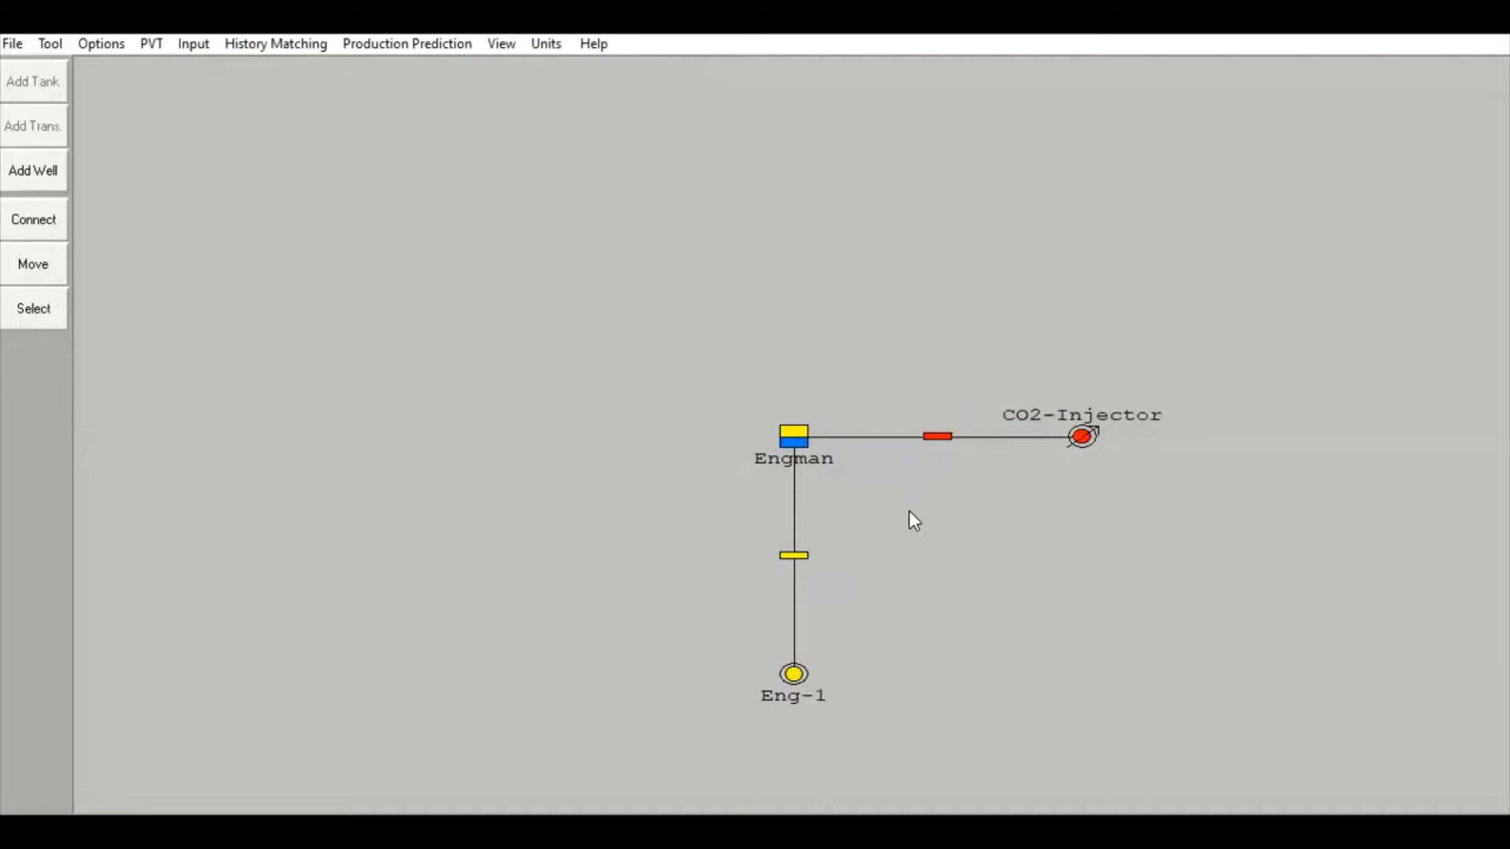
# - Move the Eng-1 well up and to the left of the Engman tank in the model layout
pyautogui.click(31, 267)
pyautogui.moveTo(793, 673); pyautogui.dragTo(498, 272)
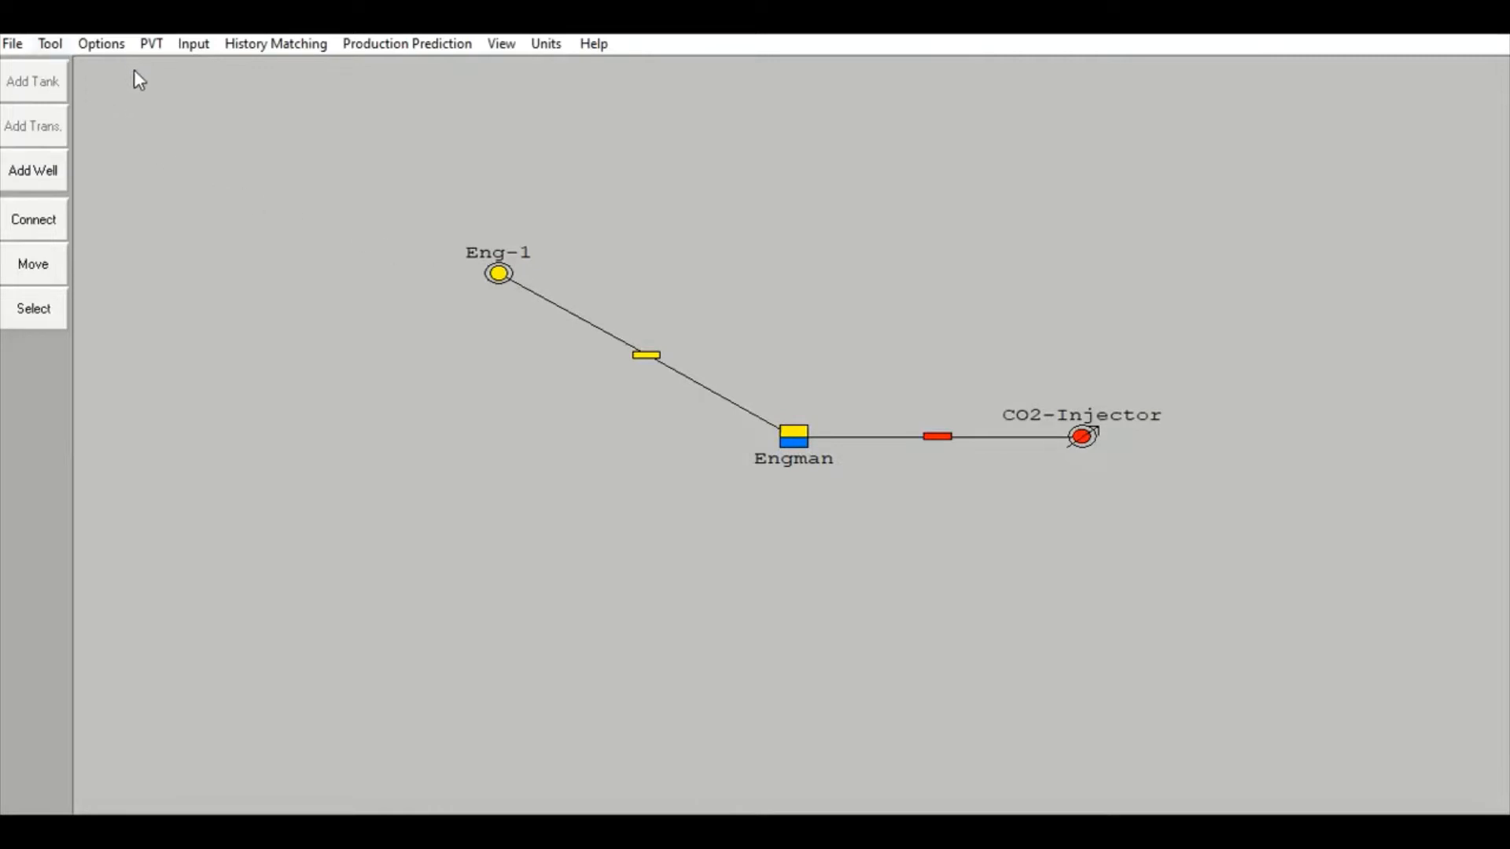
pyautogui.click(59, 48)
pyautogui.click(58, 49)
pyautogui.click(58, 49)
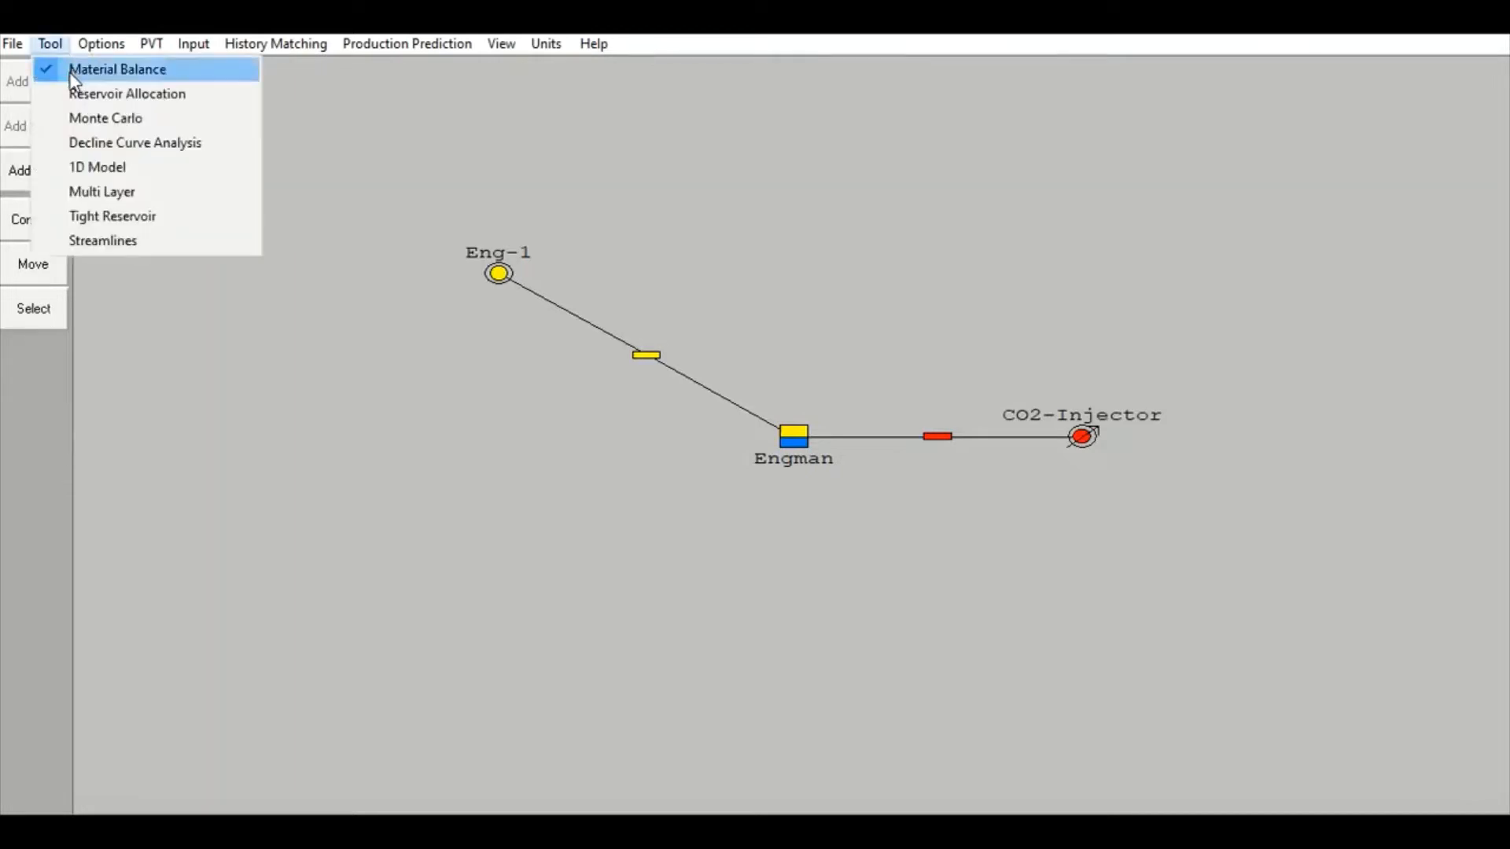
pyautogui.click(240, 333)
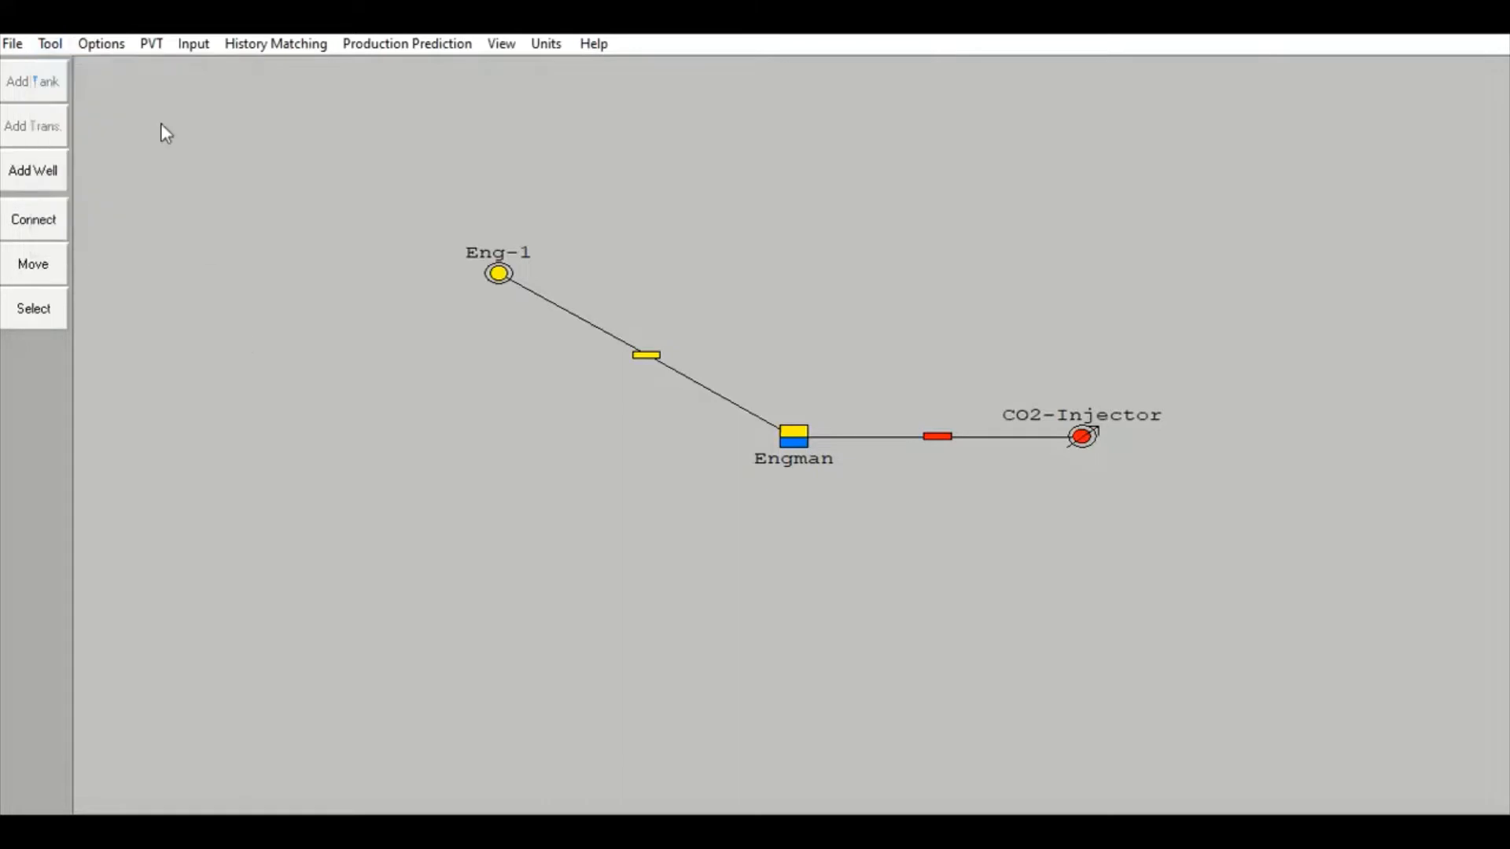
# - Open the system options and check the available reservoir fluid and compositional model choices, keeping General and Fully Compositional
pyautogui.click(115, 50)
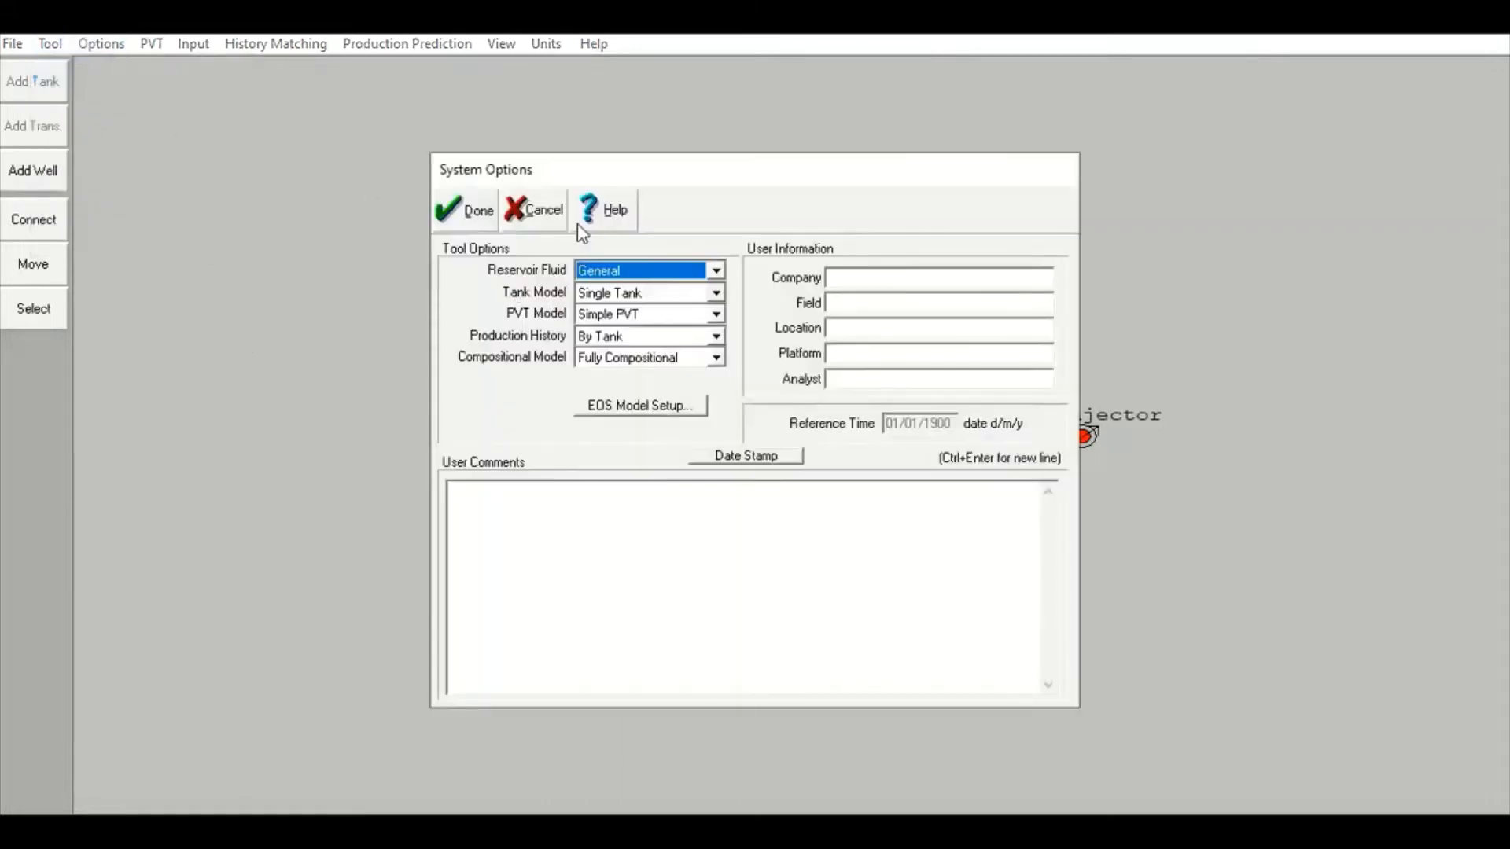
pyautogui.click(718, 272)
pyautogui.click(718, 277)
pyautogui.moveTo(842, 186); pyautogui.dragTo(1242, 243)
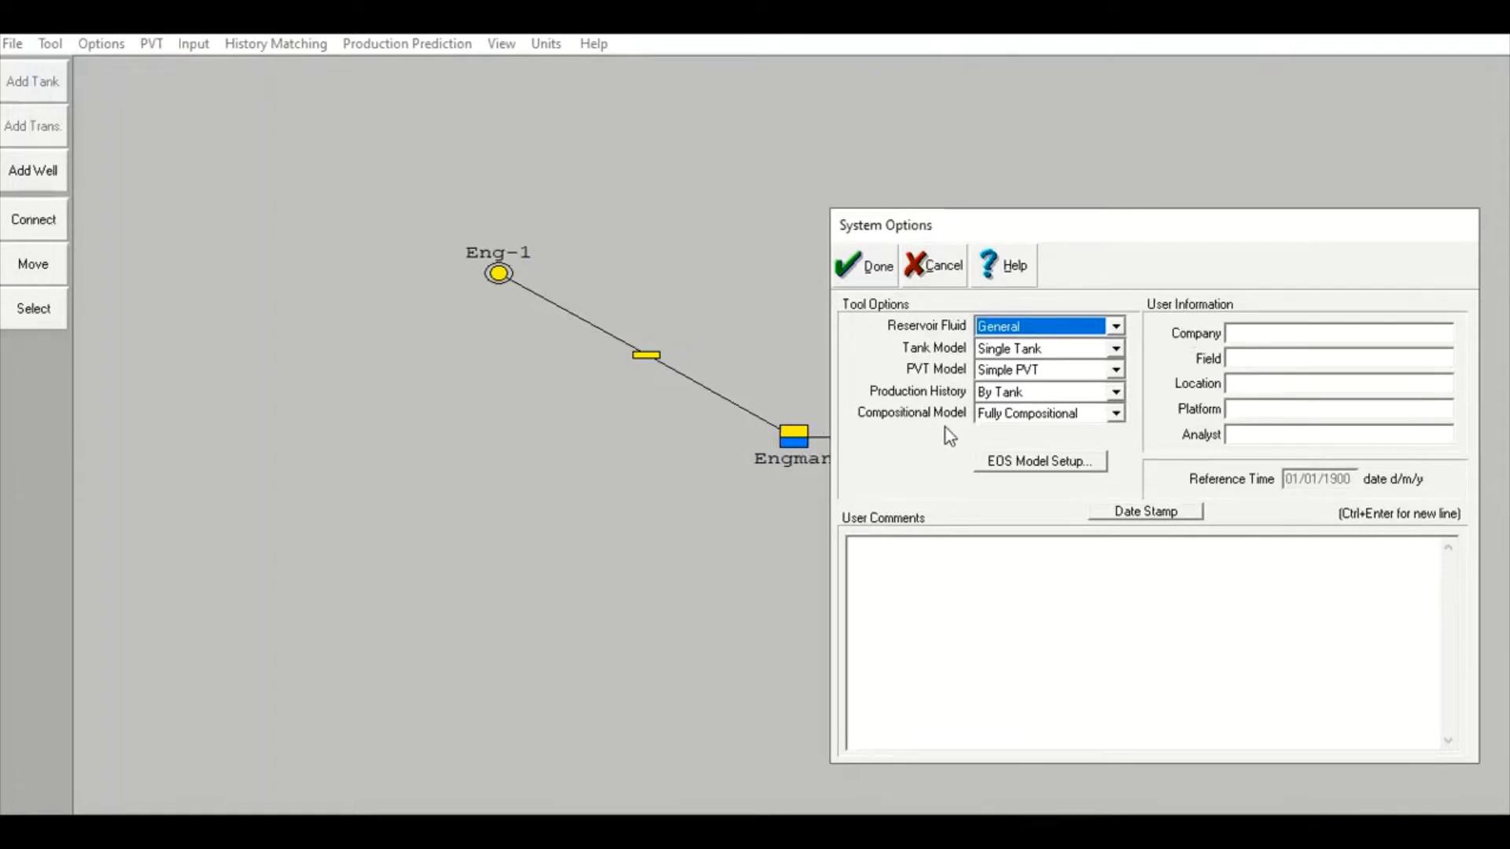
pyautogui.doubleClick(1030, 417)
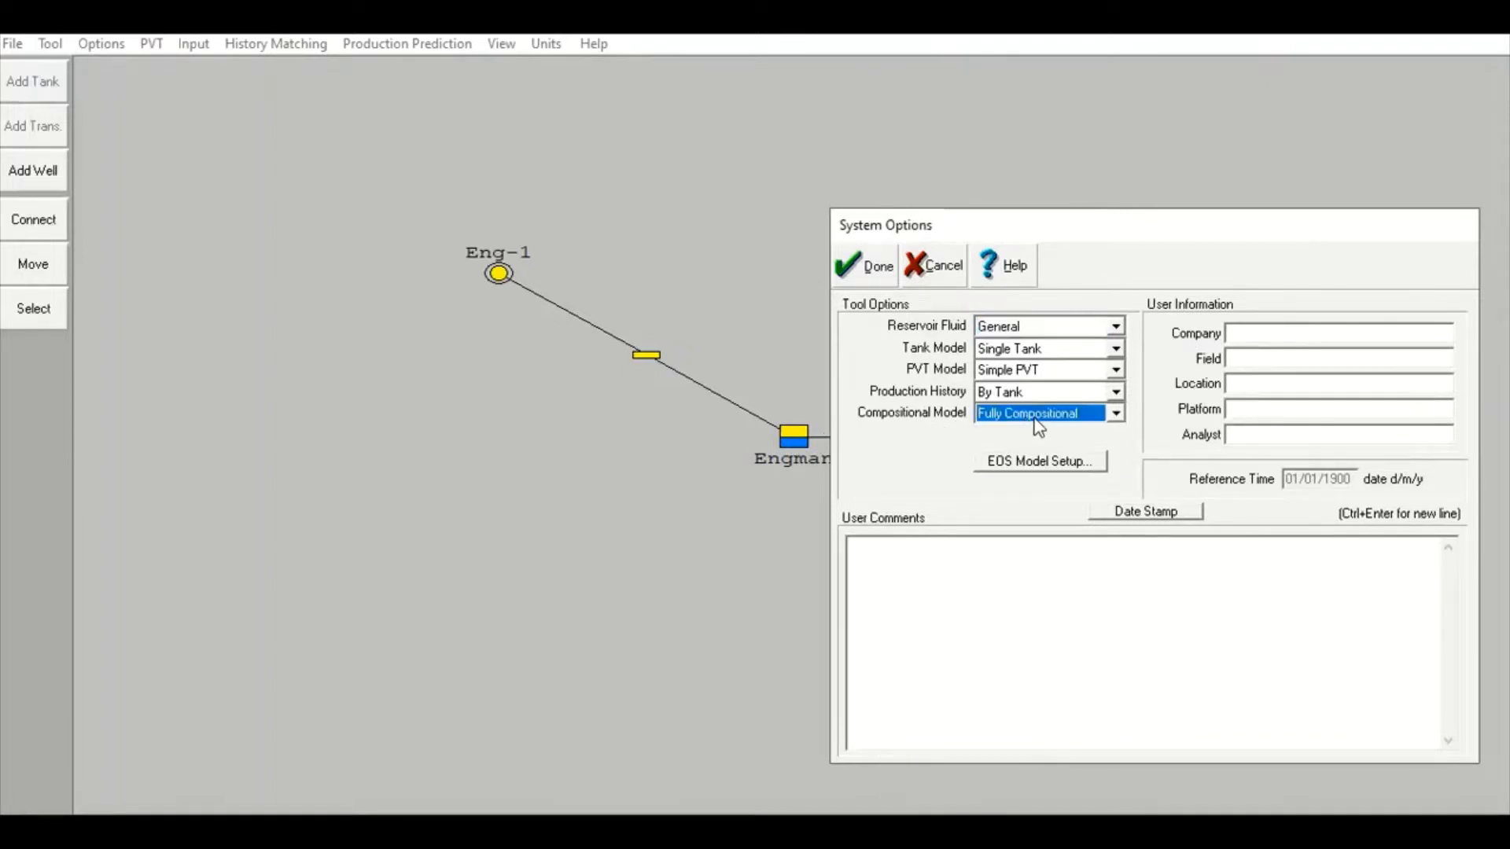
pyautogui.click(1117, 414)
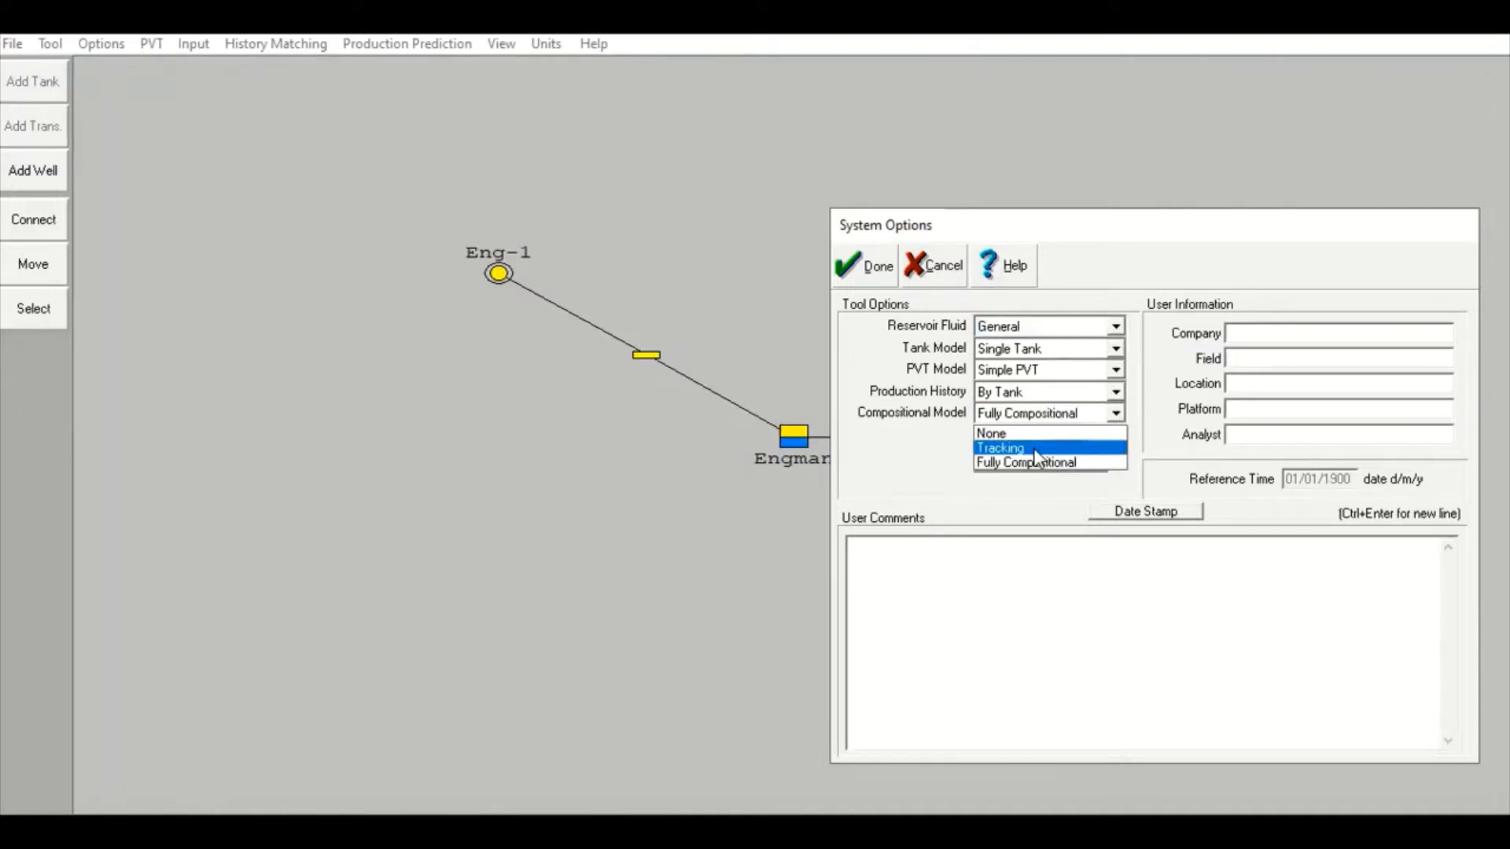
pyautogui.click(922, 470)
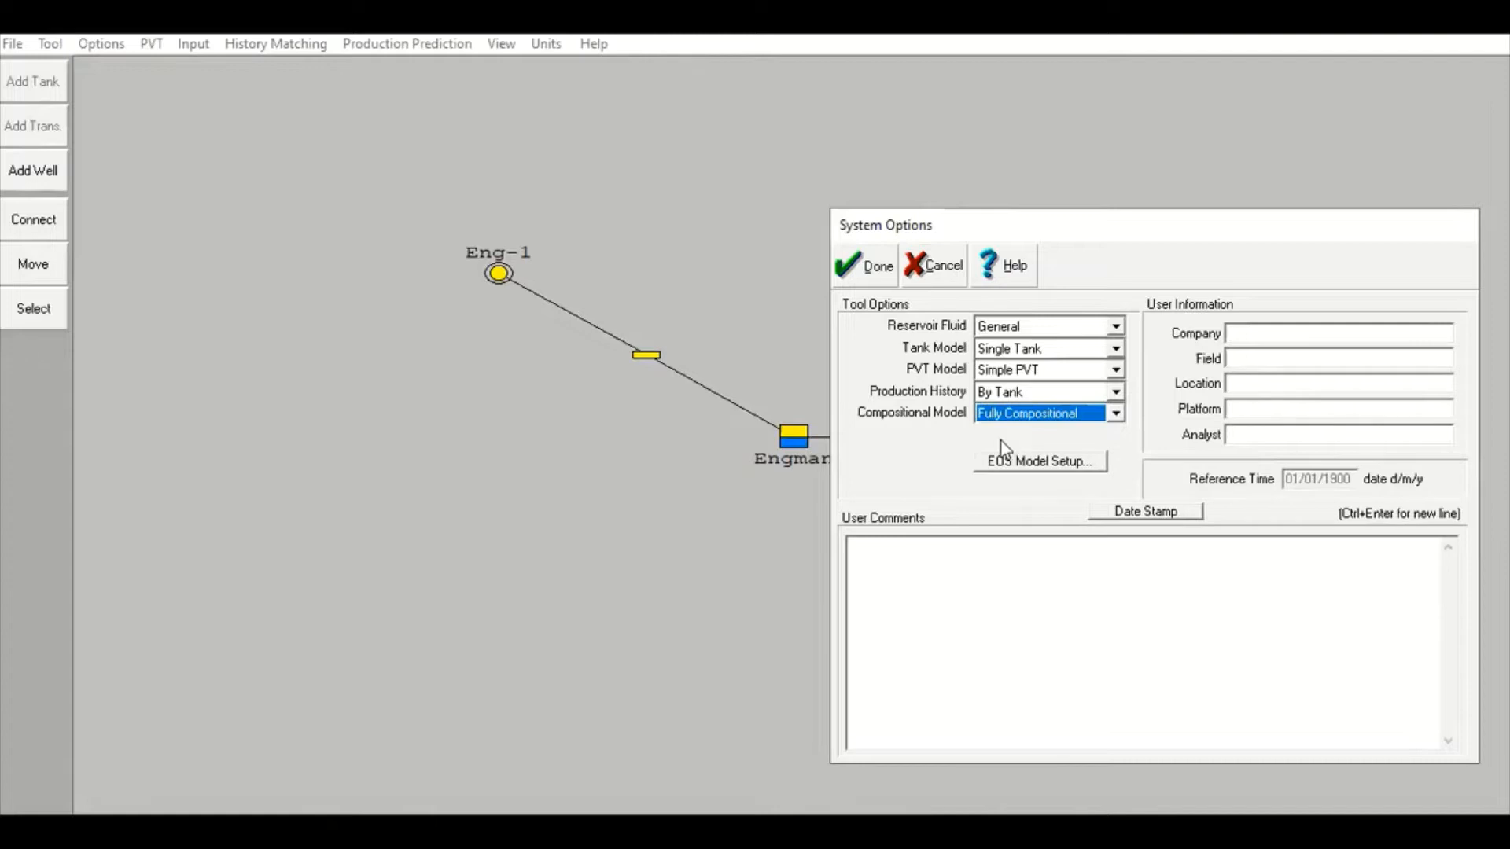
# - Fill in the company, set the field to Youtube, enter CCUS as the user comment, and accept the system options
pyautogui.click(1251, 335)
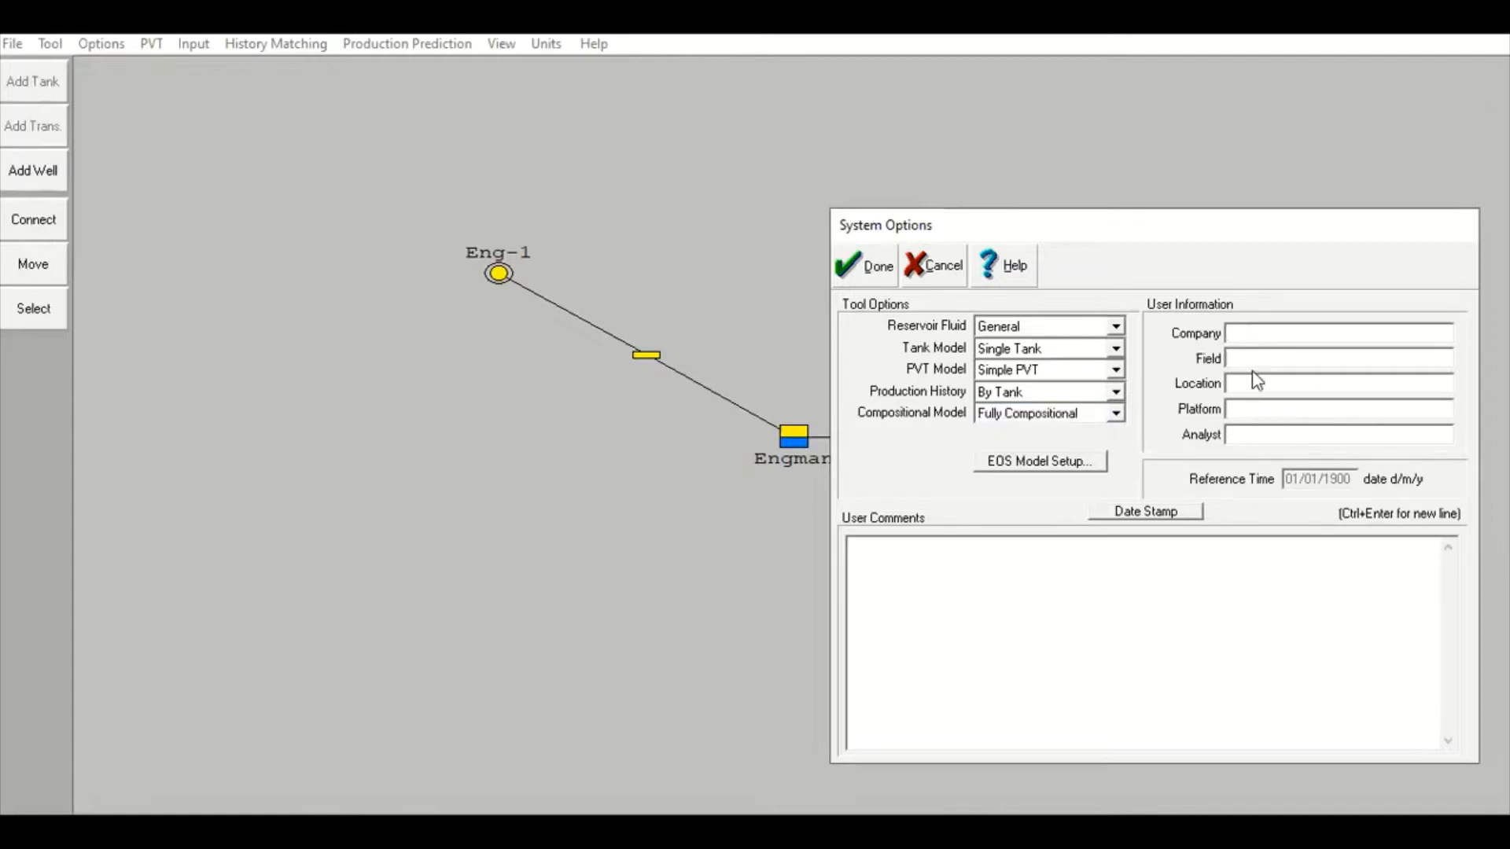
pyautogui.write('Eng-<am')
pyautogui.press('Tab')
pyautogui.write('Youtube')
pyautogui.click(1076, 605)
pyautogui.write('CCUS')
pyautogui.click(865, 279)
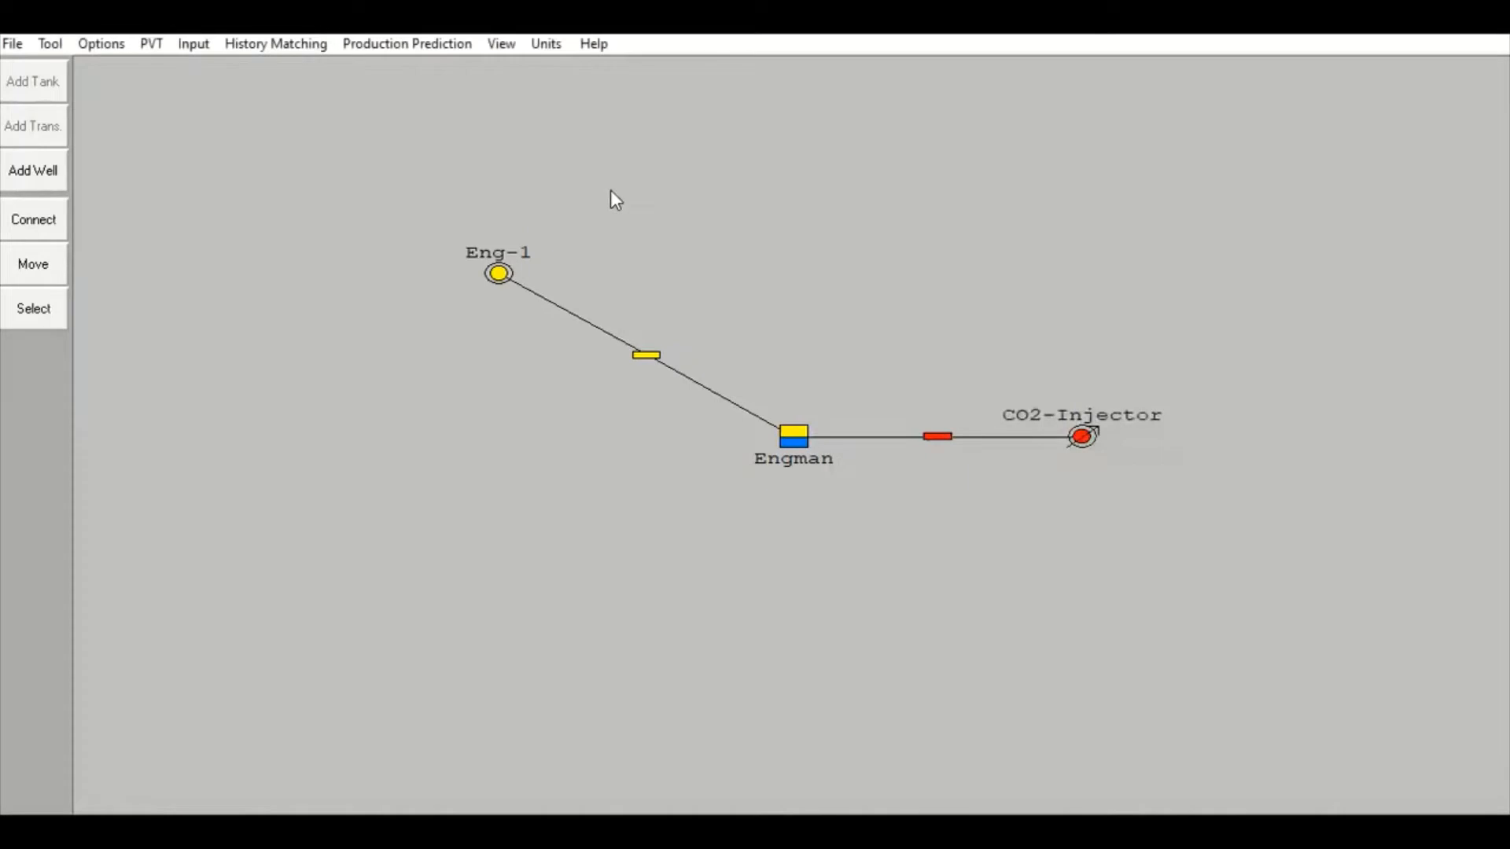
# - Open the PVT fluid properties and review the oil, gas and gas injection compositions and the water salinity
pyautogui.click(151, 44)
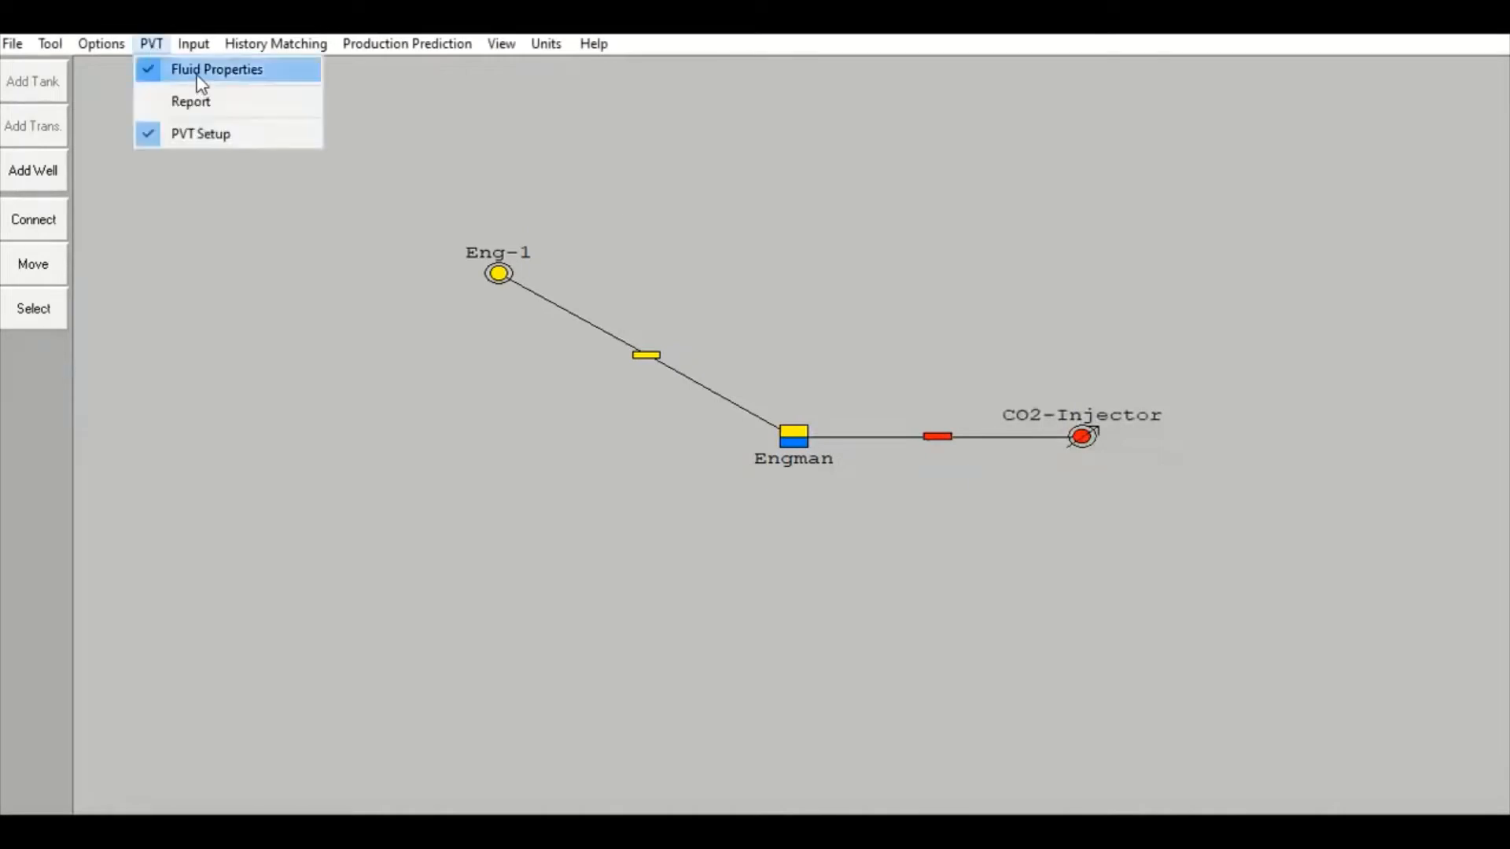
pyautogui.click(198, 71)
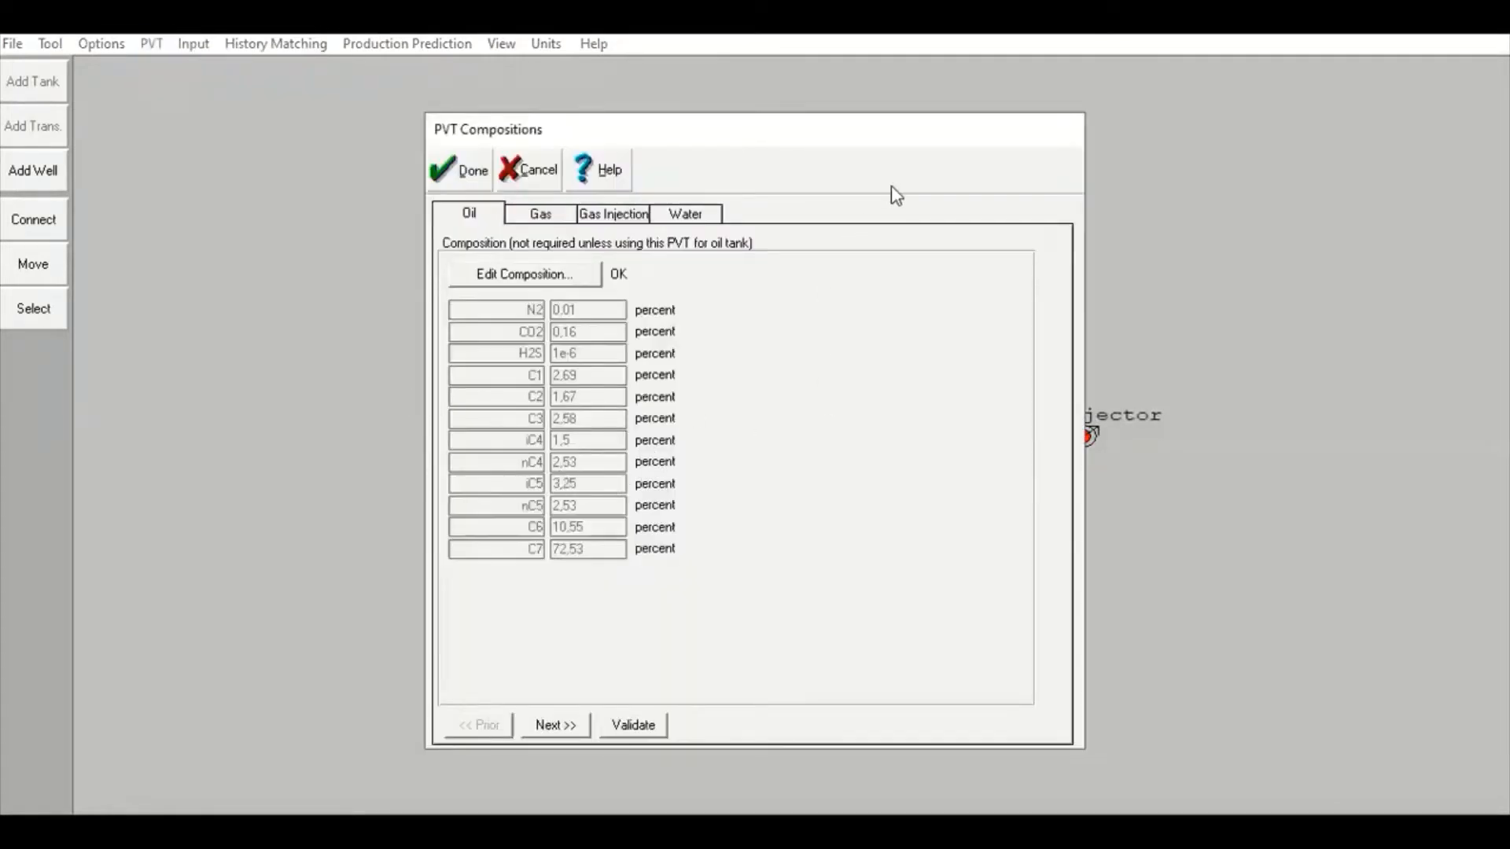
pyautogui.moveTo(814, 143); pyautogui.dragTo(1164, 163)
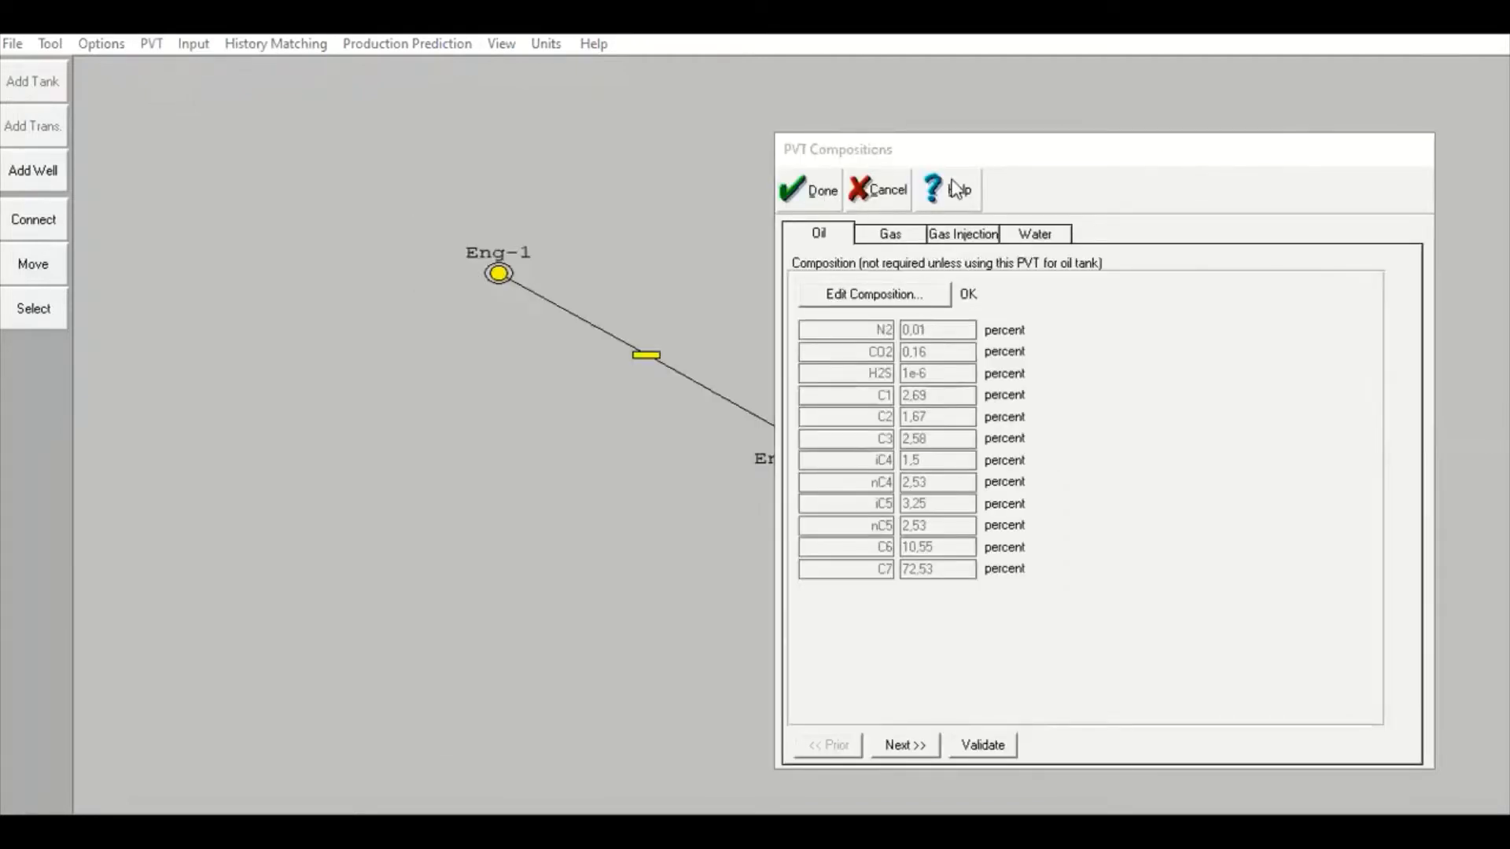
pyautogui.moveTo(951, 158); pyautogui.dragTo(706, 166)
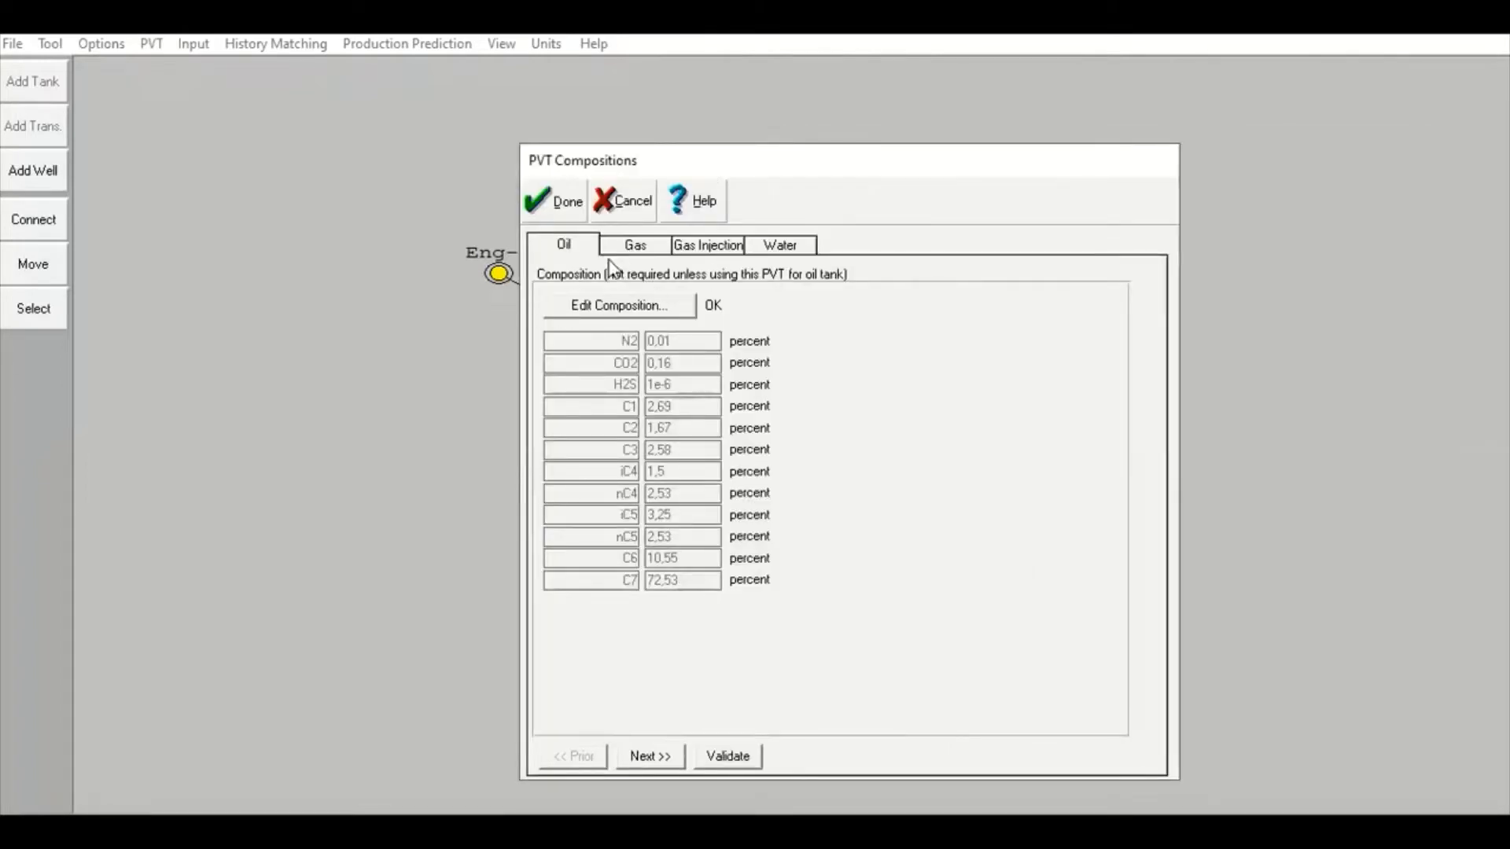
pyautogui.click(629, 250)
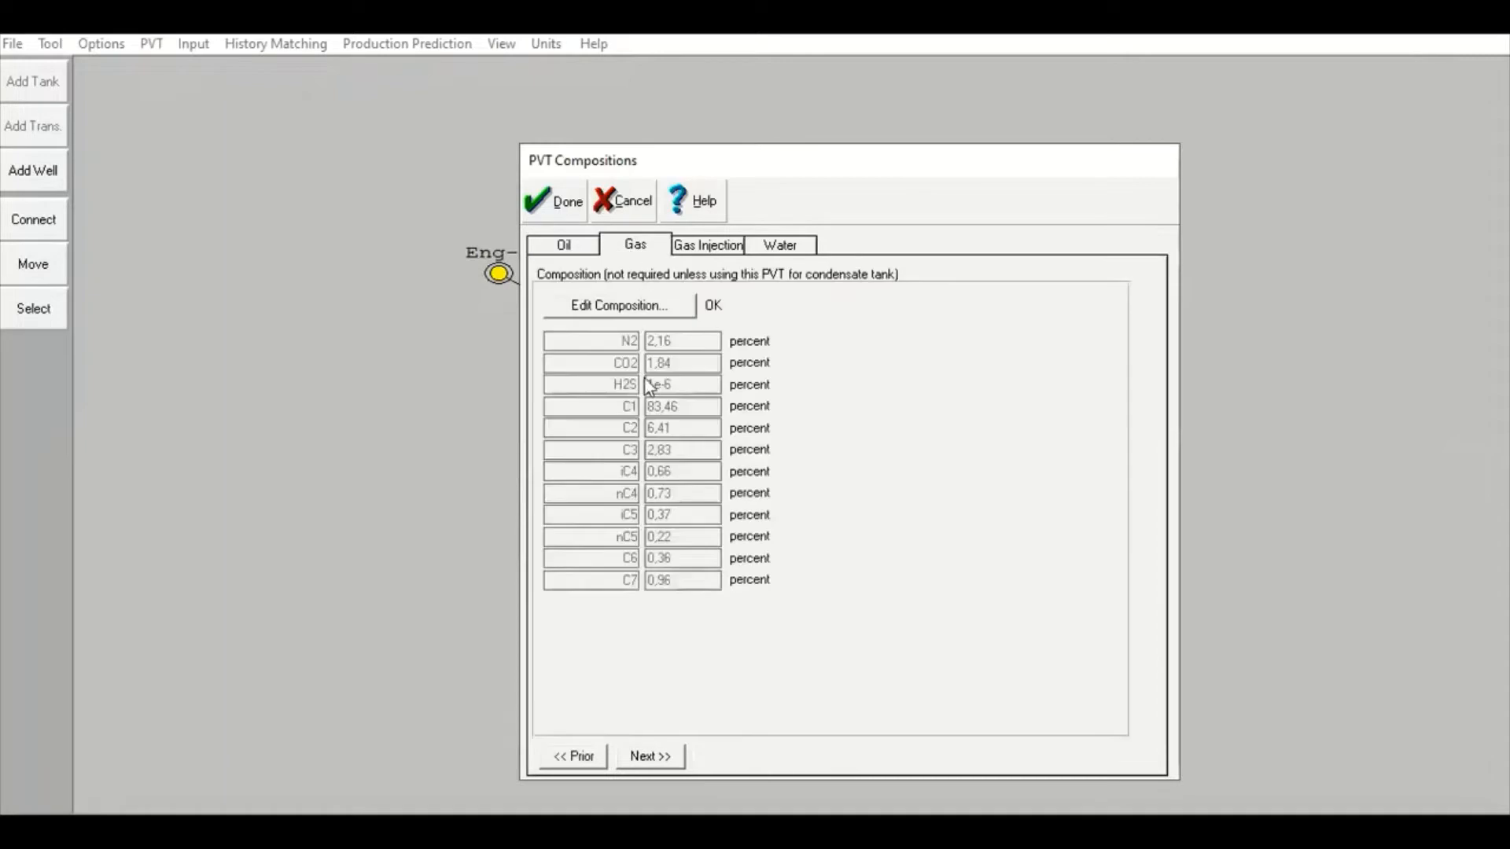
pyautogui.click(571, 245)
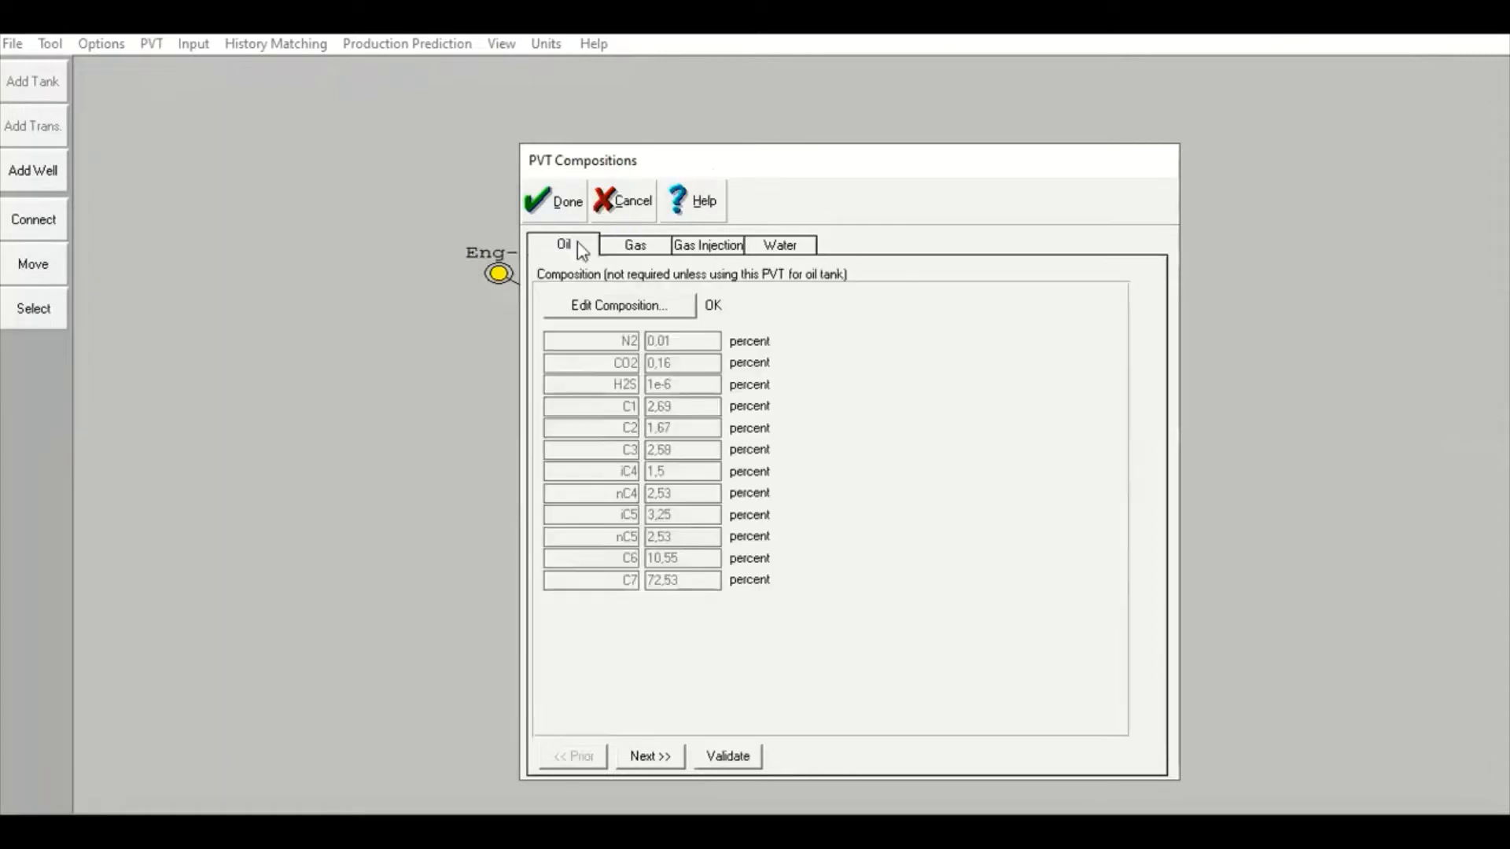
pyautogui.click(732, 253)
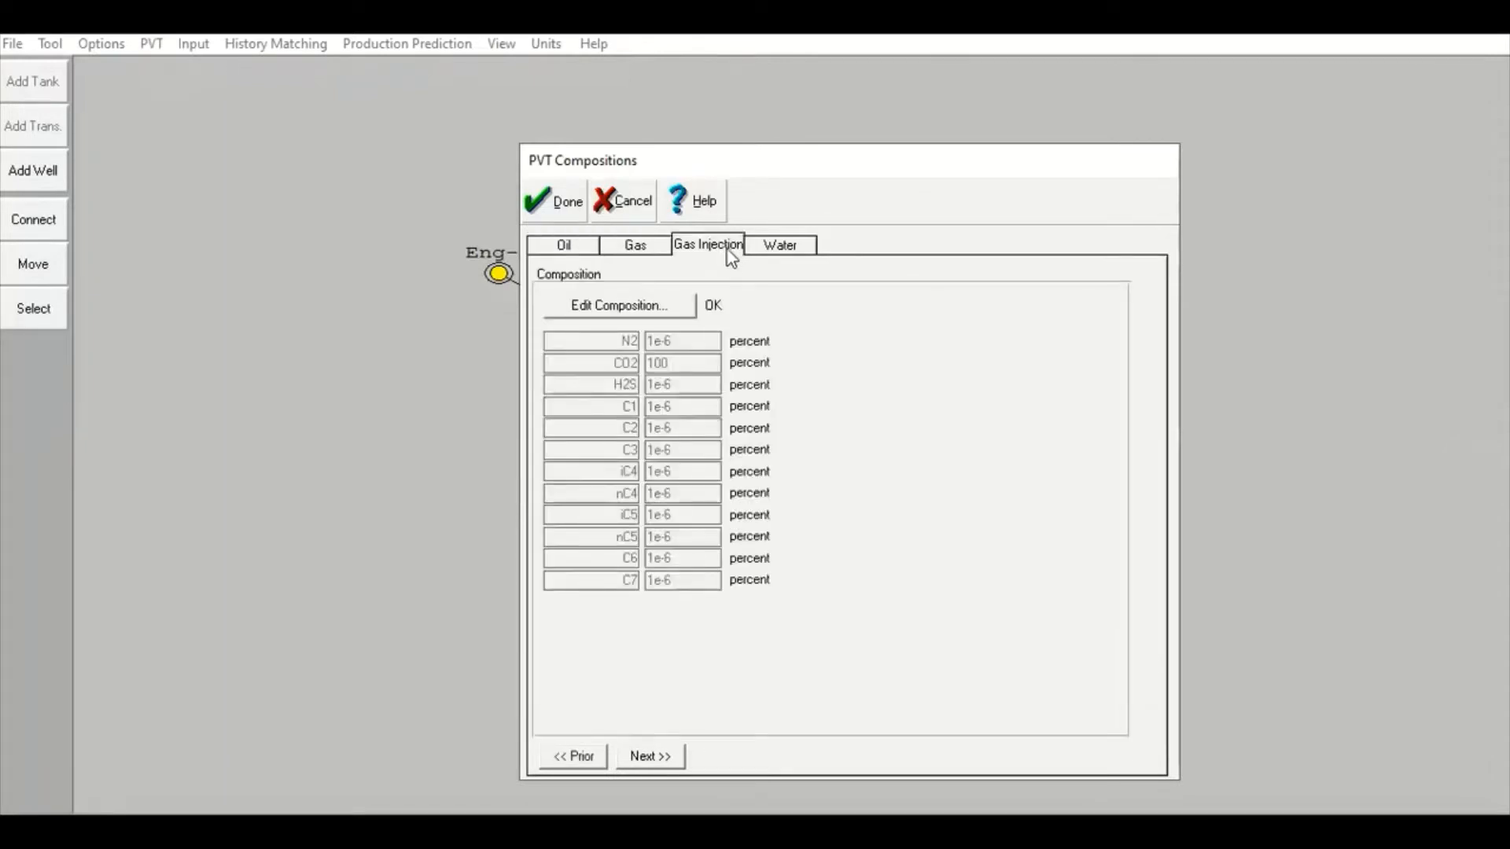
pyautogui.click(785, 246)
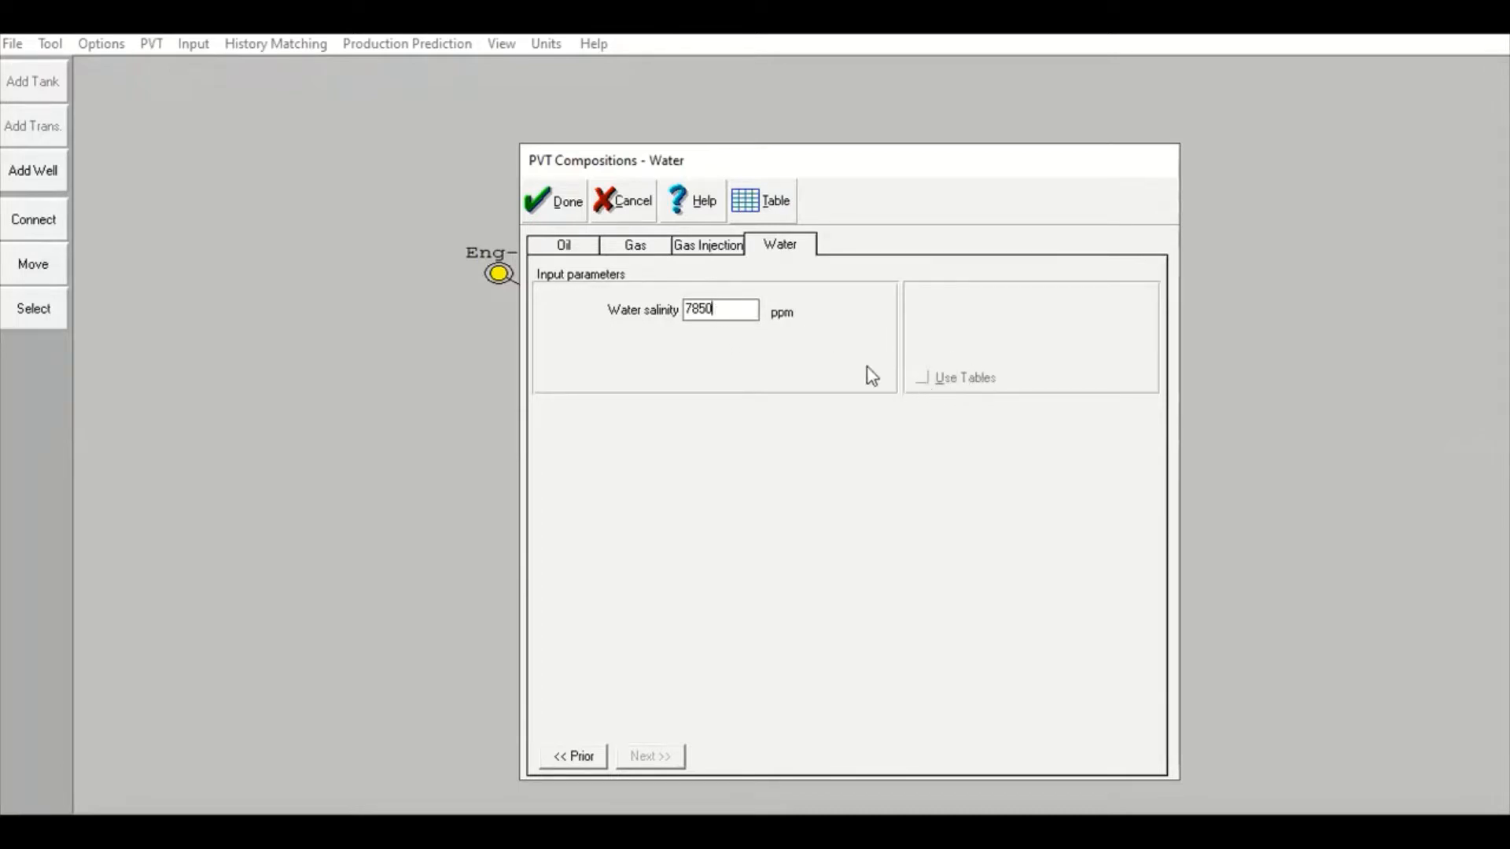
# - Open the oil composition for editing and go through its listed components from C2 to C6
pyautogui.click(579, 245)
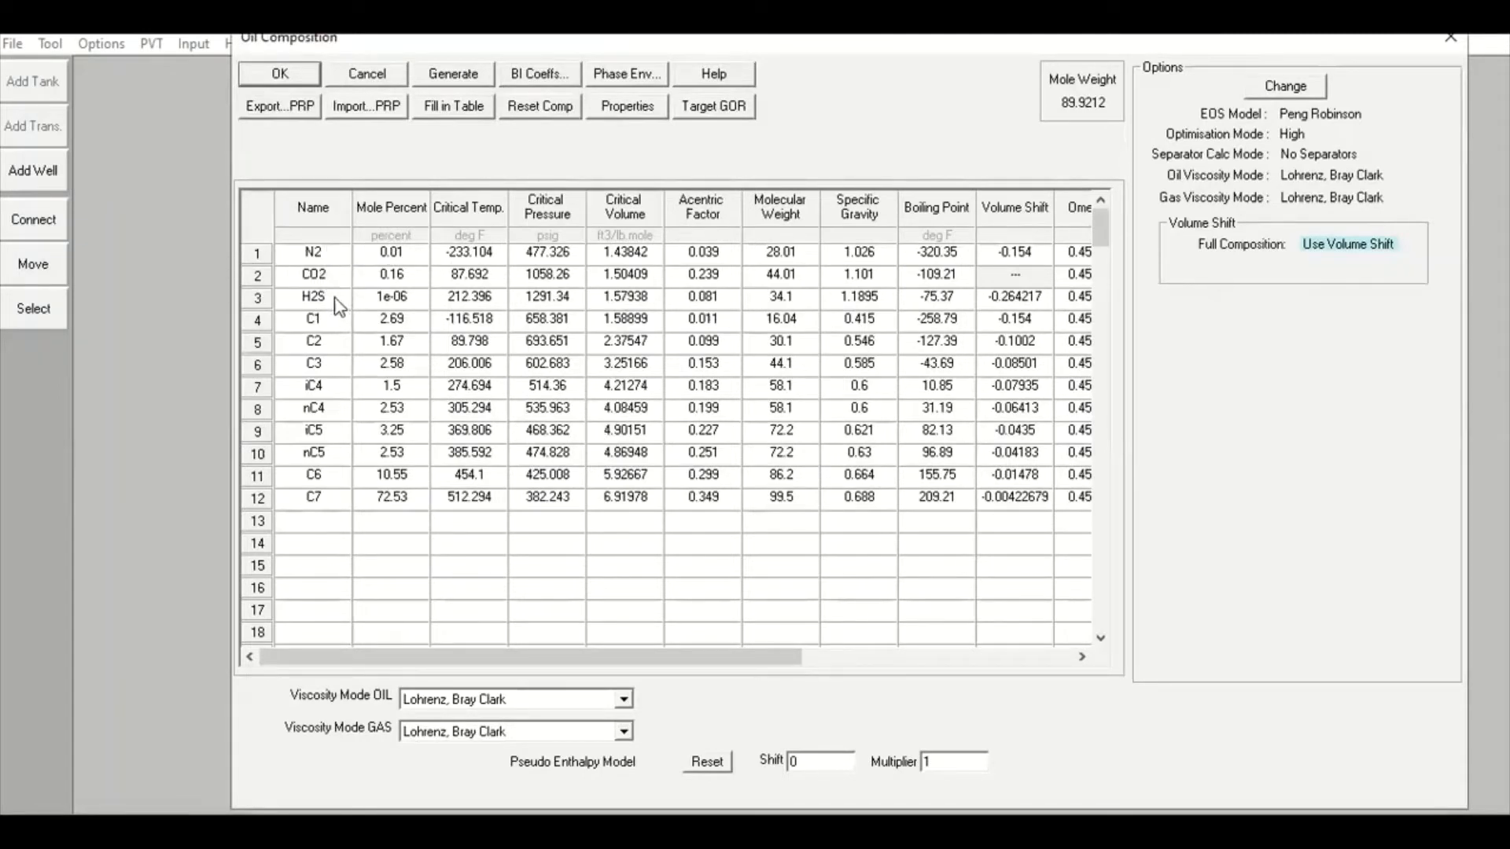
pyautogui.click(322, 342)
pyautogui.click(339, 366)
pyautogui.click(342, 391)
pyautogui.click(334, 417)
pyautogui.click(332, 458)
pyautogui.click(333, 477)
# - Examine the component property columns through Costald AF and the oil viscosity models, keeping Lohrenz, Bray Clark
pyautogui.moveTo(728, 659); pyautogui.dragTo(582, 660)
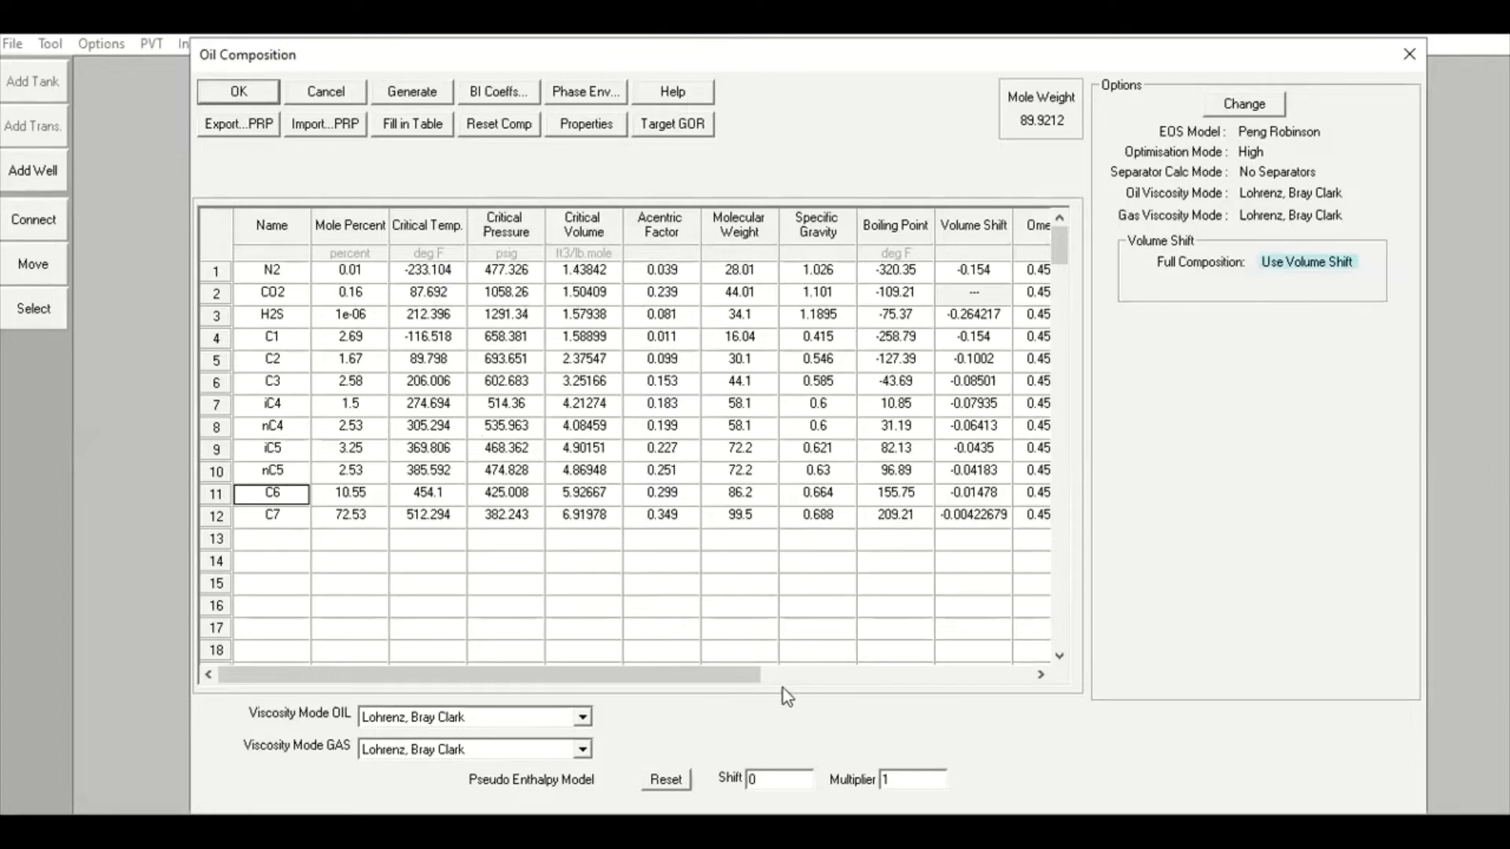
pyautogui.click(586, 428)
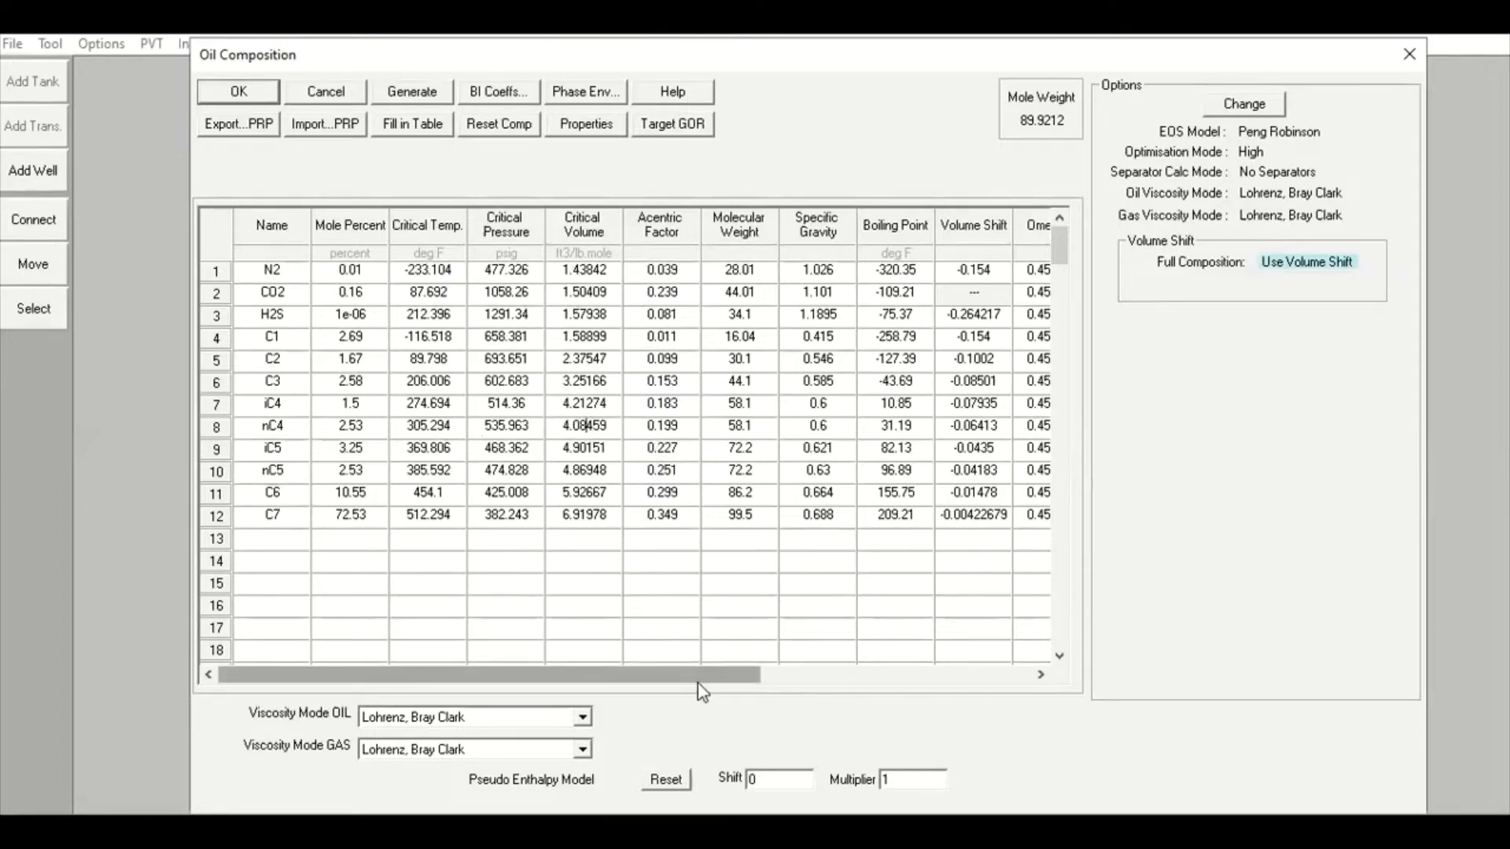
pyautogui.moveTo(696, 683); pyautogui.dragTo(603, 649)
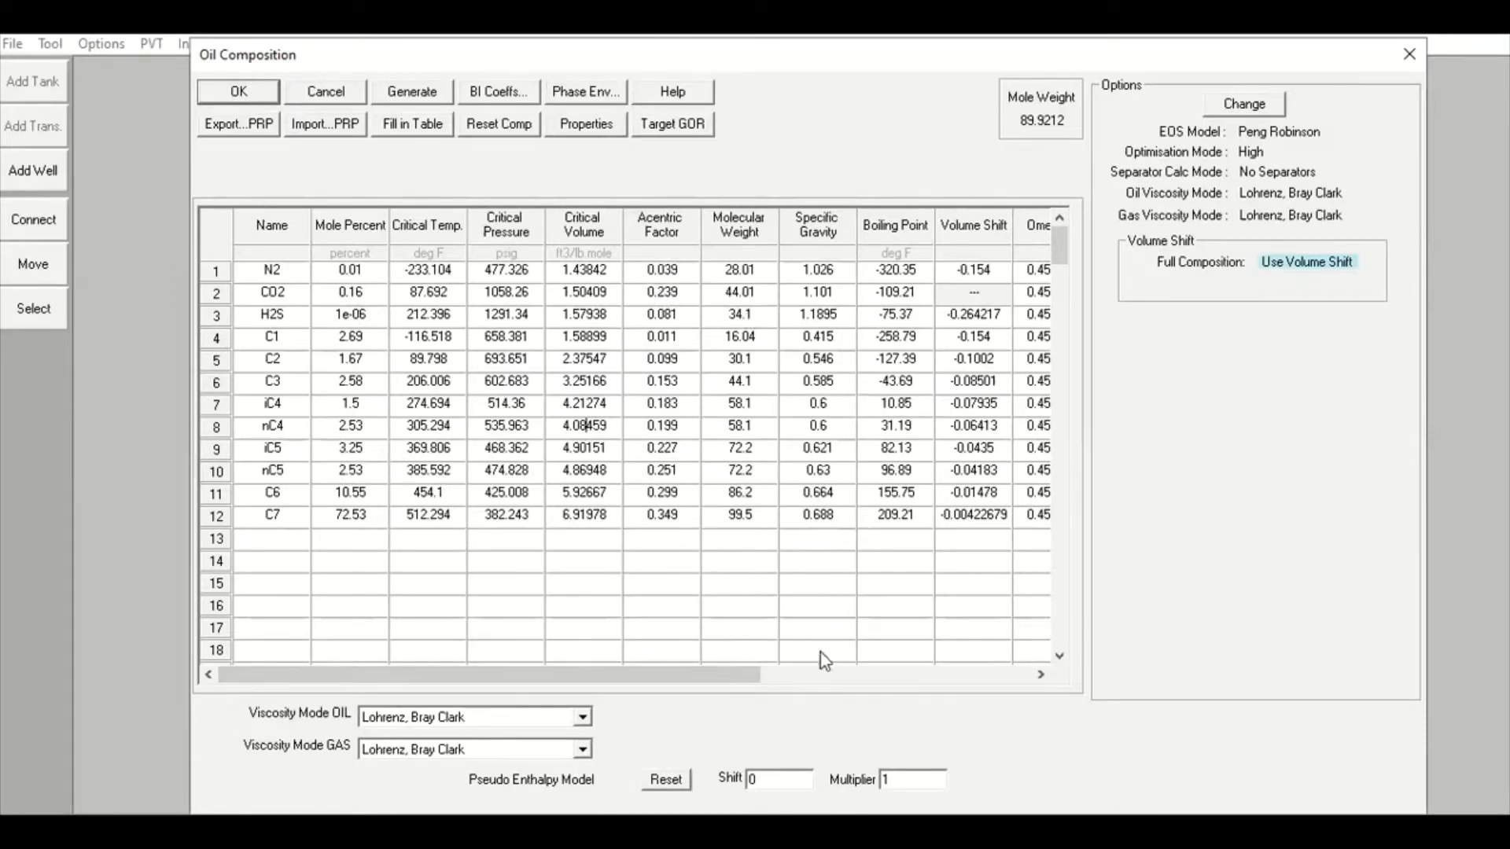
pyautogui.moveTo(755, 674); pyautogui.dragTo(920, 712)
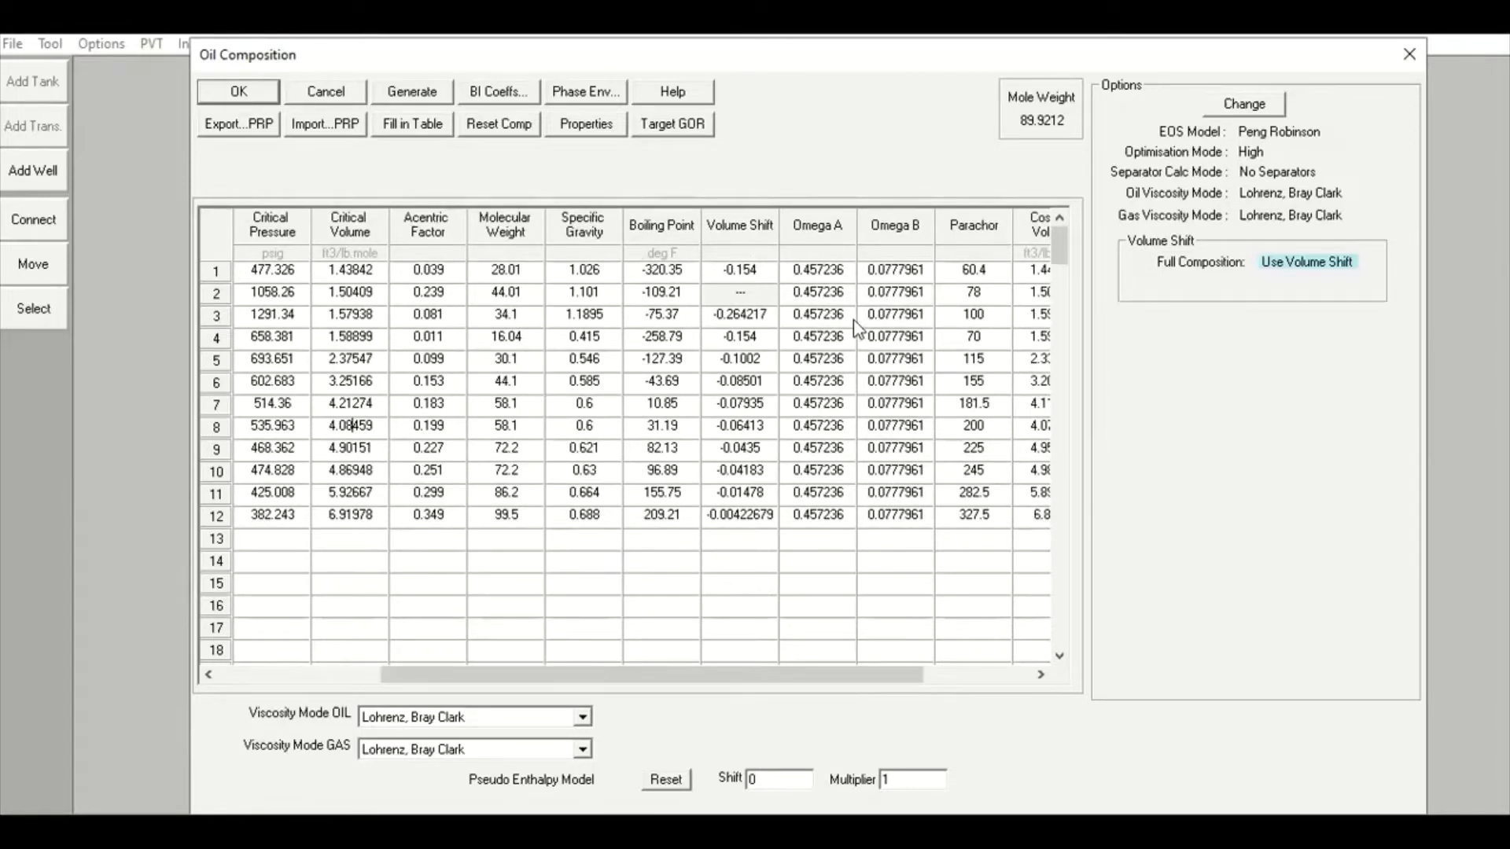
pyautogui.moveTo(928, 673); pyautogui.dragTo(1031, 674)
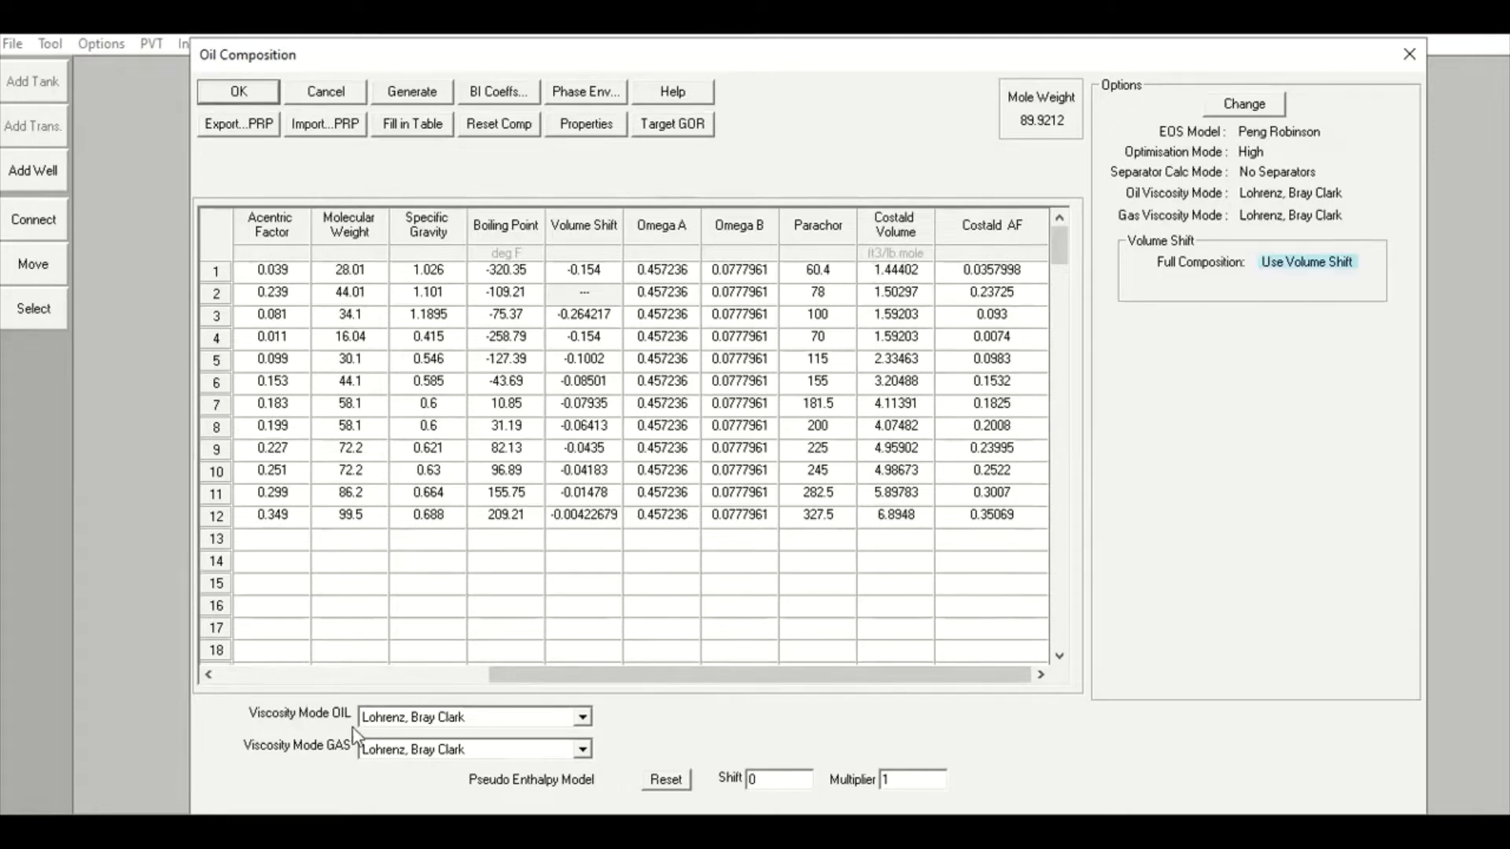
pyautogui.click(576, 721)
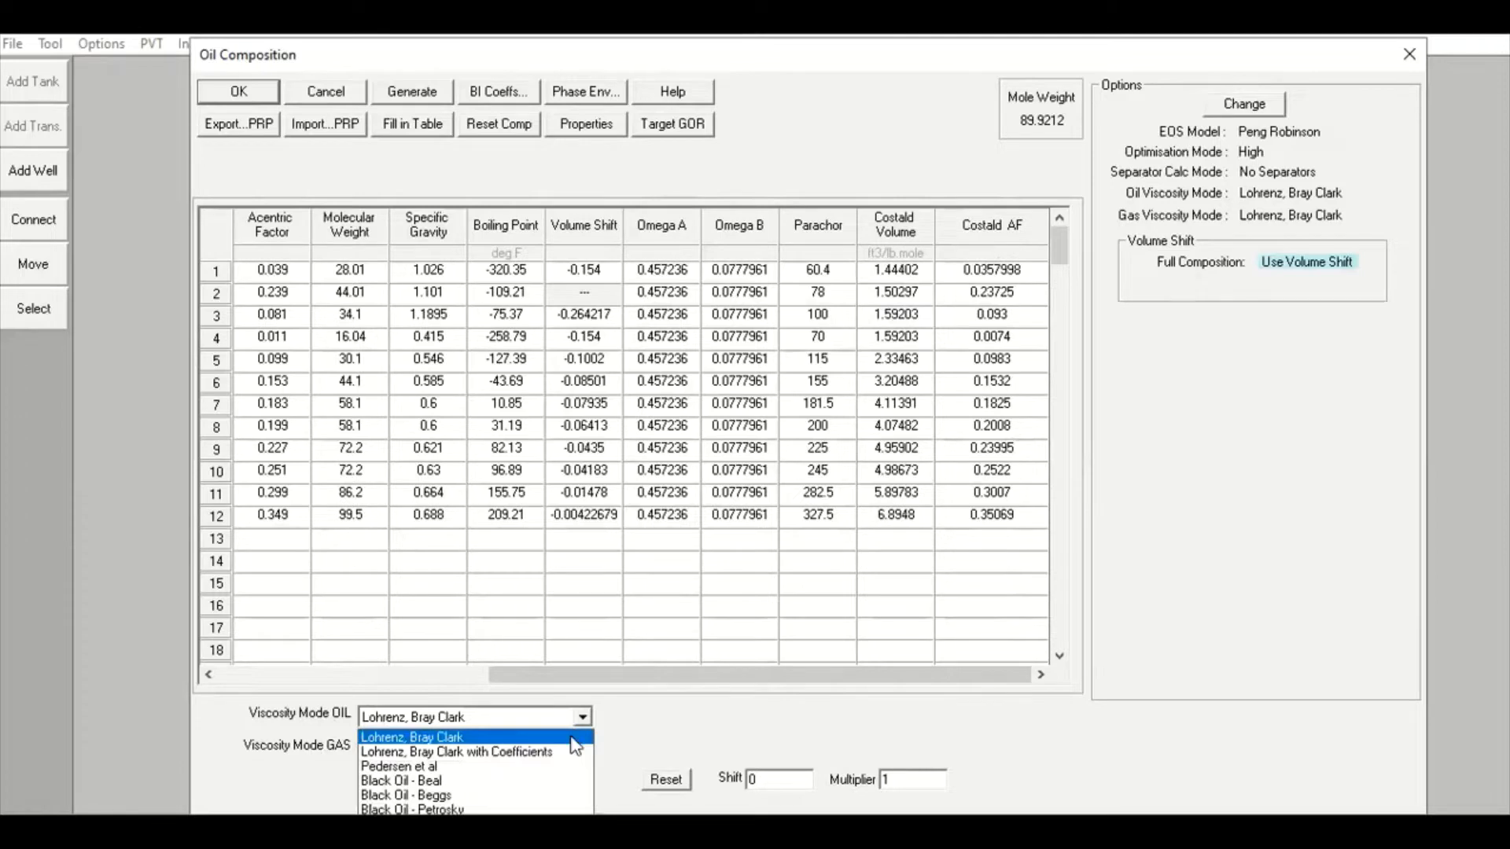
pyautogui.click(572, 738)
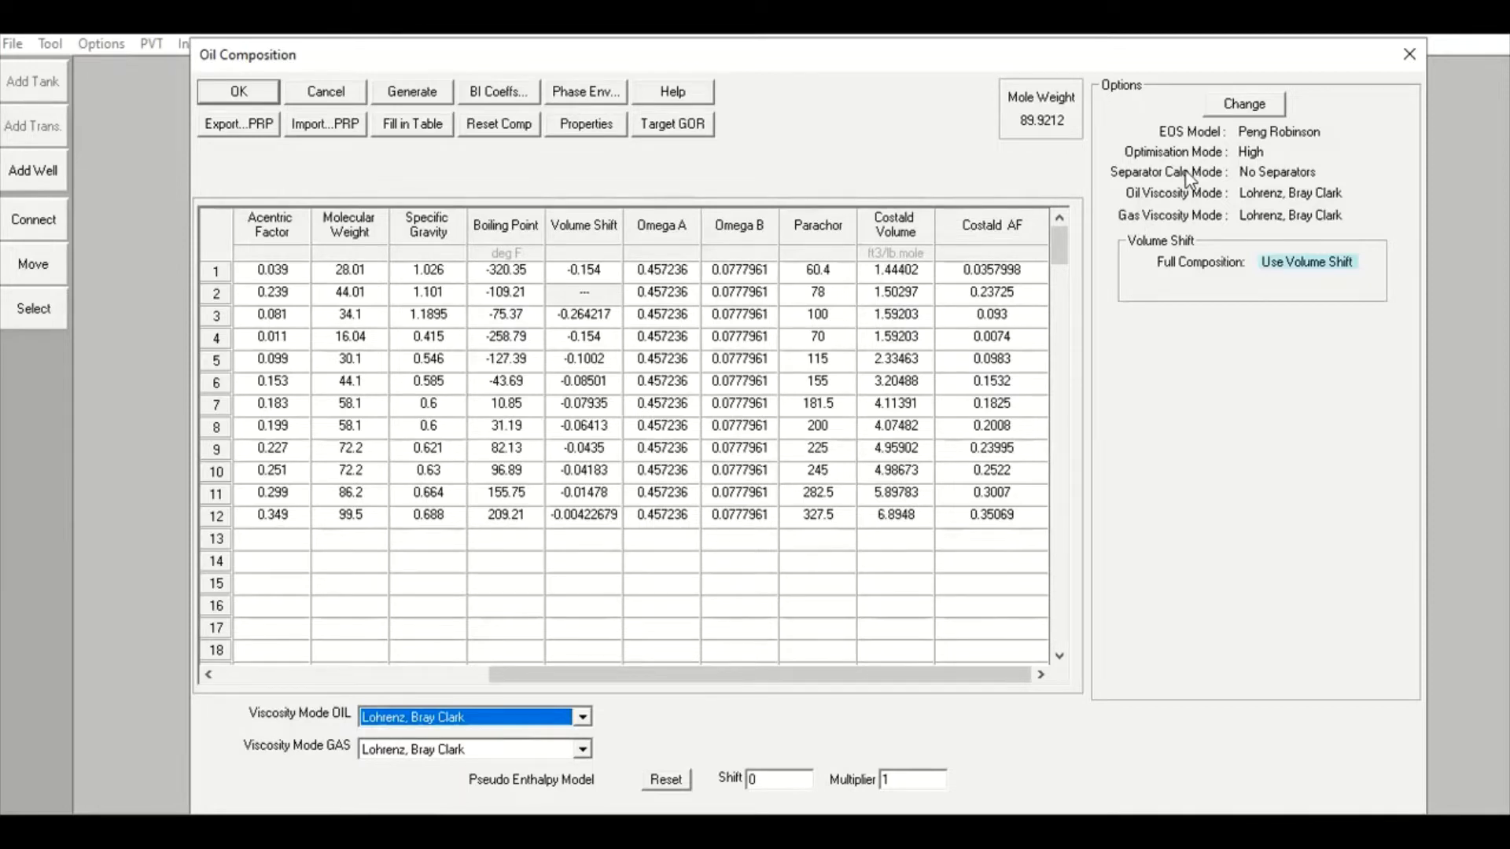
# - Review the main equation of state options, including the reference temperature and phase detection method, and close them without changes
pyautogui.click(1245, 108)
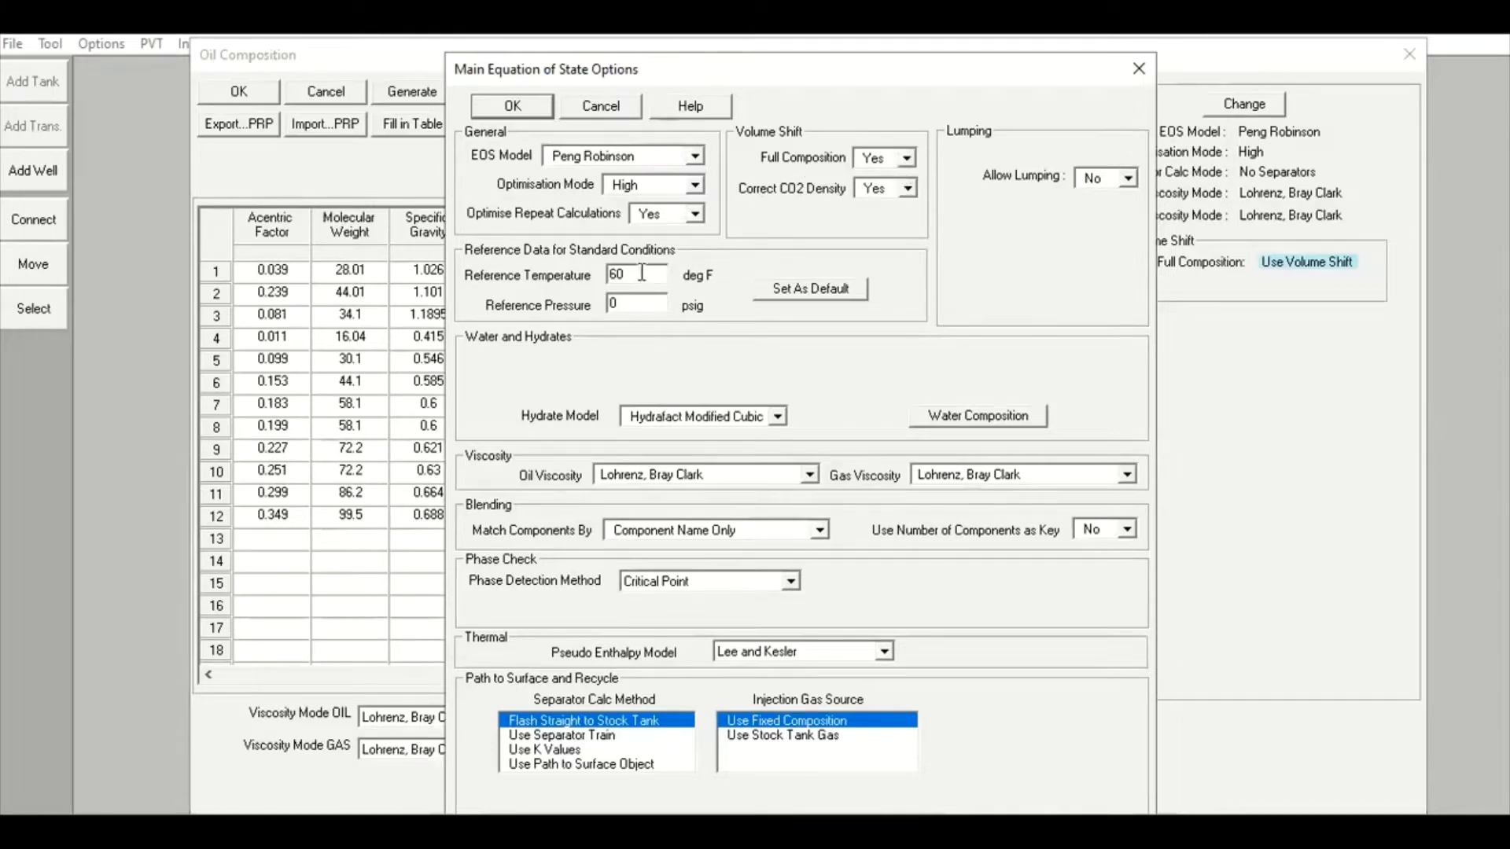
pyautogui.moveTo(640, 273); pyautogui.dragTo(607, 277)
pyautogui.click(721, 586)
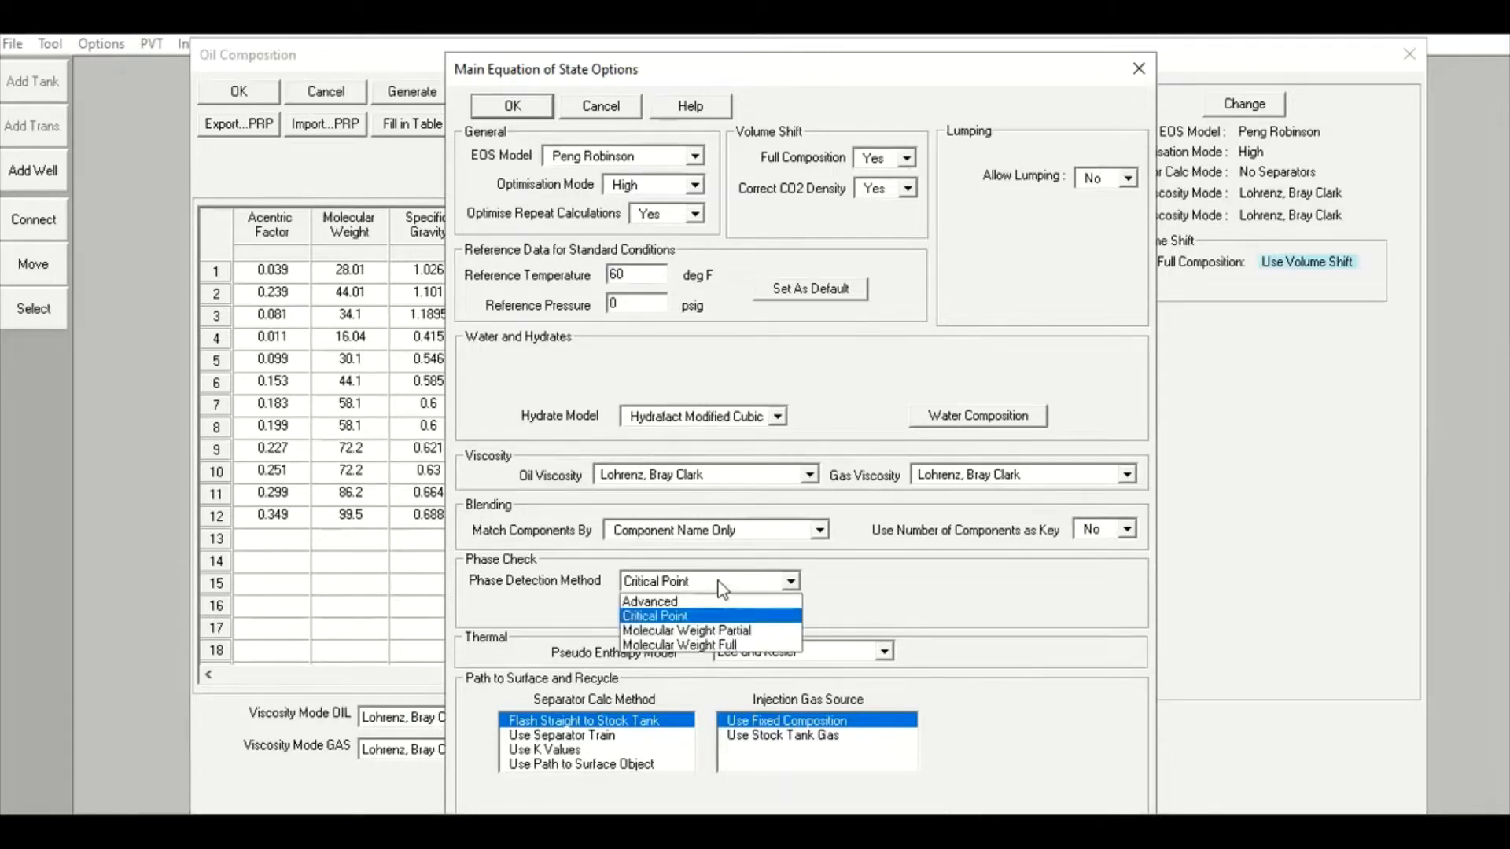
pyautogui.click(721, 587)
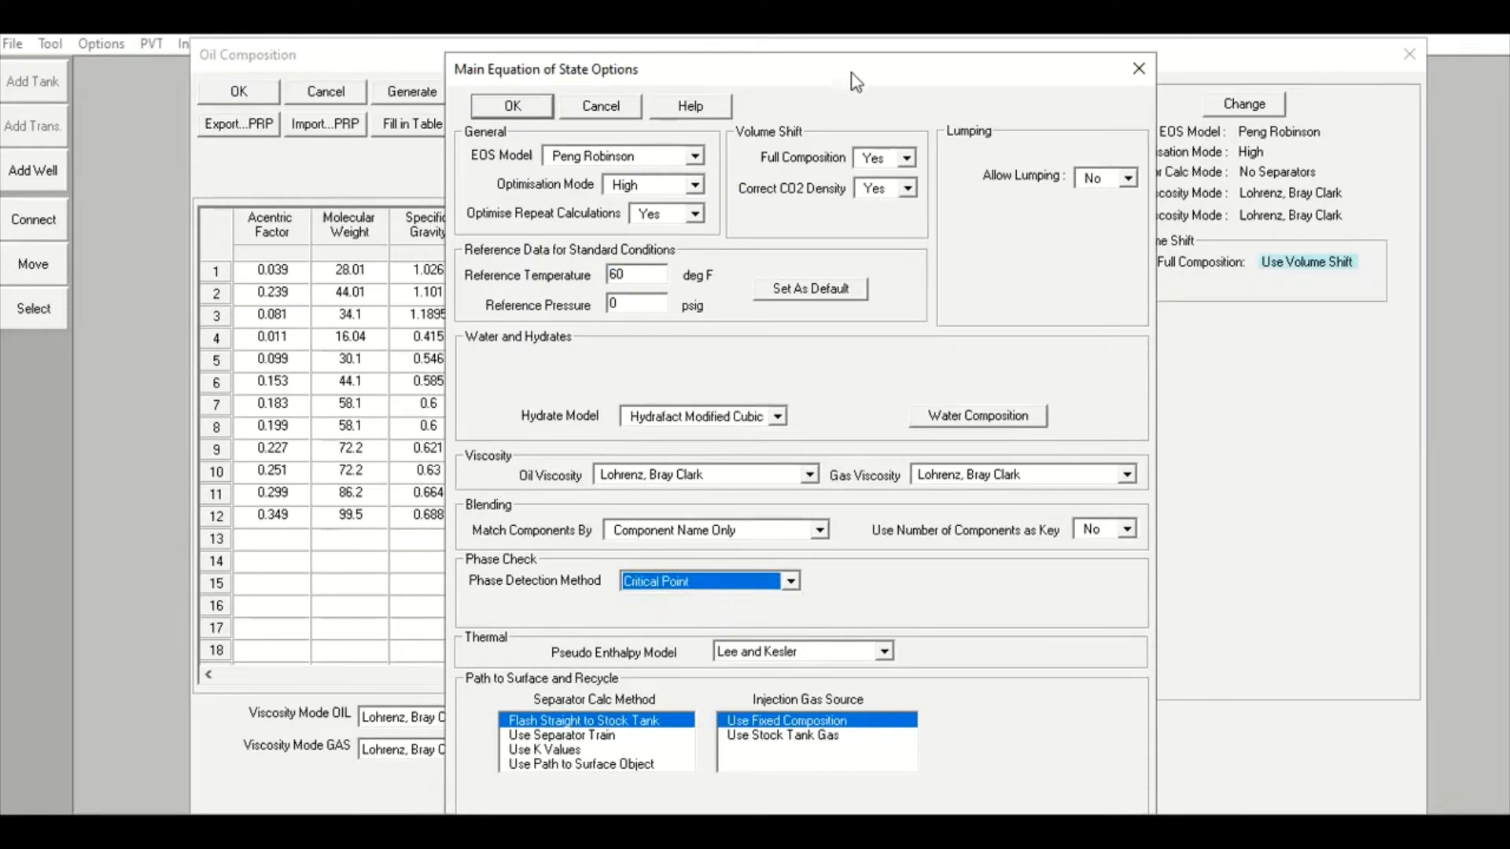
pyautogui.moveTo(861, 70); pyautogui.dragTo(887, 54)
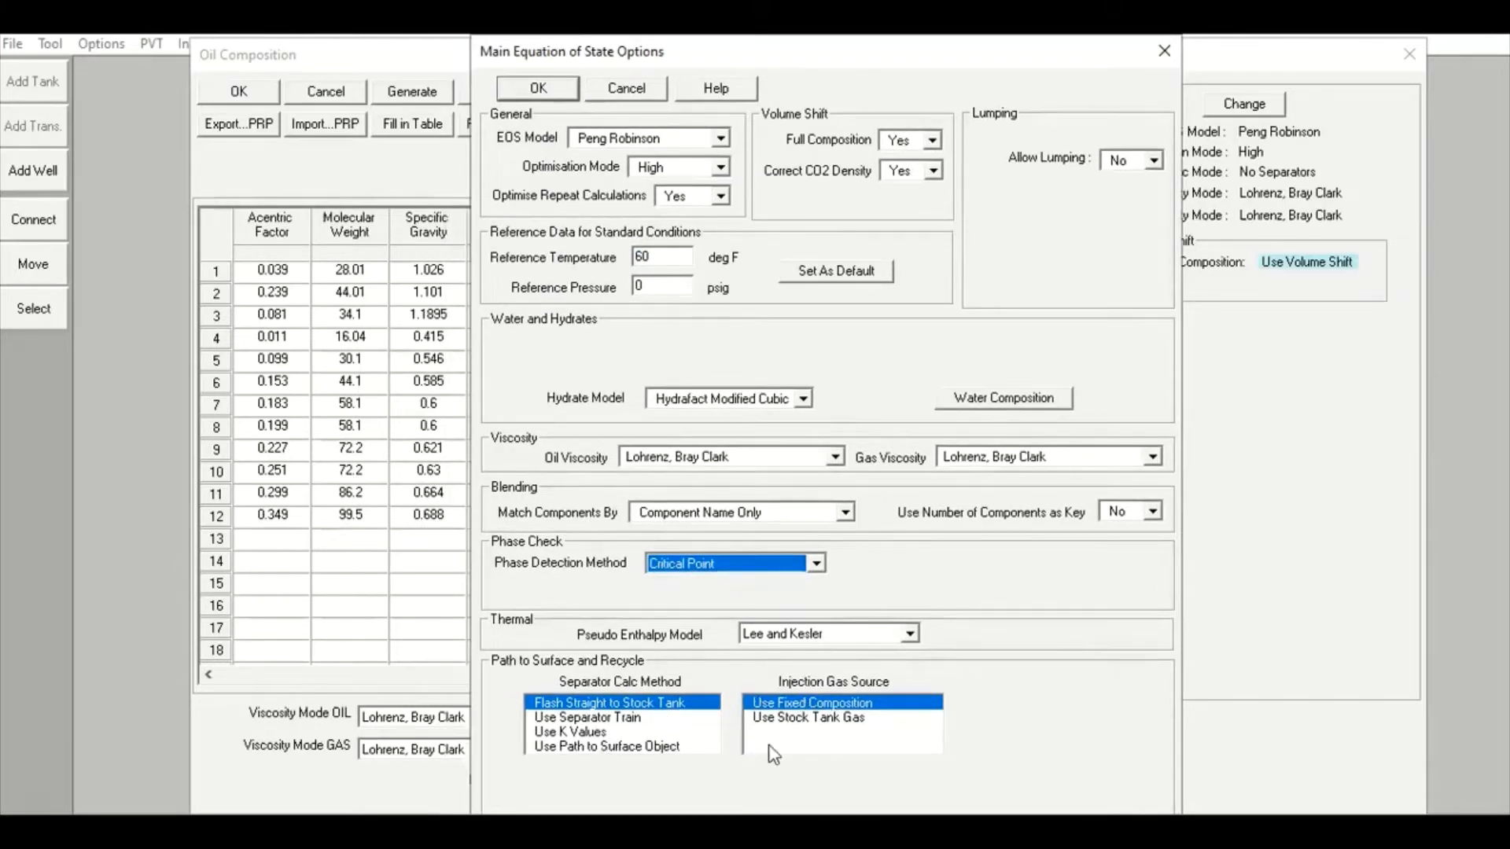
pyautogui.click(1165, 50)
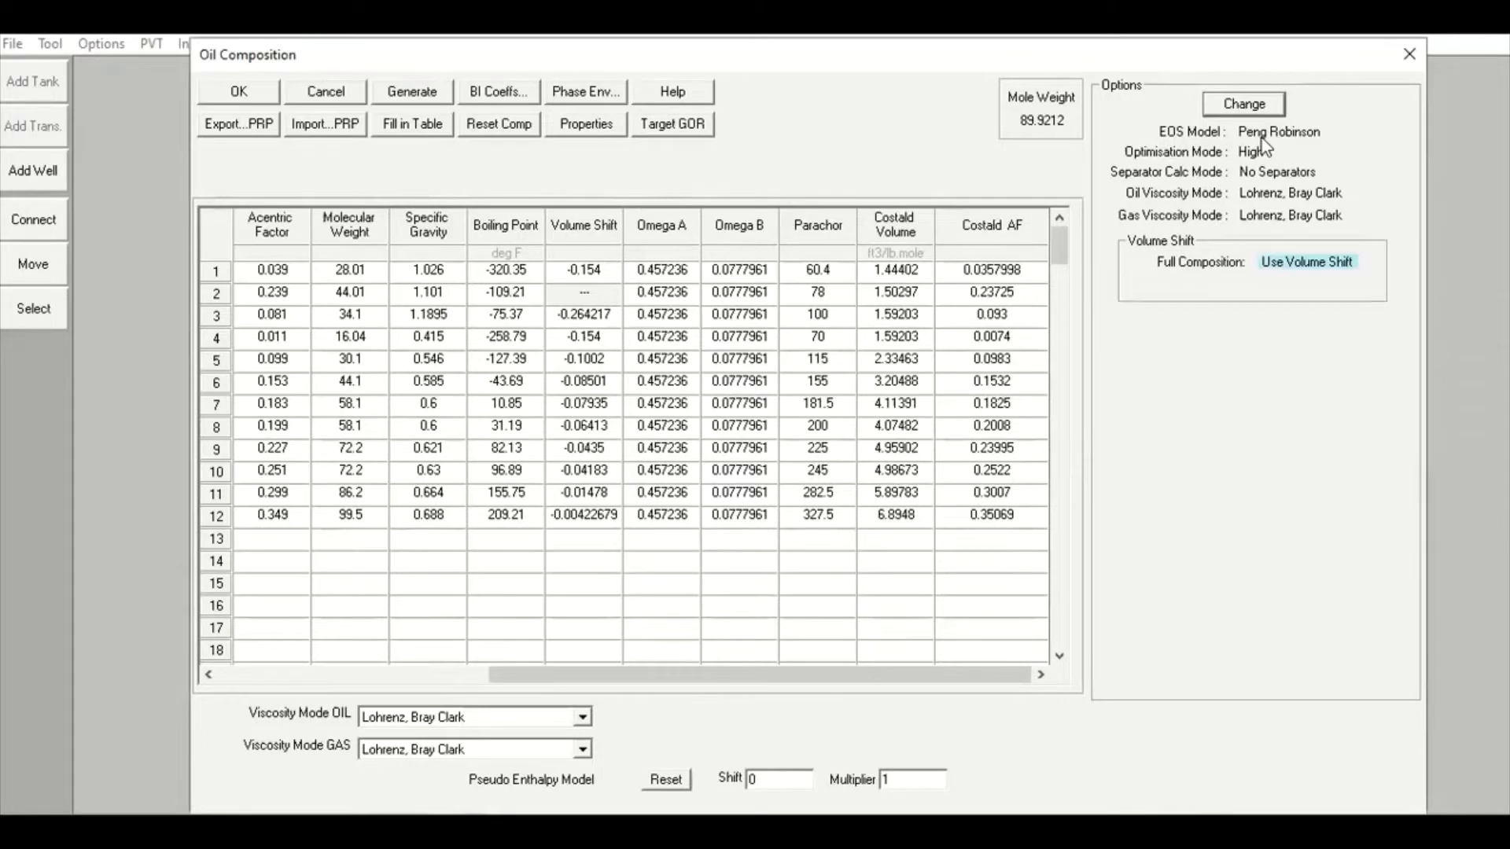
# - Open the oil's phase envelope, select its temperature and pressure points, and recalculate the envelope
pyautogui.click(583, 97)
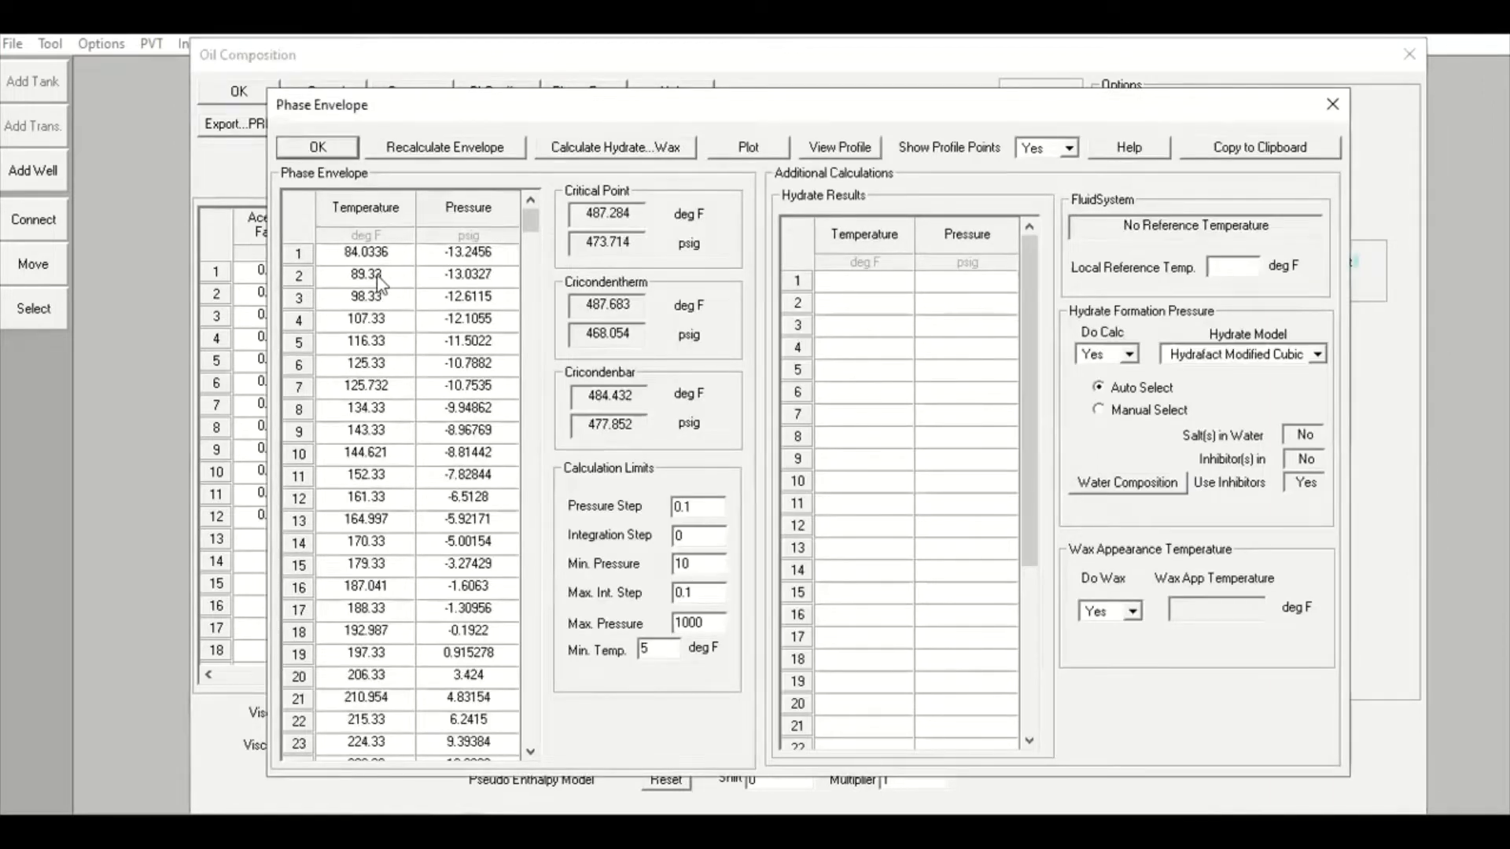
pyautogui.moveTo(363, 251); pyautogui.dragTo(472, 781)
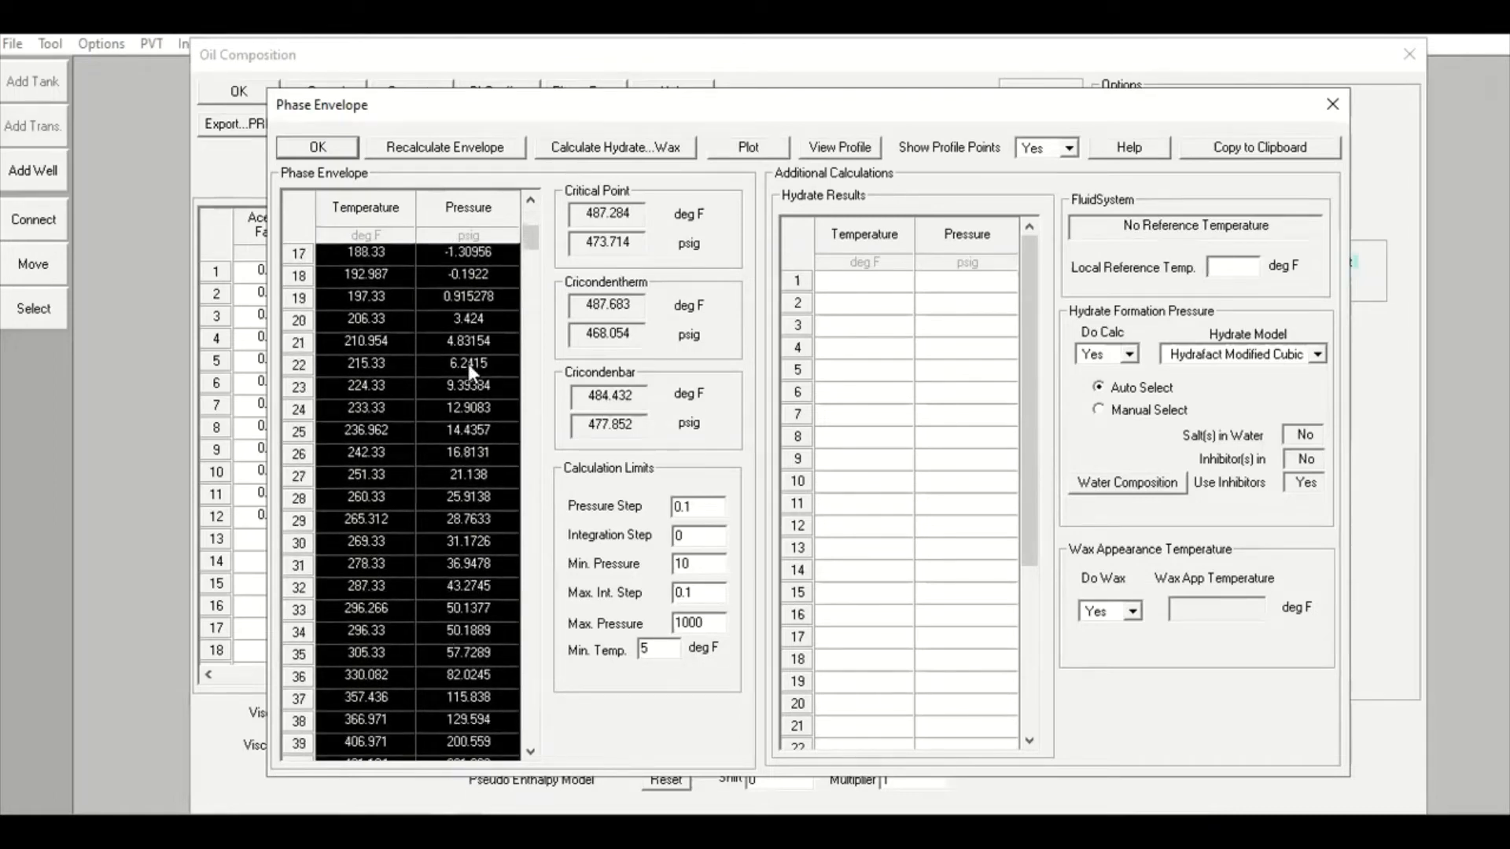
pyautogui.moveTo(532, 240); pyautogui.dragTo(531, 216)
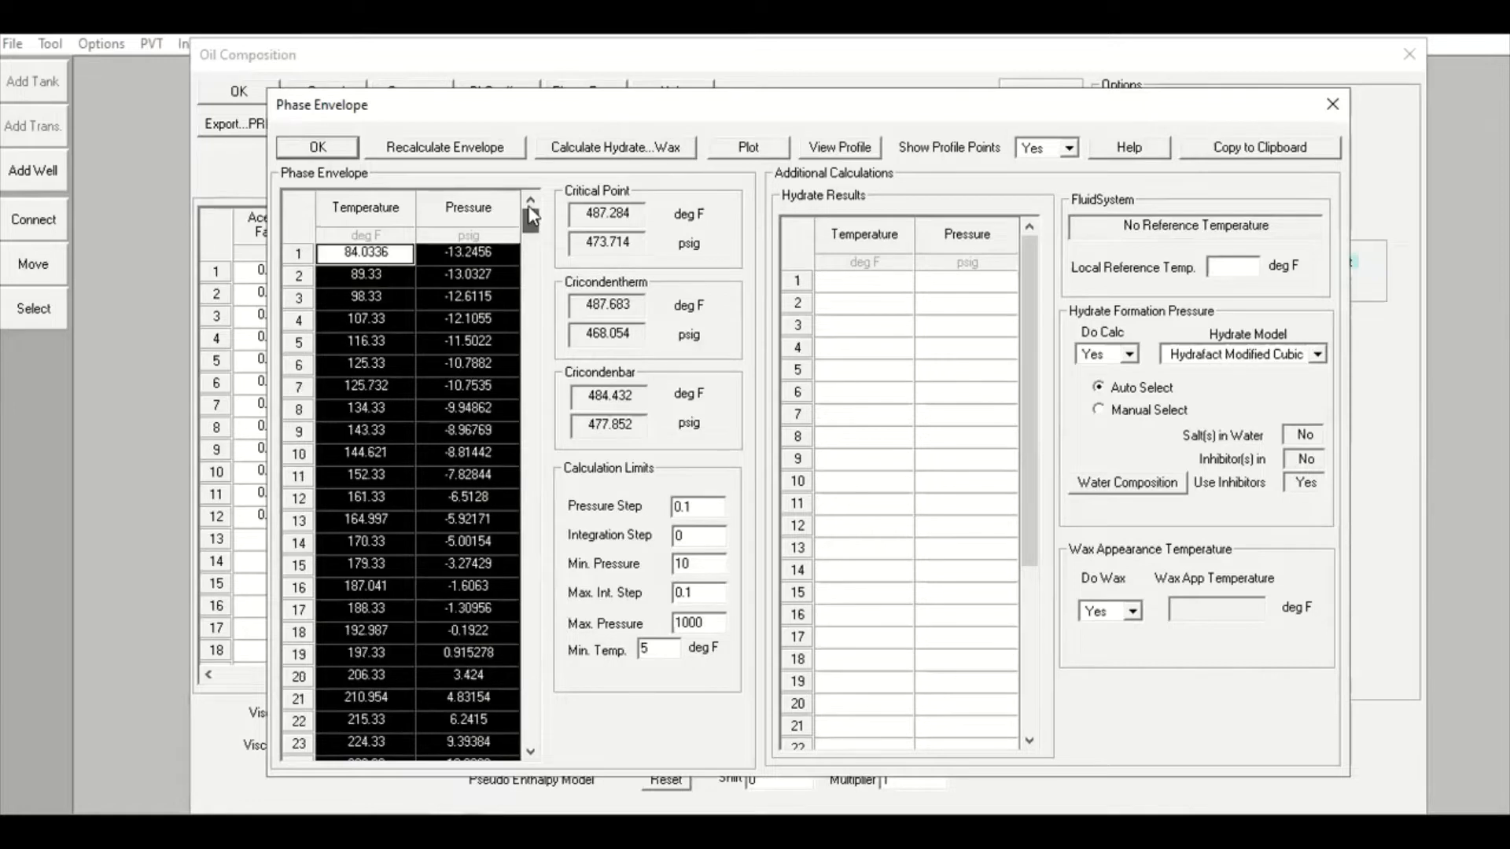
pyautogui.click(467, 156)
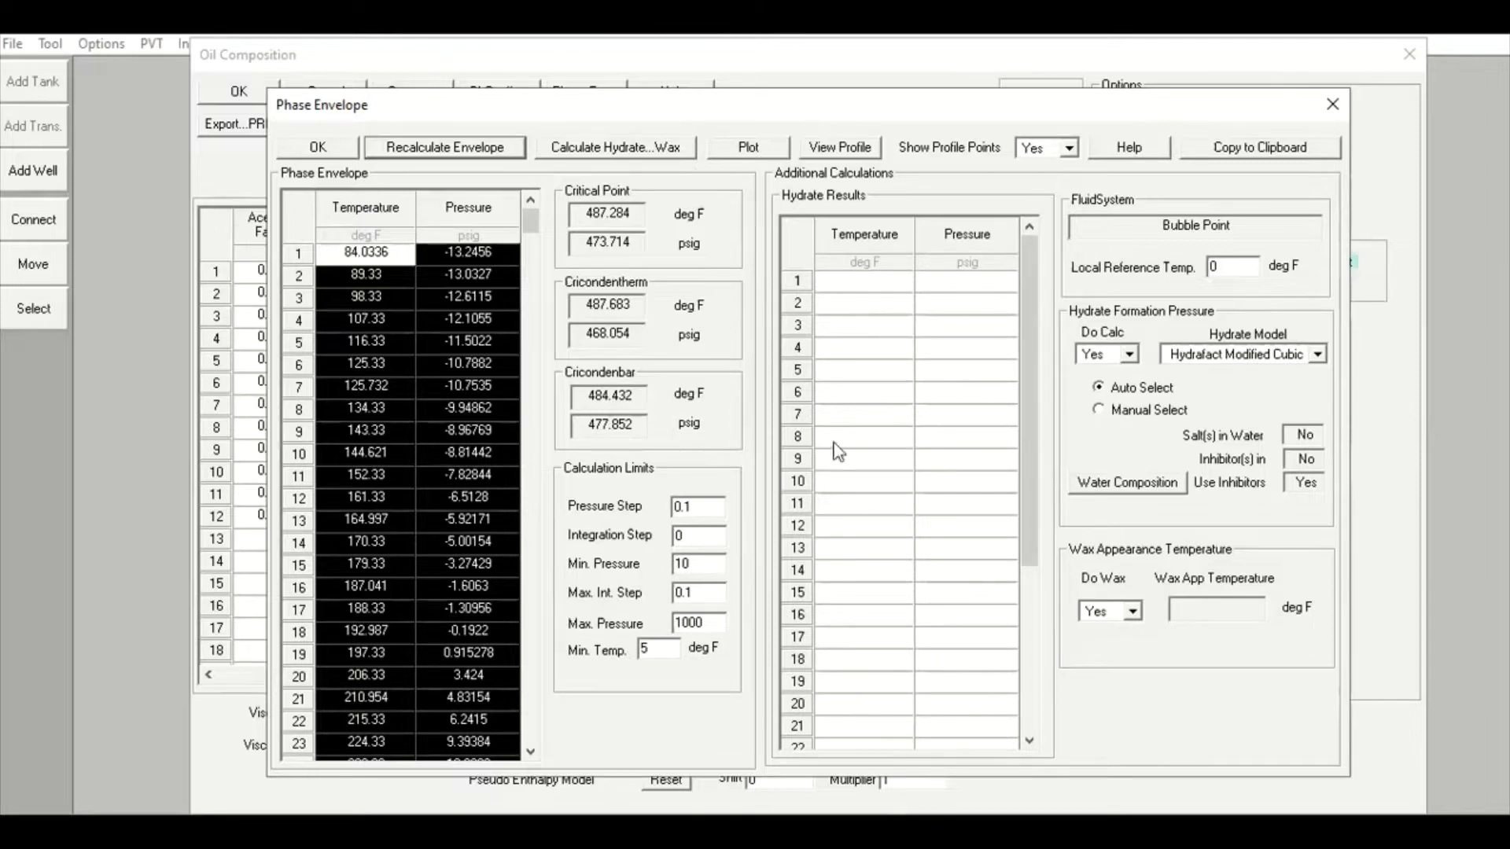
# - Plot the oil's phase envelope, enlarge the plot to inspect the curve, and close the plot and the envelope data
pyautogui.click(751, 149)
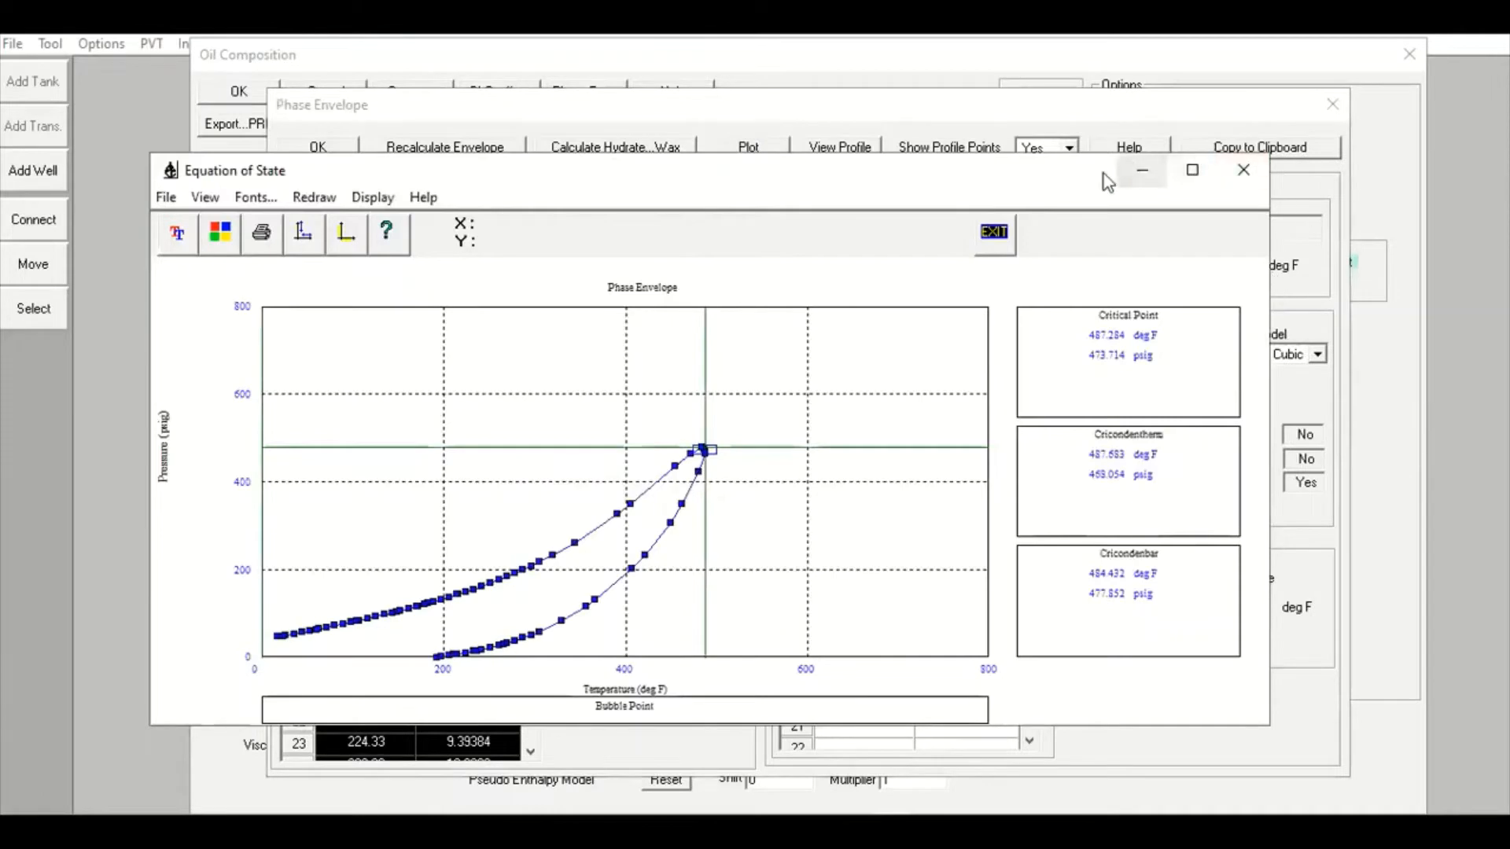
pyautogui.moveTo(1097, 171); pyautogui.dragTo(1082, 72)
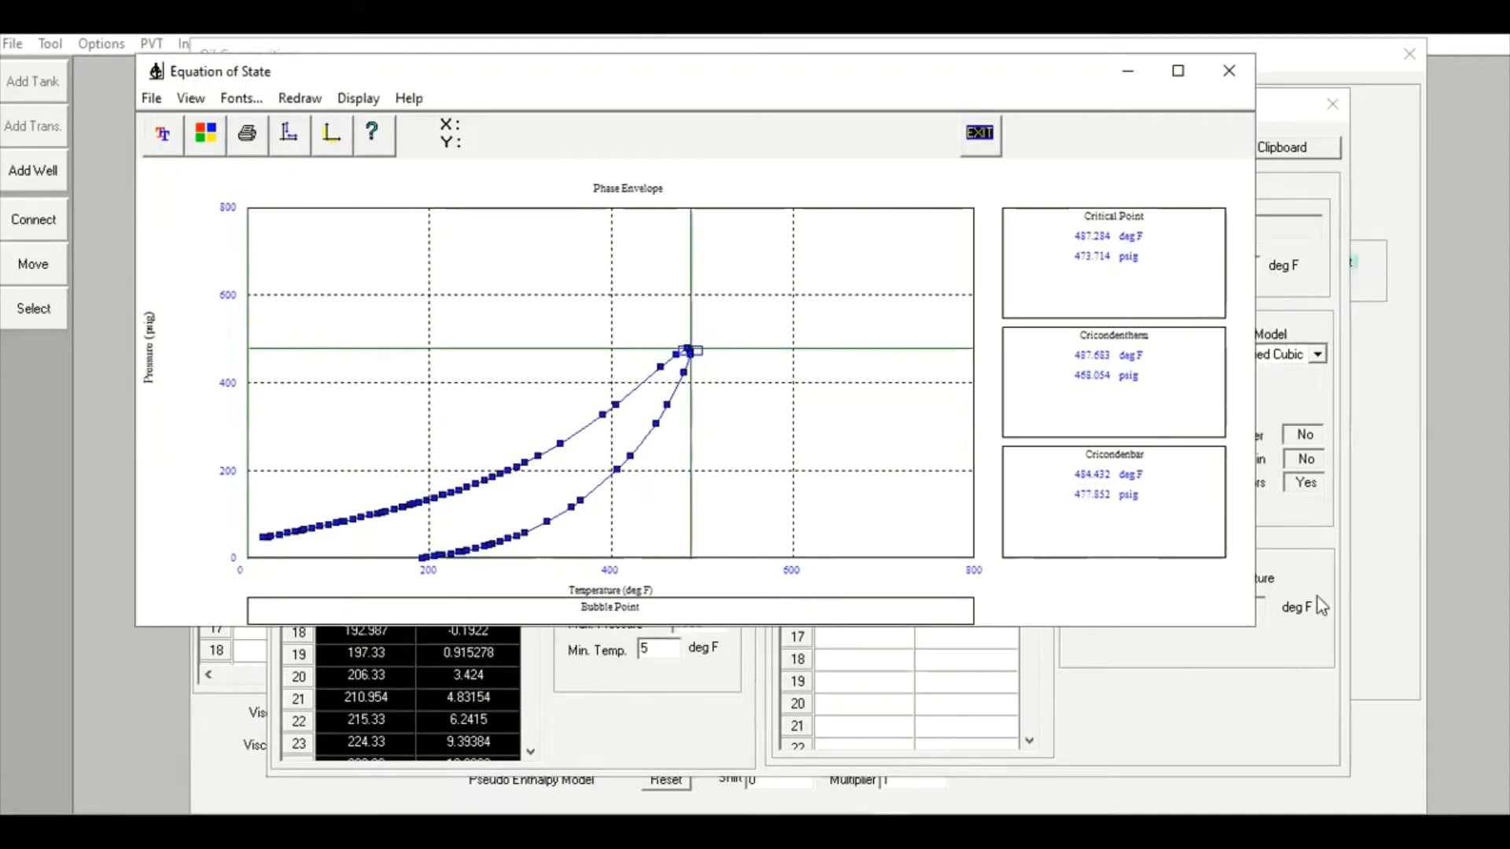
pyautogui.click(1258, 621)
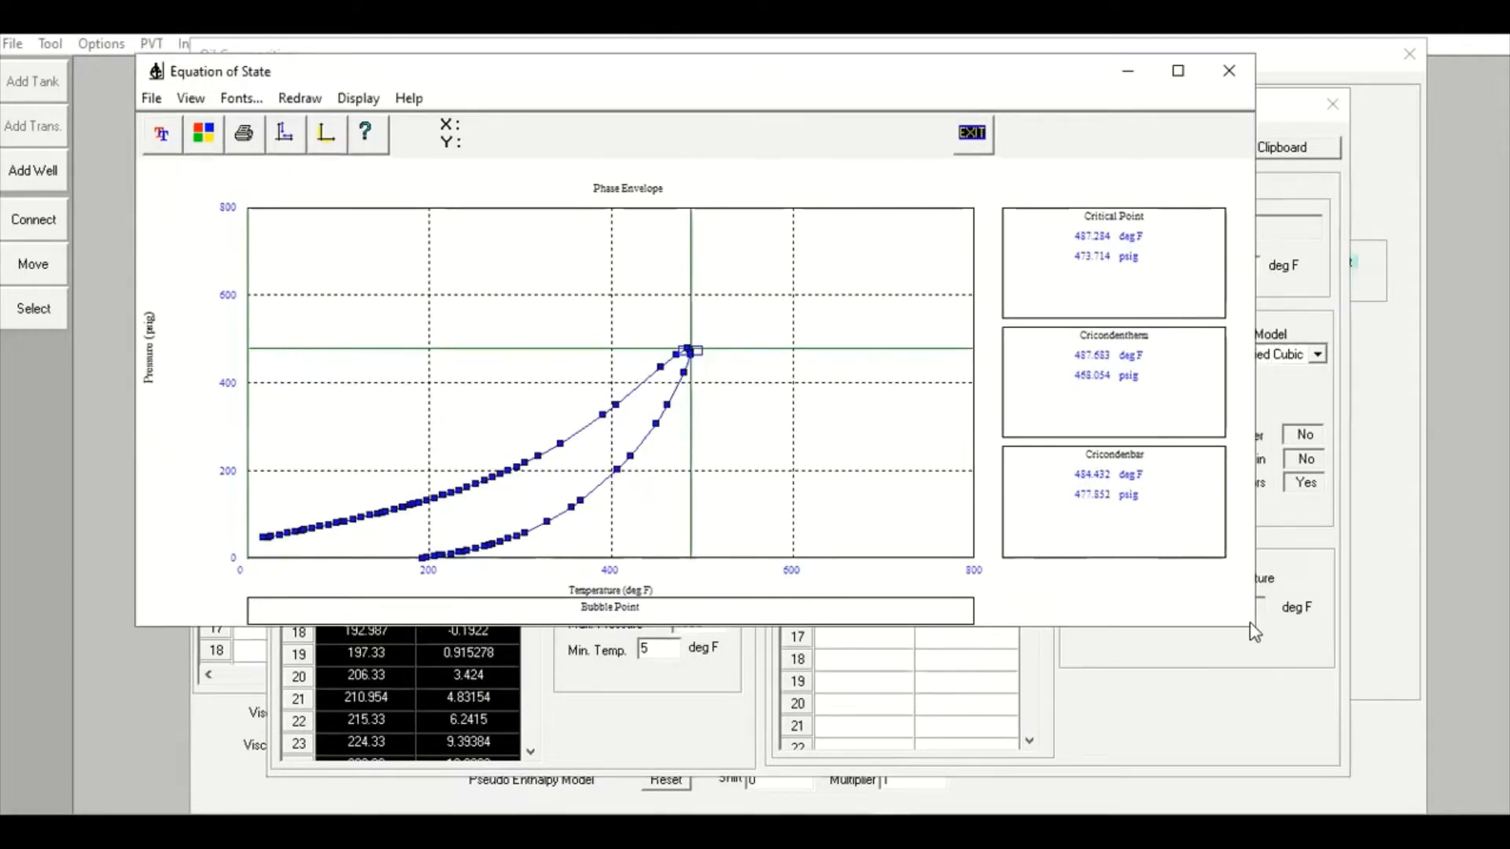
pyautogui.moveTo(1259, 629); pyautogui.dragTo(1456, 629)
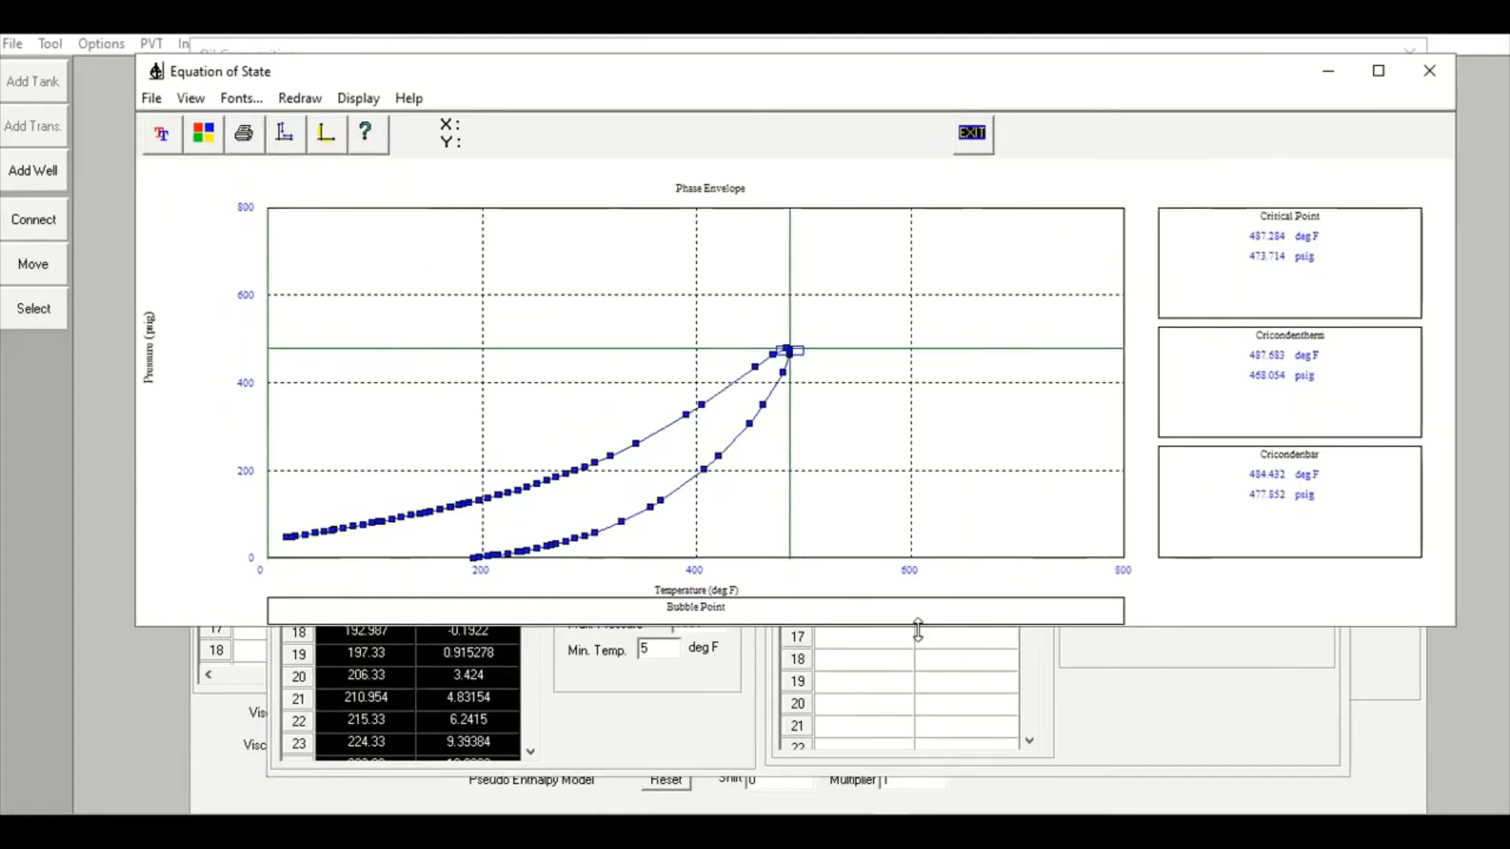
pyautogui.moveTo(918, 629); pyautogui.dragTo(918, 809)
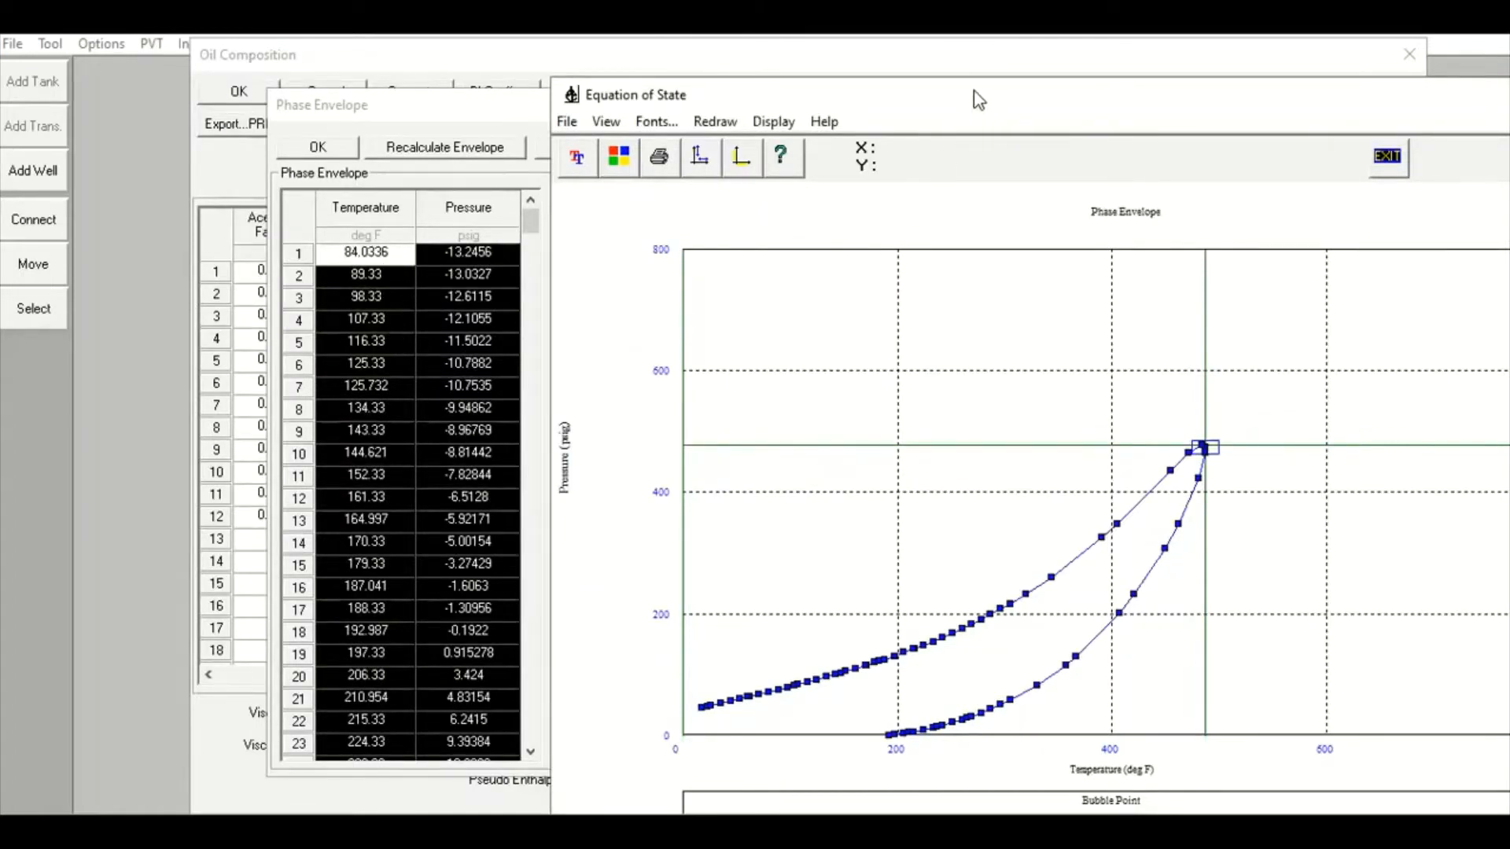
pyautogui.moveTo(979, 100); pyautogui.dragTo(574, 57)
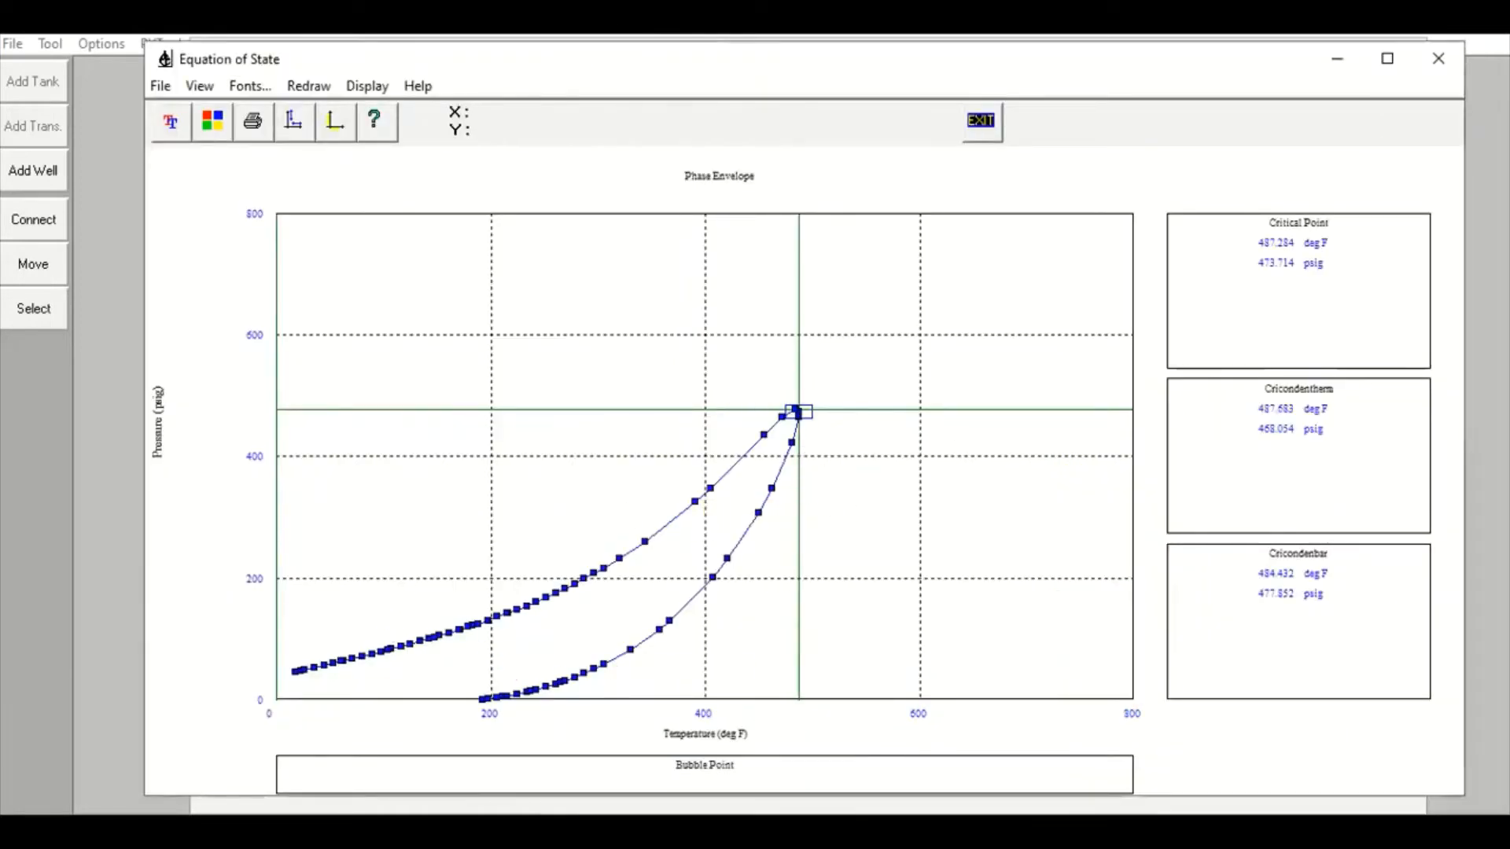
pyautogui.click(1438, 58)
pyautogui.click(313, 146)
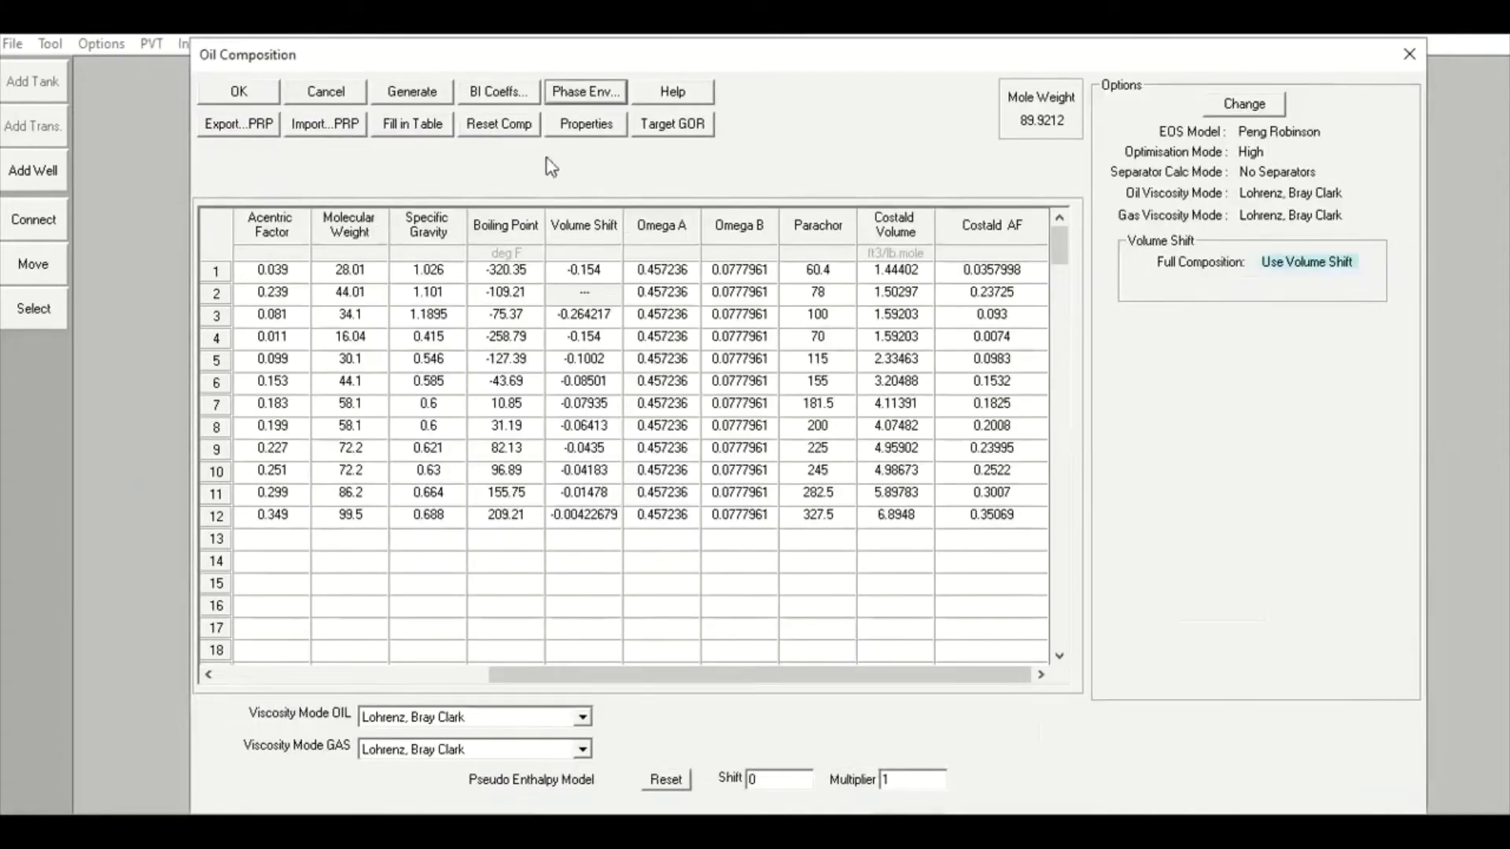
# - Review the black oil properties of the oil composition, return to its mole percent columns, and close the composition
pyautogui.click(609, 132)
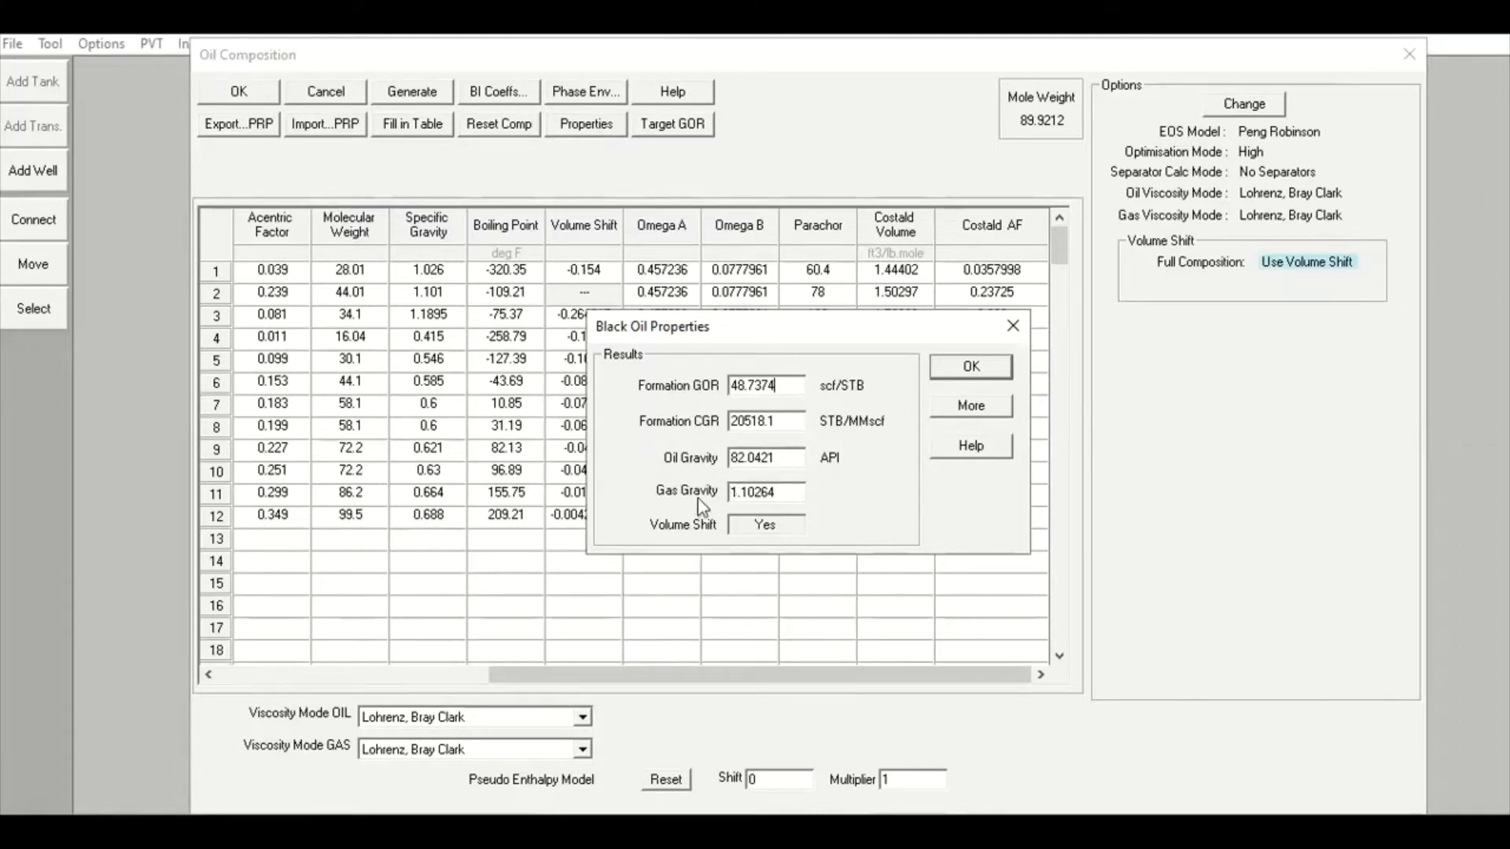
pyautogui.click(972, 370)
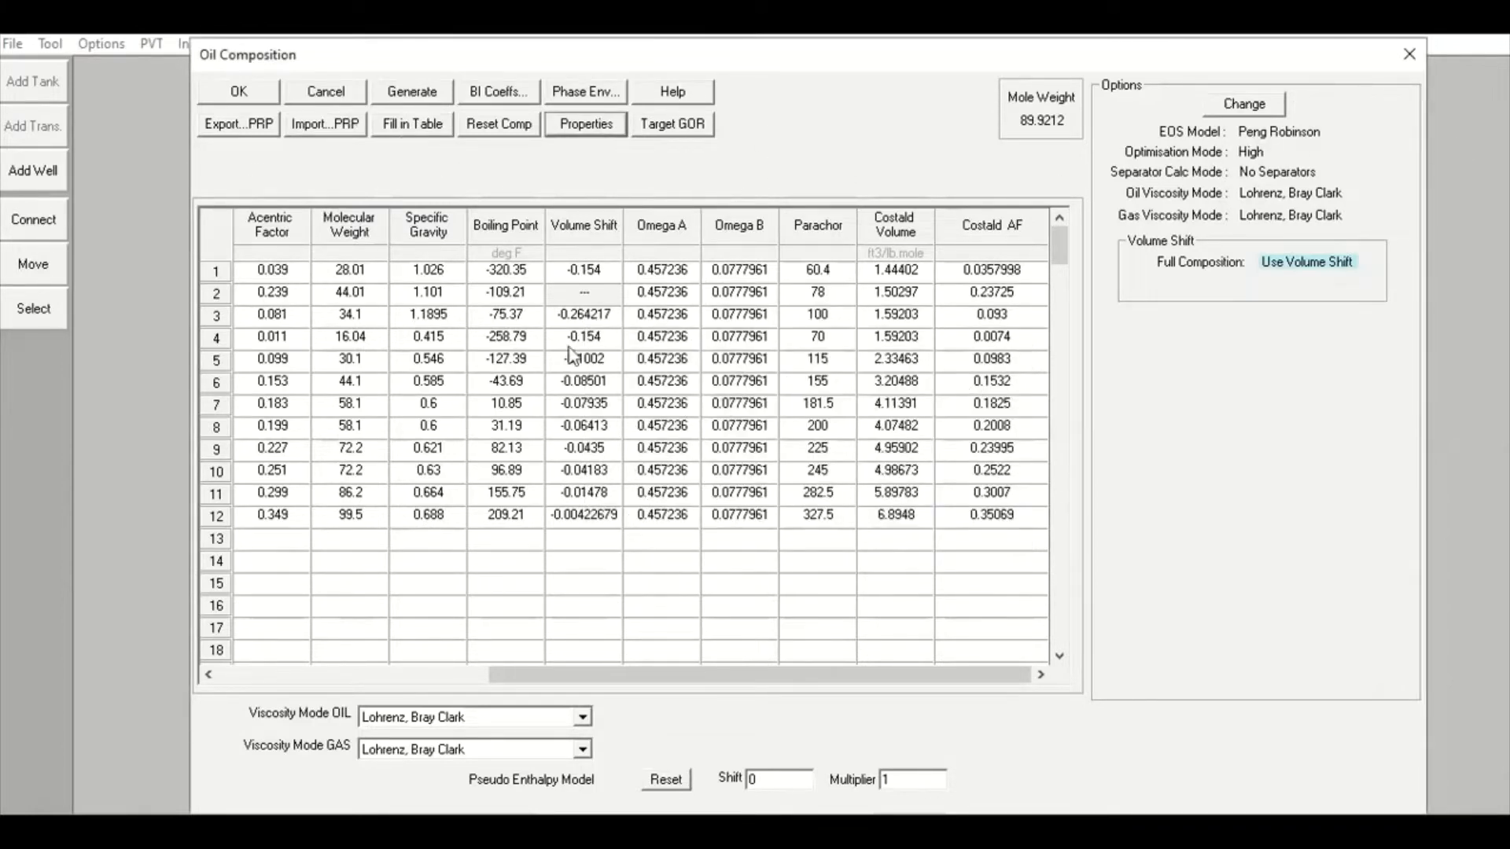
pyautogui.moveTo(593, 674); pyautogui.dragTo(323, 675)
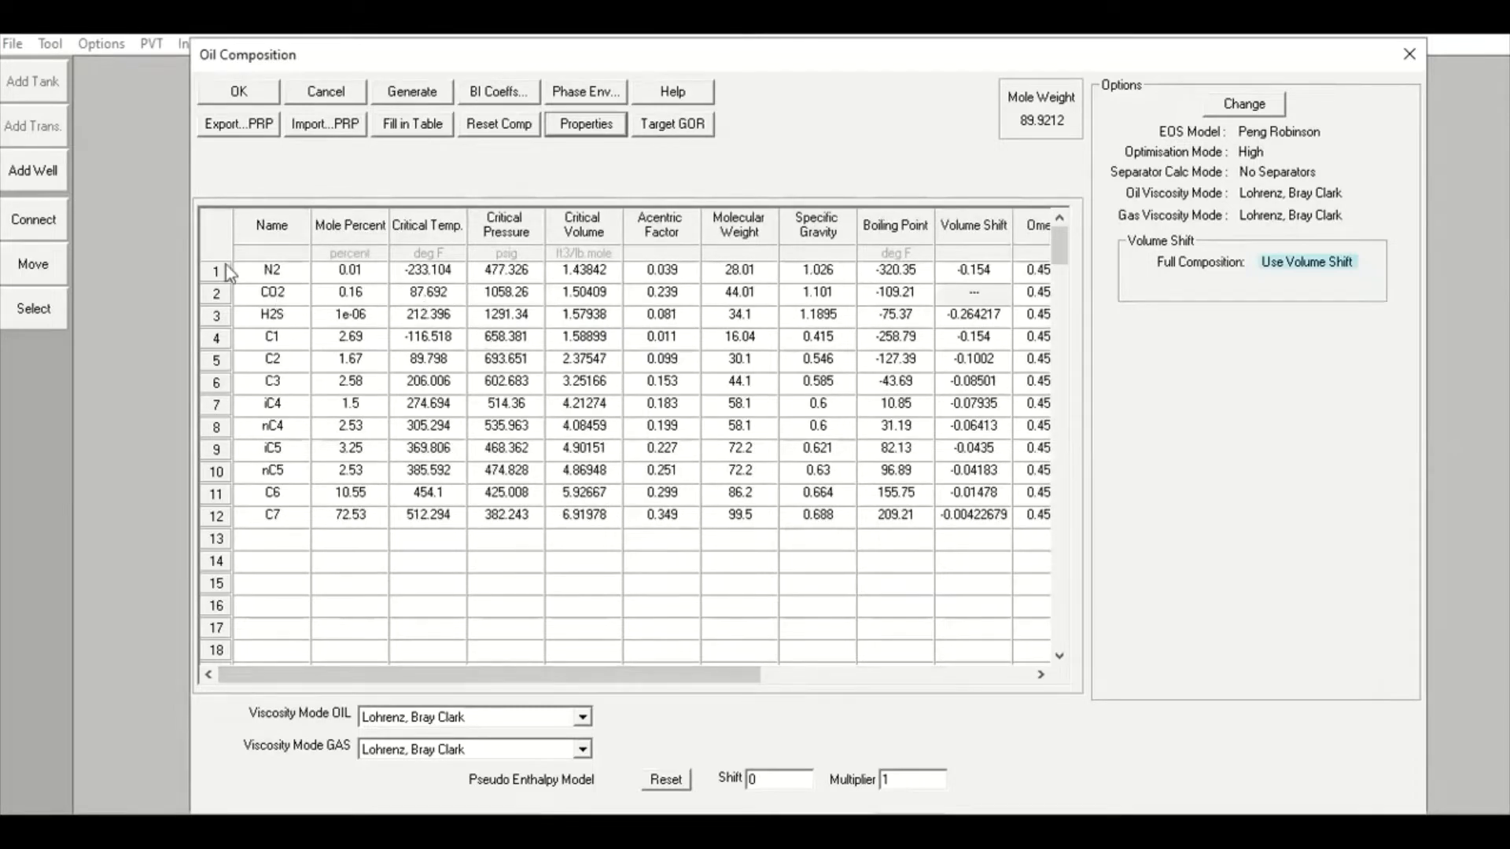
pyautogui.click(1409, 54)
# - Open the gas composition, plot its phase envelope for inspection, and return to the PVT compositions
pyautogui.click(637, 246)
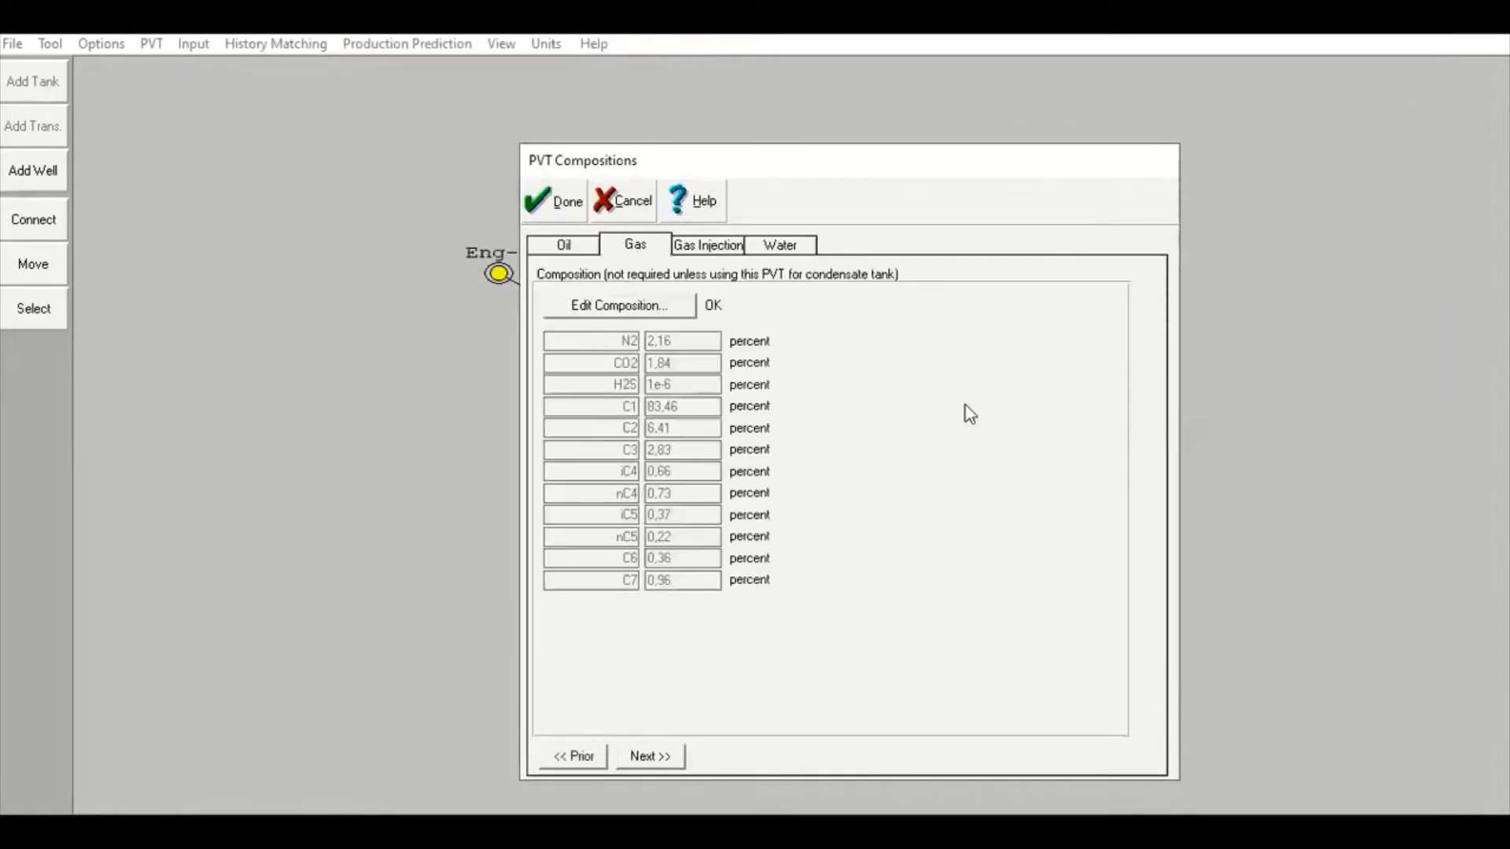
pyautogui.click(618, 310)
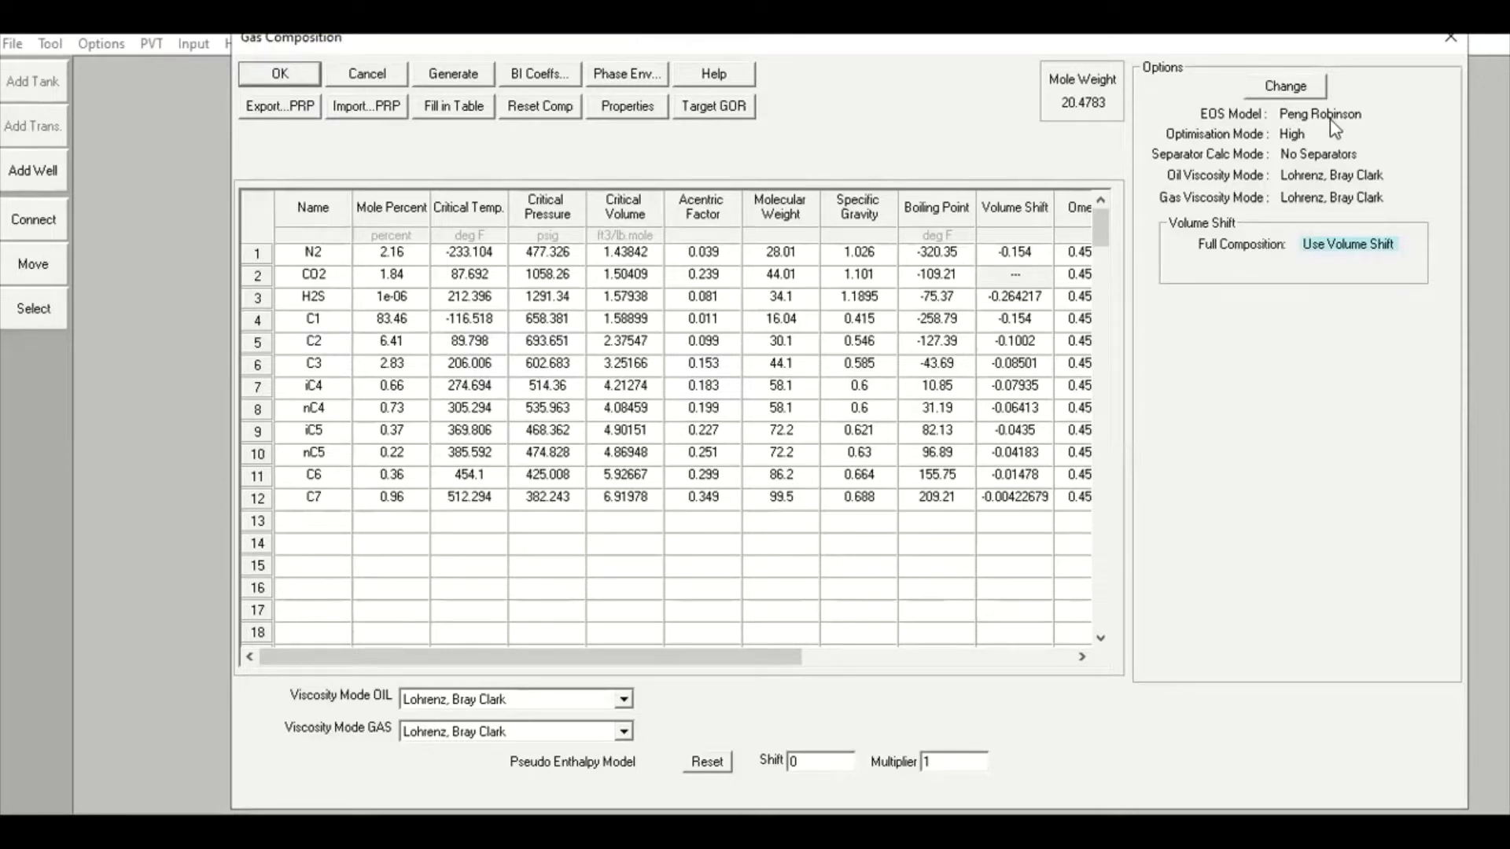
pyautogui.click(630, 79)
pyautogui.click(790, 130)
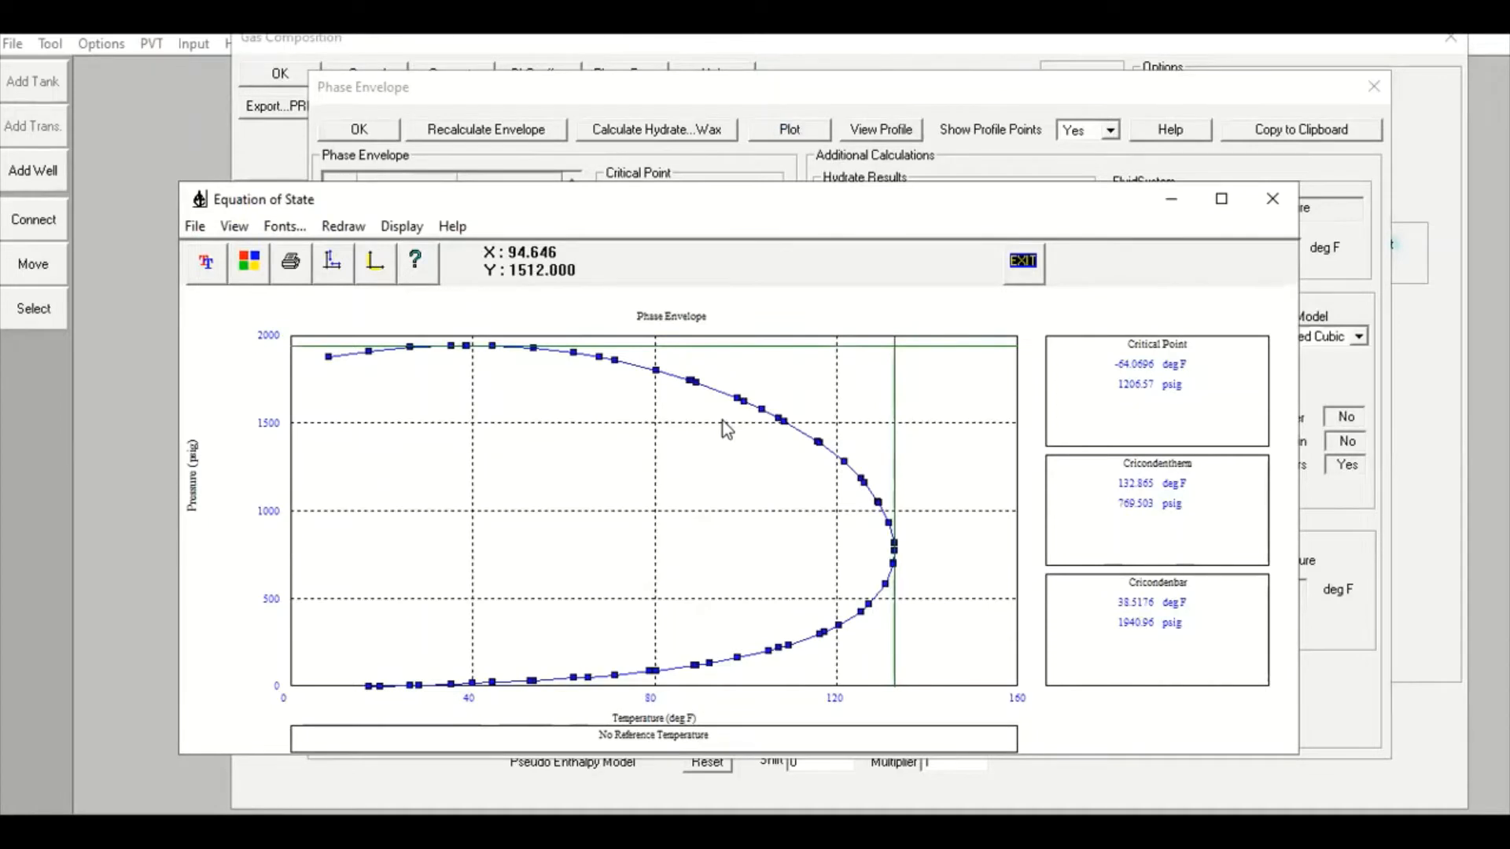
pyautogui.click(1273, 203)
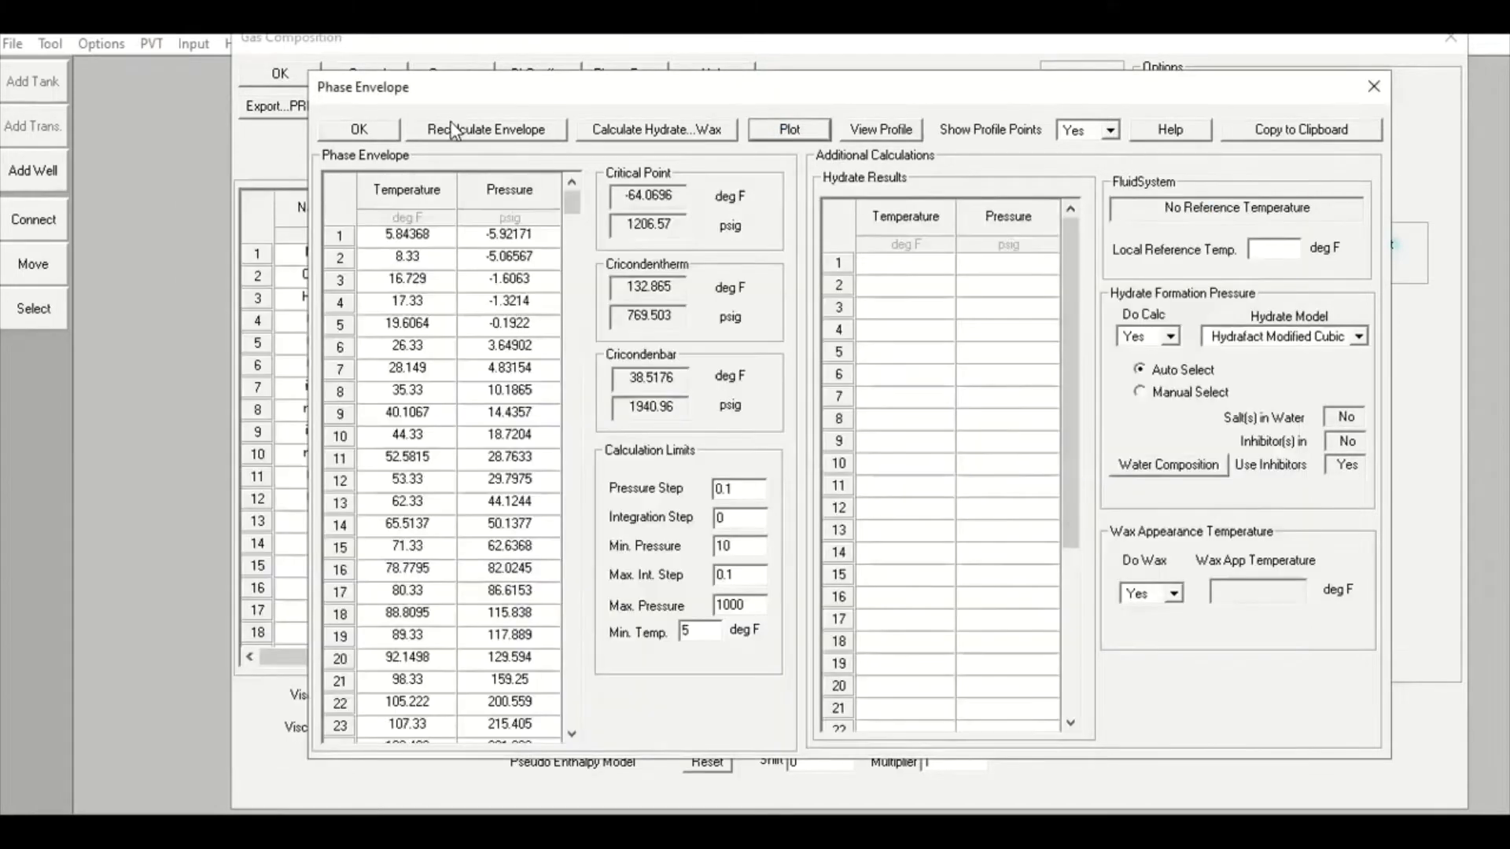
pyautogui.click(348, 132)
pyautogui.click(305, 79)
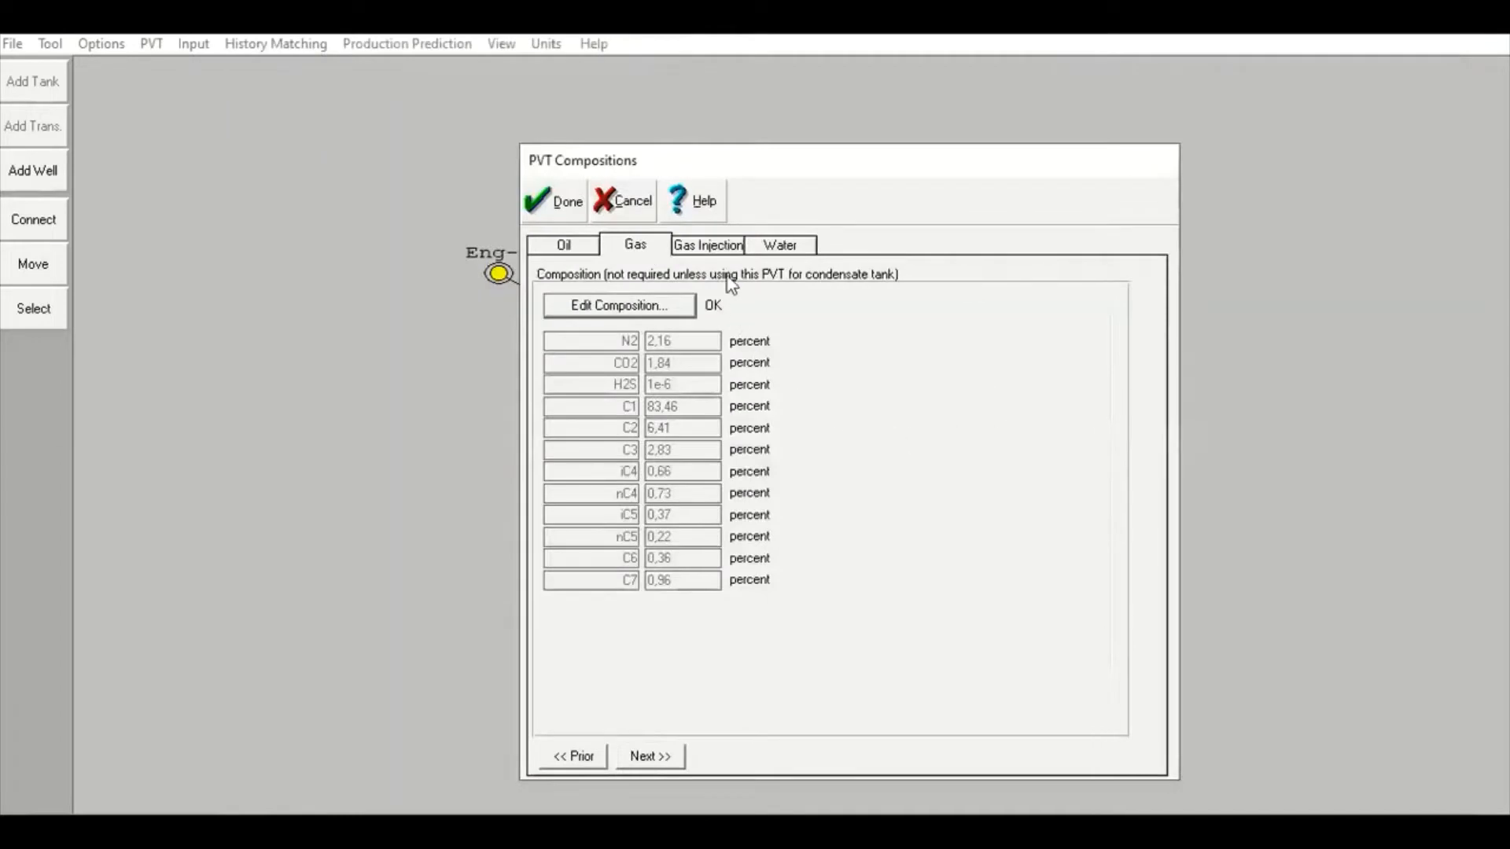
# - Open the gas injection composition for editing and look across its component property columns
pyautogui.click(729, 248)
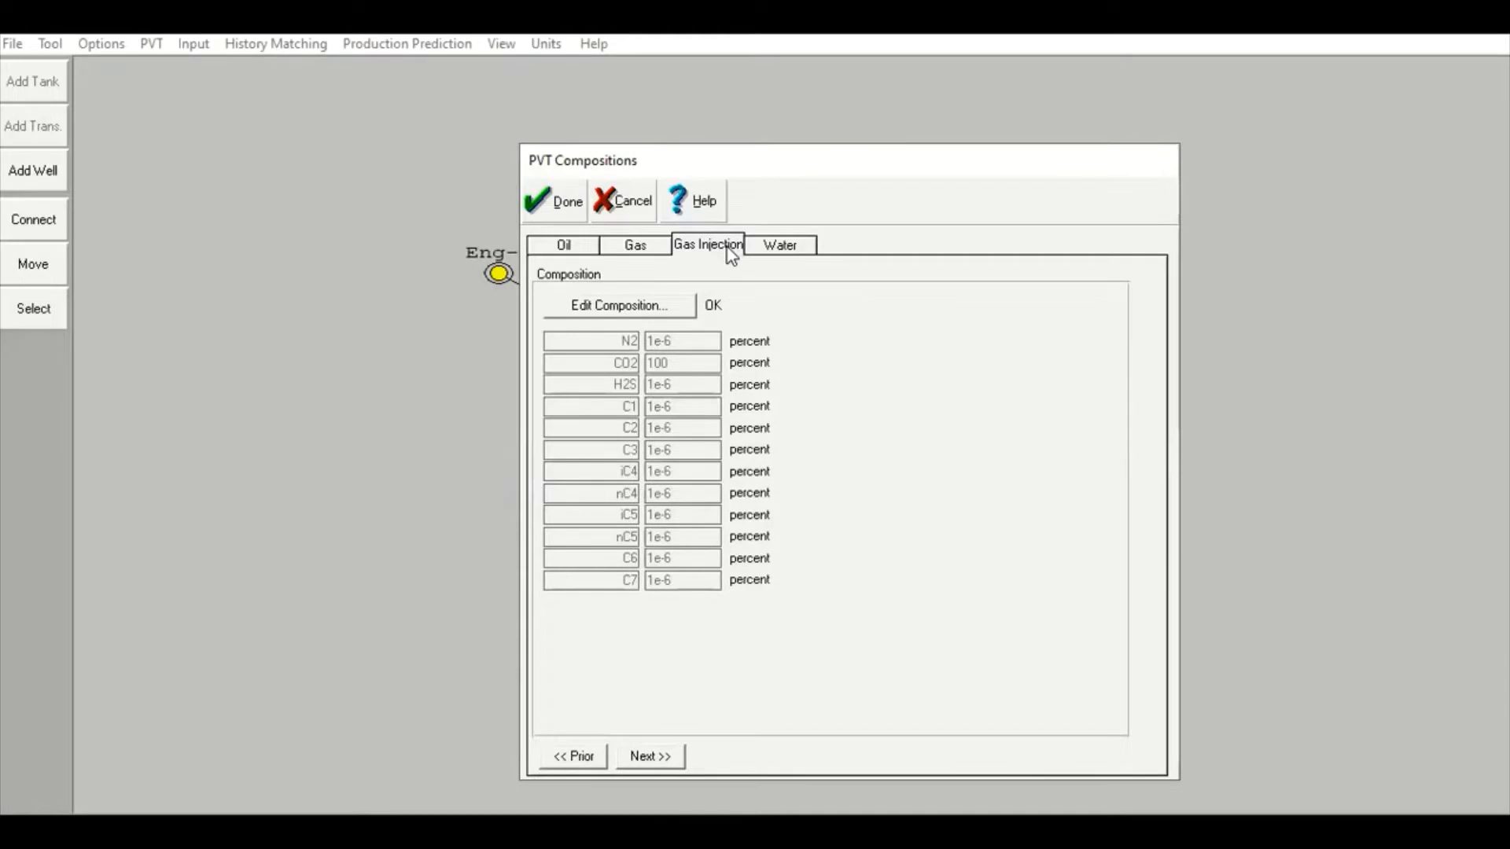
pyautogui.click(652, 310)
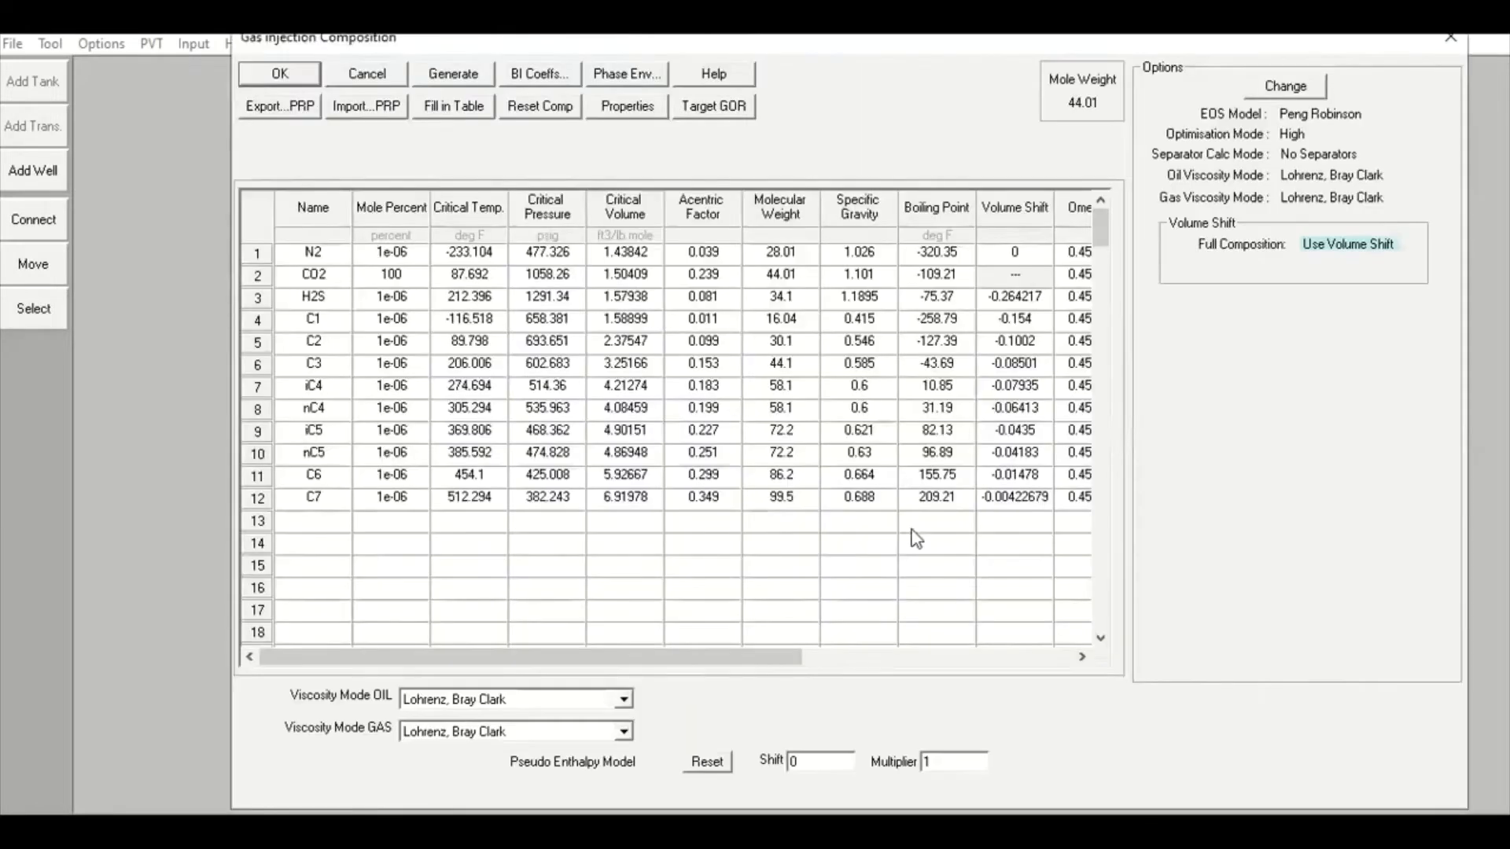
pyautogui.click(853, 660)
pyautogui.moveTo(862, 659); pyautogui.dragTo(479, 681)
# - Examine the mole percent entries of the injection gas, comparing CO2 with the other components from N2 to C7
pyautogui.click(420, 252)
pyautogui.click(418, 306)
pyautogui.click(421, 327)
pyautogui.click(418, 342)
pyautogui.click(416, 363)
pyautogui.click(422, 387)
pyautogui.click(419, 408)
pyautogui.click(417, 431)
pyautogui.click(419, 455)
pyautogui.click(420, 475)
pyautogui.click(423, 498)
pyautogui.click(391, 280)
pyautogui.click(409, 256)
pyautogui.click(414, 299)
pyautogui.click(414, 321)
# - Plot and enlarge the injection gas's phase envelope to examine it, and accept the PVT compositions to return to the model
pyautogui.click(614, 81)
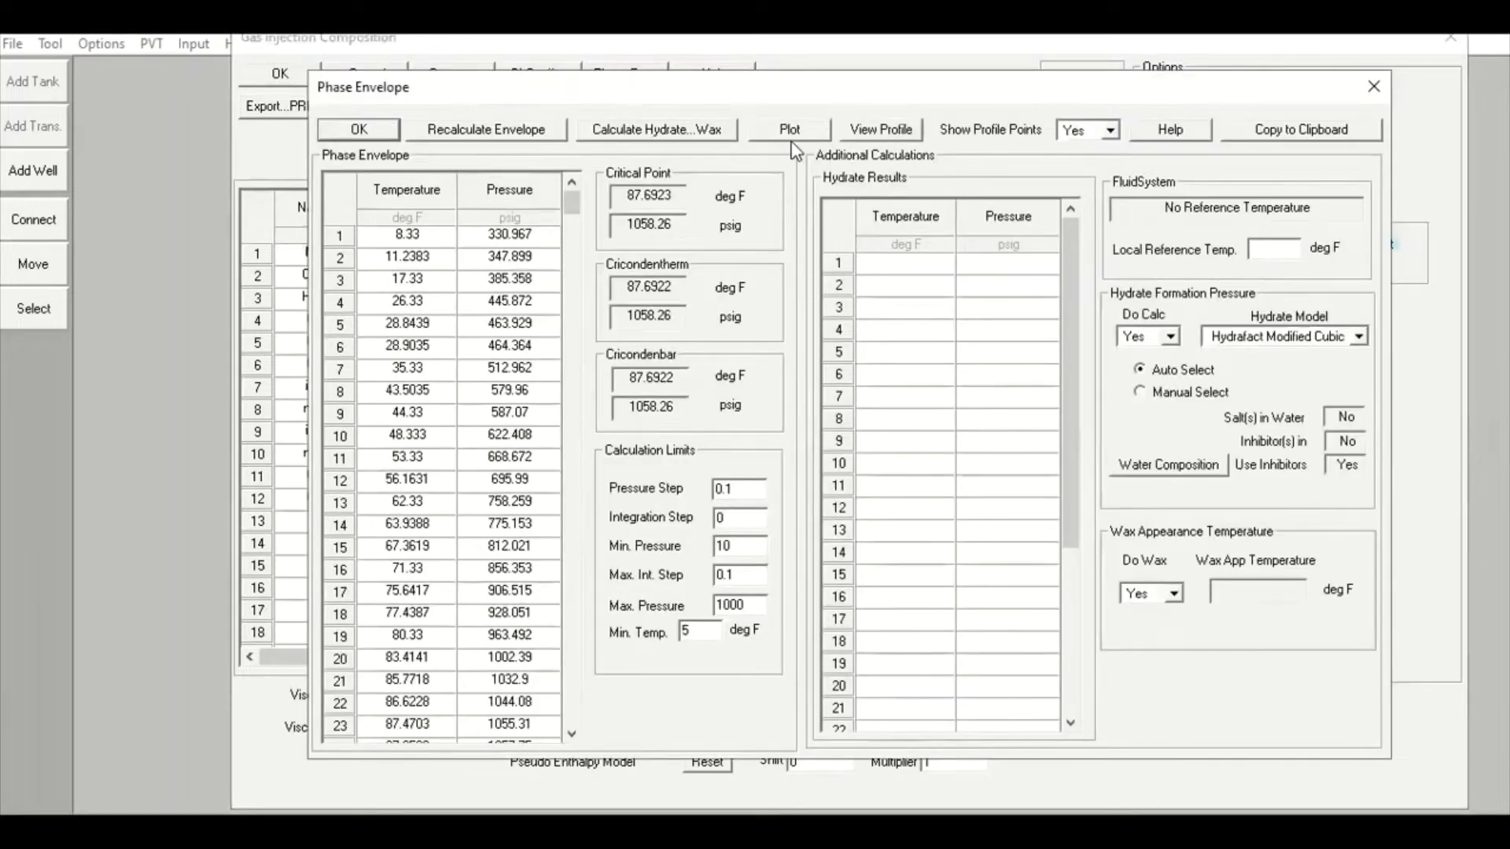
pyautogui.click(796, 134)
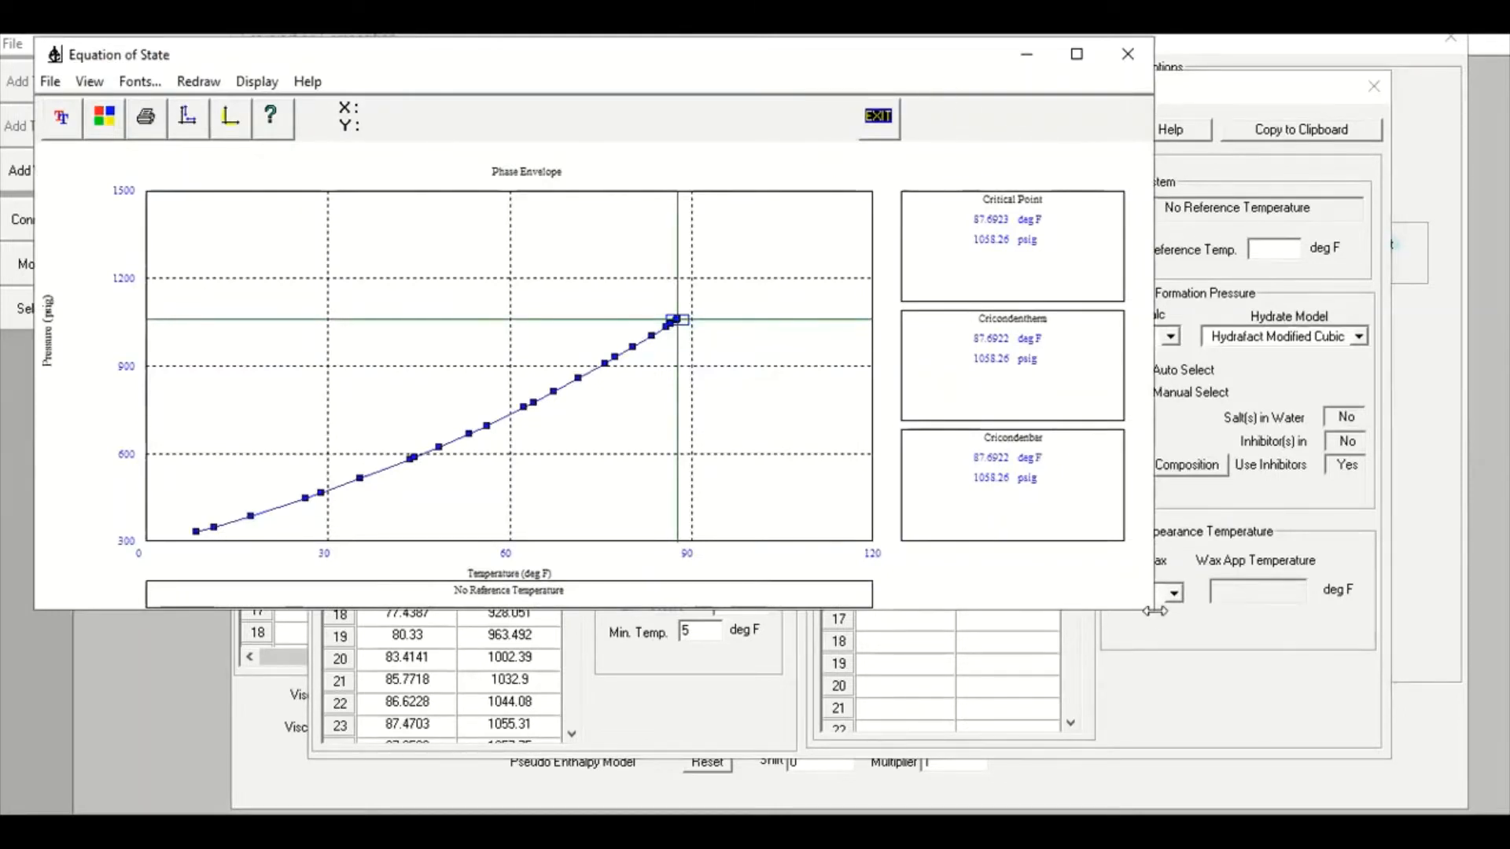
pyautogui.moveTo(1154, 611); pyautogui.dragTo(1364, 612)
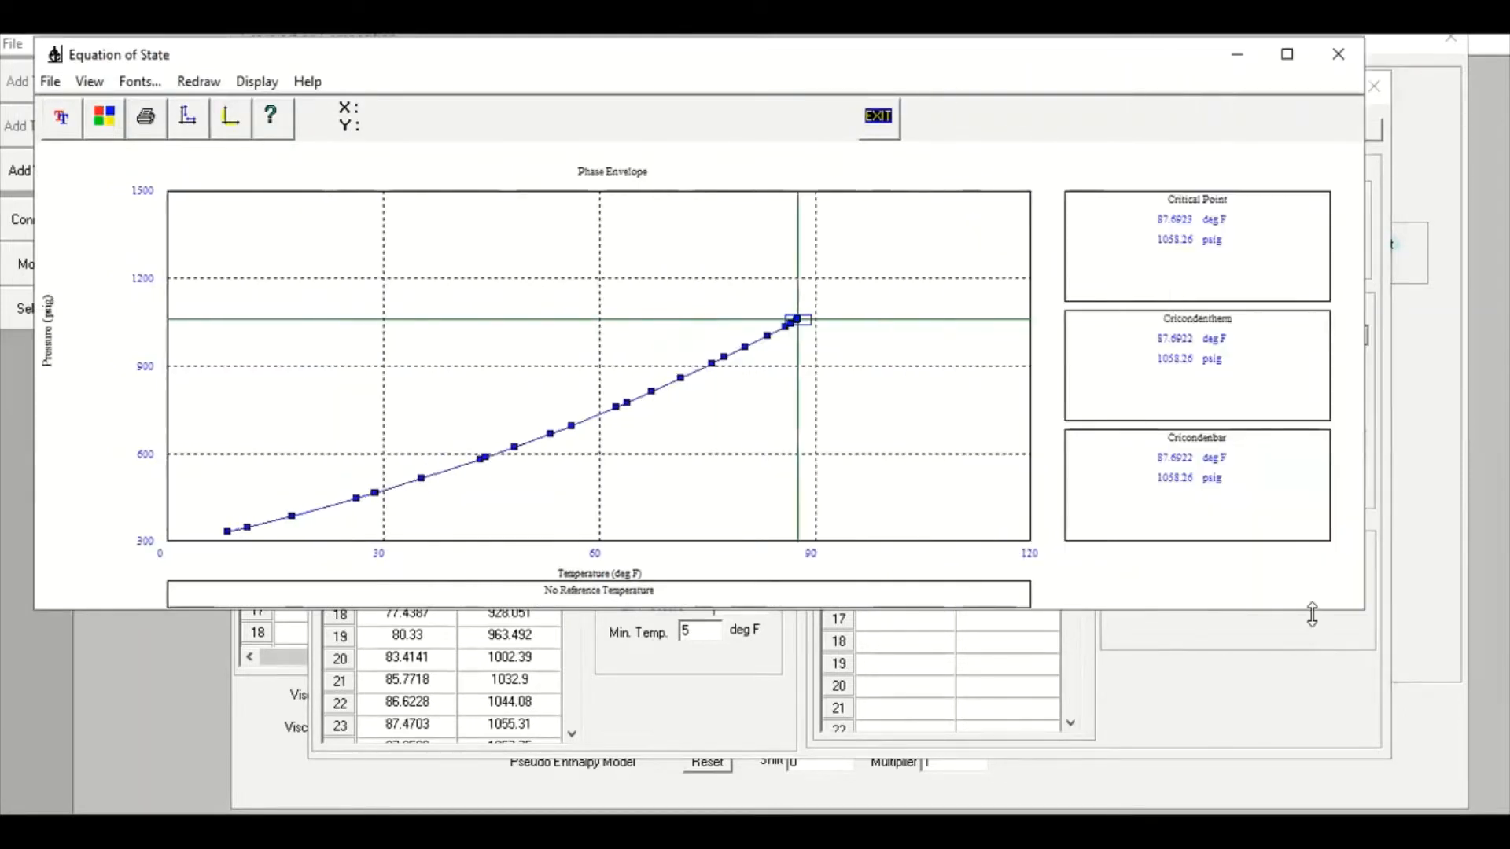
pyautogui.moveTo(1311, 614); pyautogui.dragTo(1311, 796)
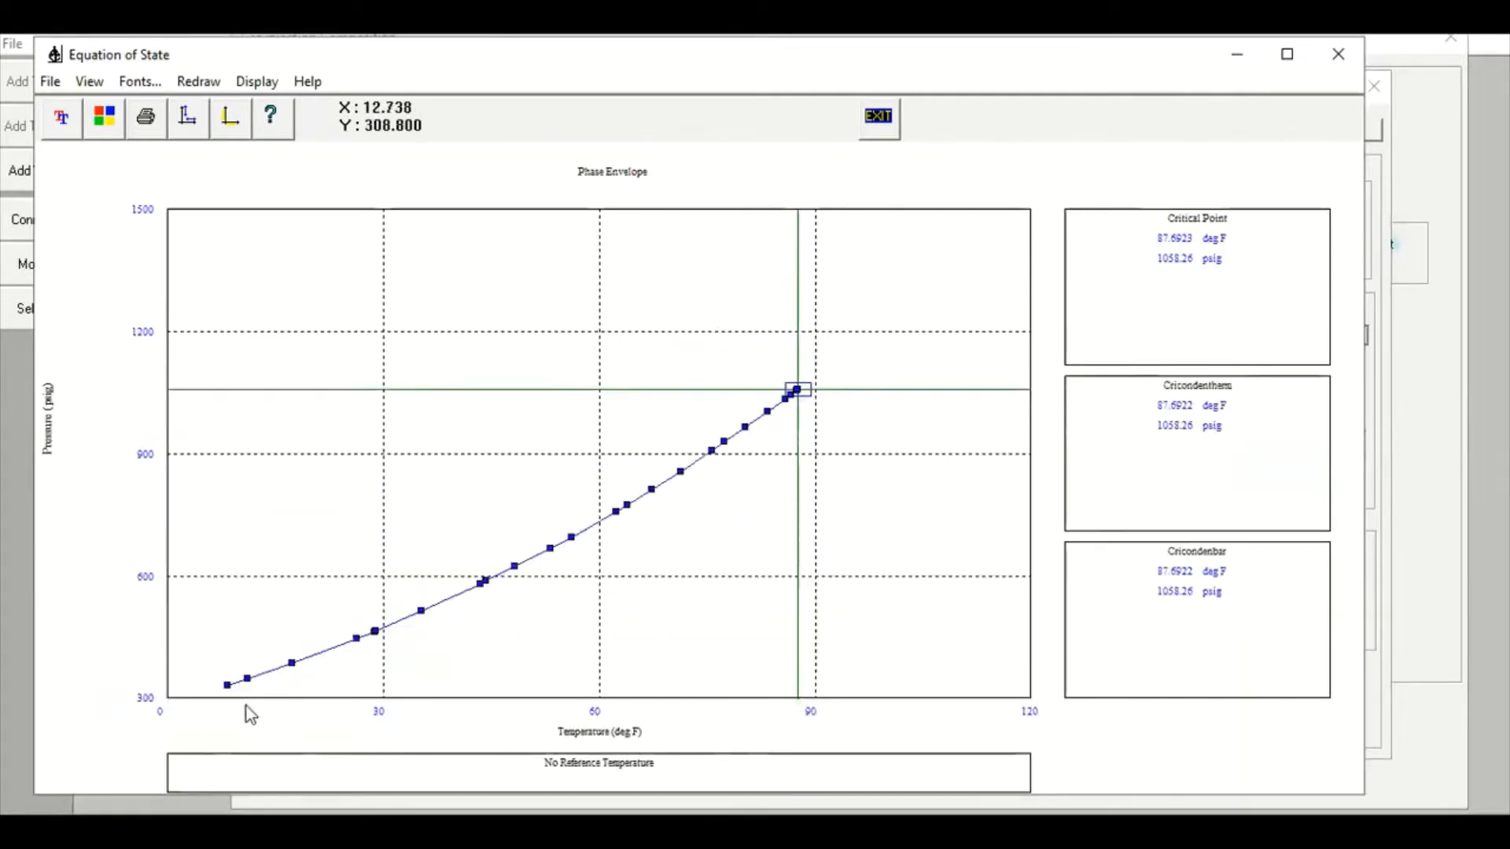
pyautogui.moveTo(769, 407)
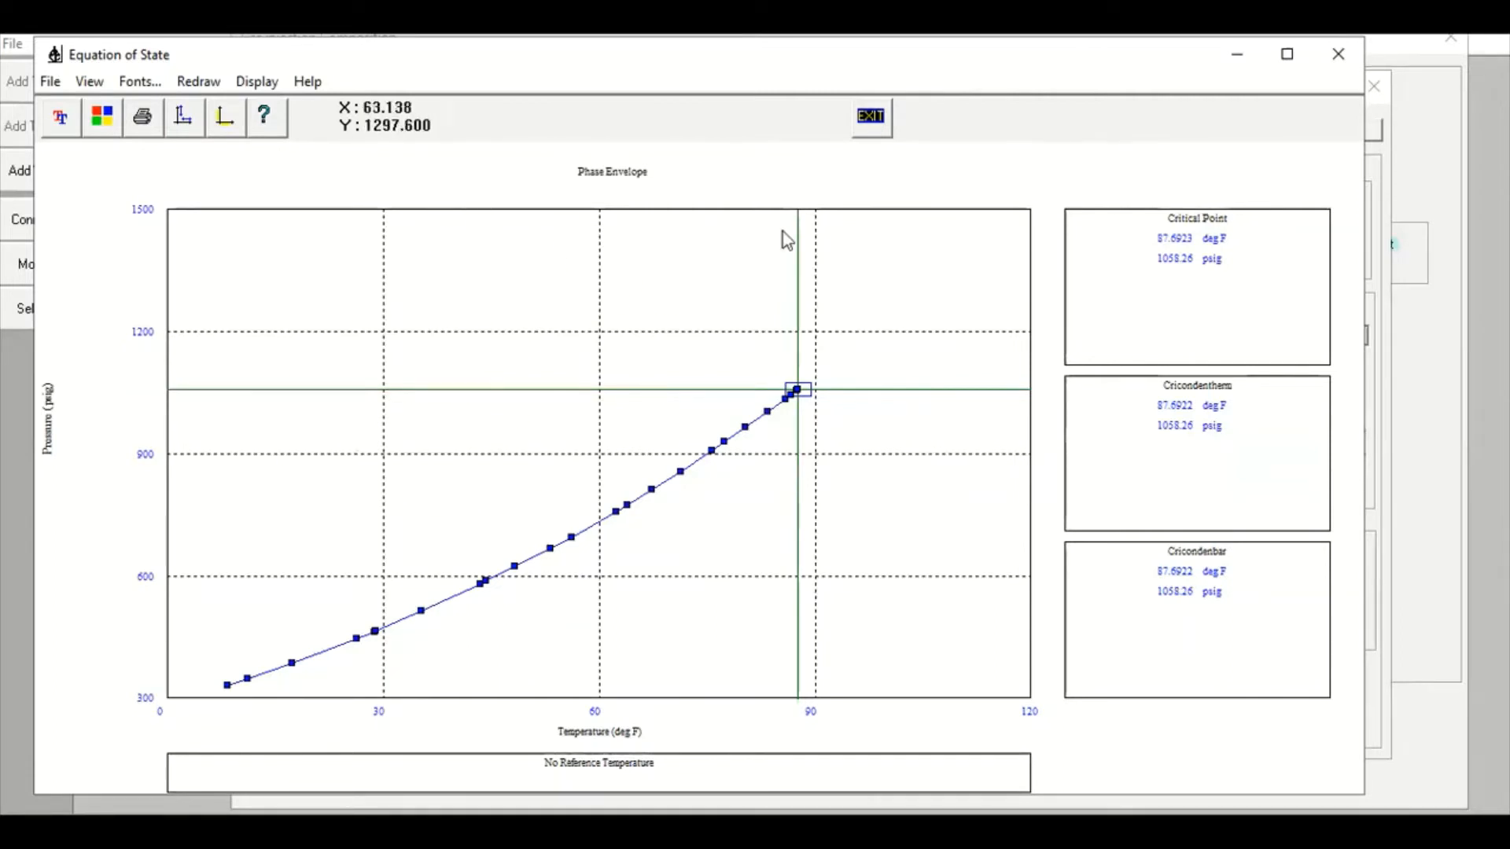
pyautogui.click(1338, 53)
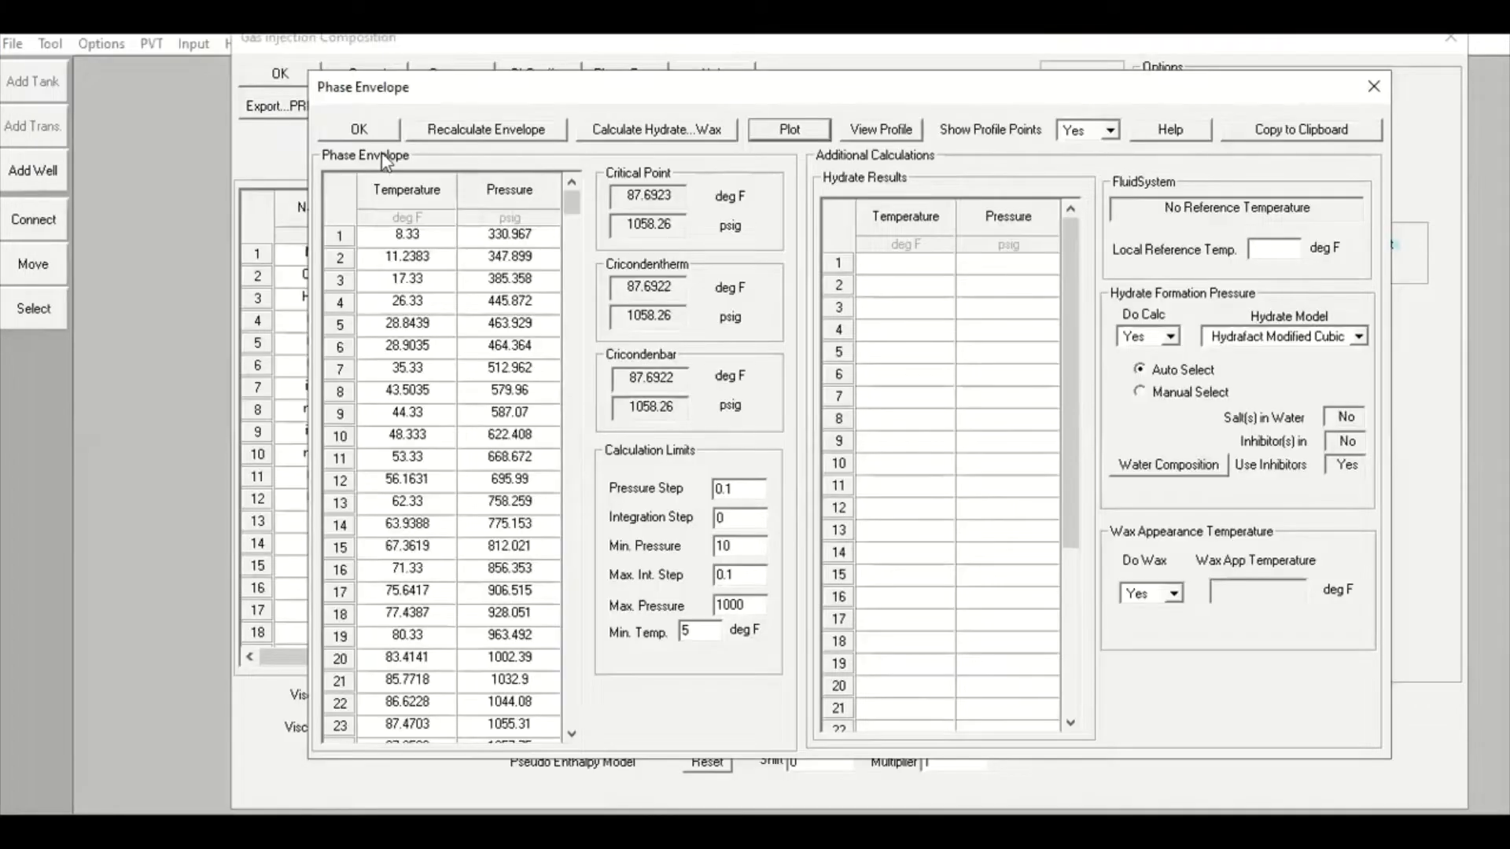
pyautogui.click(356, 129)
pyautogui.click(294, 77)
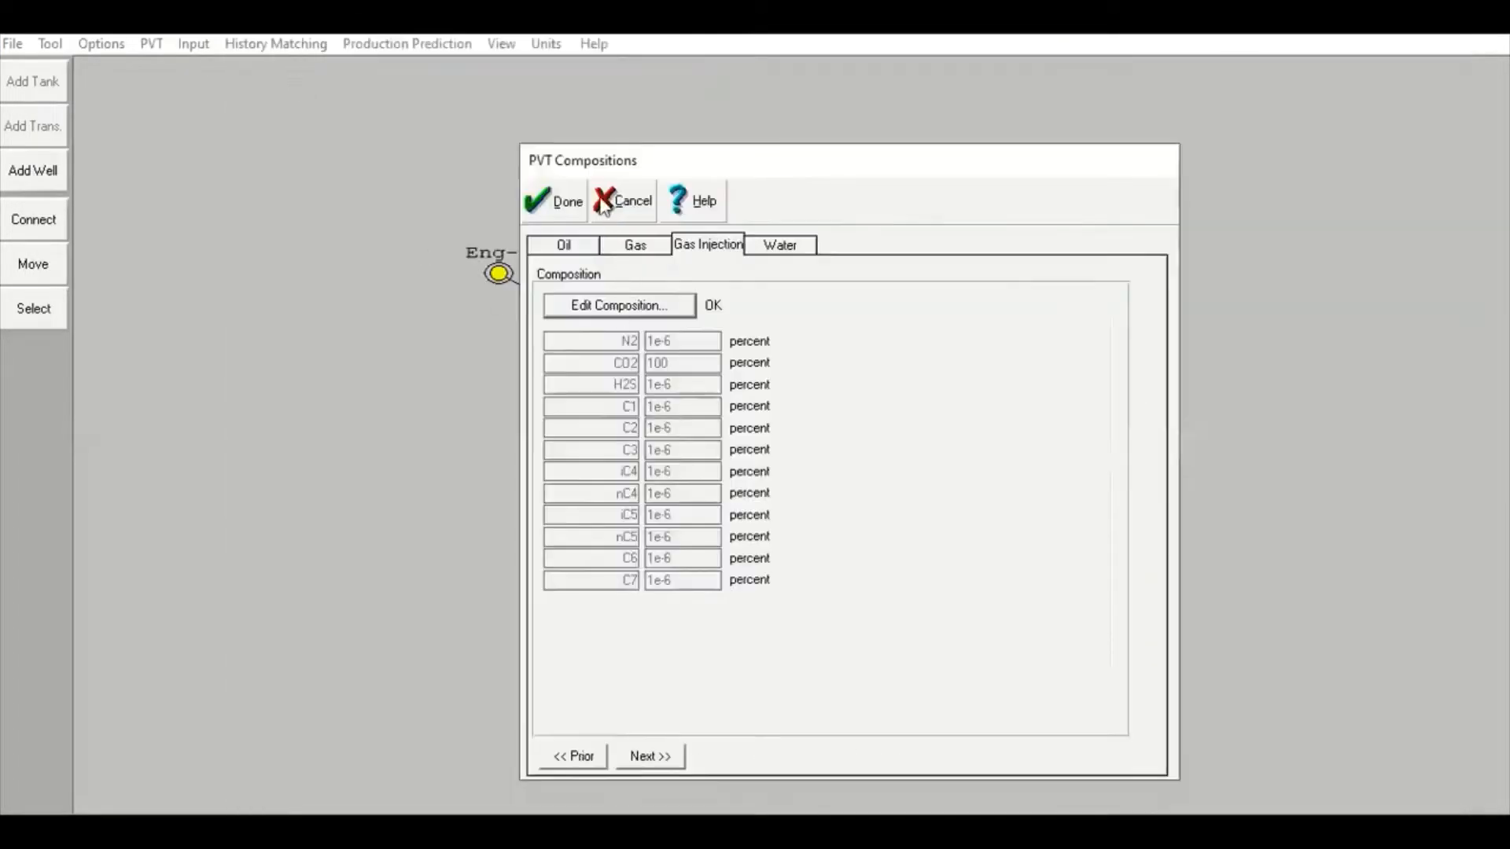
pyautogui.click(555, 201)
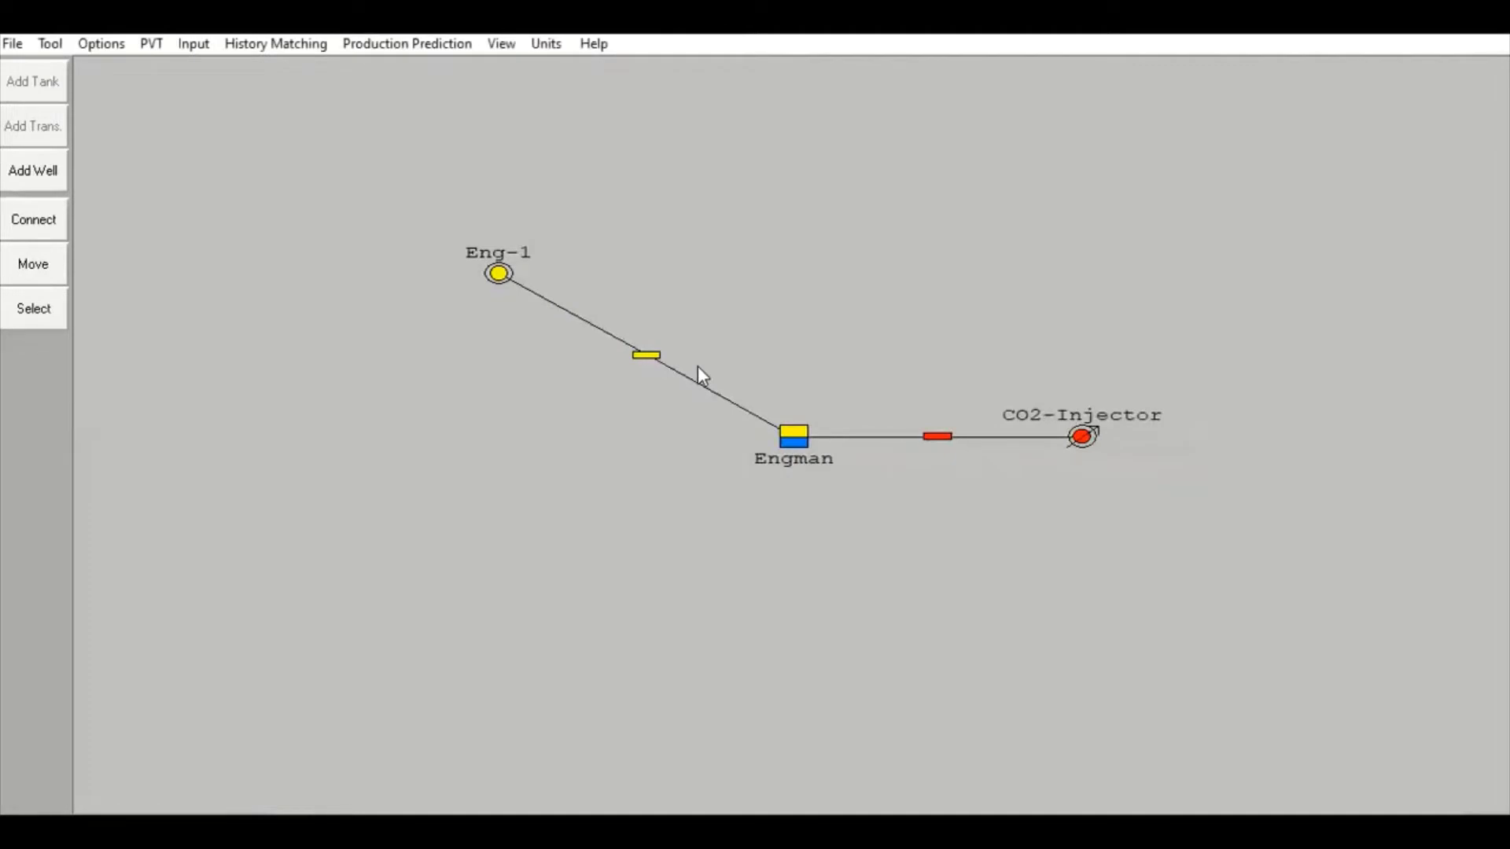
# - Open the Engman tank's data and review its parameters from name and temperature through original gas in place and start of production
pyautogui.click(207, 48)
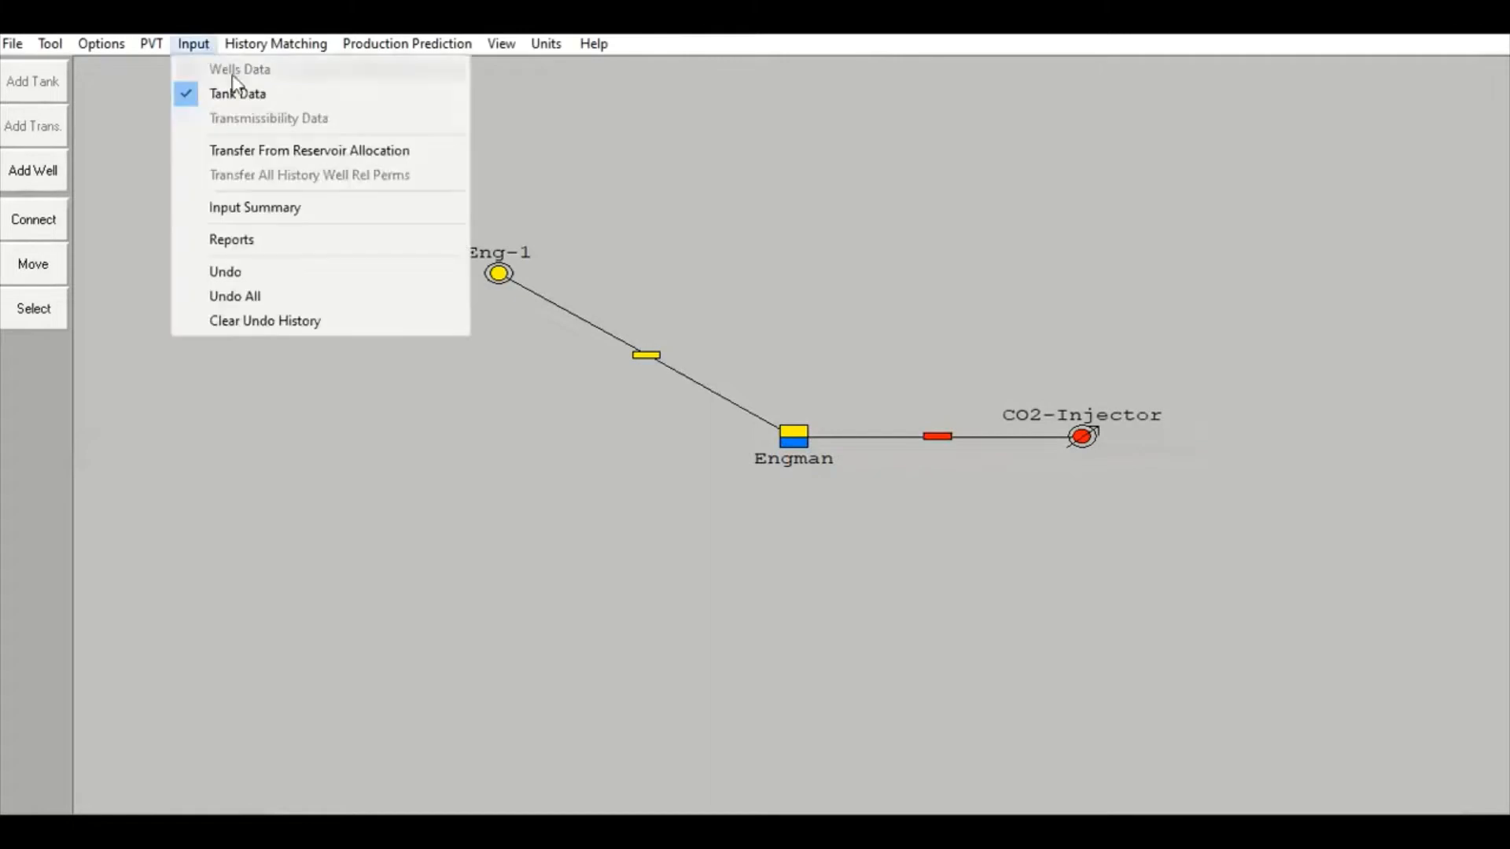
pyautogui.click(246, 98)
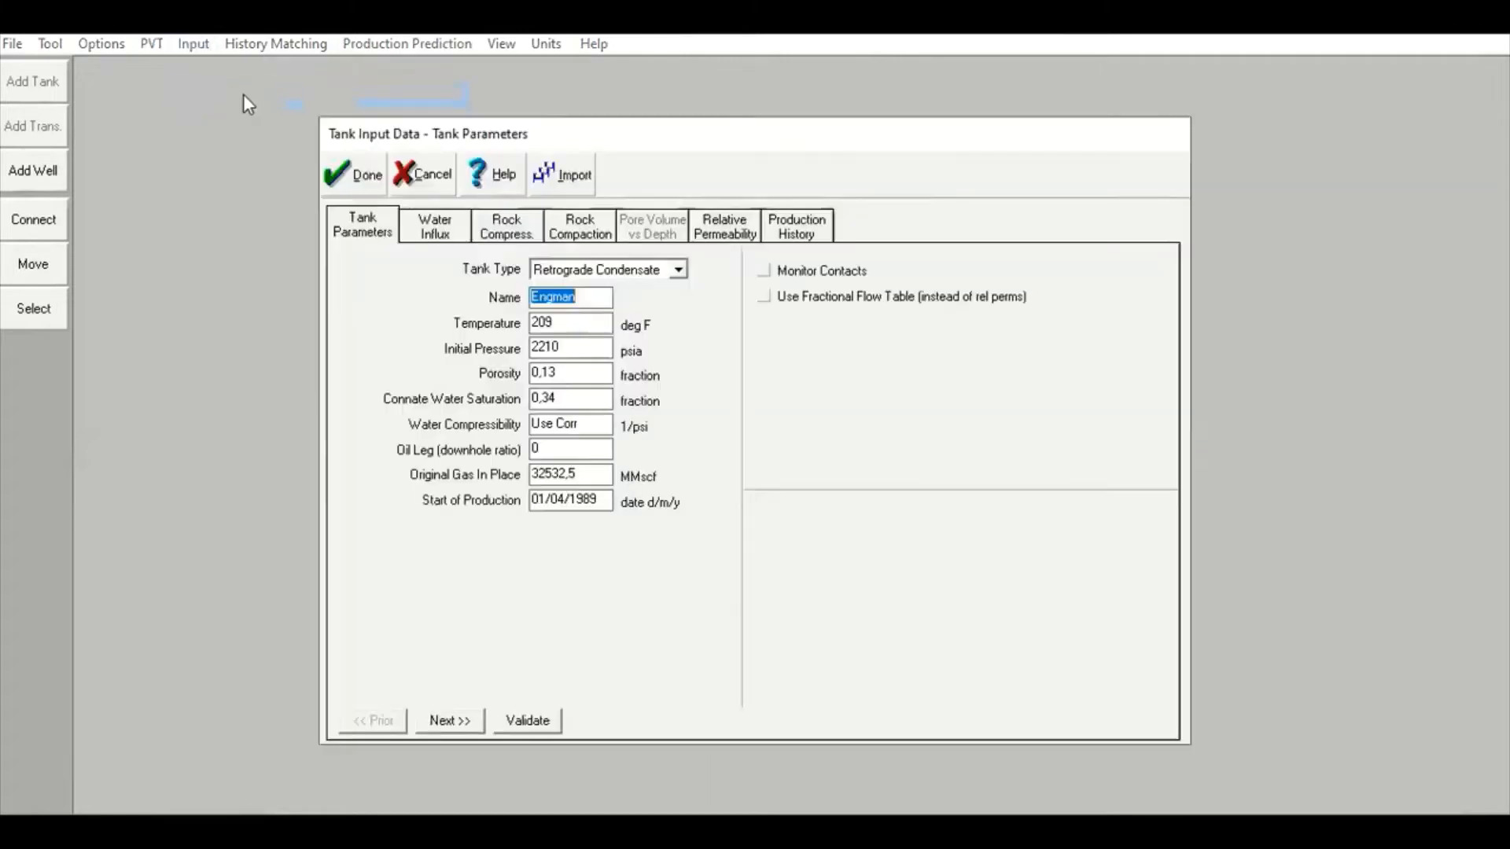
pyautogui.click(594, 299)
pyautogui.press('Tab')
pyautogui.click(579, 322)
pyautogui.moveTo(581, 352); pyautogui.dragTo(530, 347)
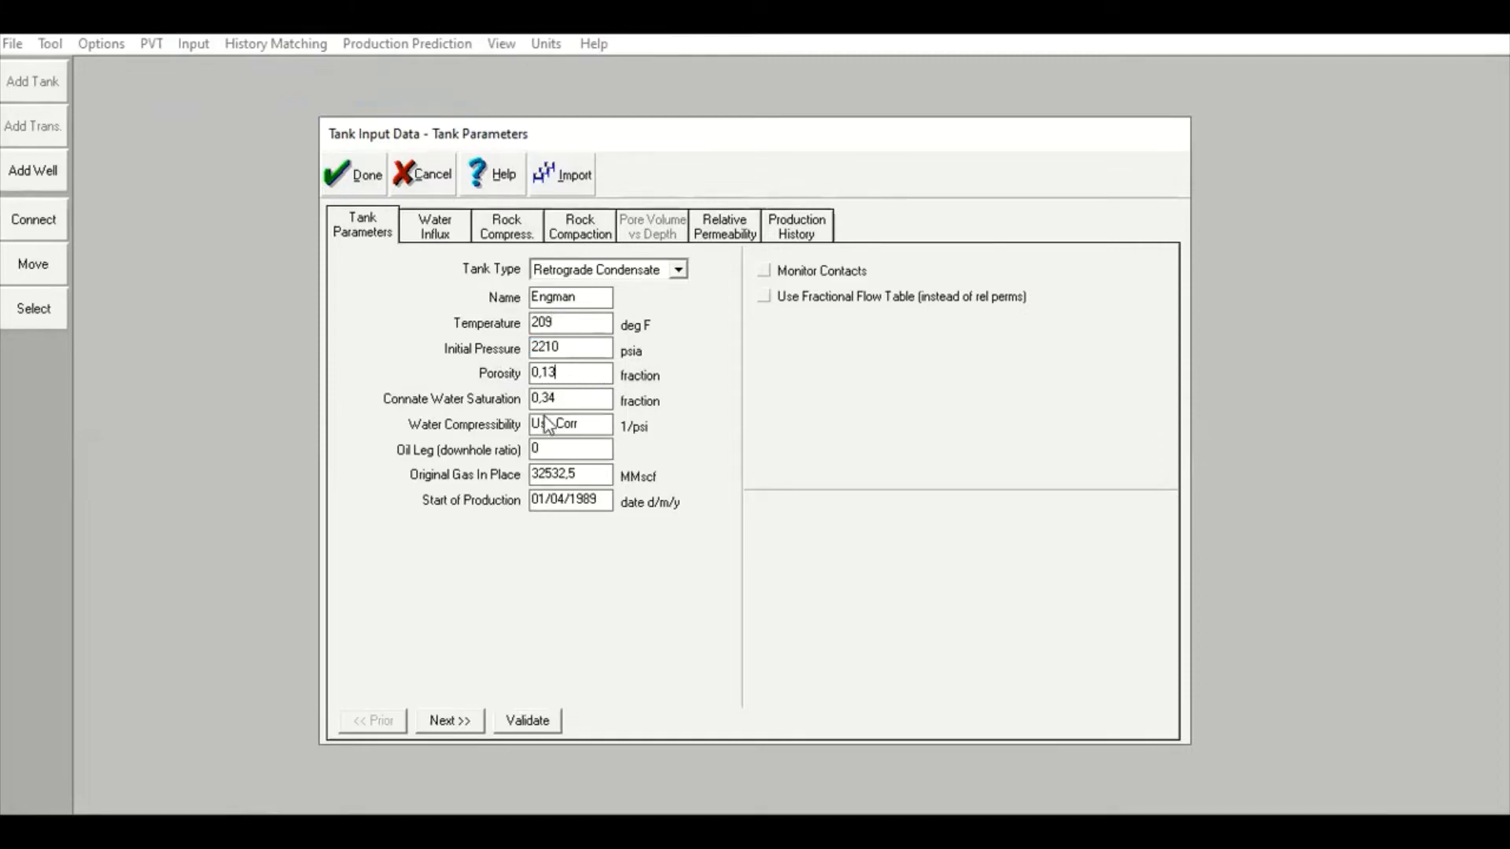
pyautogui.click(572, 406)
pyautogui.click(586, 480)
pyautogui.click(593, 482)
pyautogui.doubleClick(607, 506)
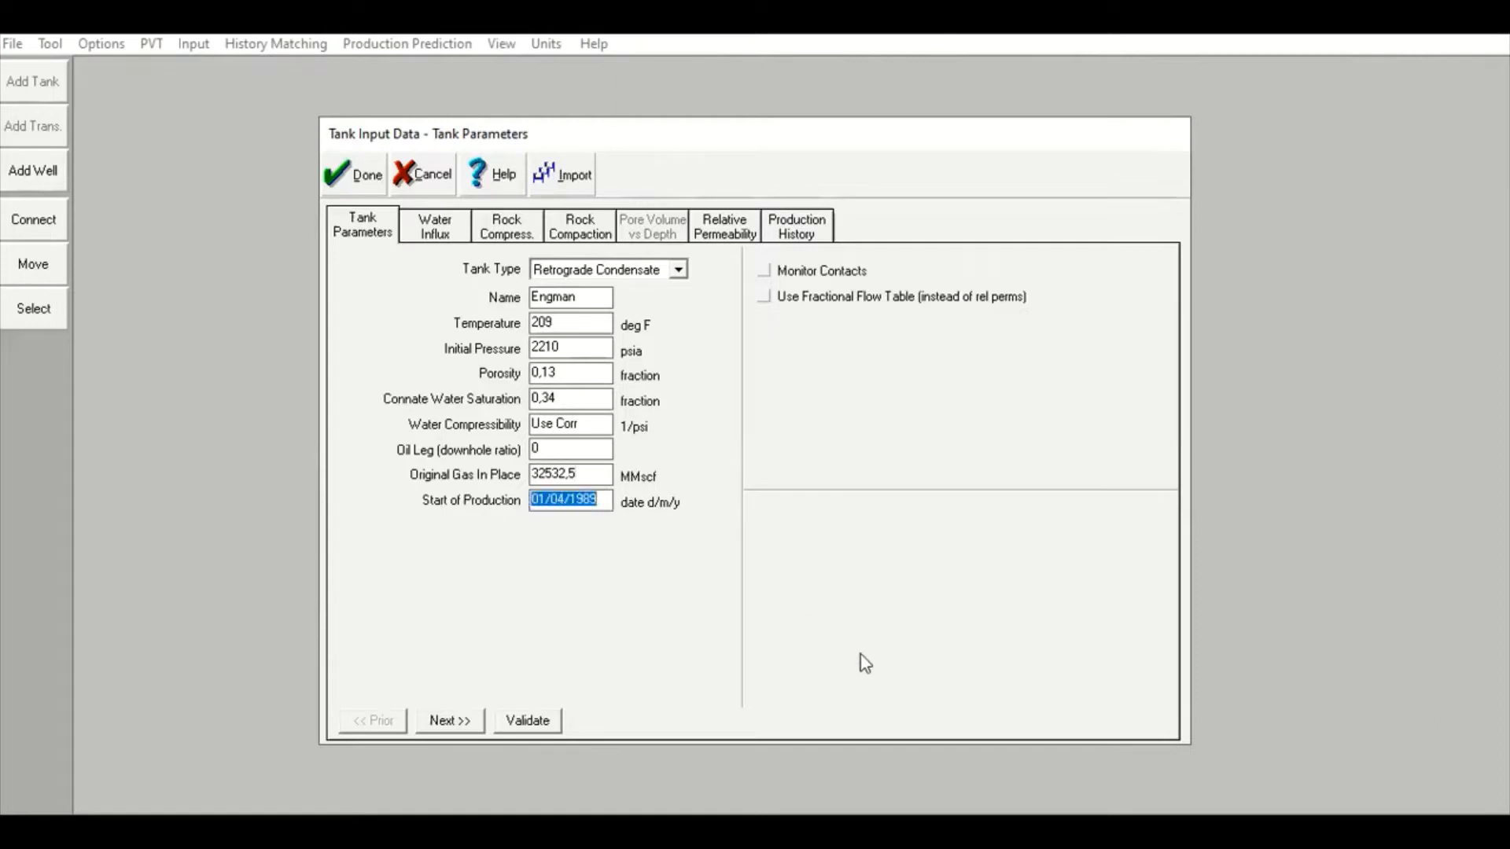
# - Review the tank's water influx model and aquifer constant, moving the dialog aside briefly to view the tank and well layout
pyautogui.click(445, 238)
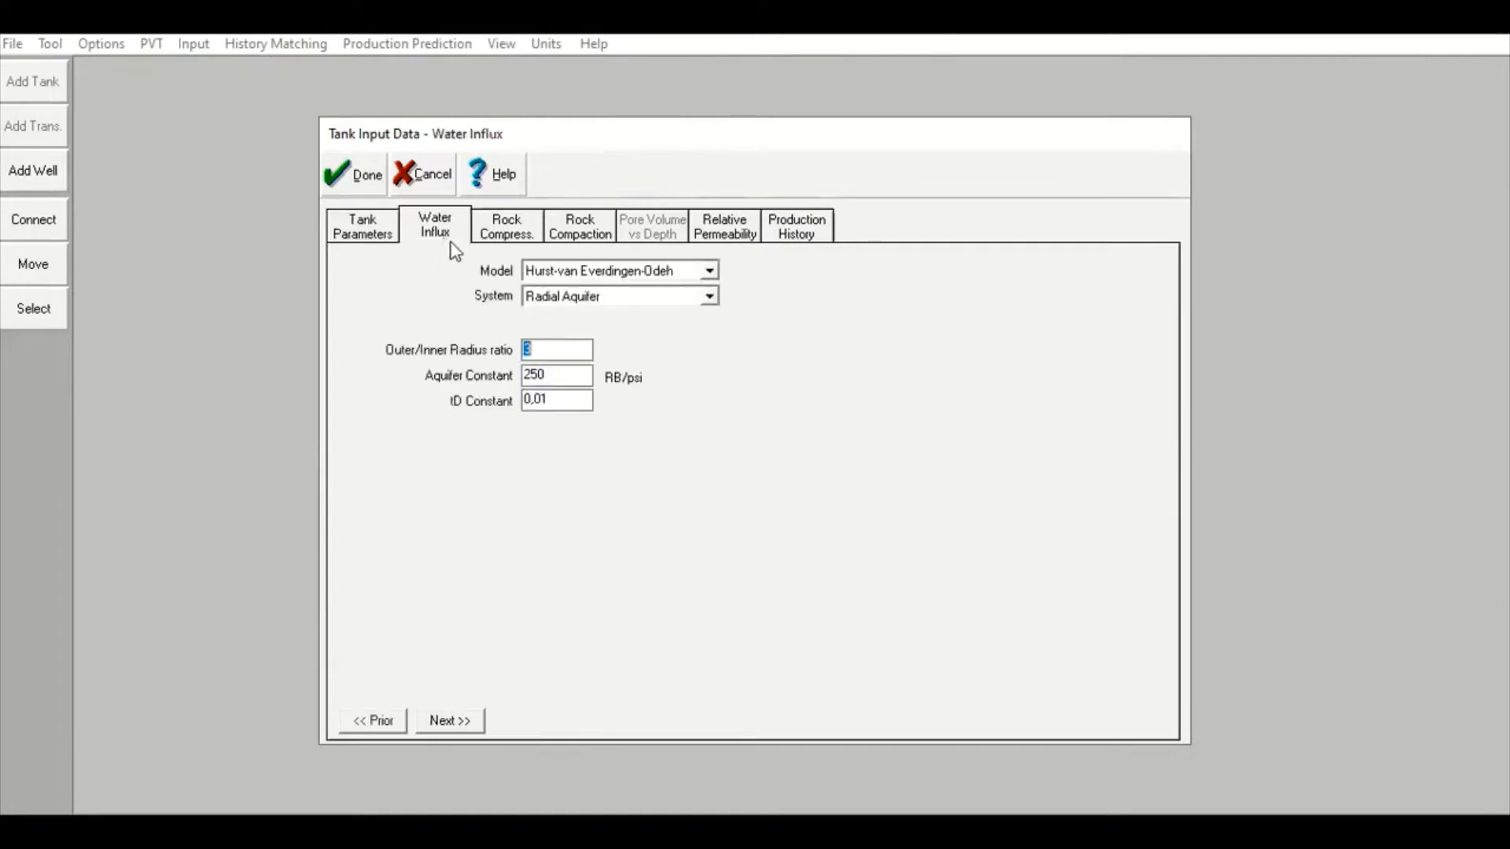
pyautogui.click(566, 377)
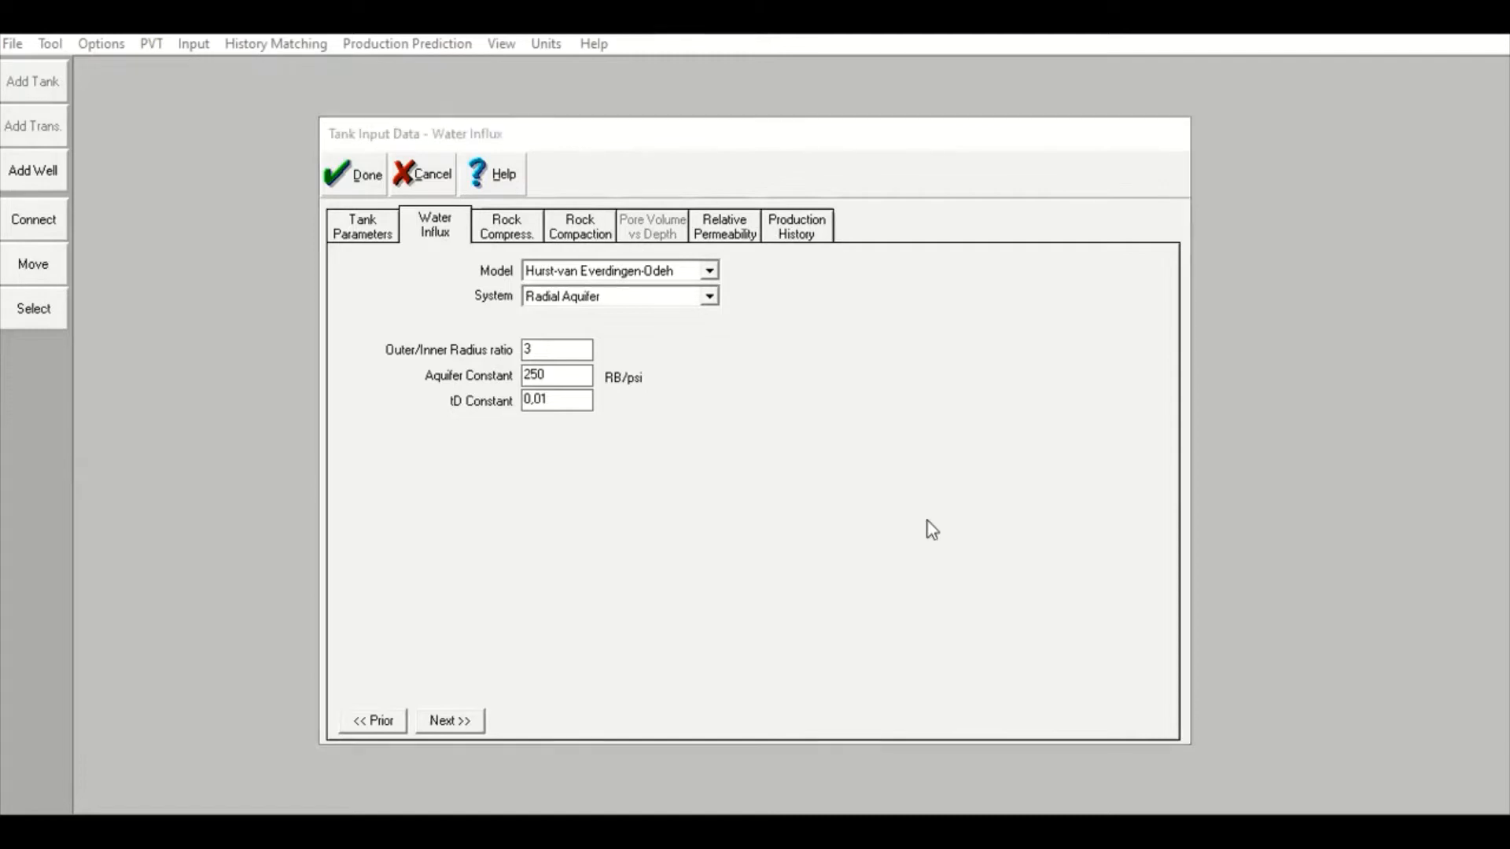
pyautogui.click(928, 521)
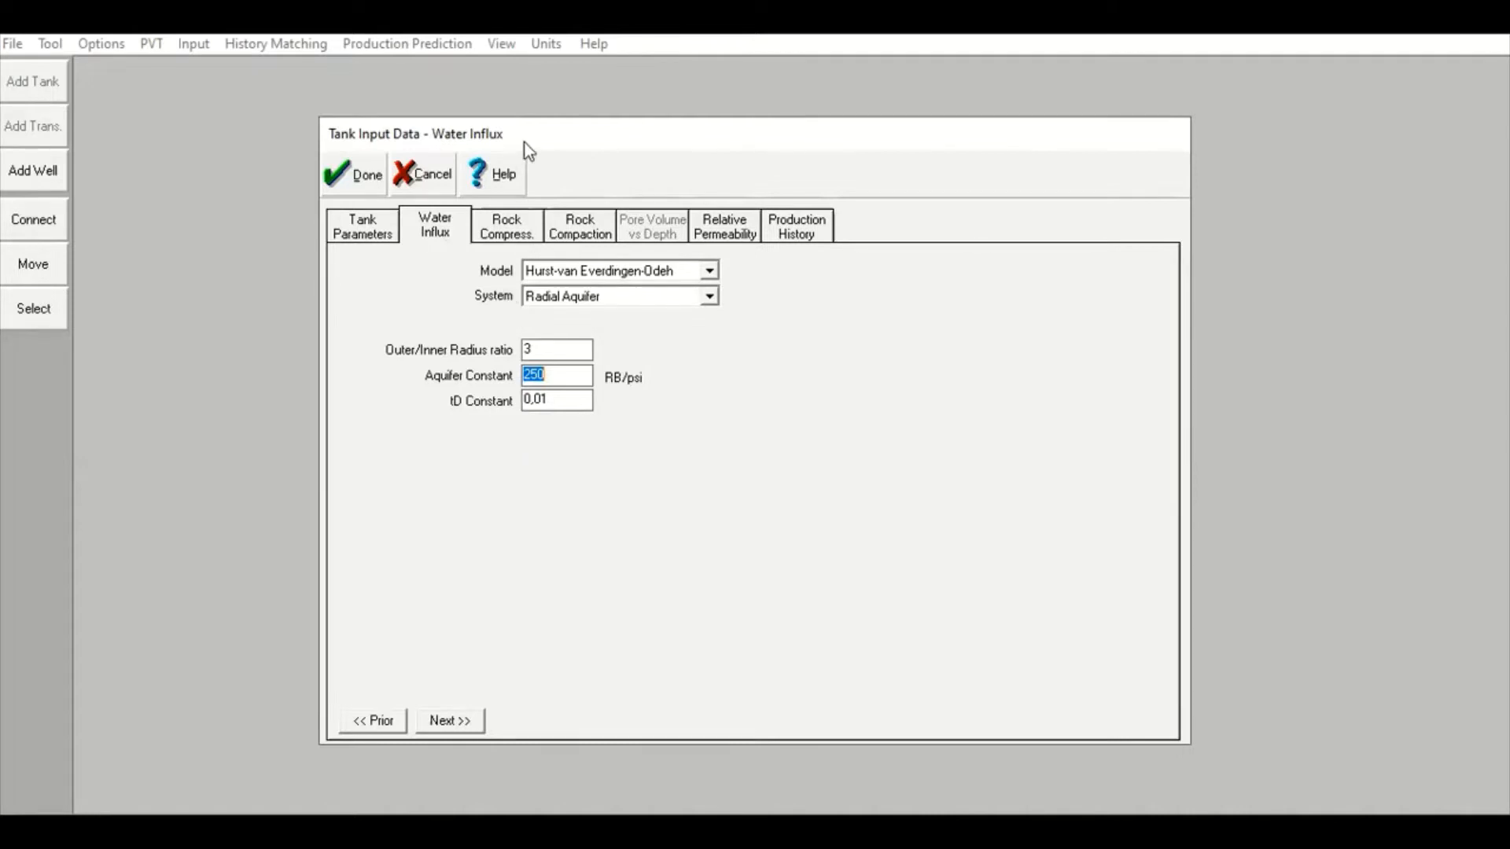
pyautogui.moveTo(525, 143); pyautogui.dragTo(1060, 518)
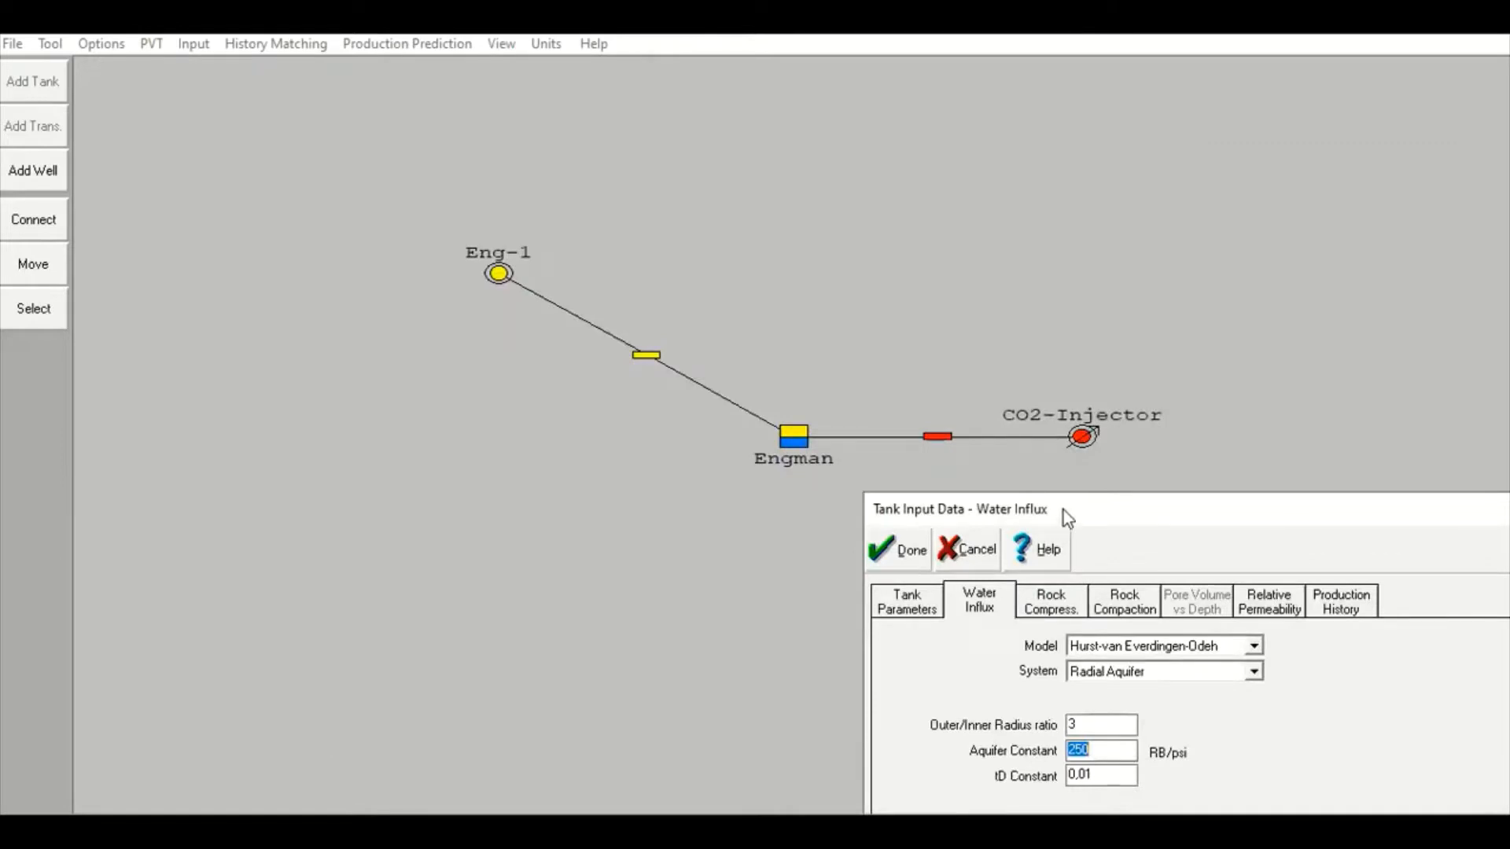
pyautogui.moveTo(1063, 512); pyautogui.dragTo(497, 211)
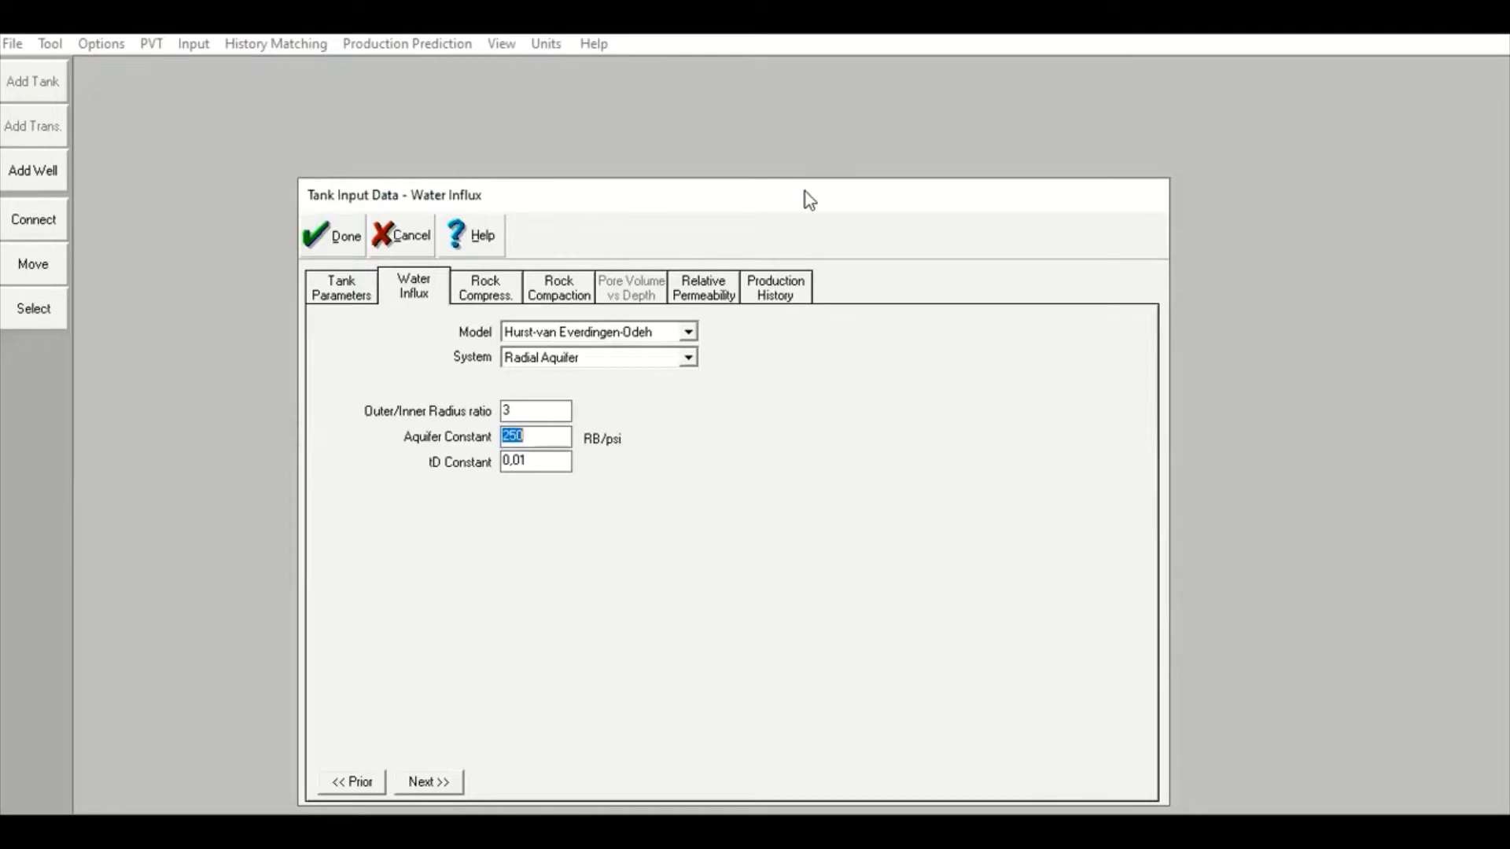
pyautogui.moveTo(809, 201); pyautogui.dragTo(866, 170)
# - Review the Engman tank's rock compressibility, rock compaction and relative permeability settings
pyautogui.click(529, 266)
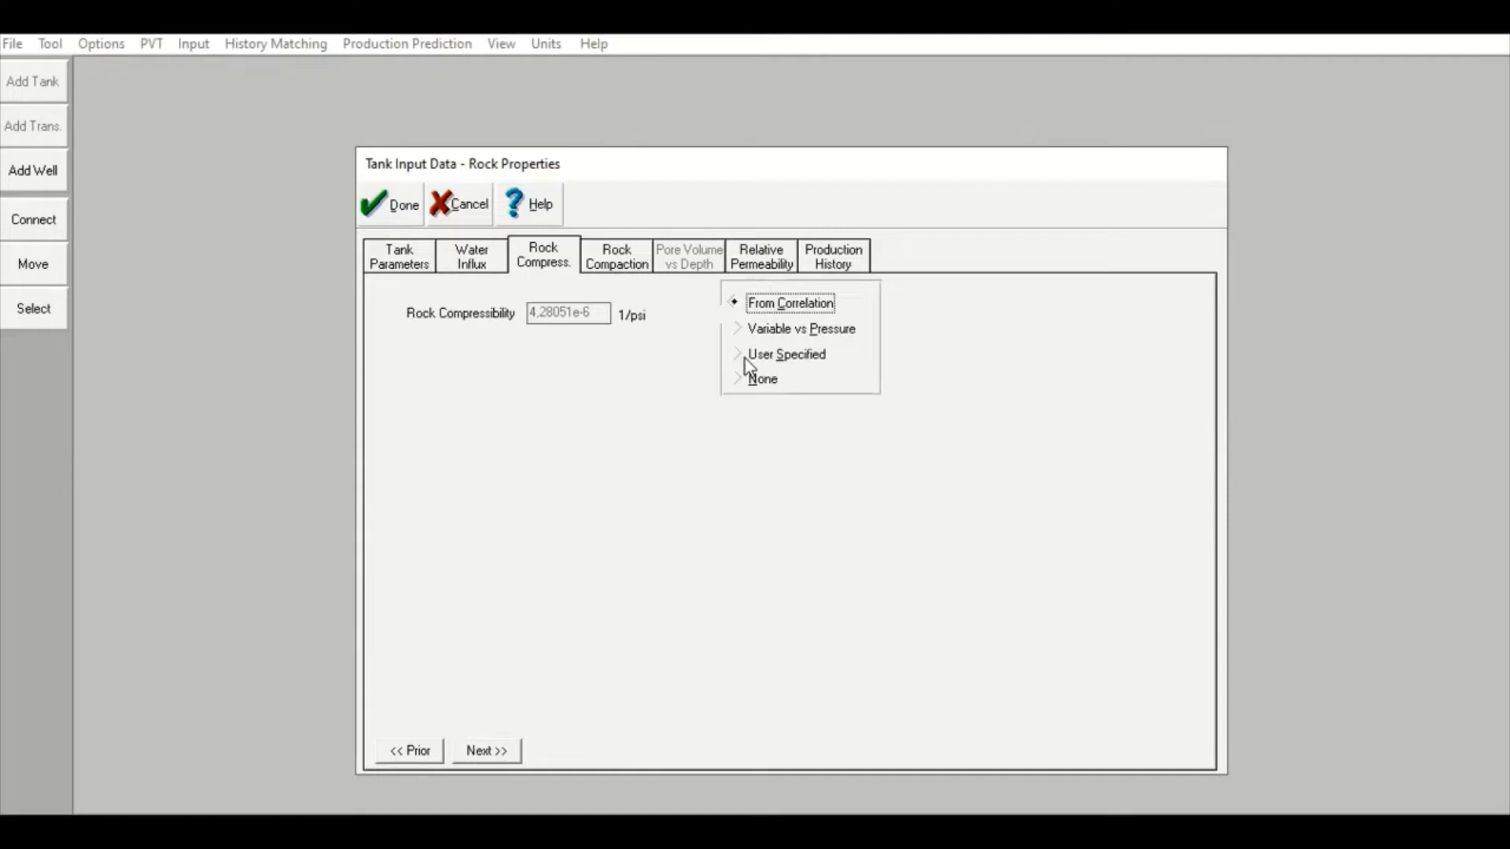
pyautogui.click(635, 261)
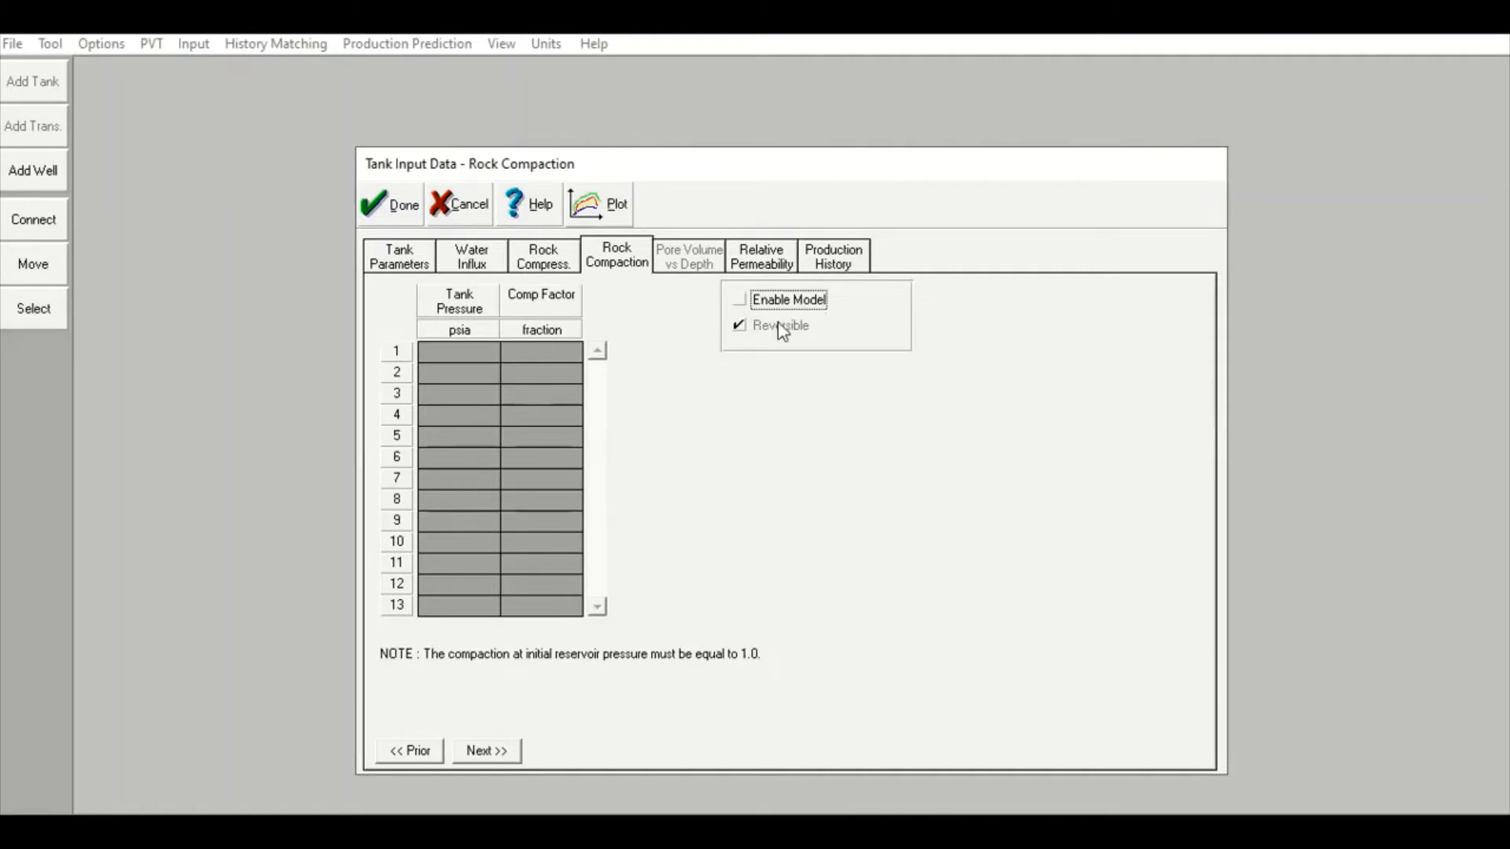
pyautogui.click(767, 263)
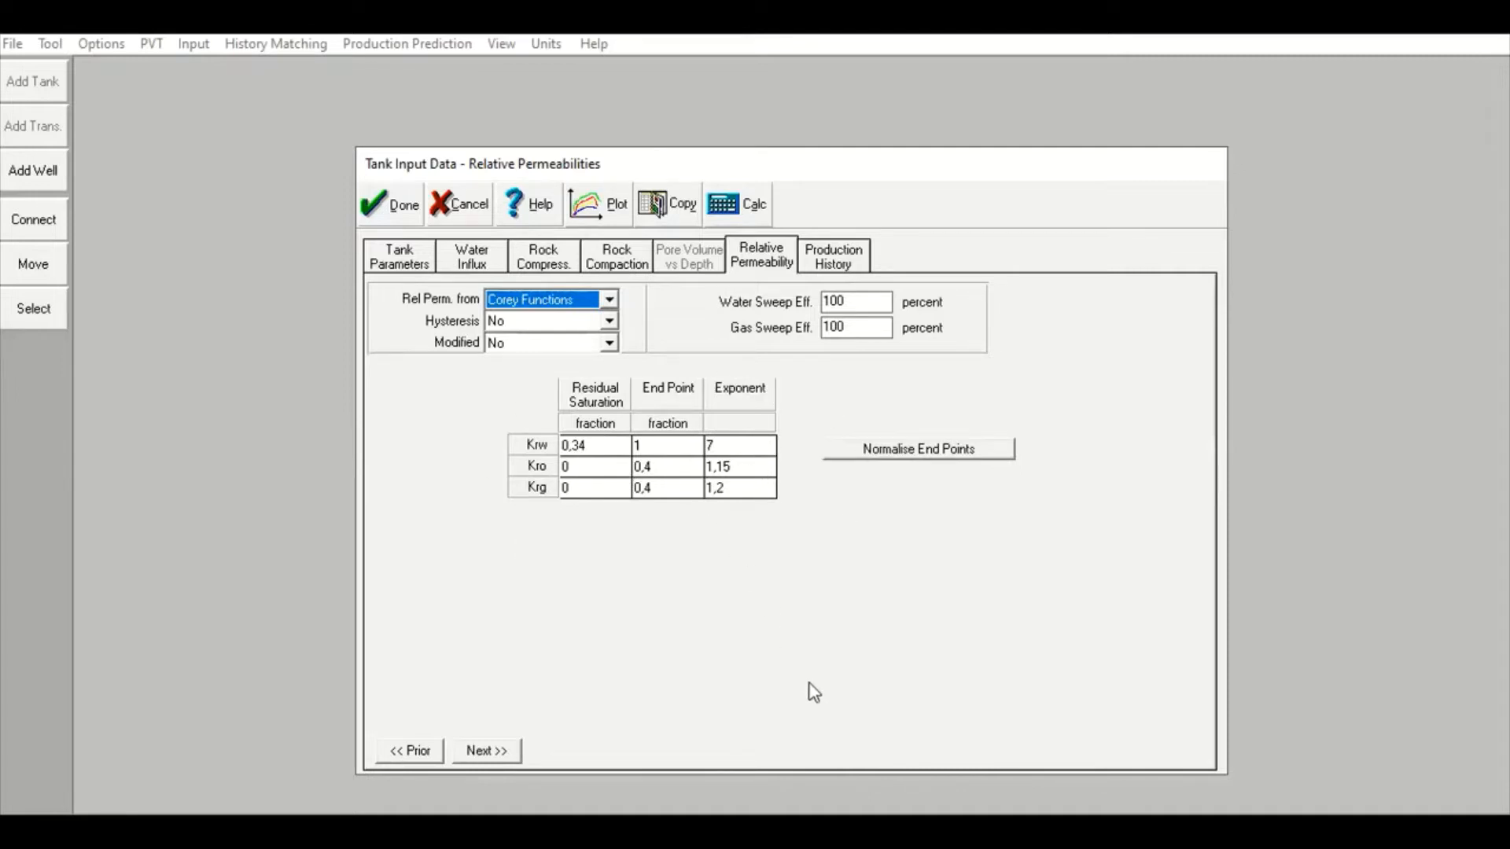
# - Plot the tank's production history and view reservoir pressure alone before restoring the cumulative gas production curve
pyautogui.click(839, 272)
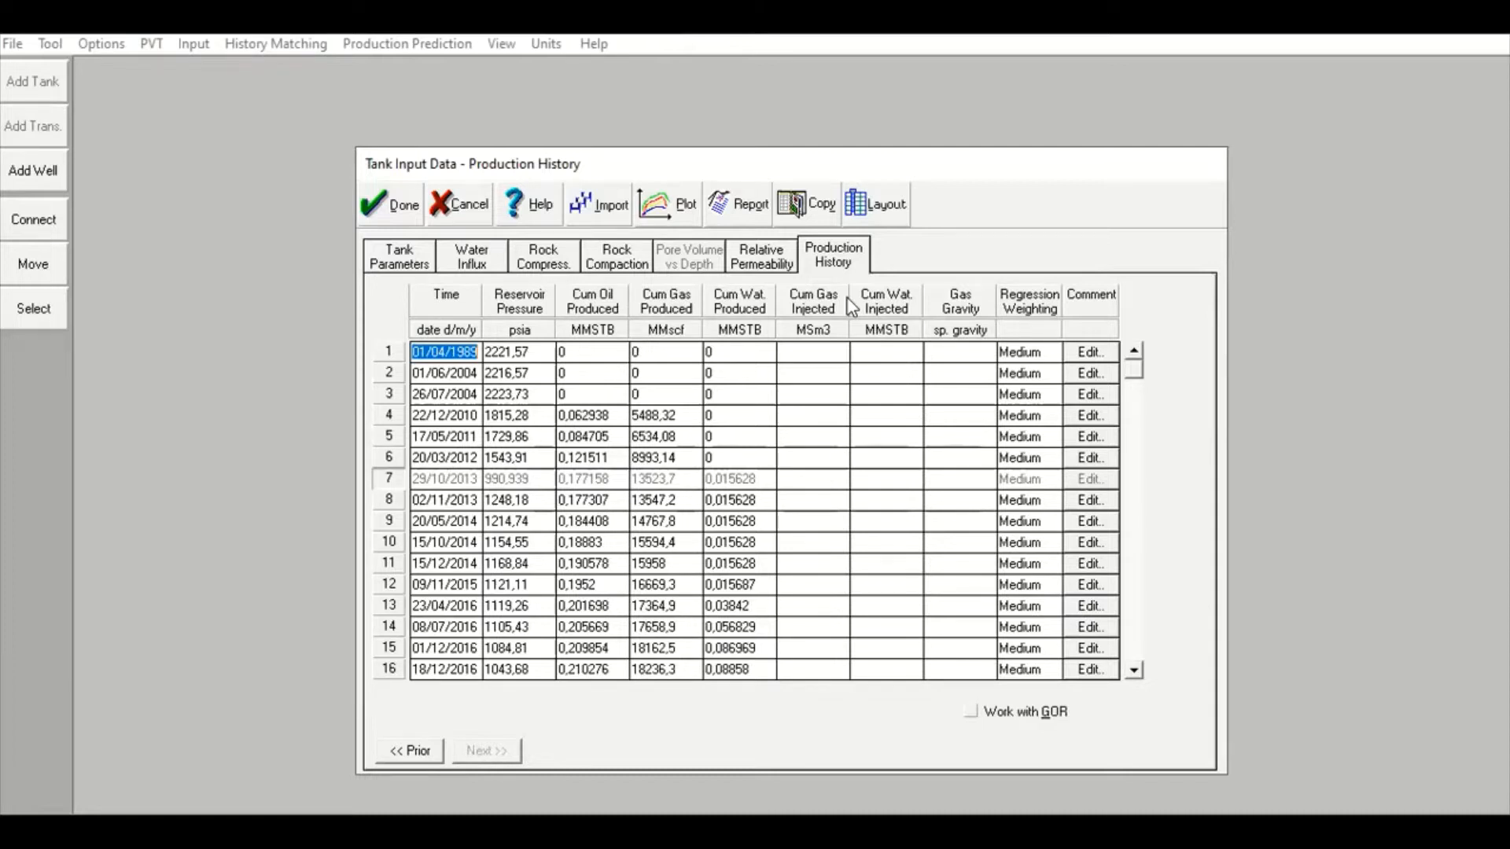
pyautogui.click(676, 210)
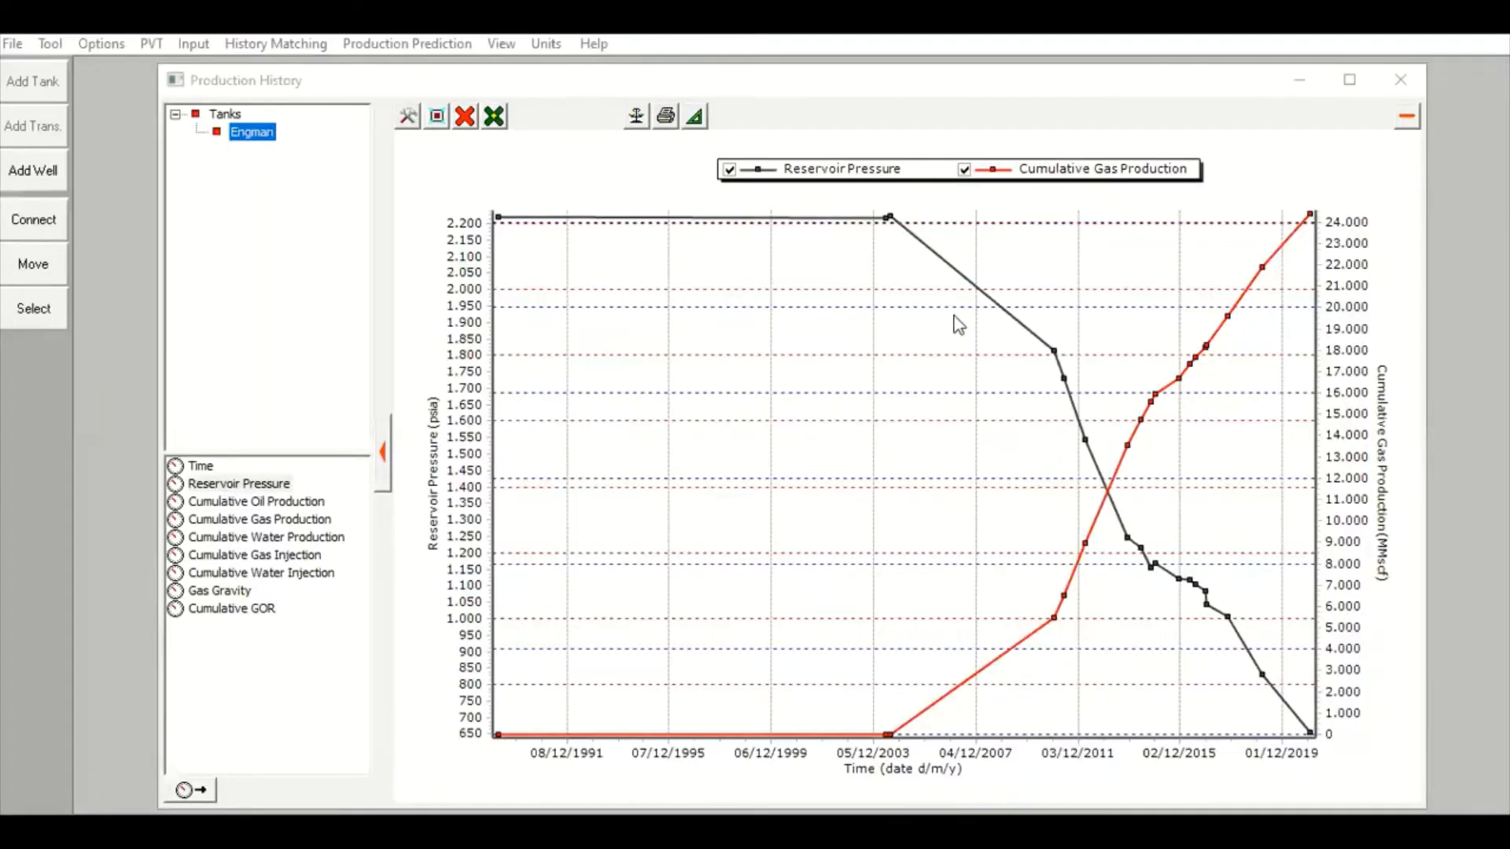
pyautogui.click(964, 170)
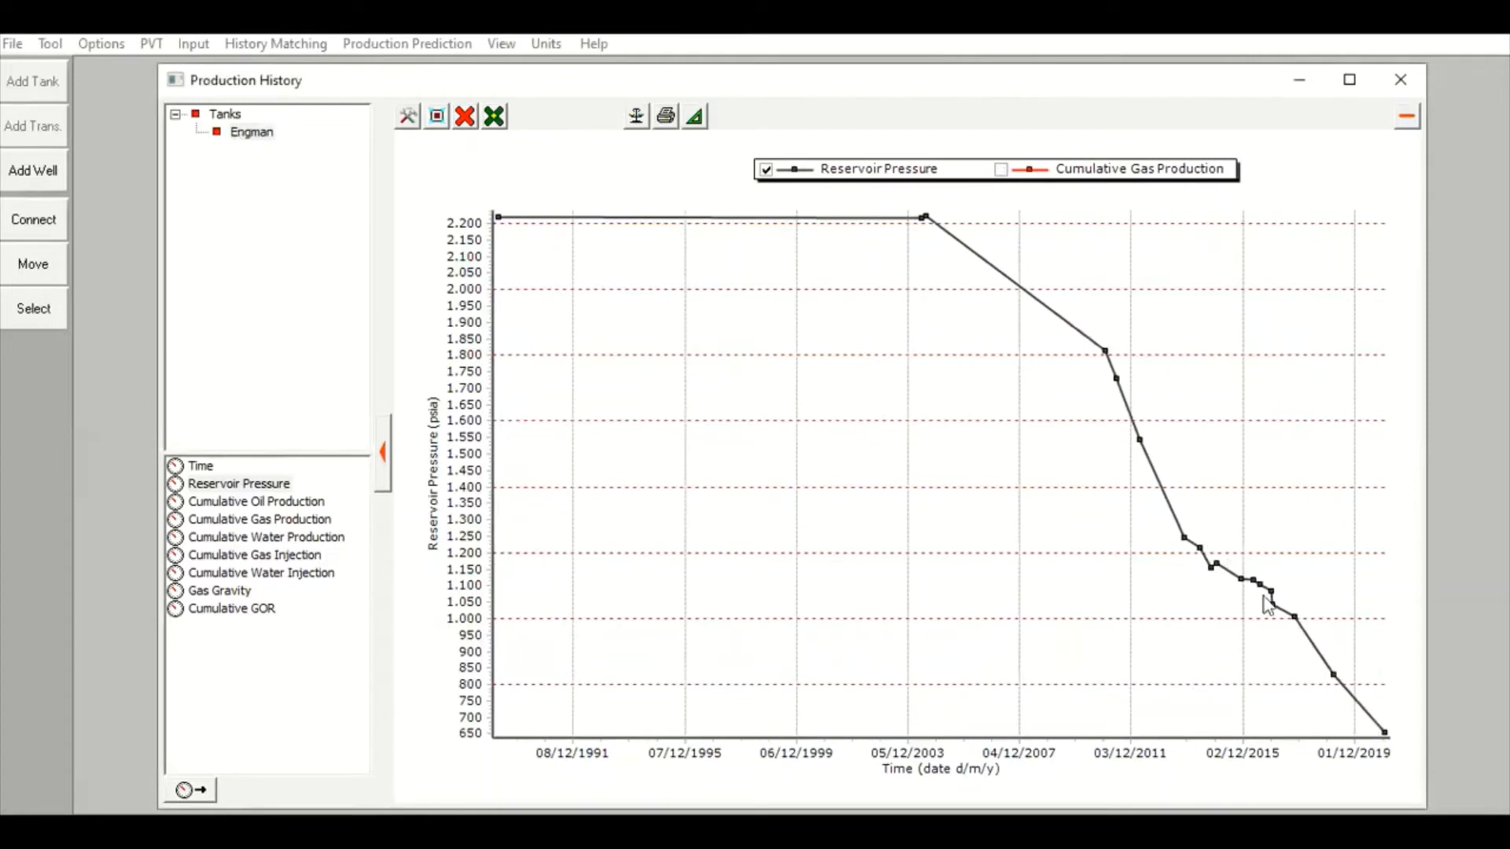
pyautogui.click(1003, 172)
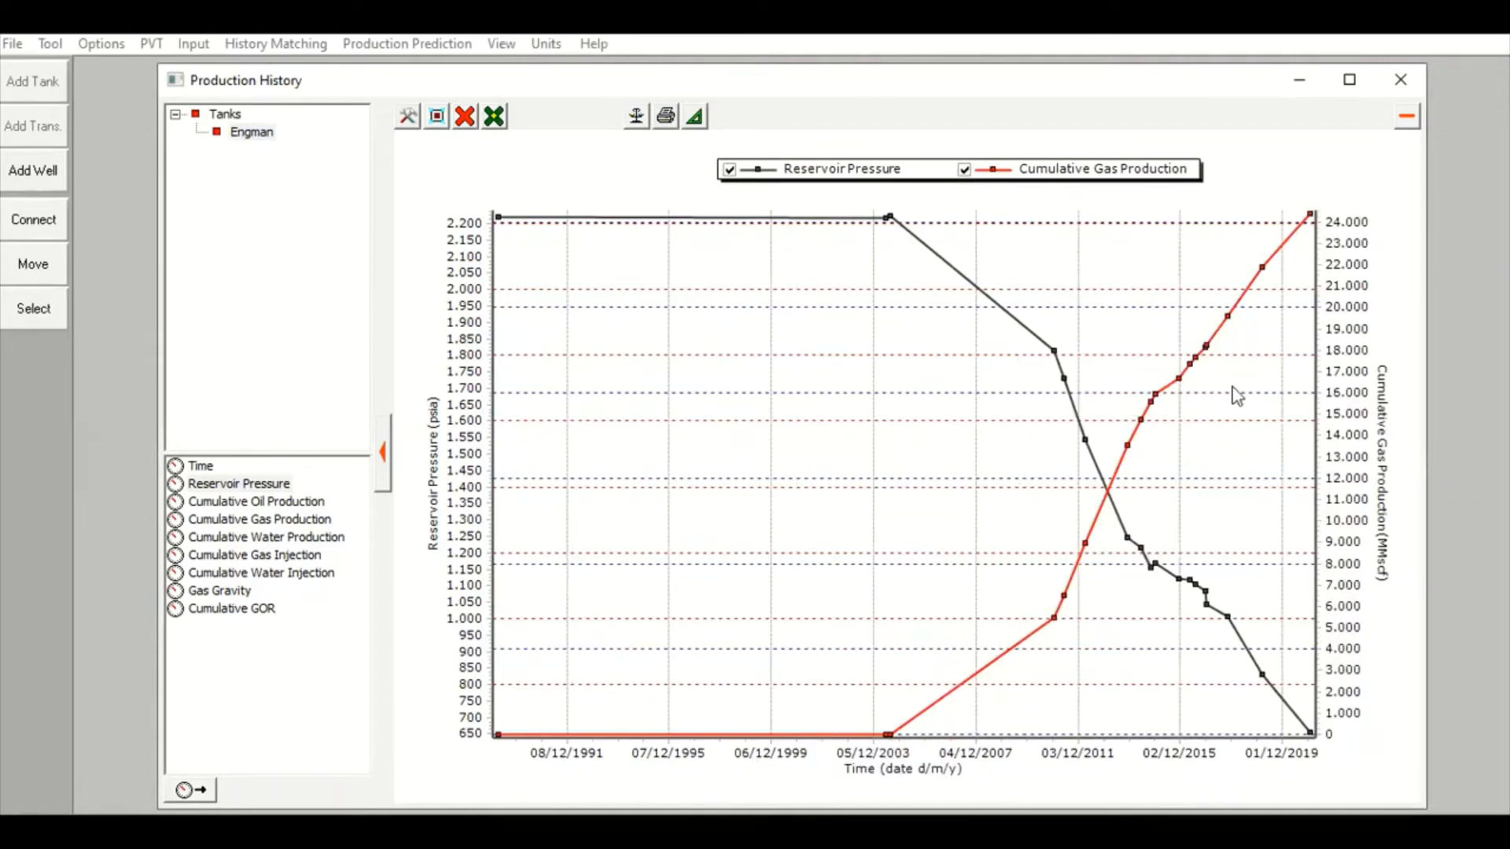
# - Clear the plotted curves to examine cumulative oil, gas and water production together, and return to the model with the tank data accepted
pyautogui.click(313, 503)
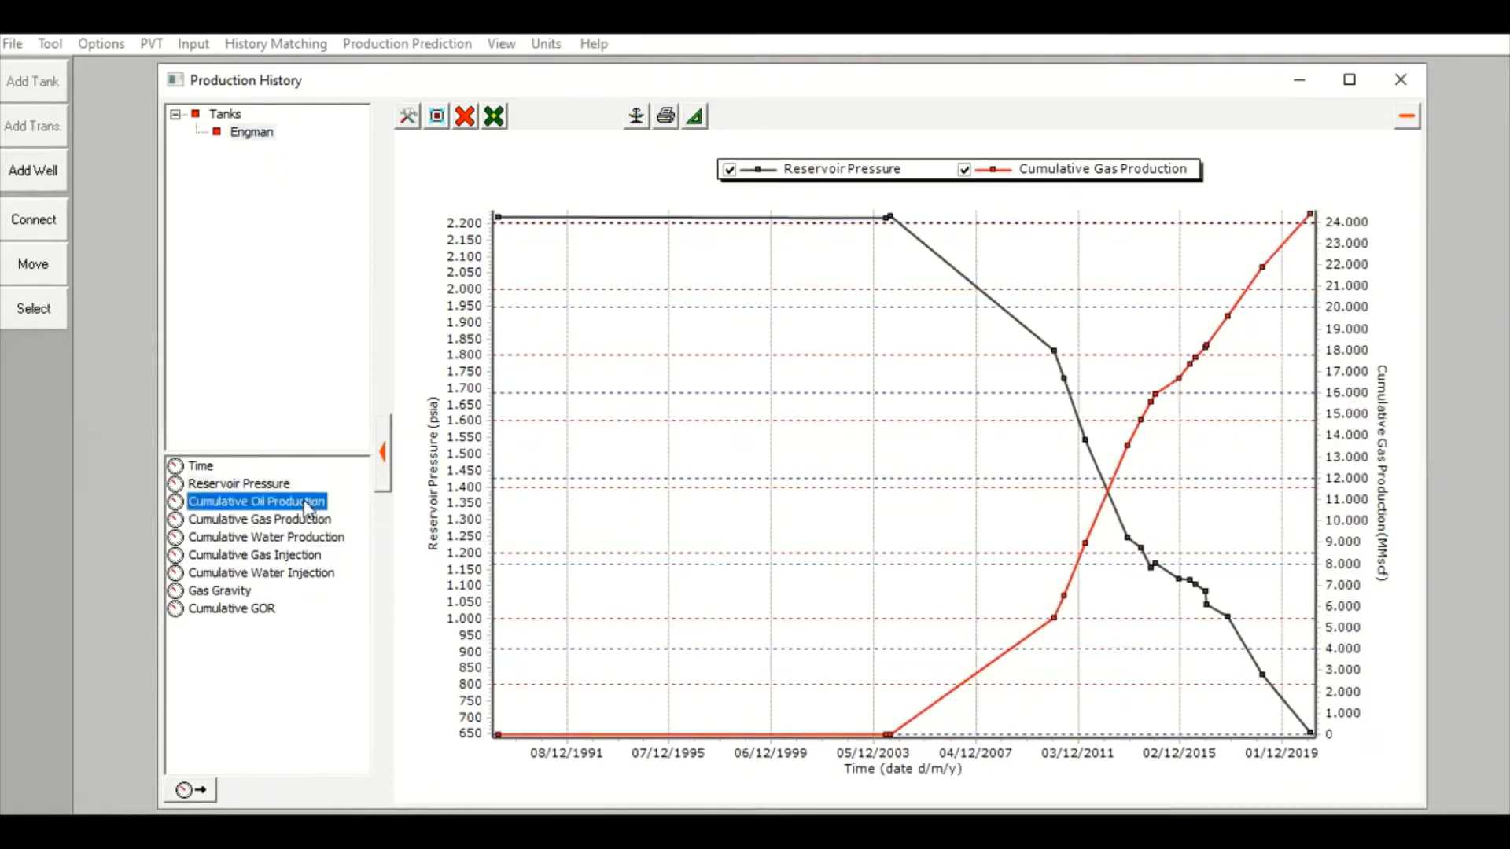
pyautogui.click(465, 118)
pyautogui.click(491, 182)
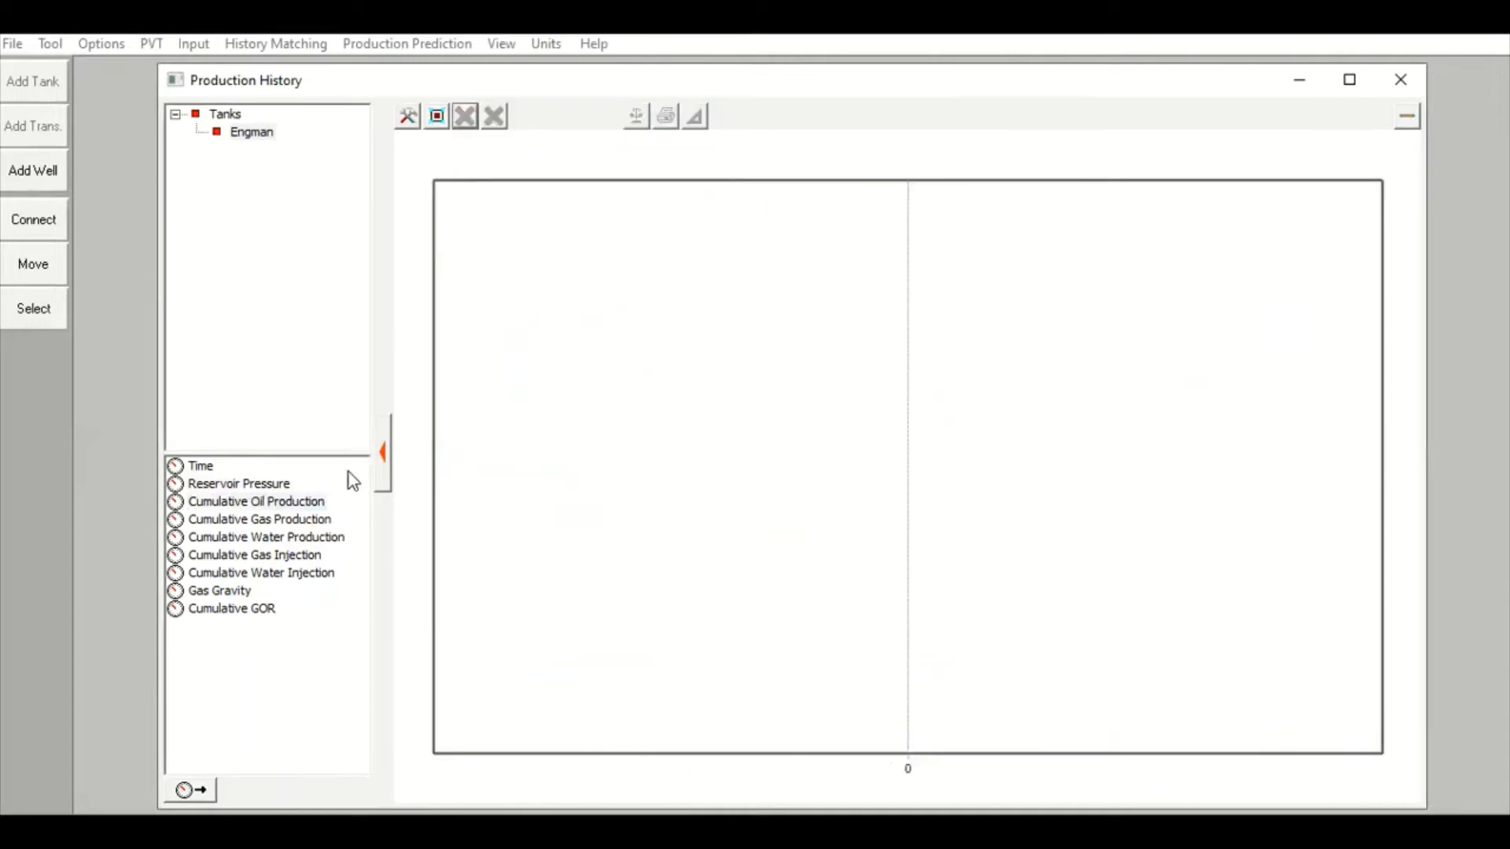
pyautogui.doubleClick(310, 504)
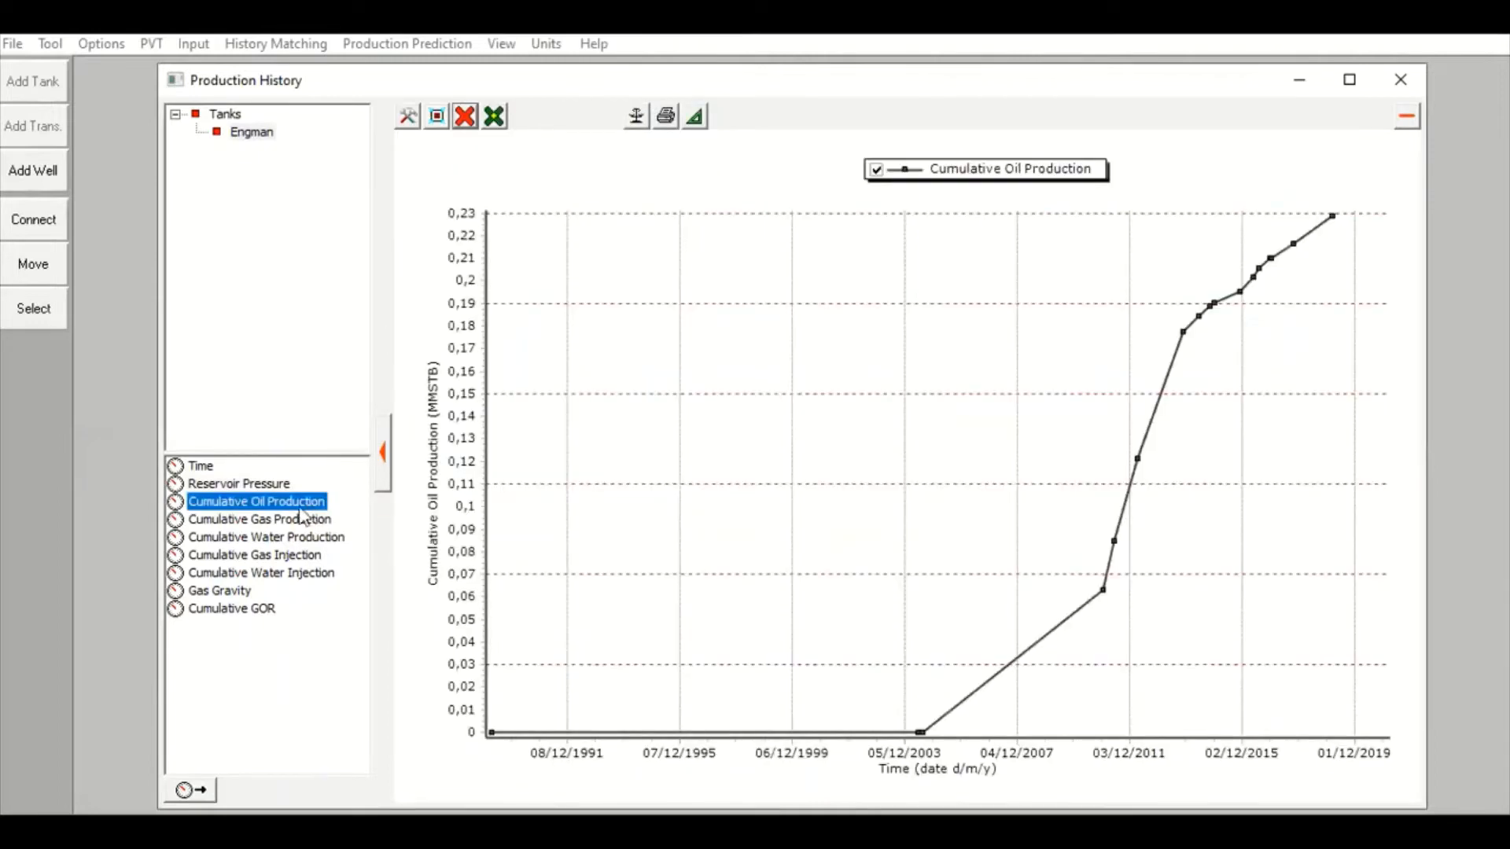
pyautogui.doubleClick(308, 521)
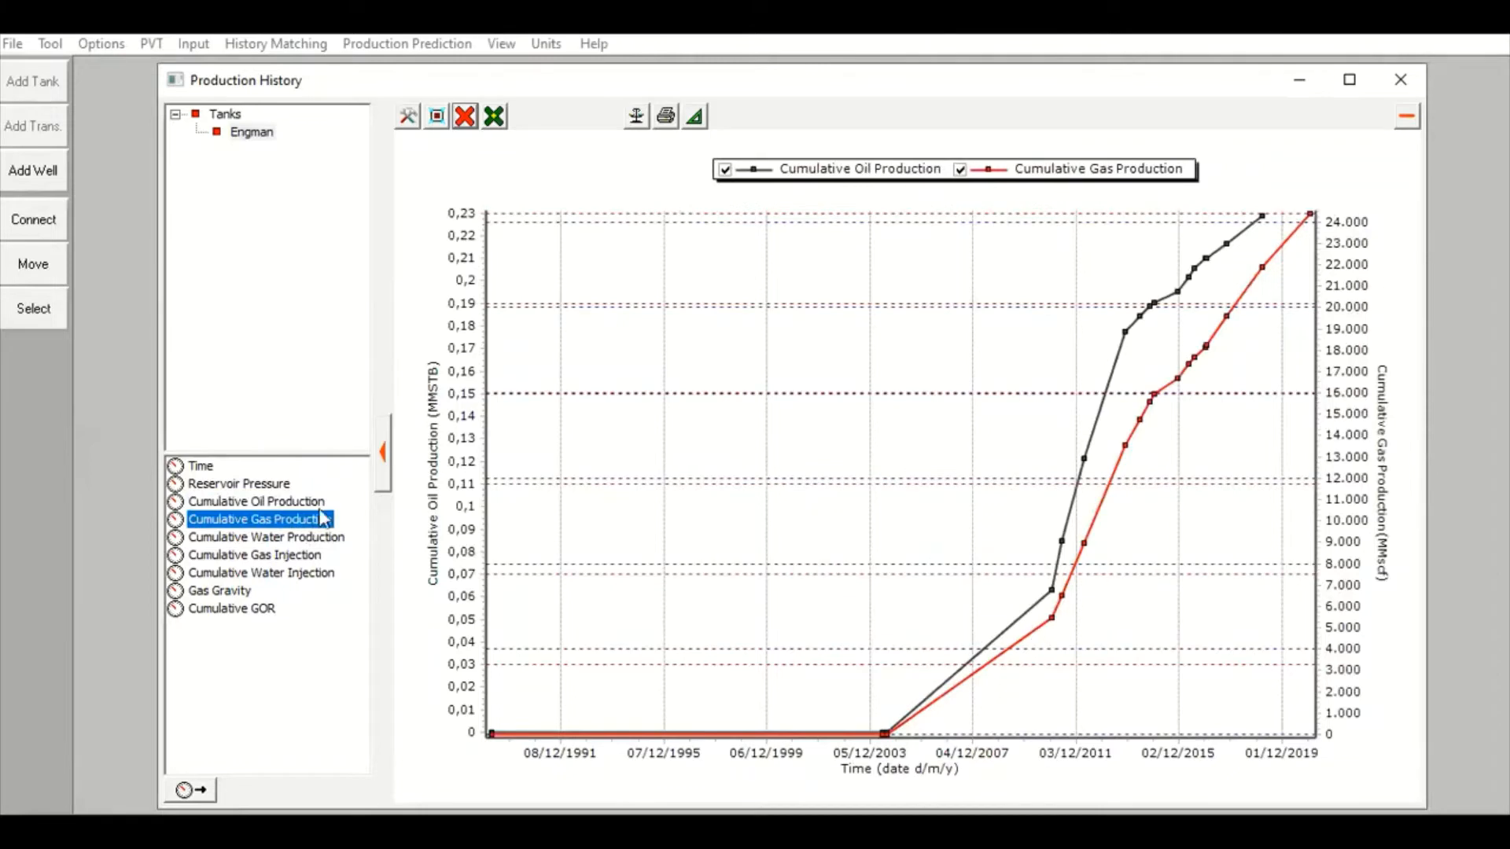
pyautogui.doubleClick(313, 537)
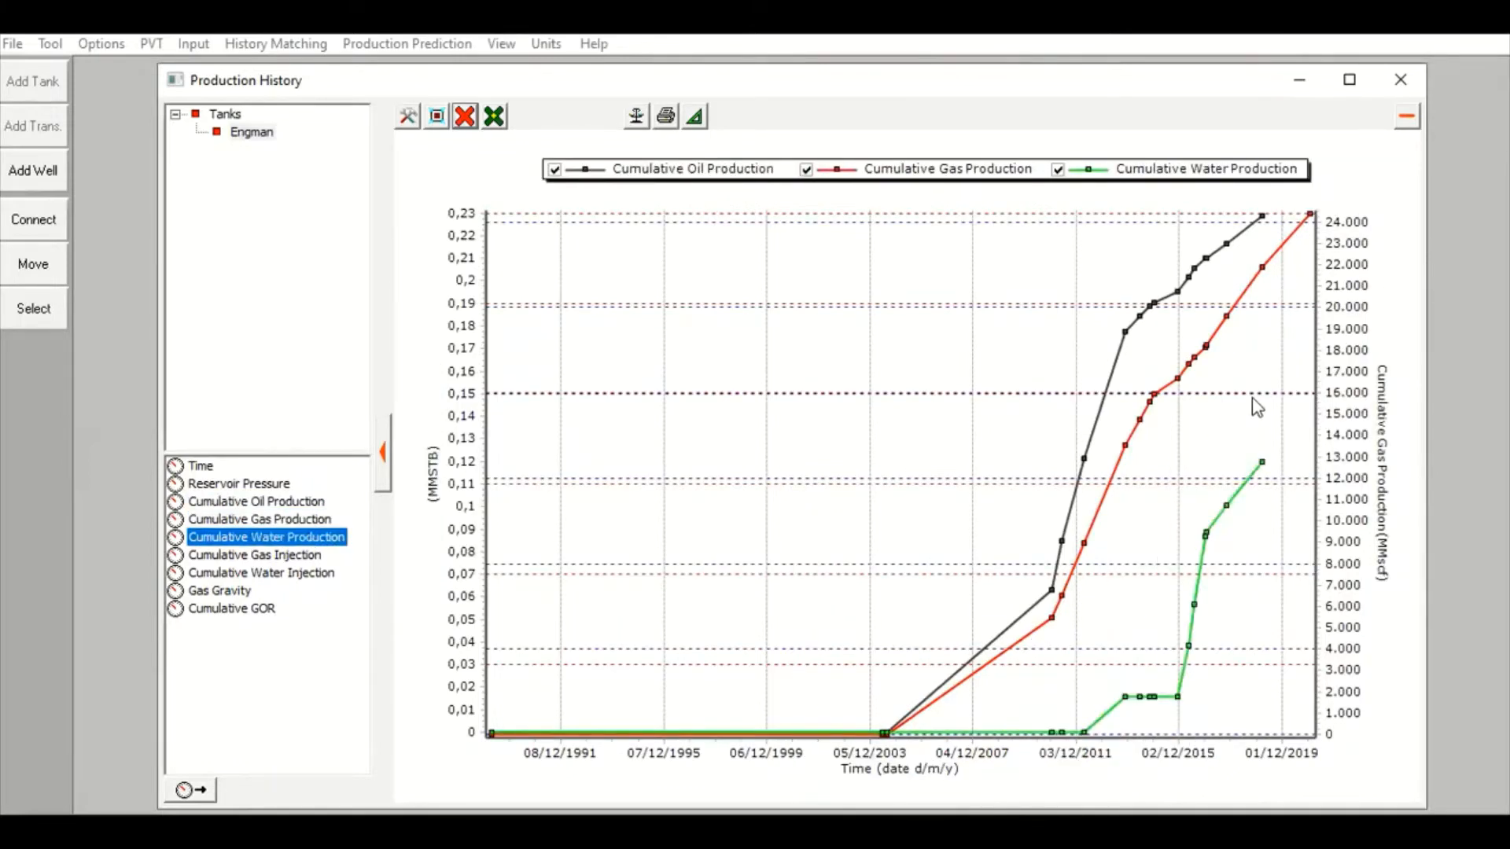
pyautogui.click(265, 489)
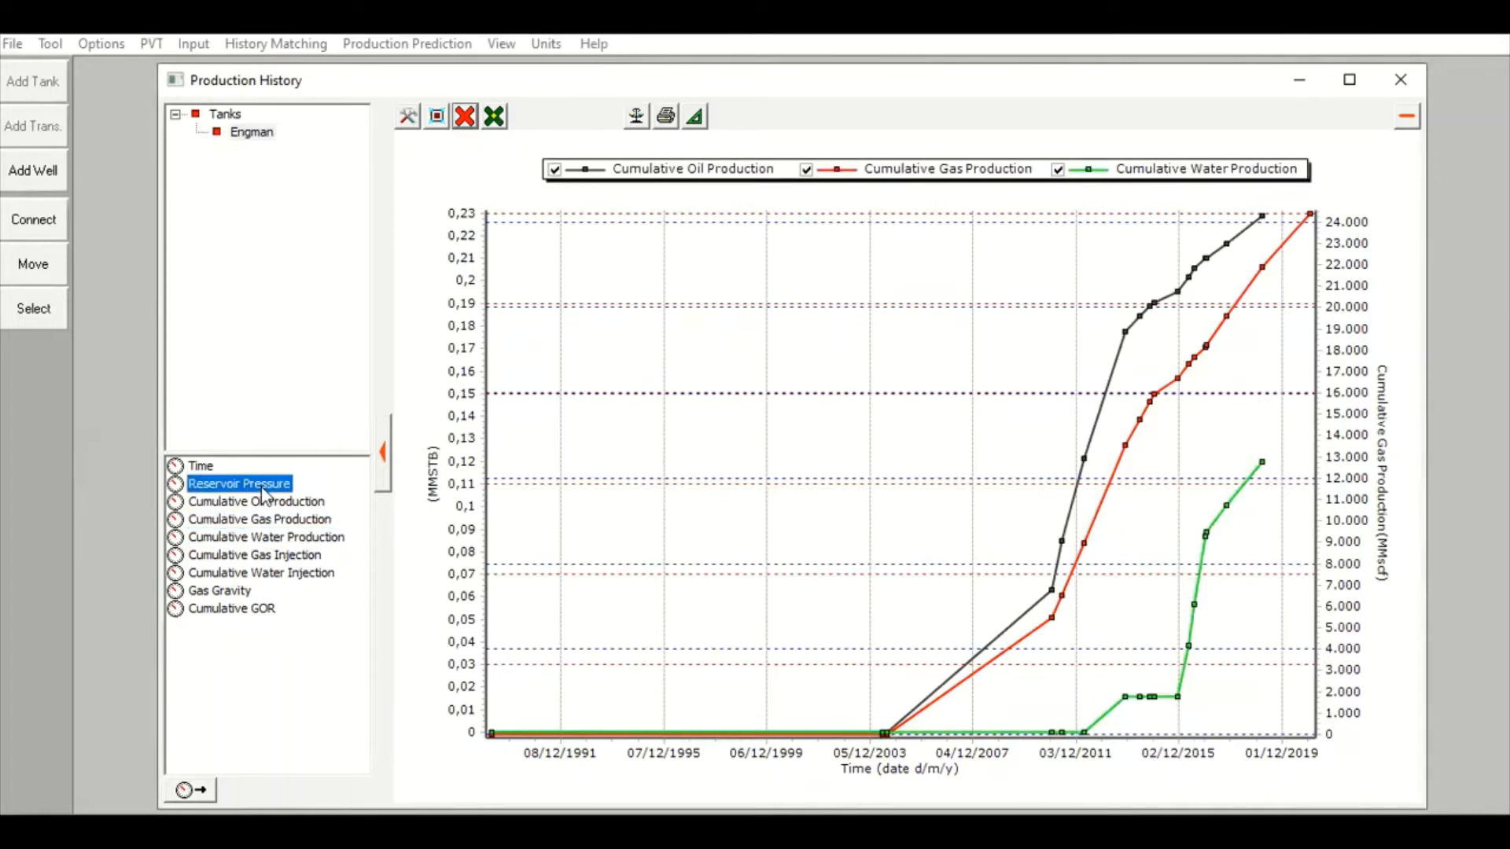
pyautogui.click(1400, 79)
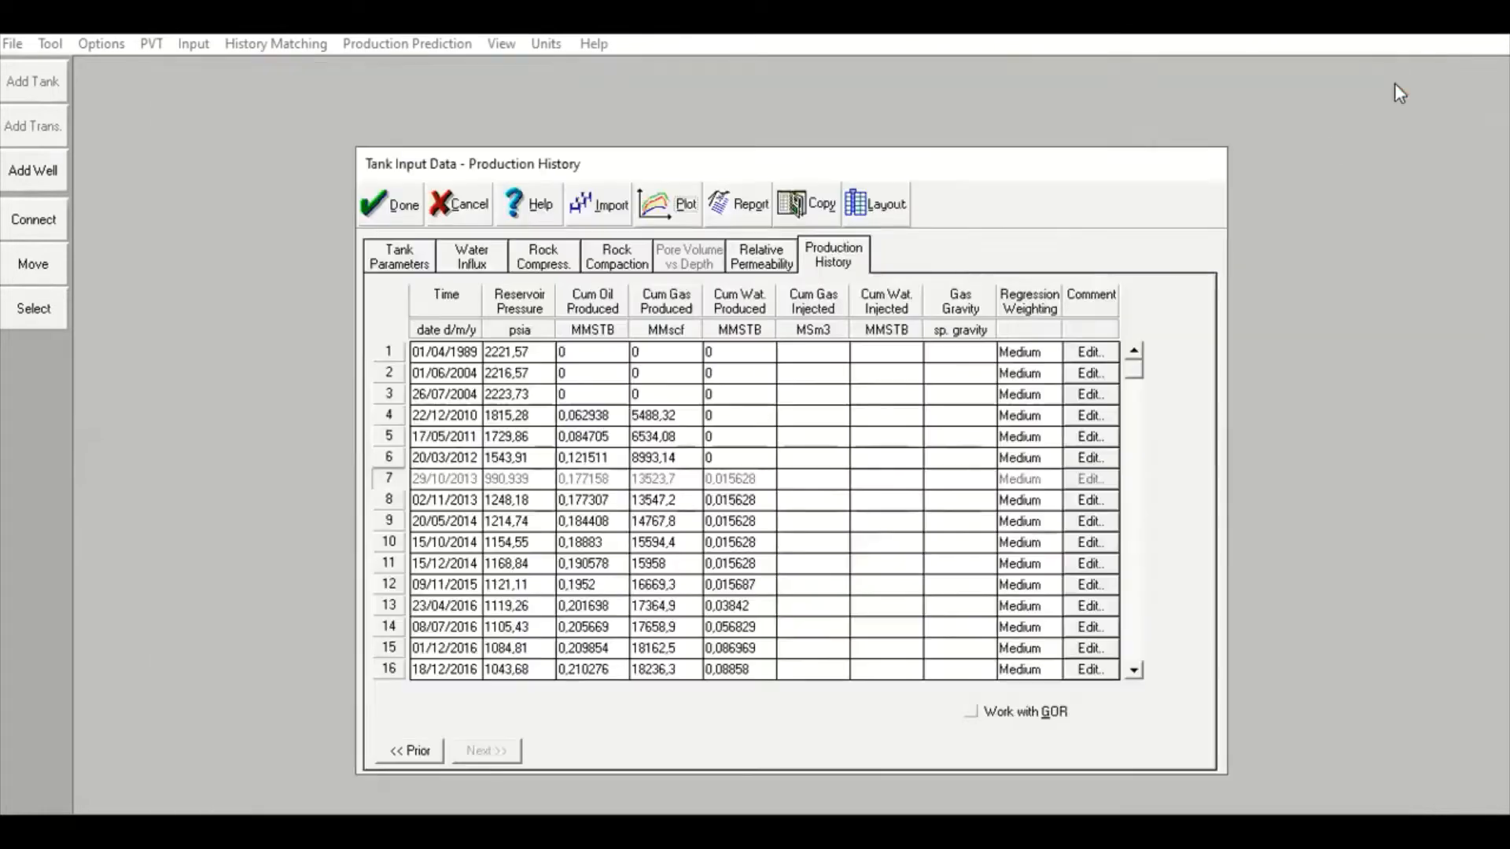
pyautogui.click(399, 215)
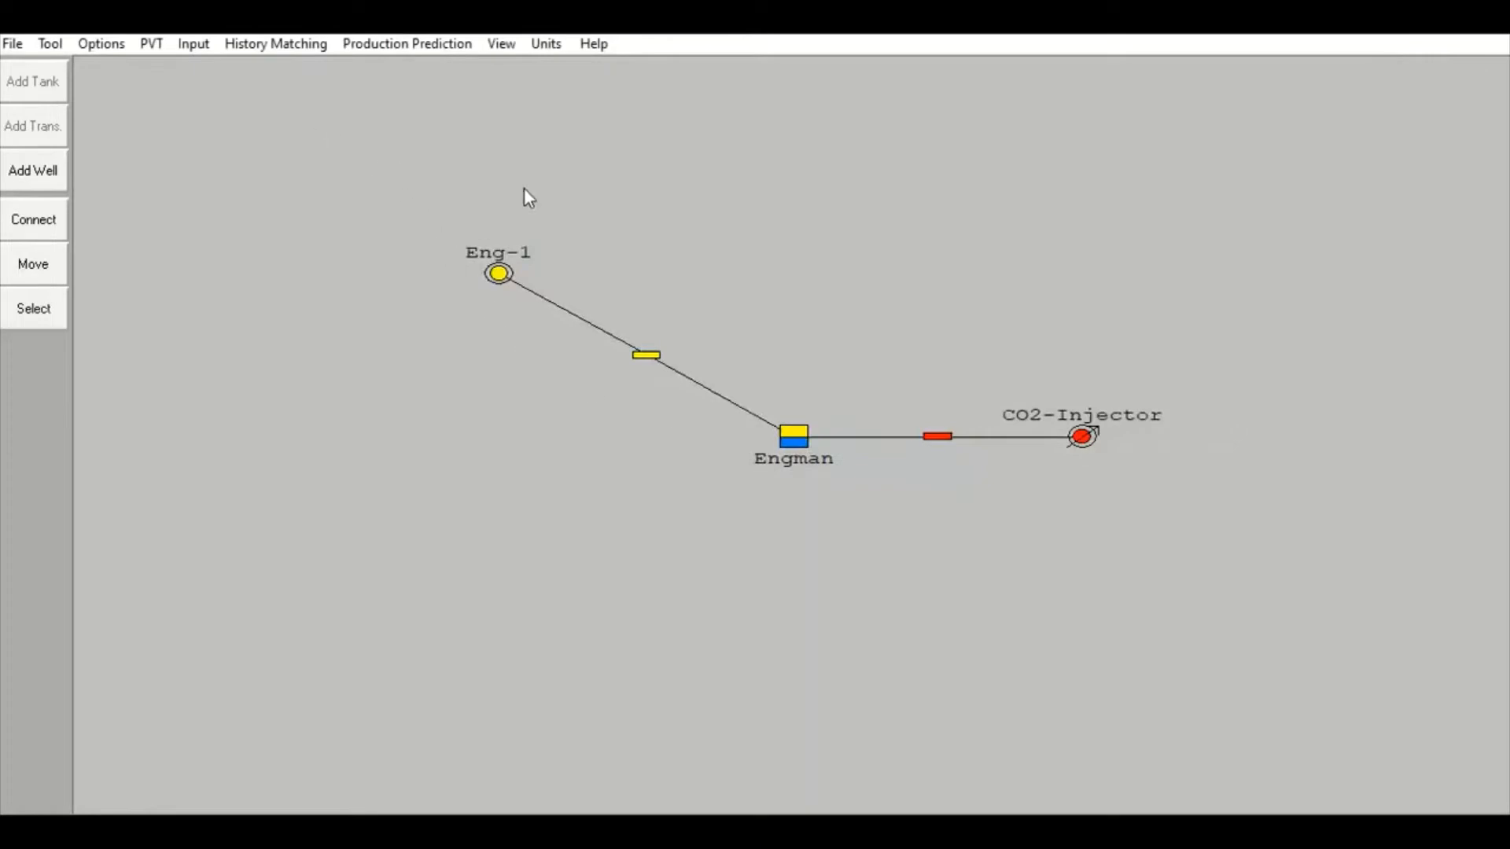
# - Open the Analytical Method history-match plot and enlarge it to compare the match points with the aquifer influx curve
pyautogui.click(260, 46)
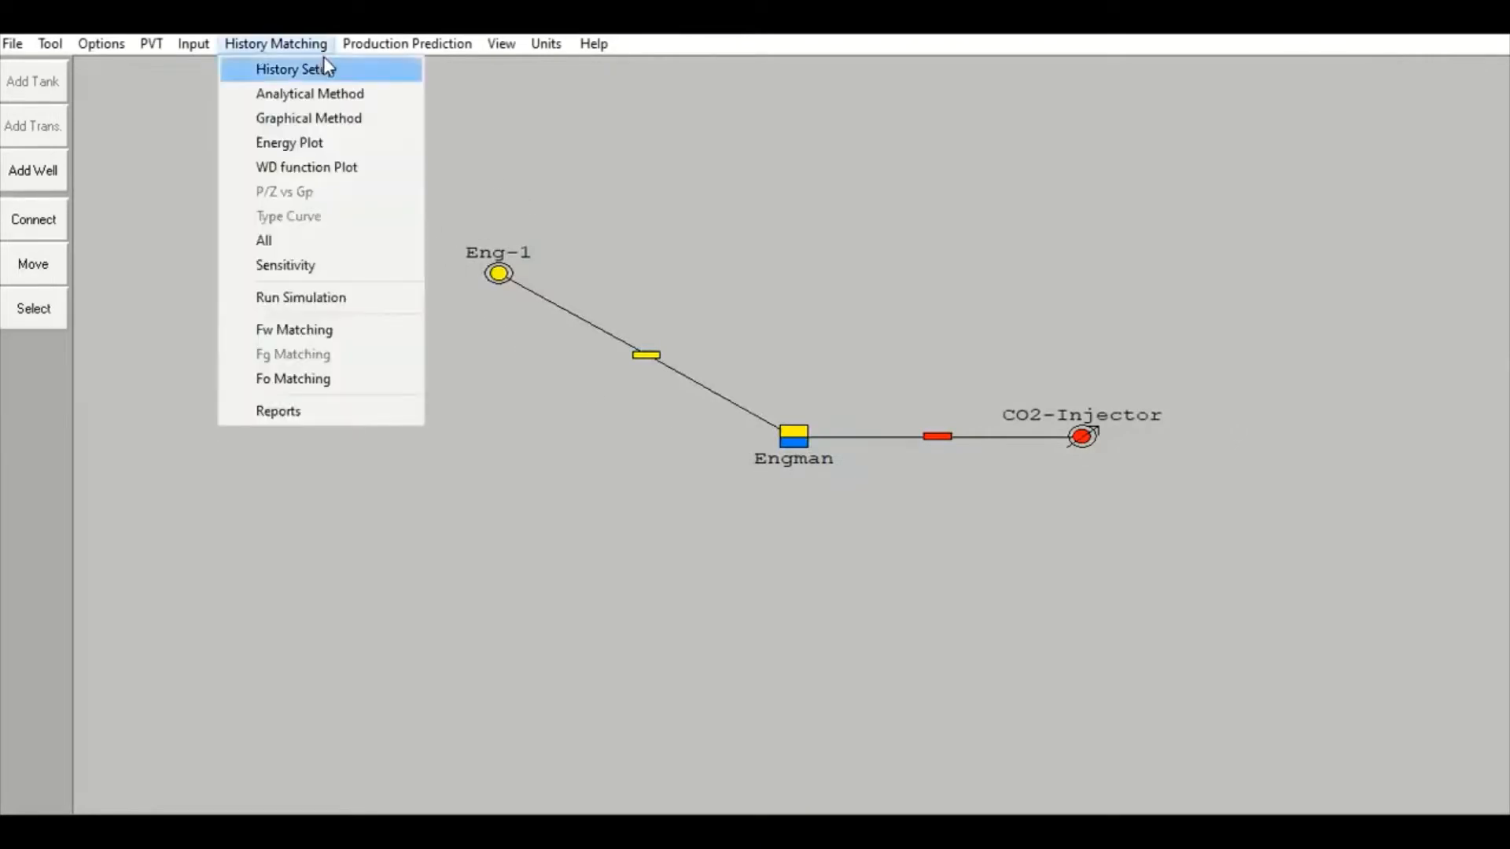
pyautogui.click(323, 94)
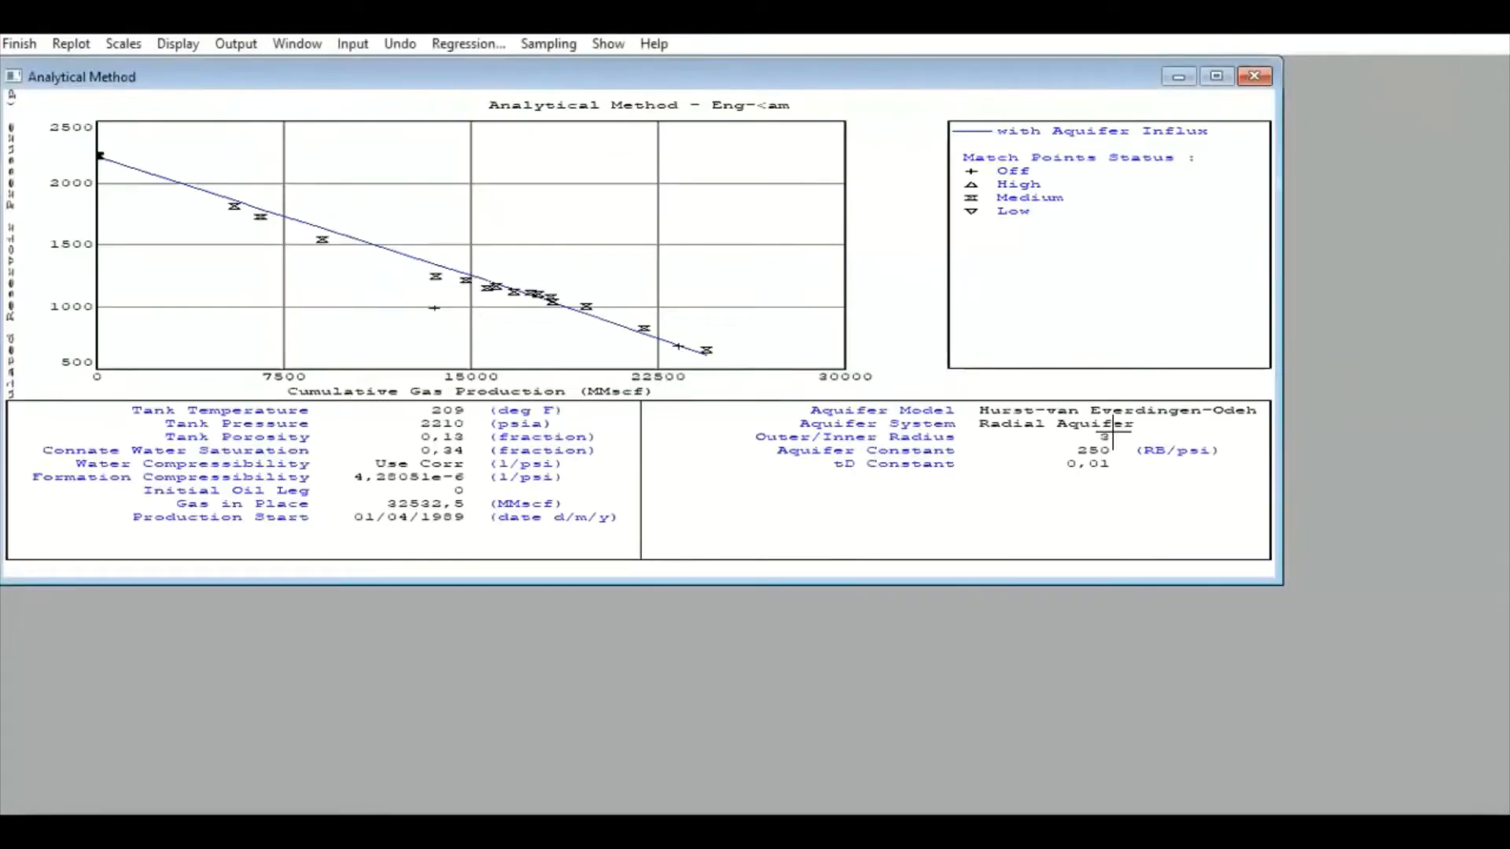
pyautogui.click(1217, 76)
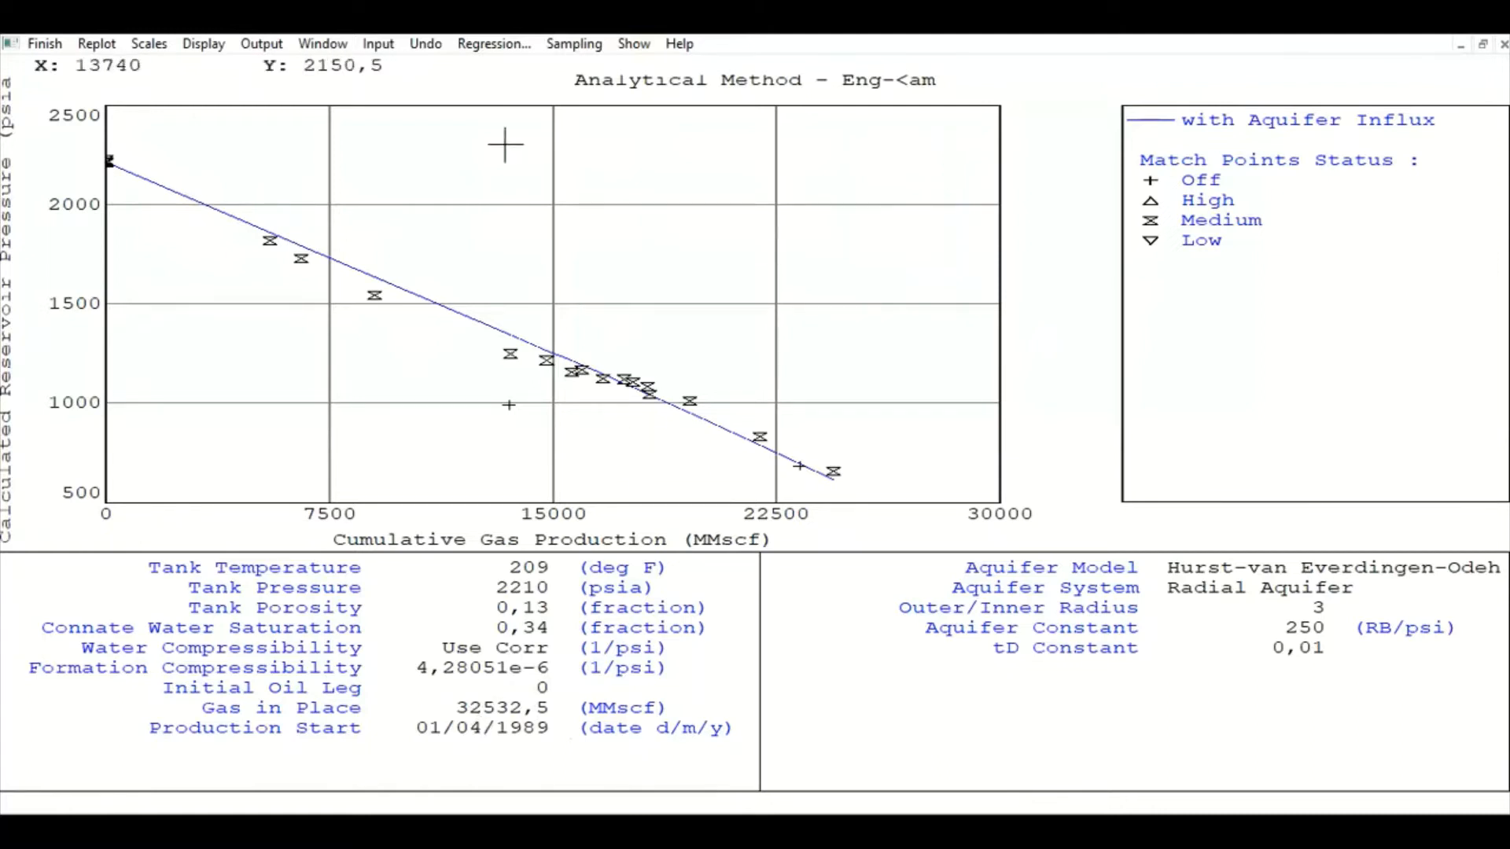
# - Review the regression parameters for gas in place and the aquifer, and finish the analytical match
pyautogui.click(506, 47)
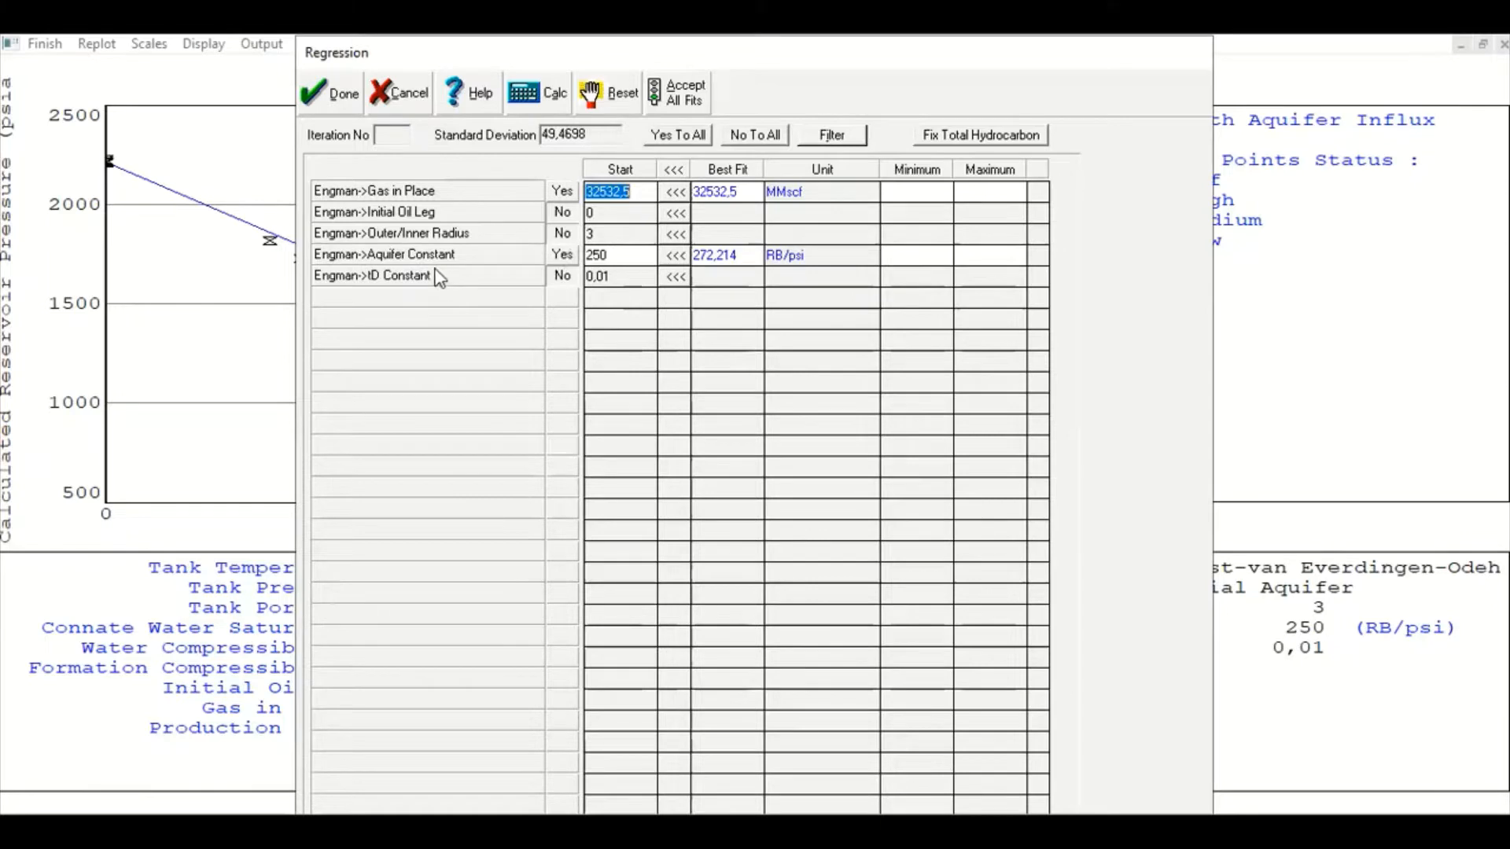
pyautogui.click(319, 106)
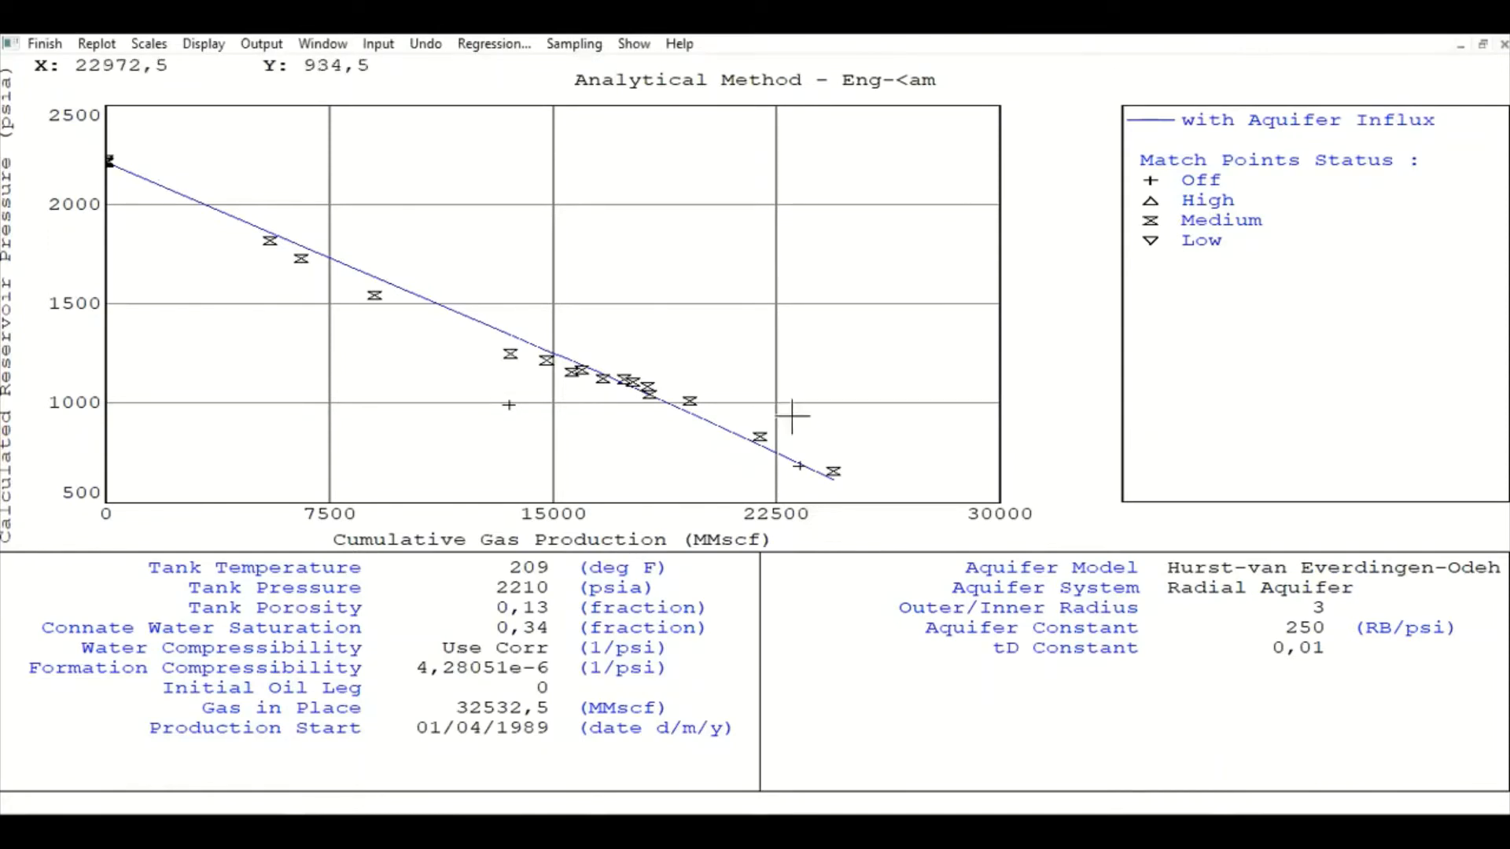
pyautogui.click(47, 47)
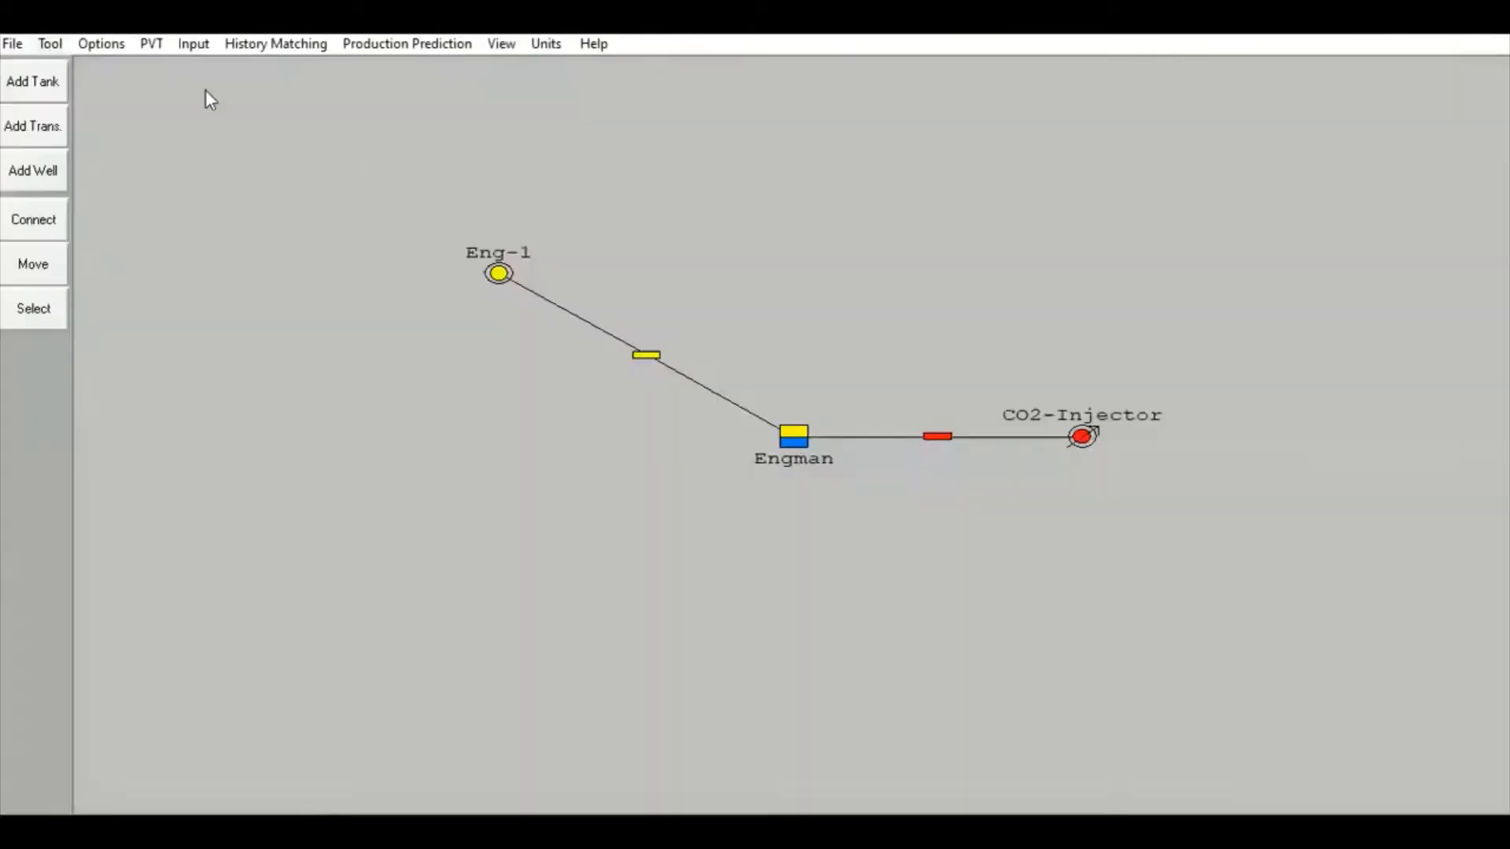
# - Open the Graphical Method history match and enlarge the P/Z plot to examine the gas in place
pyautogui.click(300, 44)
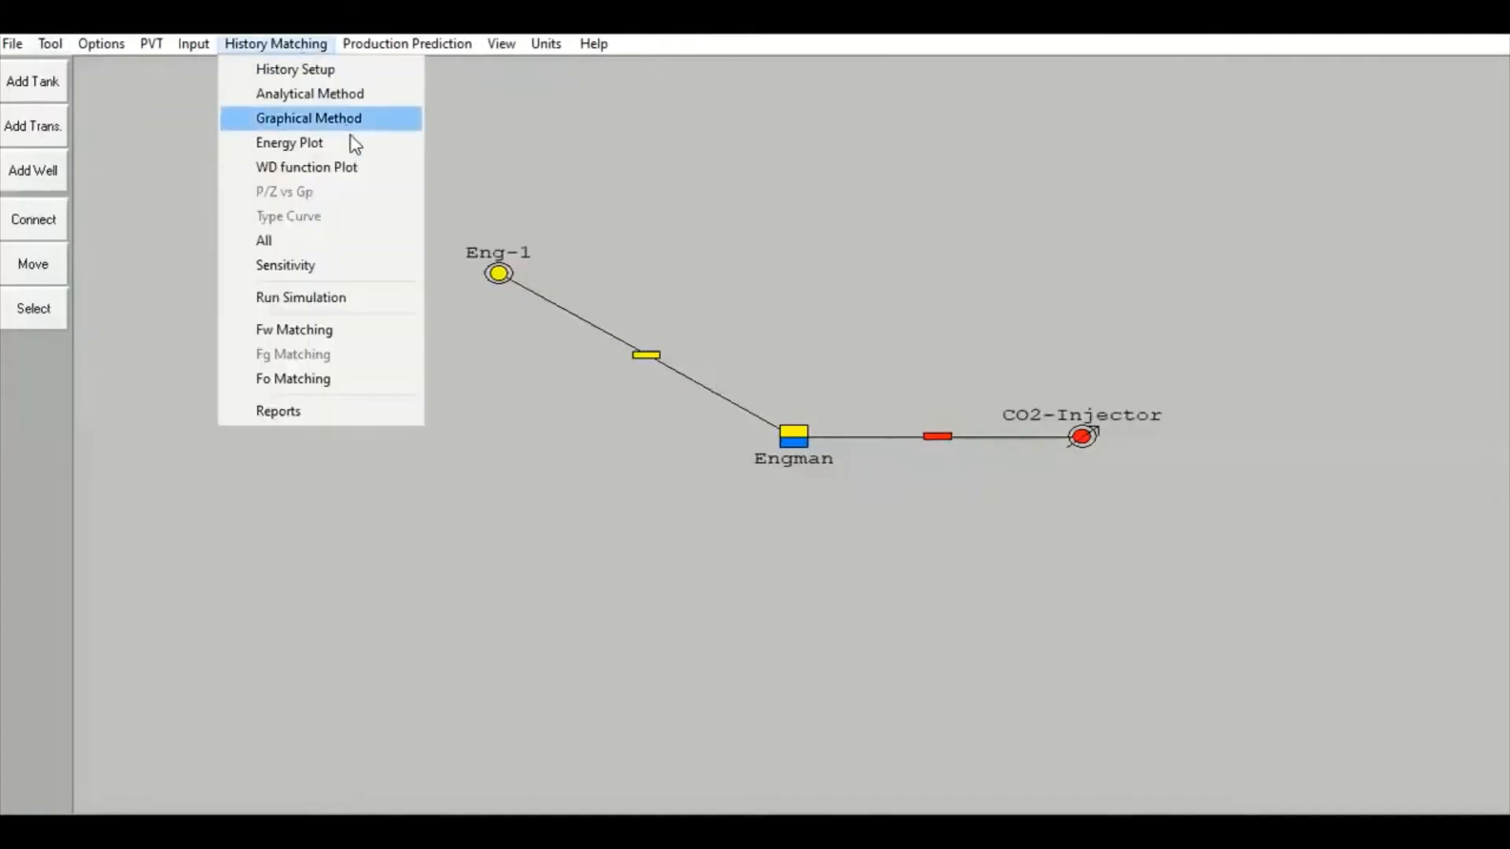
pyautogui.click(357, 119)
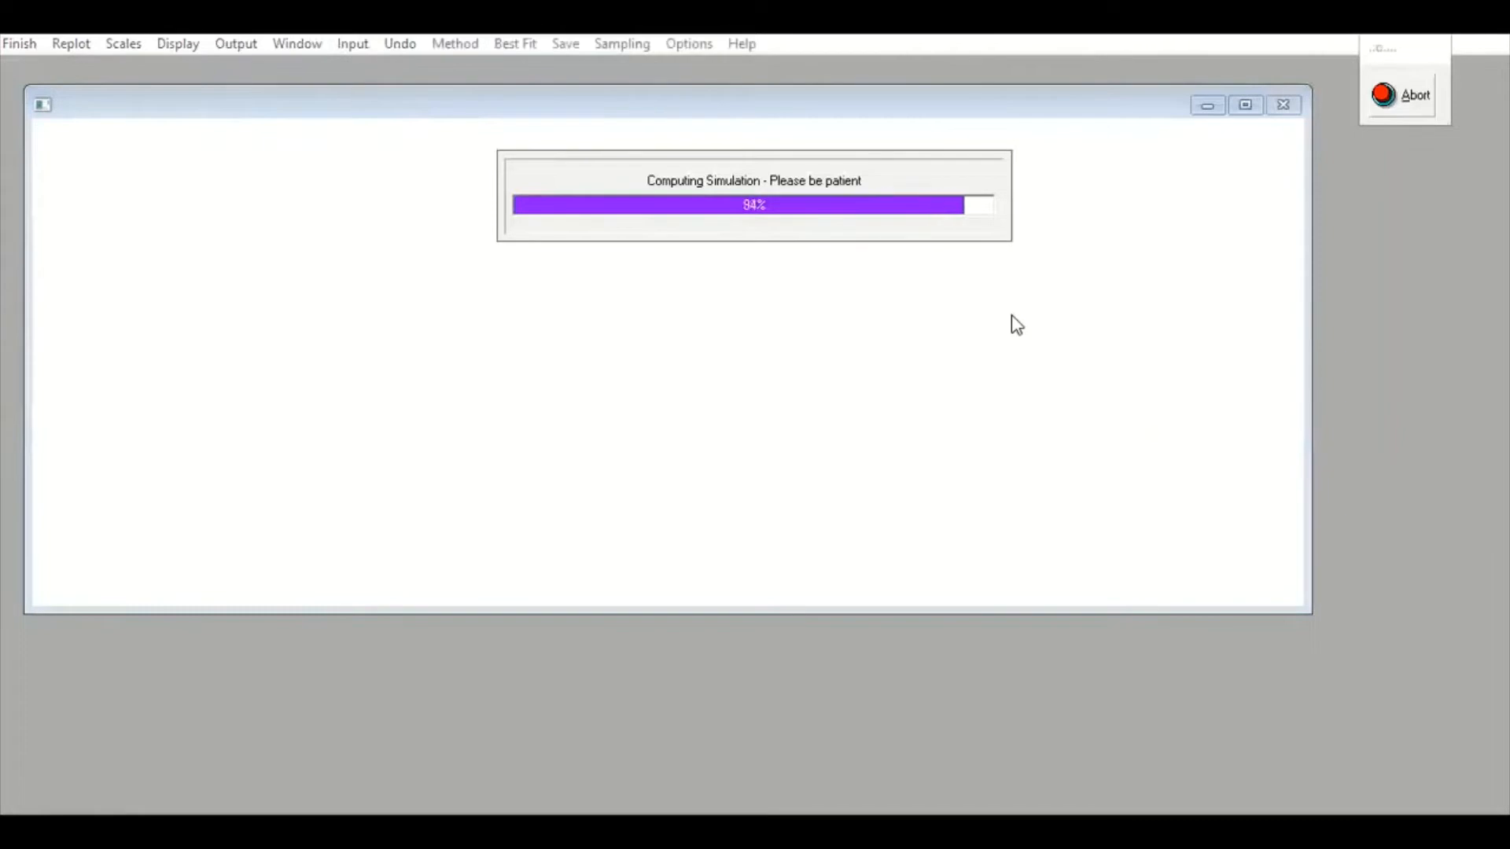
pyautogui.click(1245, 110)
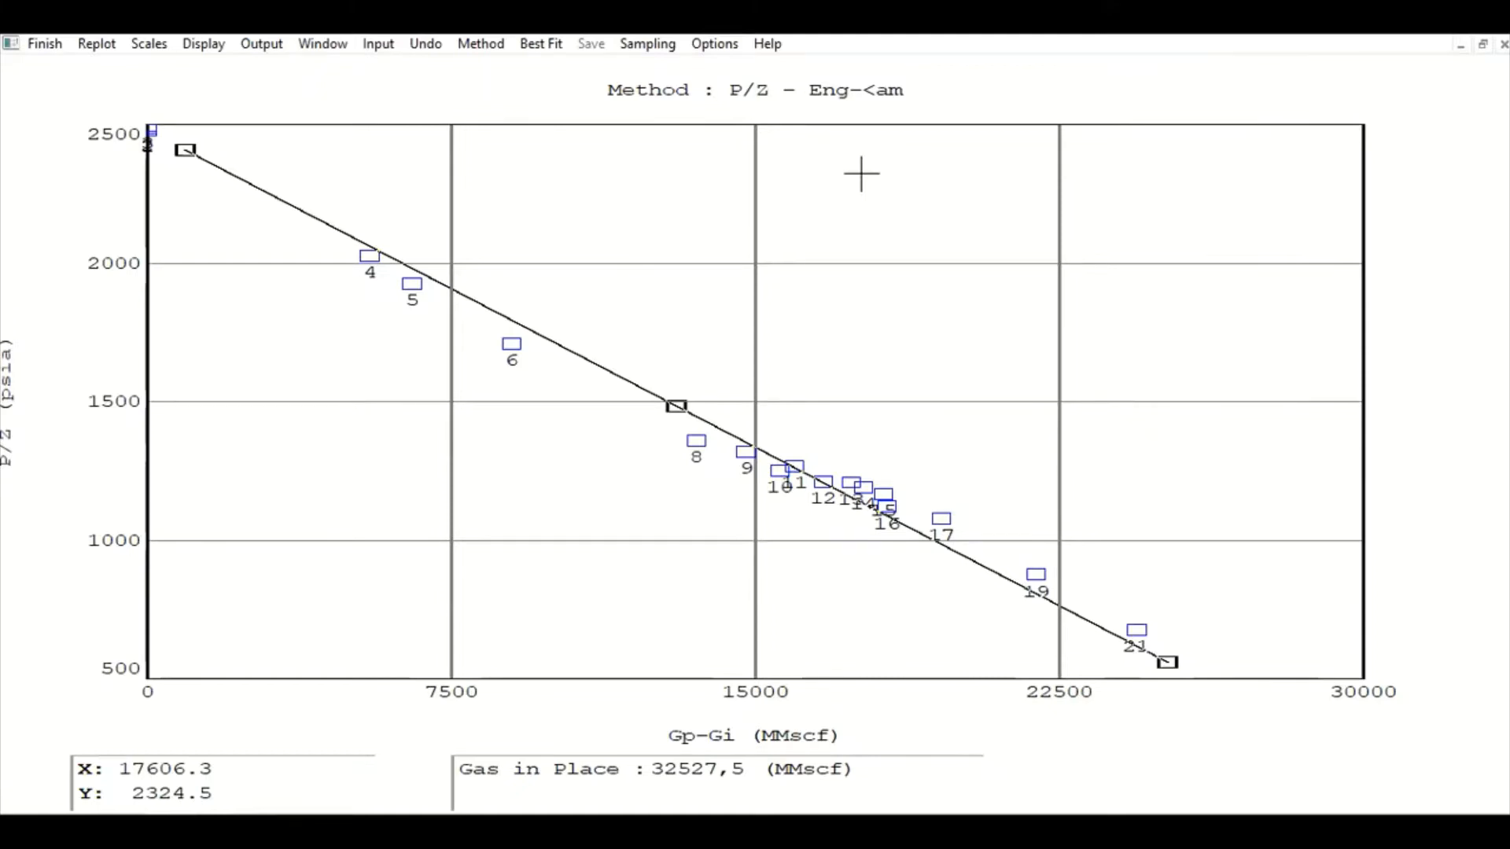
# - Compare the graphical match using P/Z (over pressured), Havlena - Odeh (over pressured) and Havlena - Odeh (water drive)
pyautogui.click(480, 43)
pyautogui.click(499, 93)
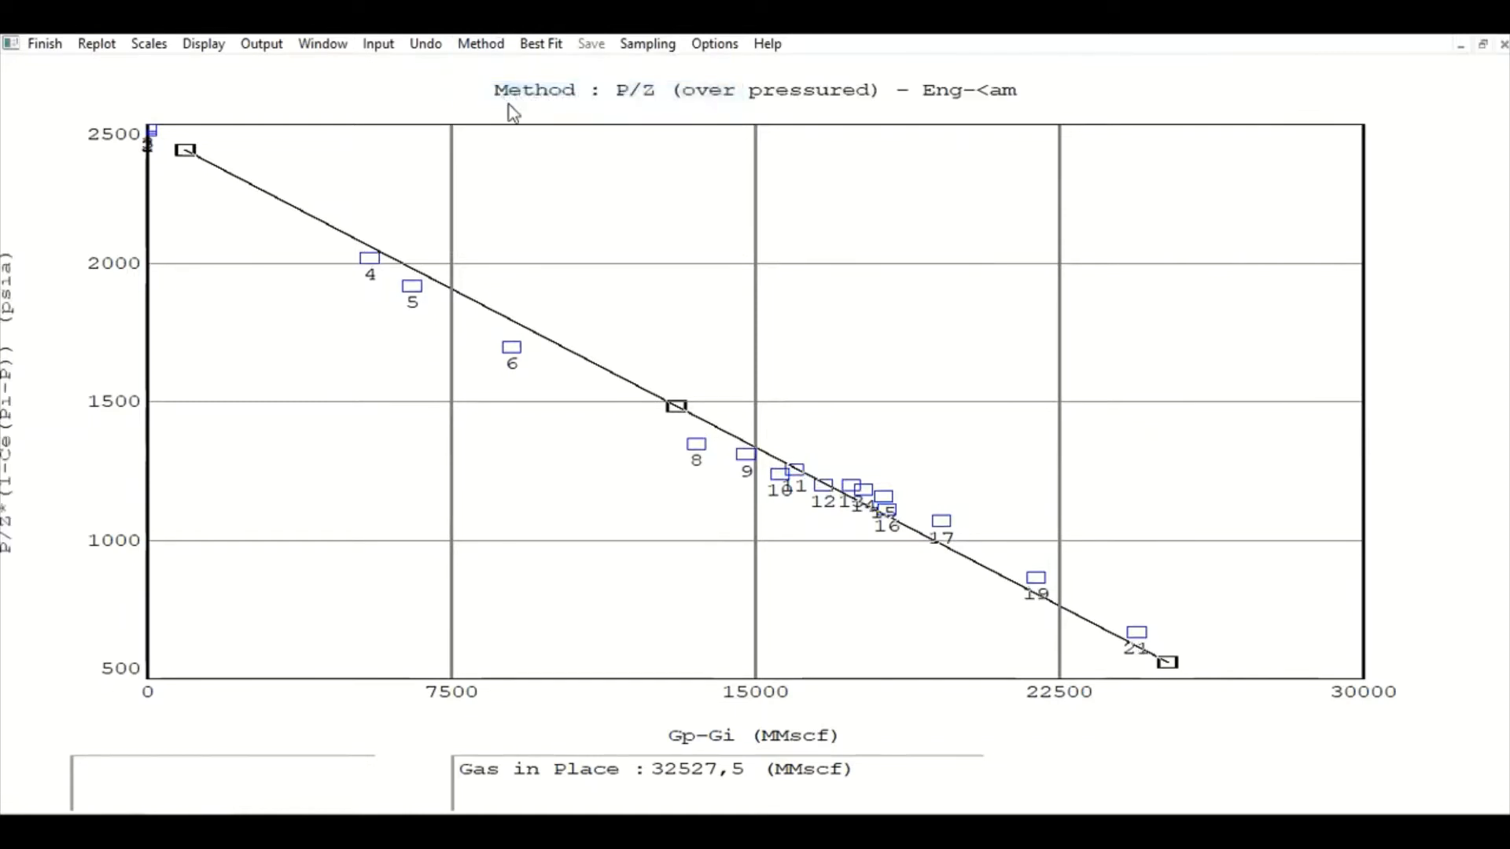
pyautogui.click(481, 43)
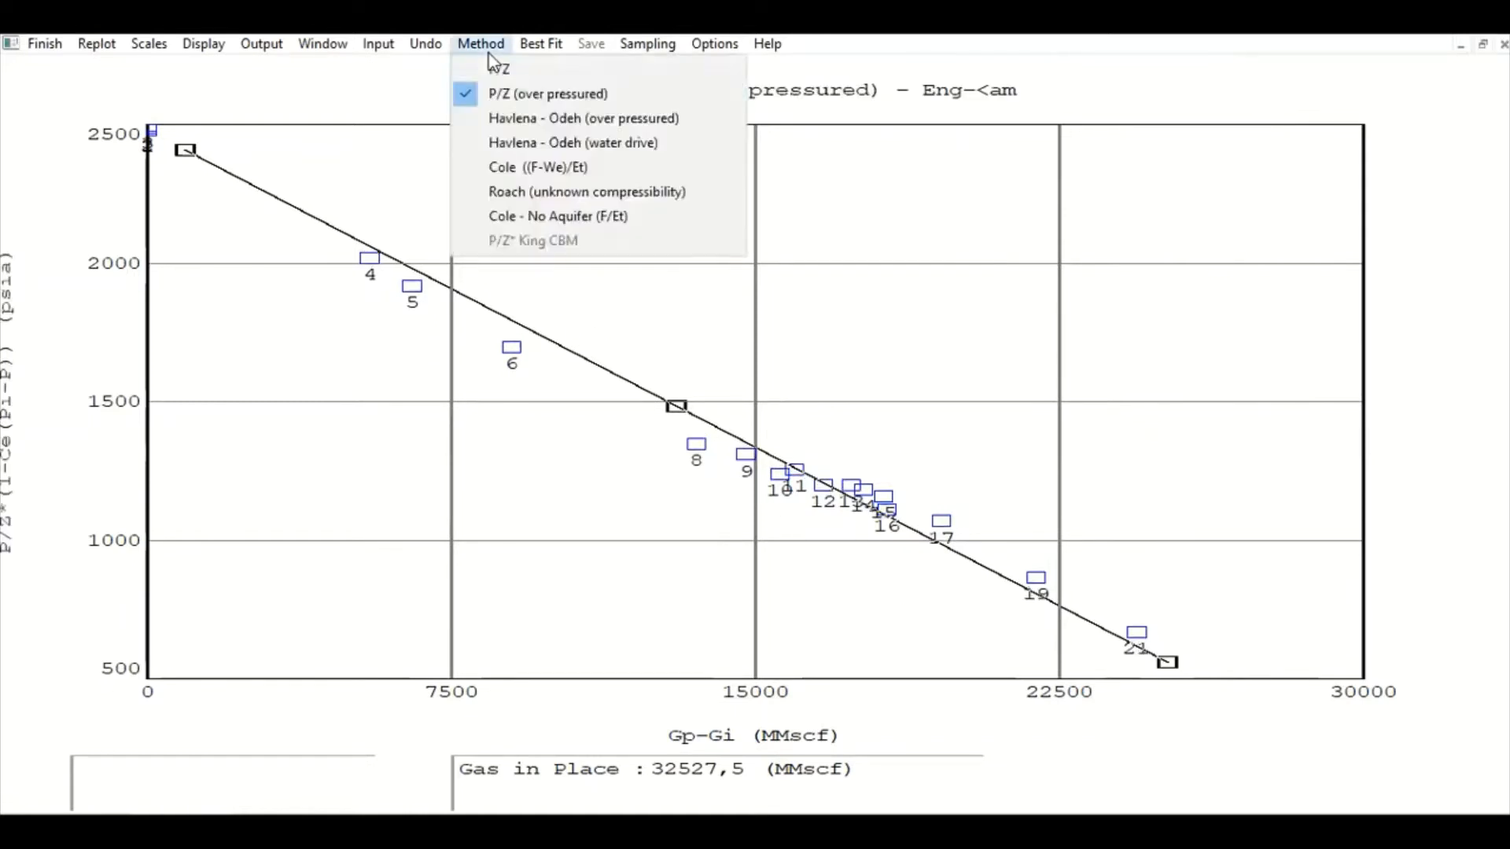
pyautogui.click(516, 120)
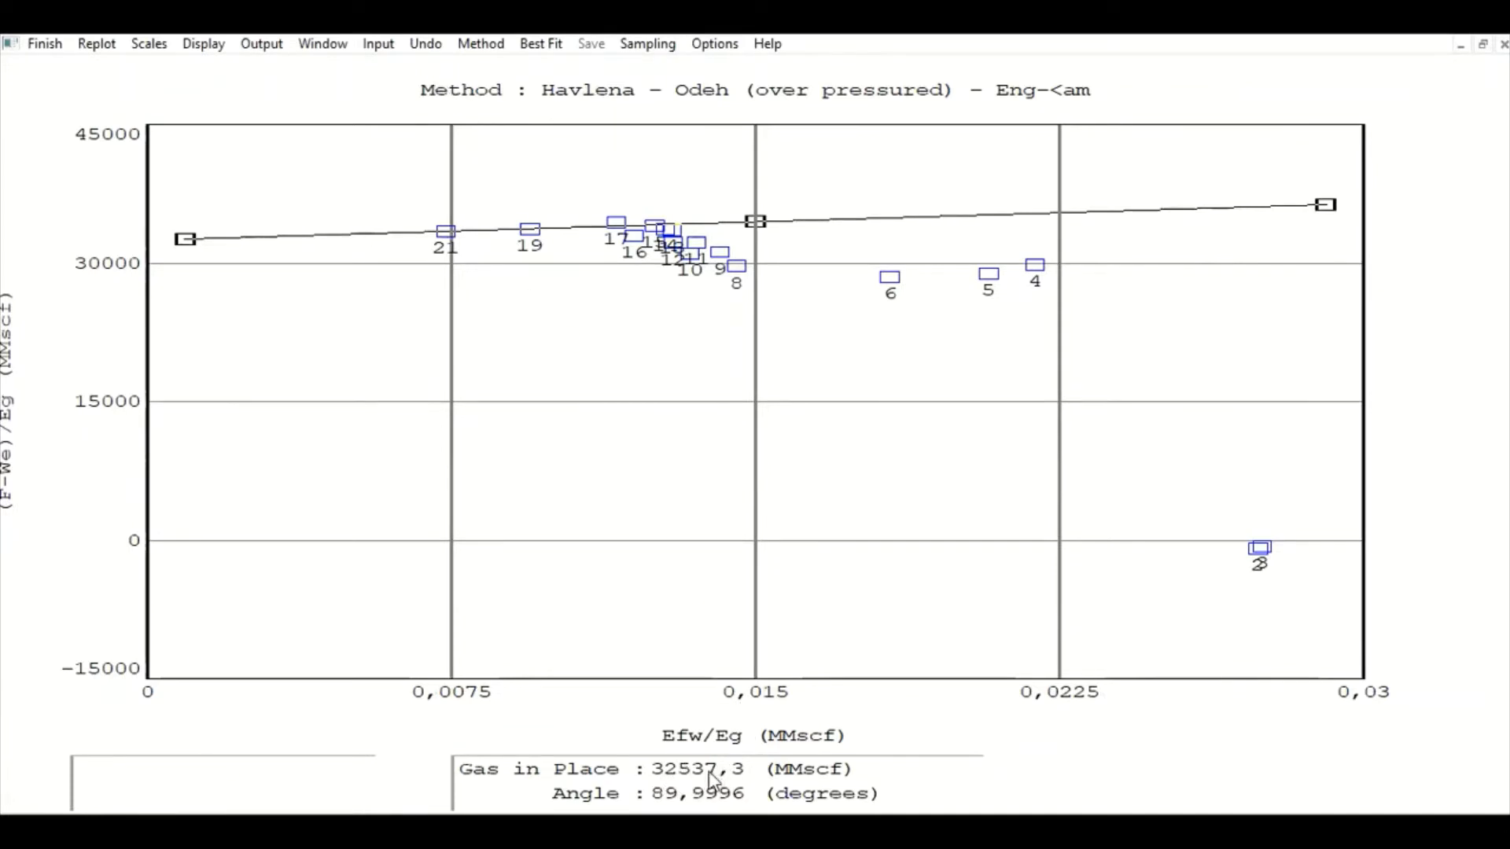
pyautogui.click(459, 48)
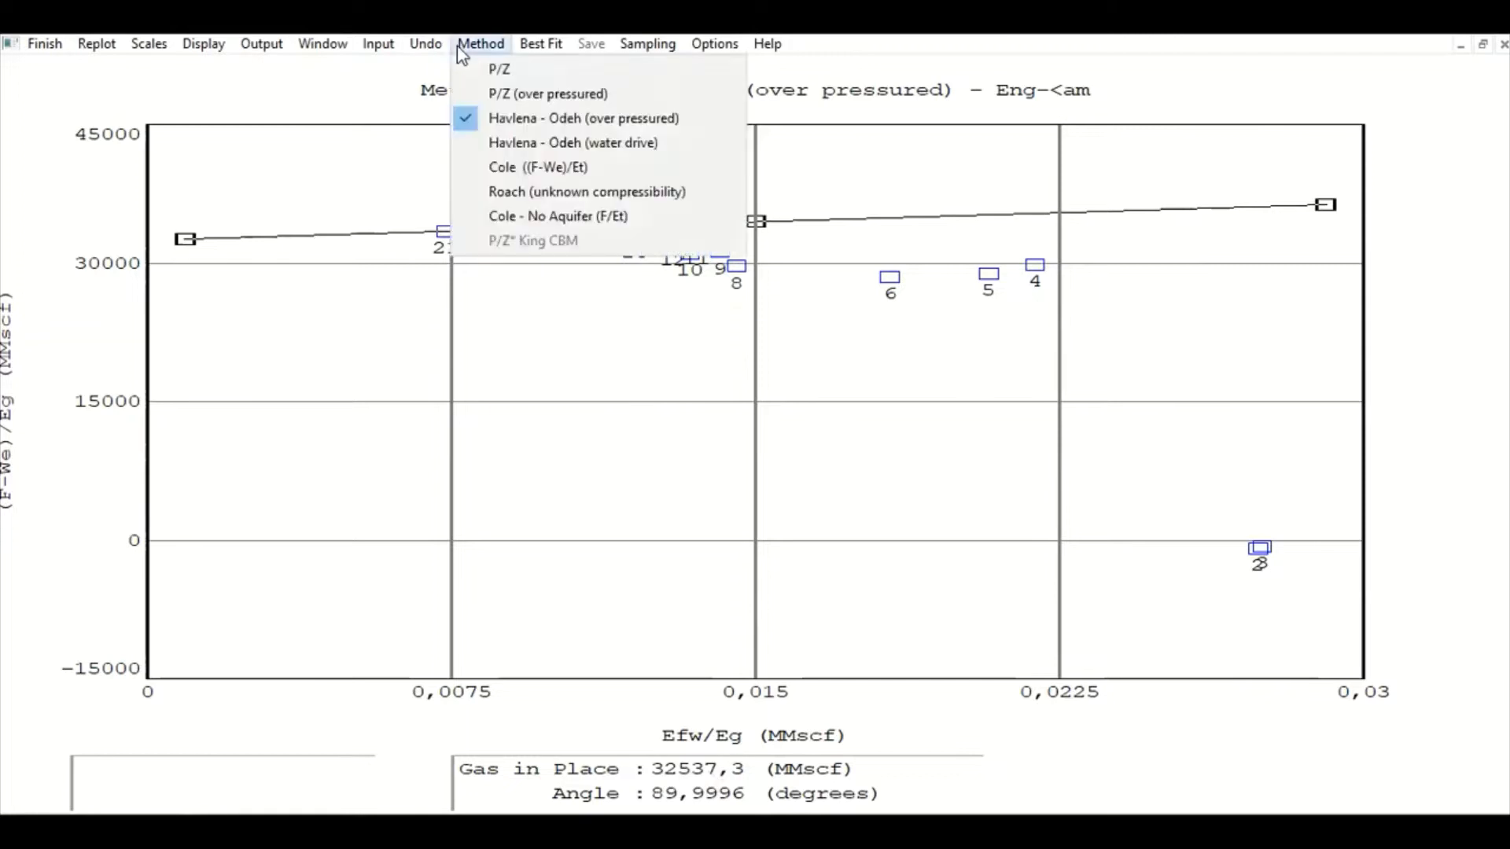
pyautogui.click(505, 142)
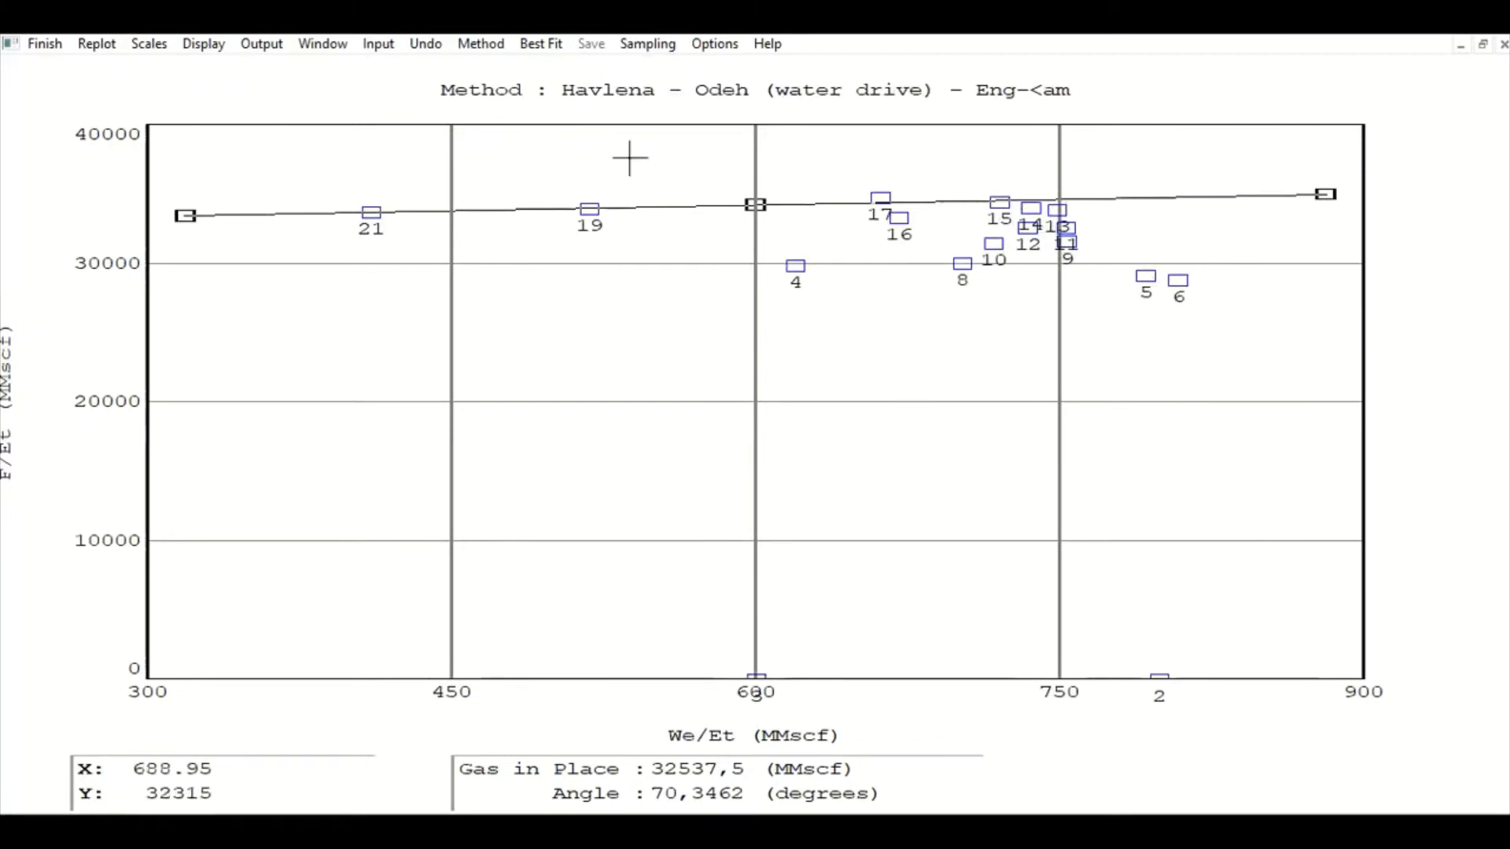
# - Examine the Cole ((F-We)/Et), Roach (unknown compressibility) and Cole - No Aquifer (F/Et) plots, and return to the P/Z method
pyautogui.click(480, 45)
pyautogui.click(550, 181)
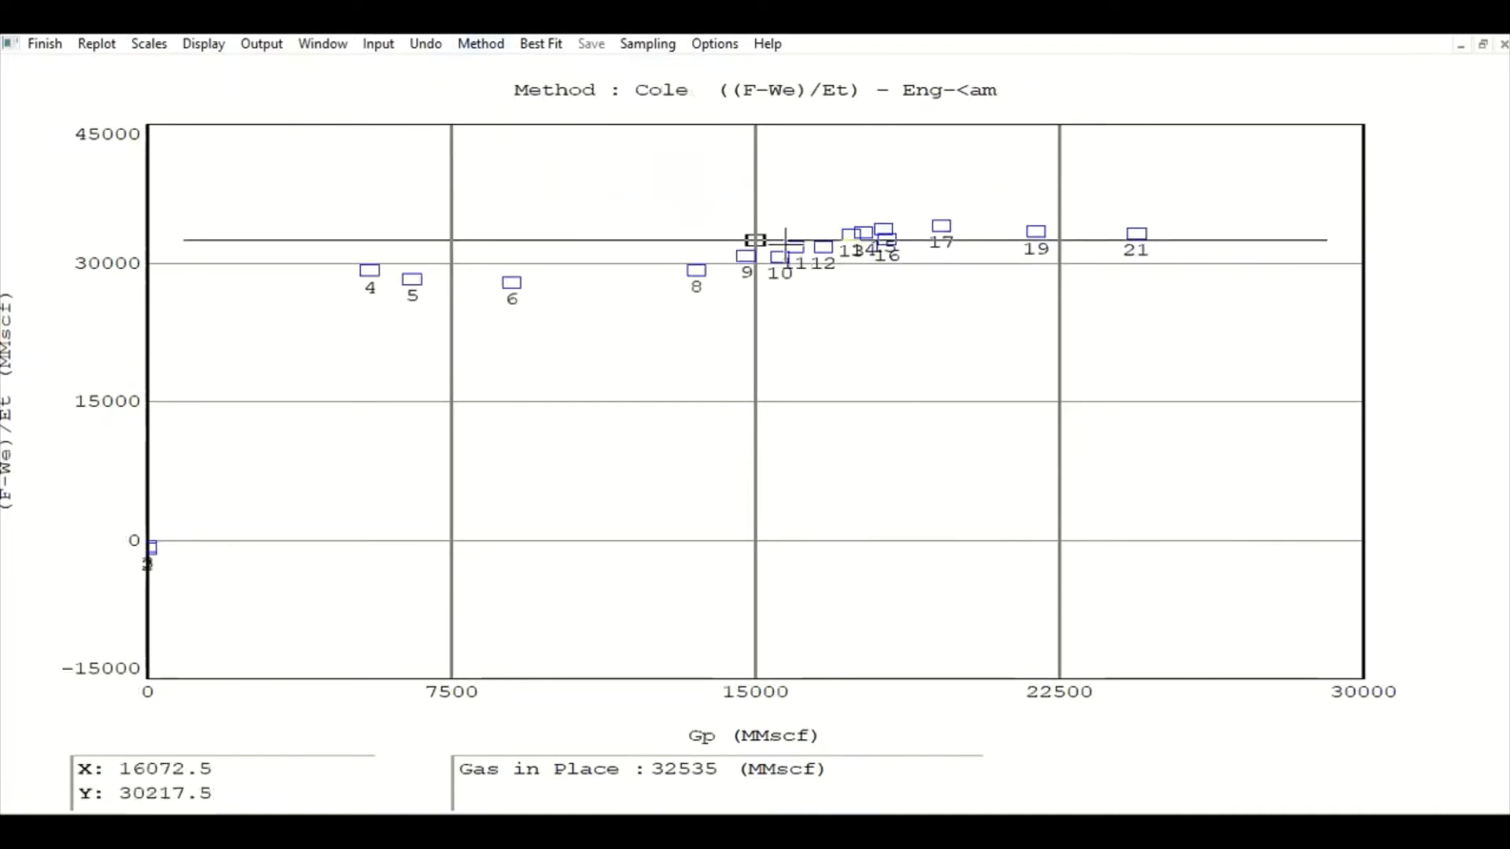
pyautogui.click(481, 45)
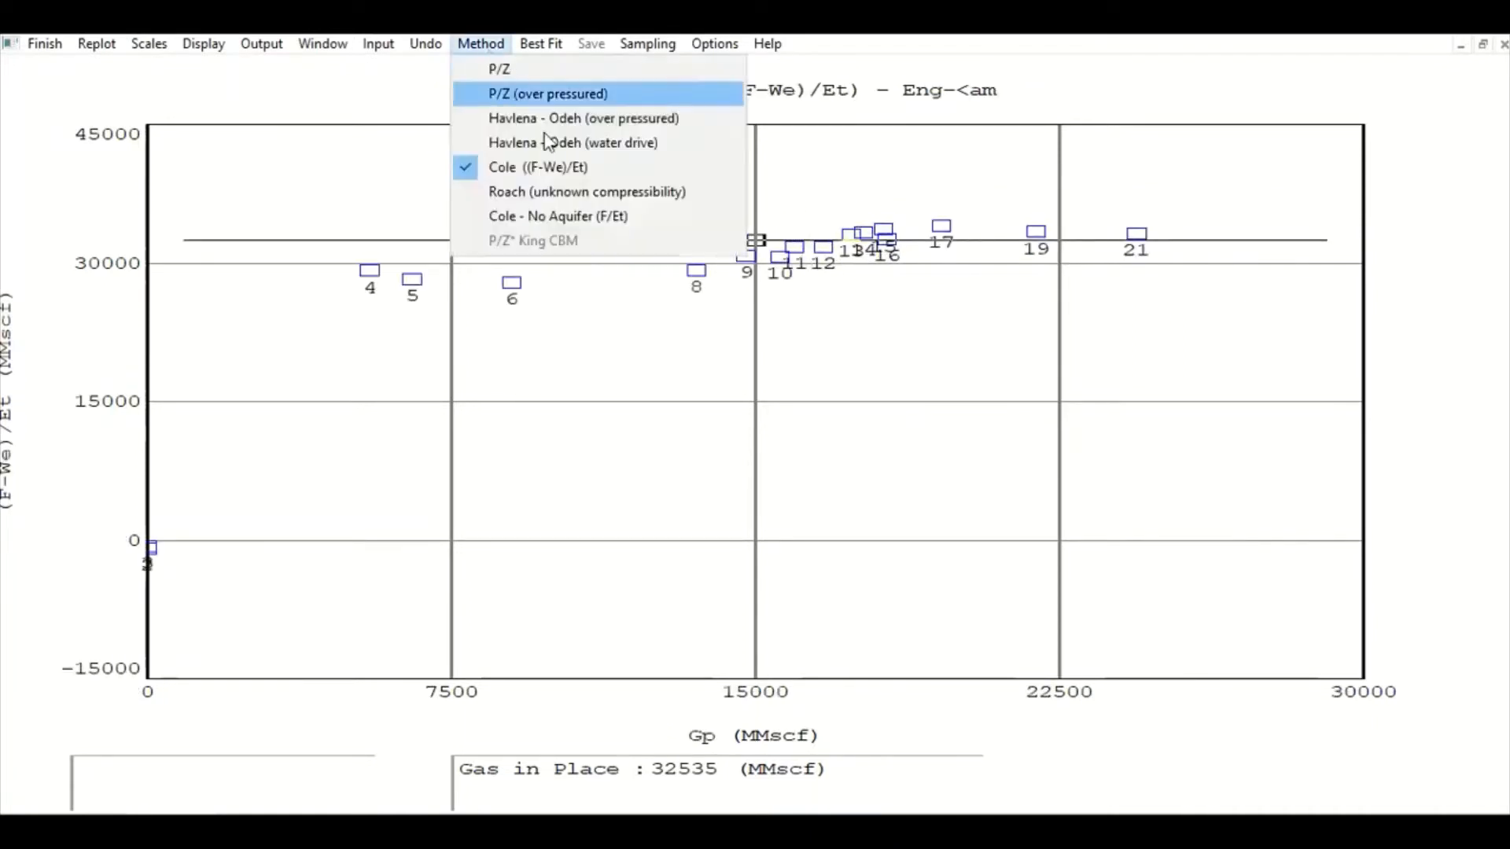
pyautogui.click(558, 193)
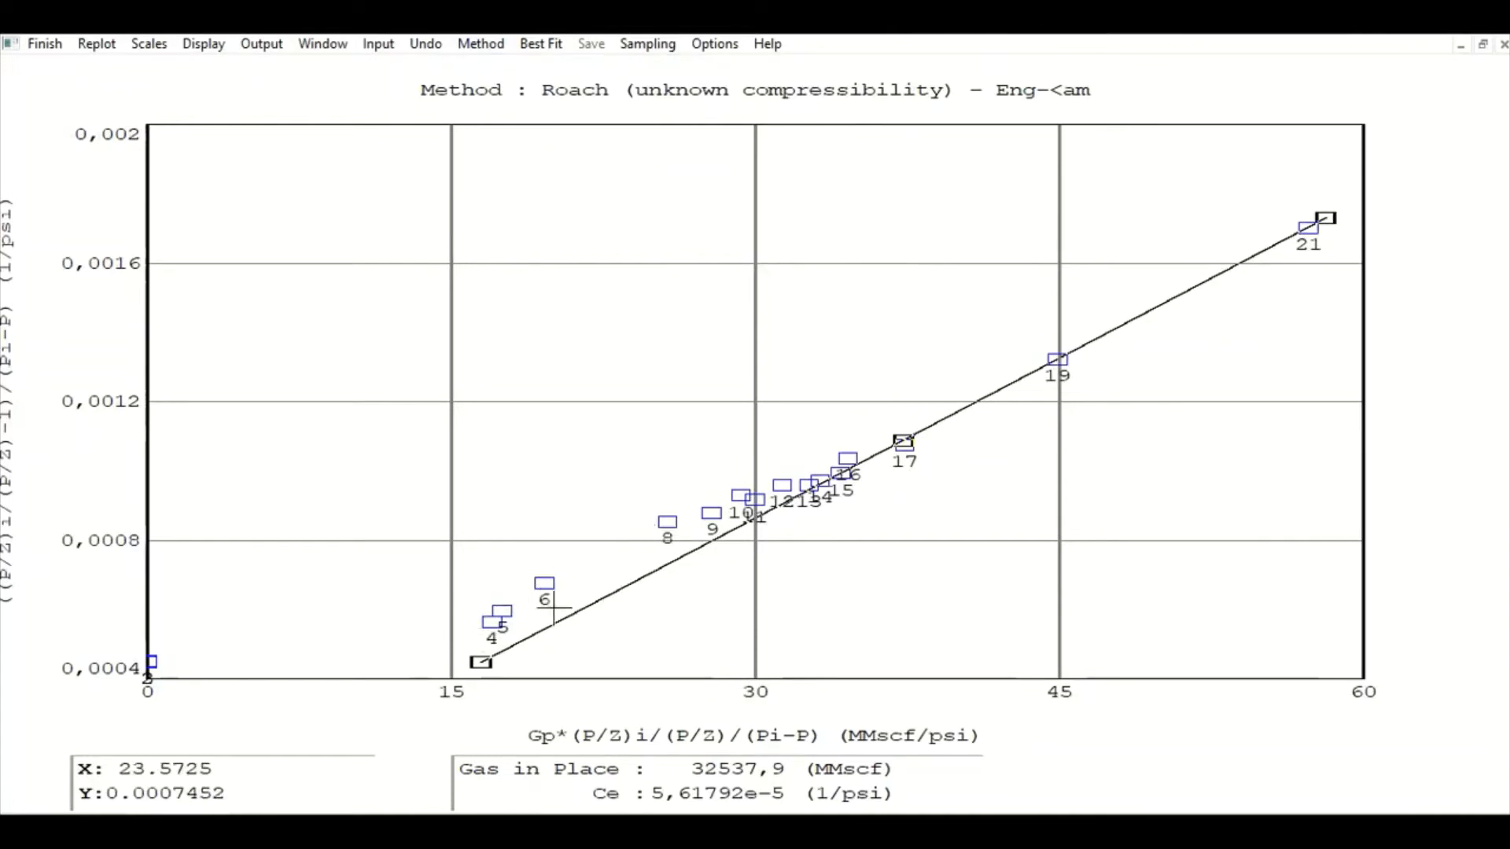
pyautogui.click(481, 43)
pyautogui.click(560, 216)
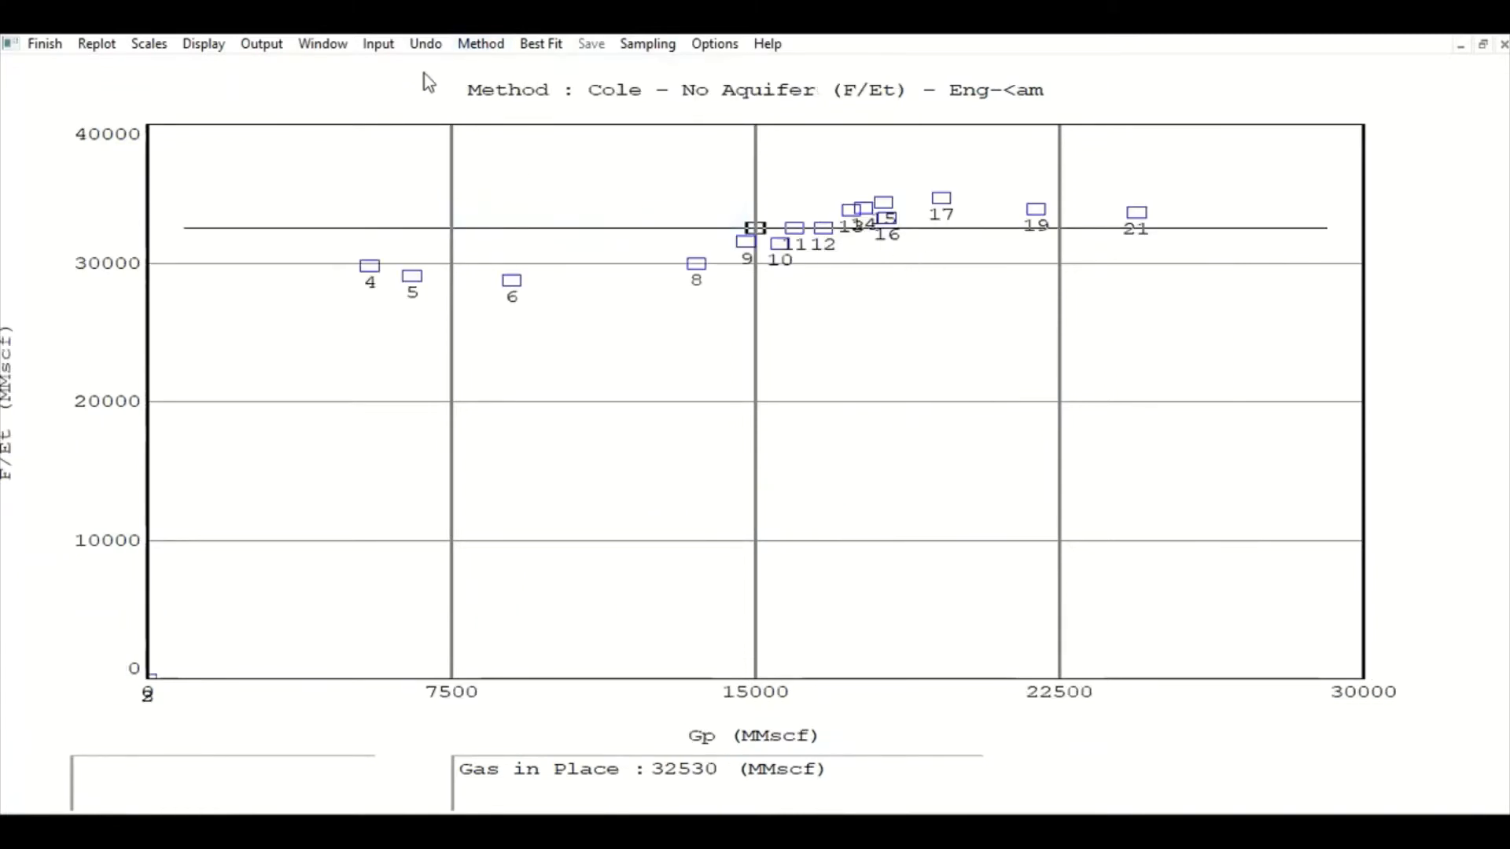
pyautogui.click(481, 43)
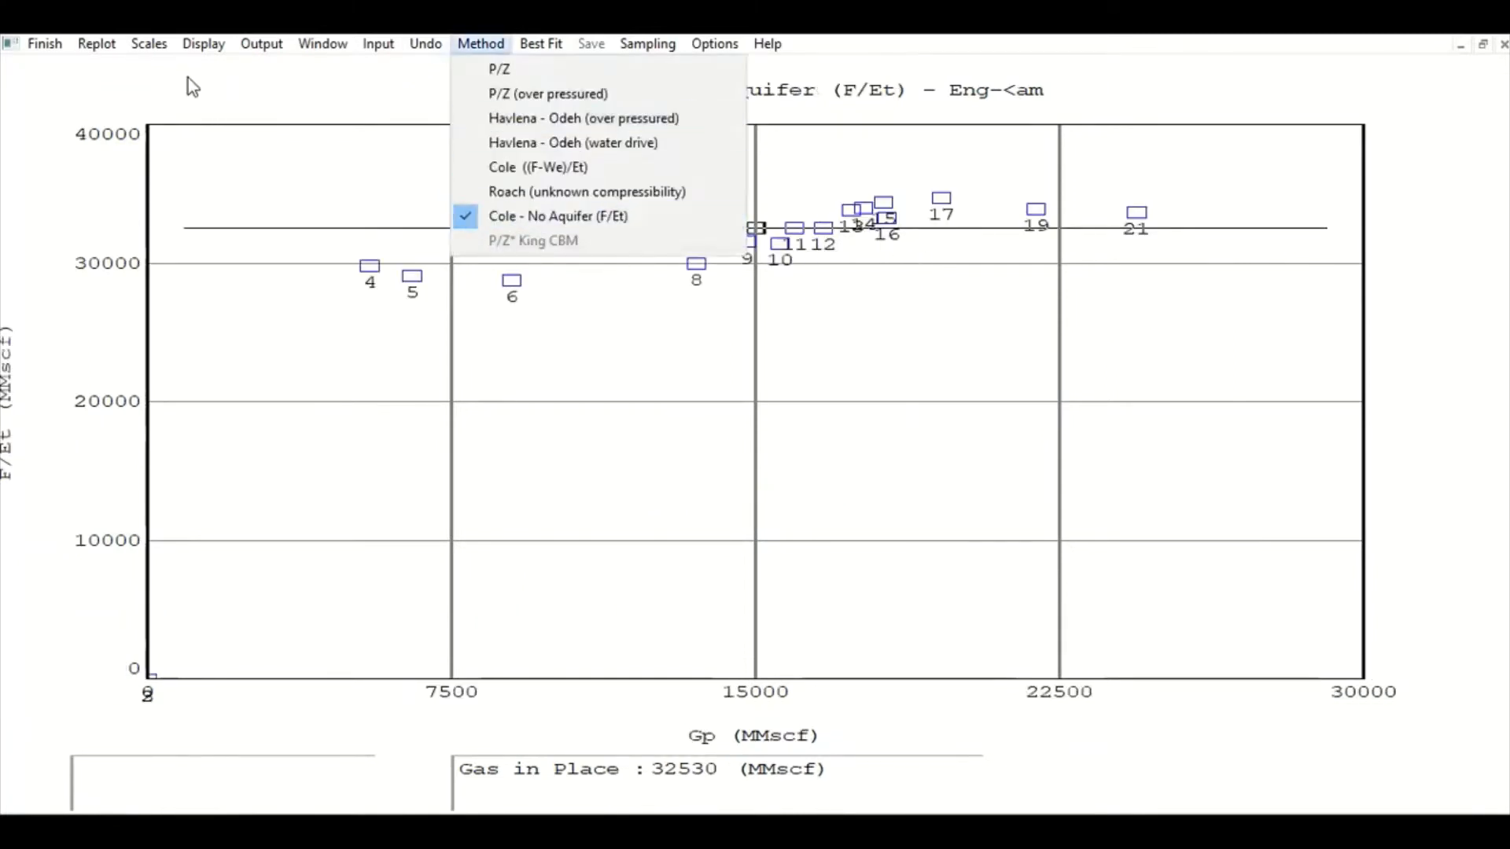
pyautogui.click(500, 71)
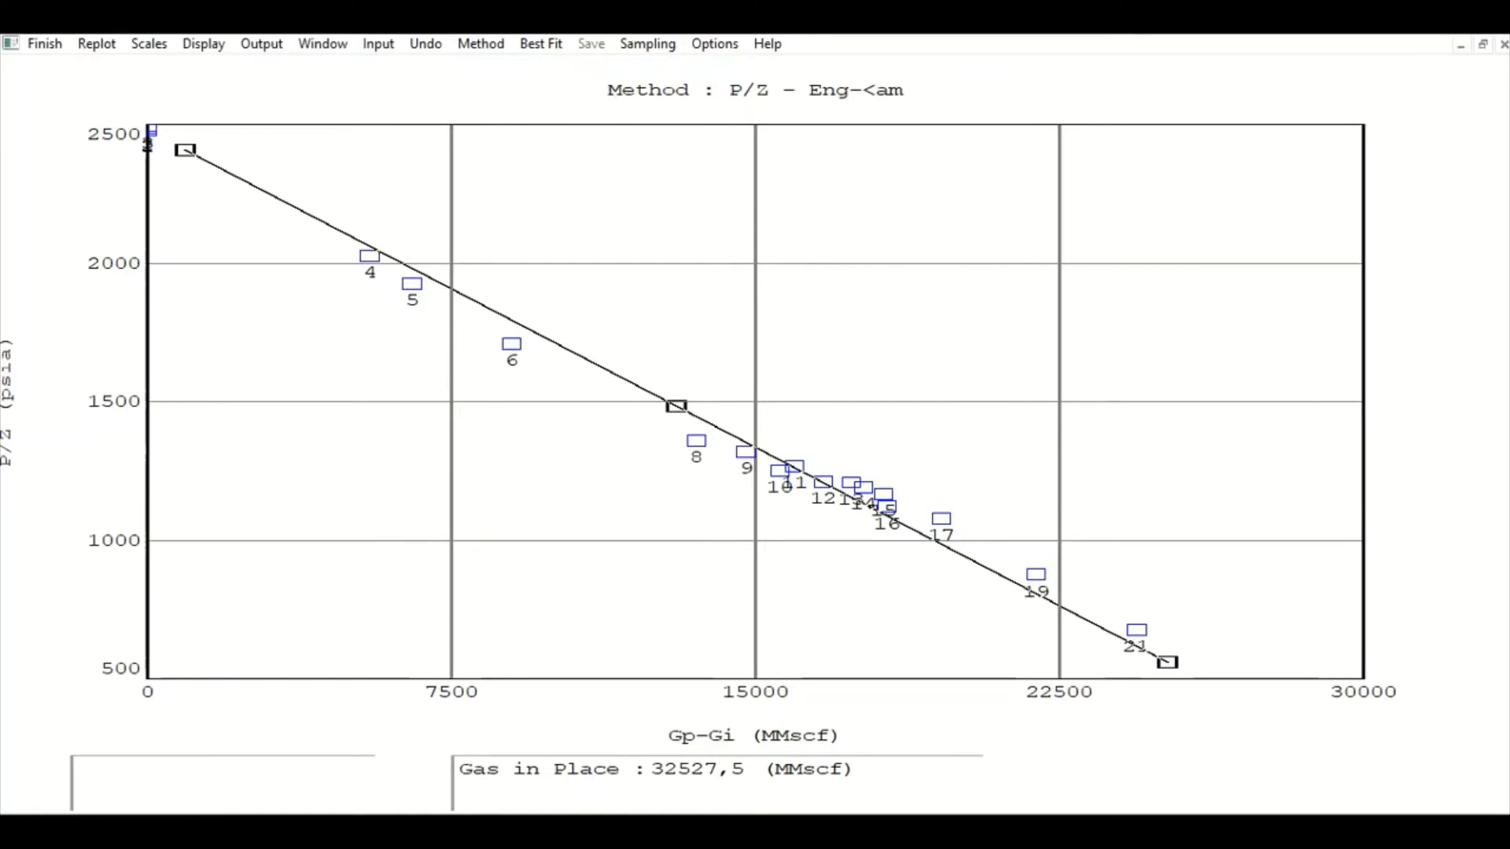
# - Close the graphical match, then enlarge the Energy Plot to examine the contribution of each drive mechanism over time
pyautogui.click(65, 46)
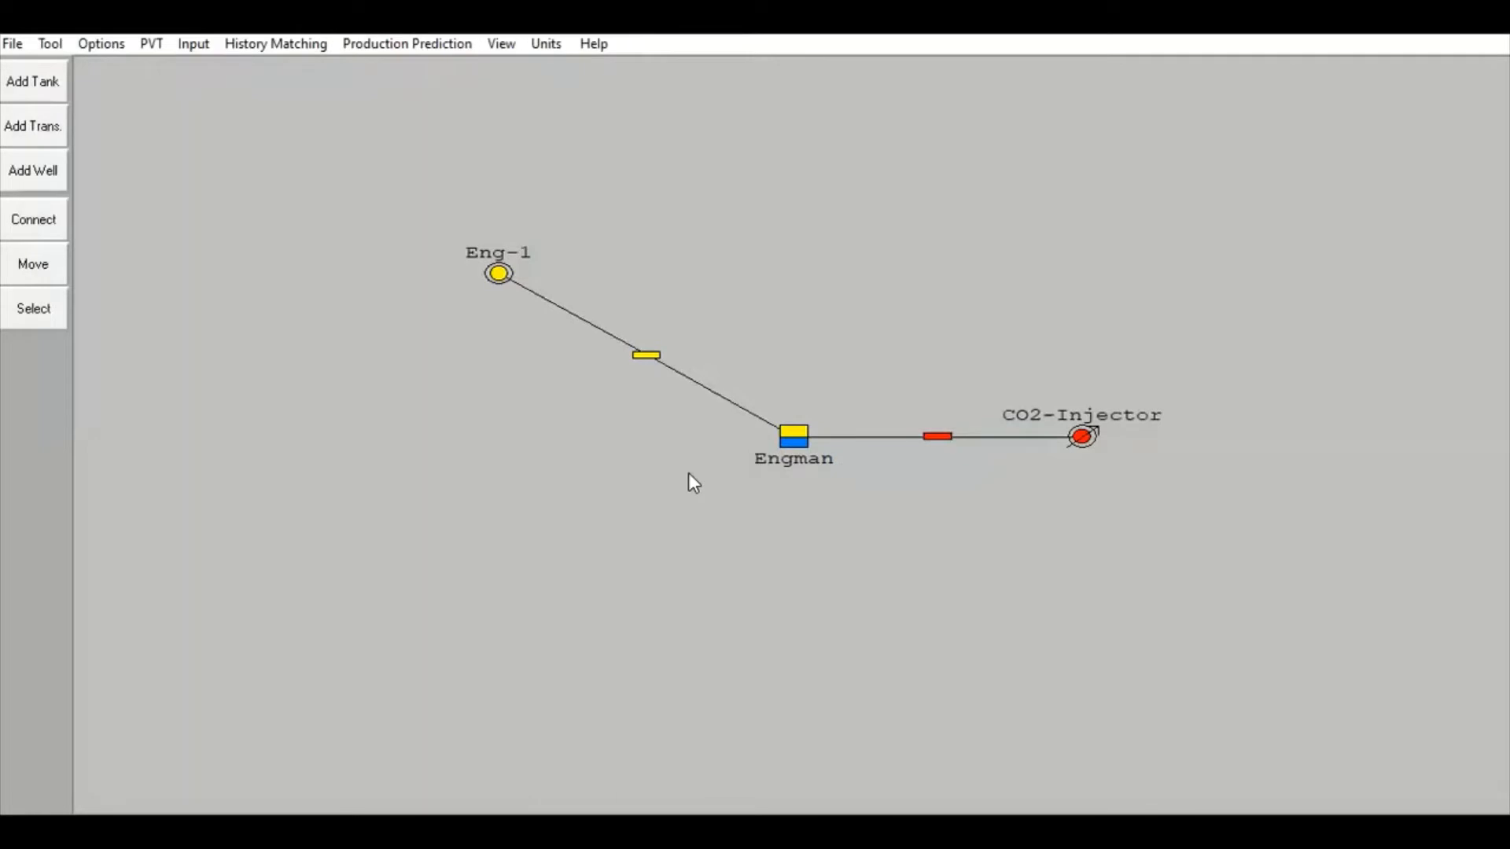
pyautogui.click(288, 44)
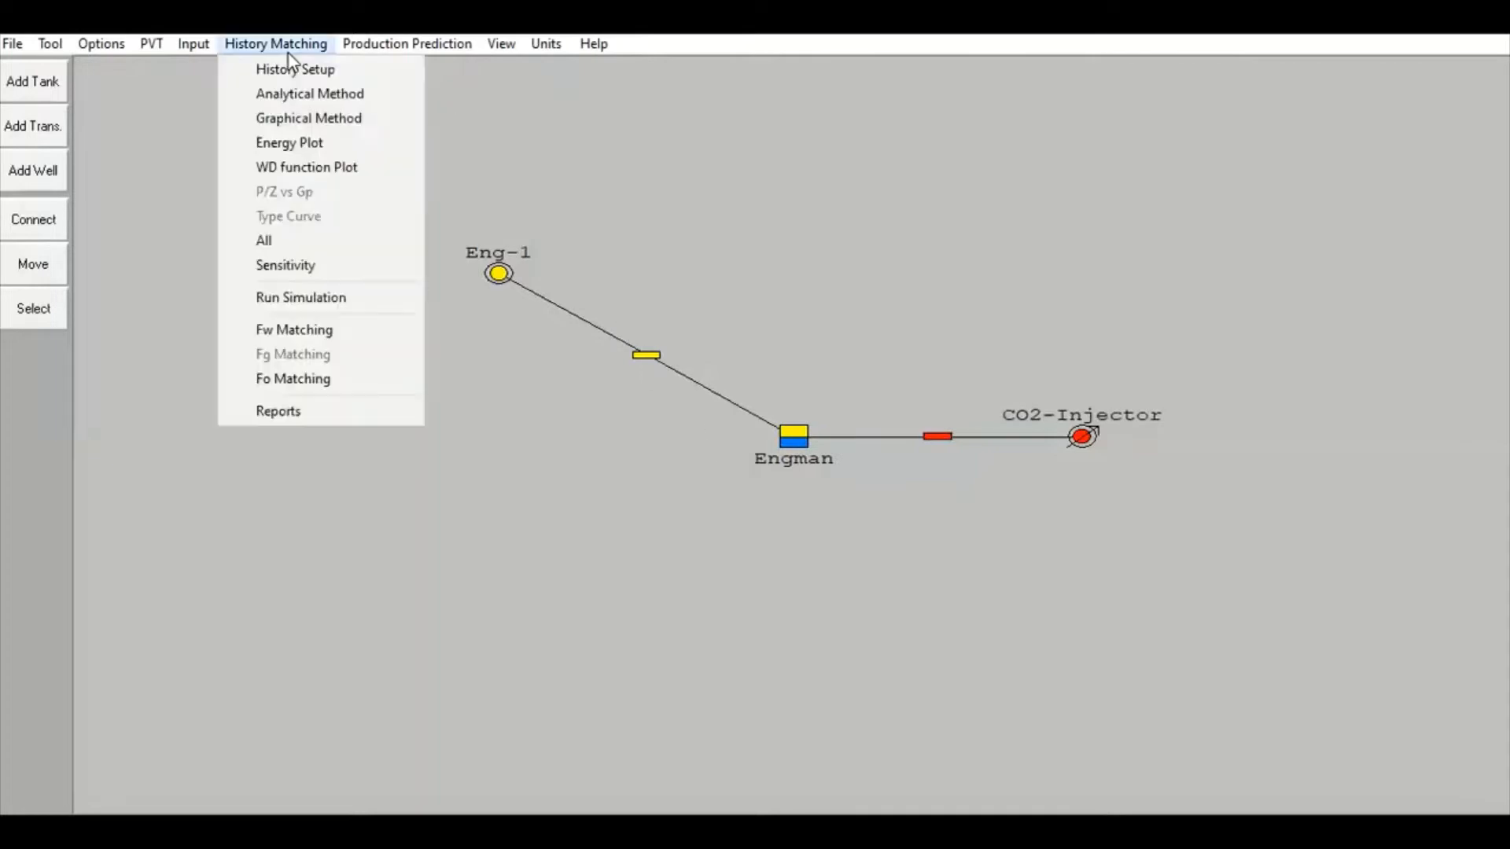
pyautogui.click(330, 143)
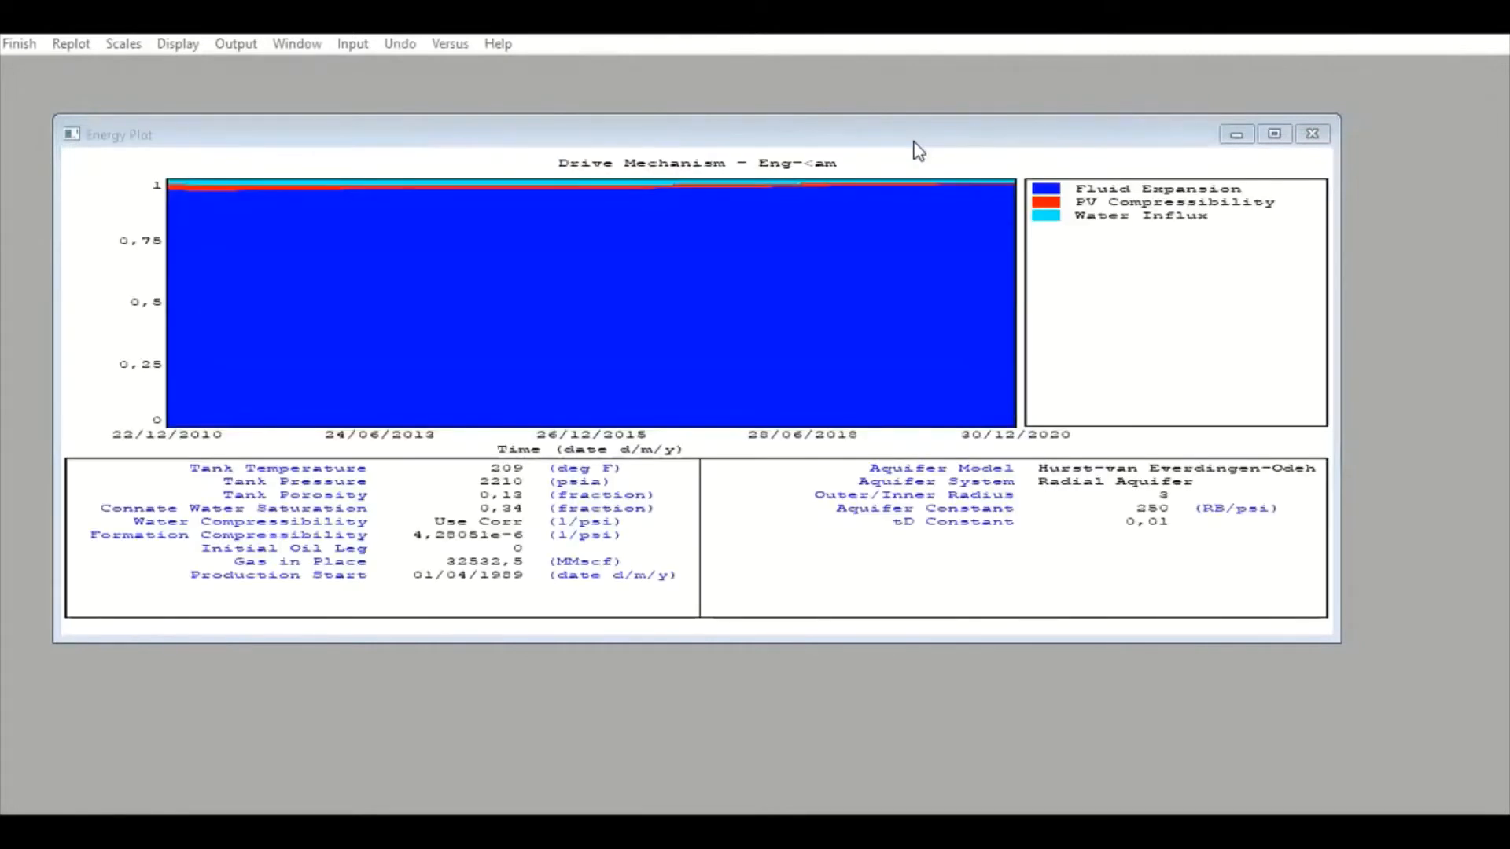
pyautogui.click(1274, 134)
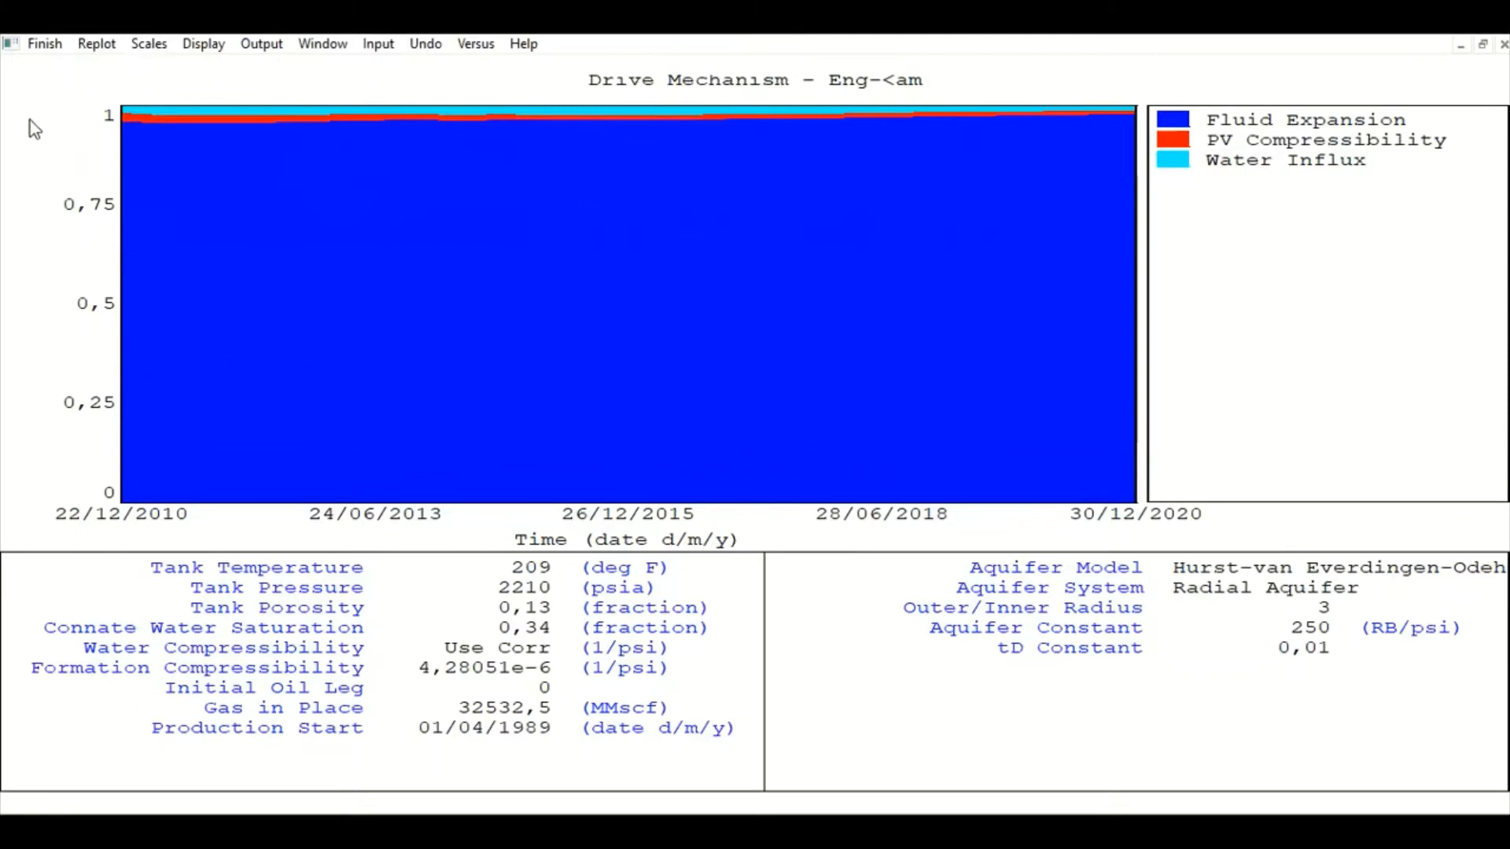
pyautogui.click(44, 44)
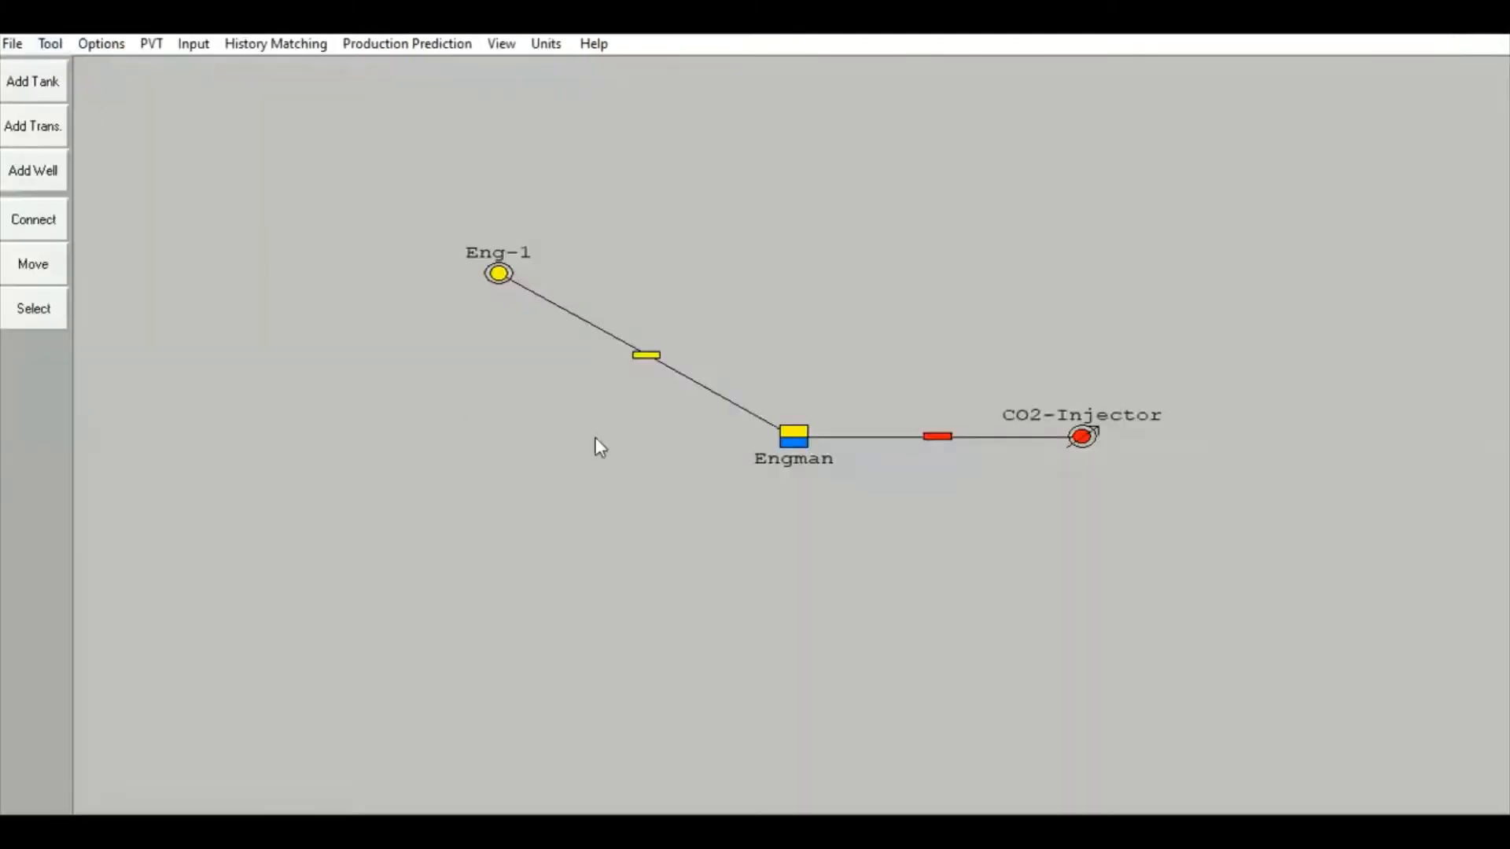
# - Examine the enlarged WD function Plot of Q(tD) versus tD for the radial aquifer
pyautogui.click(296, 49)
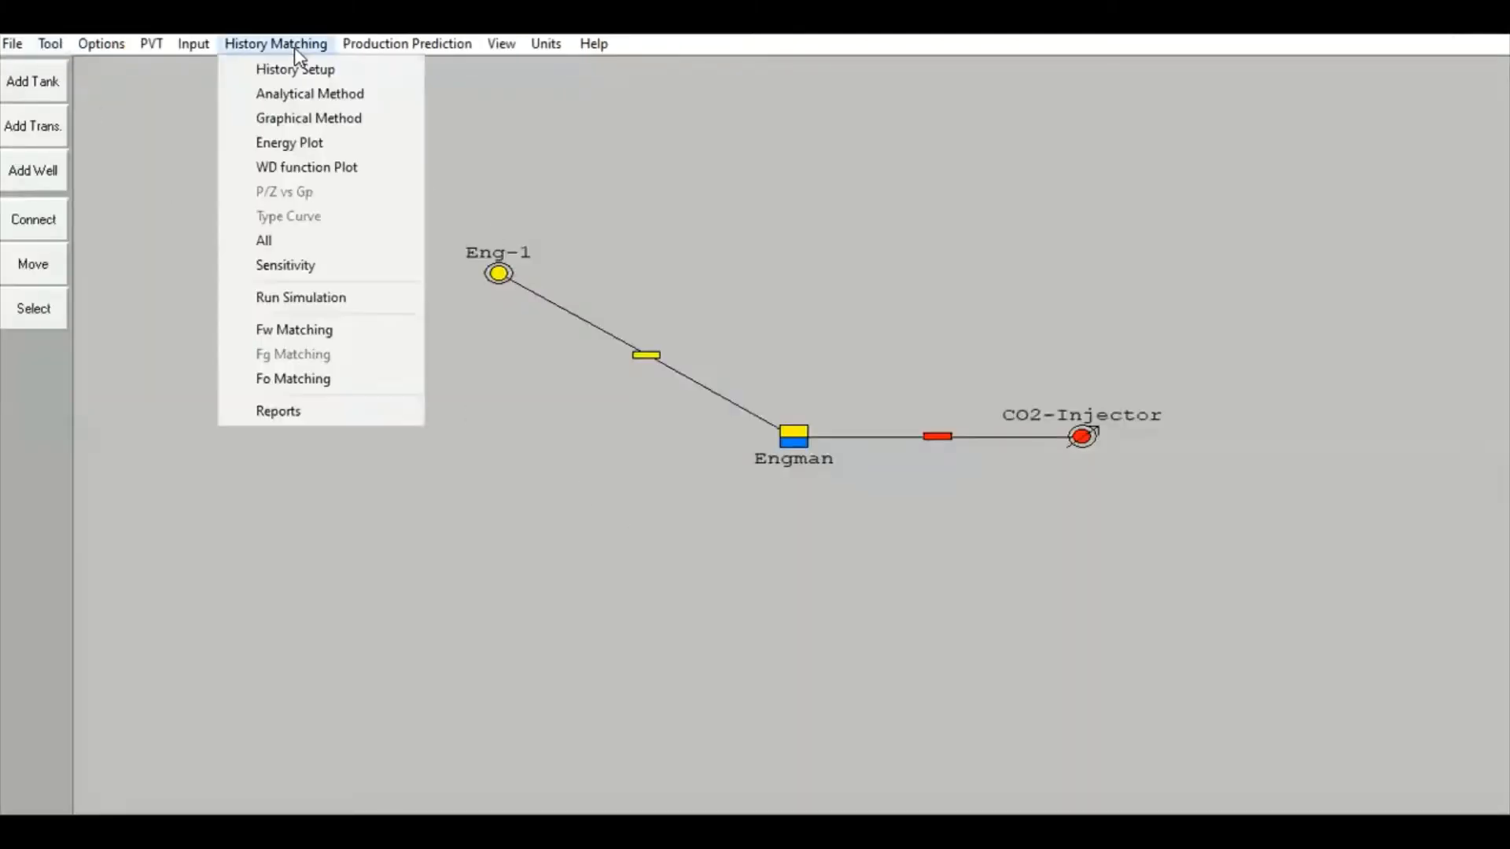
pyautogui.click(334, 169)
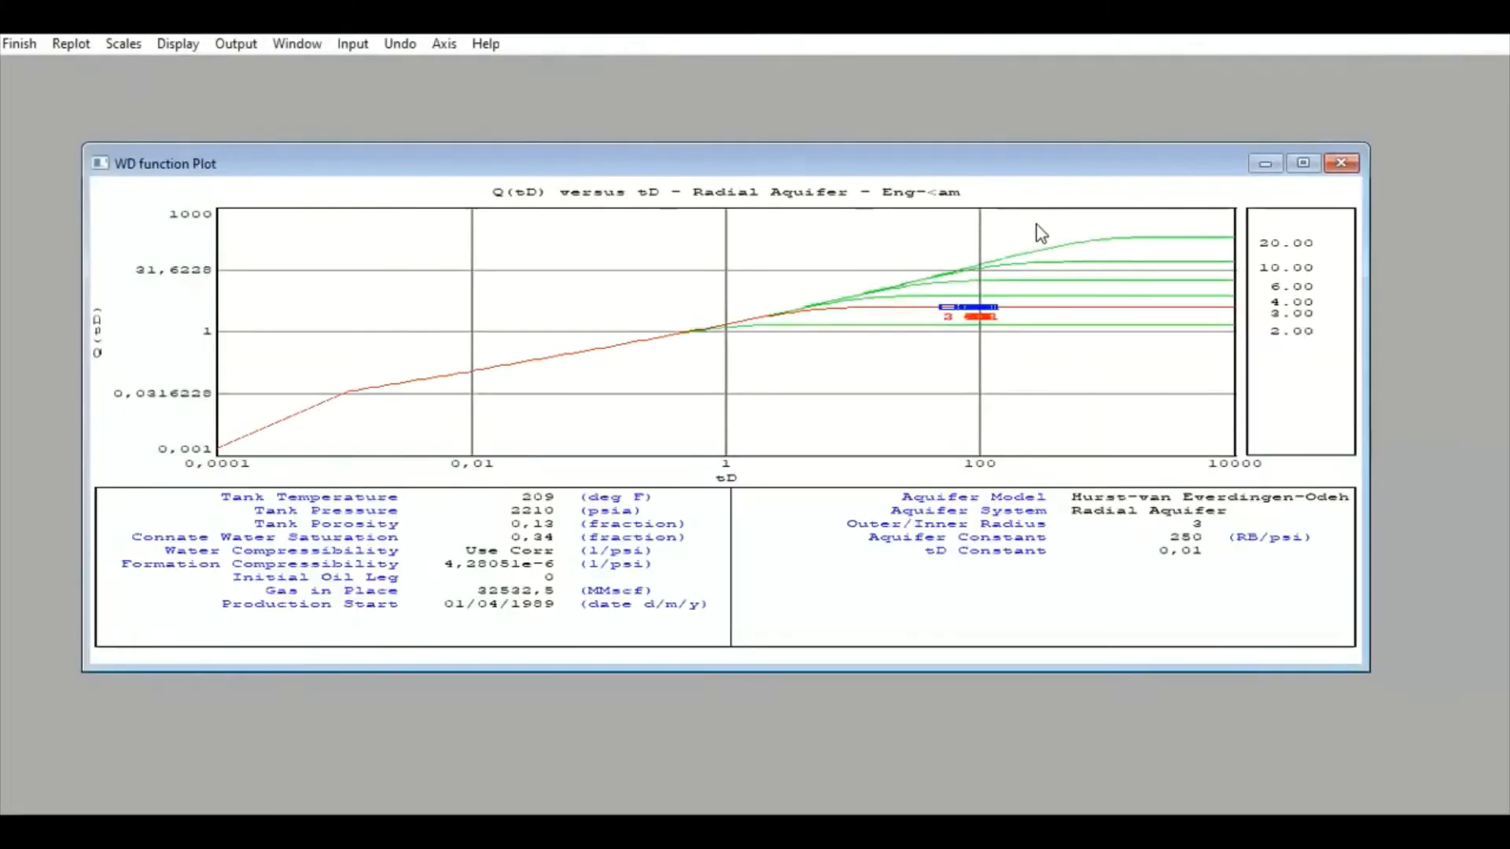
pyautogui.click(1303, 163)
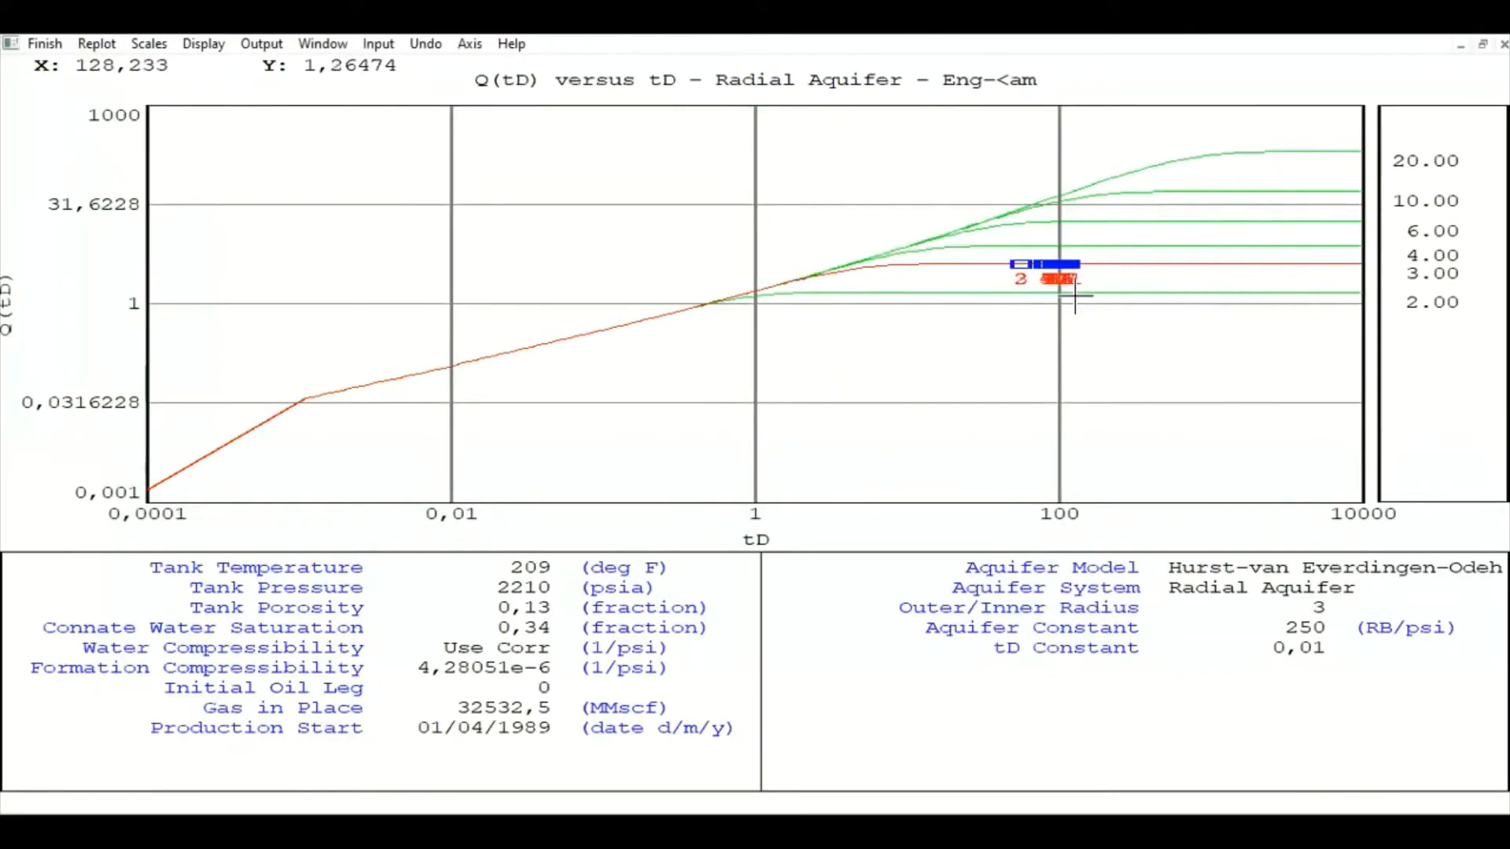
pyautogui.click(31, 46)
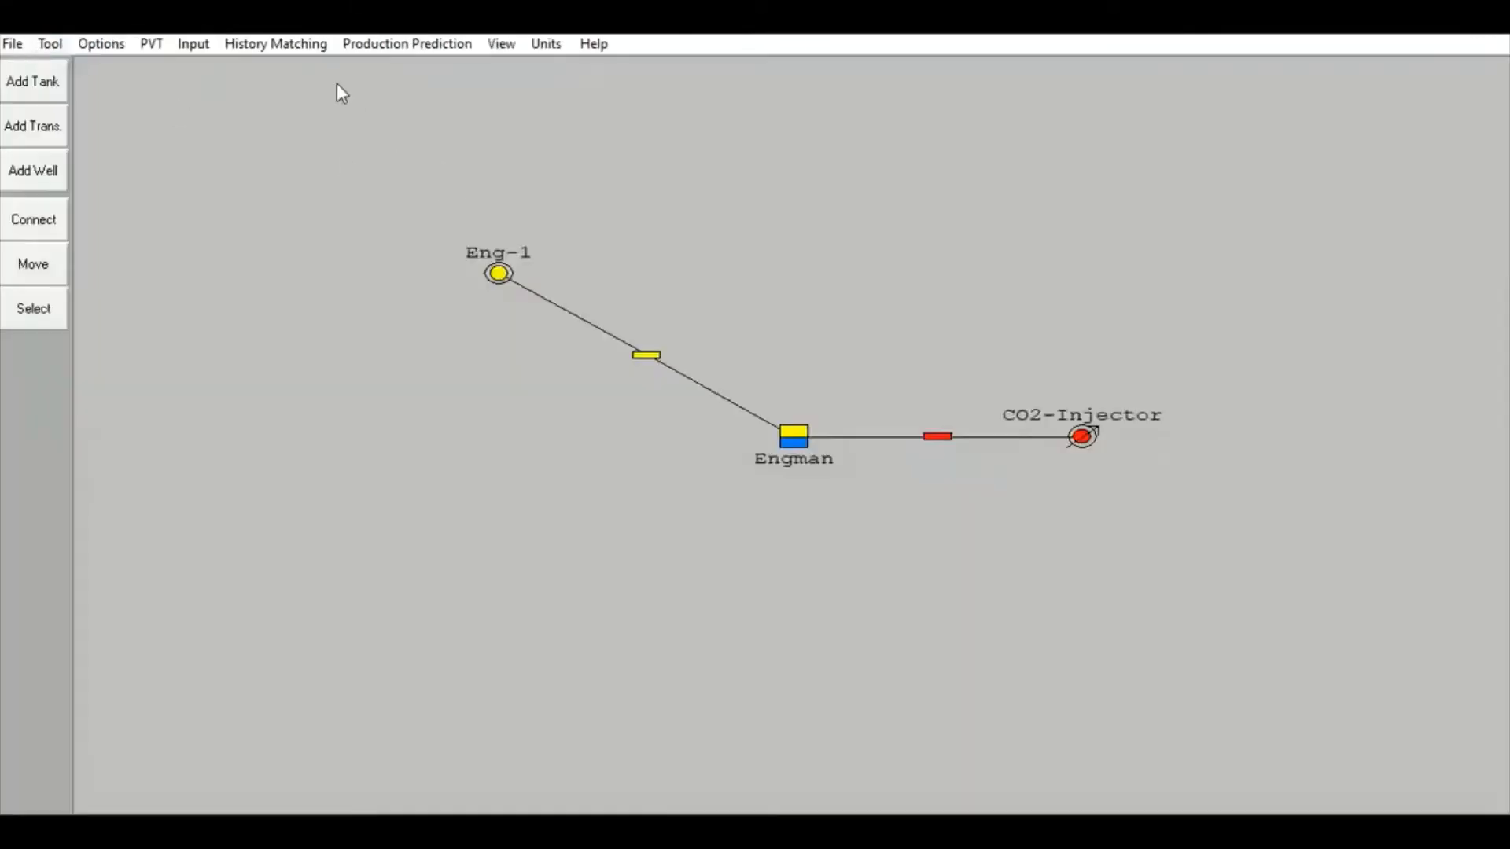
# - Review all history matching plots side by side
pyautogui.click(302, 45)
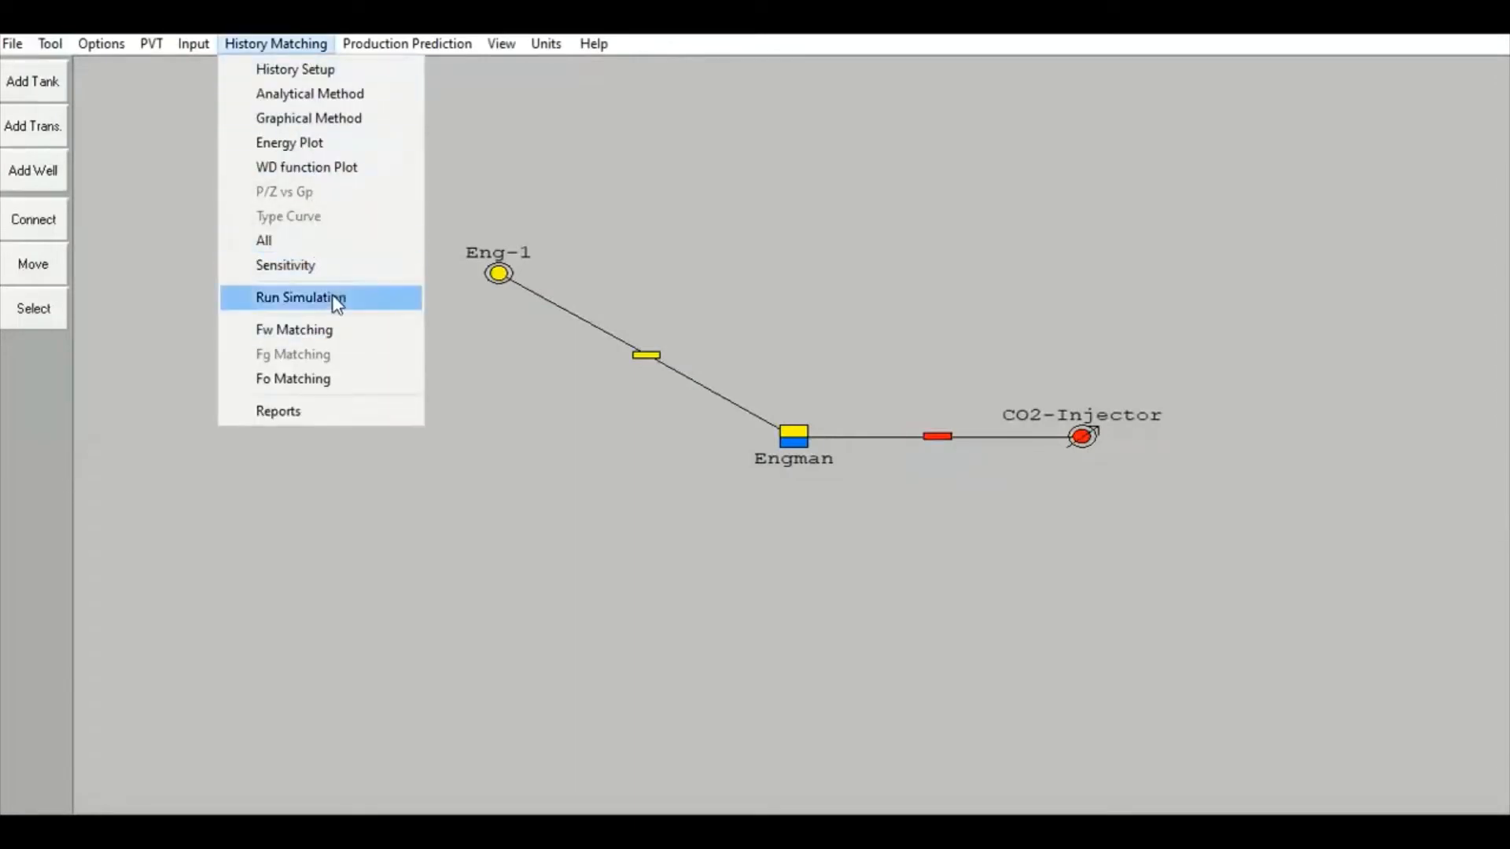
pyautogui.click(335, 247)
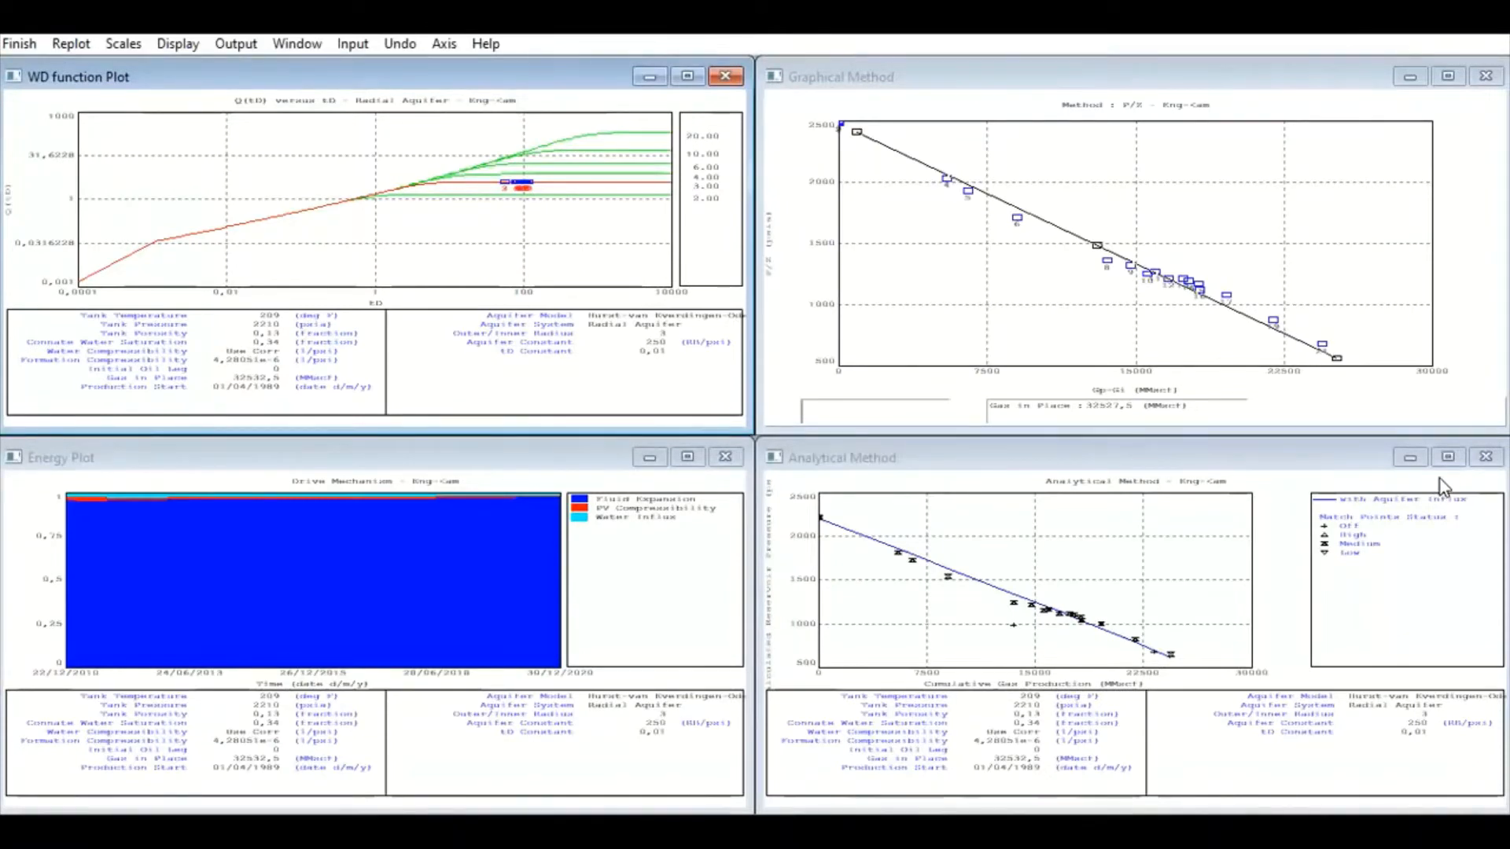
pyautogui.click(22, 43)
# - Run the history simulation and calculate the tank results for the production history
pyautogui.click(290, 47)
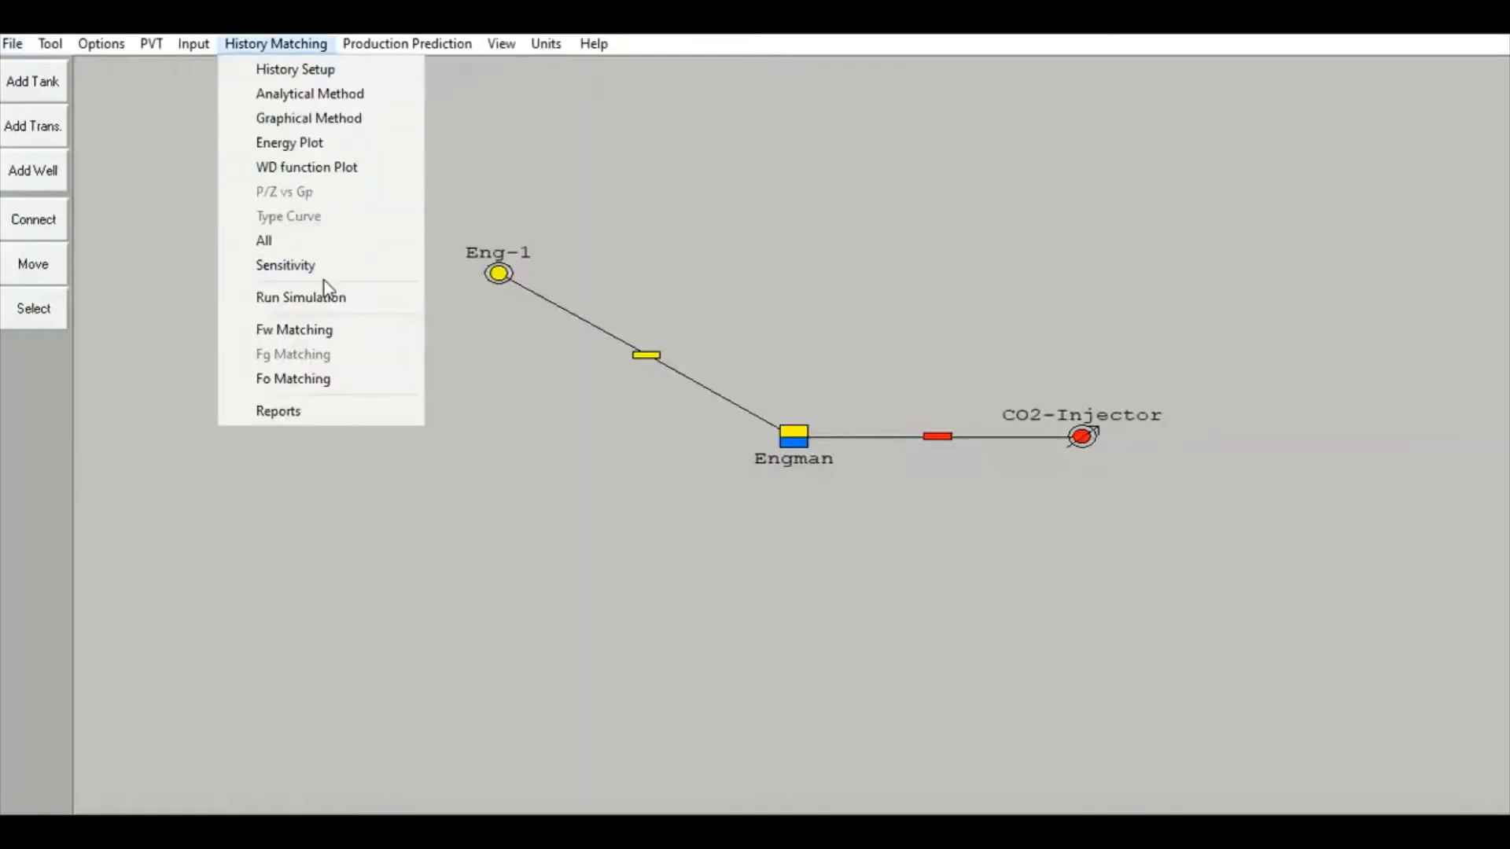
pyautogui.click(336, 307)
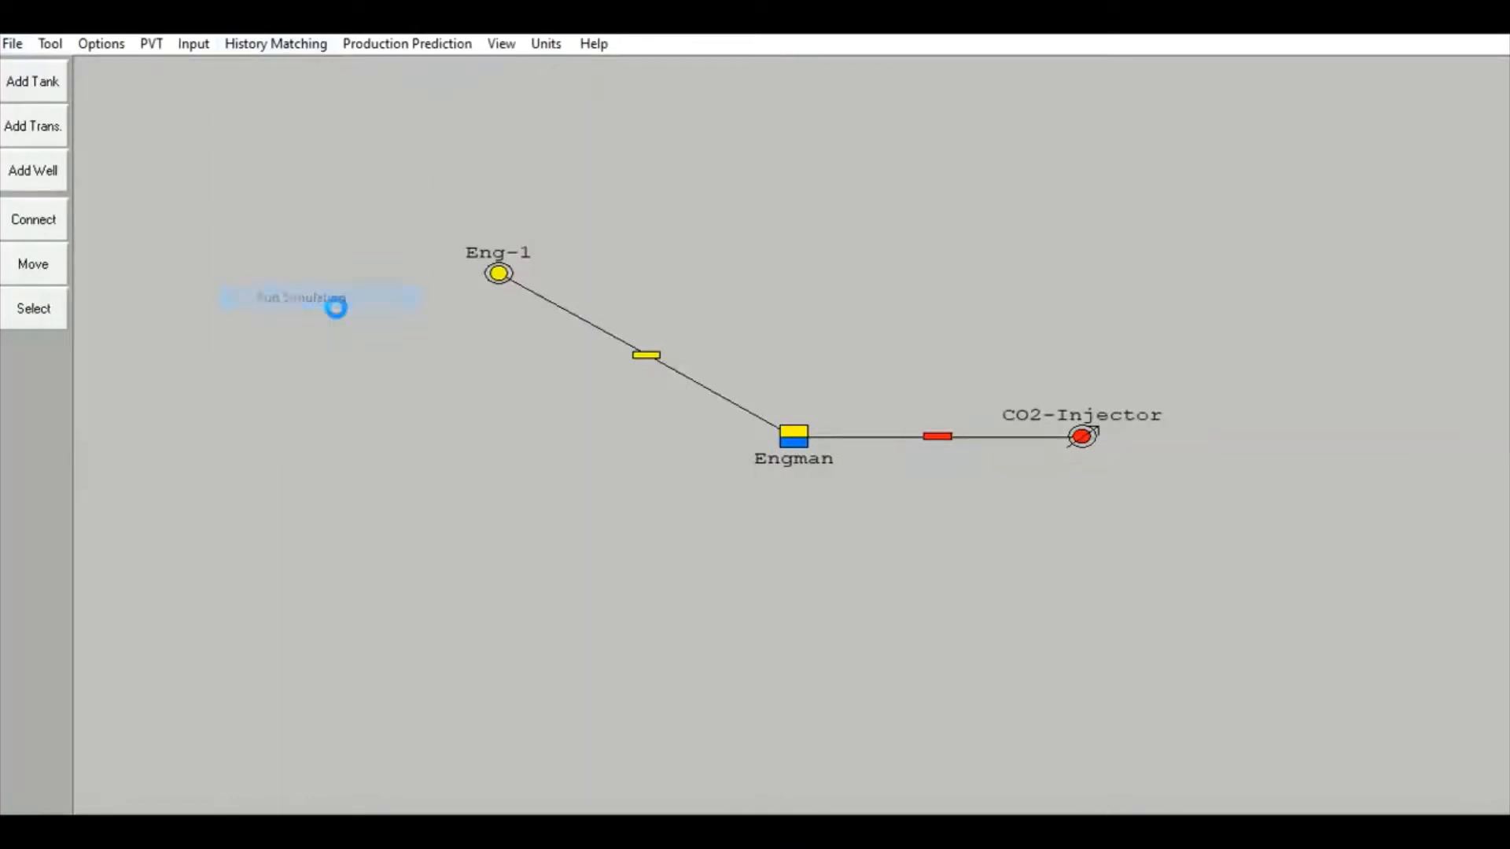
pyautogui.click(664, 123)
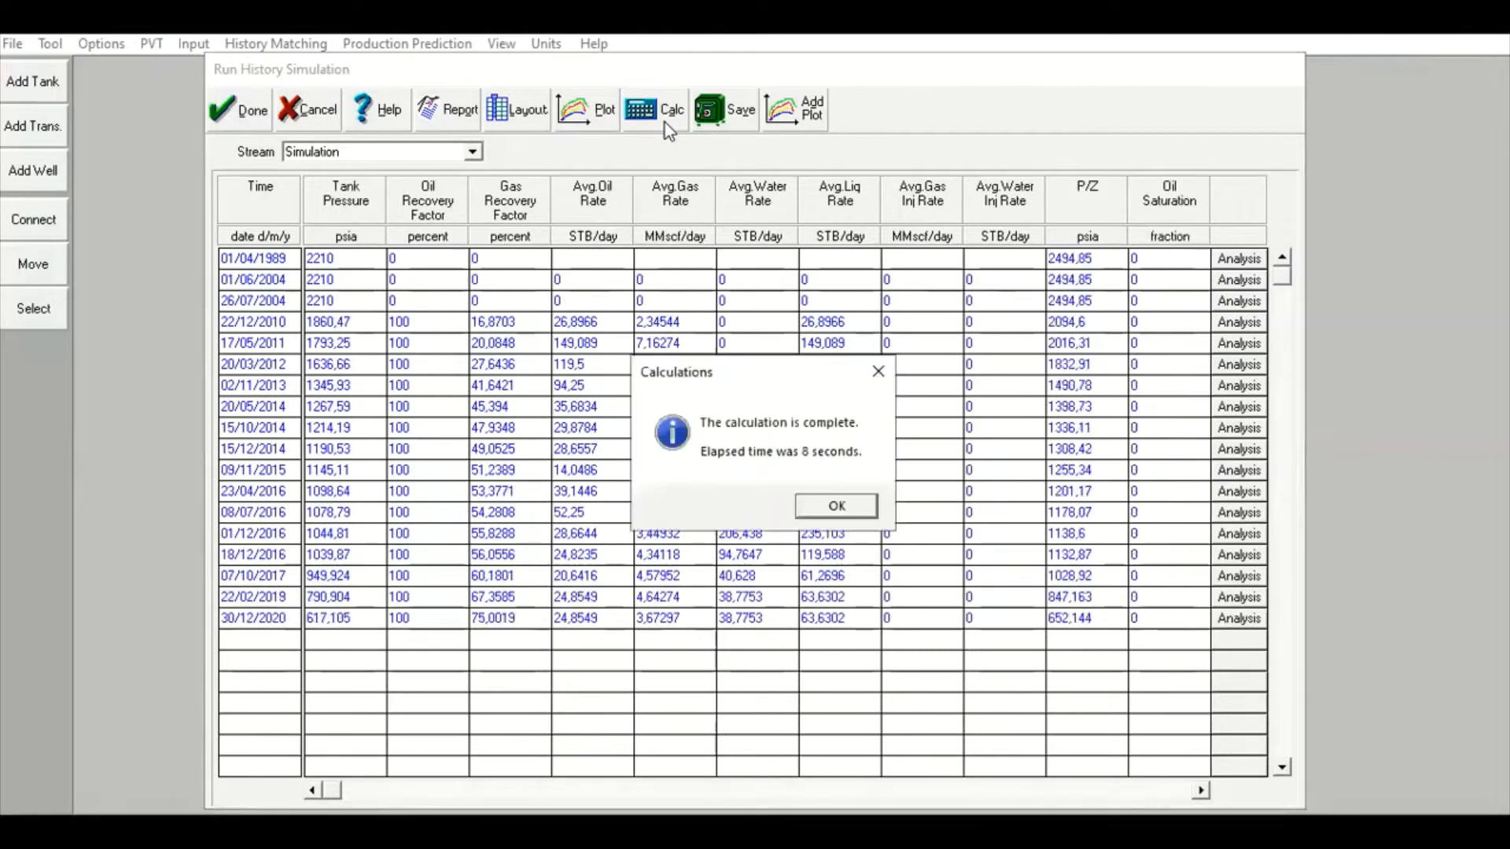
pyautogui.click(843, 517)
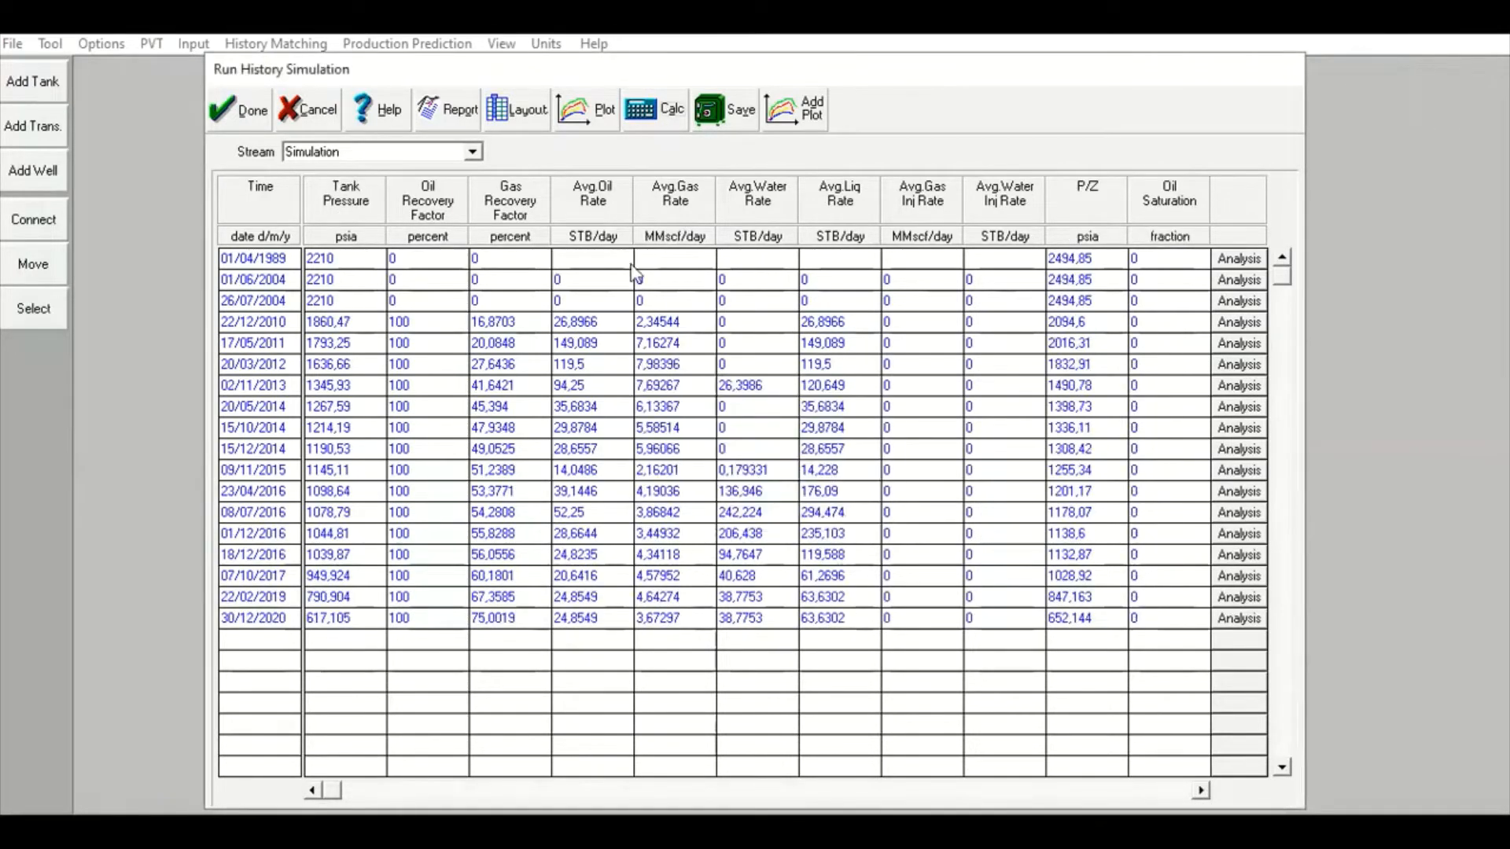
# - Plot the history simulation results to compare historical and simulated tank pressure over time
pyautogui.click(595, 119)
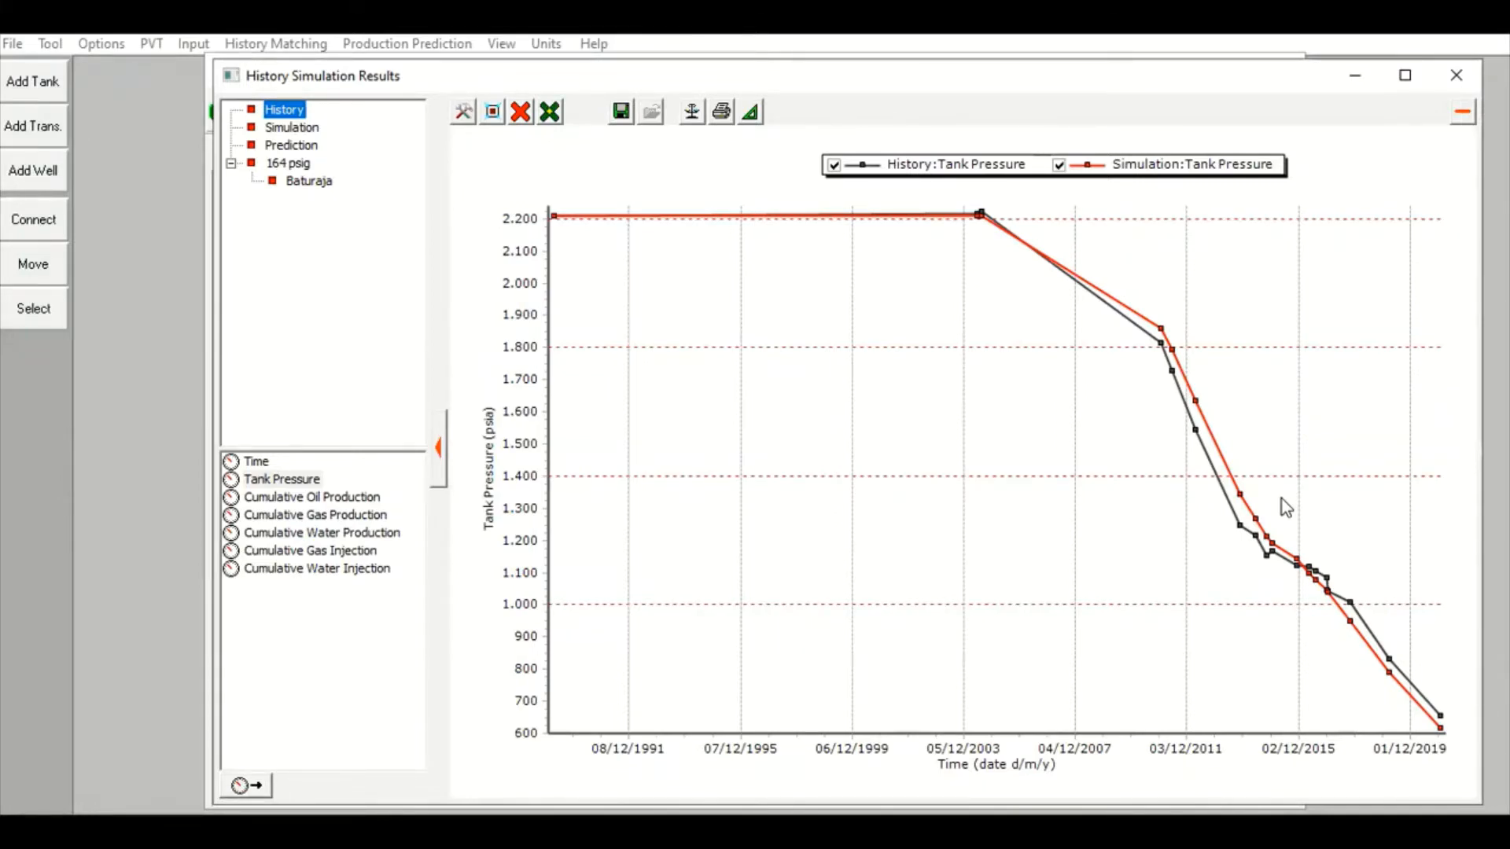
pyautogui.click(277, 129)
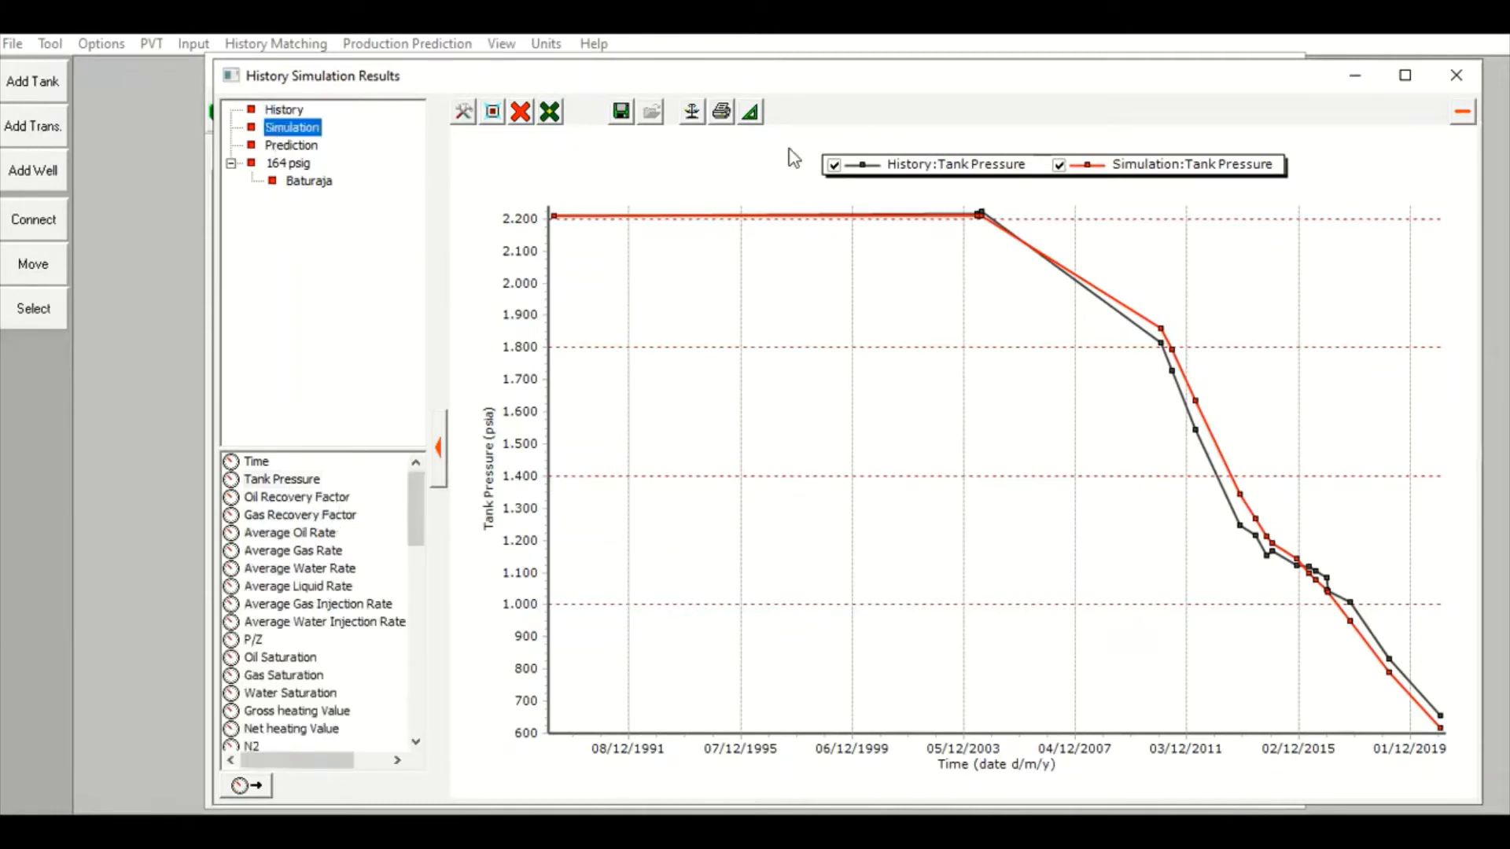
pyautogui.click(289, 481)
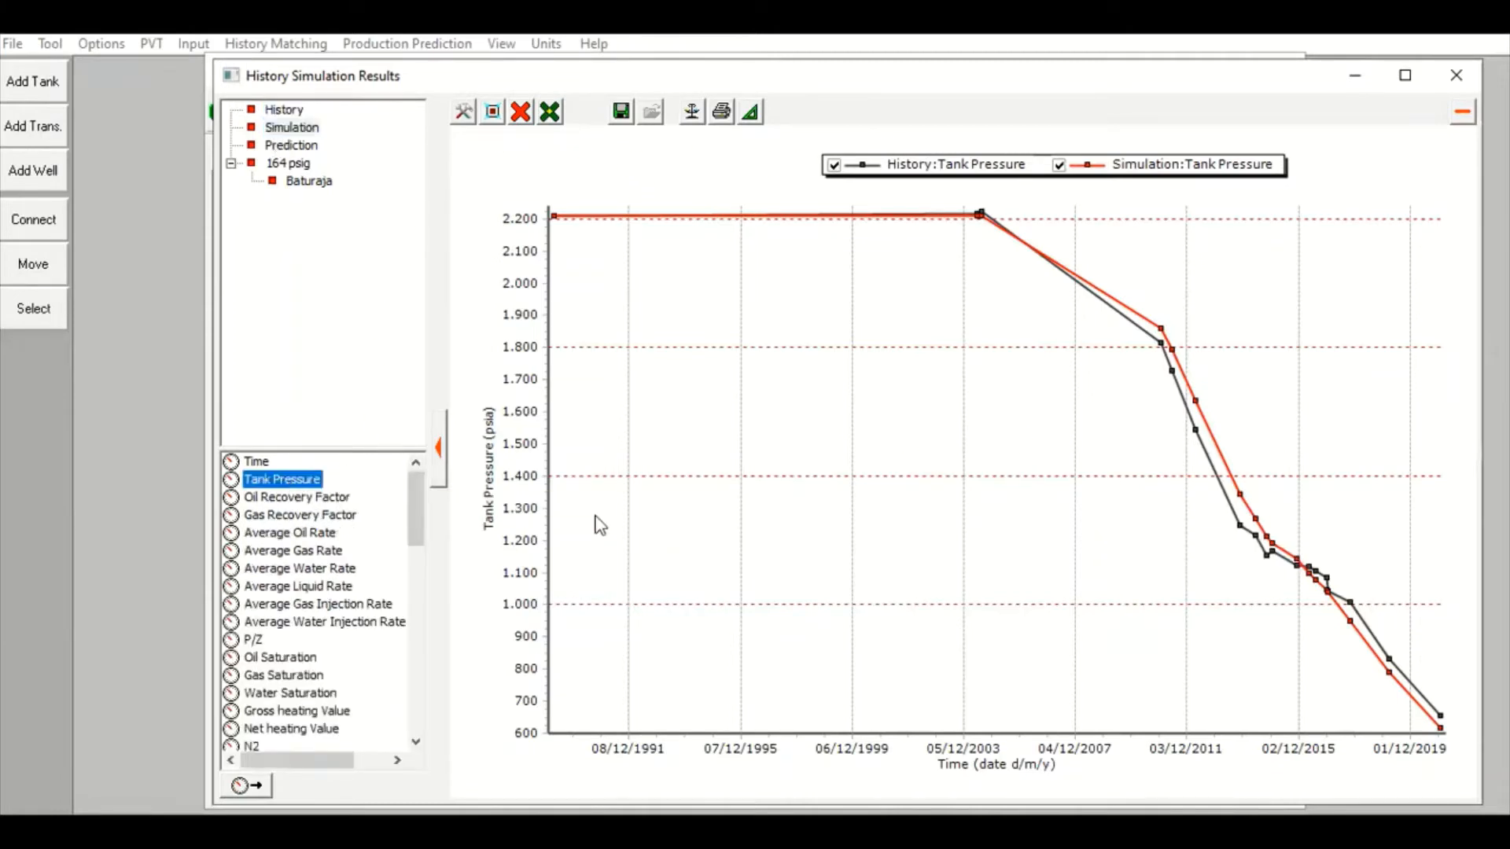
# - Replace the tank pressure curves with the simulated oil recovery factor, gas recovery factor and average oil rate
pyautogui.click(520, 111)
pyautogui.click(558, 174)
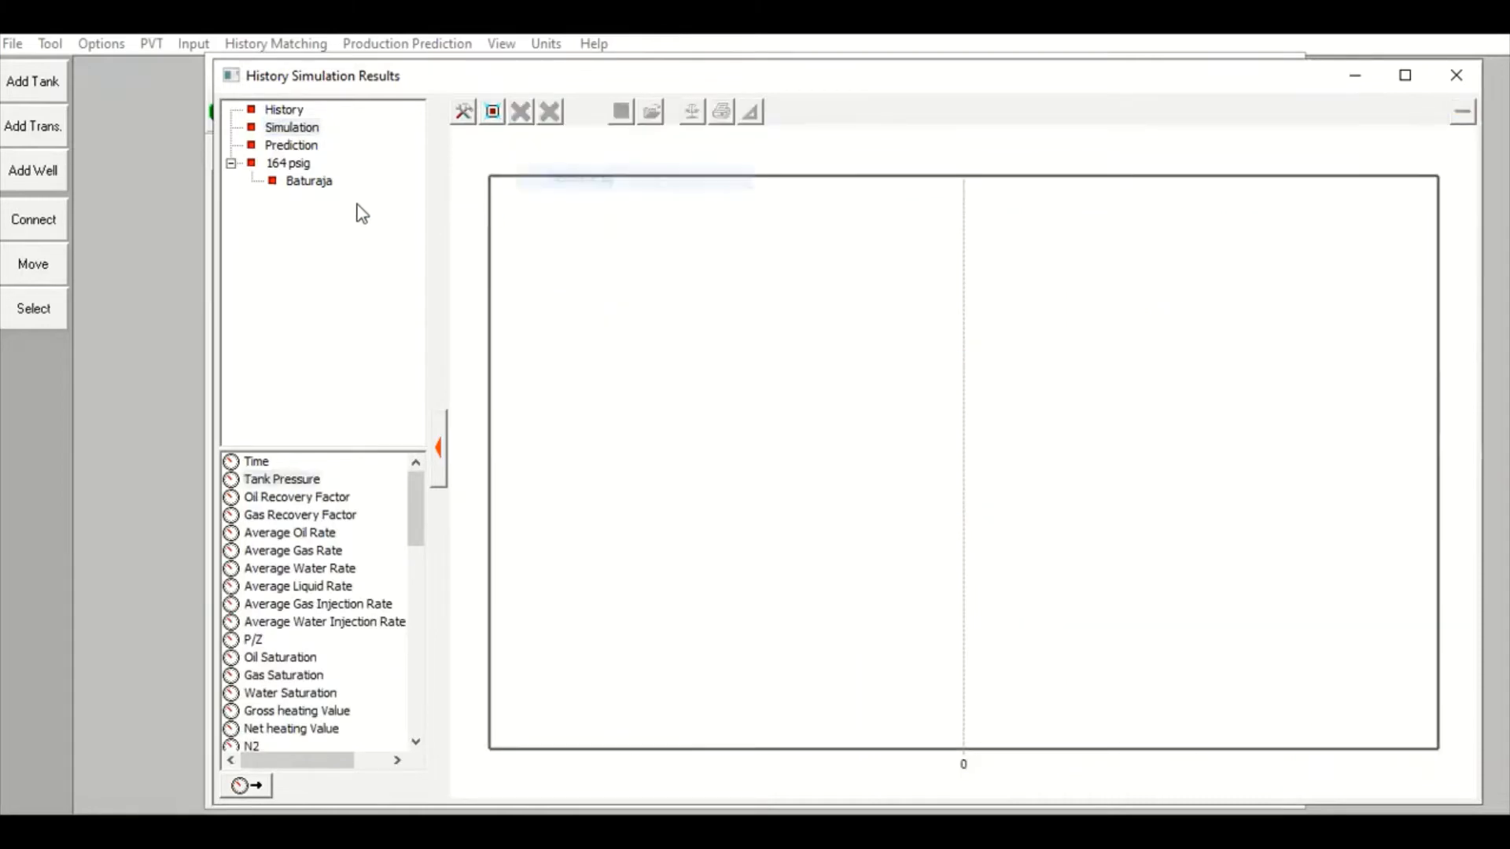
pyautogui.doubleClick(328, 504)
pyautogui.doubleClick(324, 516)
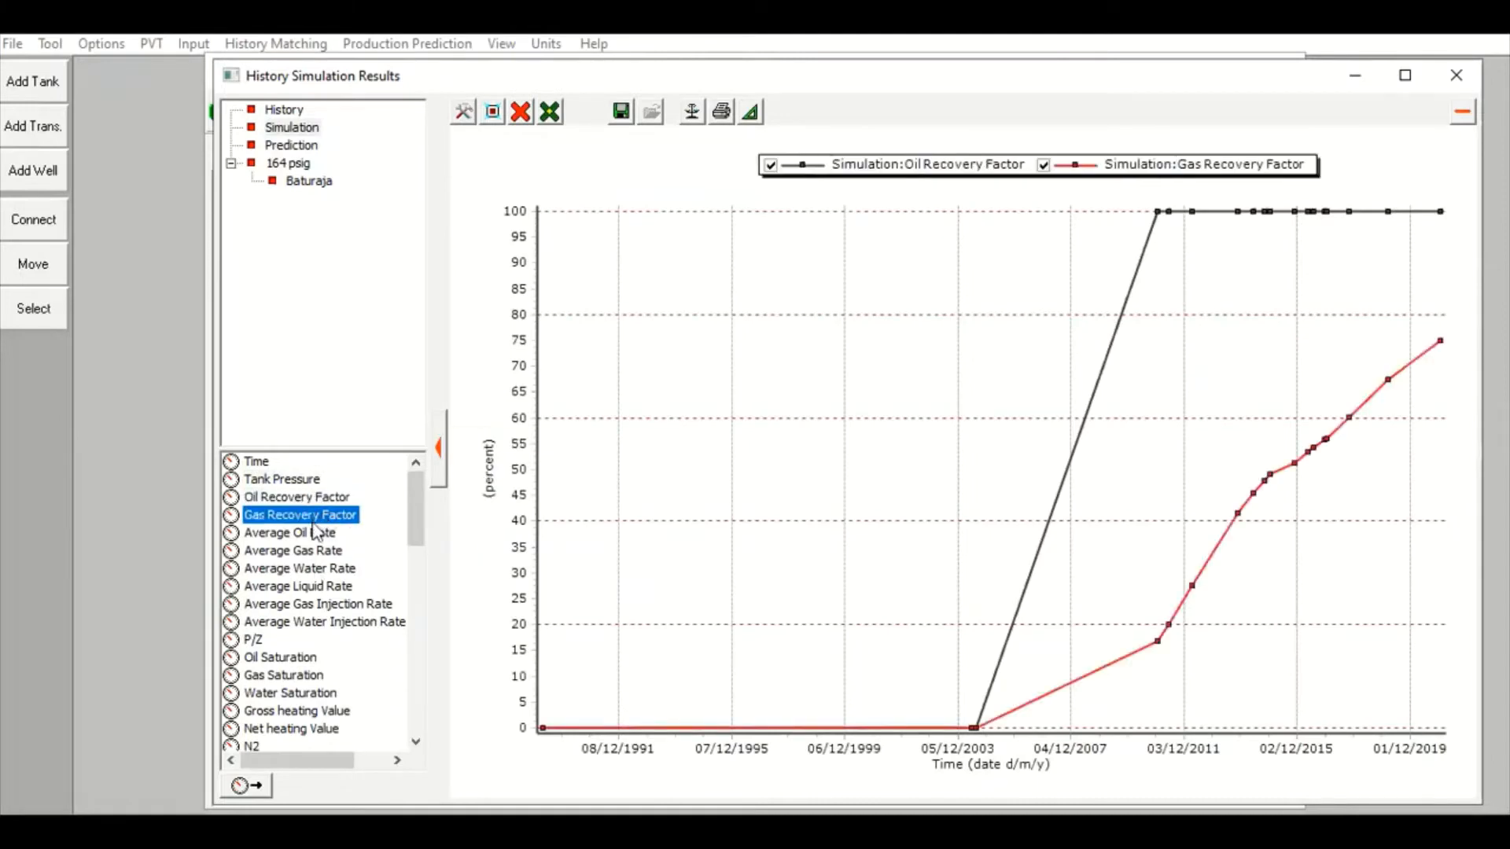
pyautogui.doubleClick(312, 535)
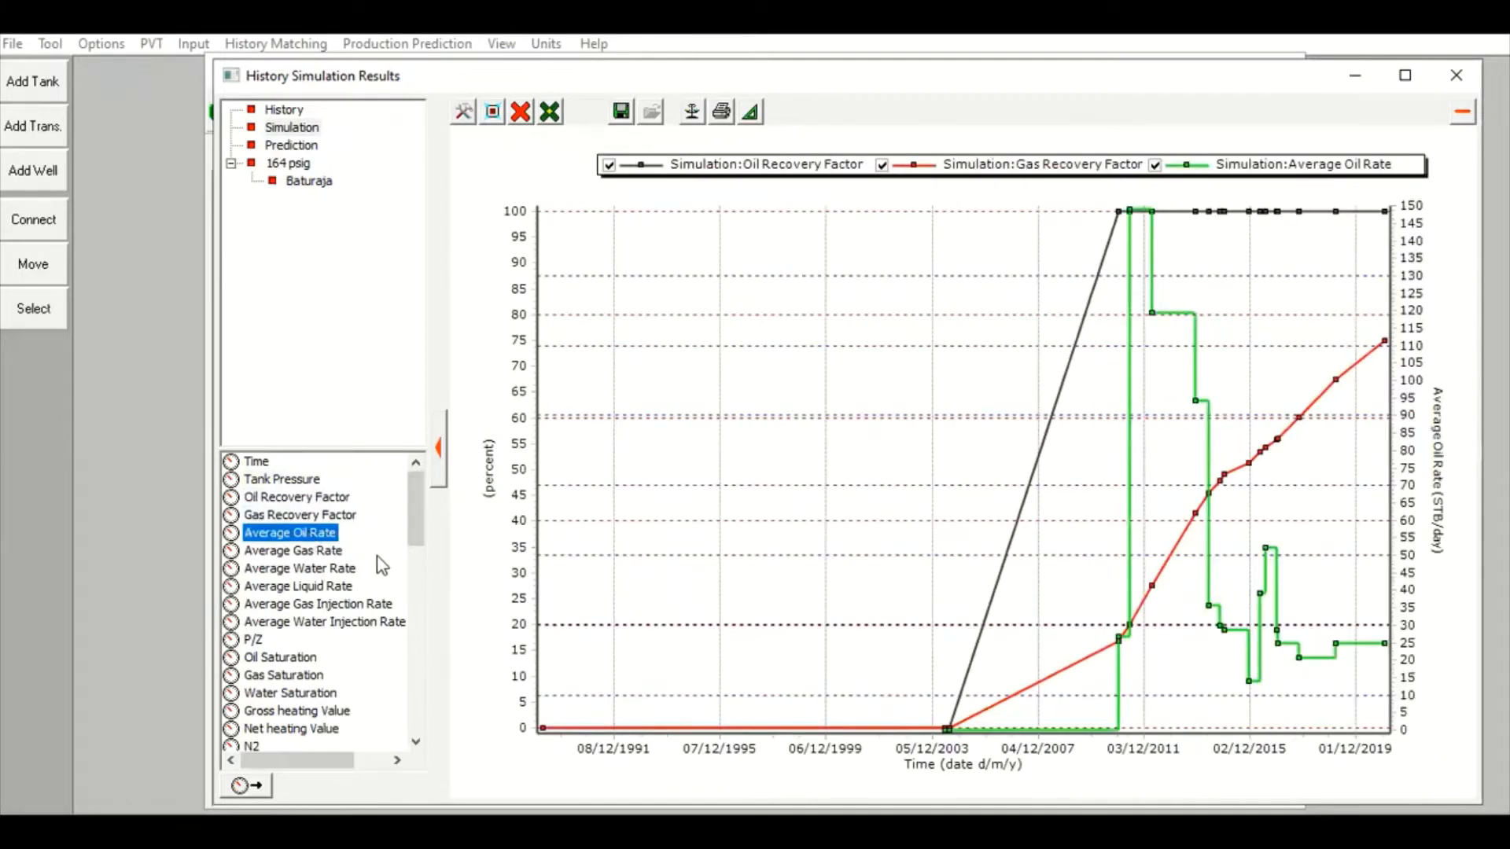
pyautogui.doubleClick(324, 552)
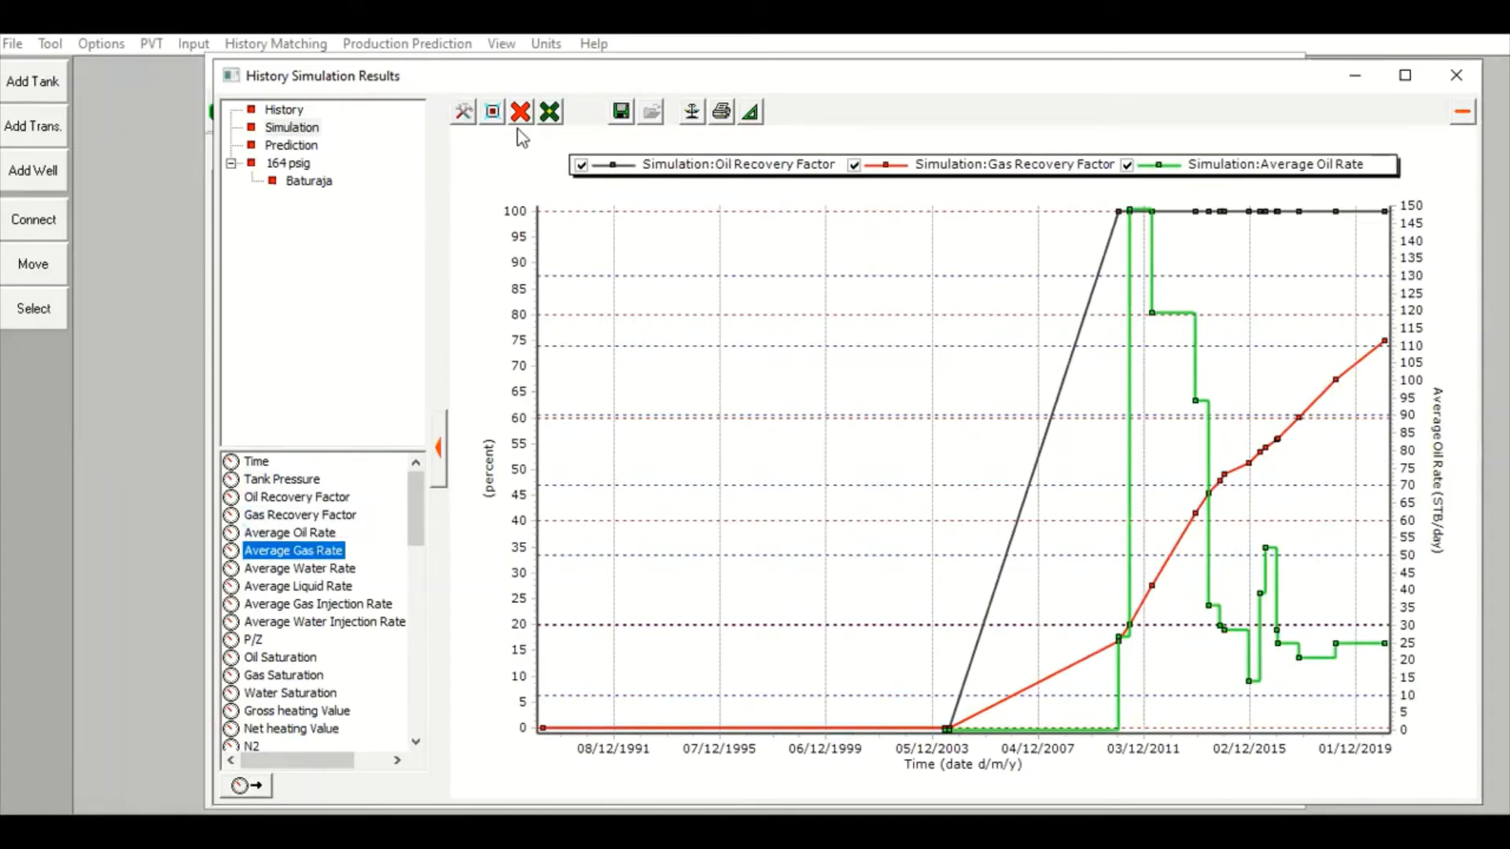
# - Clear the plot and compare the simulated average oil, water and gas rates
pyautogui.click(520, 112)
pyautogui.click(571, 219)
pyautogui.doubleClick(327, 532)
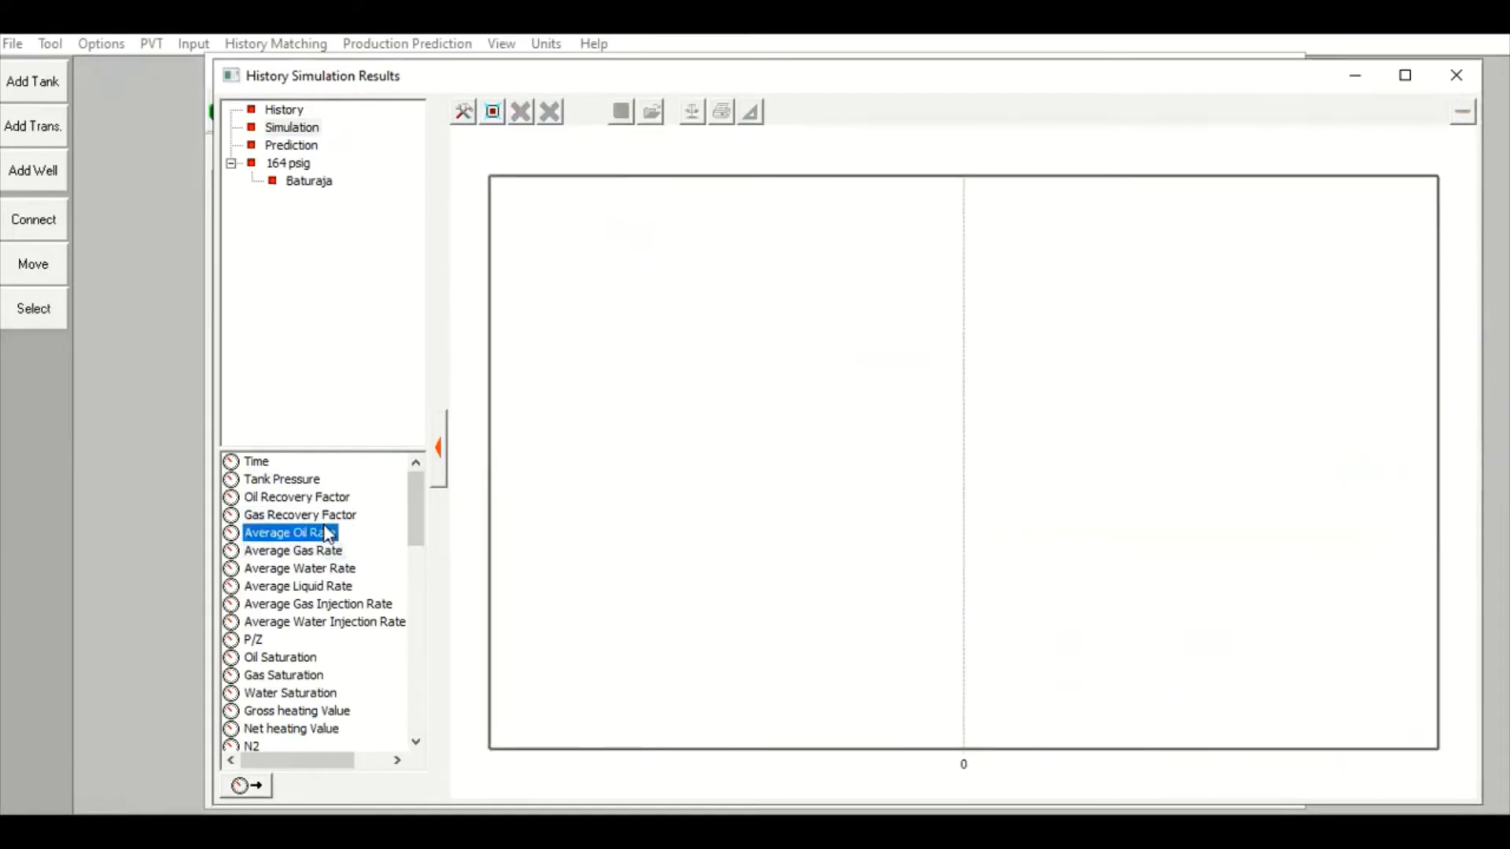
pyautogui.doubleClick(331, 570)
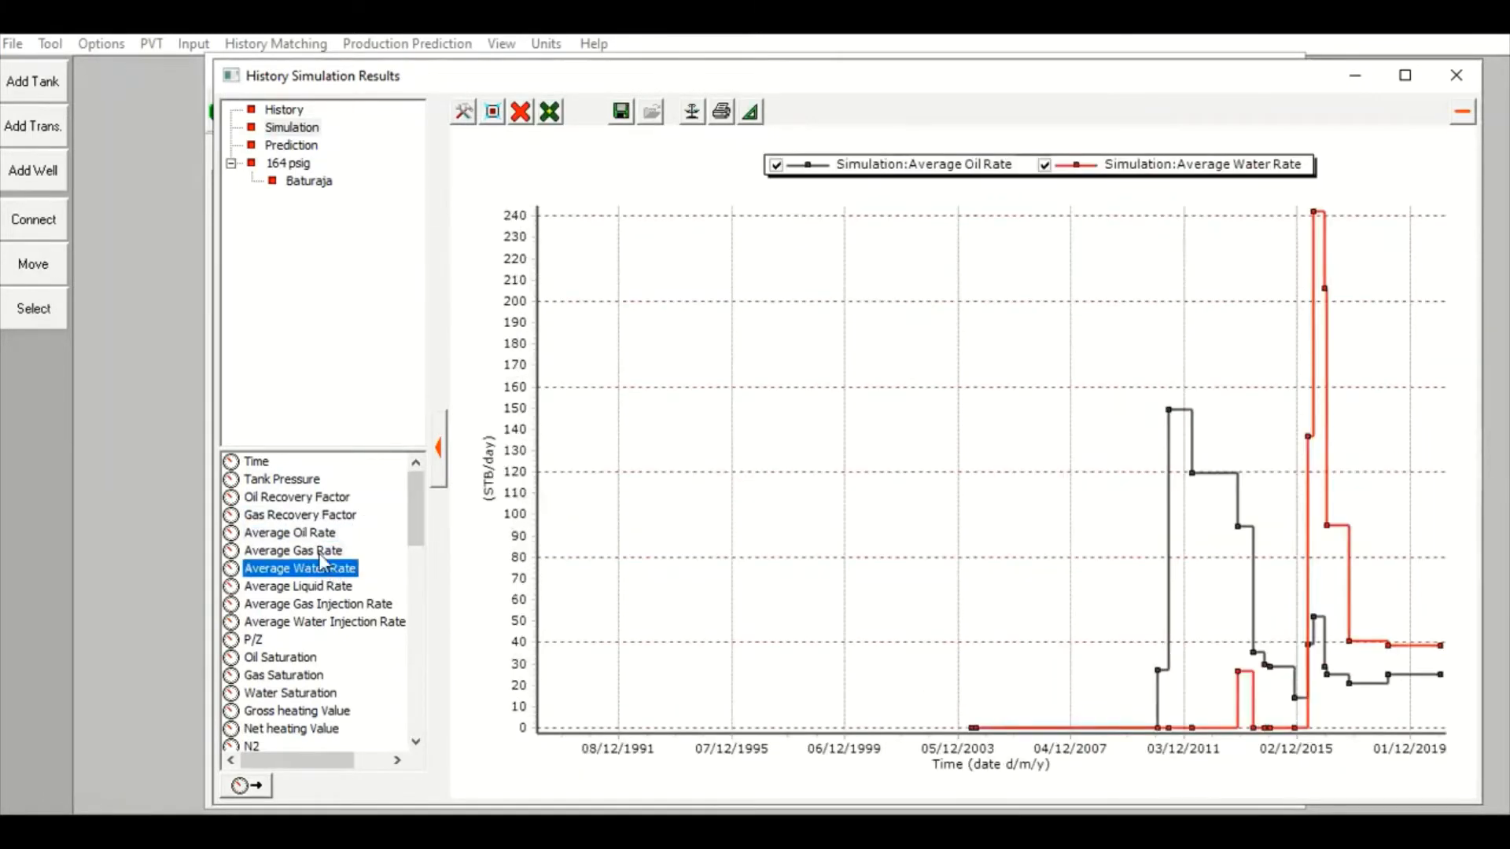
pyautogui.doubleClick(326, 552)
# - Replace the rate curves with the simulated P/Z and Aquifer Influx to examine them over time
pyautogui.click(519, 113)
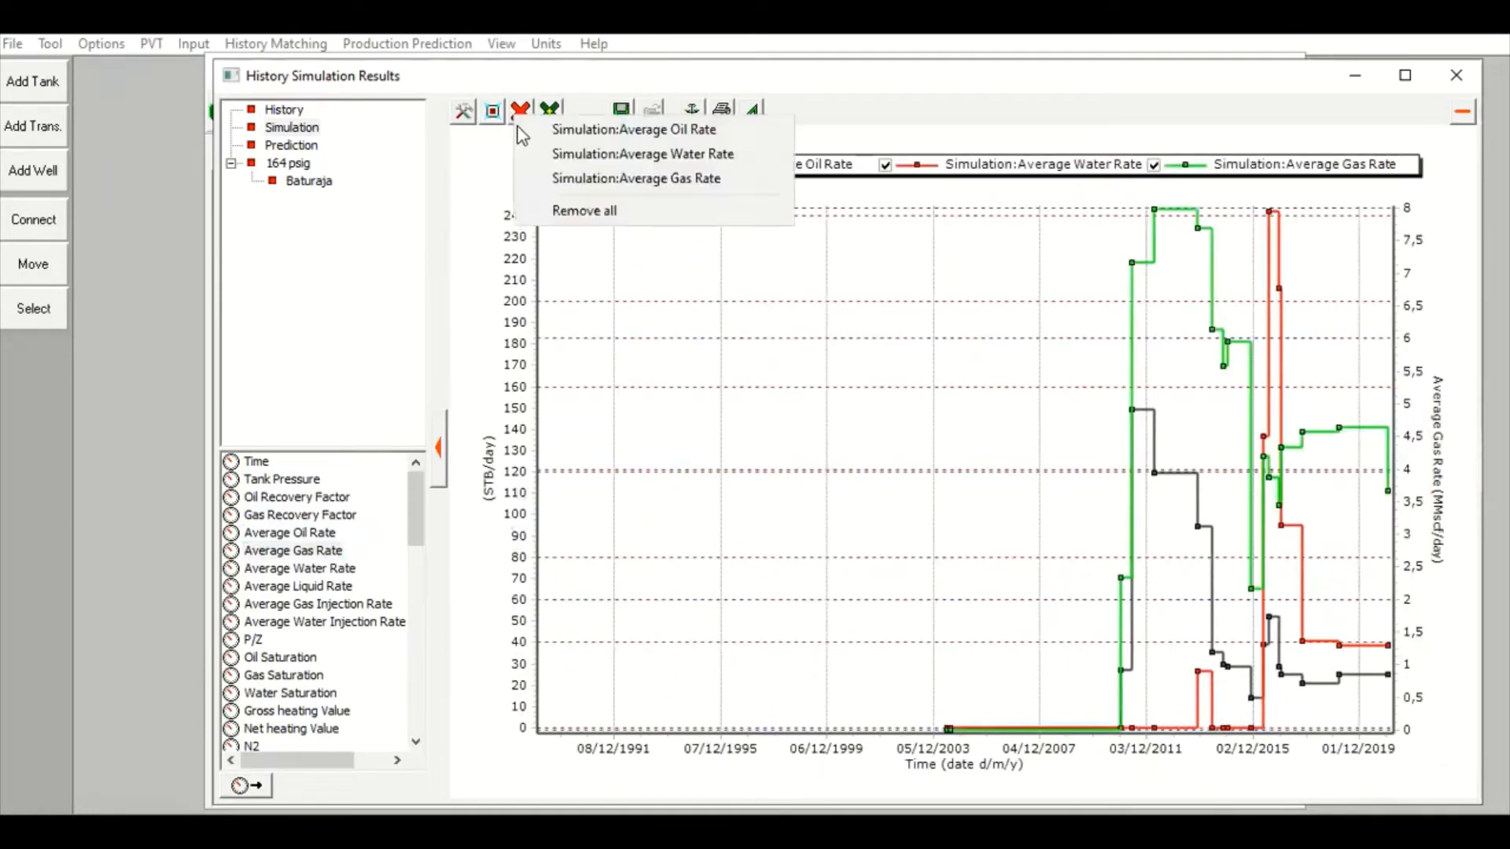
pyautogui.click(546, 213)
pyautogui.click(282, 640)
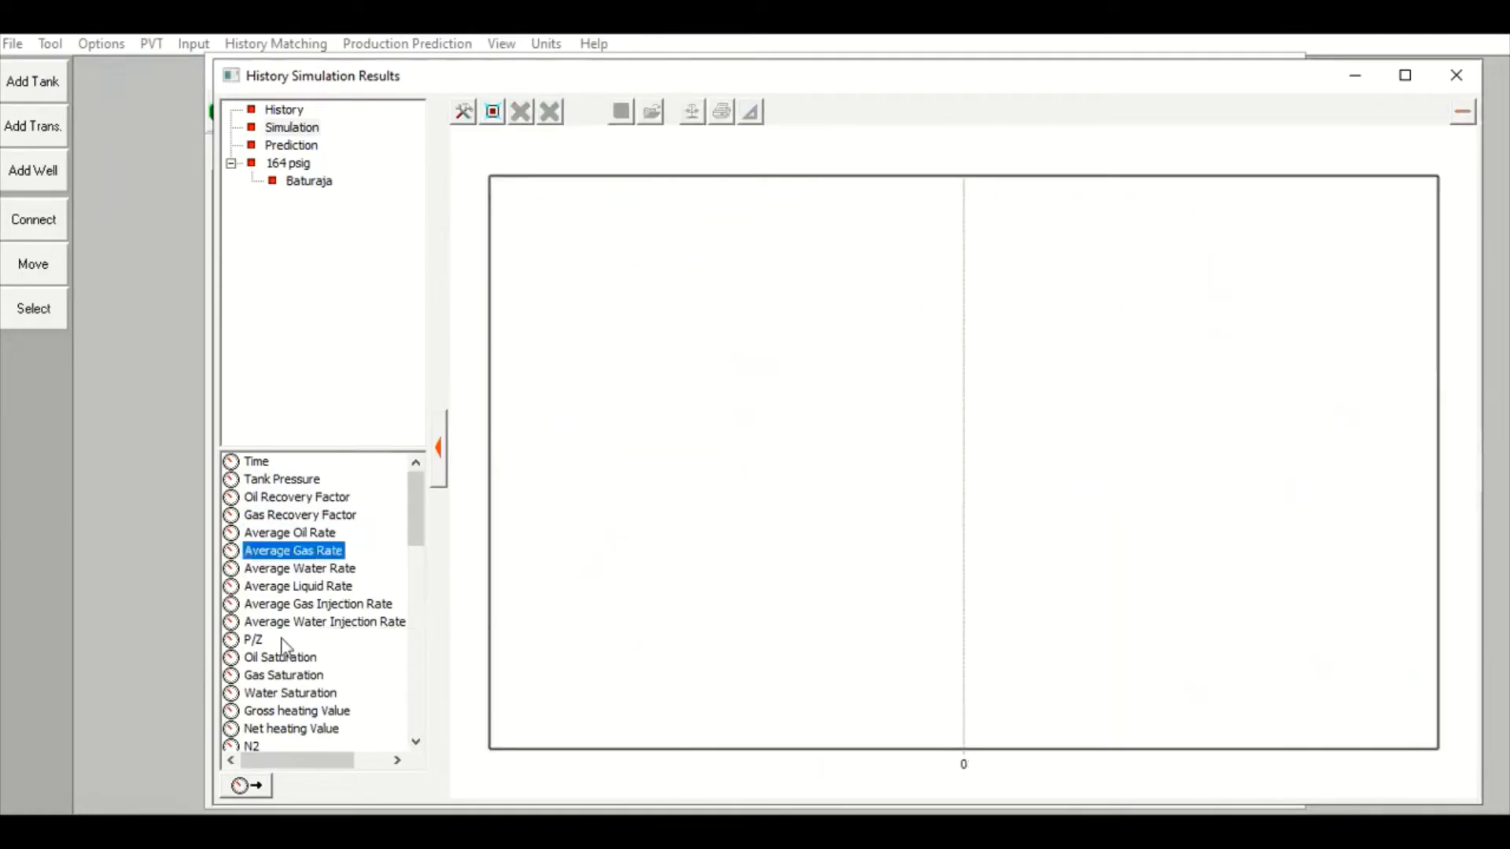
pyautogui.click(291, 129)
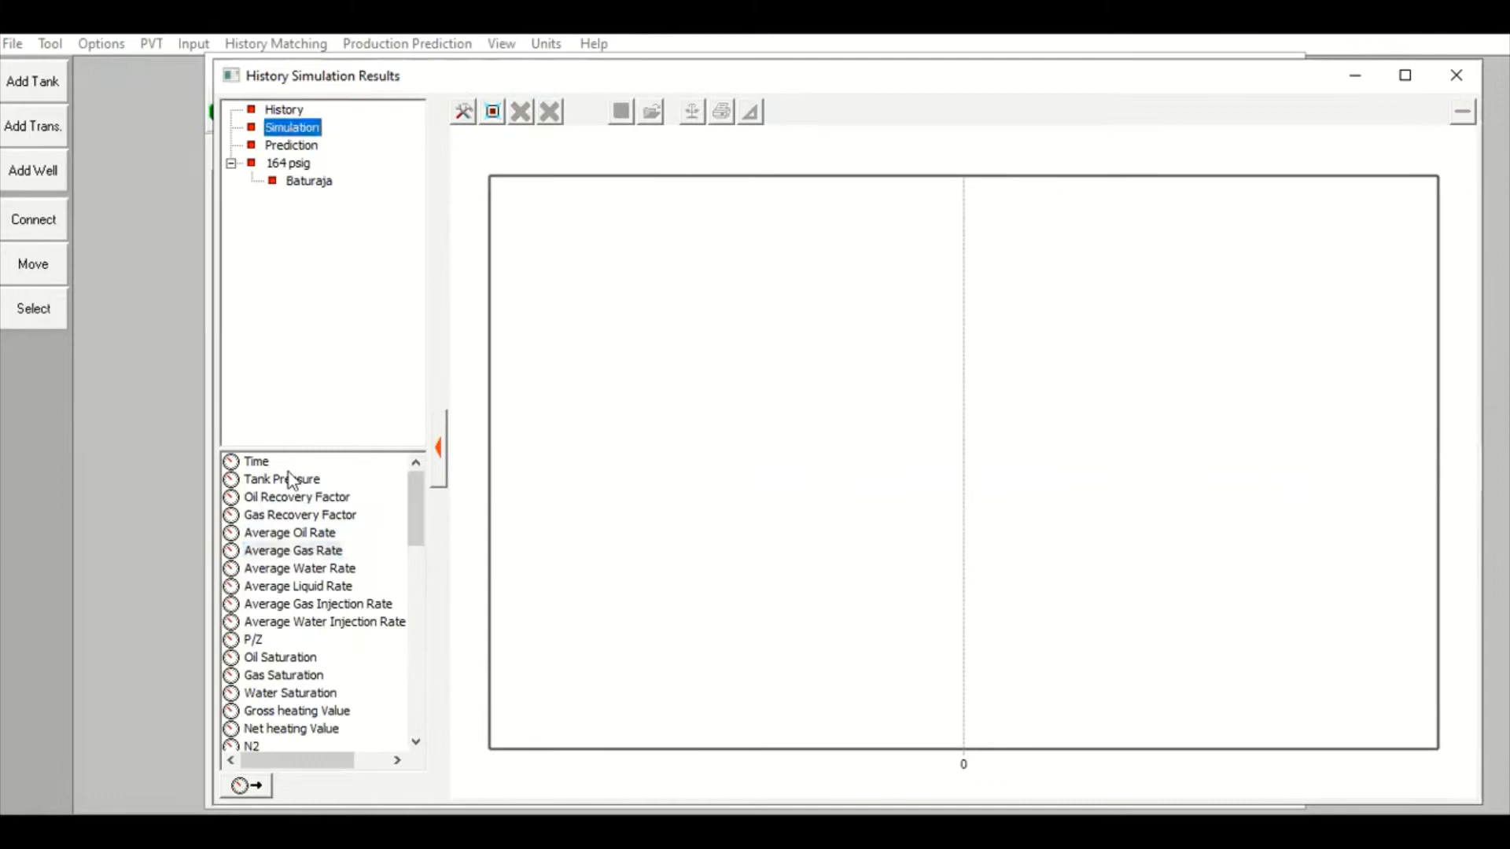
pyautogui.doubleClick(255, 641)
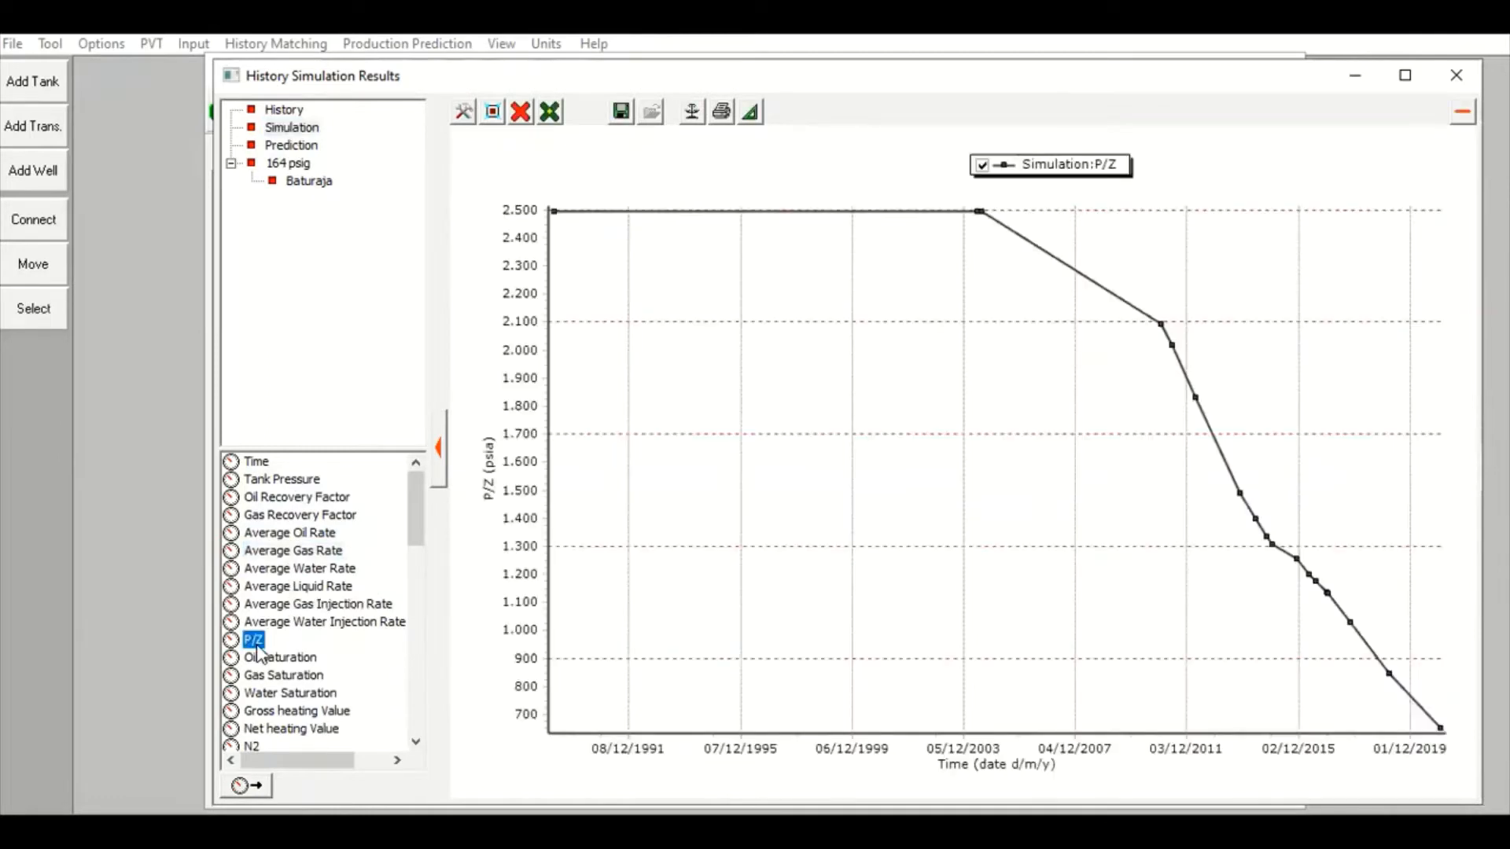
pyautogui.scroll(-5, 260, 653)
pyautogui.scroll(-6, 309, 562)
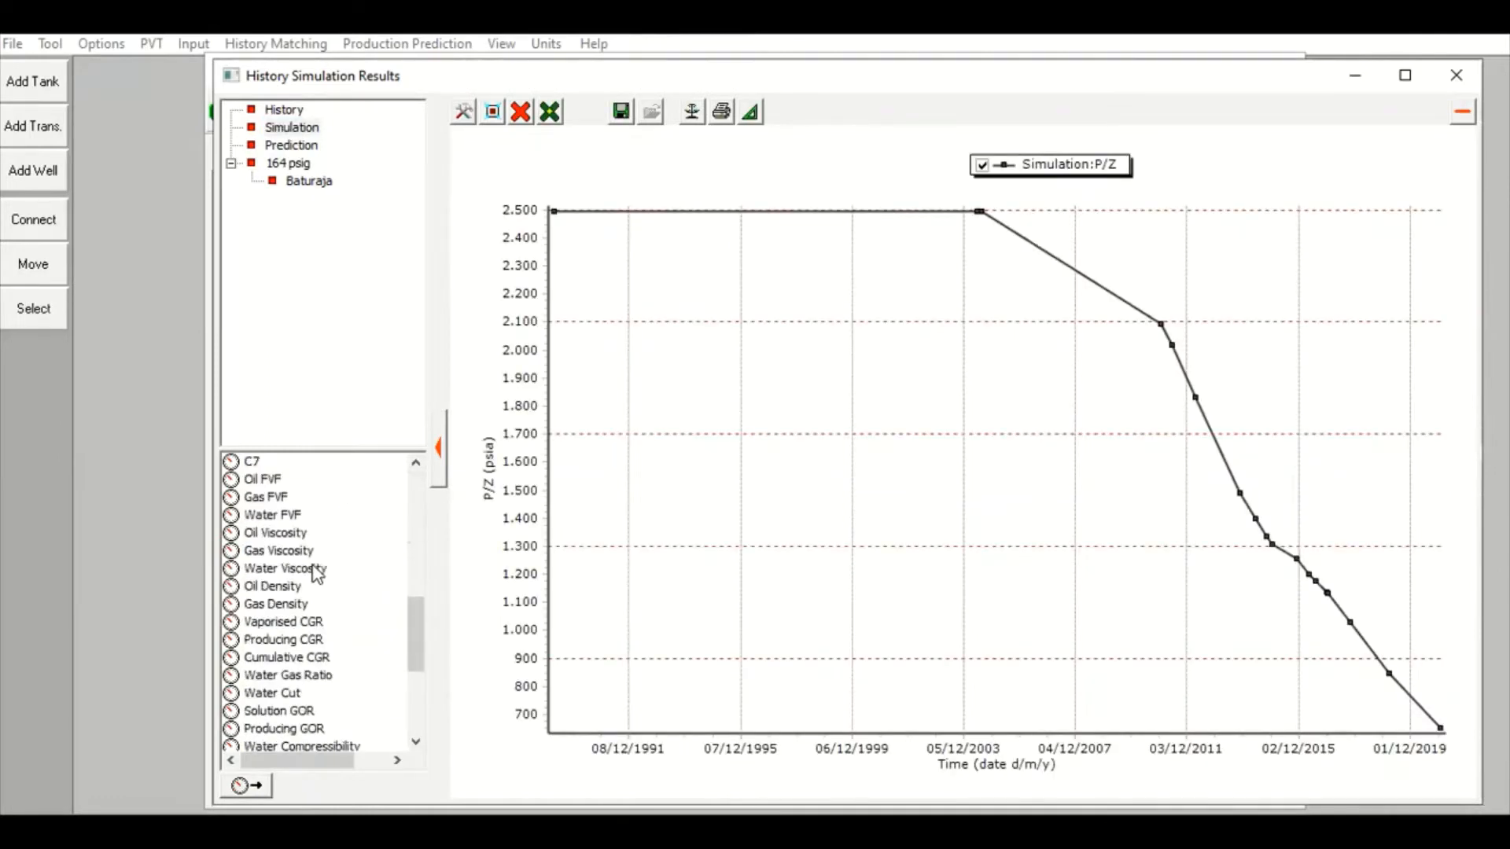
pyautogui.scroll(-3, 308, 634)
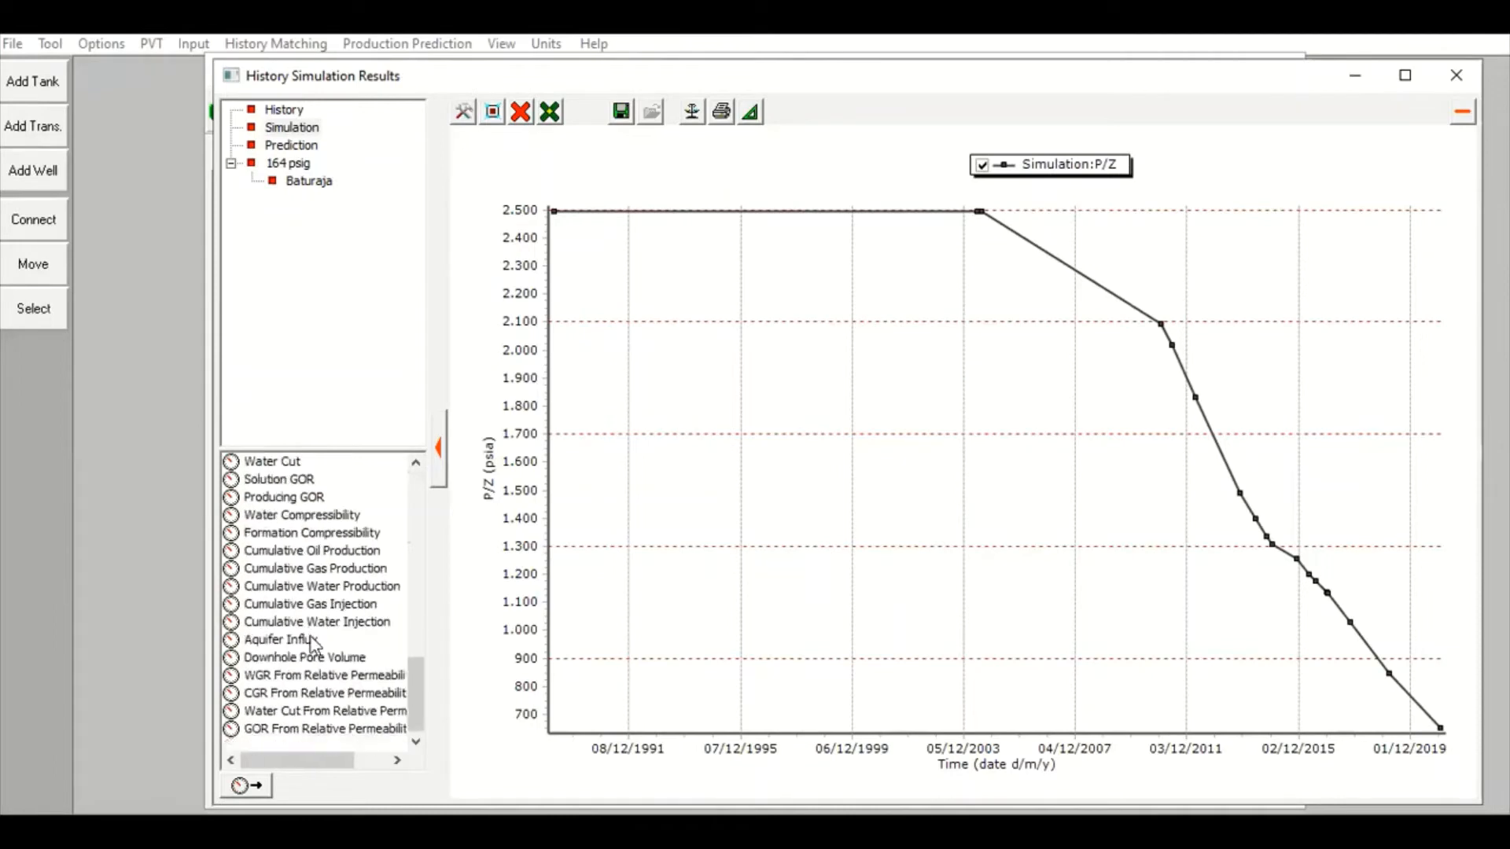
pyautogui.doubleClick(311, 639)
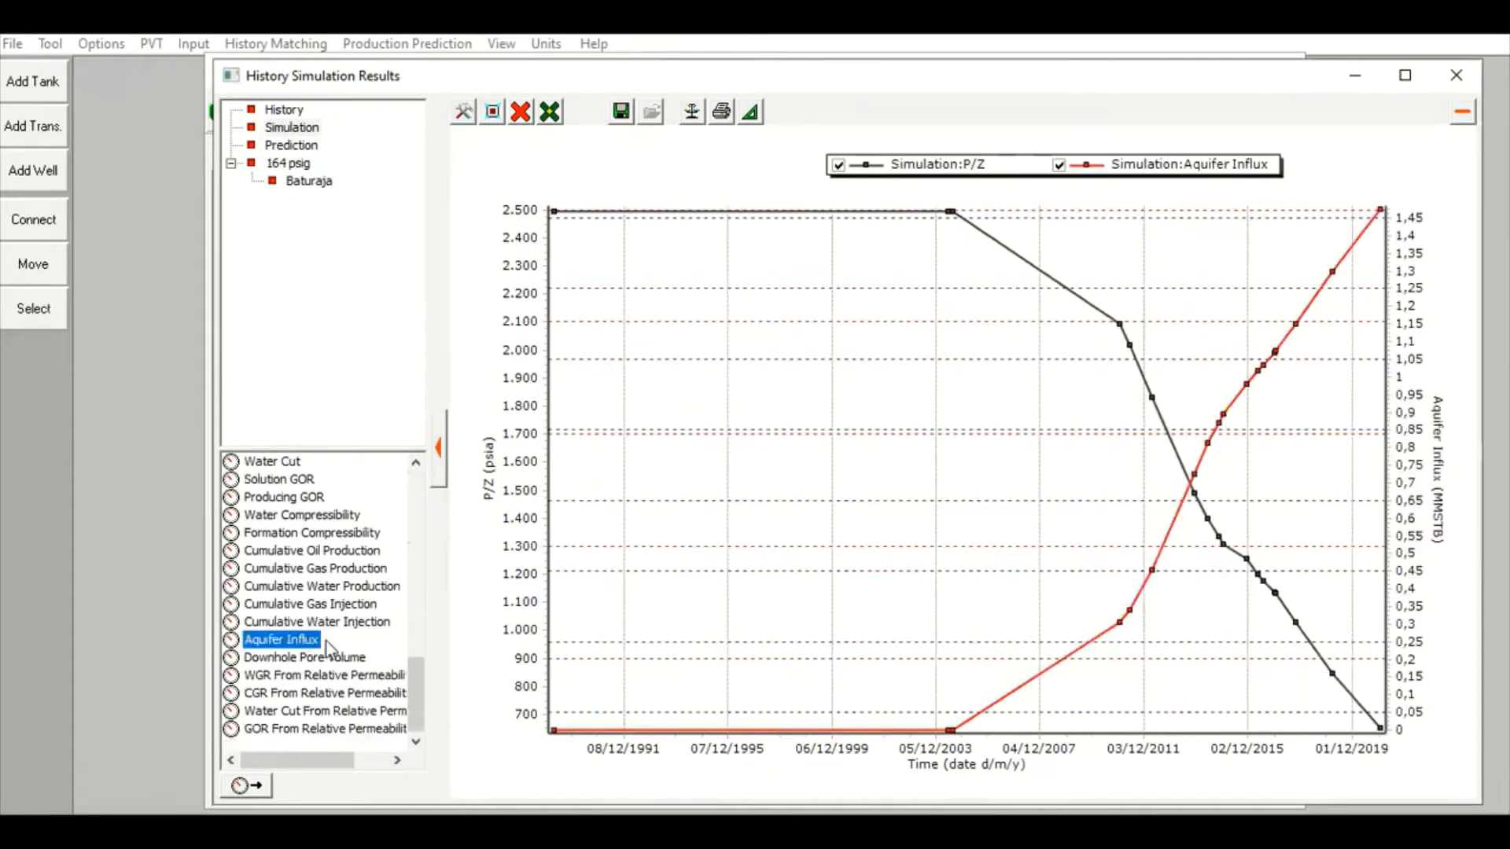
# - Clear the plot and compare the historical and simulated cumulative oil production over time
pyautogui.click(520, 112)
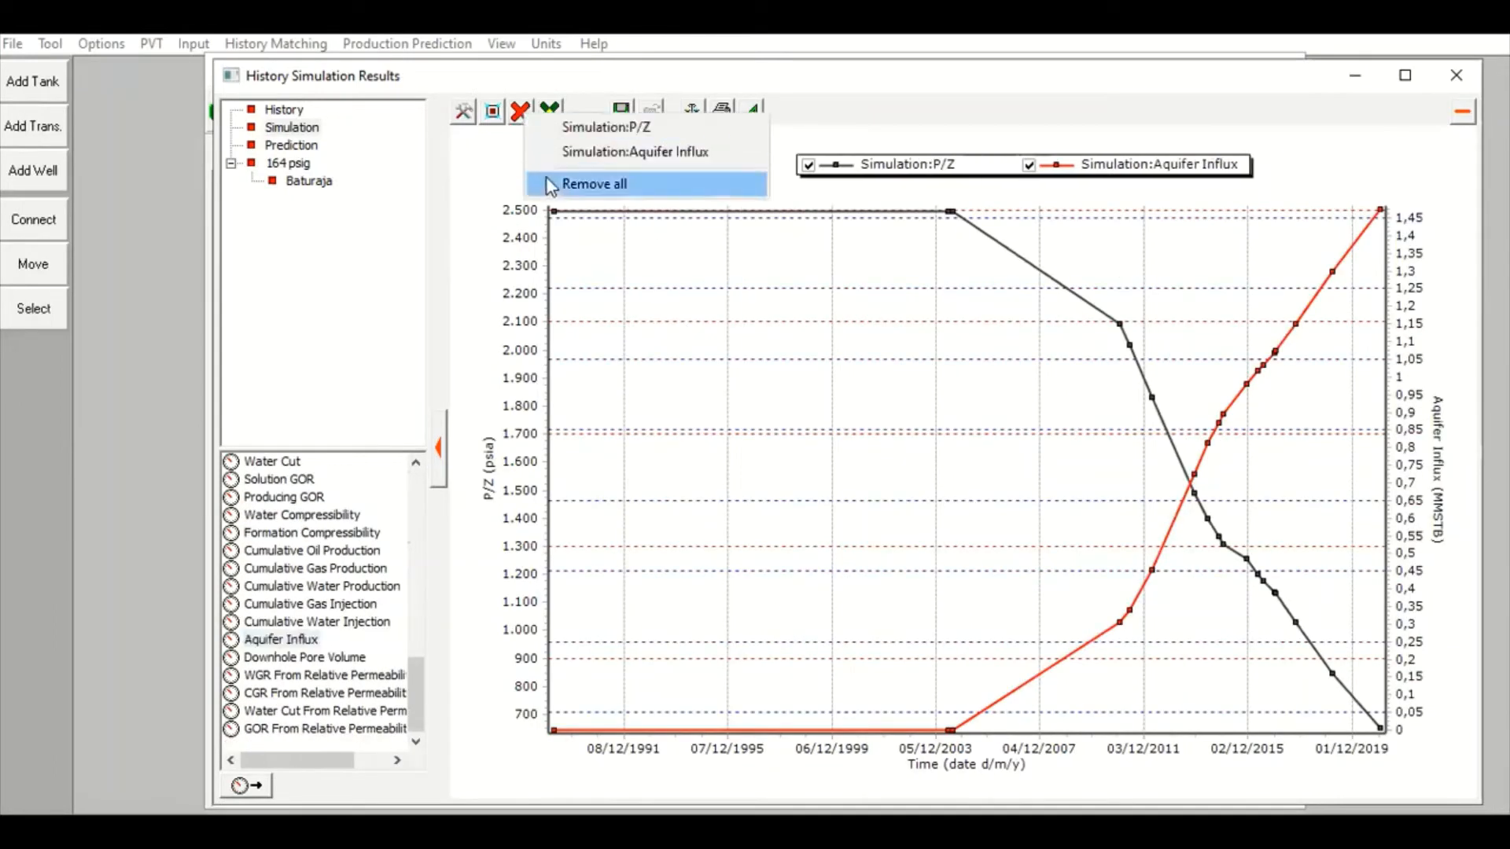
pyautogui.click(595, 184)
pyautogui.click(284, 110)
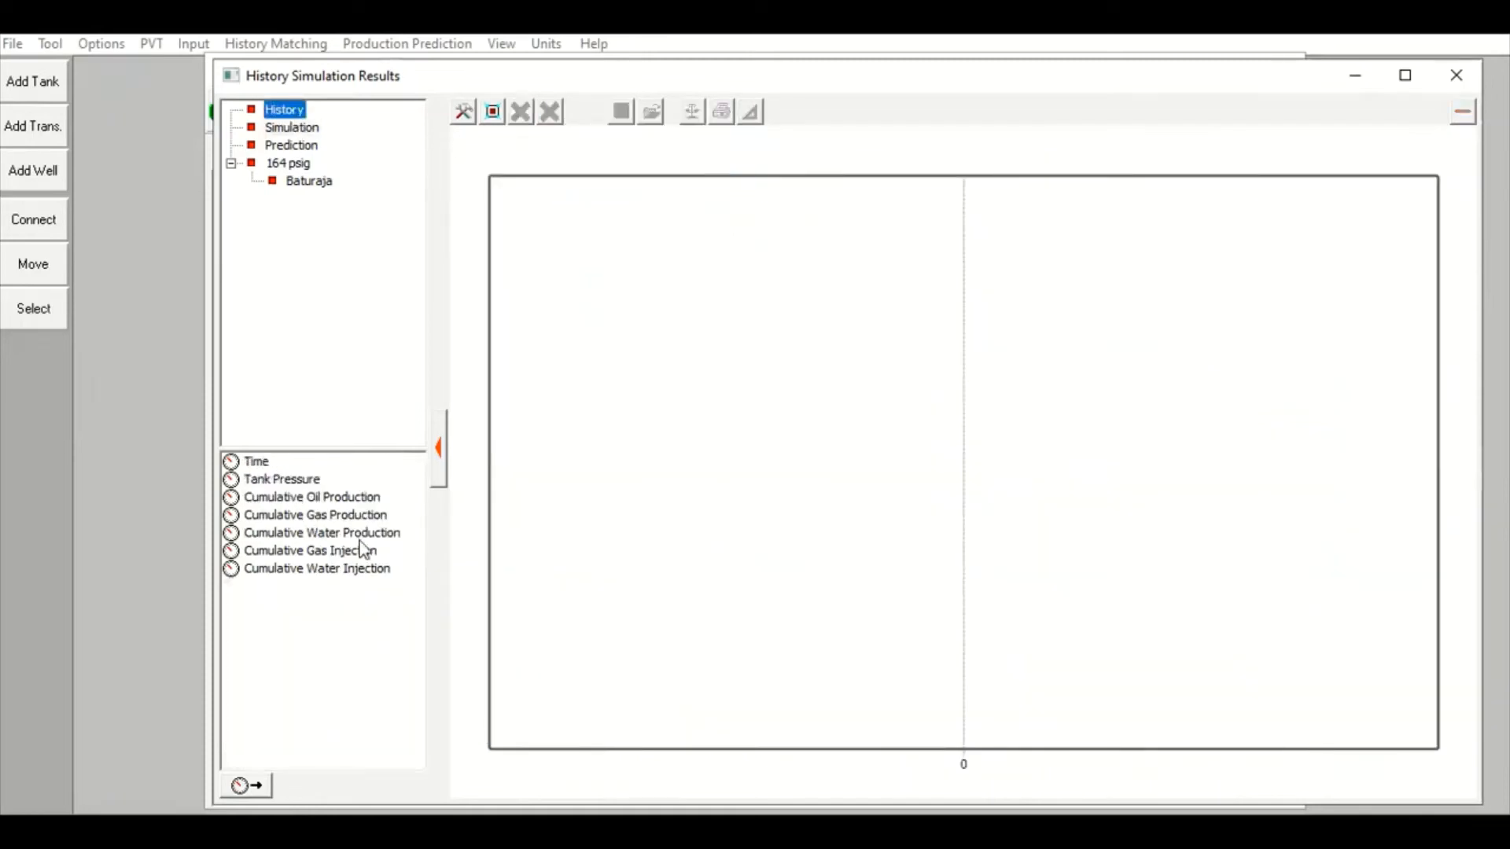
pyautogui.doubleClick(346, 497)
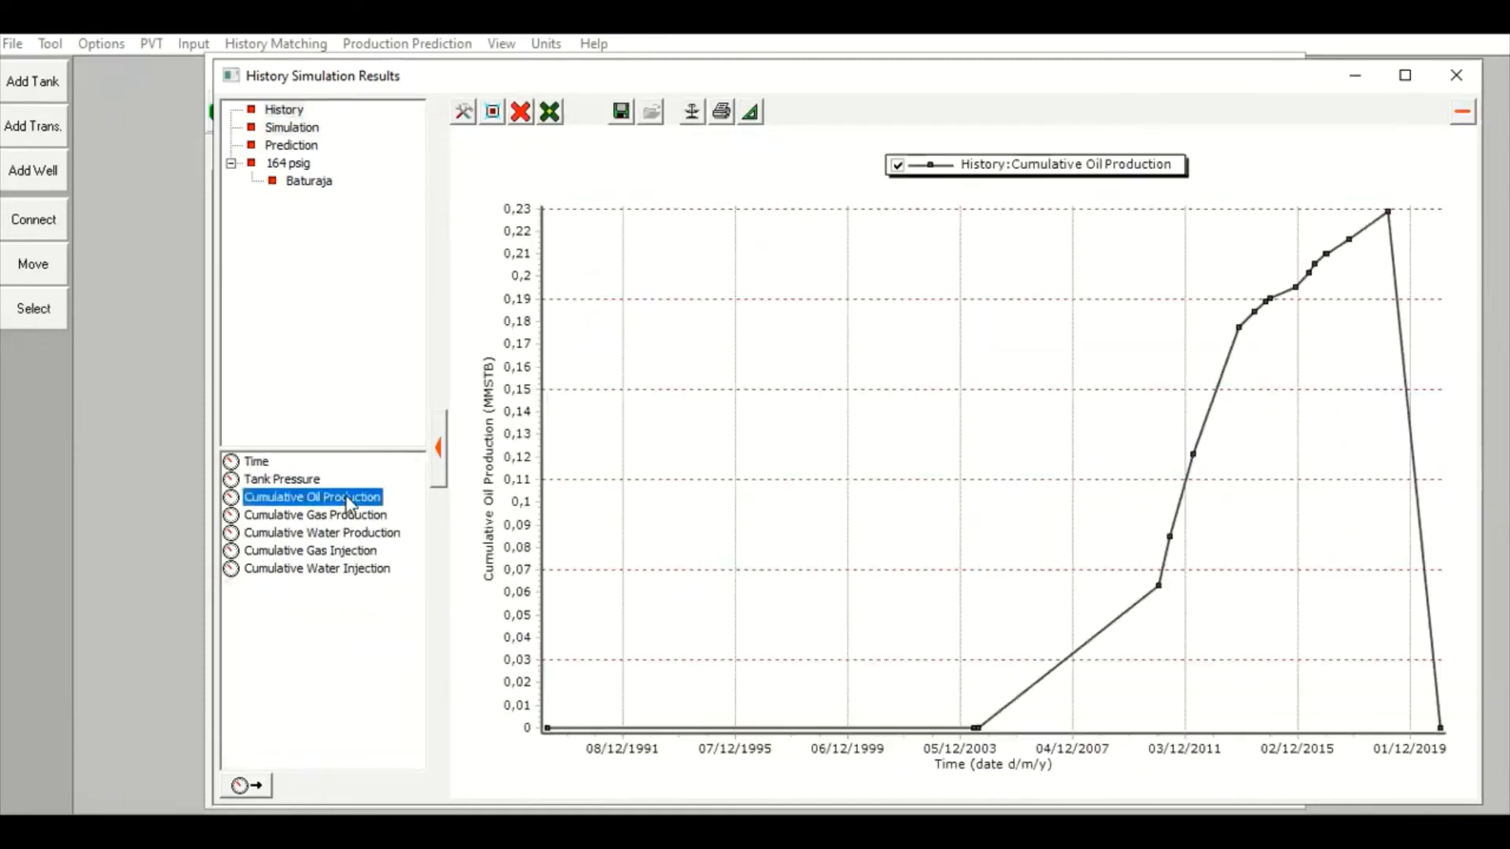
pyautogui.click(290, 128)
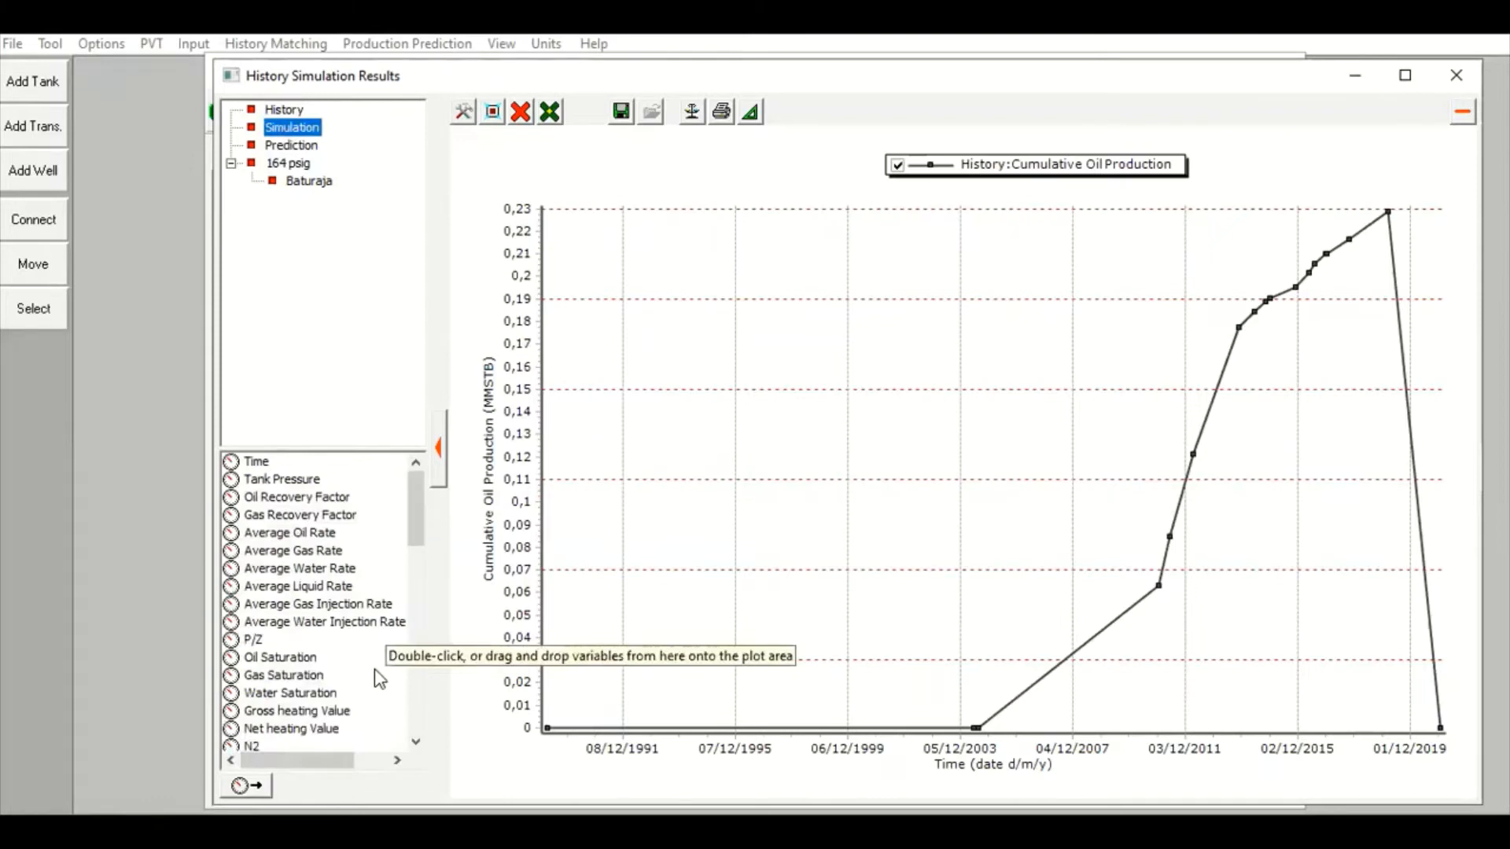
pyautogui.scroll(-7, 374, 669)
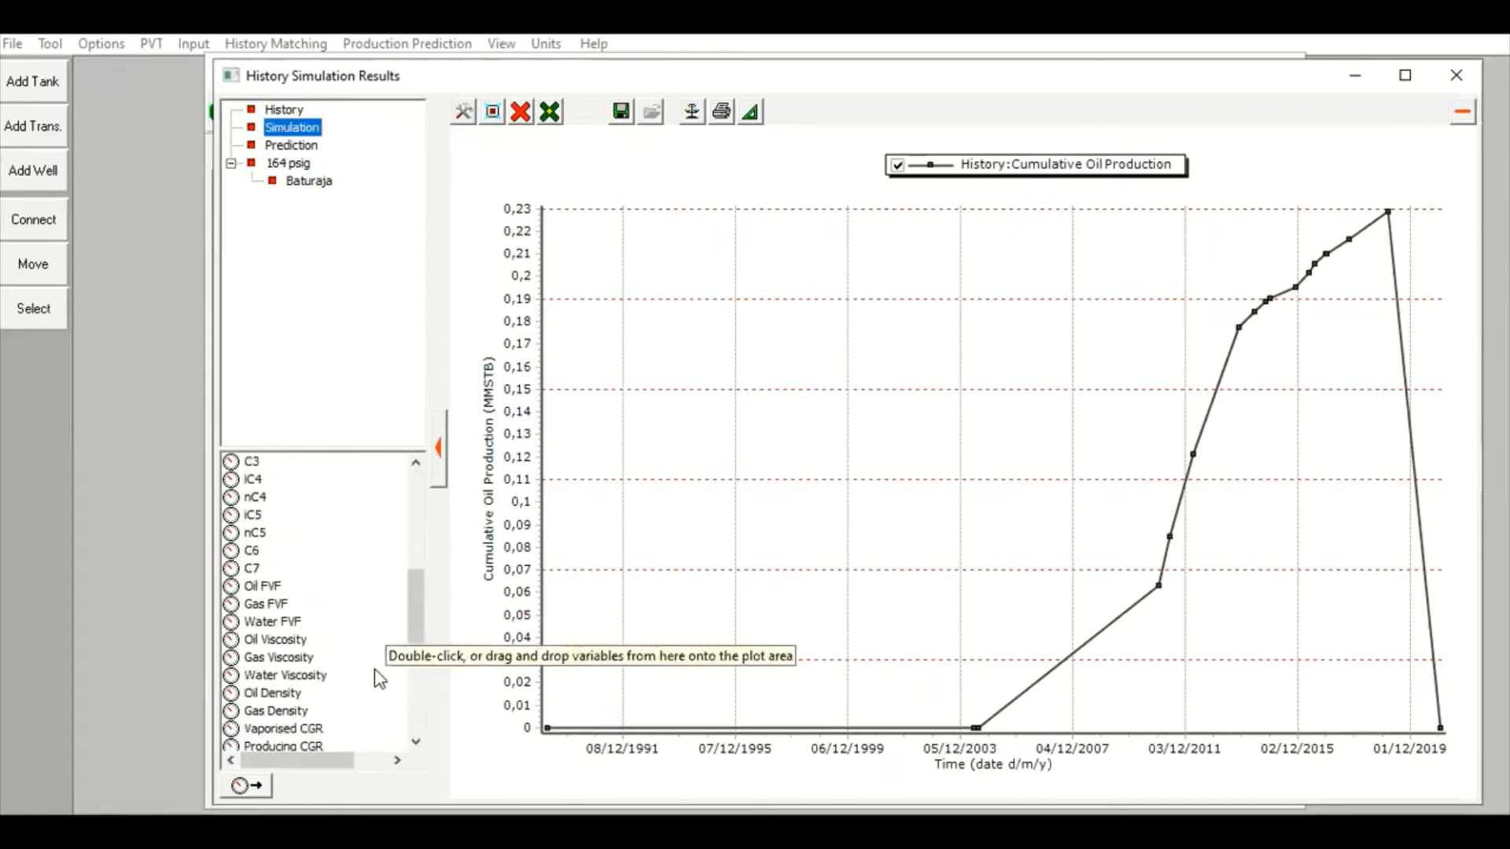
pyautogui.scroll(-6, 374, 668)
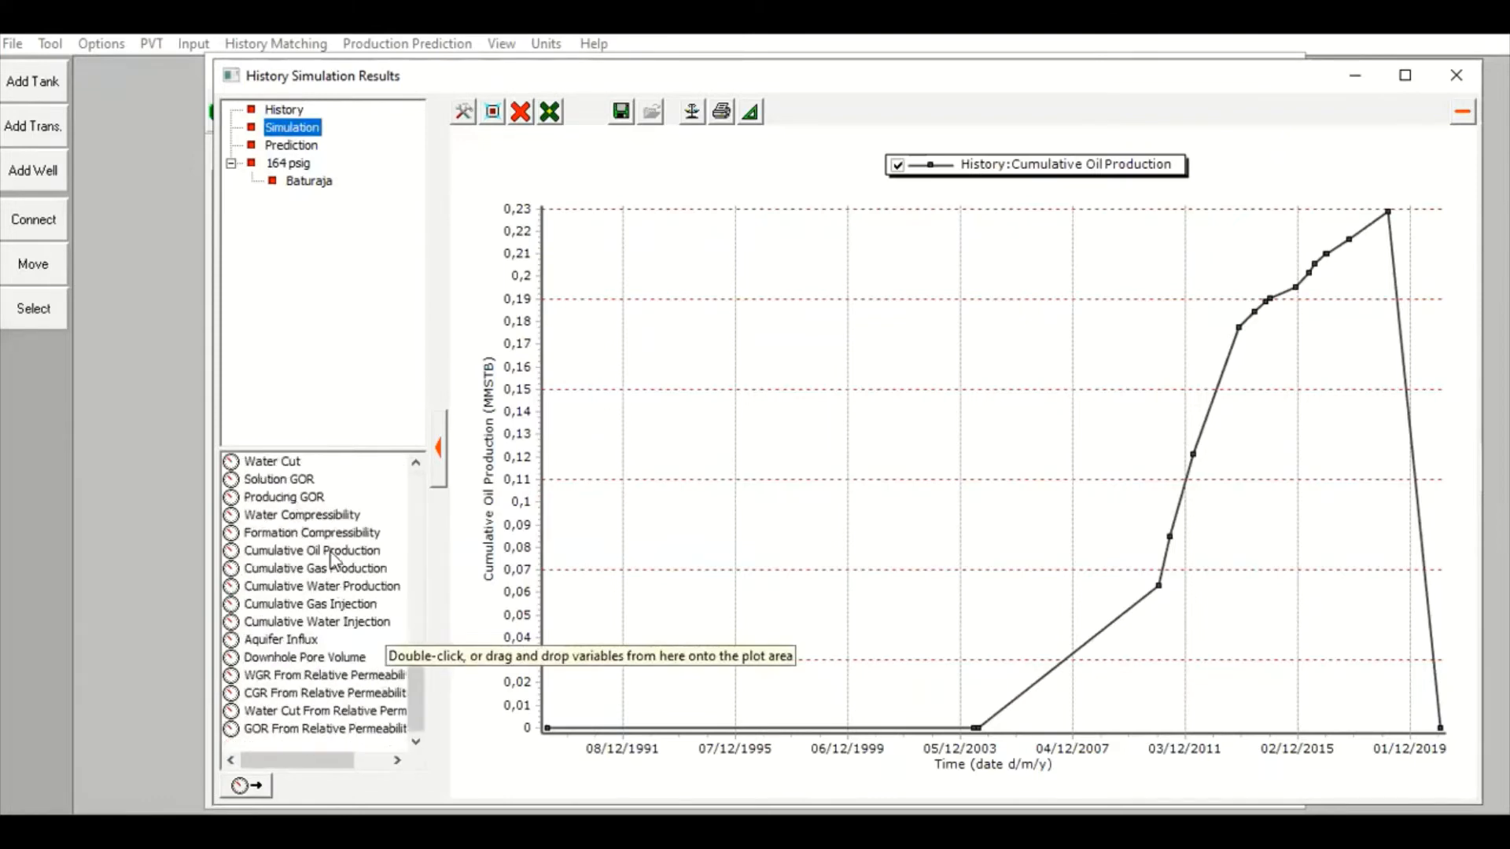
pyautogui.doubleClick(331, 552)
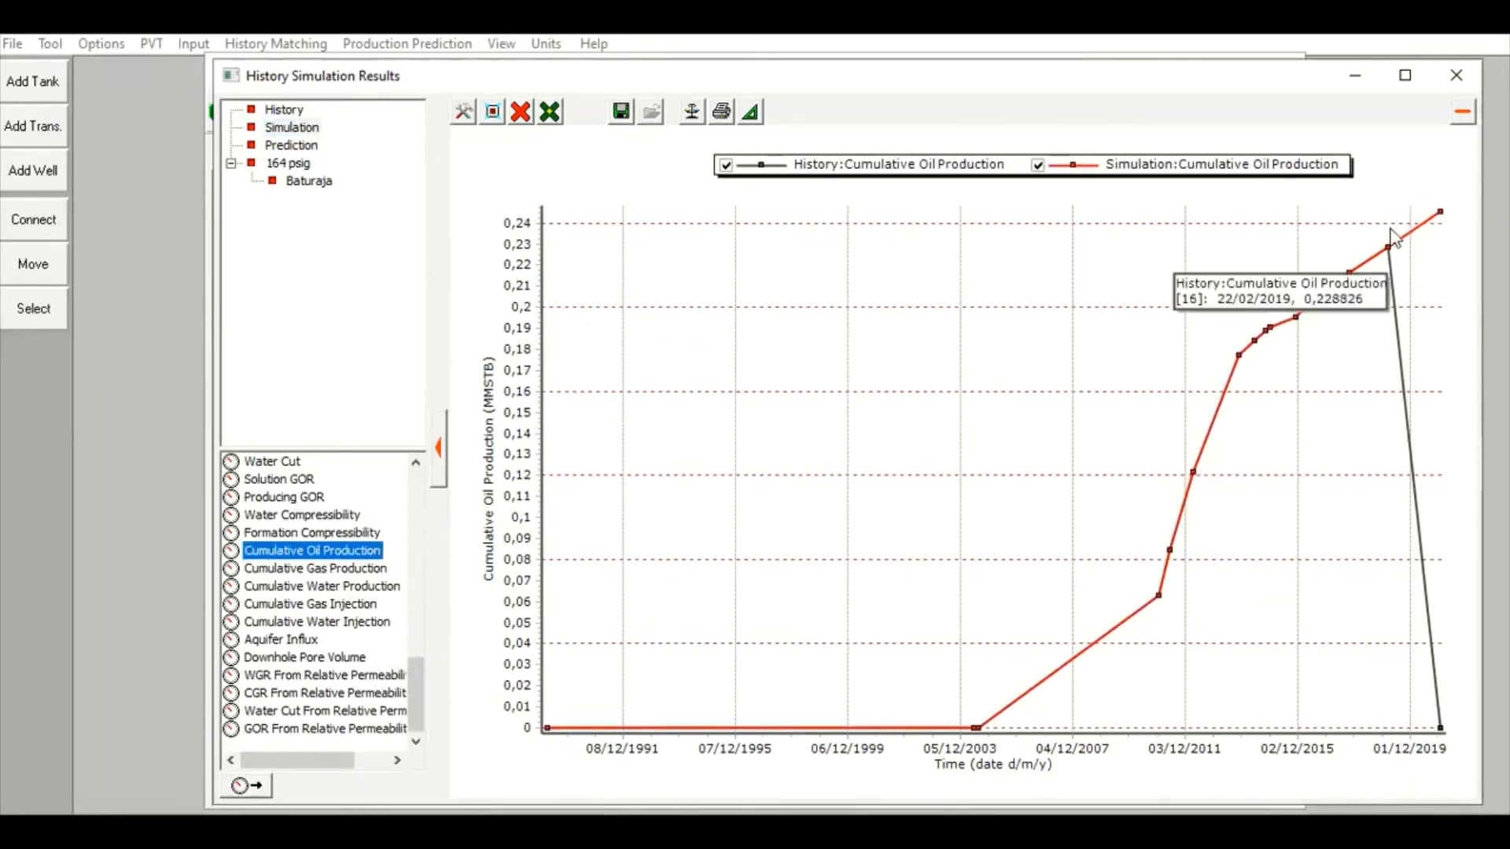
pyautogui.moveTo(1385, 243)
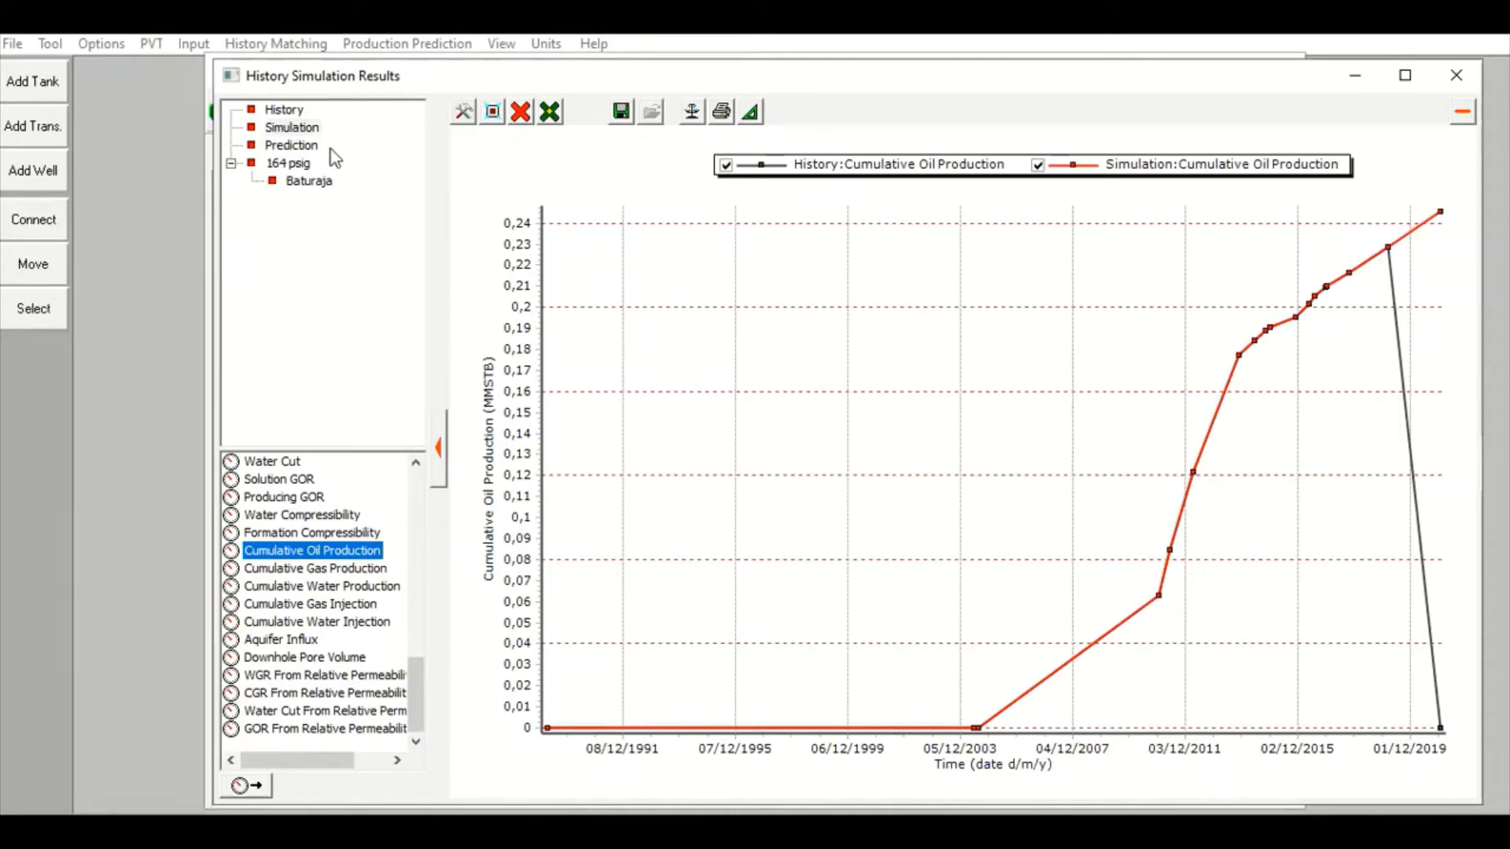
# - Replace the oil curves with the historical and simulated cumulative gas production to compare them
pyautogui.click(520, 112)
pyautogui.click(557, 191)
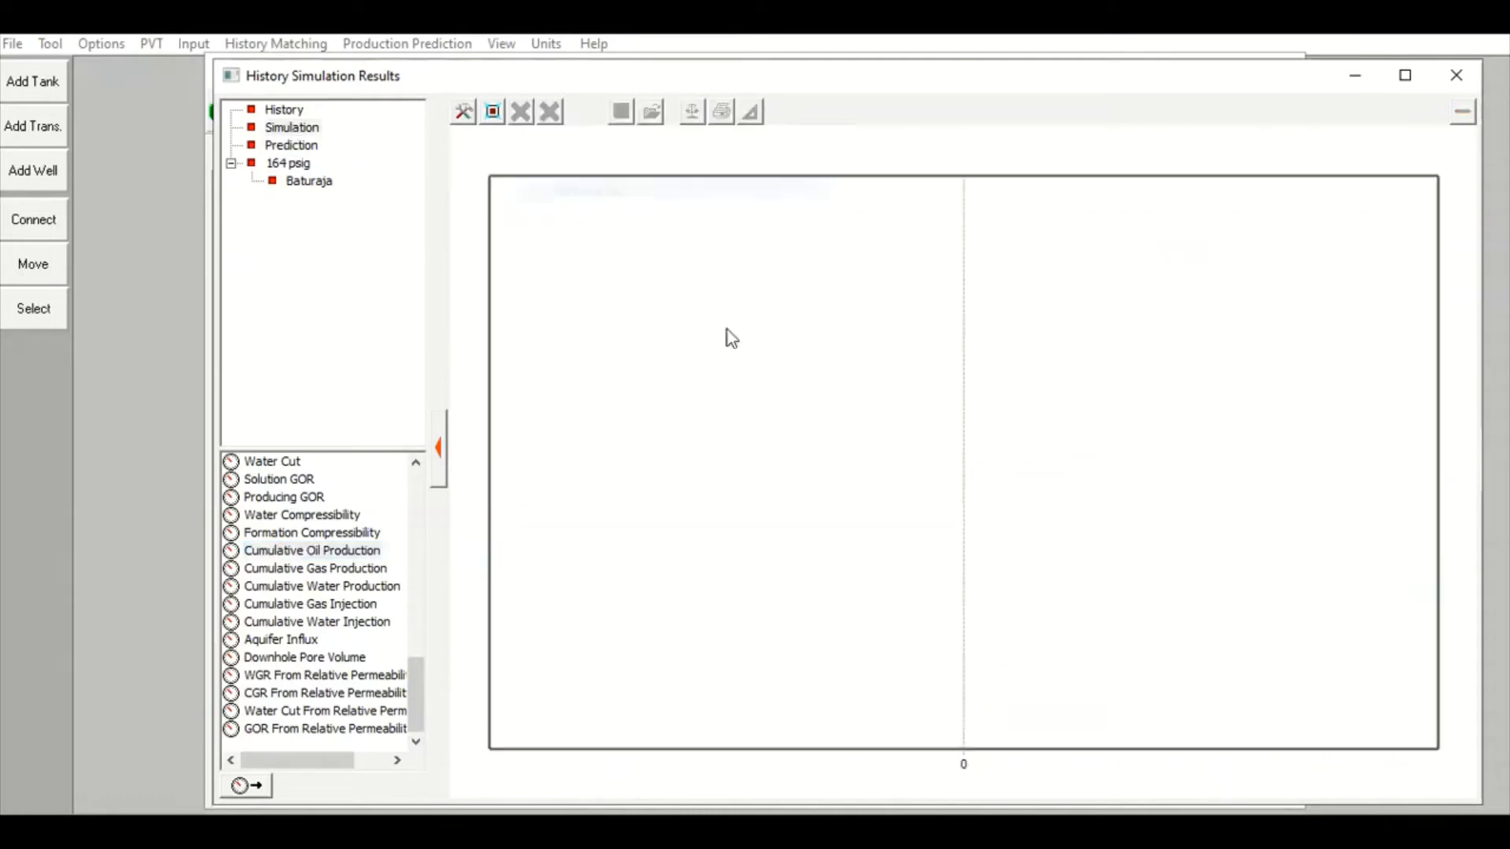
pyautogui.click(281, 111)
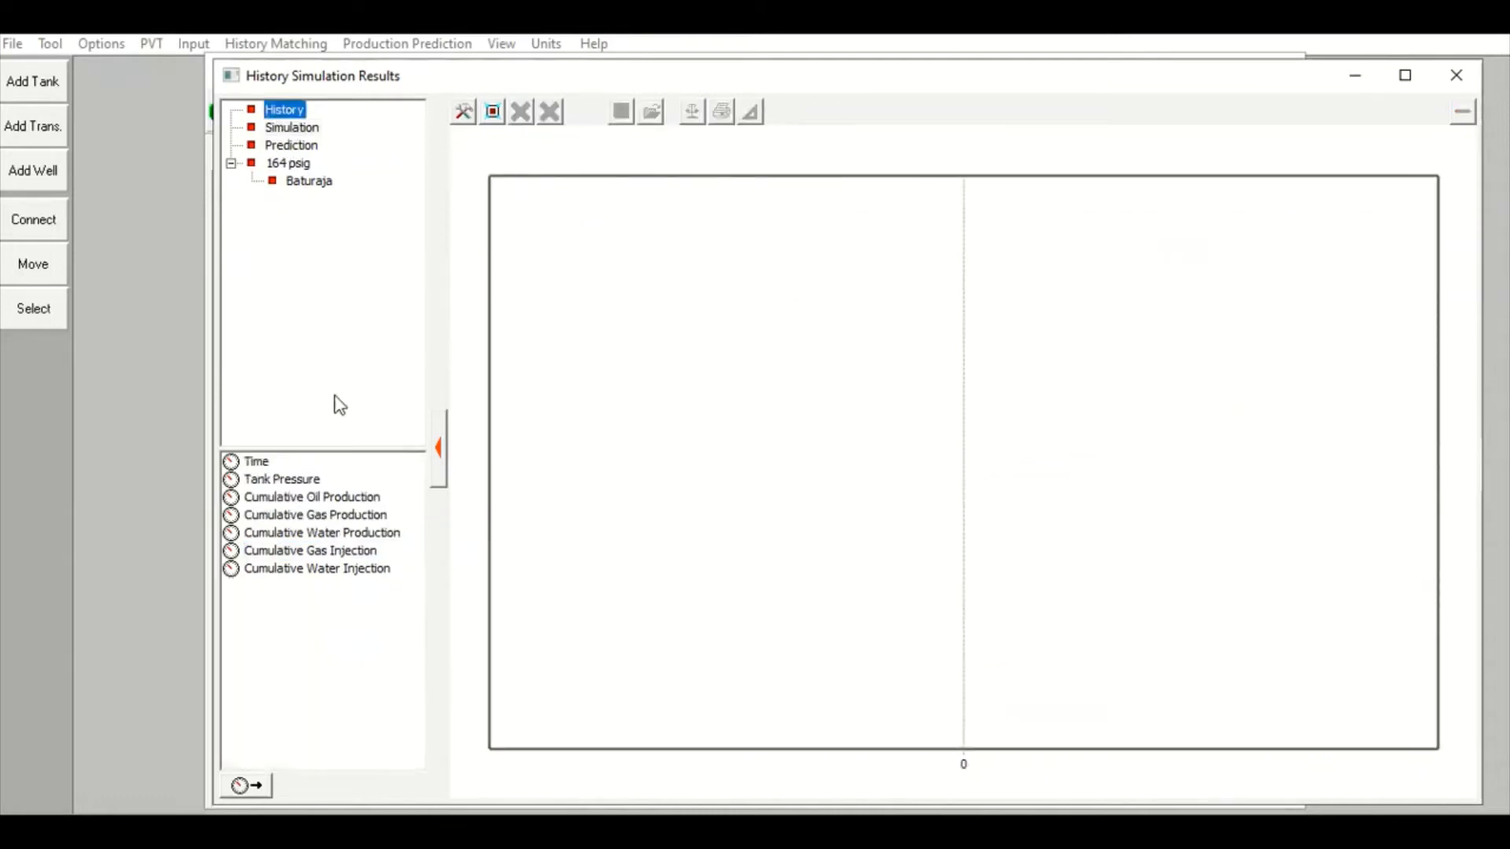
pyautogui.doubleClick(325, 514)
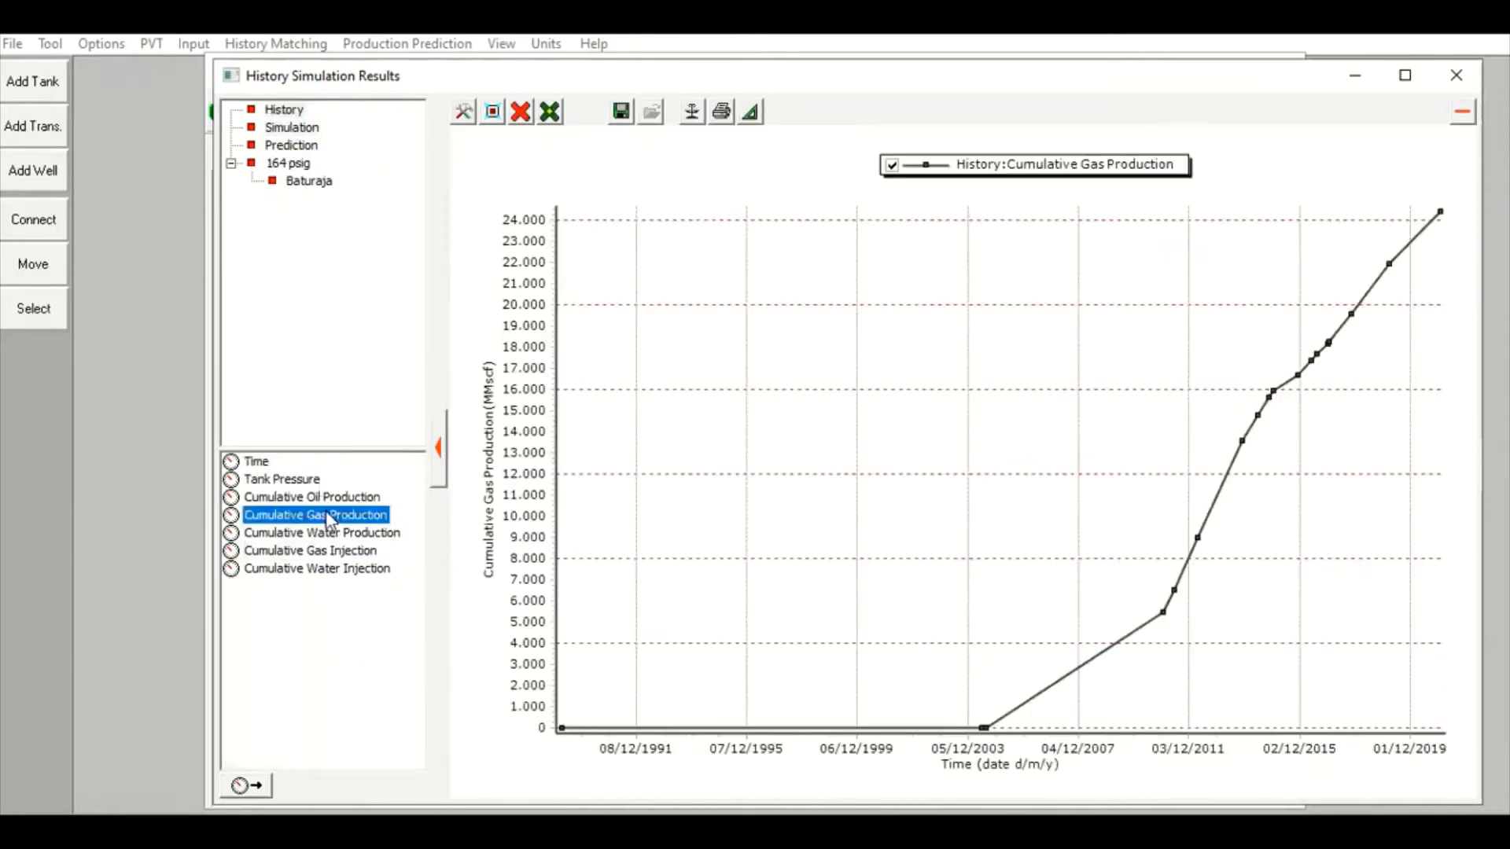
pyautogui.click(291, 128)
pyautogui.scroll(-6, 338, 597)
pyautogui.scroll(-6, 351, 672)
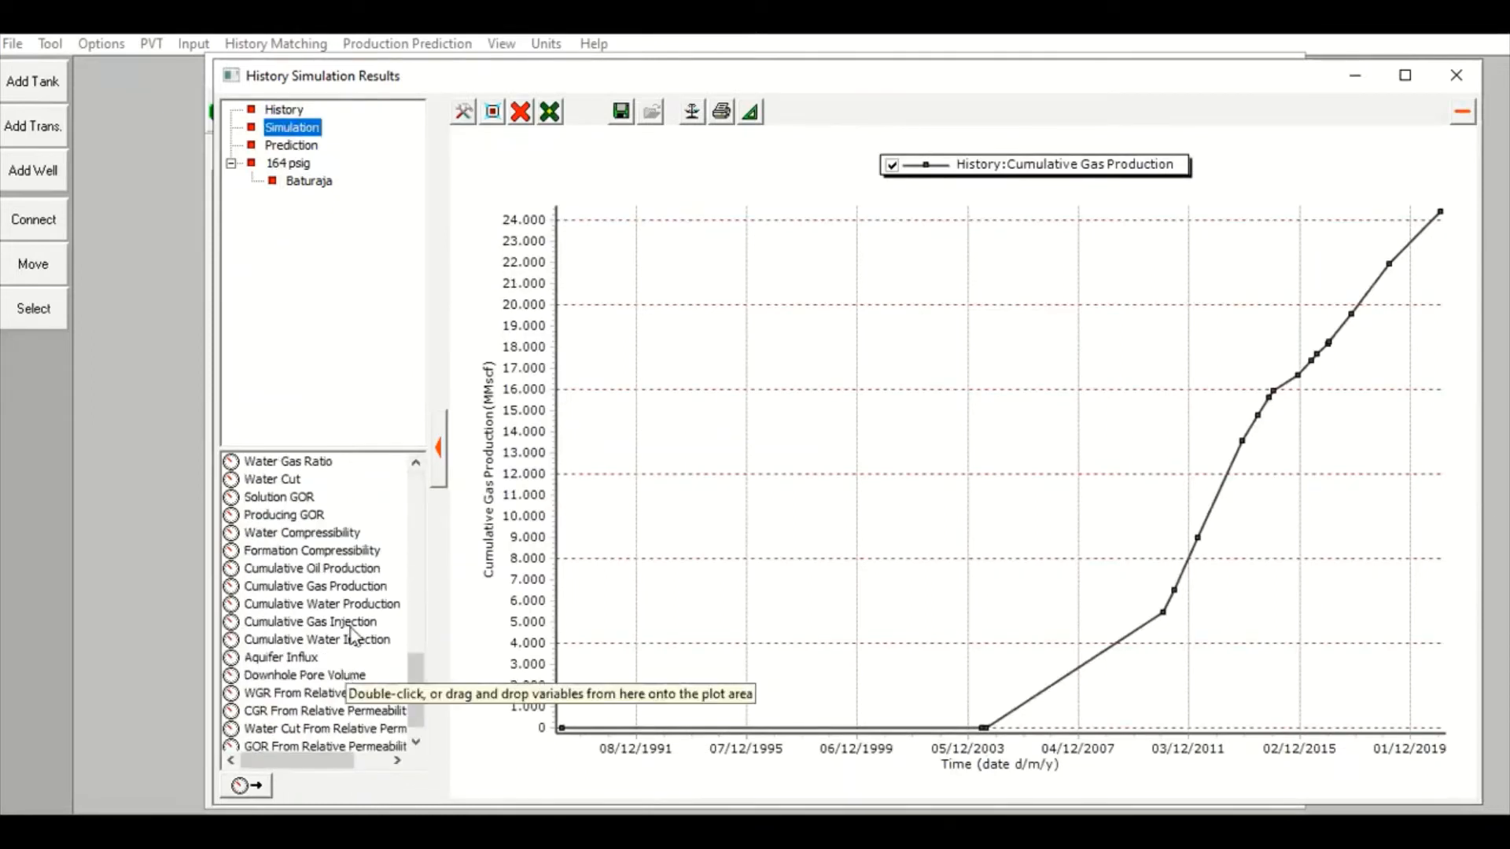
pyautogui.click(344, 588)
pyautogui.doubleClick(344, 588)
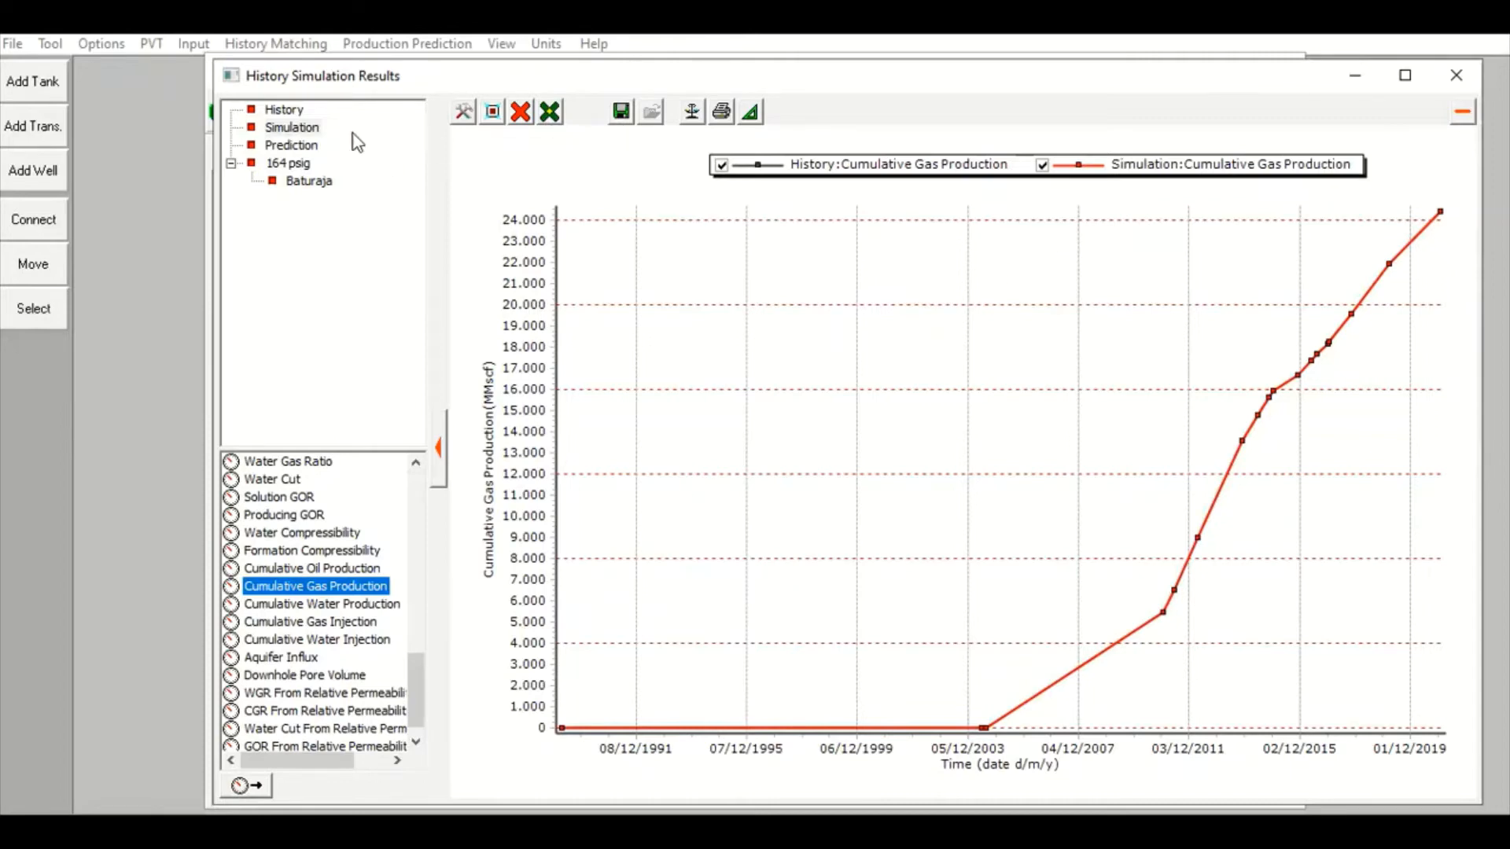
# - Clear the plot, compare historical and simulated tank pressure again, and close the history simulation
pyautogui.click(520, 111)
pyautogui.click(542, 189)
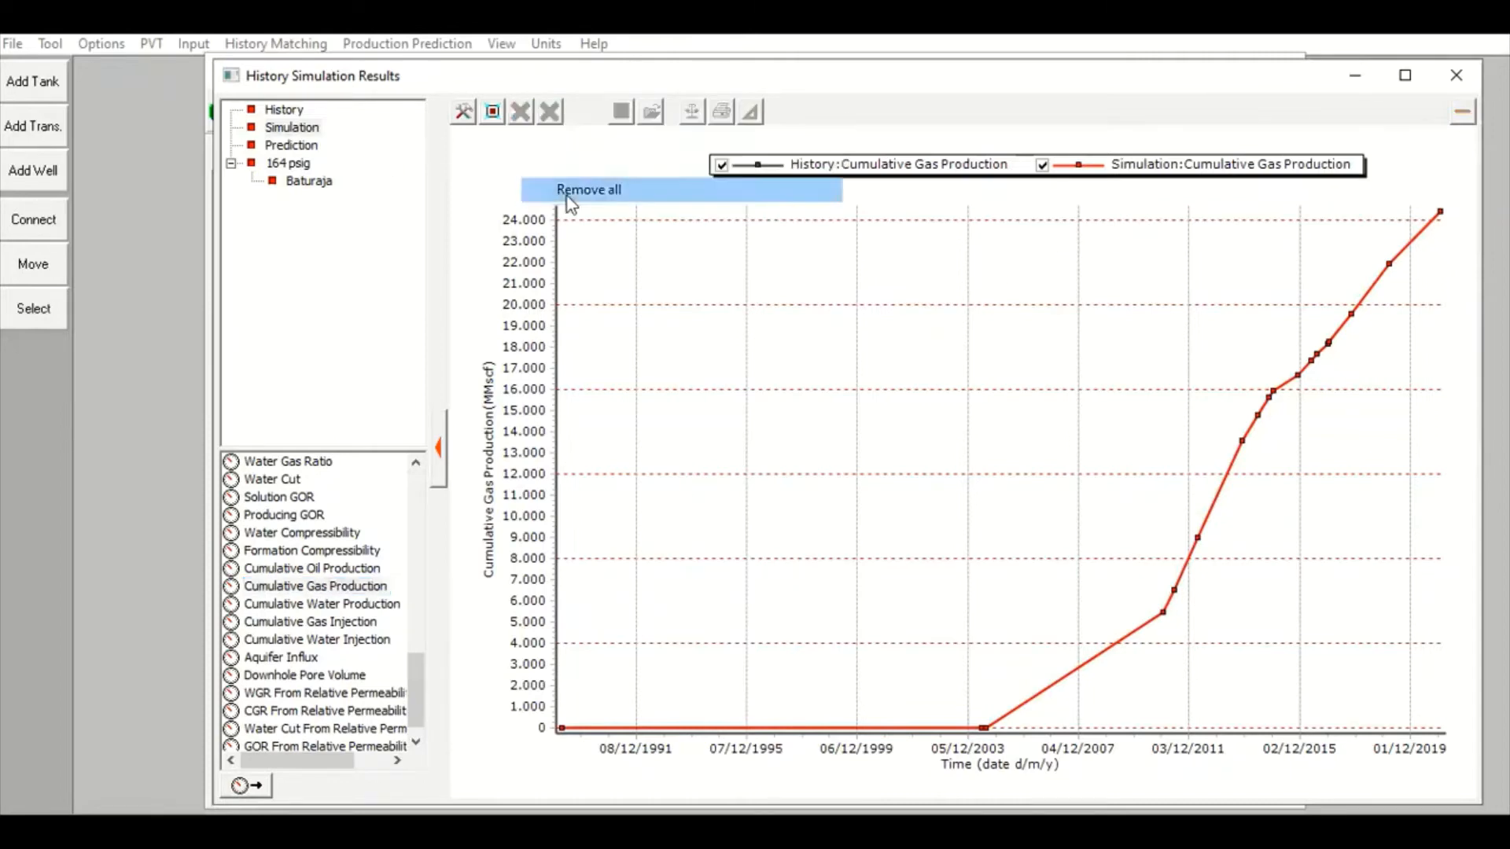
pyautogui.click(302, 116)
pyautogui.click(311, 478)
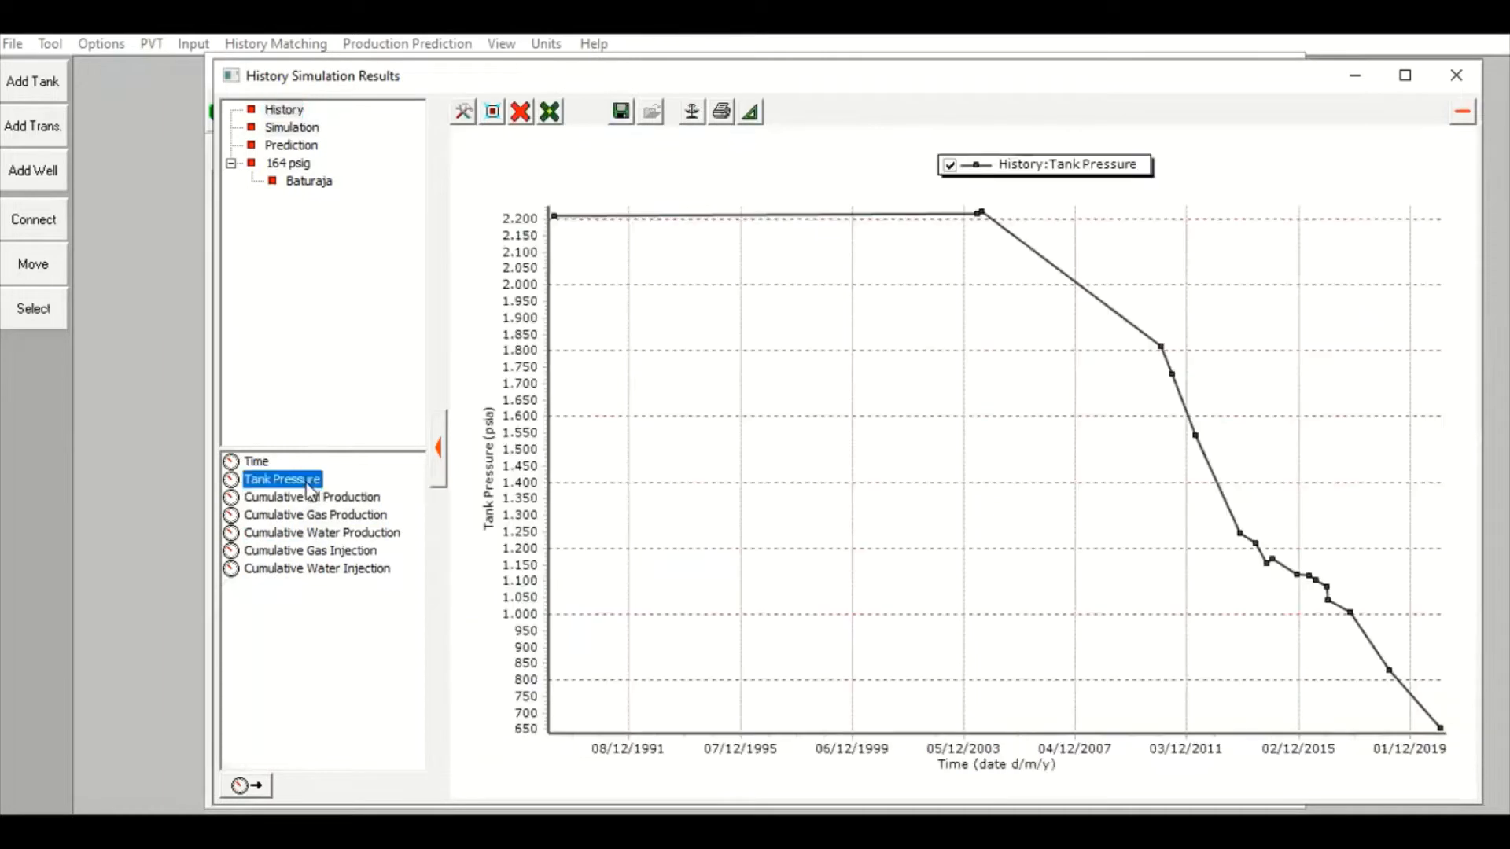
pyautogui.click(302, 128)
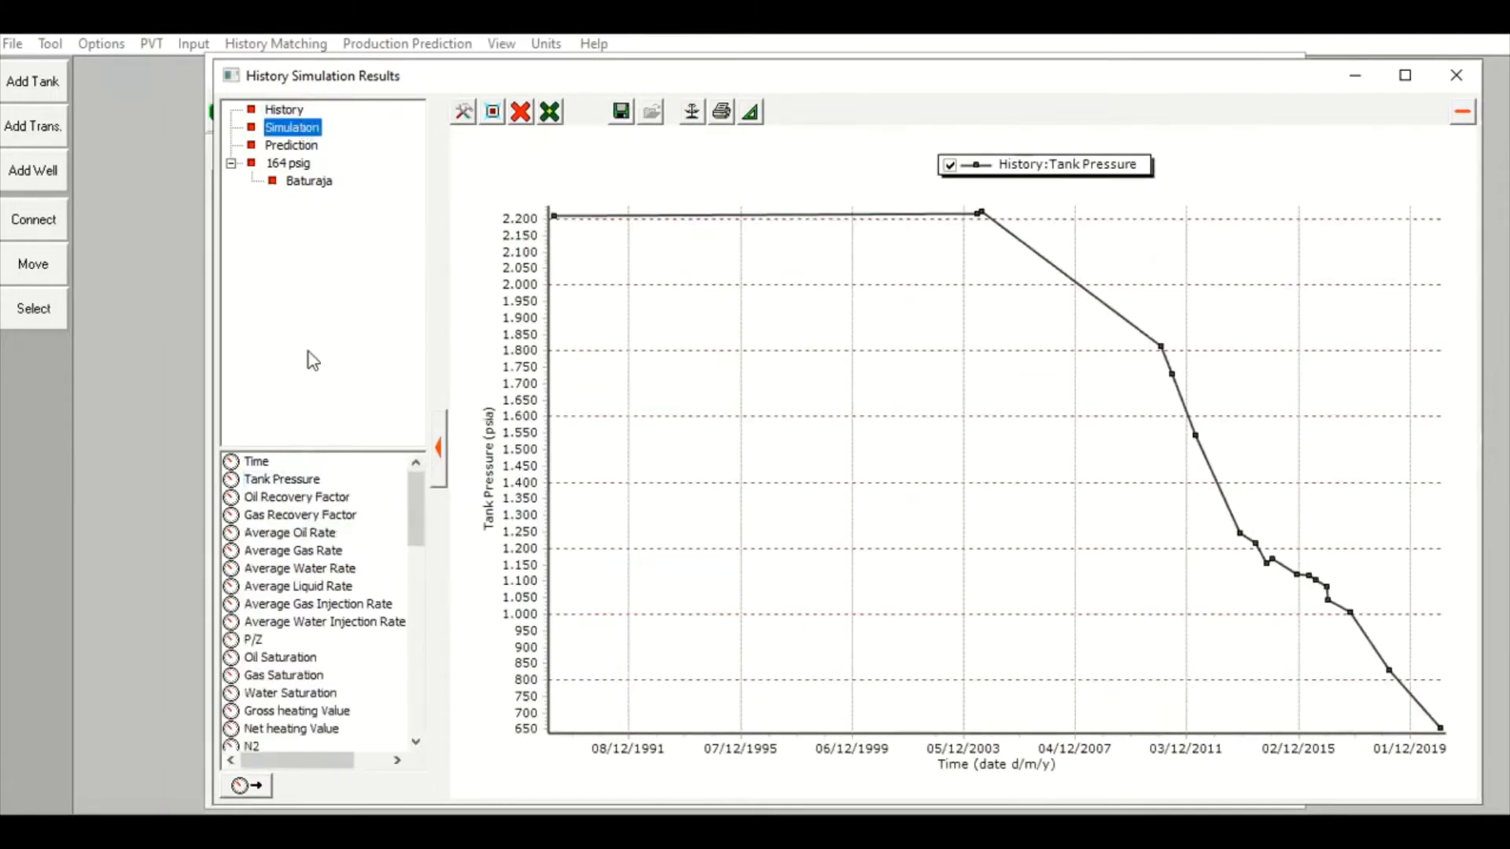
pyautogui.click(303, 481)
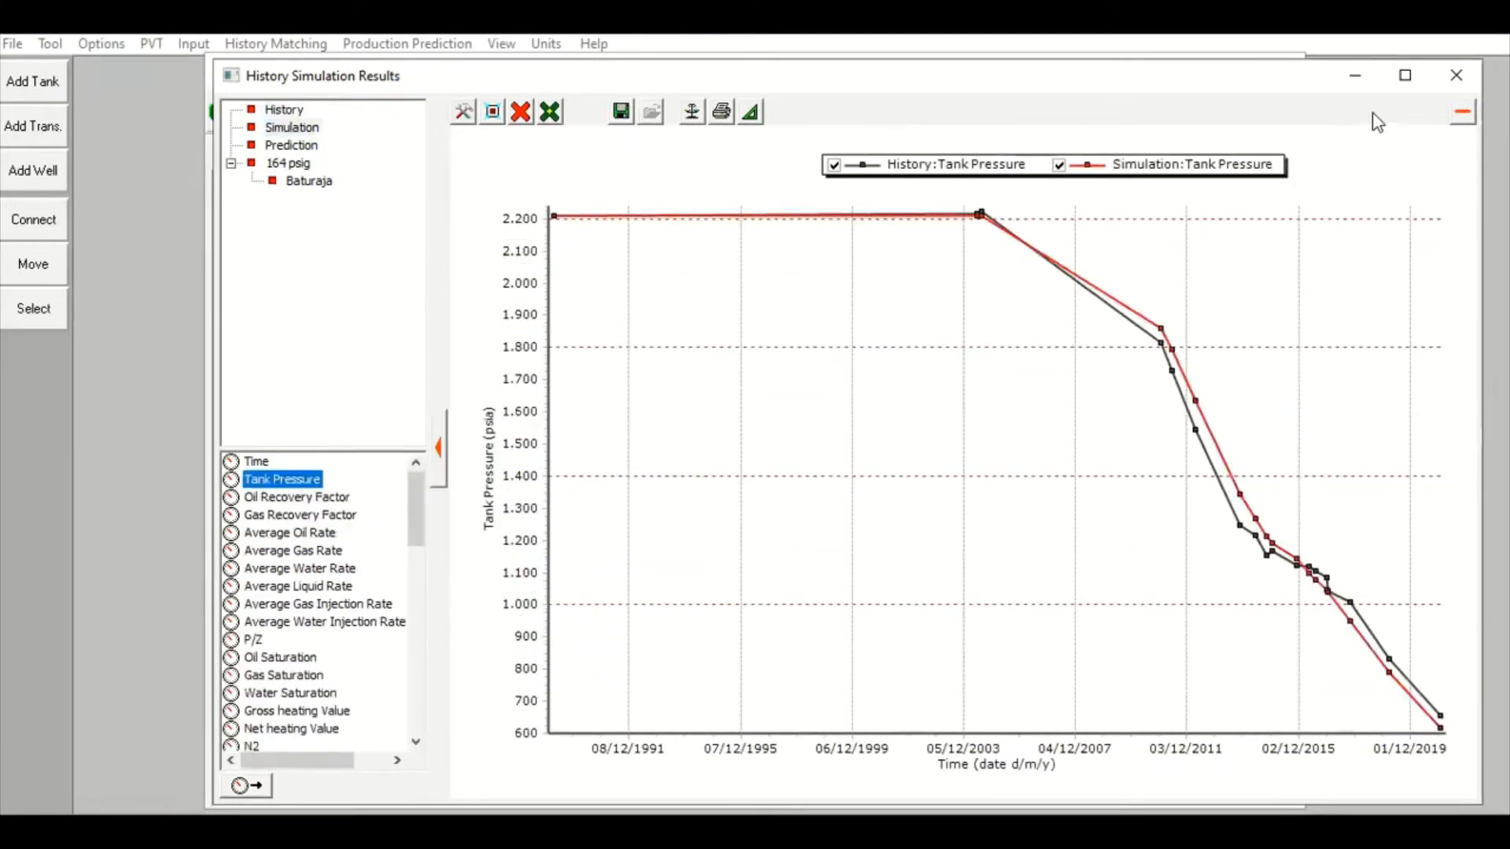
pyautogui.click(1455, 75)
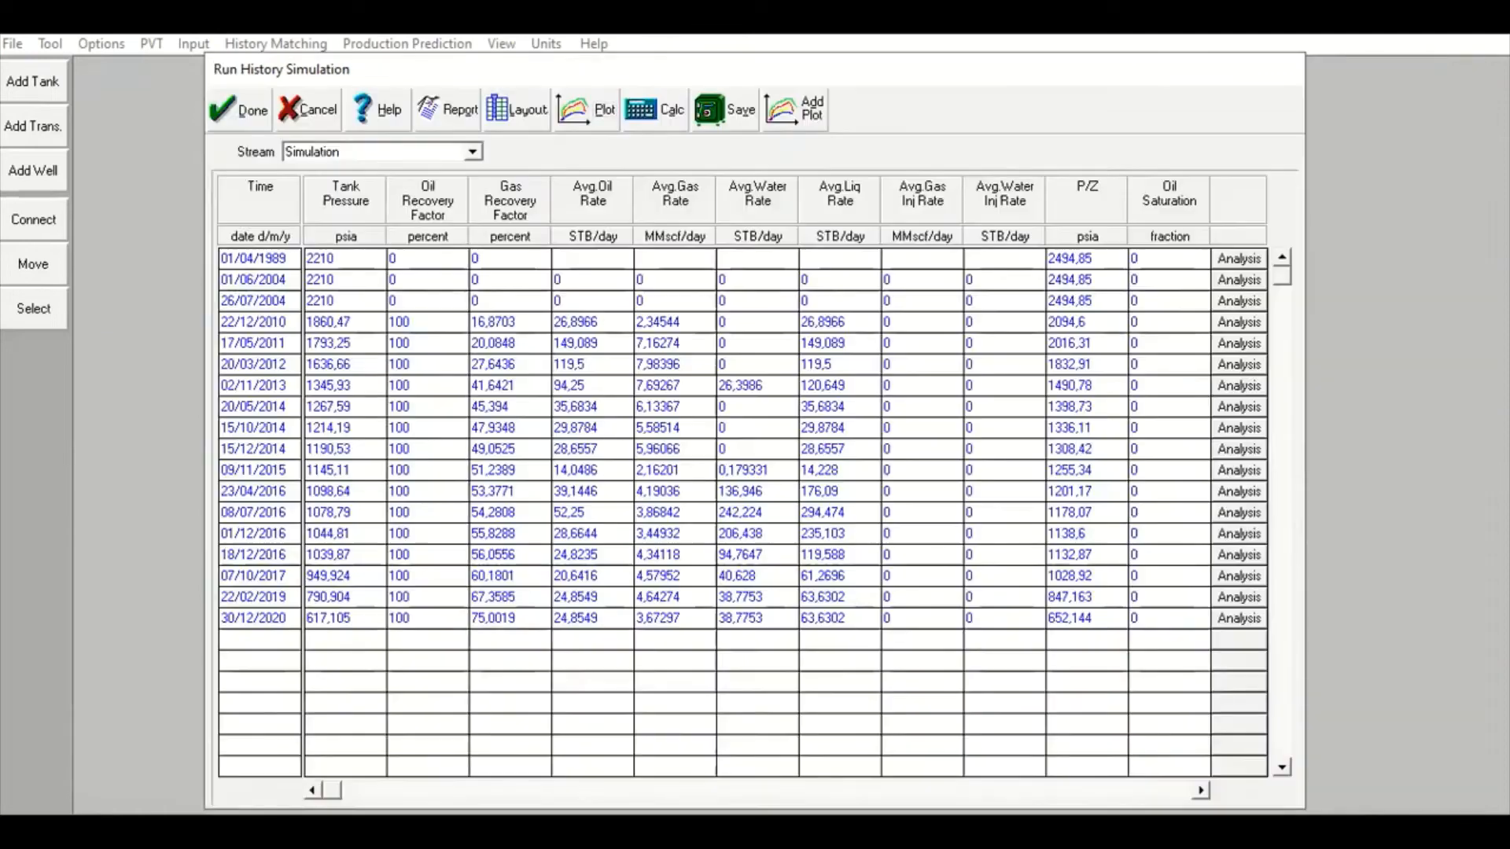
pyautogui.click(253, 120)
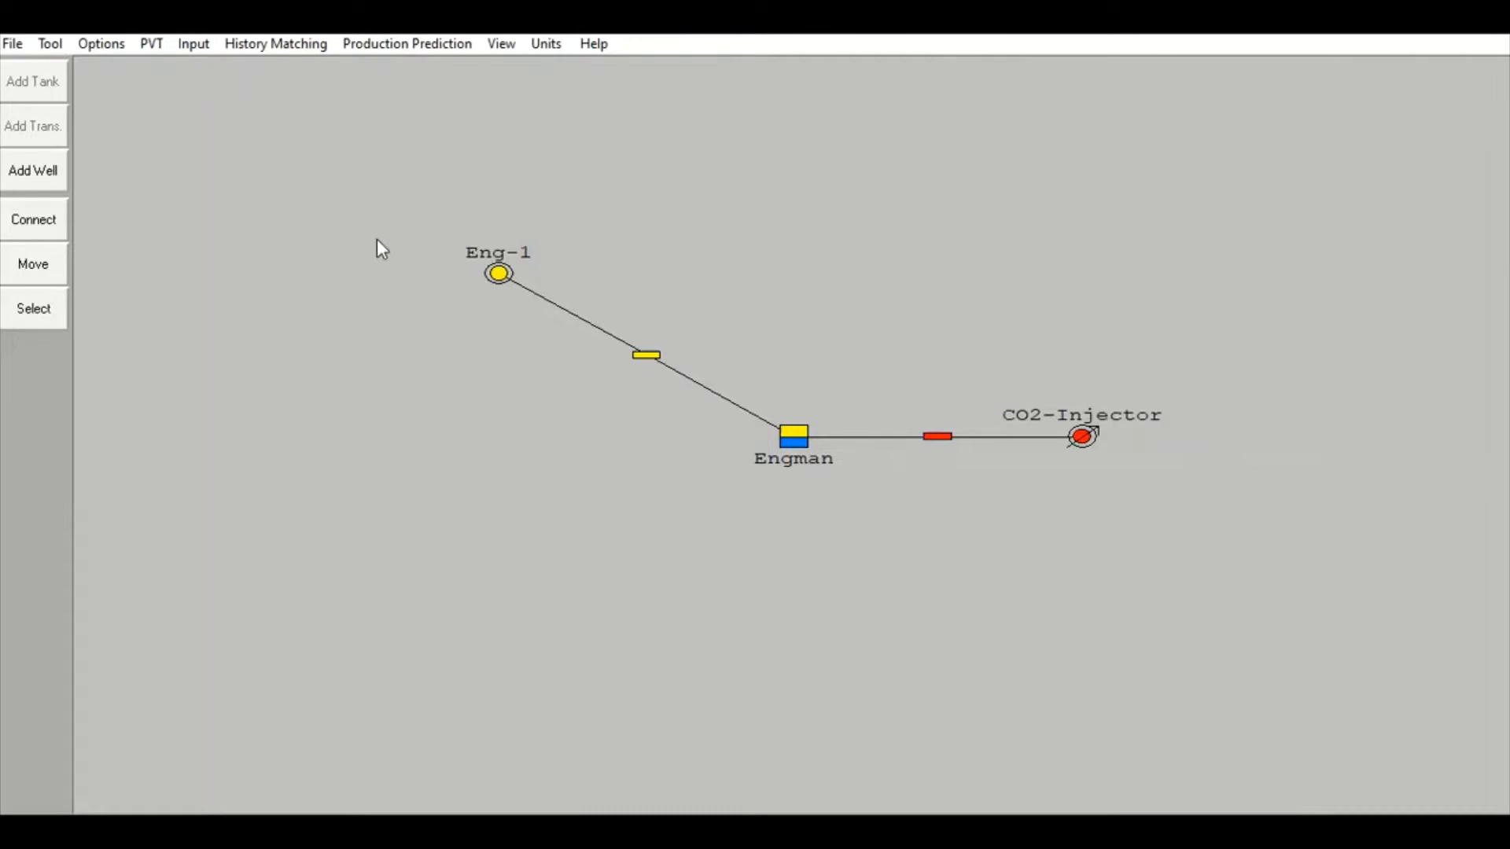
# - Open the Eng-1 well data, review its well type and inflow performance parameters, and plot its IPR curve
pyautogui.doubleClick(498, 275)
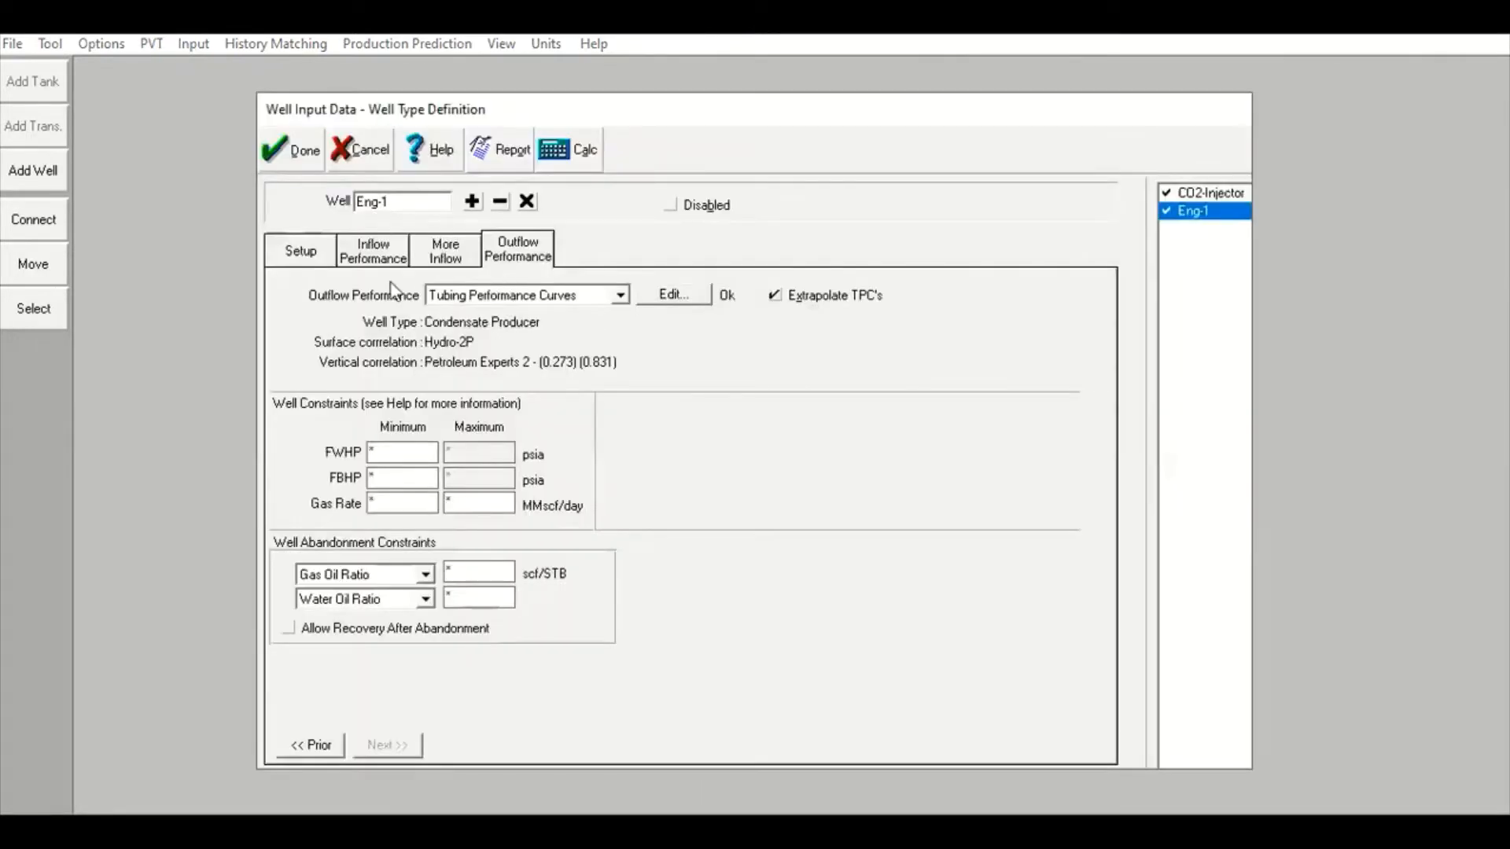
pyautogui.click(310, 250)
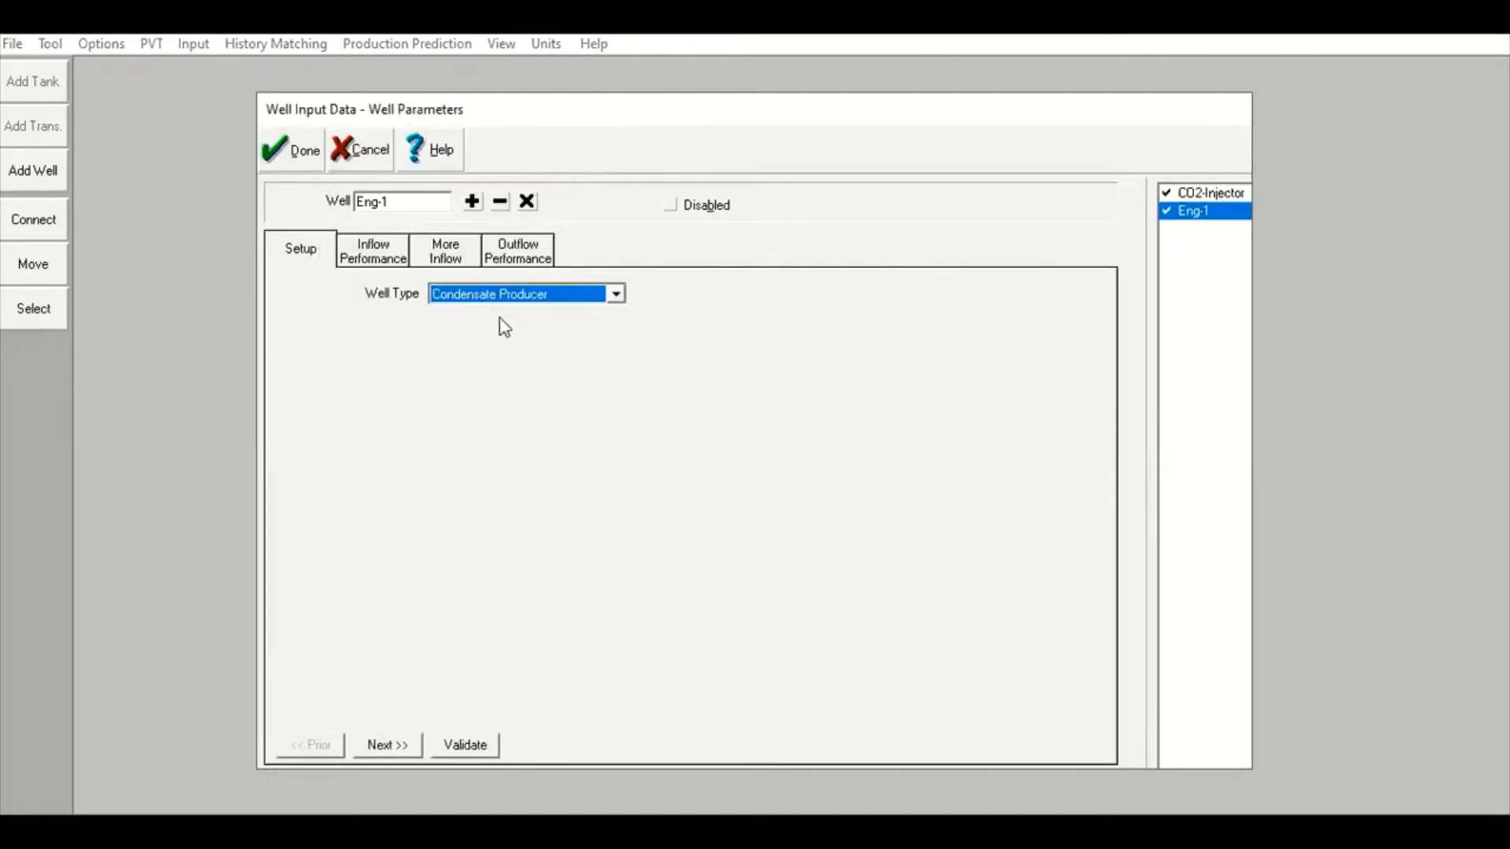
pyautogui.click(355, 261)
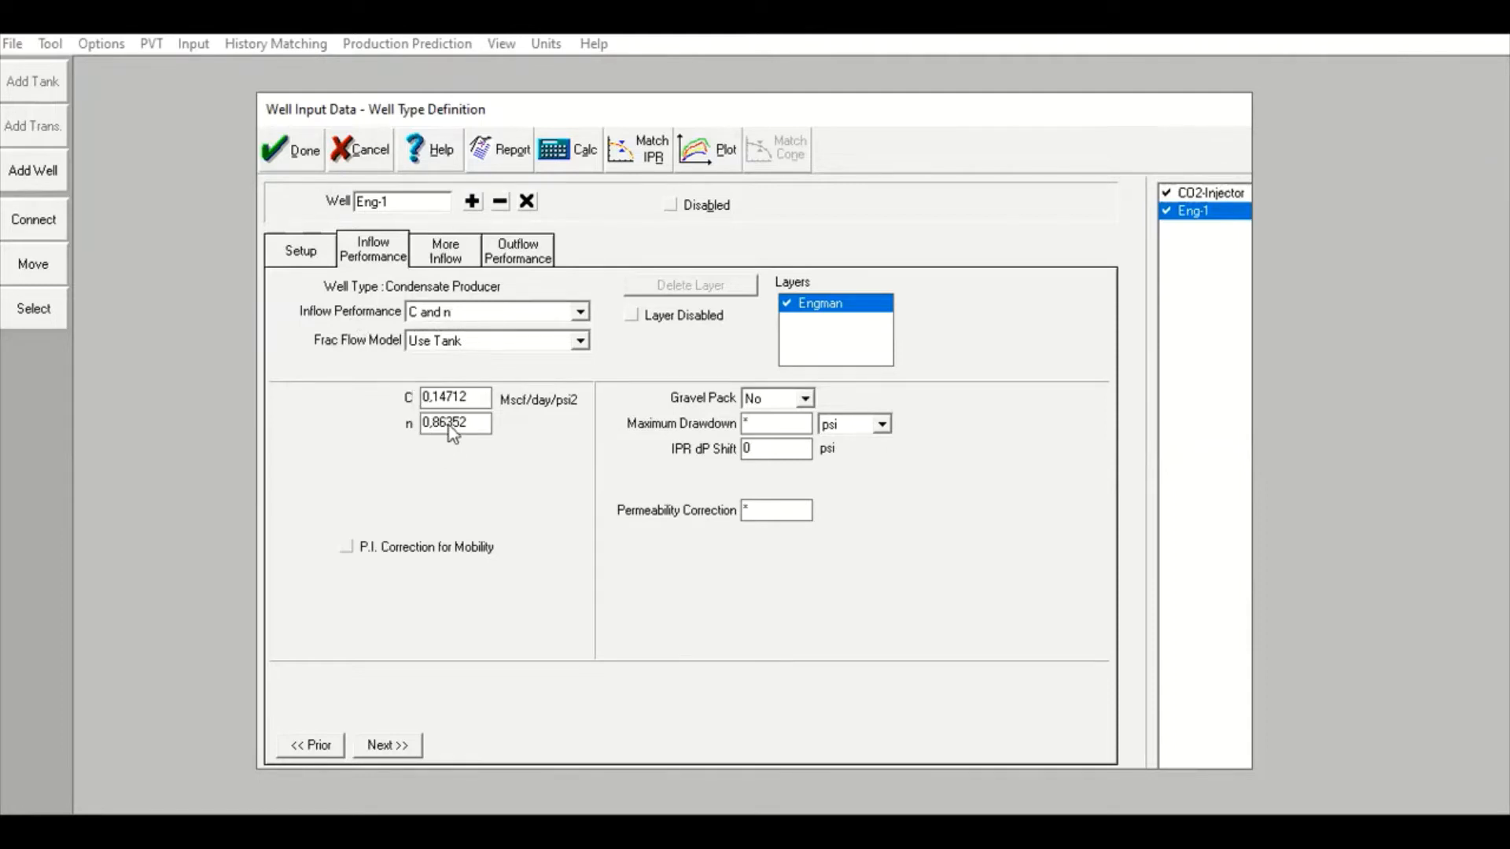
pyautogui.click(468, 424)
pyautogui.click(724, 163)
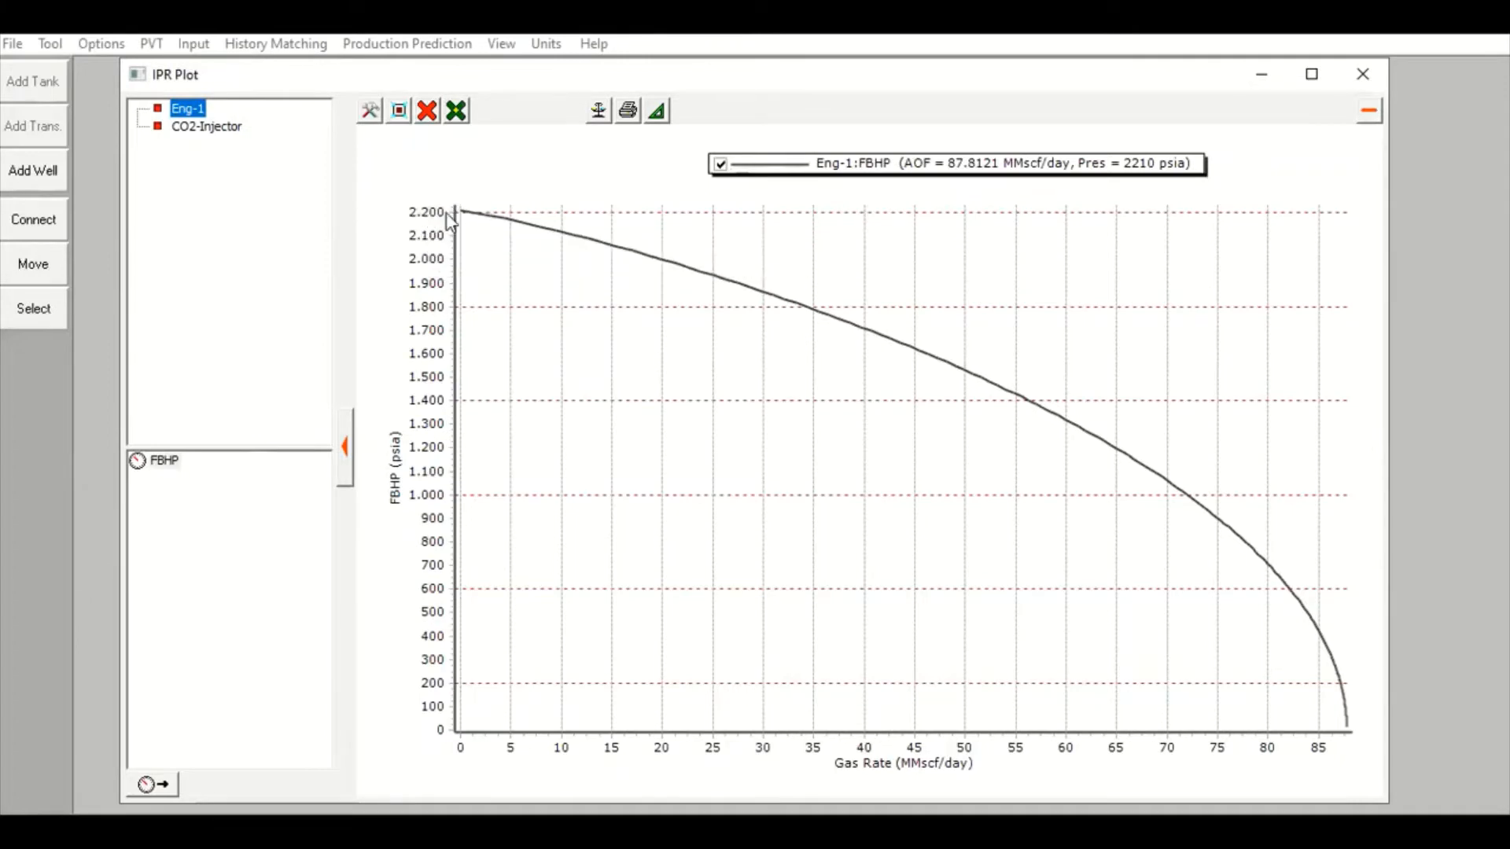
pyautogui.click(1363, 76)
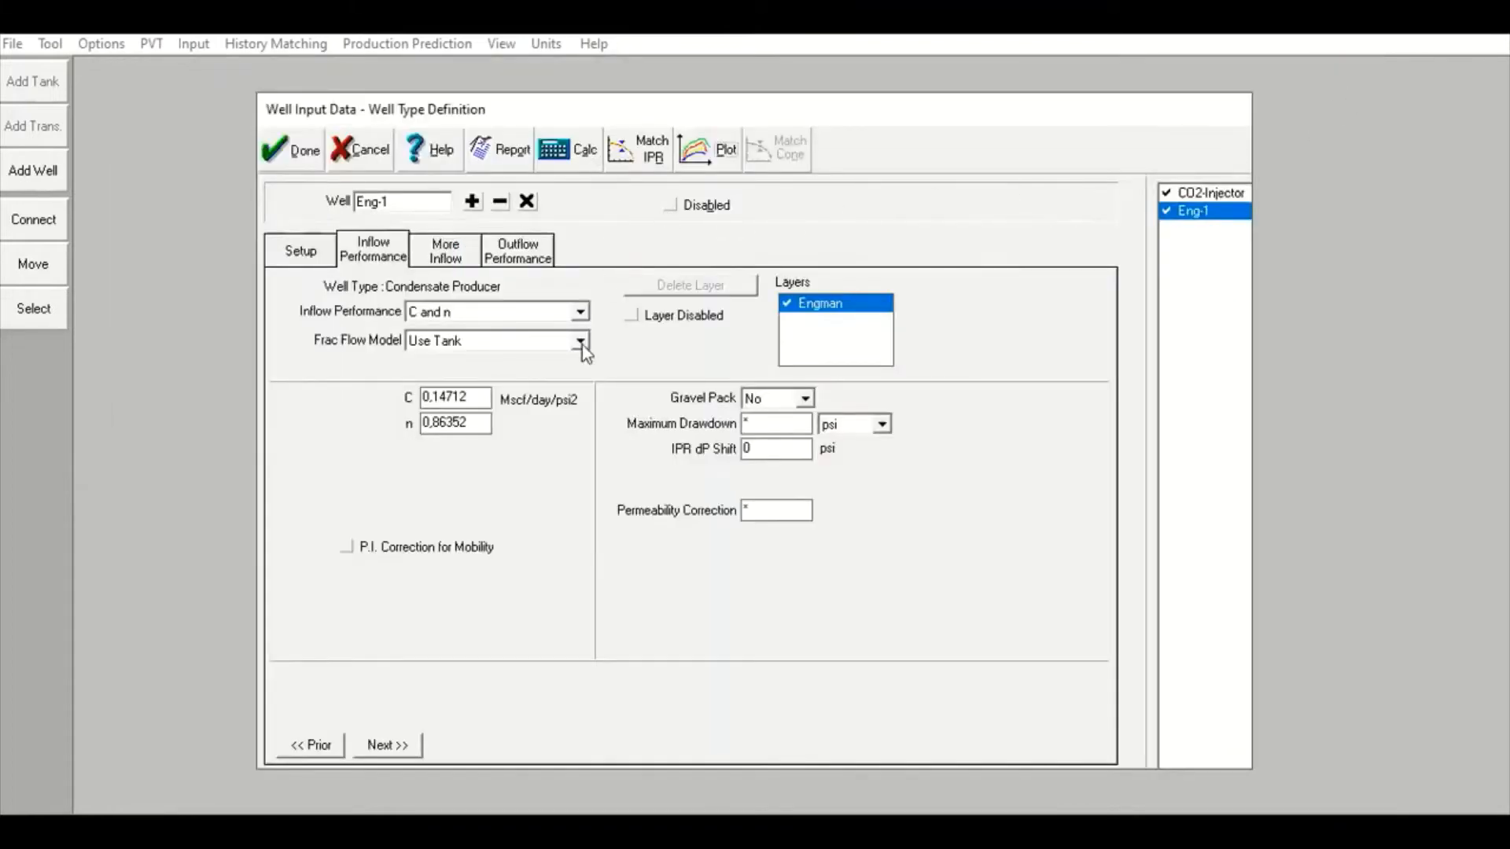
# - Check Eng-1's well performance test calculation table and the abandonment and breakthrough constraints of its Engman layer
pyautogui.click(582, 154)
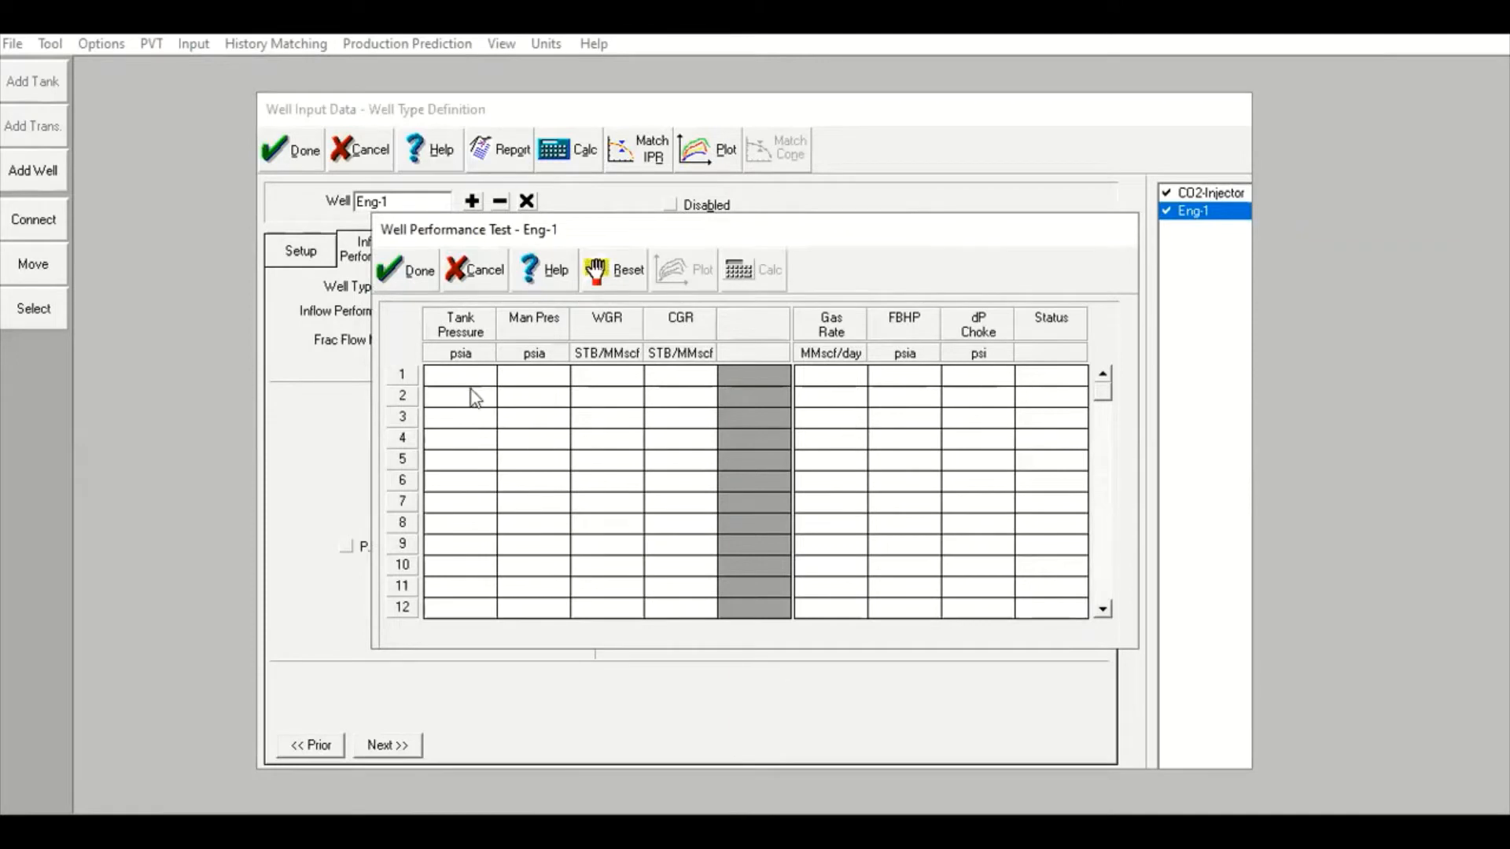
pyautogui.click(409, 271)
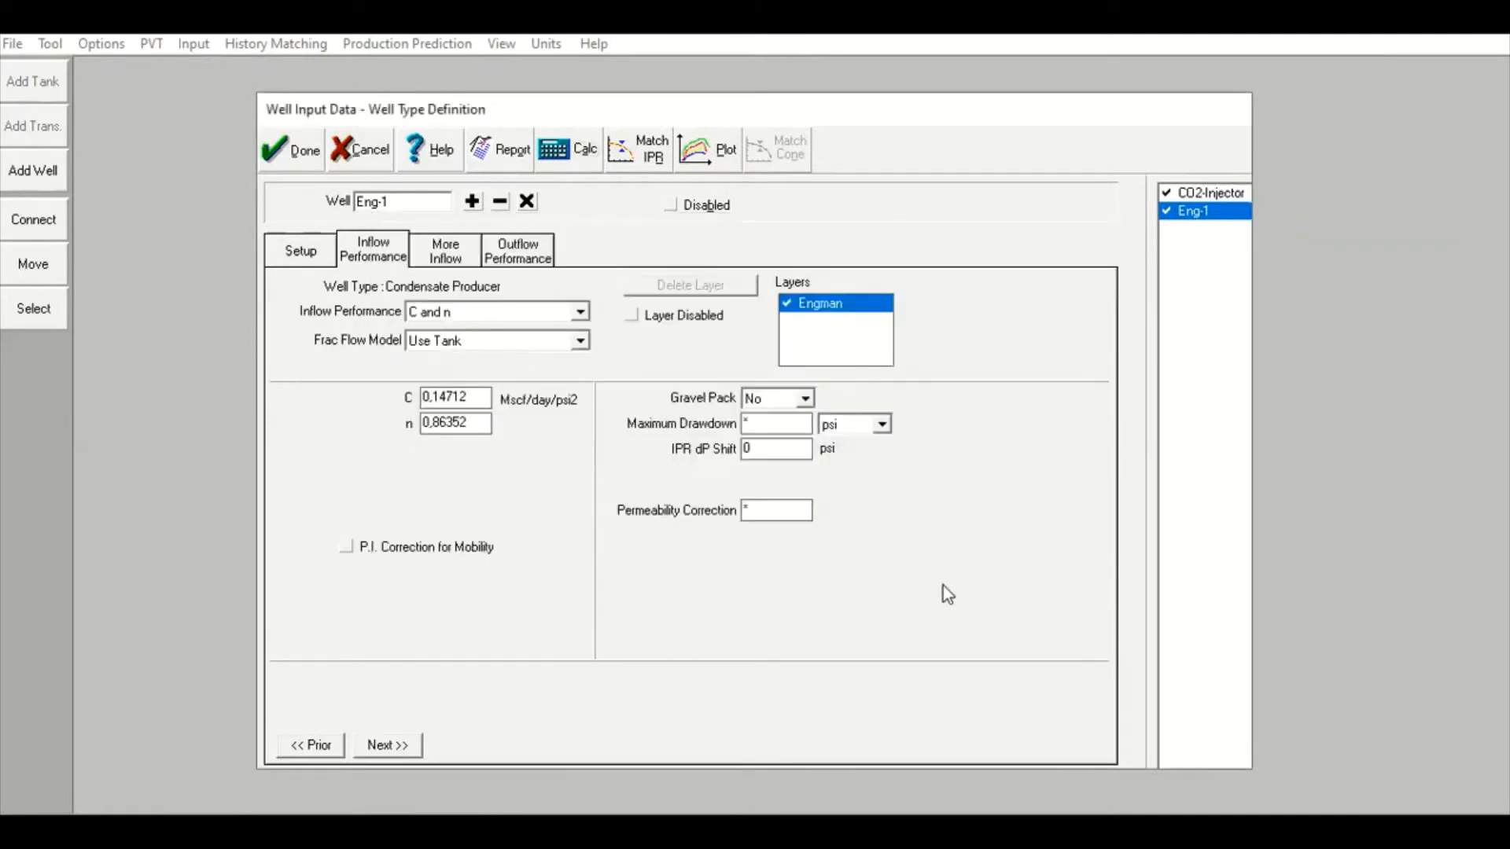
pyautogui.click(449, 256)
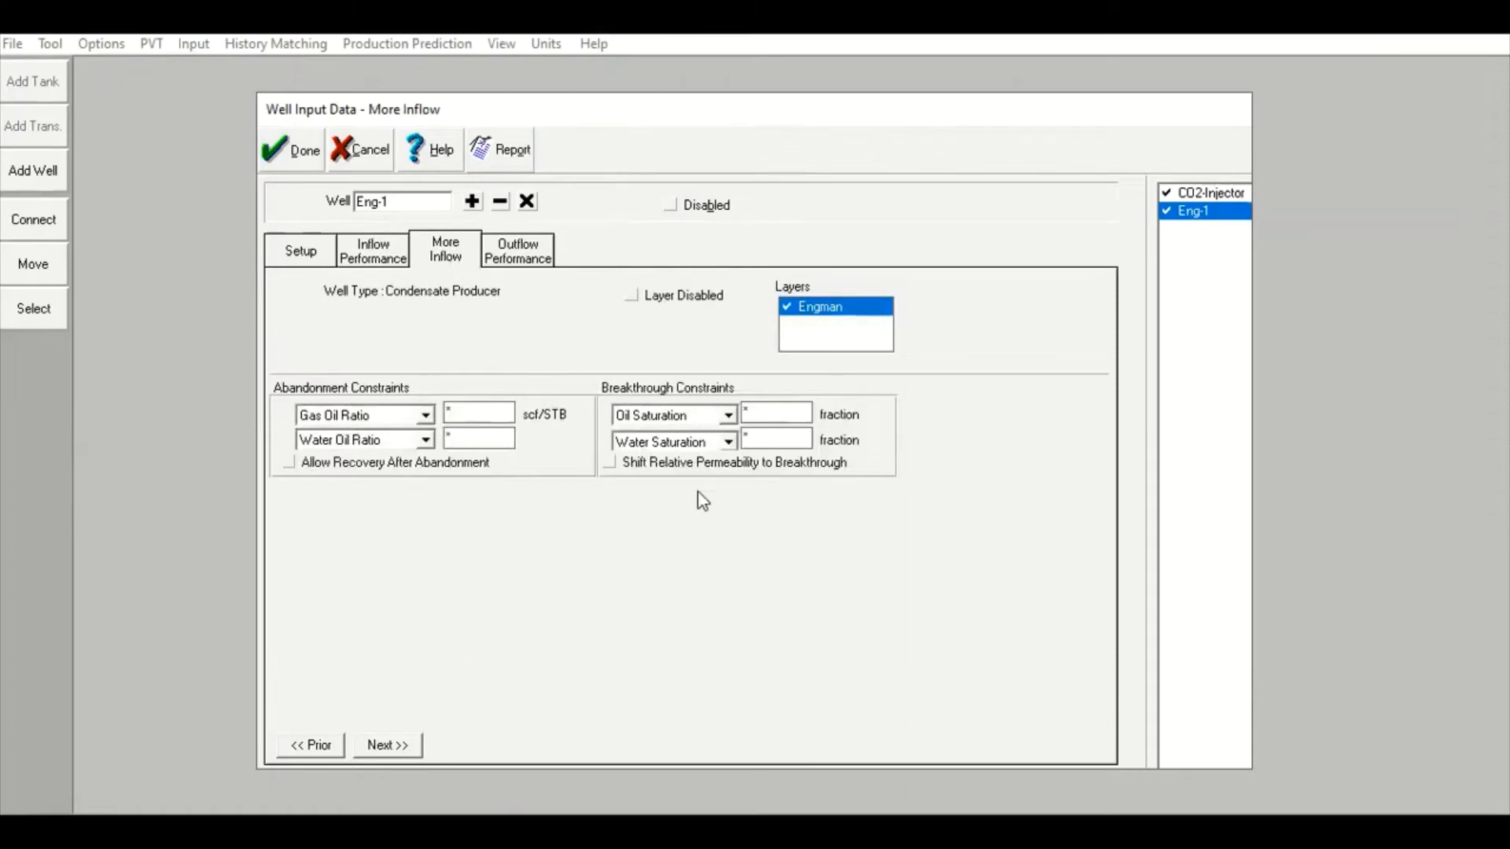
# - Review Eng-1's outflow performance settings and tubing performance curve table, and plot the curves against the IPR
pyautogui.click(533, 265)
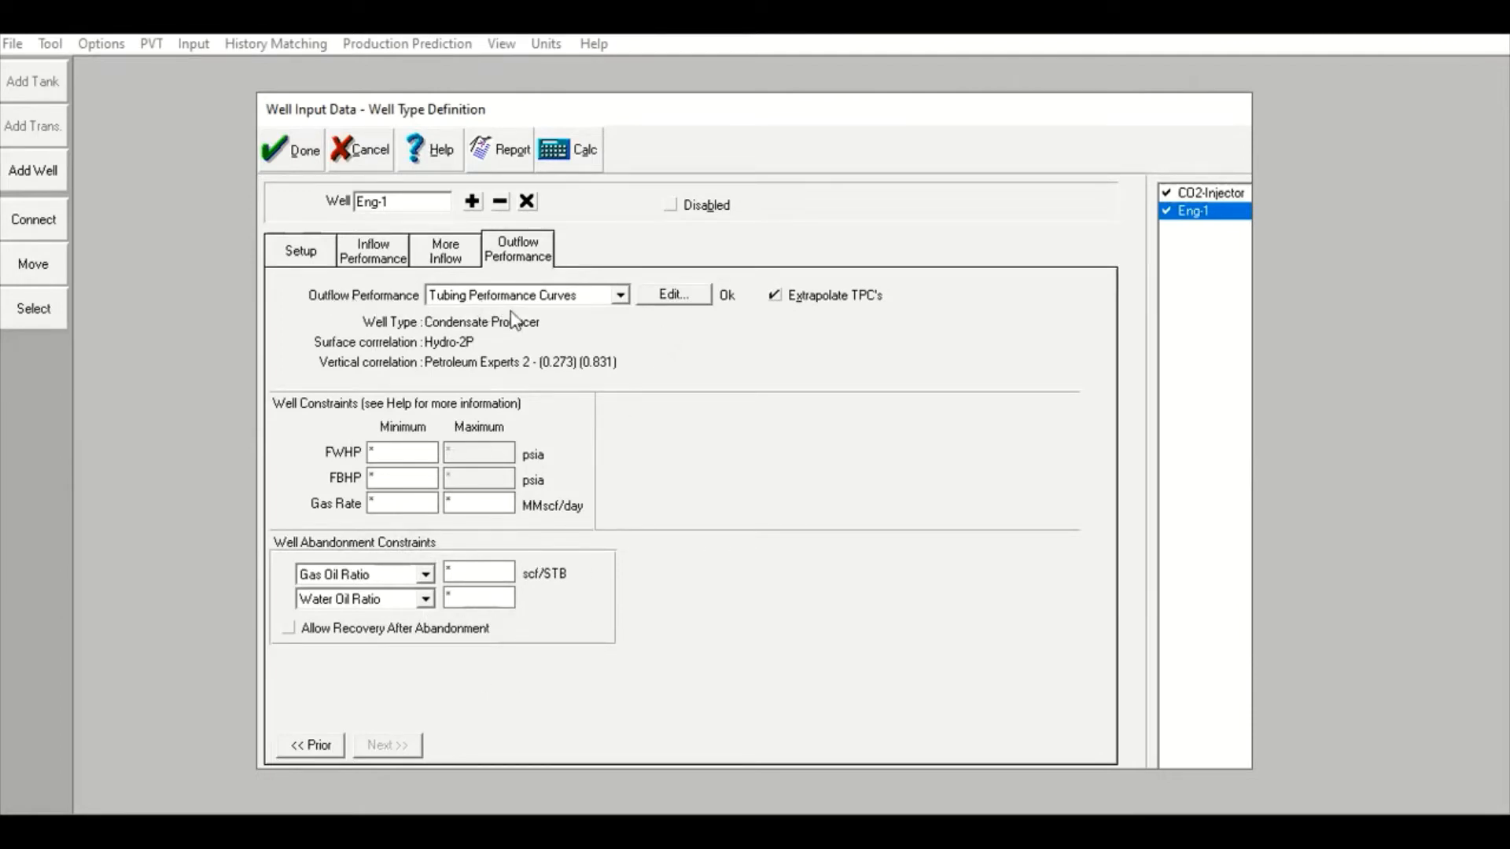
pyautogui.click(684, 300)
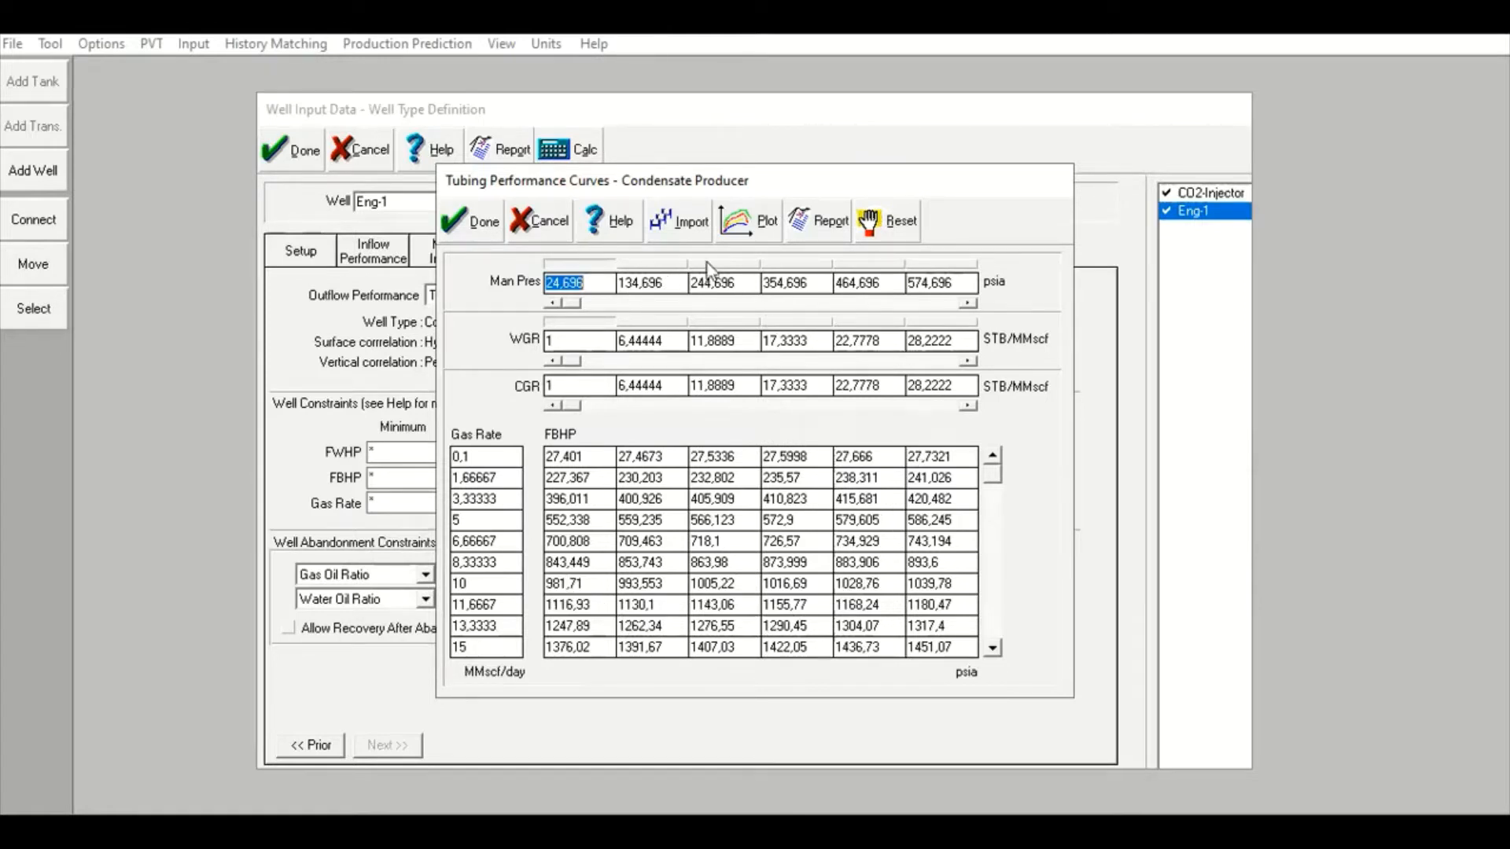
pyautogui.click(742, 230)
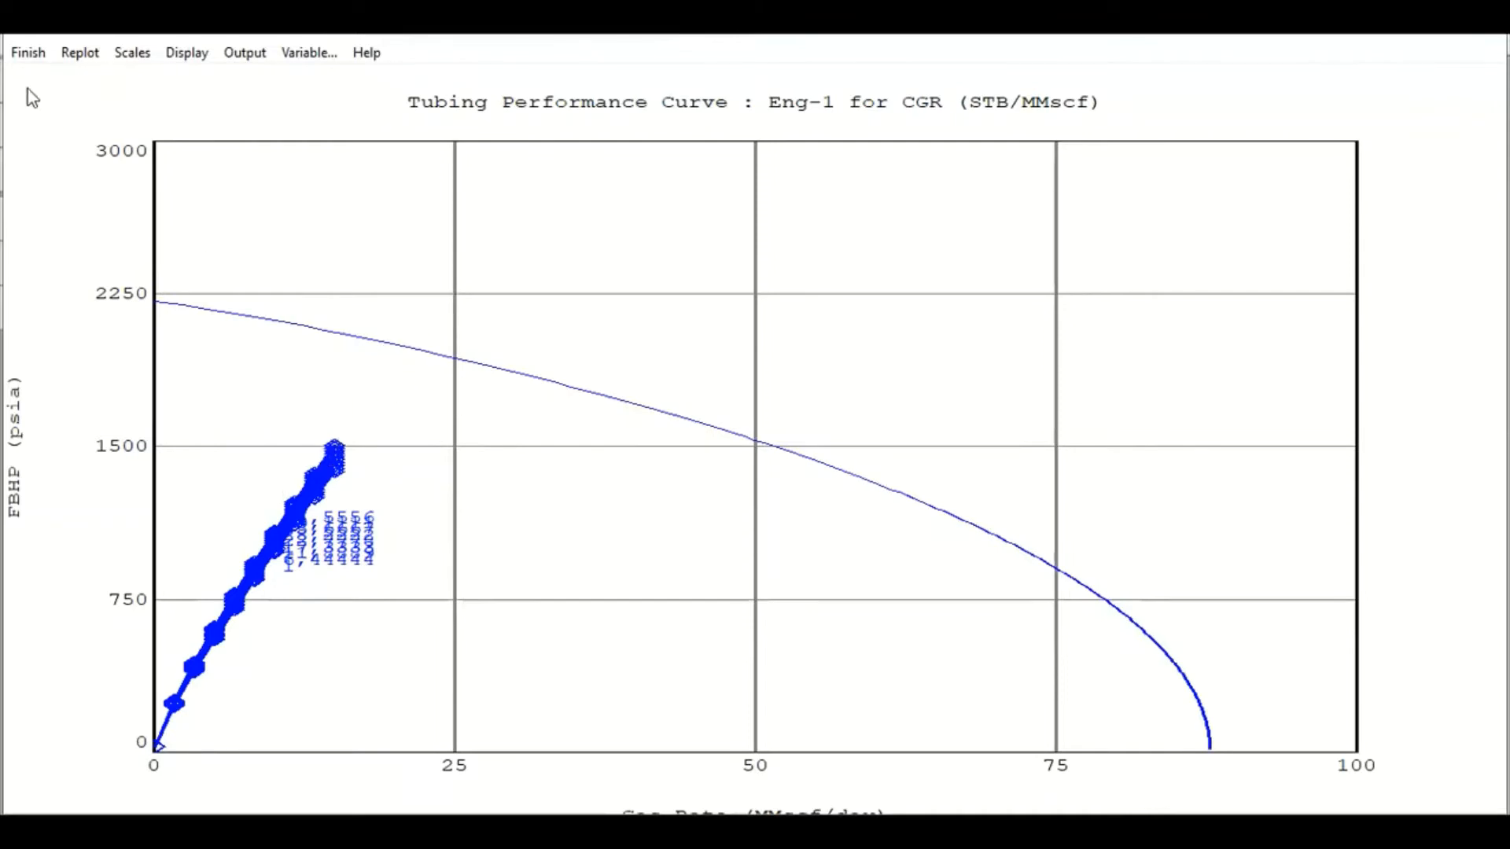
pyautogui.click(30, 52)
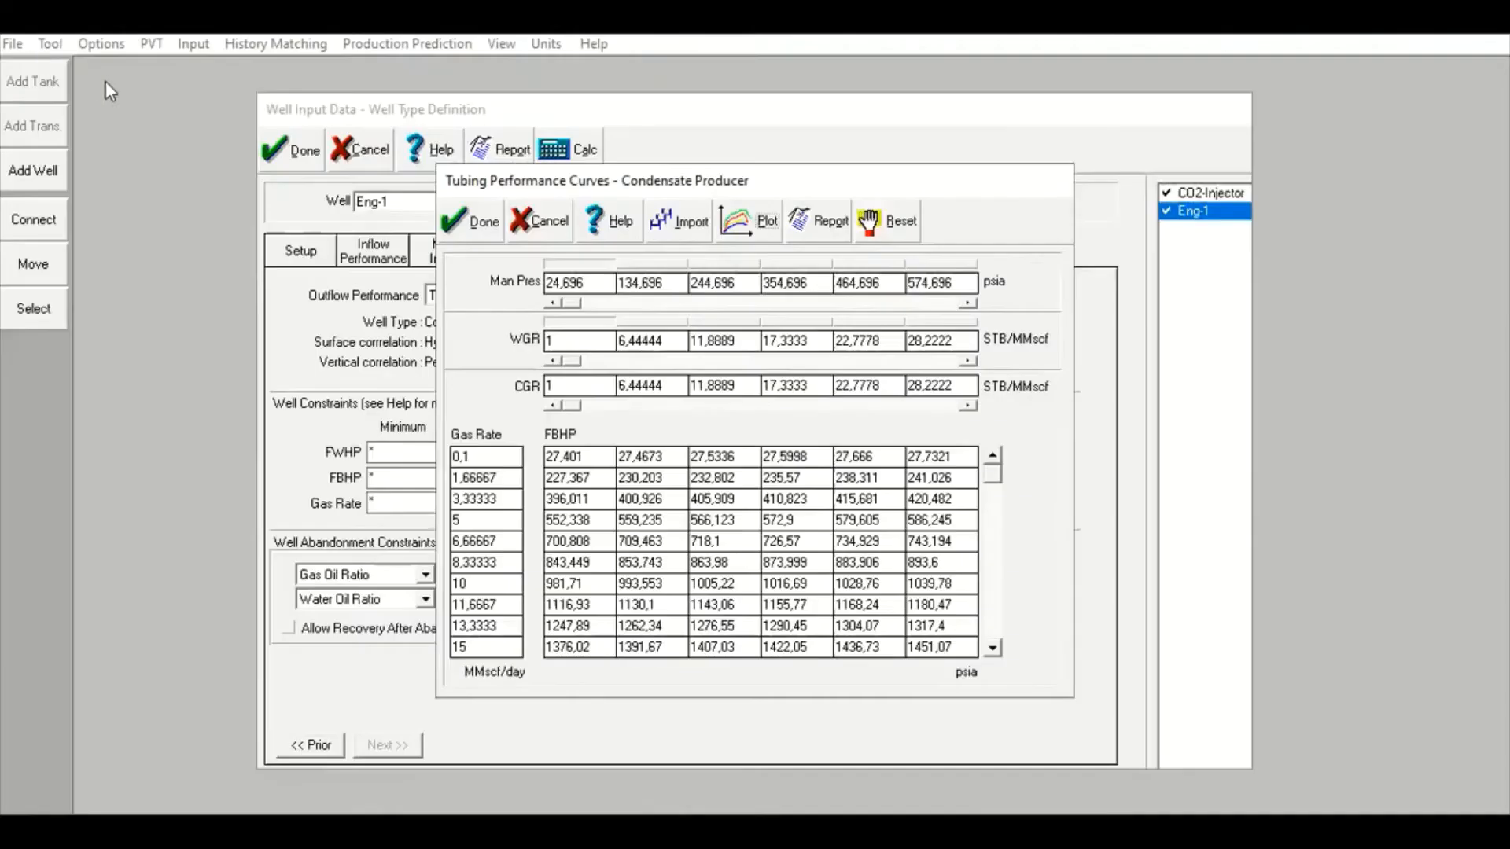
pyautogui.click(474, 224)
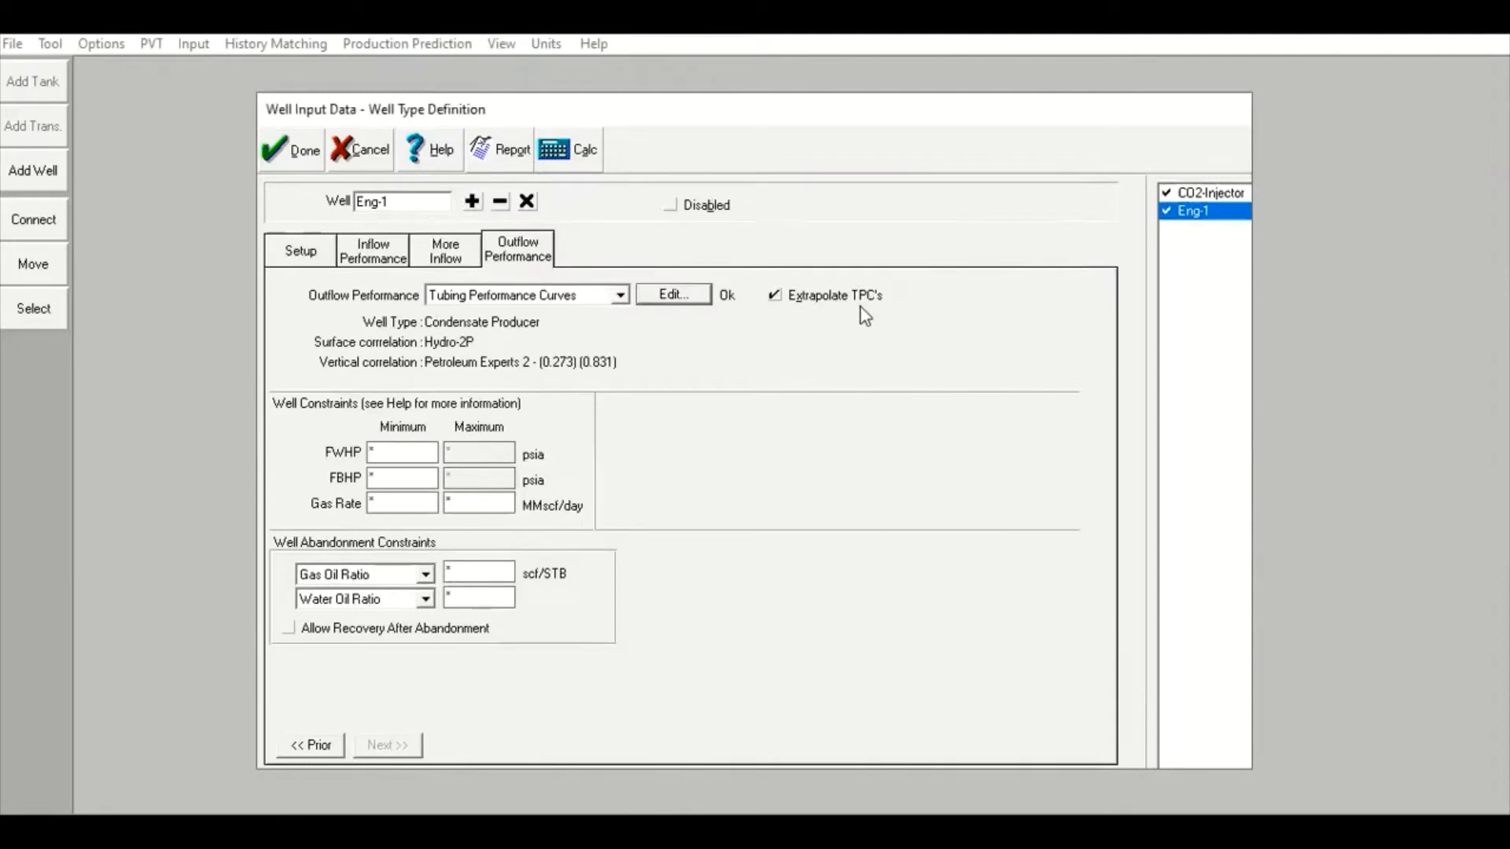
# - Reopen Eng-1's tubing performance curve data and view the plot of the curves once more
pyautogui.click(665, 297)
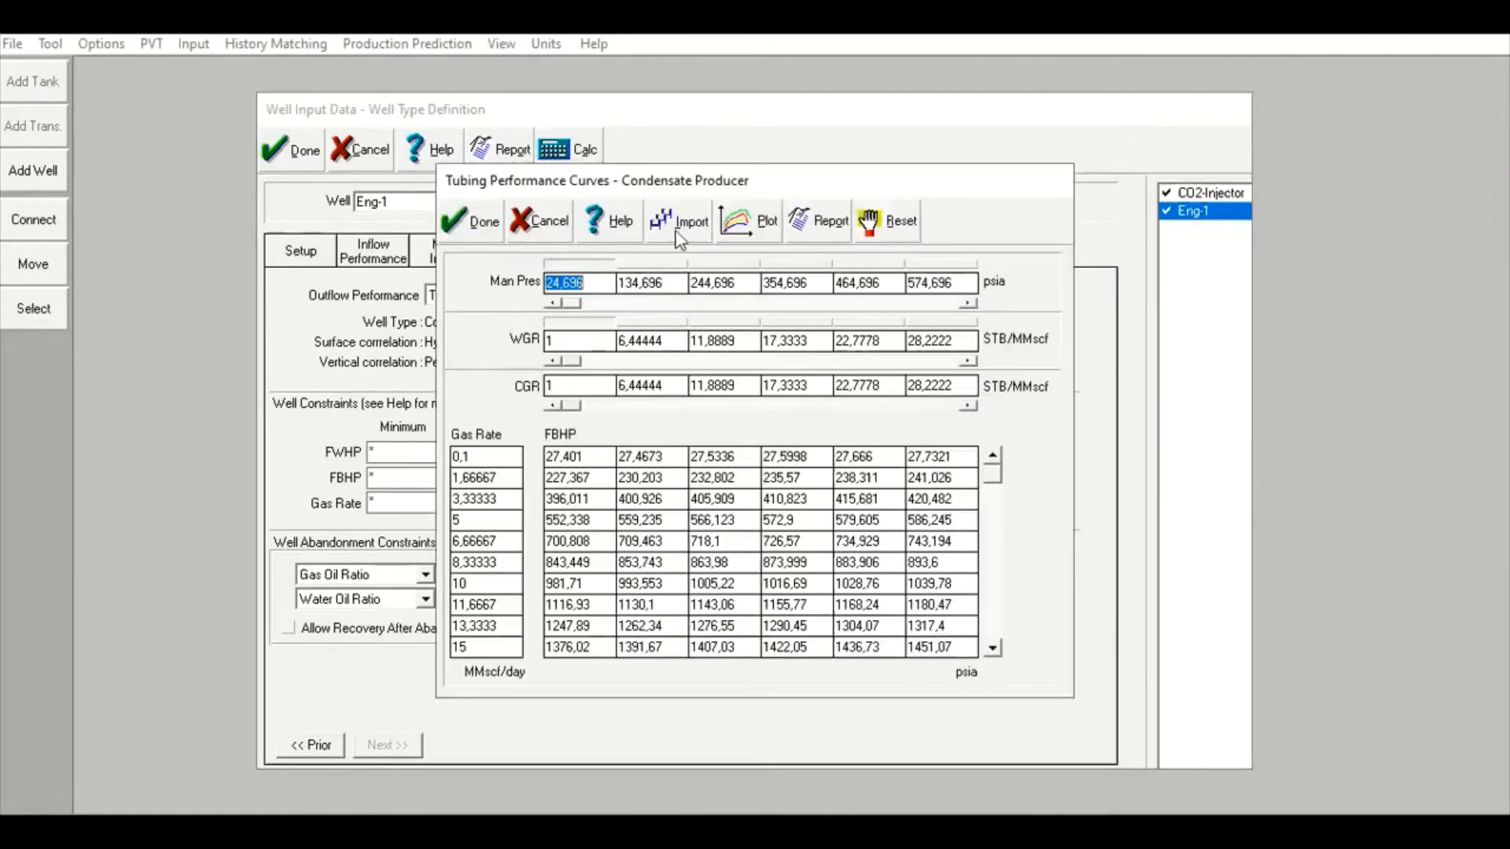
pyautogui.click(758, 234)
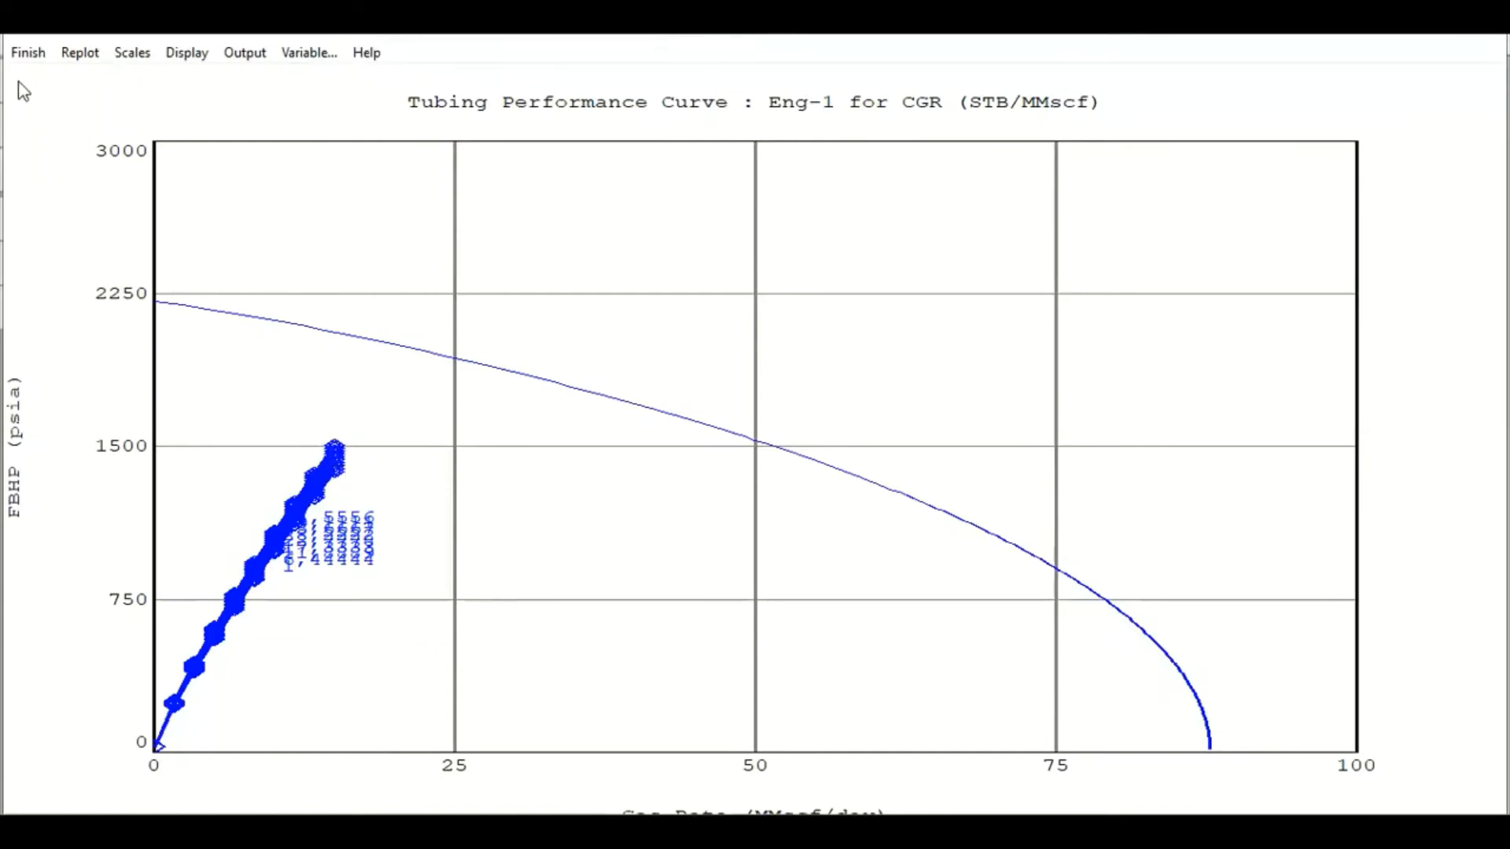
pyautogui.click(29, 52)
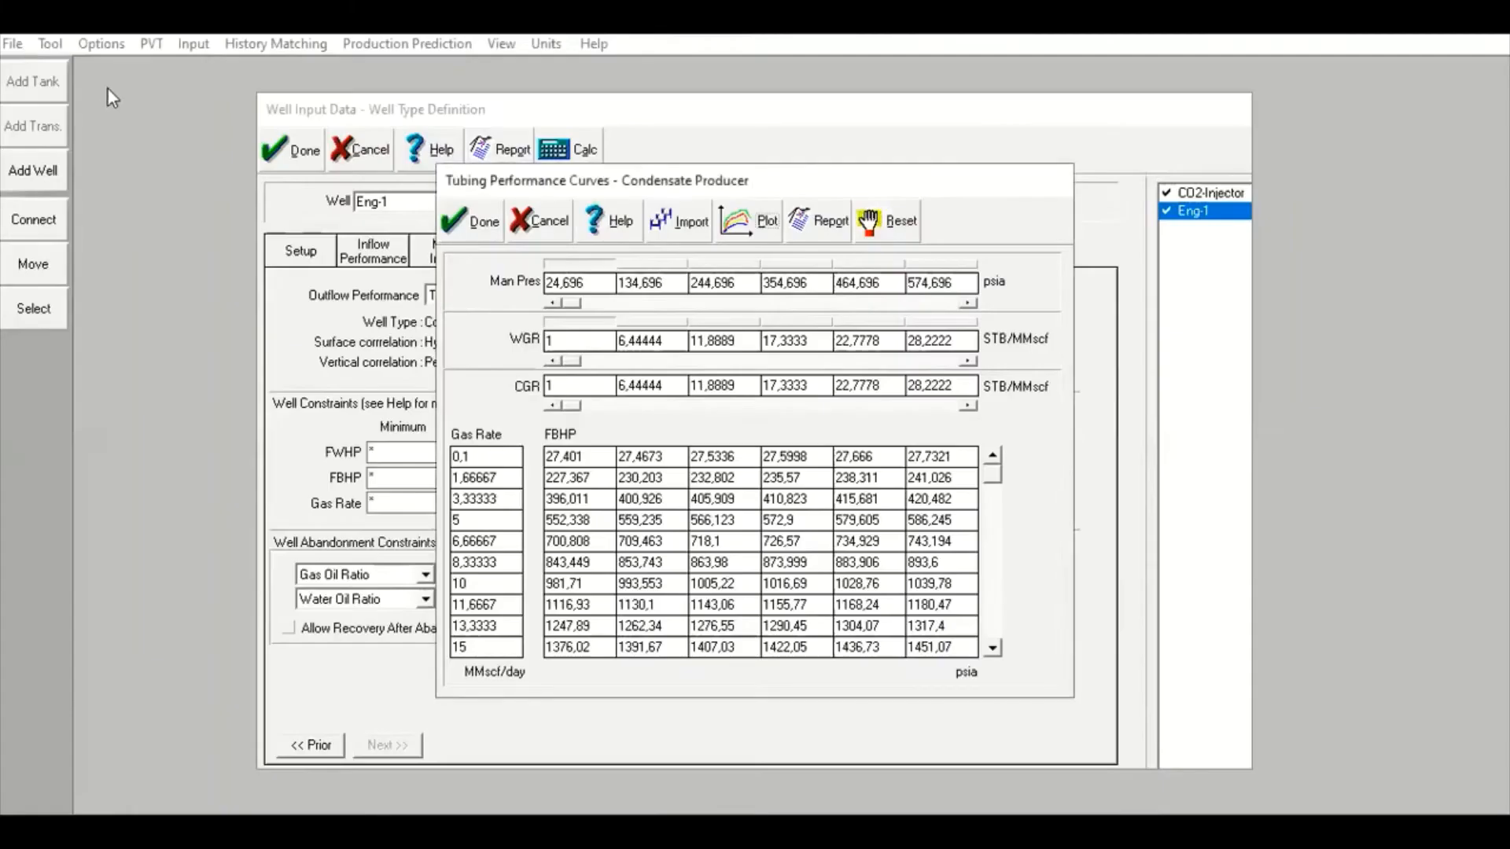
# - Close Eng-1's tubing curves and well data, and review the CO2-Injector's well type and inflow performance settings
pyautogui.click(469, 236)
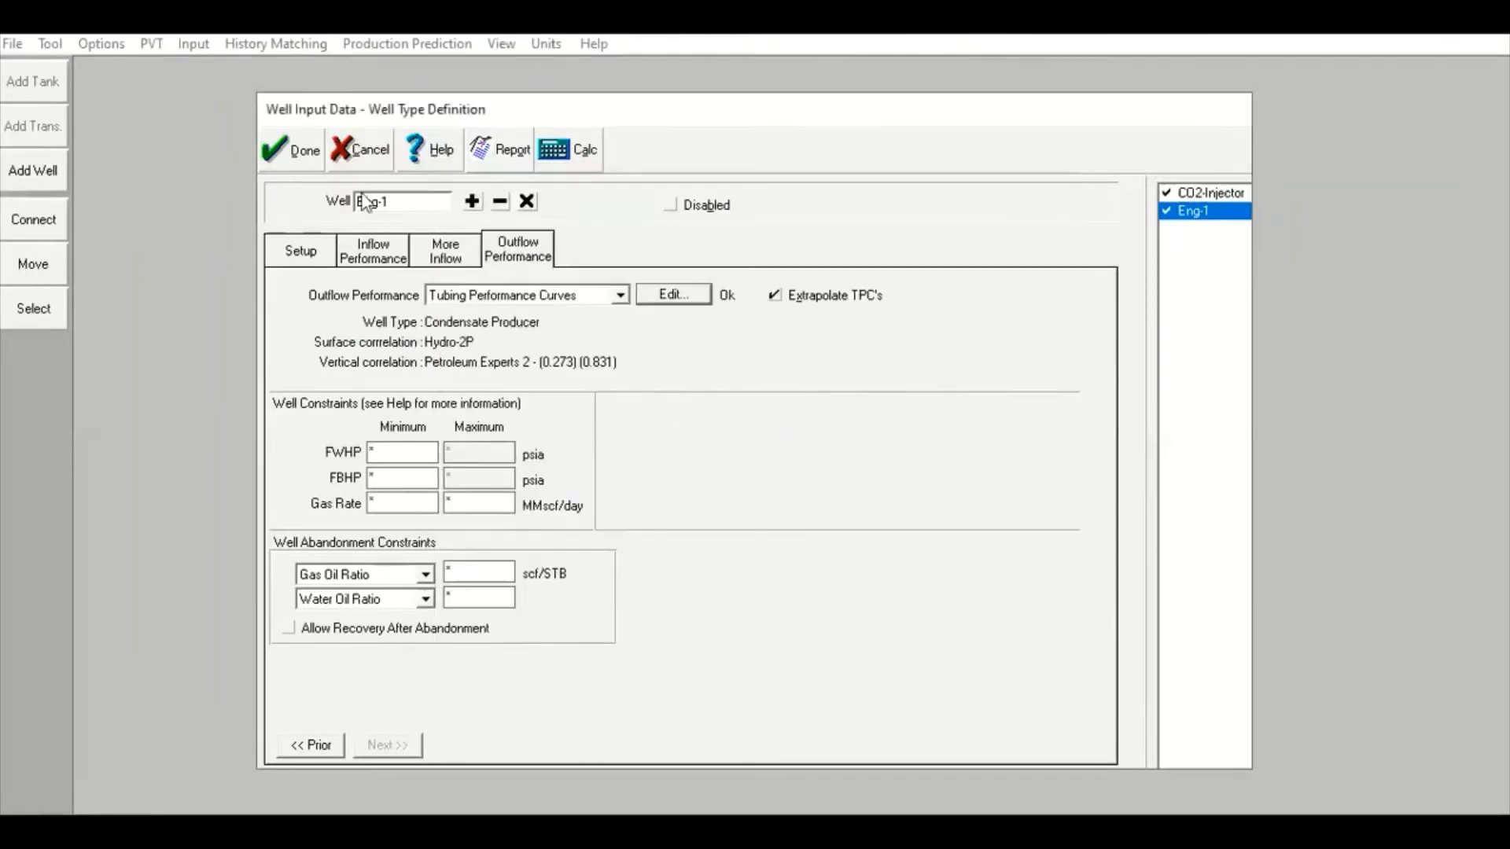
pyautogui.click(309, 163)
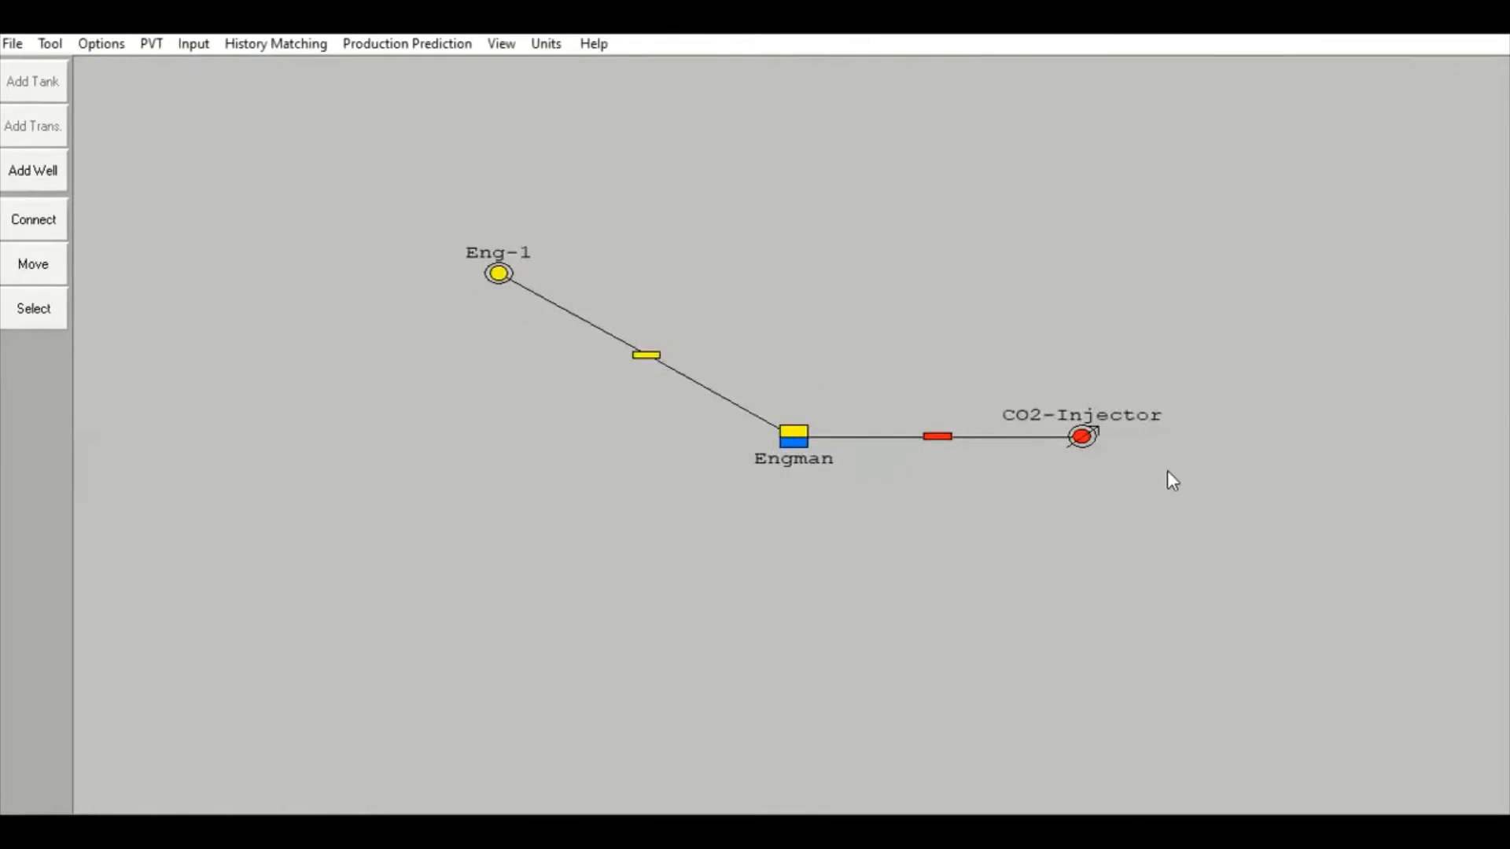
pyautogui.doubleClick(1083, 437)
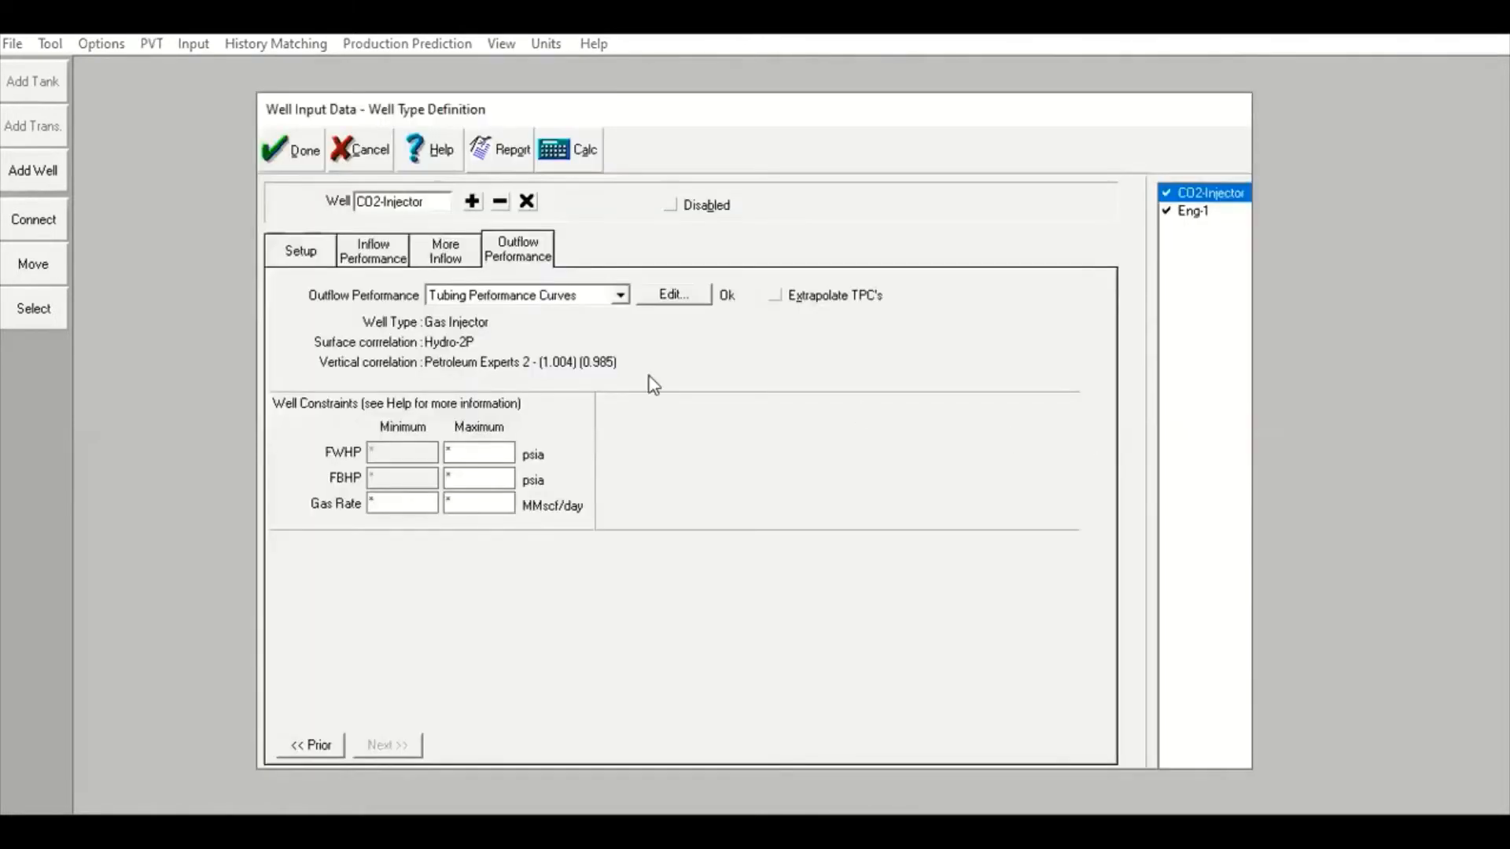
pyautogui.click(295, 247)
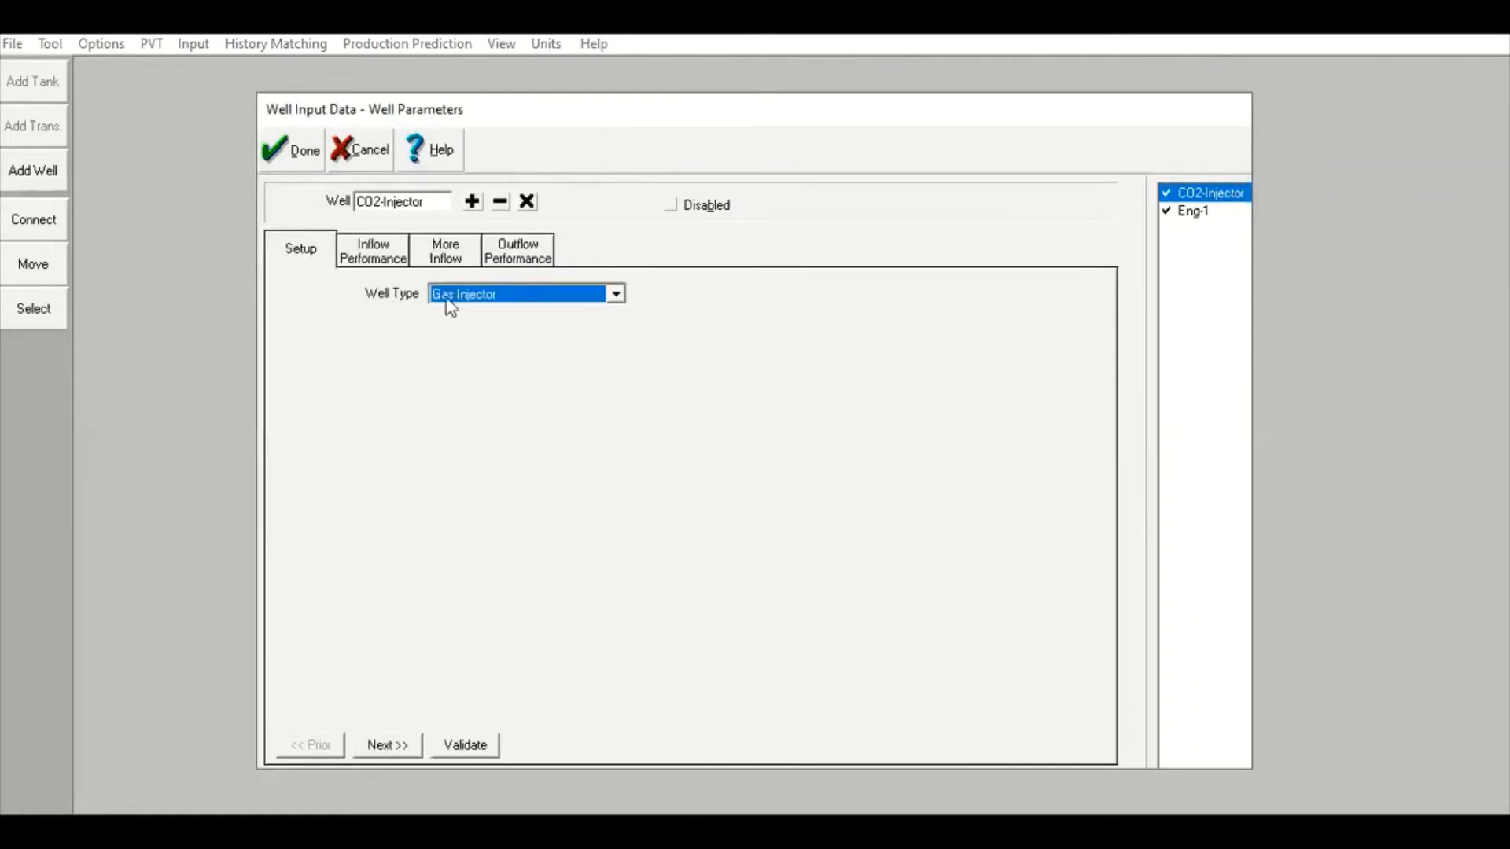
pyautogui.click(385, 264)
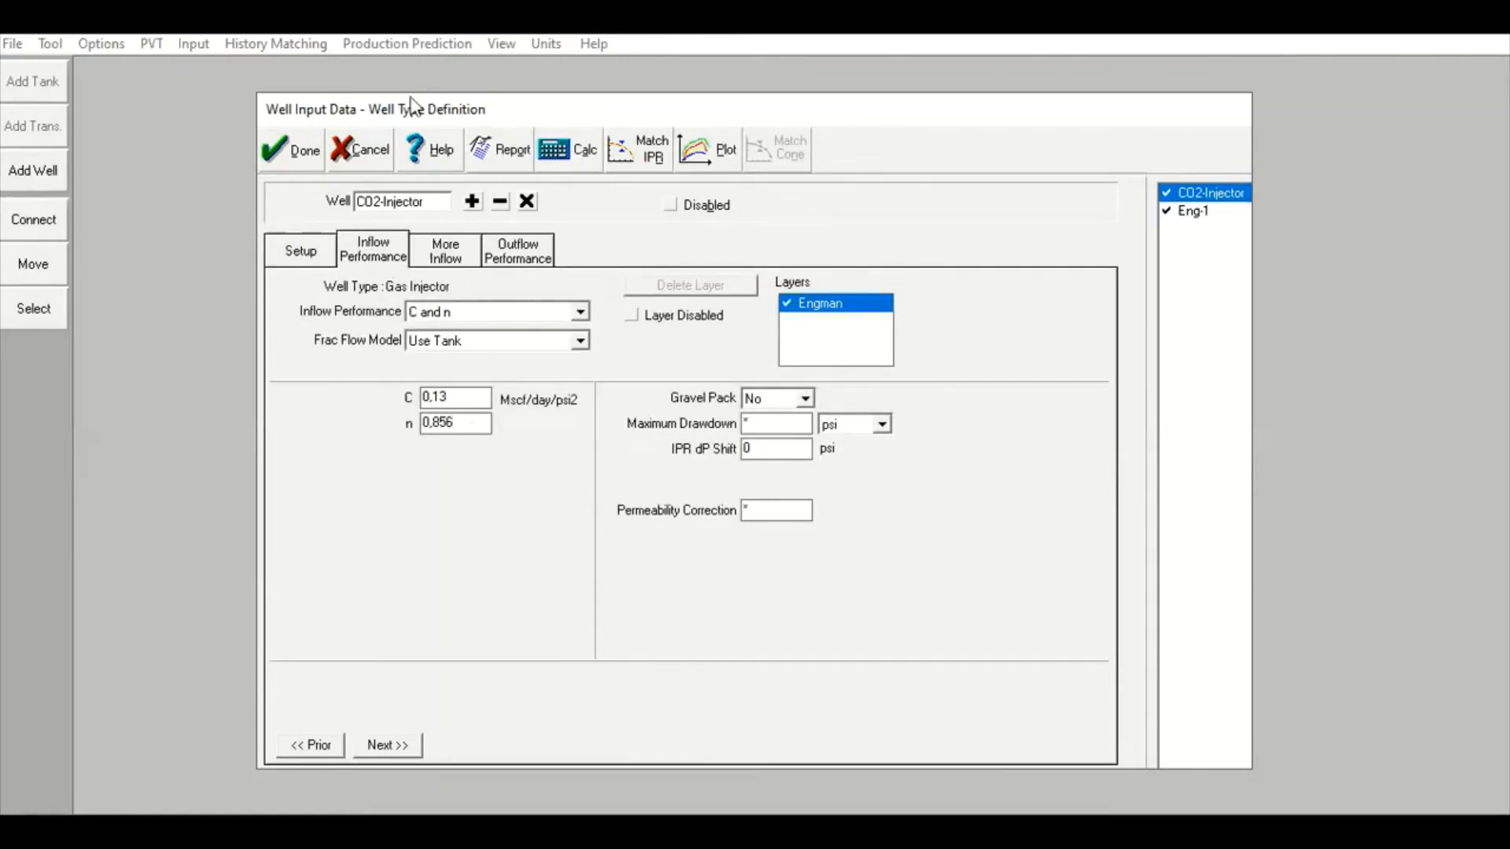
pyautogui.moveTo(480, 118); pyautogui.dragTo(888, 115)
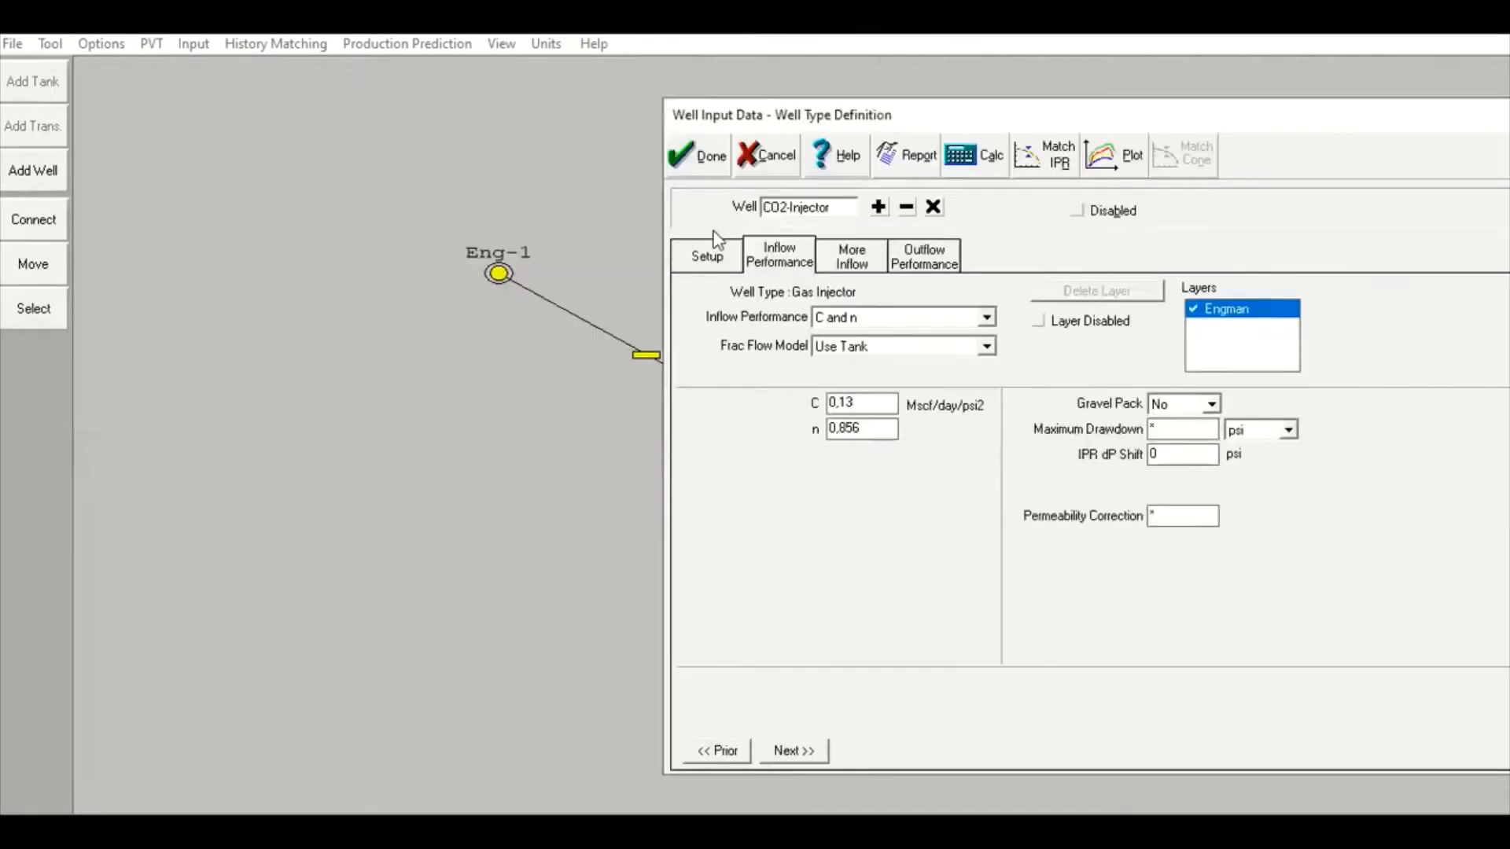
pyautogui.click(704, 157)
# - Compare the C and n inflow coefficients of the Eng-1 producer with those of the CO2-Injector
pyautogui.doubleClick(511, 280)
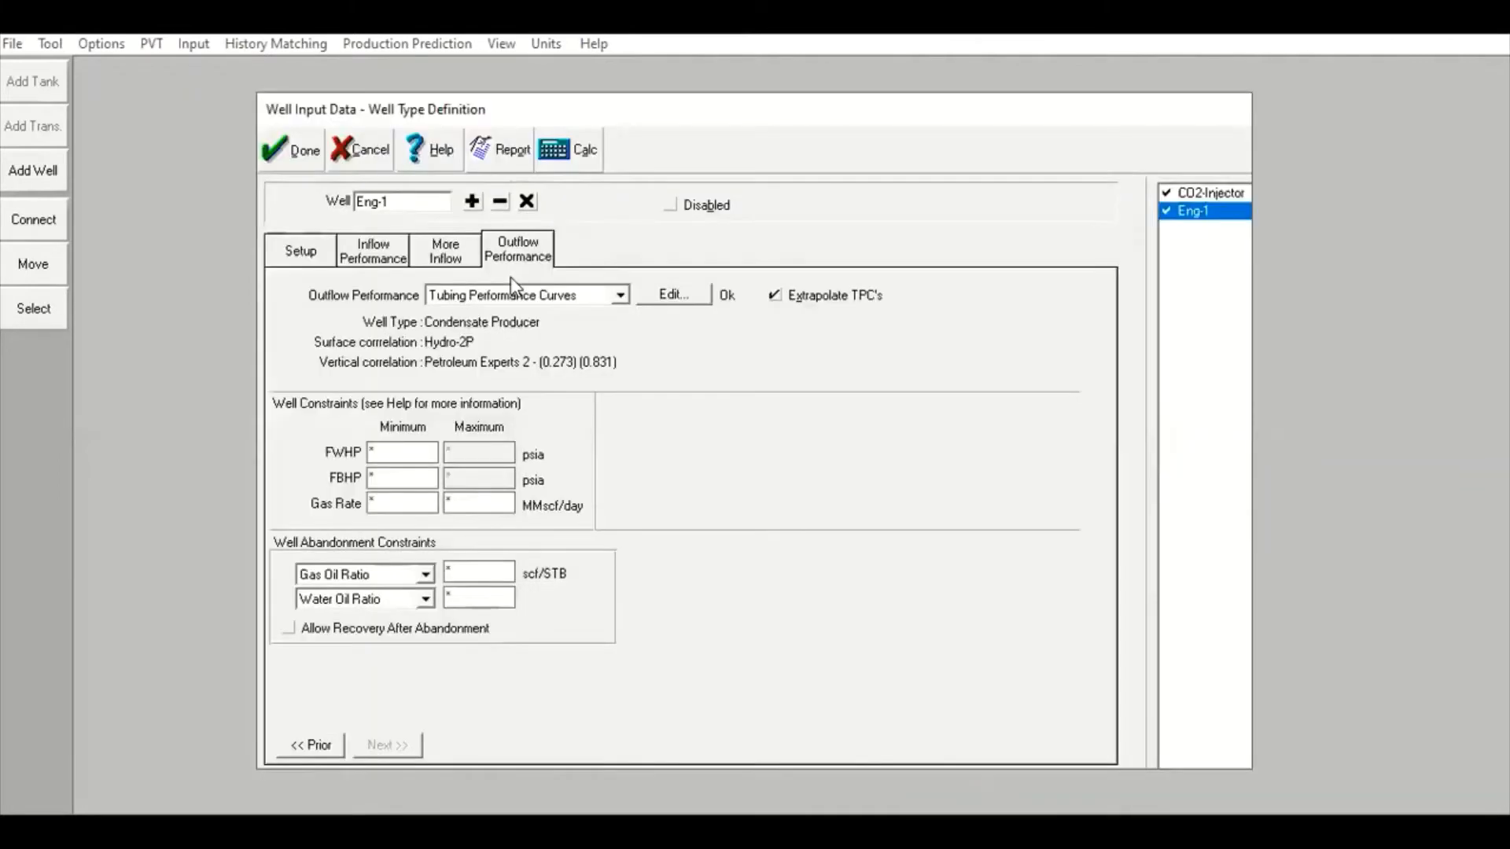
pyautogui.click(381, 250)
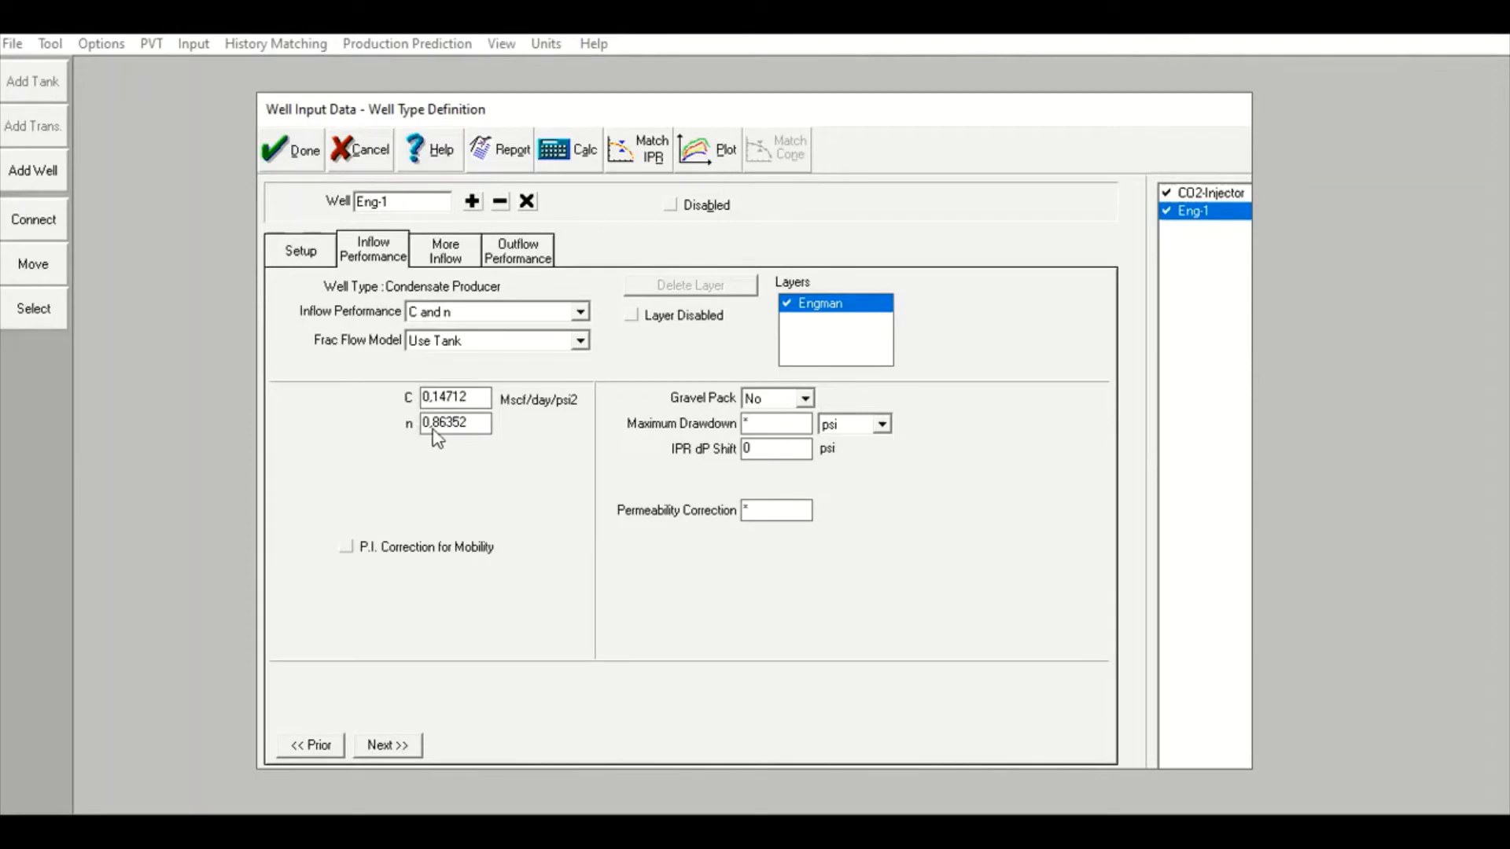
pyautogui.click(302, 162)
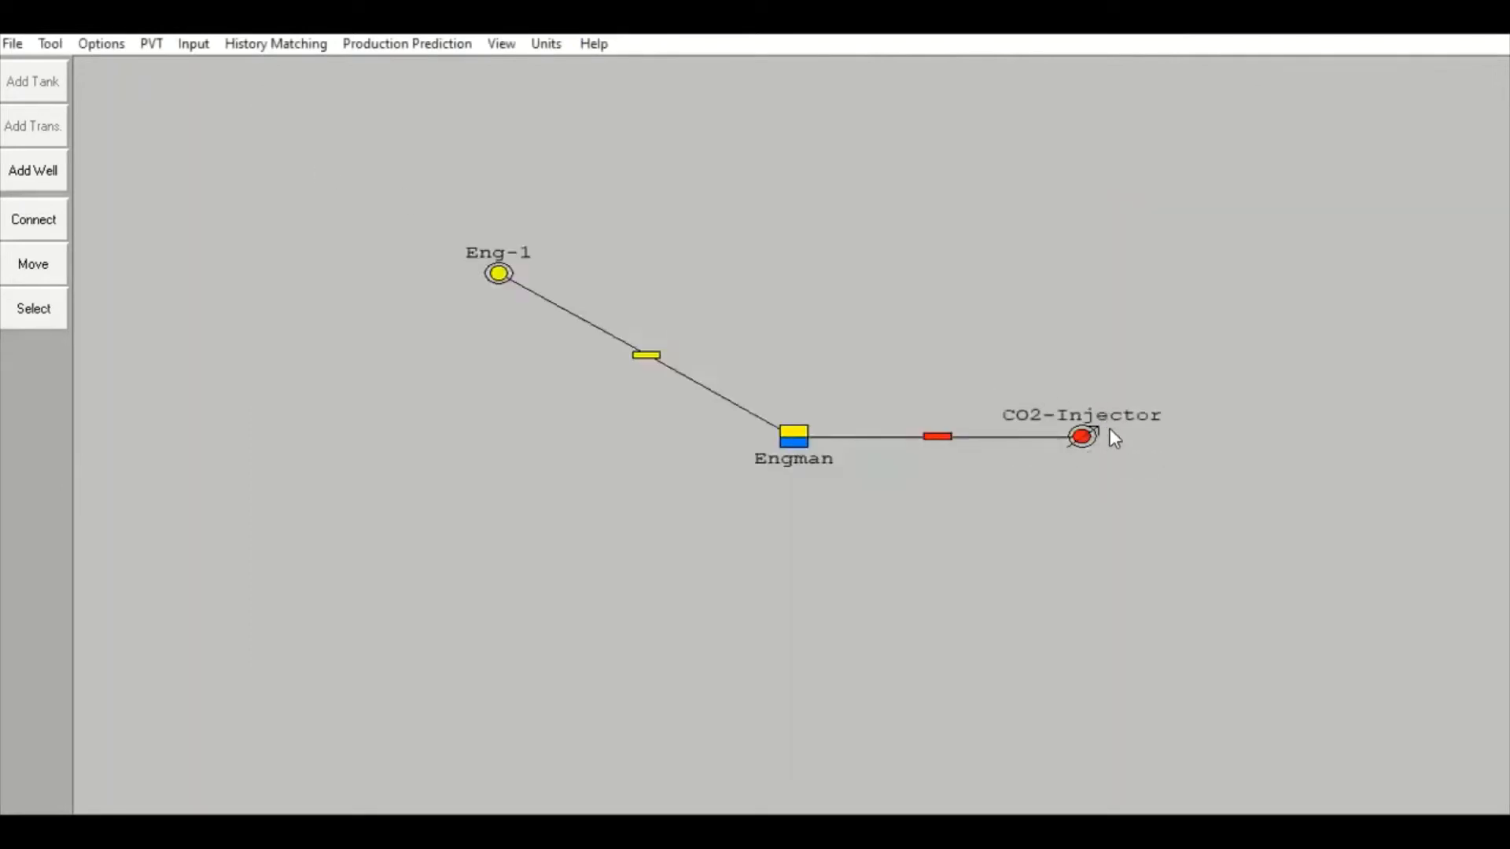
pyautogui.doubleClick(1079, 434)
pyautogui.click(402, 259)
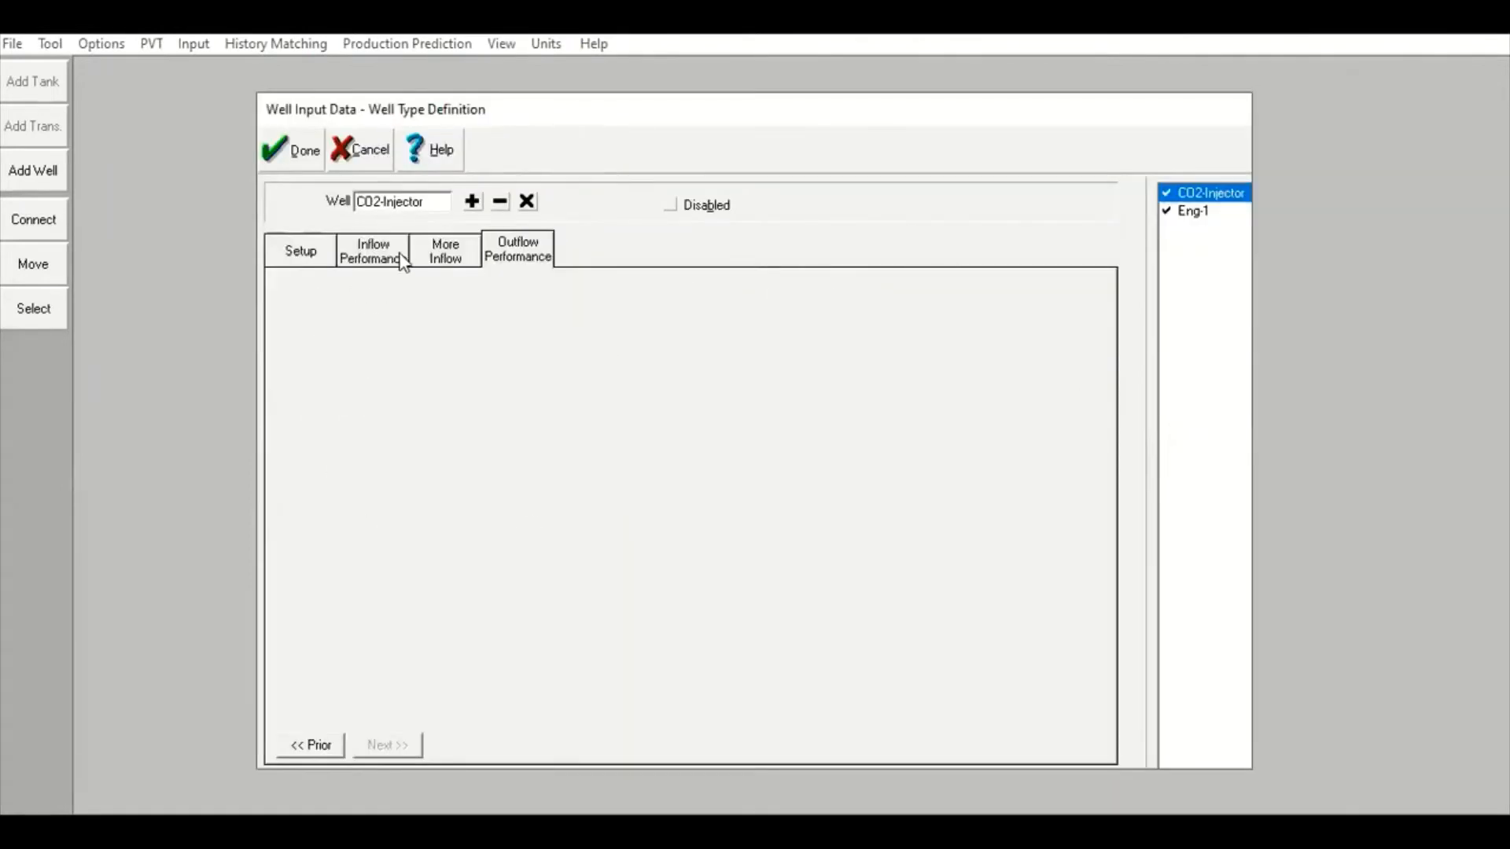
pyautogui.doubleClick(429, 399)
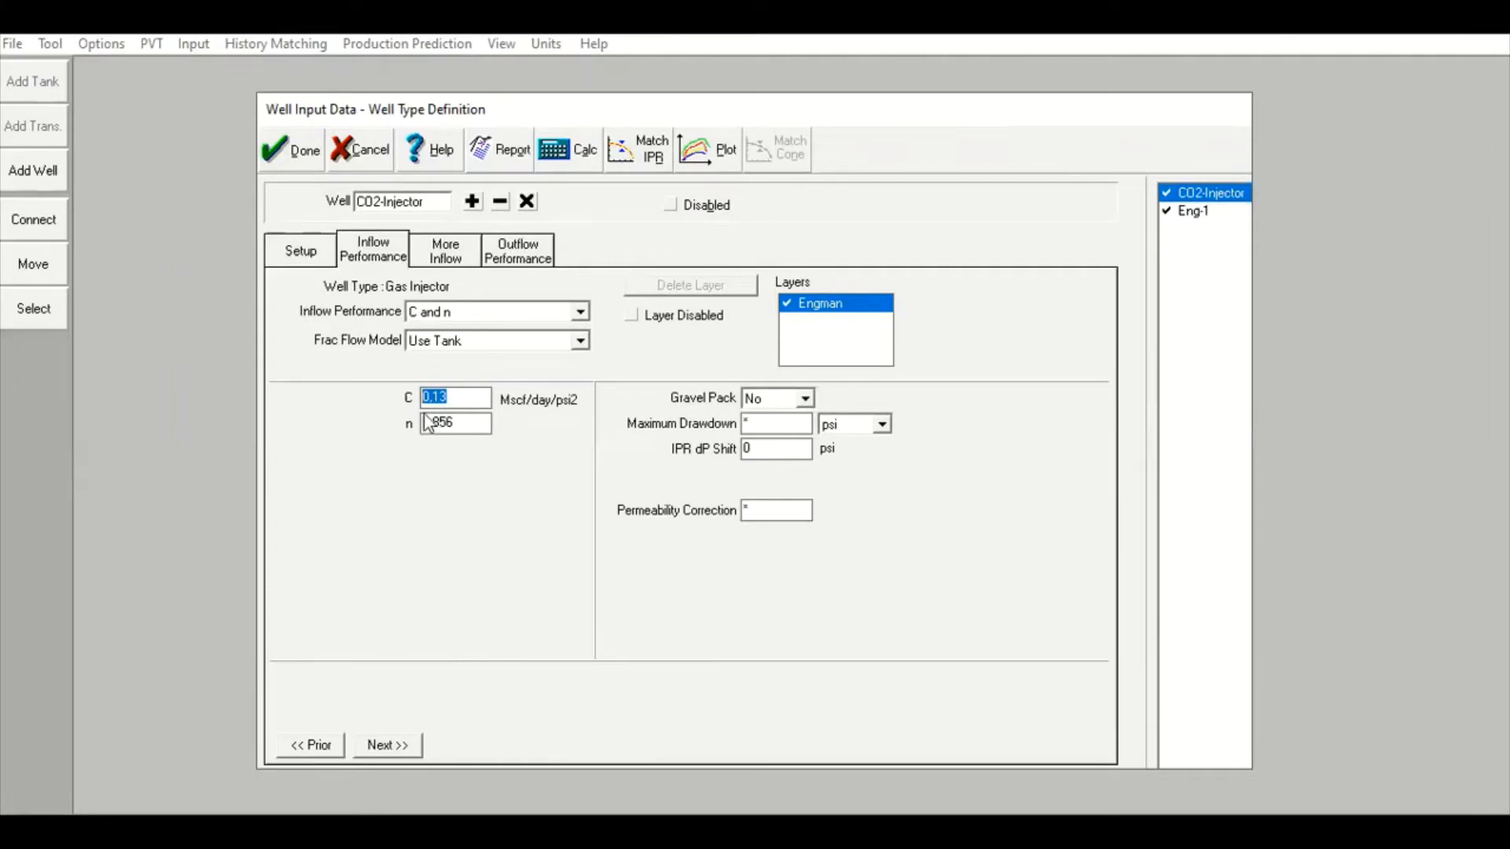
pyautogui.click(301, 149)
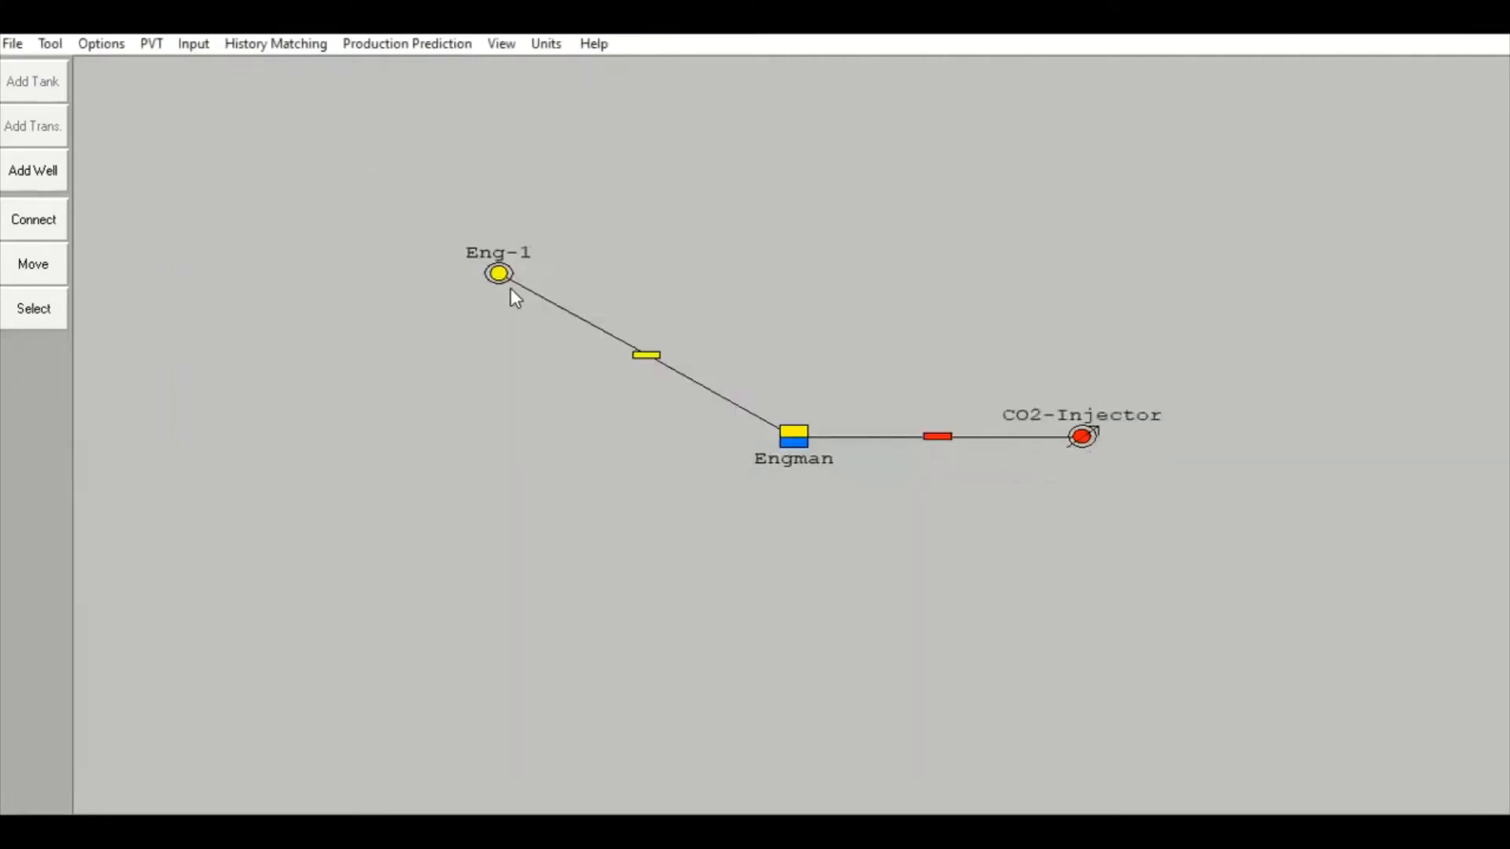
# - Copy the C coefficient from Eng-1's inflow performance data and close the well data
pyautogui.doubleClick(500, 275)
pyautogui.click(376, 253)
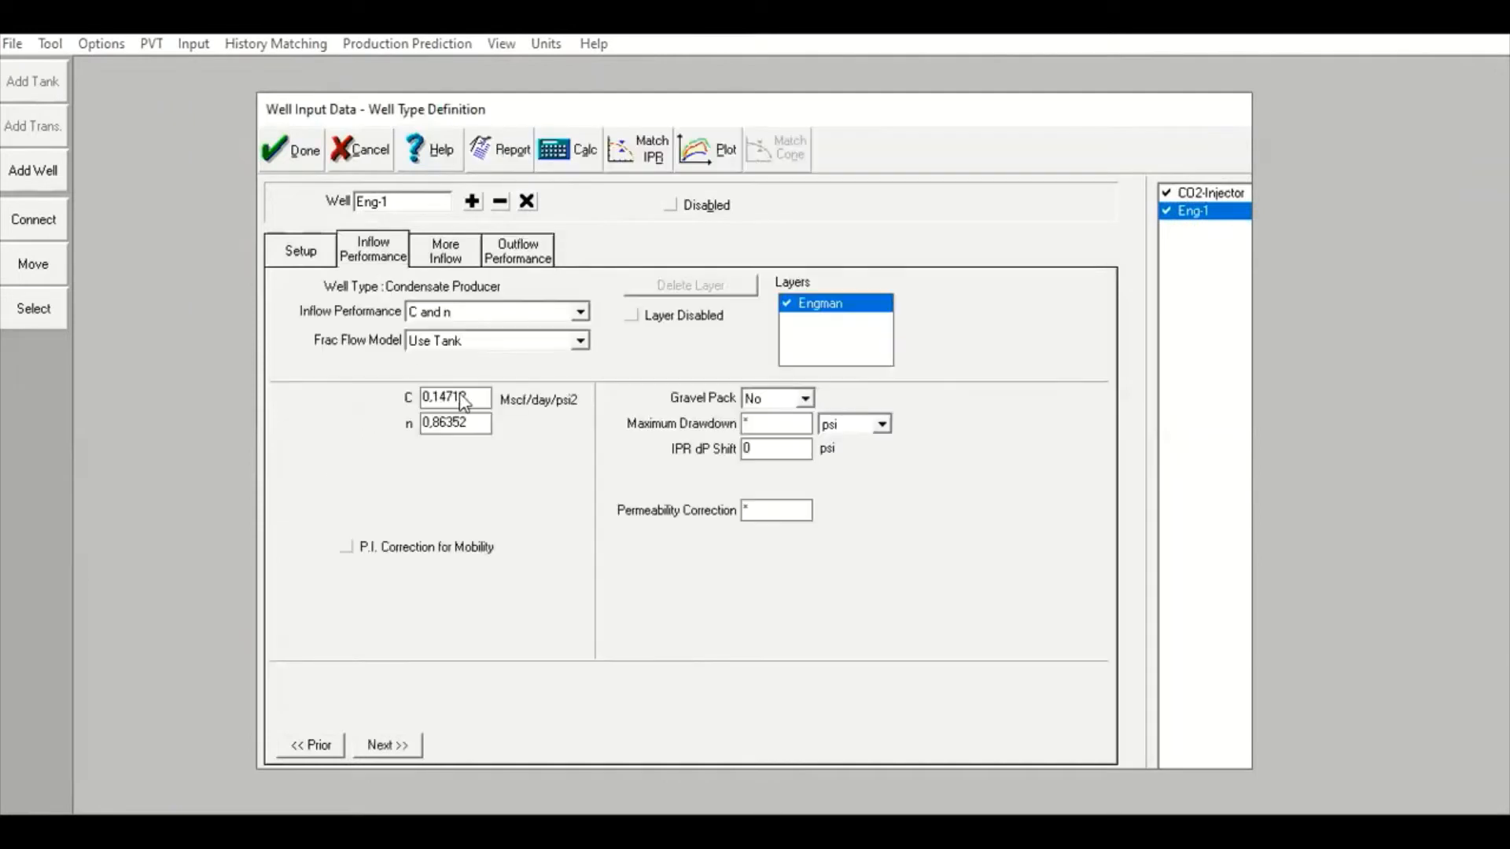
pyautogui.doubleClick(450, 402)
pyautogui.rightClick(452, 401)
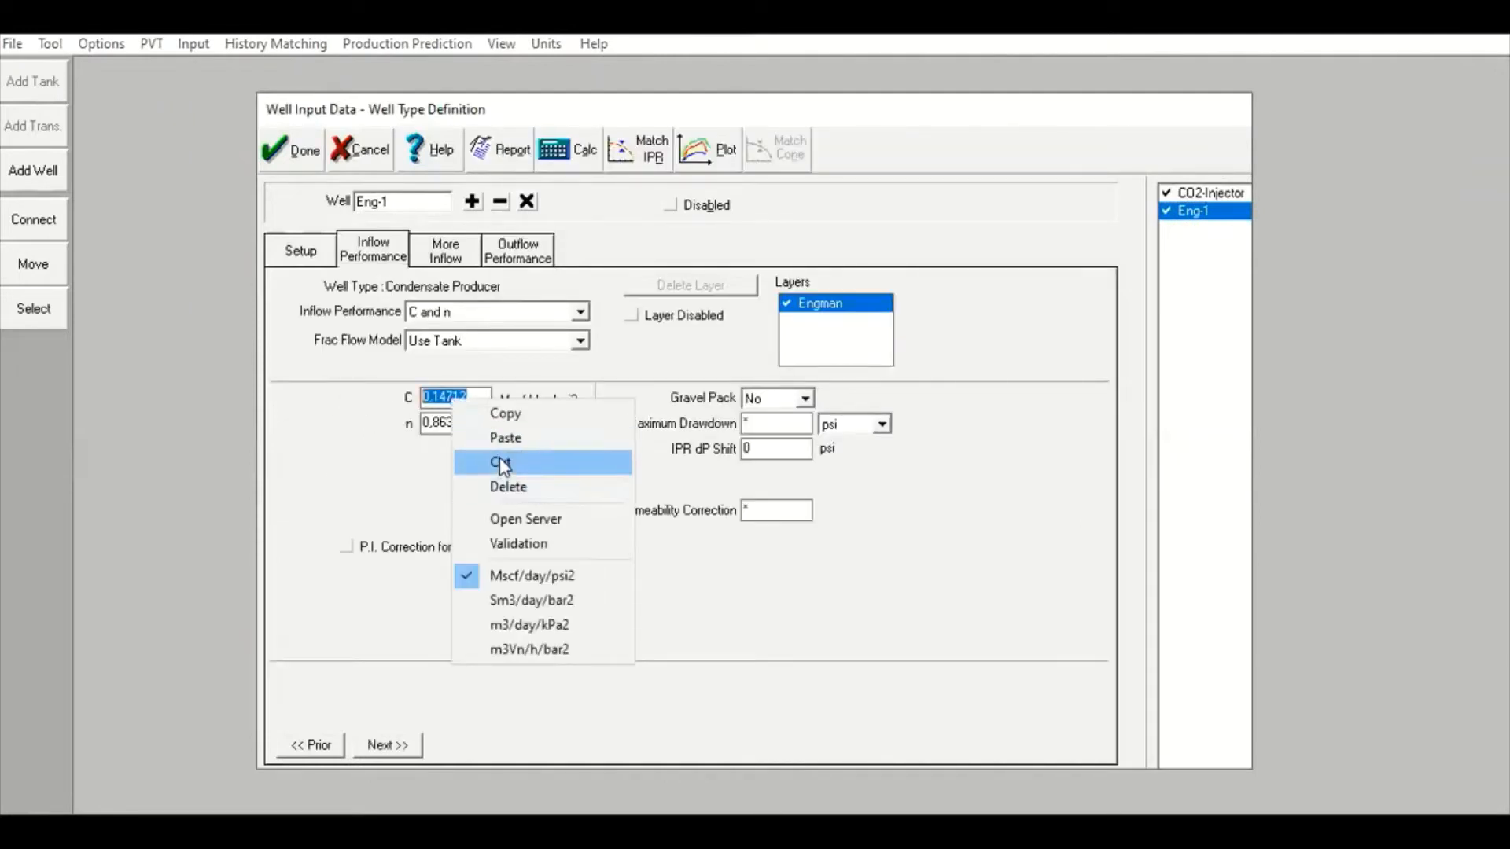
pyautogui.click(536, 414)
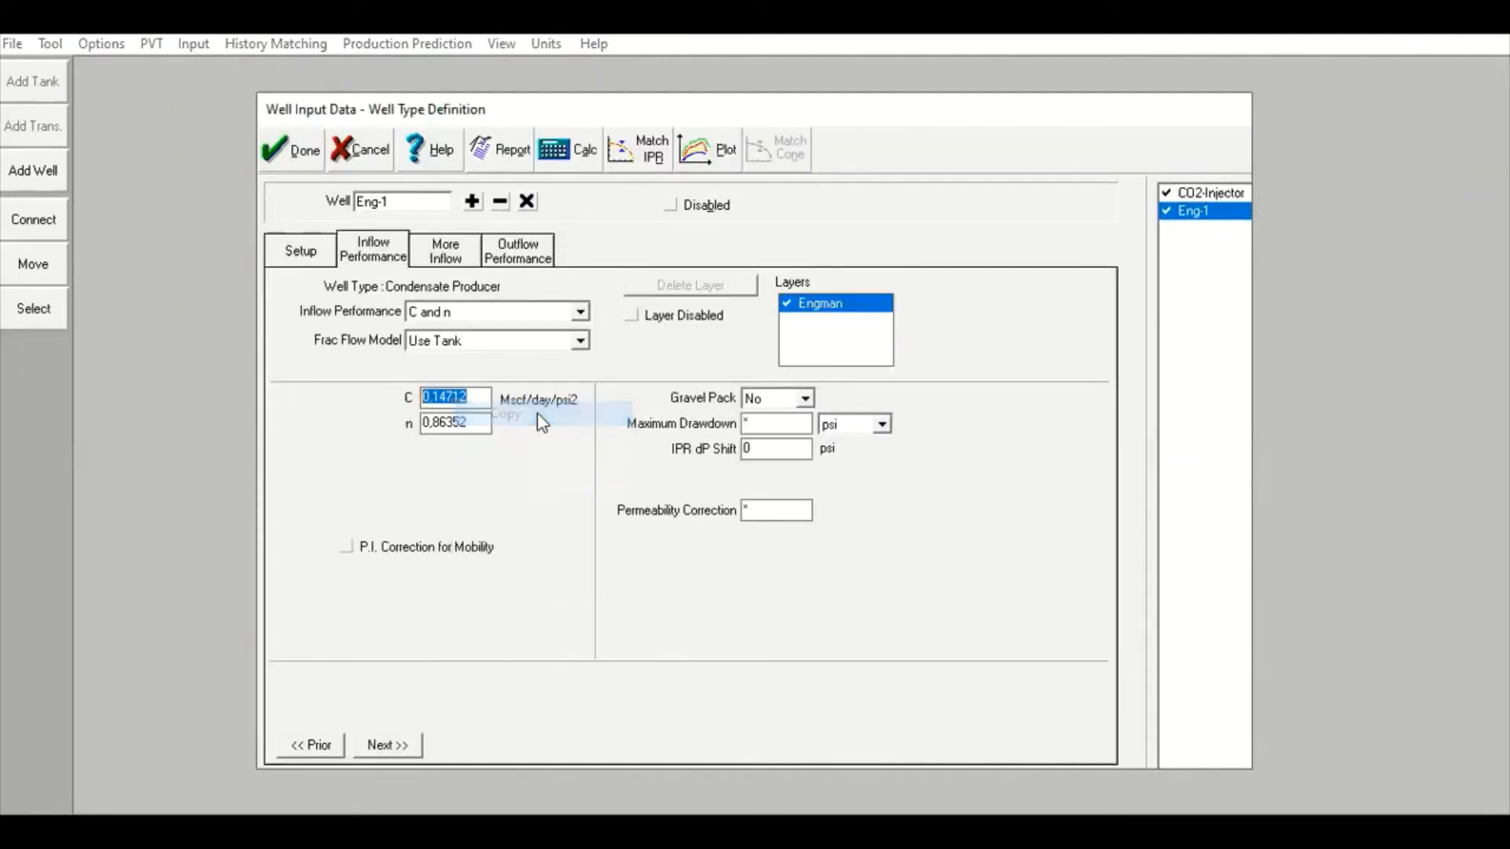
pyautogui.click(295, 156)
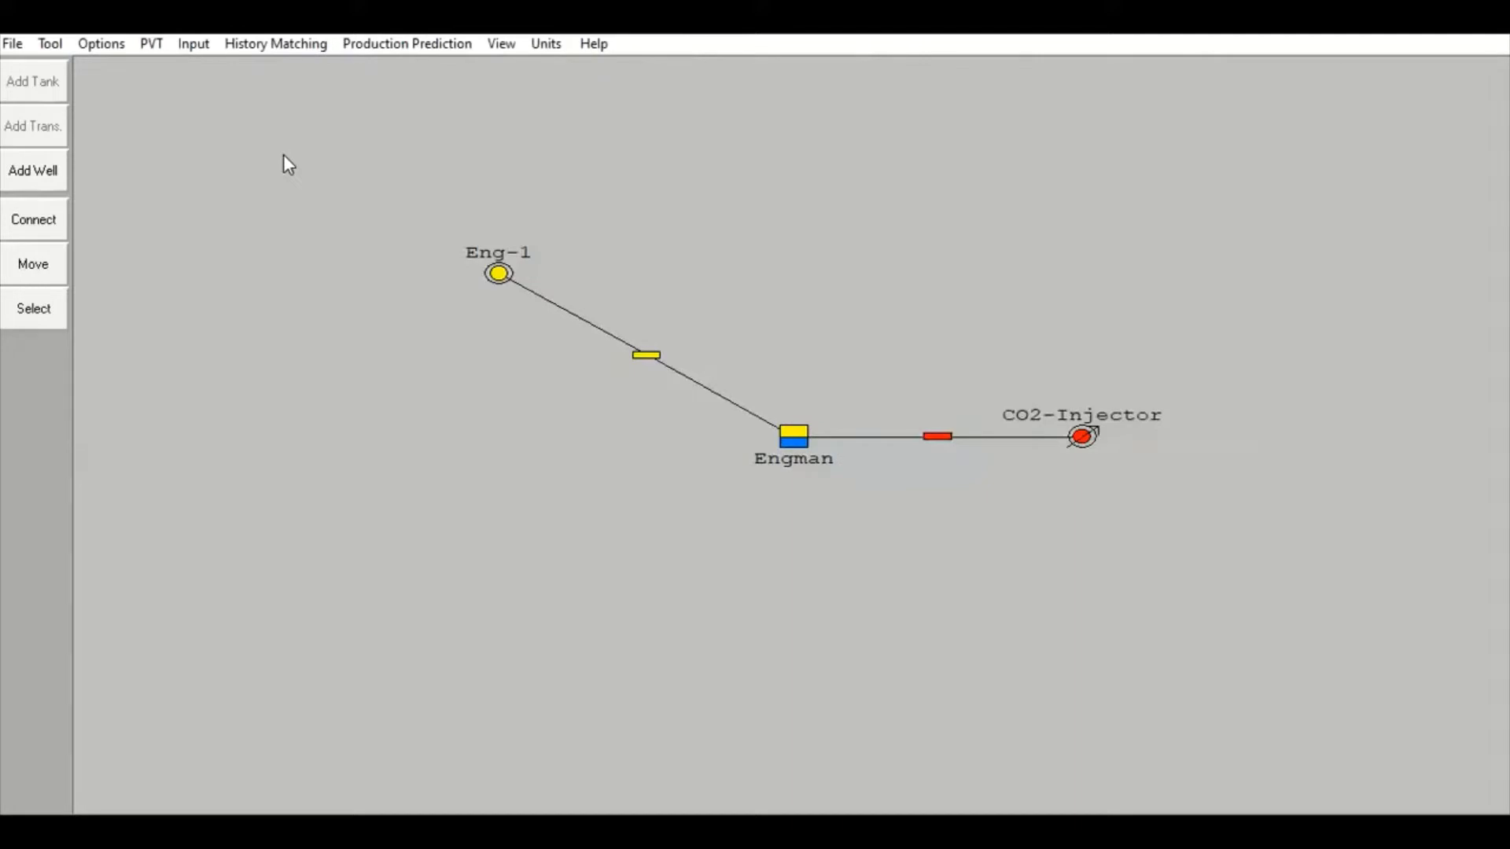
# - Set the CO2-Injector's inflow C coefficient to 0,14712 using the copied value and accept the well data
pyautogui.doubleClick(1088, 434)
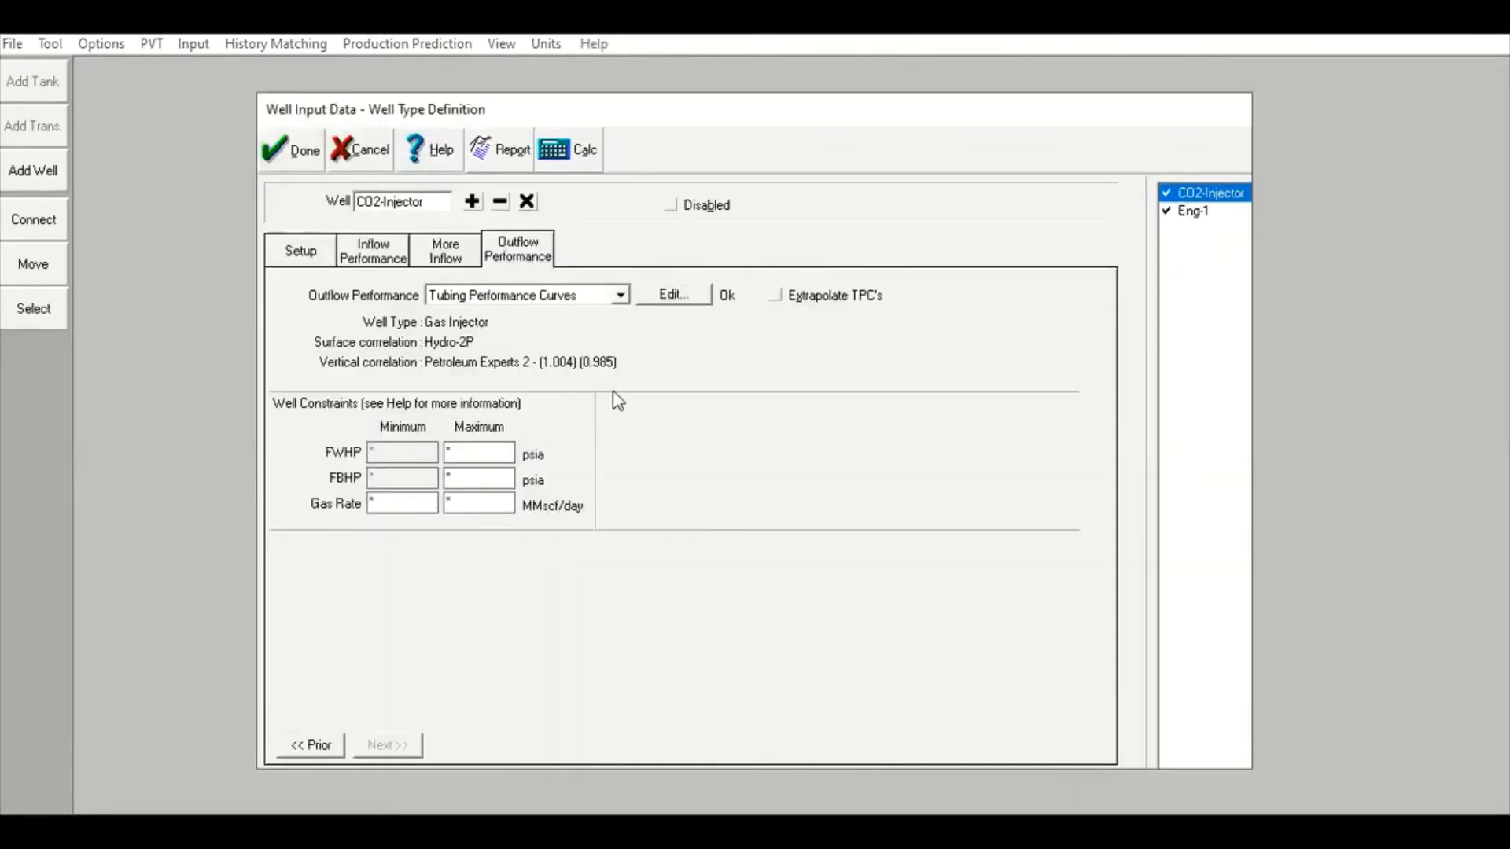
pyautogui.click(380, 256)
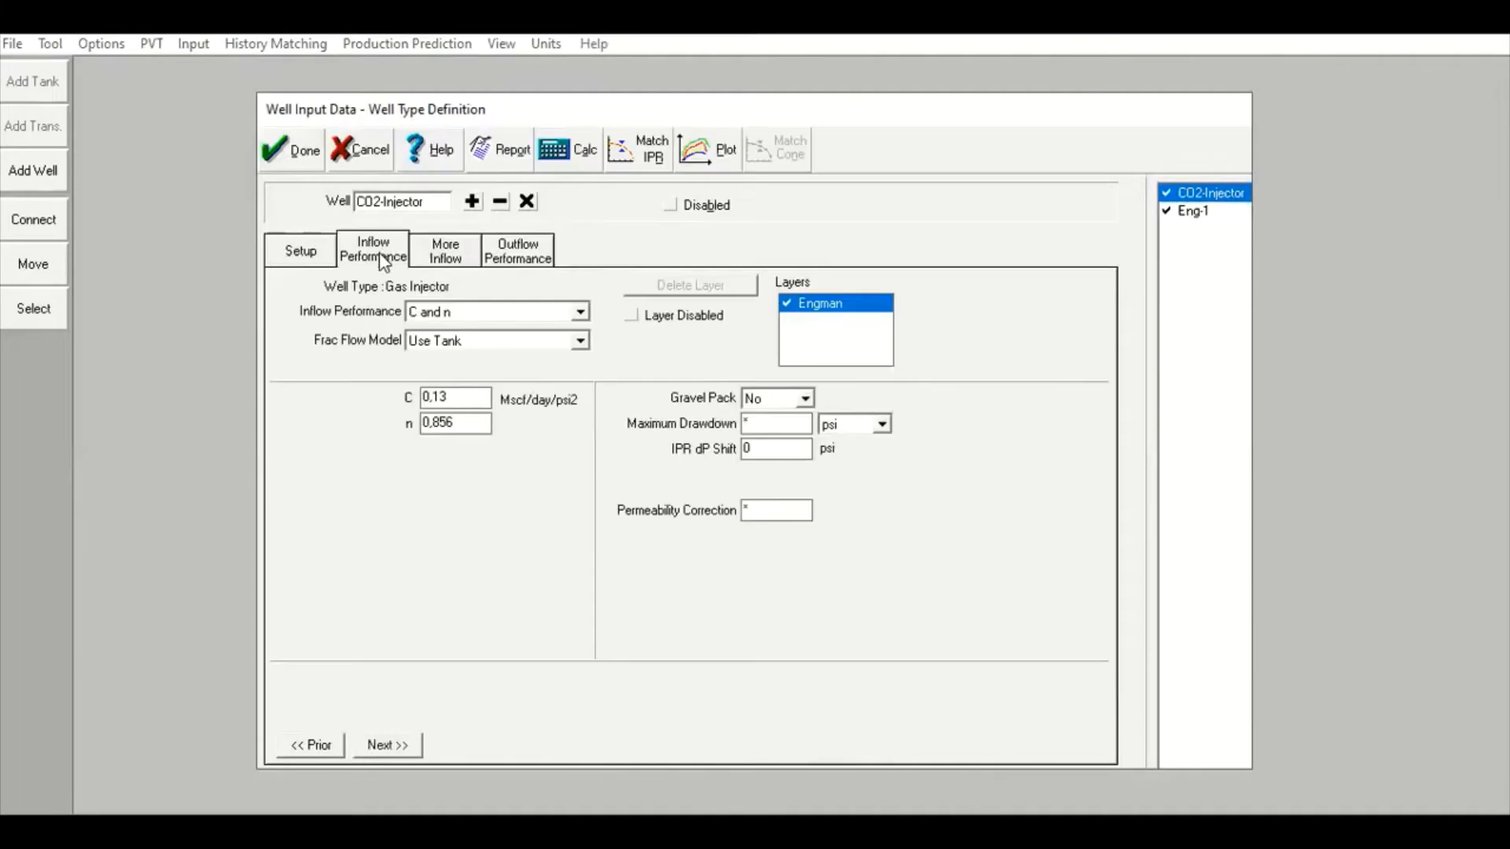
pyautogui.doubleClick(429, 401)
pyautogui.rightClick(434, 399)
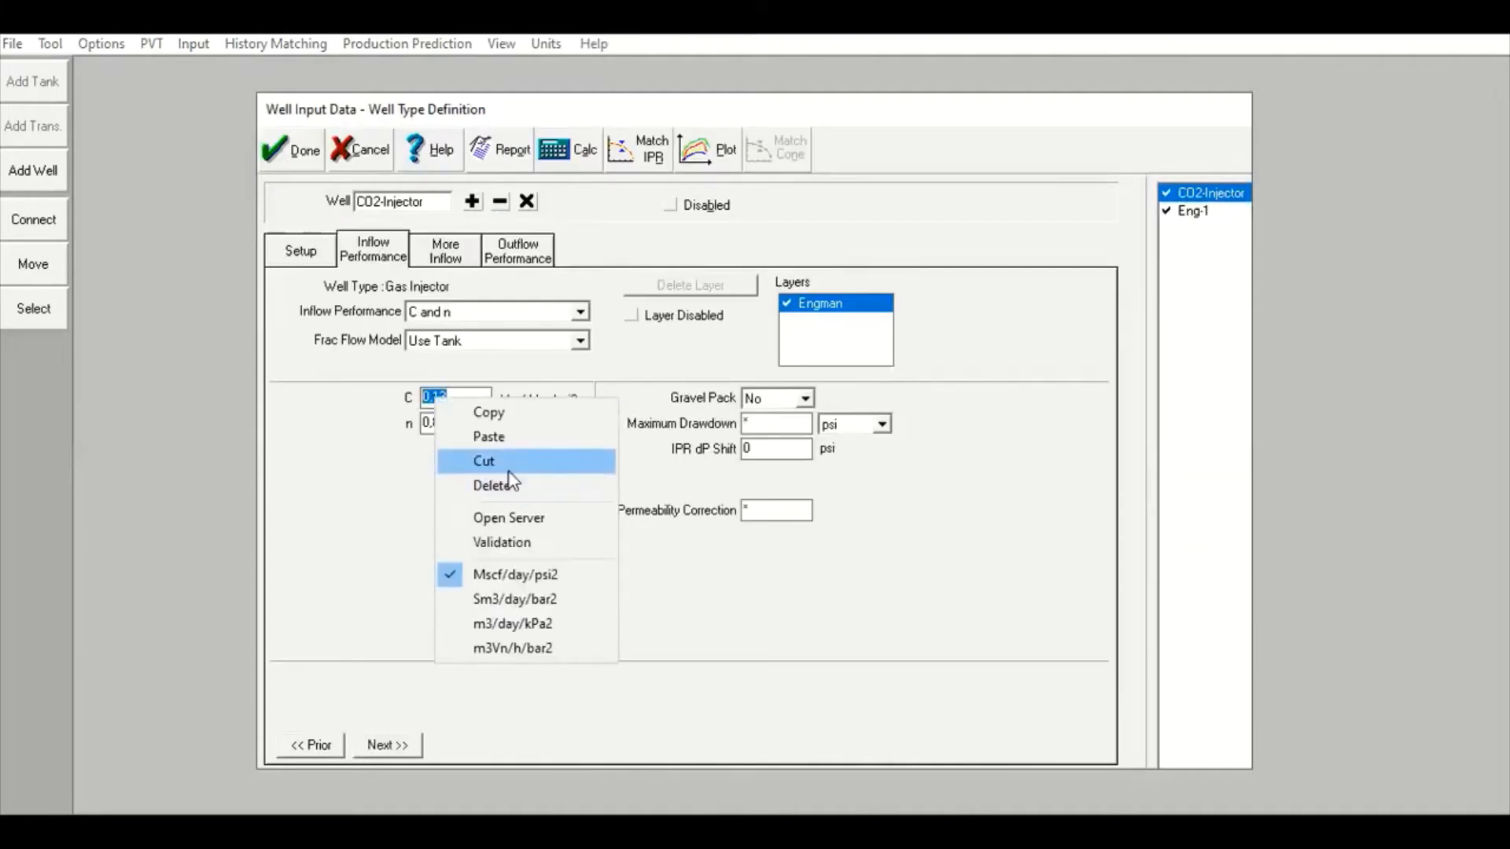
pyautogui.click(506, 435)
pyautogui.click(303, 159)
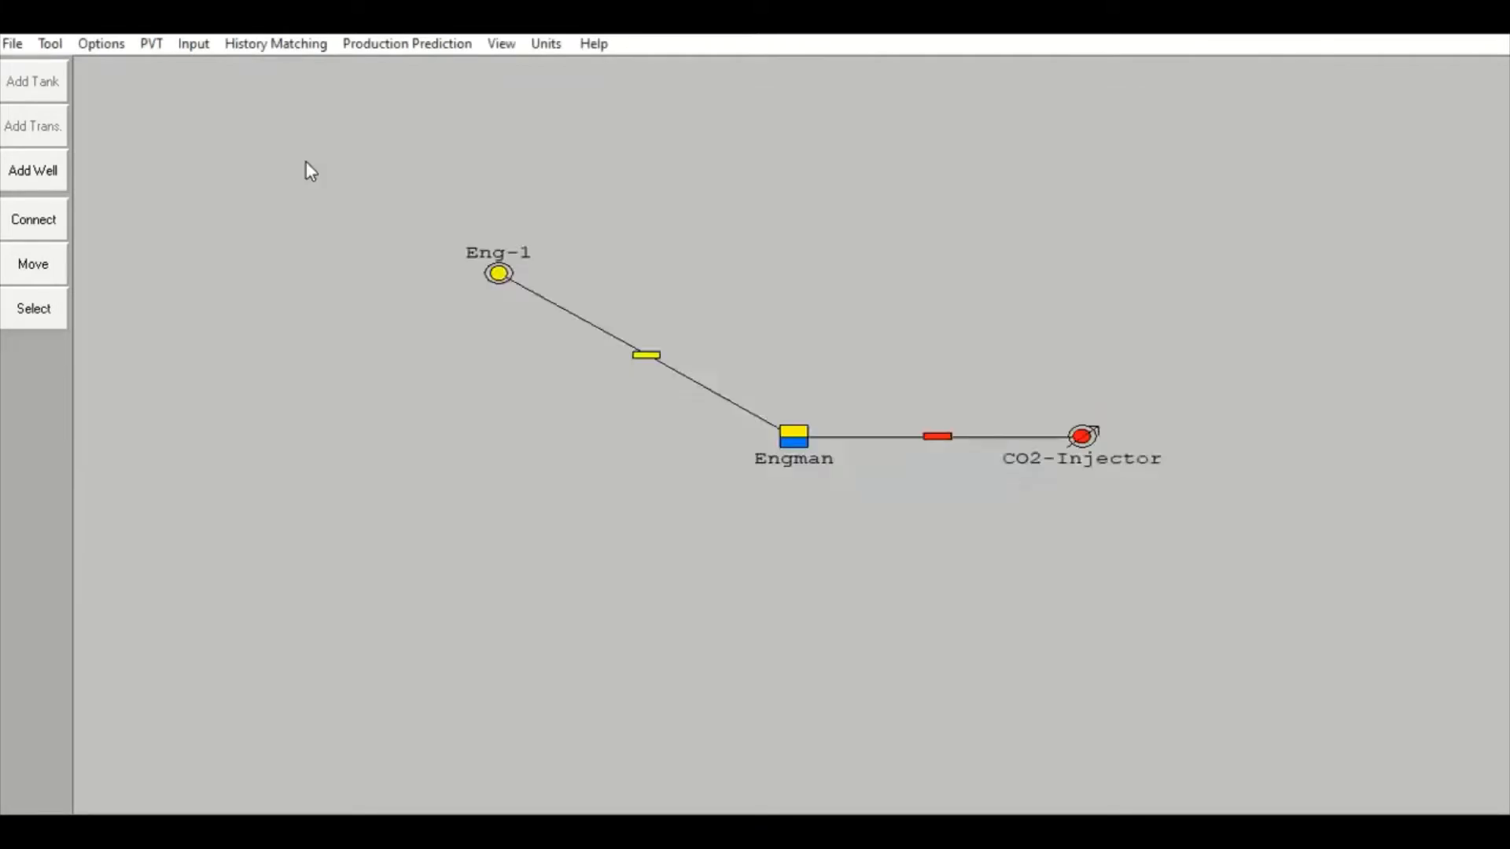
# - Copy the n exponent from Eng-1's inflow performance data and close the well data
pyautogui.doubleClick(499, 273)
pyautogui.click(406, 263)
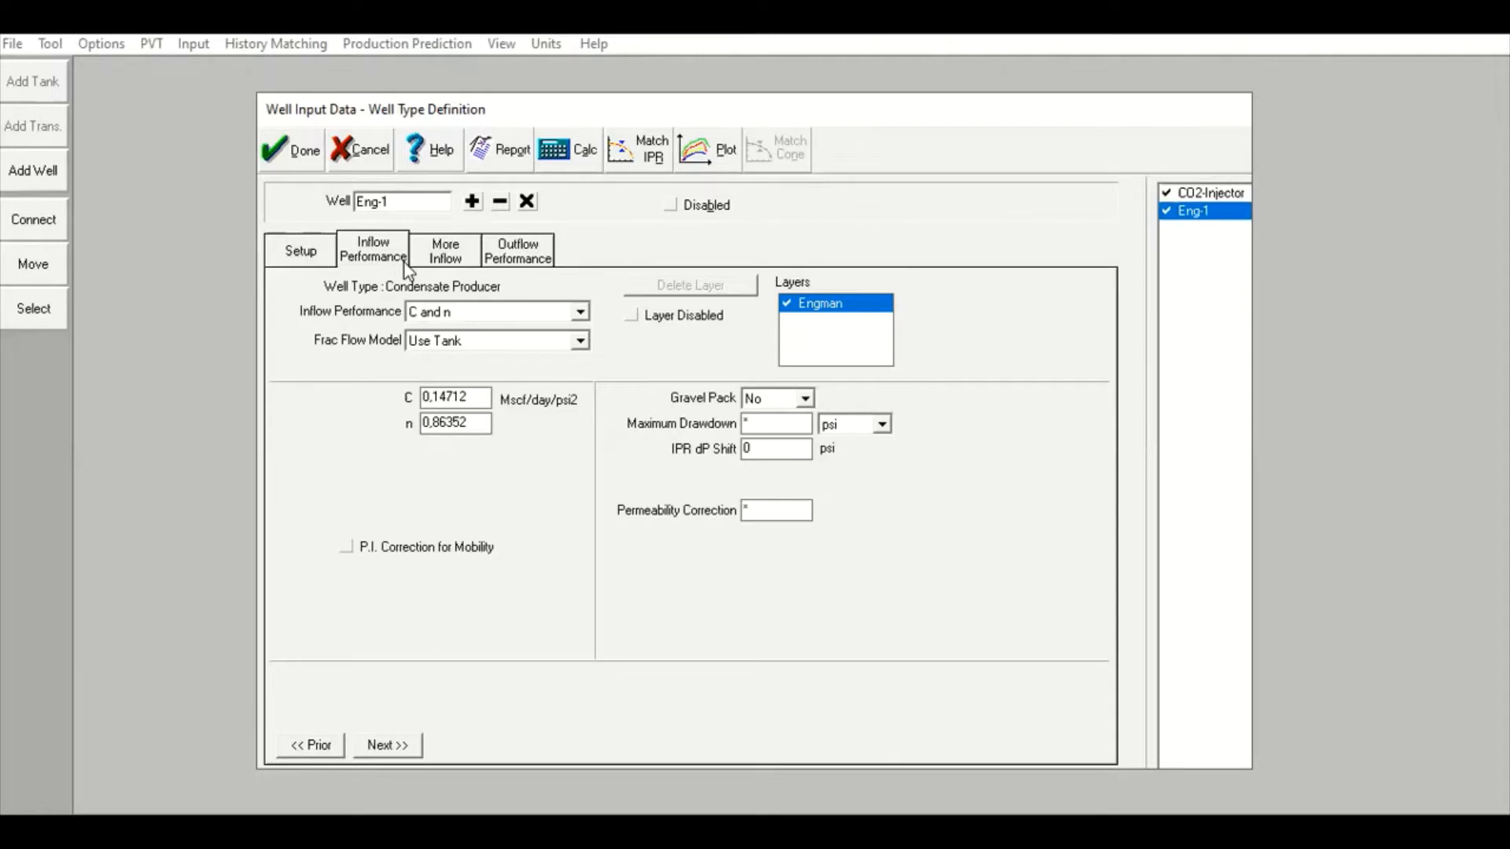
pyautogui.moveTo(476, 423); pyautogui.dragTo(401, 449)
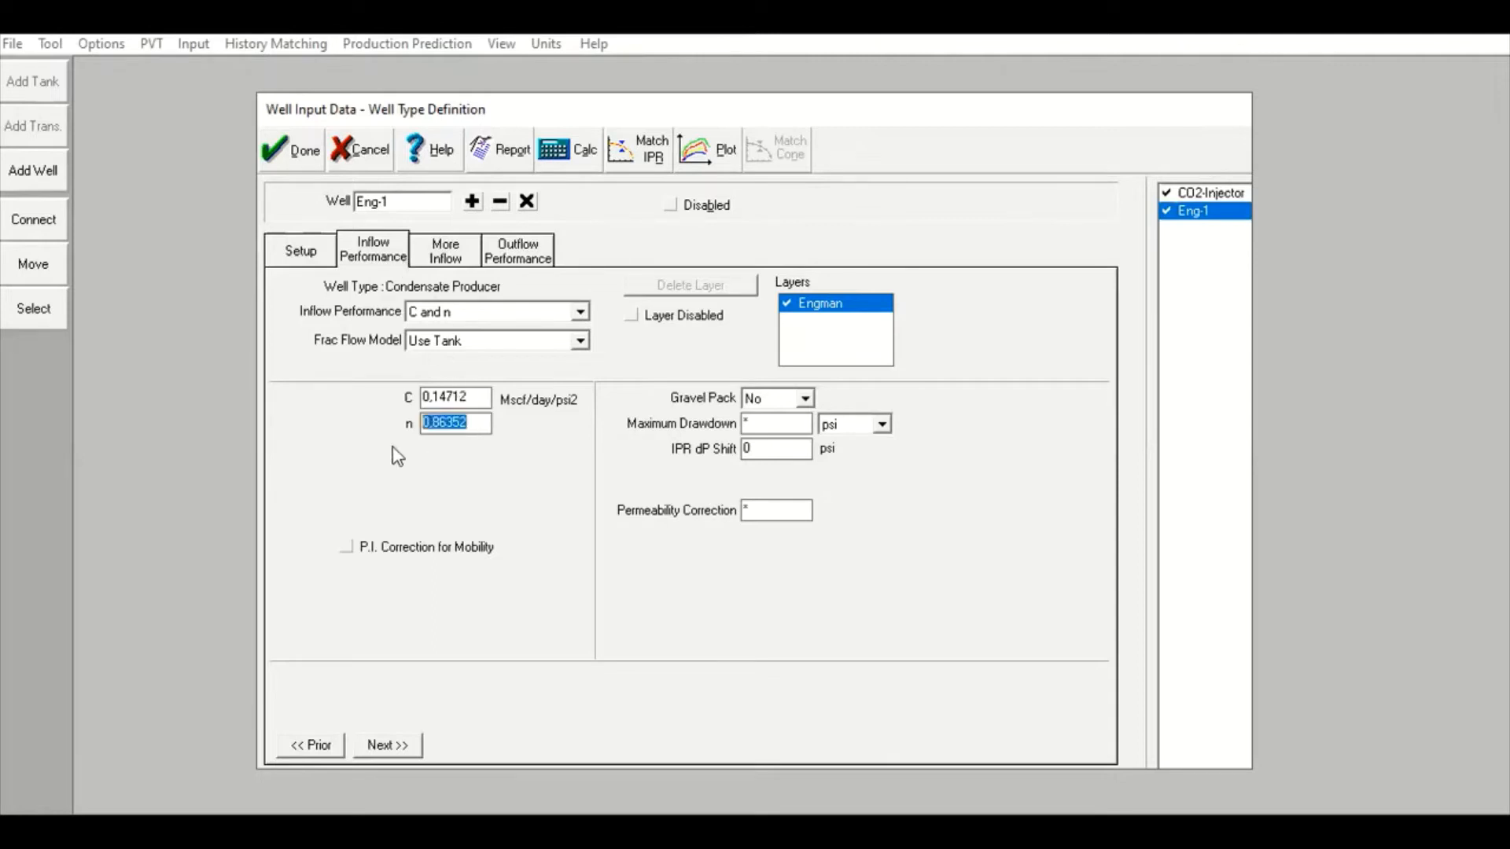
pyautogui.rightClick(434, 426)
pyautogui.click(490, 441)
pyautogui.click(278, 153)
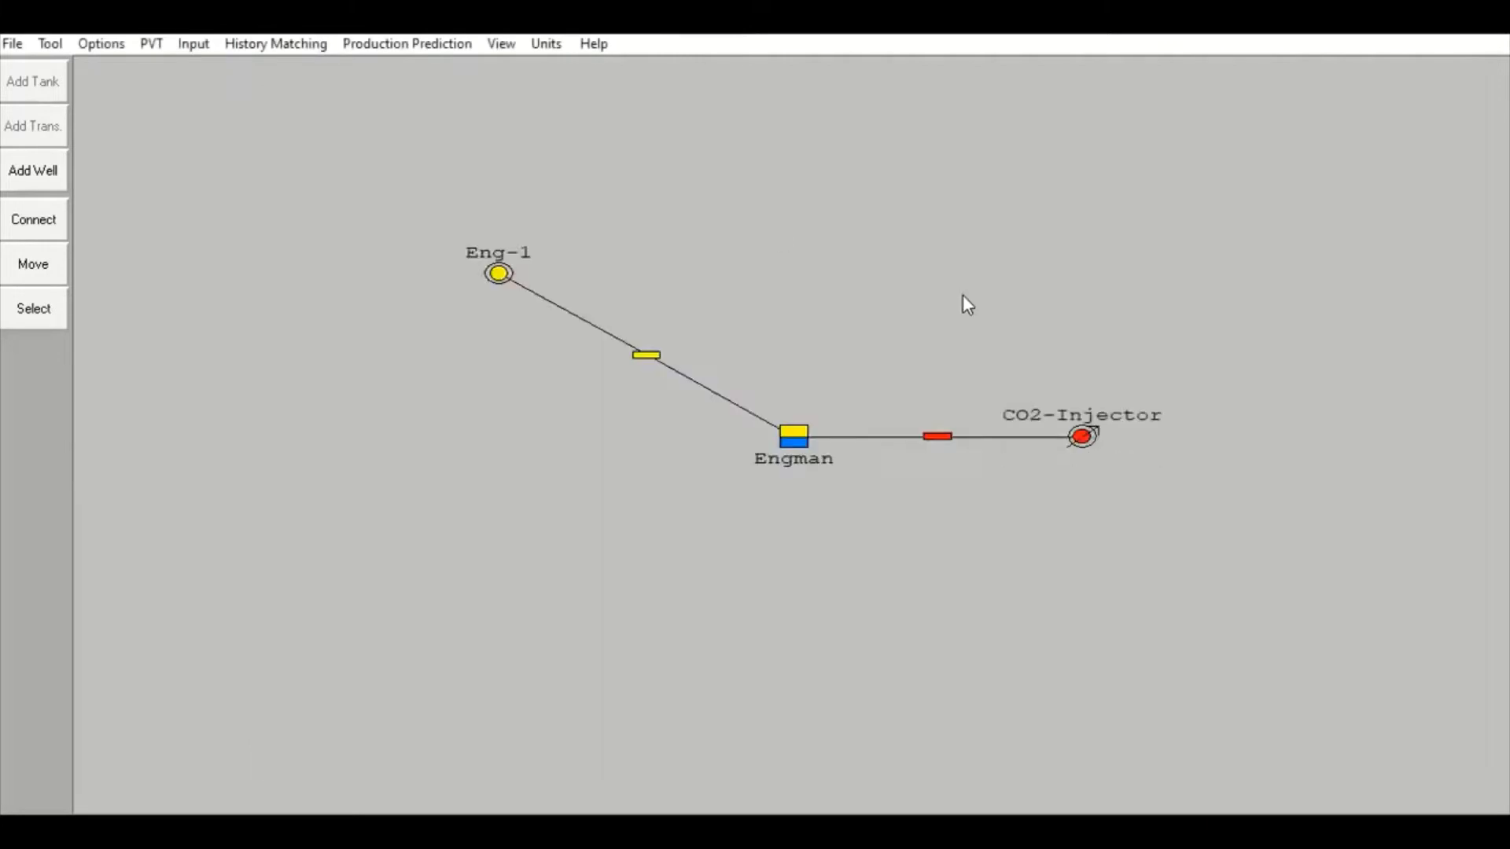
# - Set the CO2-Injector's inflow n exponent to 0,86352 using the value copied from Eng-1
pyautogui.doubleClick(1078, 442)
pyautogui.click(374, 255)
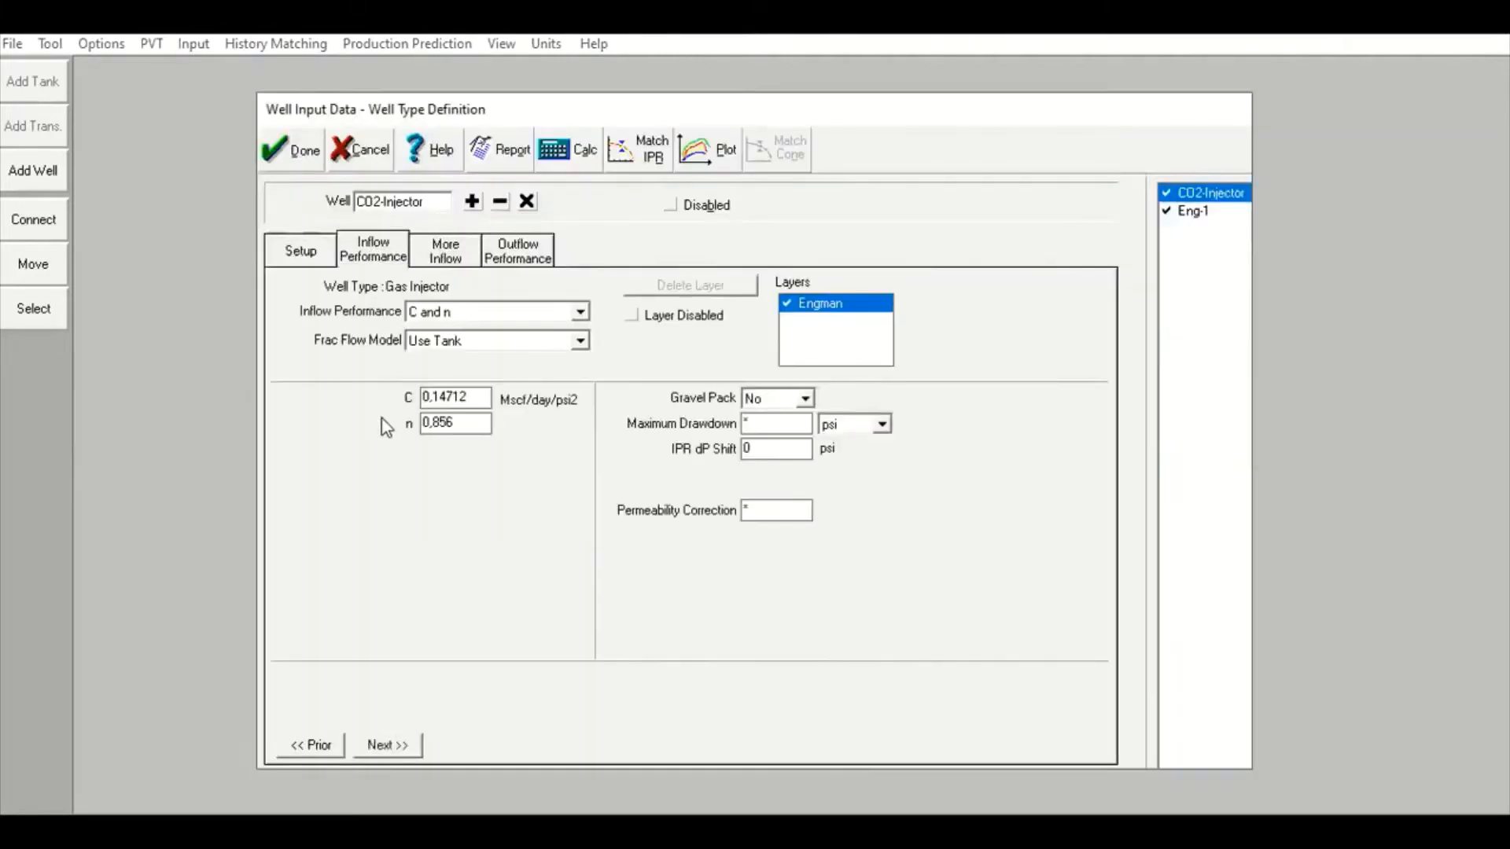
pyautogui.doubleClick(442, 424)
pyautogui.rightClick(439, 426)
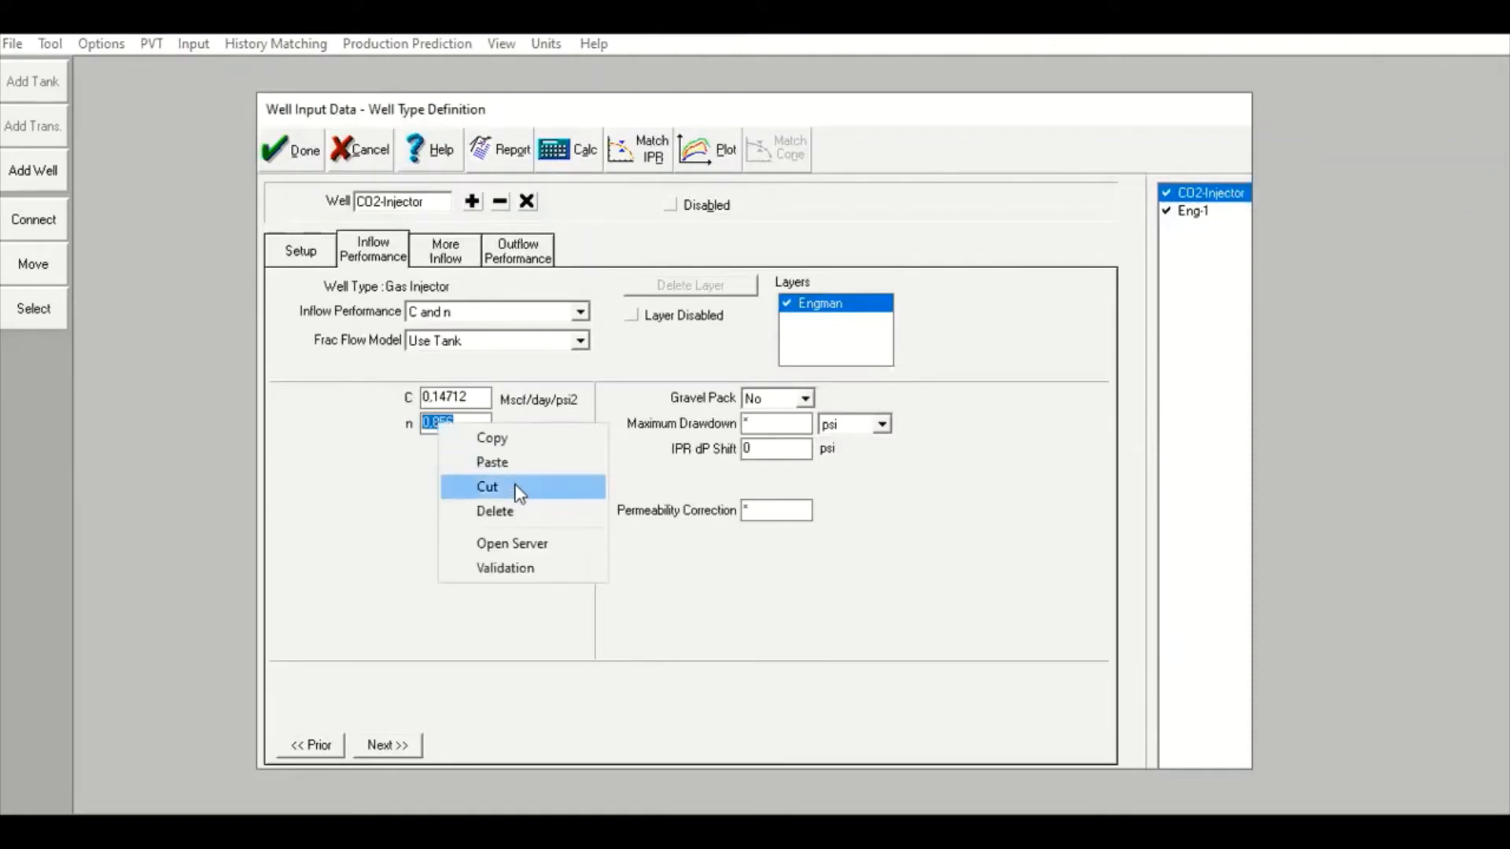
pyautogui.click(494, 462)
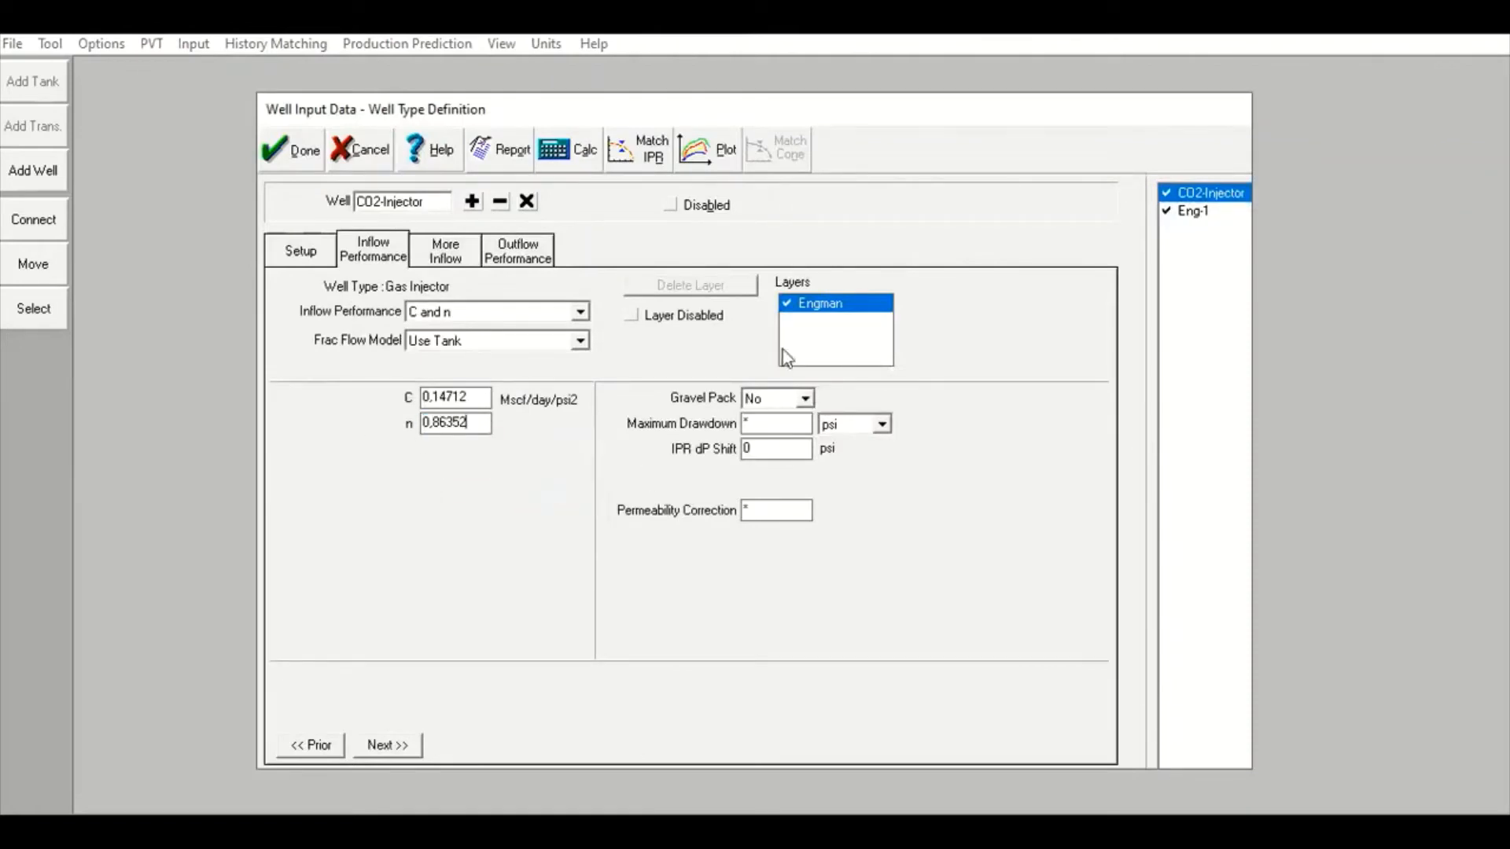
# - Plot the CO2-Injector's IPR and add Eng-1's FBHP curve to compare injection and production inflow
pyautogui.click(720, 162)
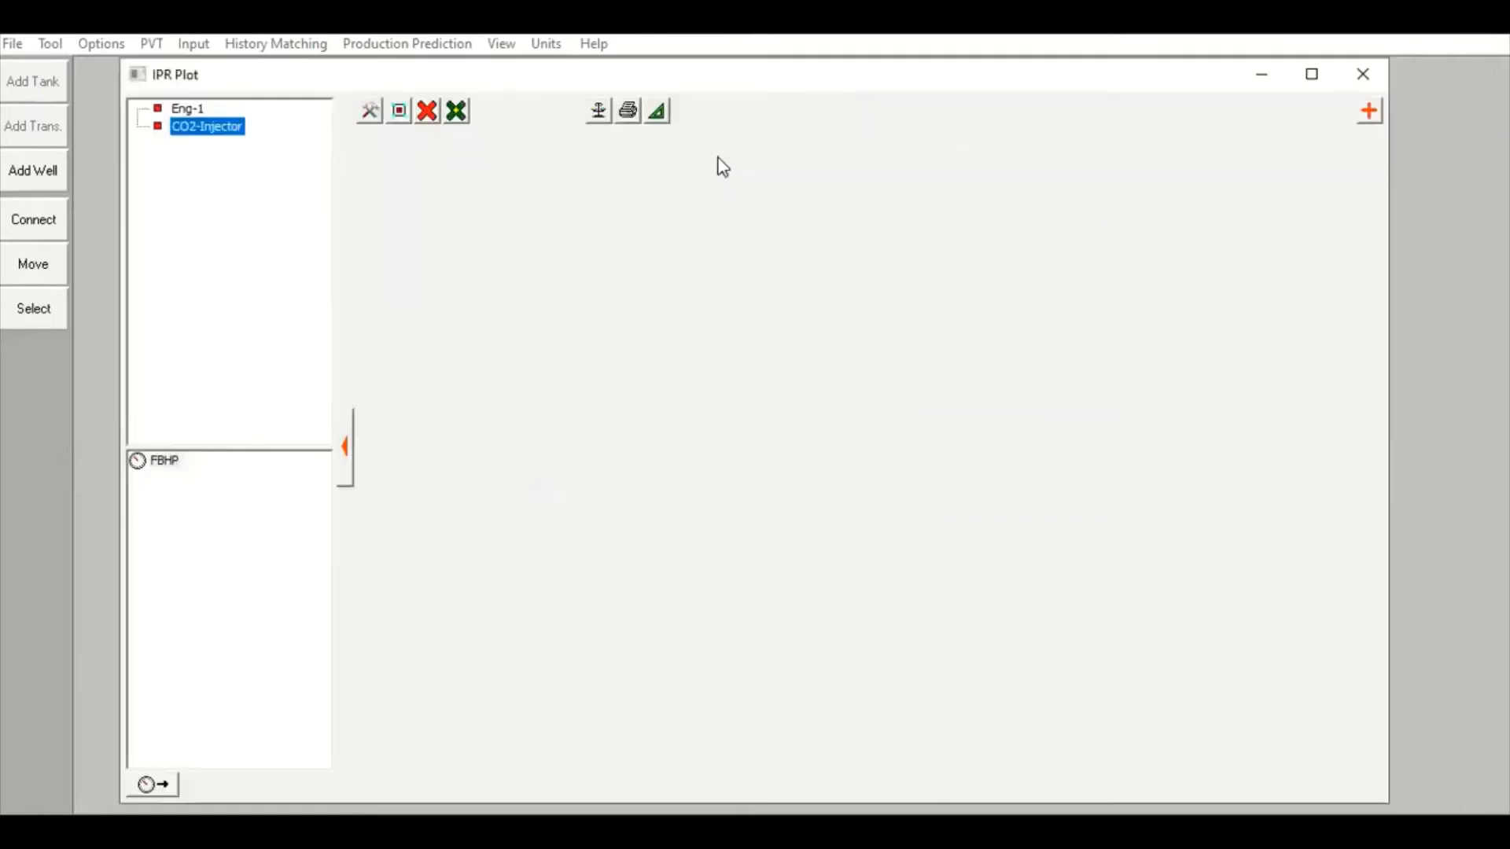
pyautogui.moveTo(1141, 427)
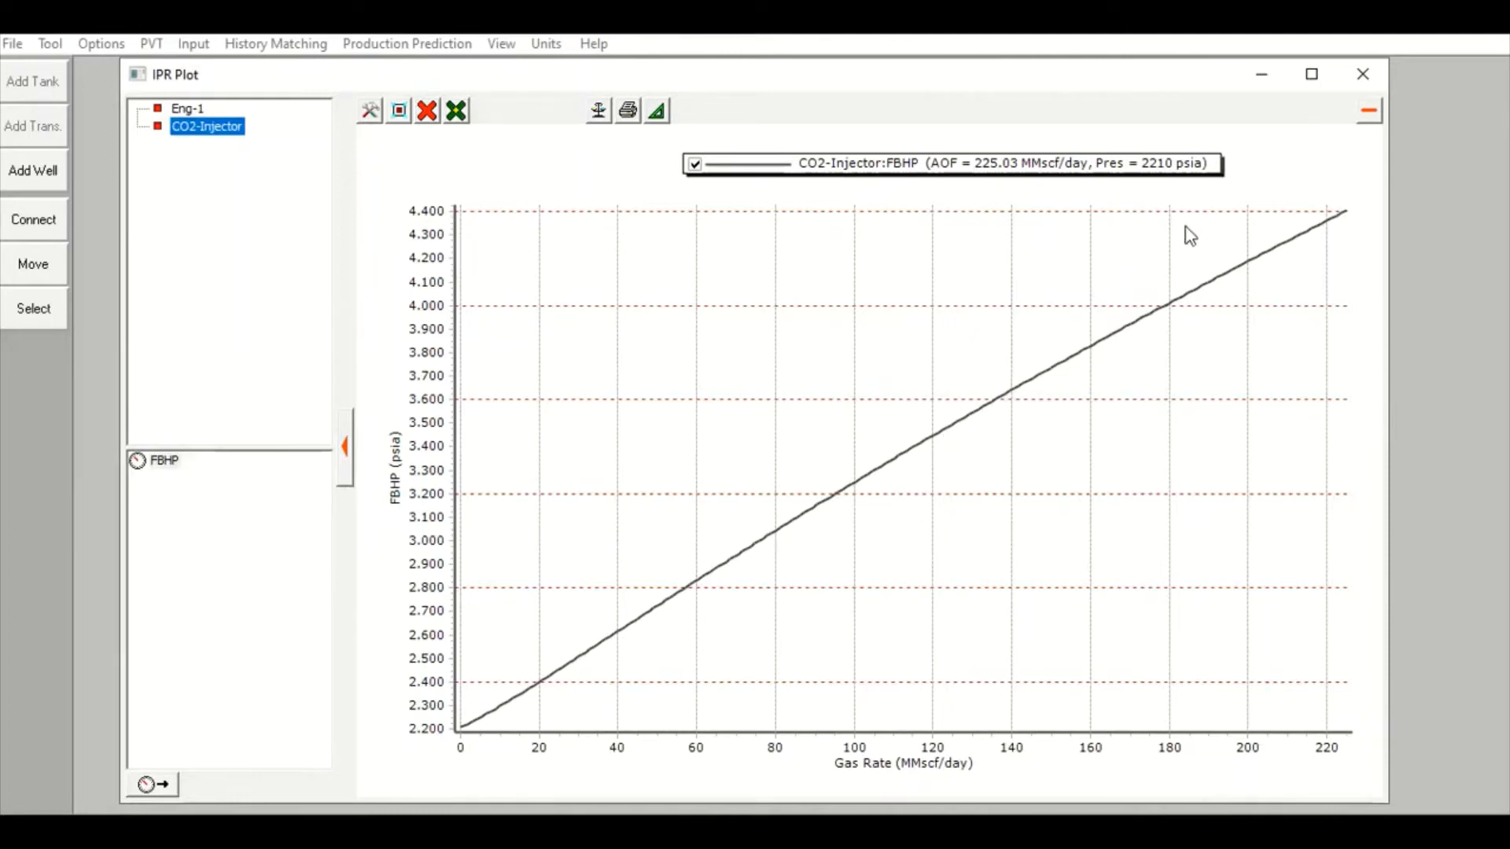
pyautogui.click(189, 110)
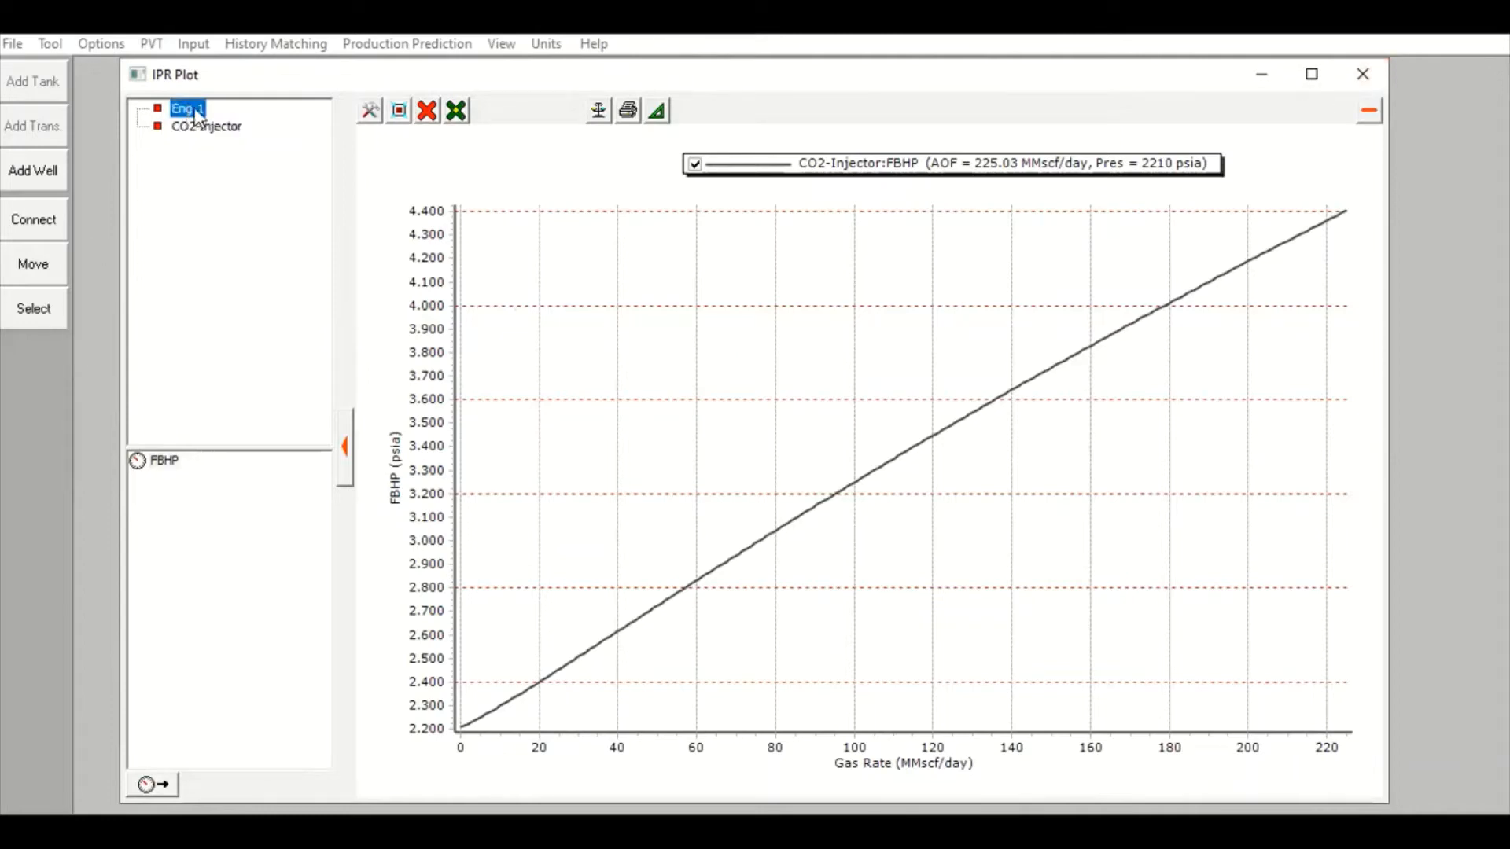
pyautogui.doubleClick(166, 461)
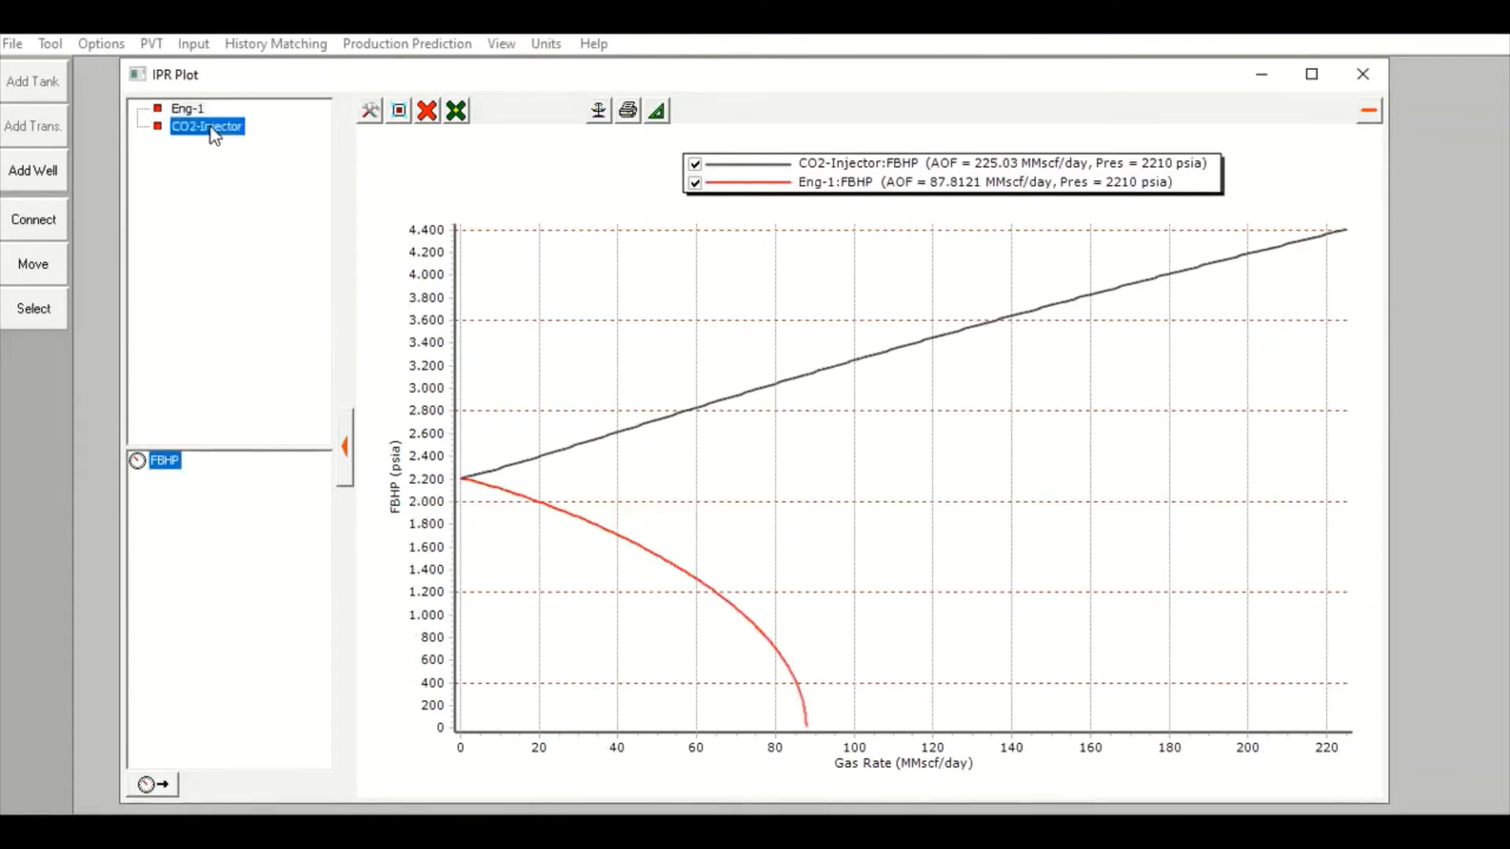
pyautogui.click(161, 464)
# - Remove all curves from the IPR plot, replot only the CO2-Injector's FBHP curve, and close the plot
pyautogui.click(425, 112)
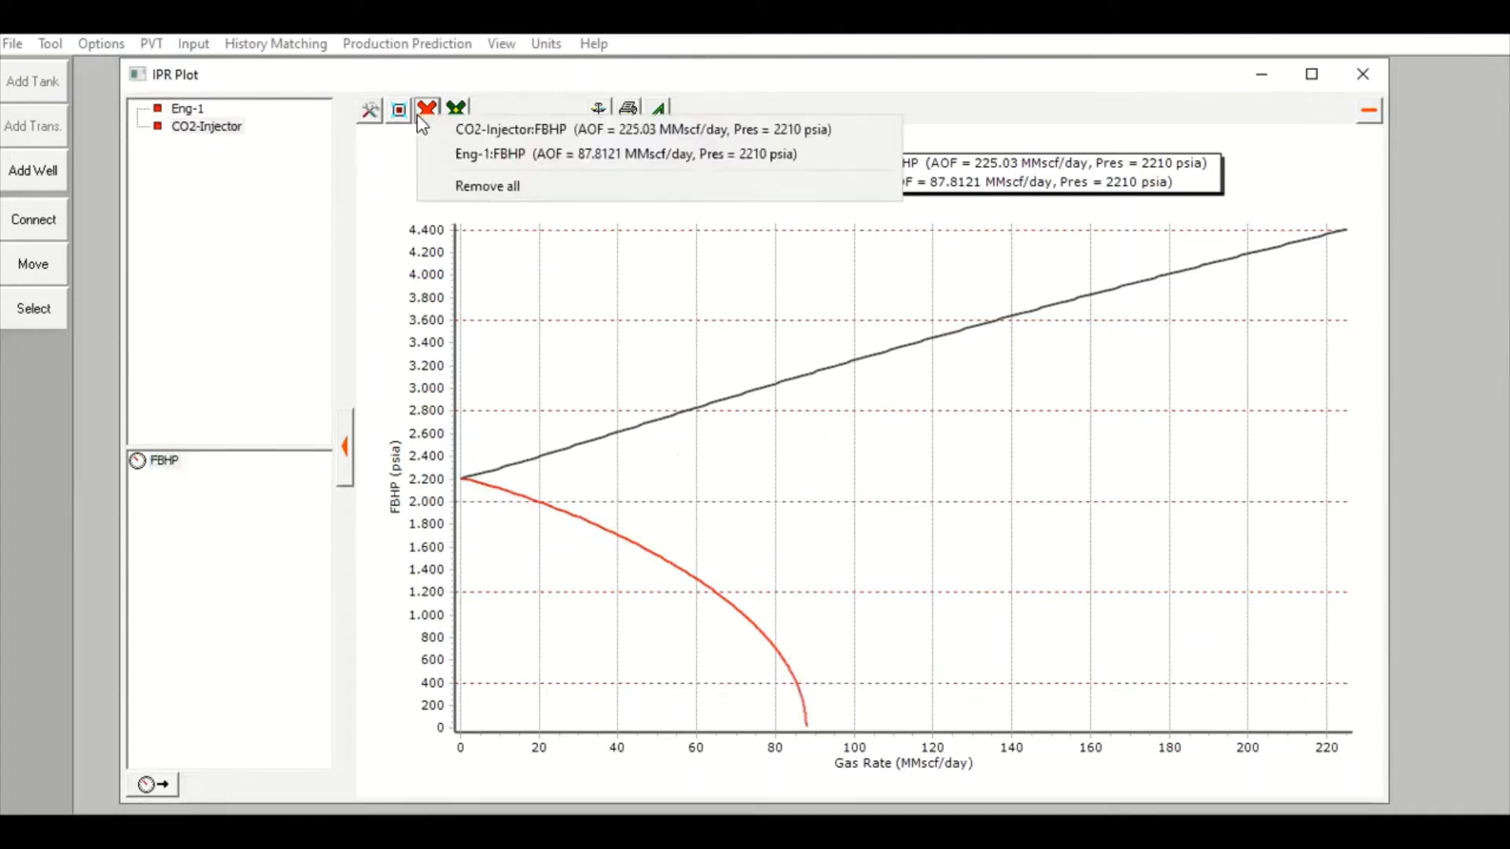
pyautogui.click(471, 187)
pyautogui.click(218, 130)
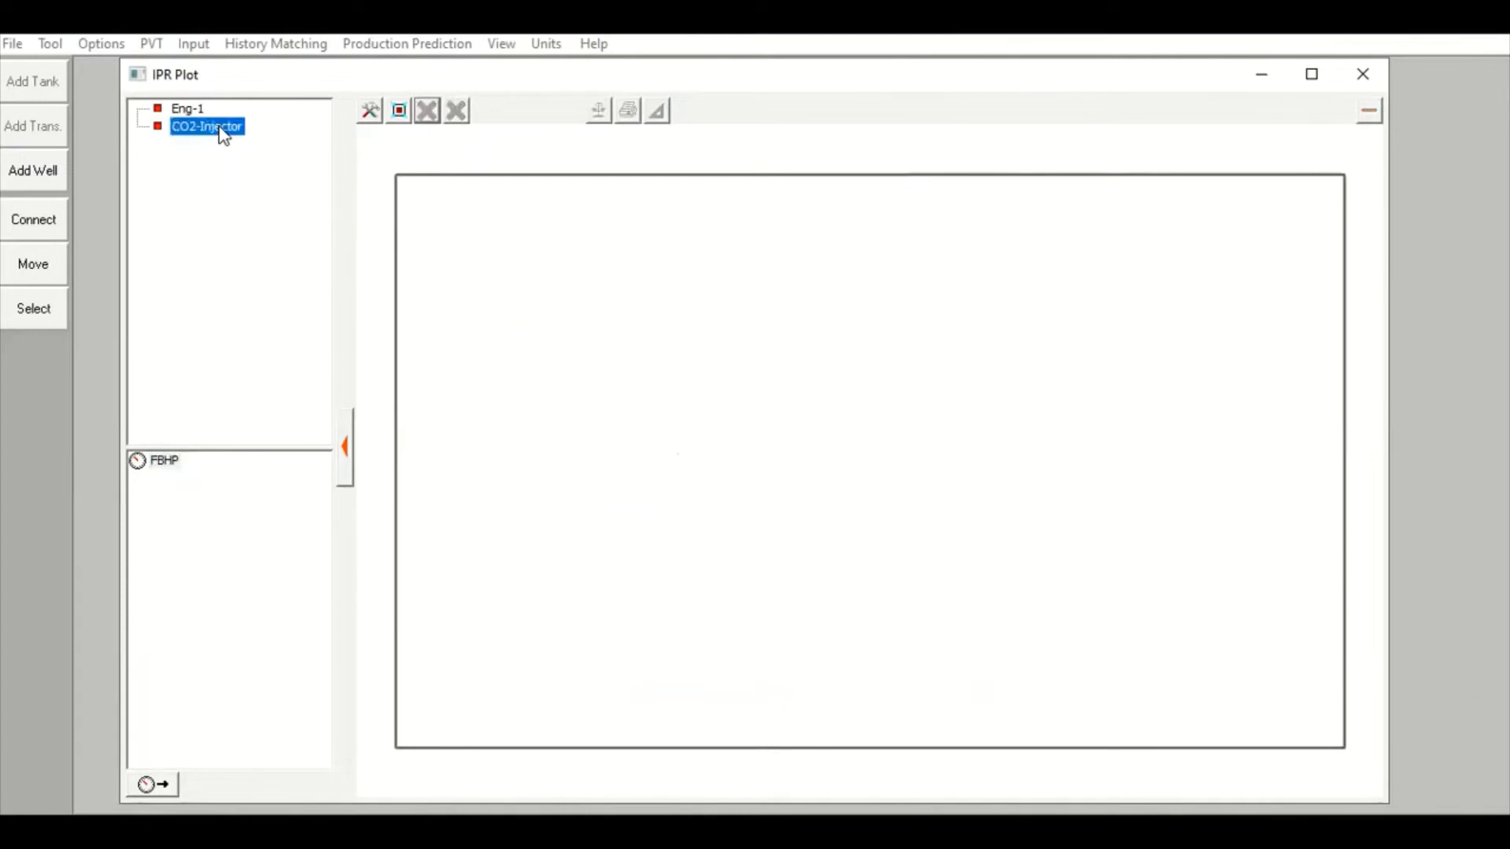
pyautogui.click(167, 460)
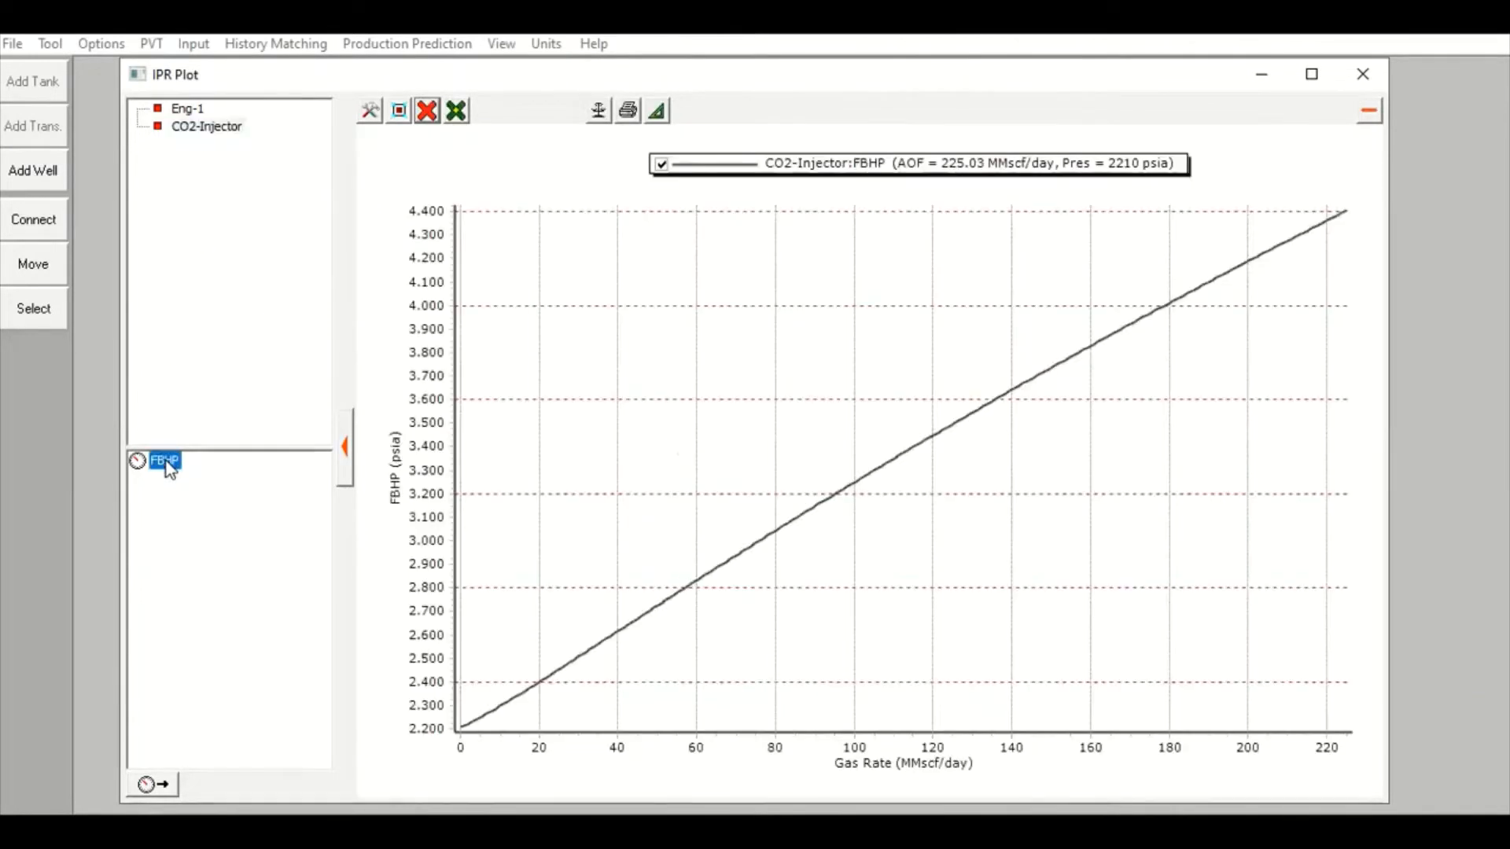
pyautogui.click(1365, 78)
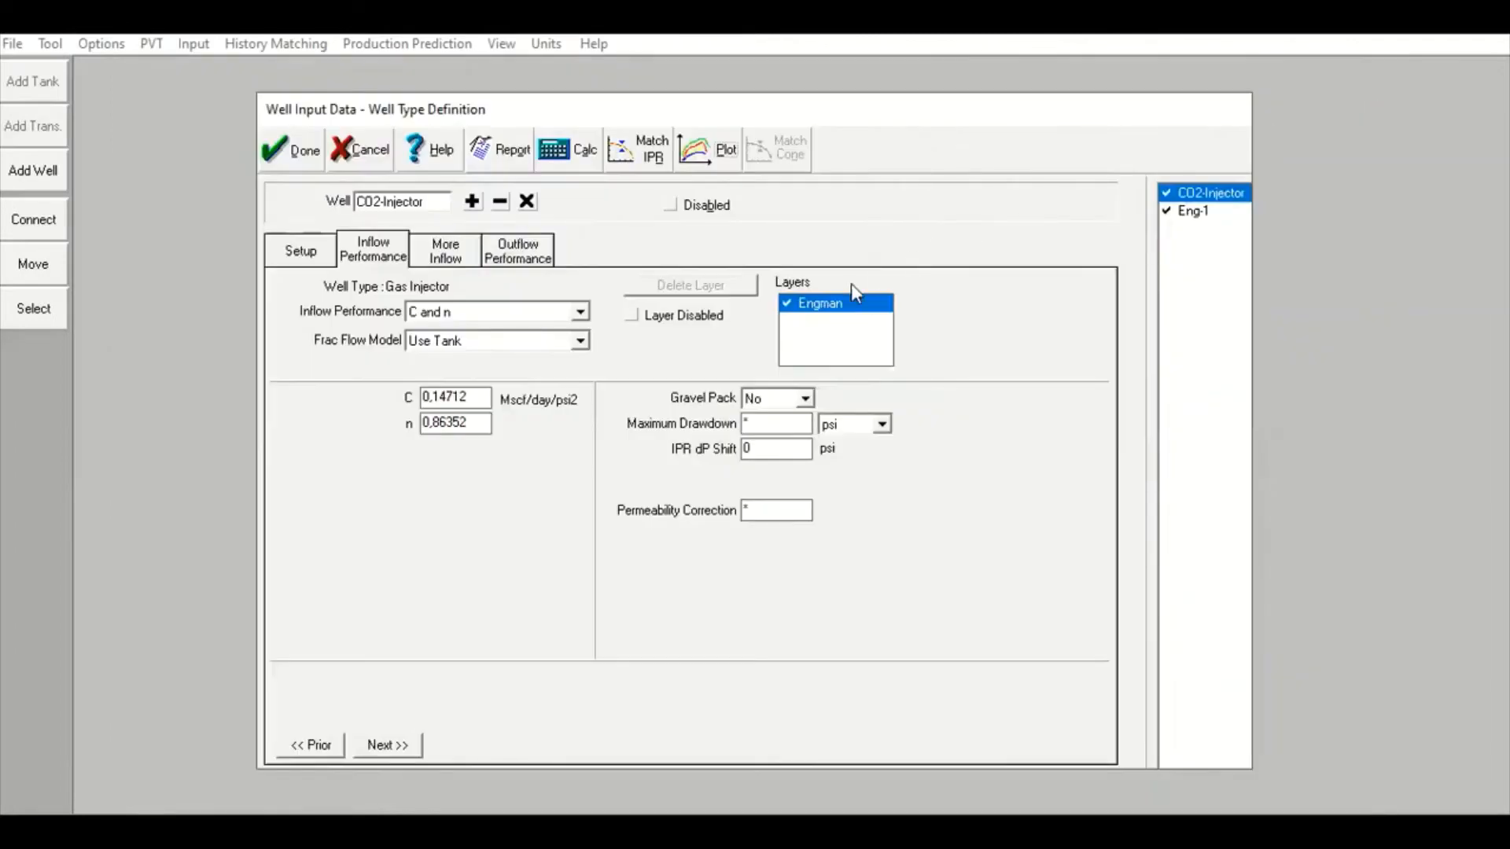
# - Review the CO2-Injector's well performance test table without calculating, and check its additional inflow settings
pyautogui.click(585, 157)
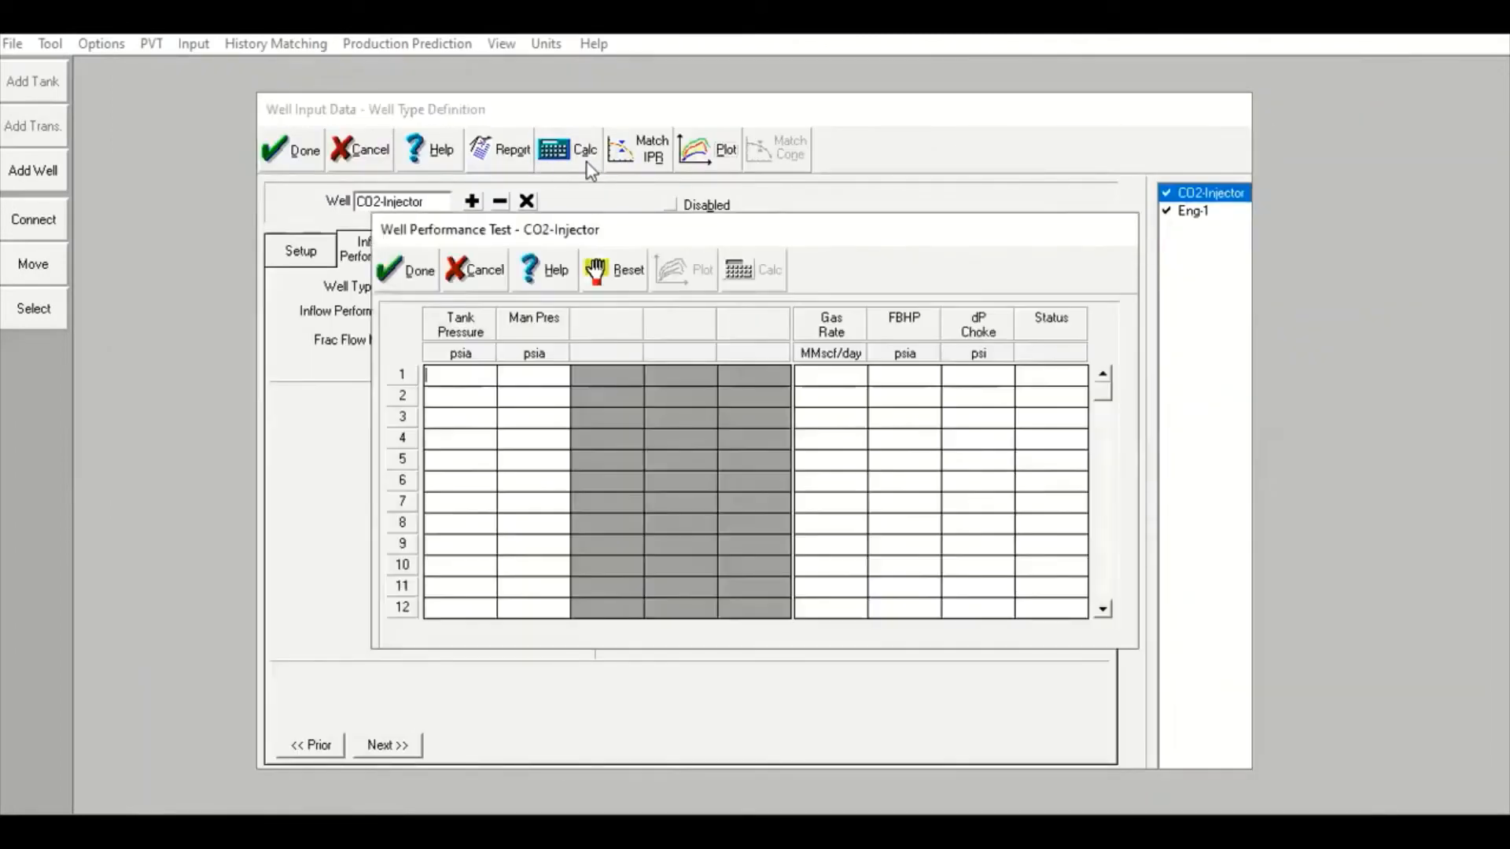
pyautogui.click(475, 273)
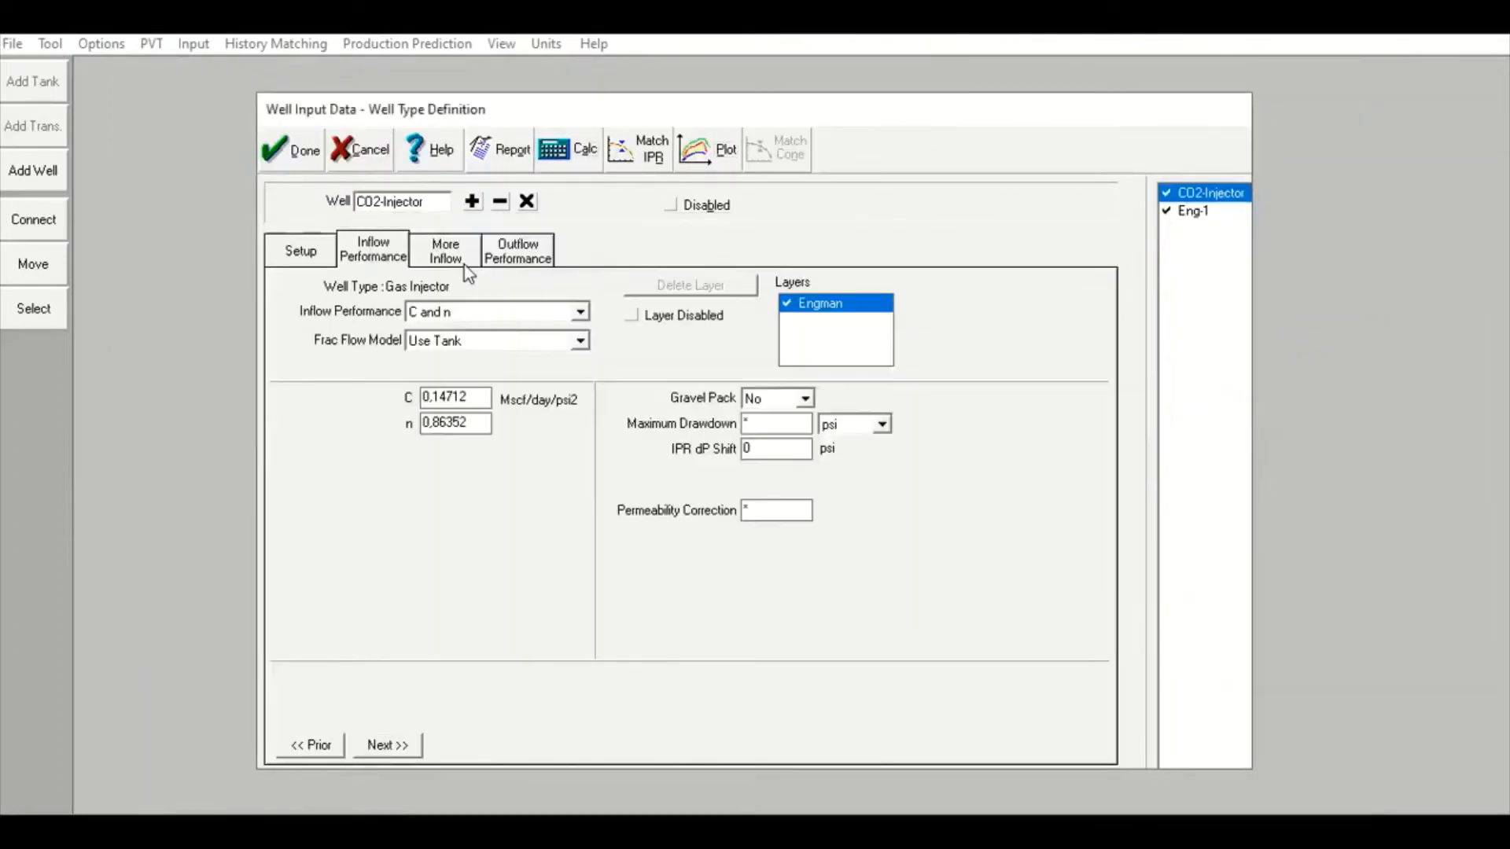
pyautogui.click(464, 266)
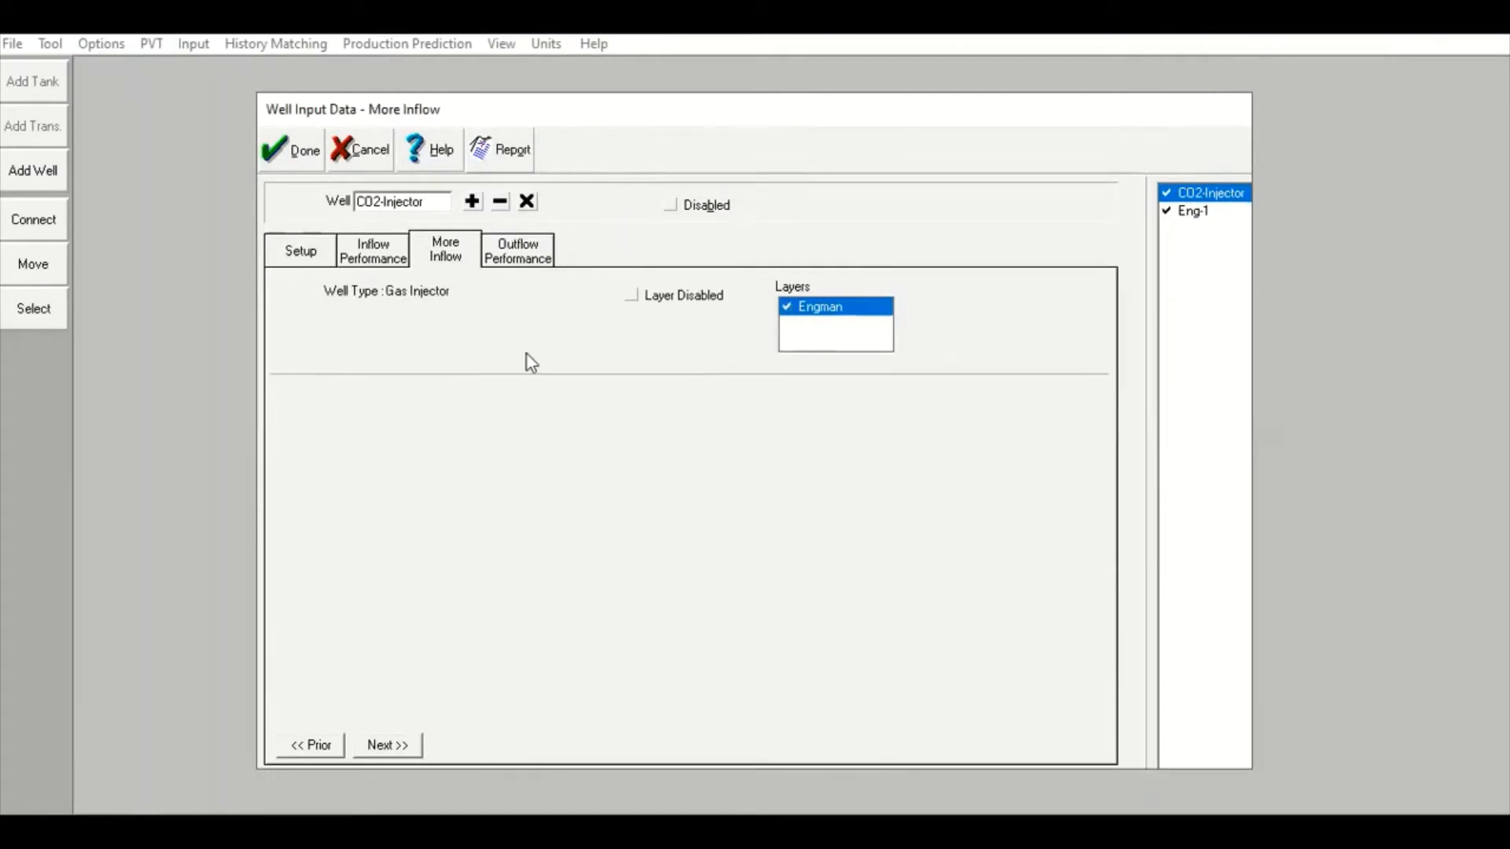
# - Review the CO2-Injector's outflow performance, plot its tubing performance curves, and close the well data
pyautogui.click(505, 250)
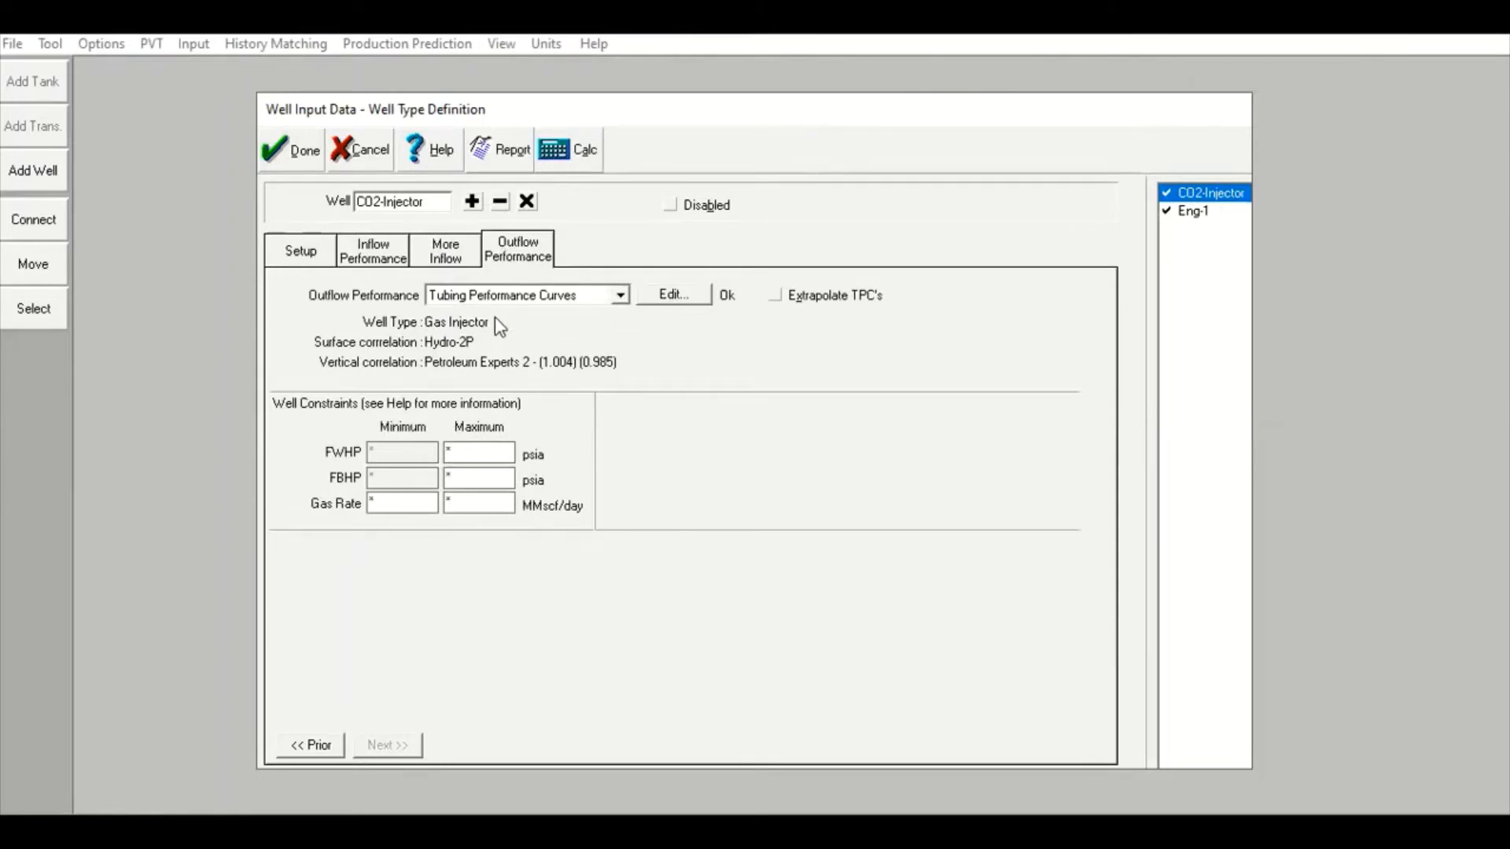
pyautogui.click(673, 295)
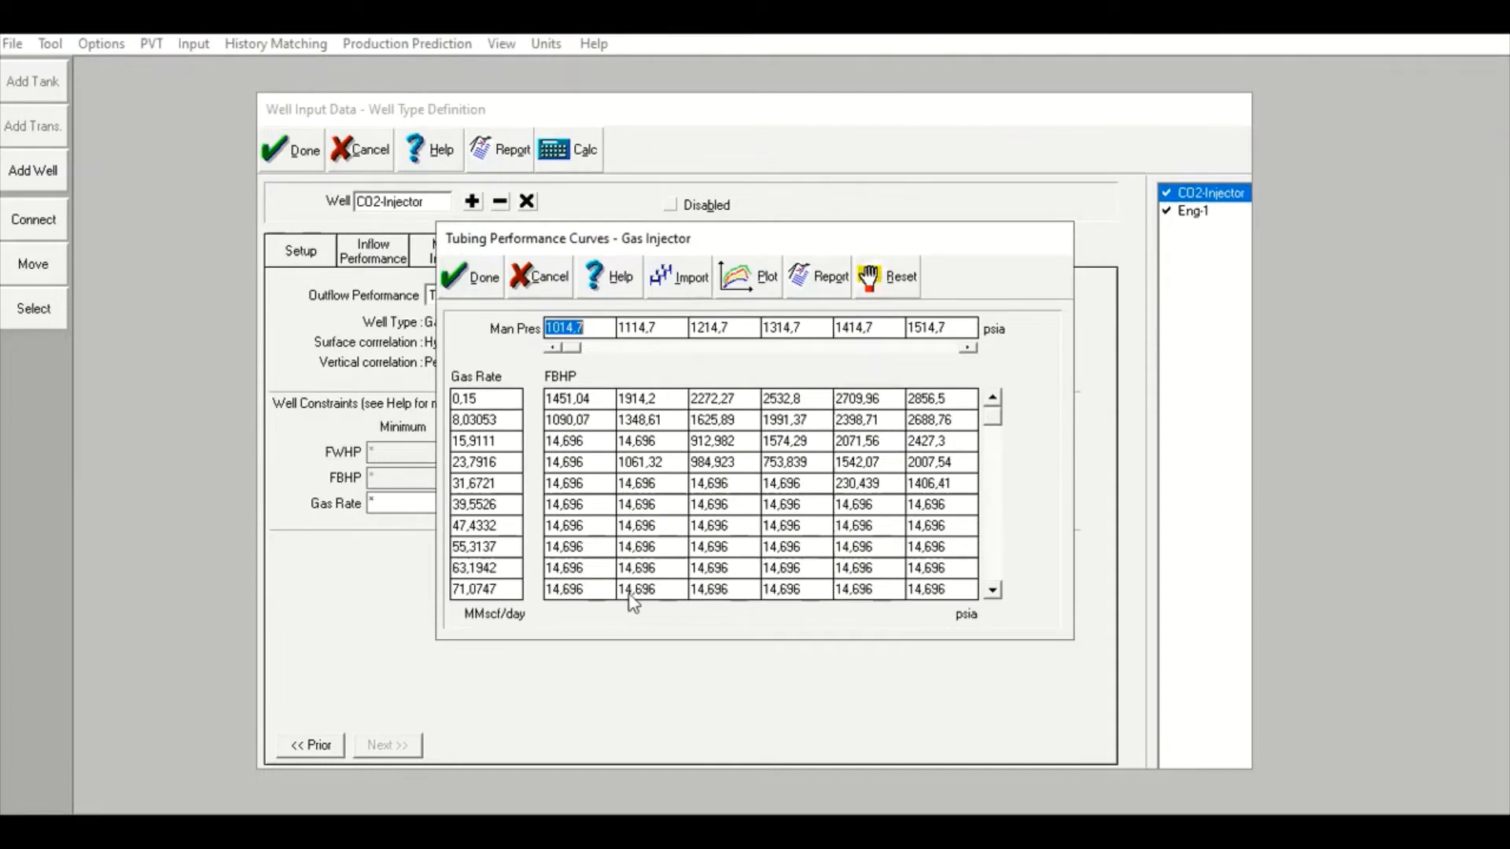
pyautogui.click(761, 293)
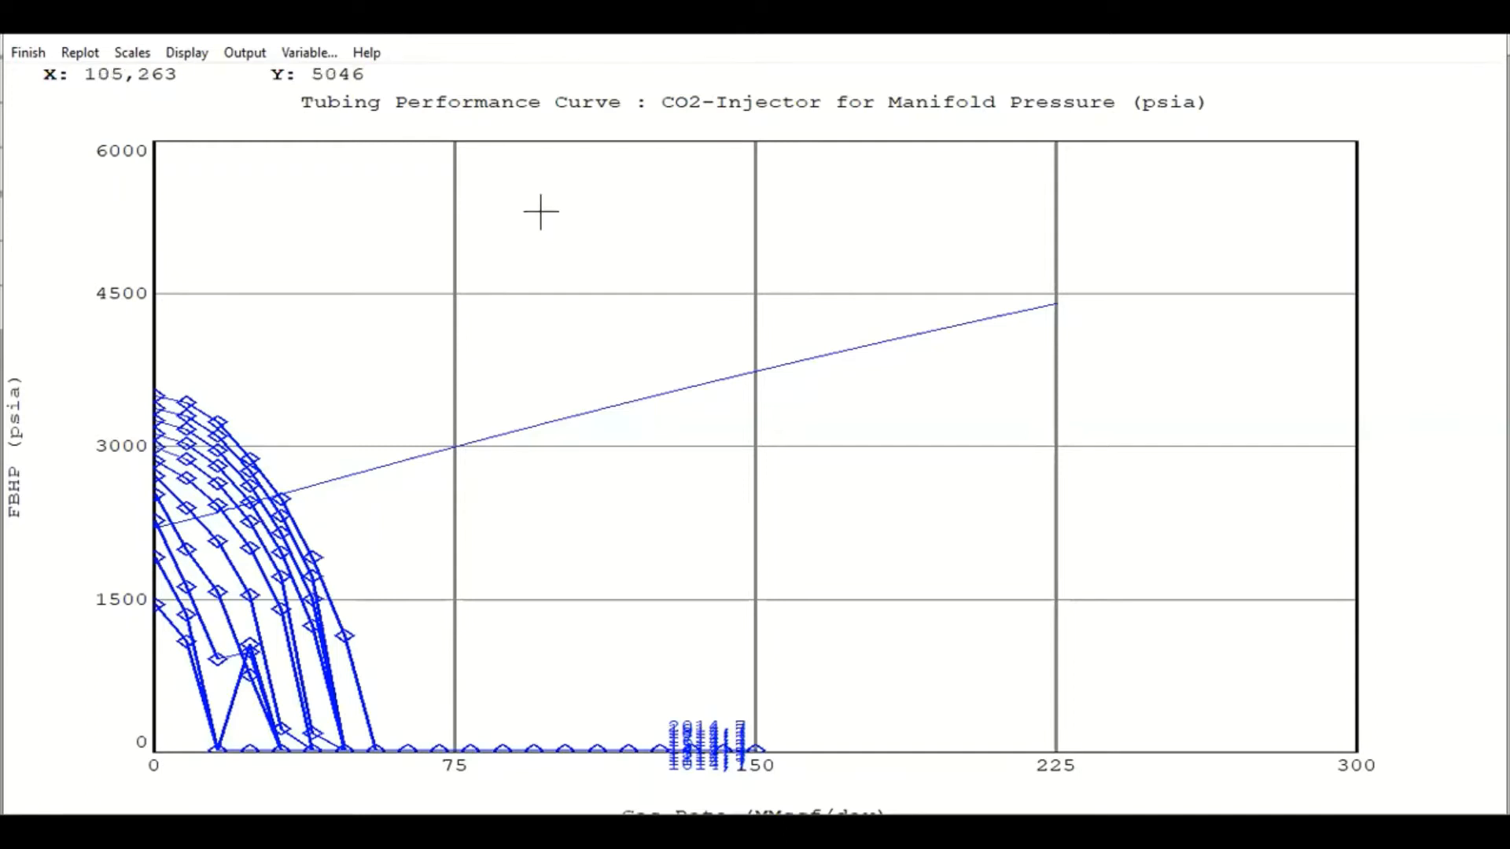
pyautogui.click(35, 58)
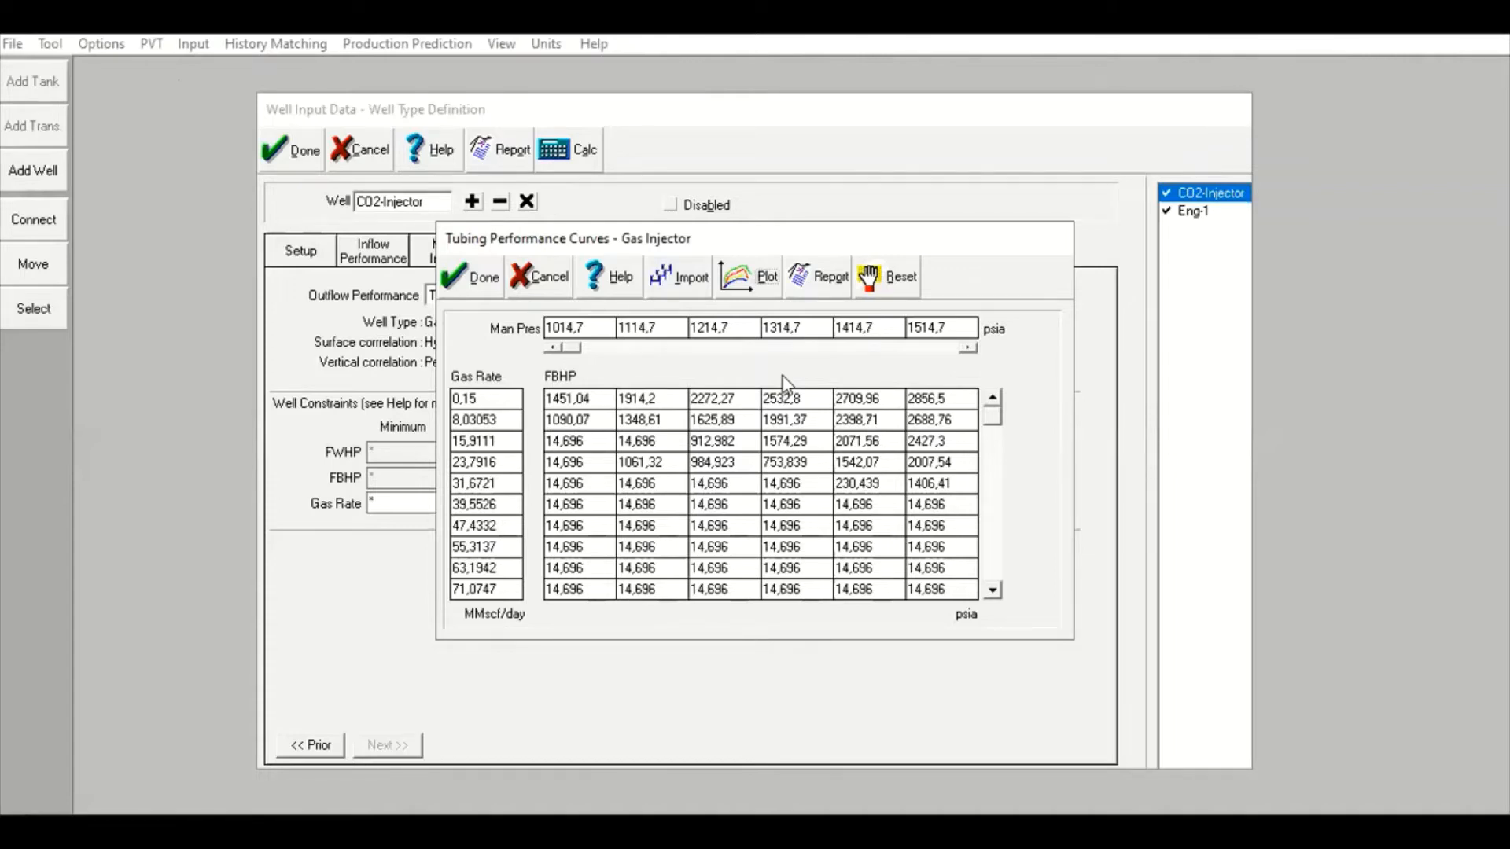
pyautogui.click(477, 277)
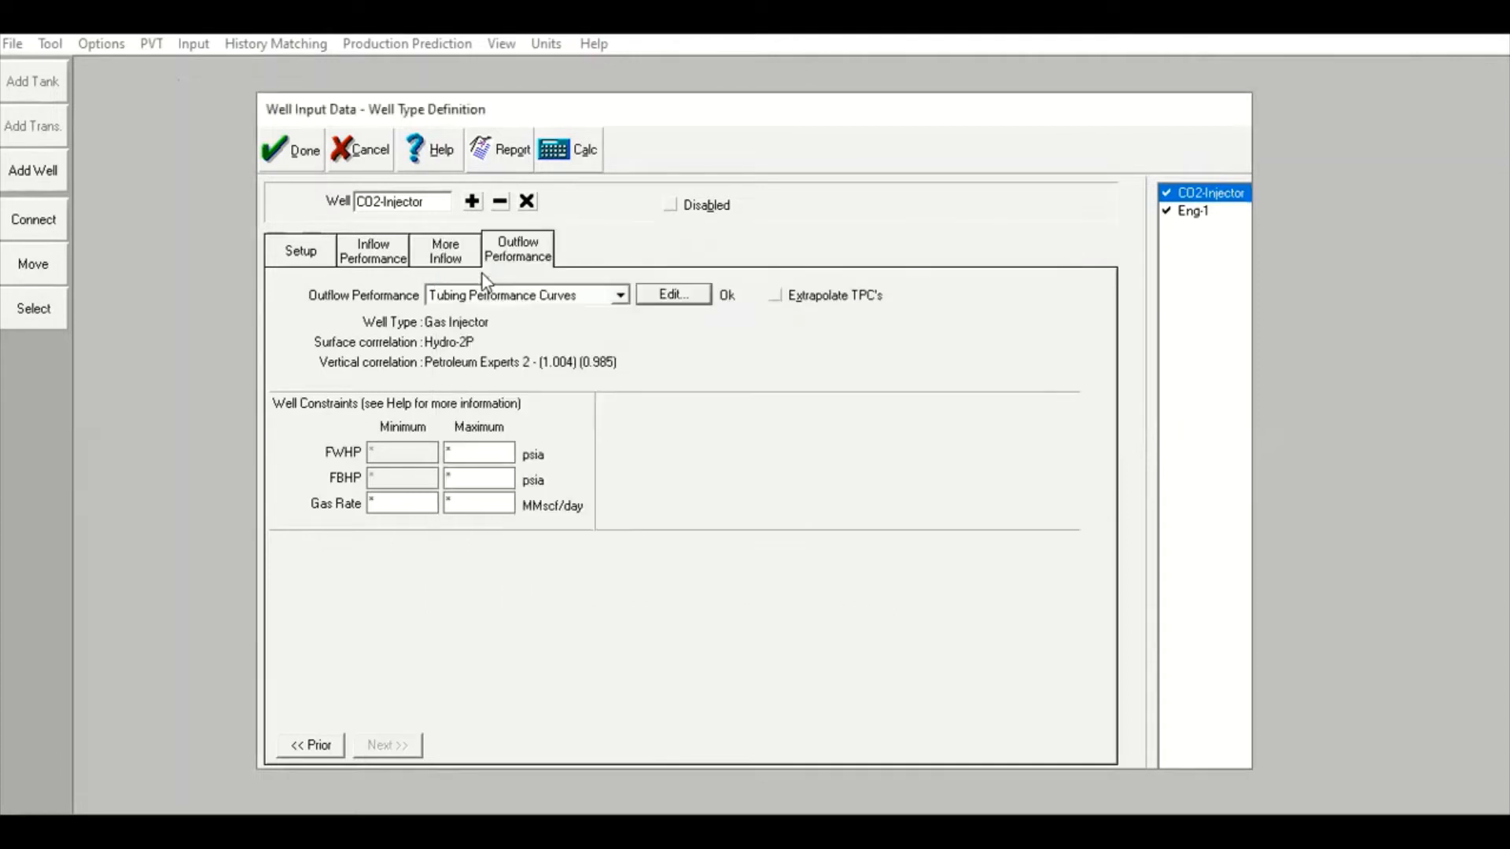
pyautogui.click(307, 157)
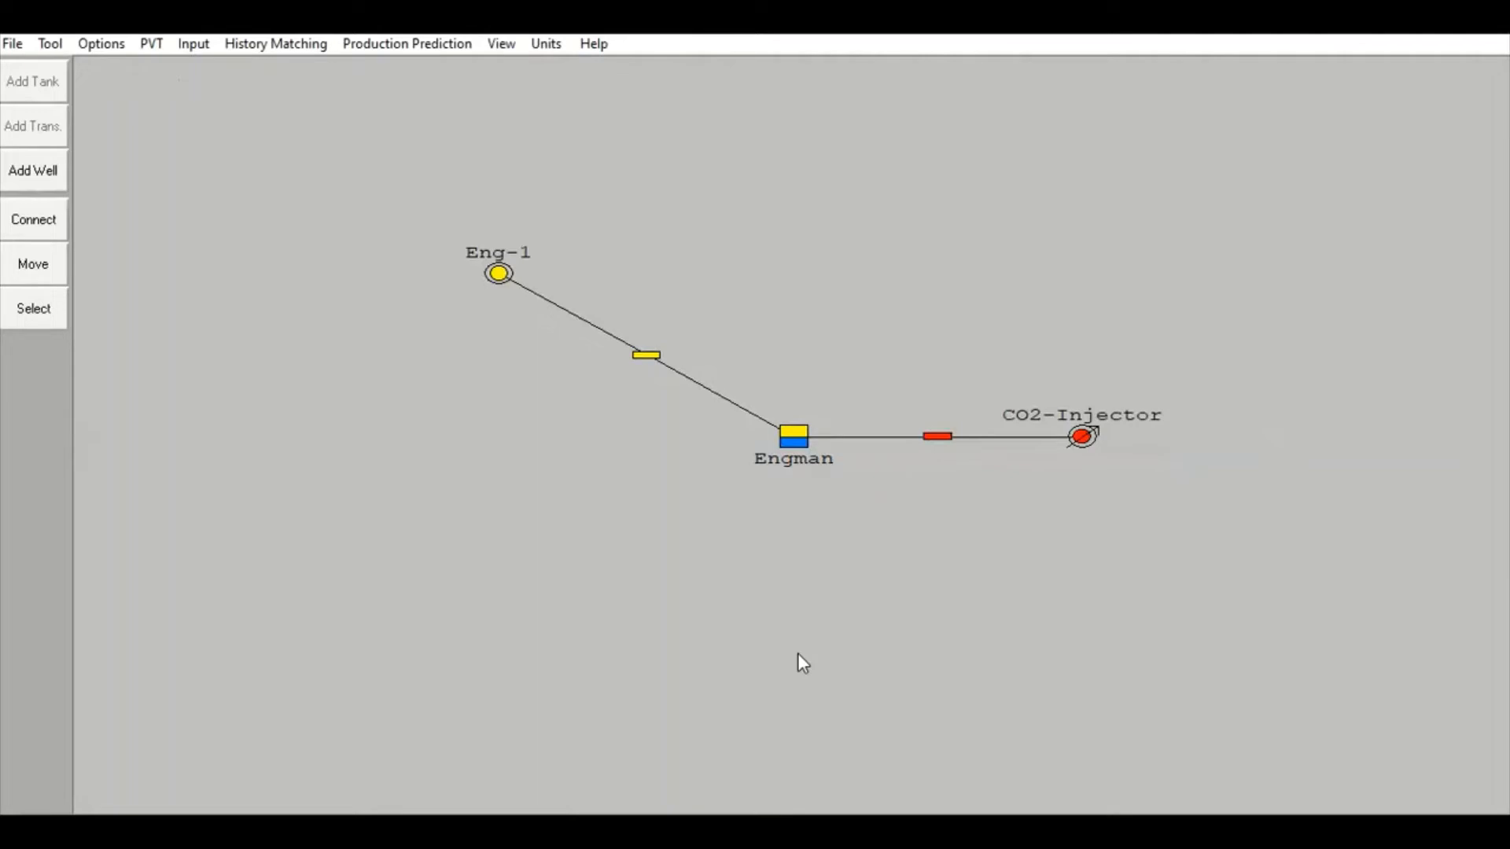
# - Review the prediction calculation setup, including the injection options and the prediction start and end dates
pyautogui.click(431, 48)
pyautogui.click(494, 69)
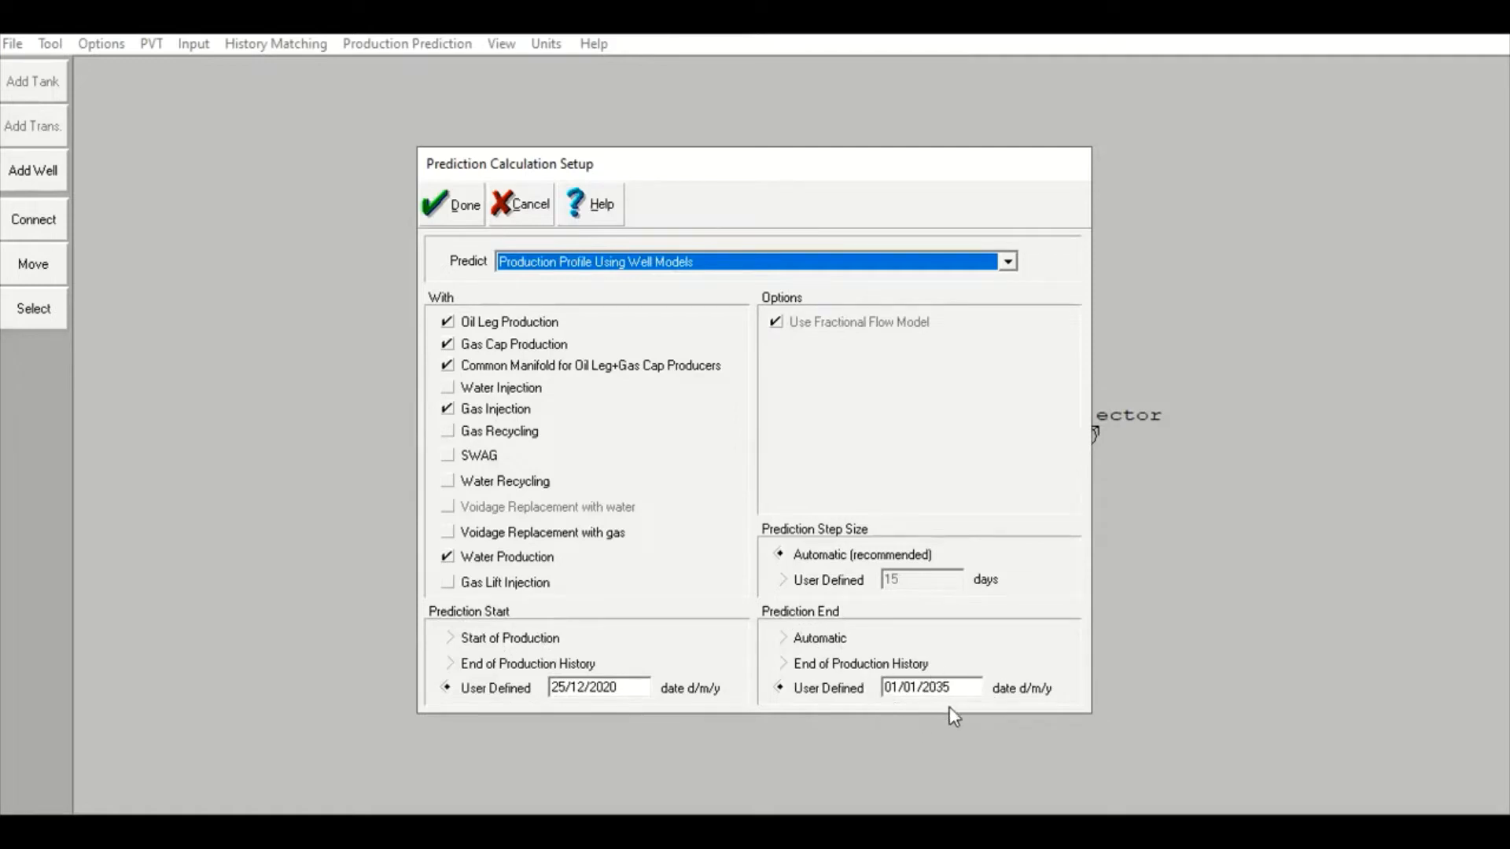
pyautogui.click(445, 209)
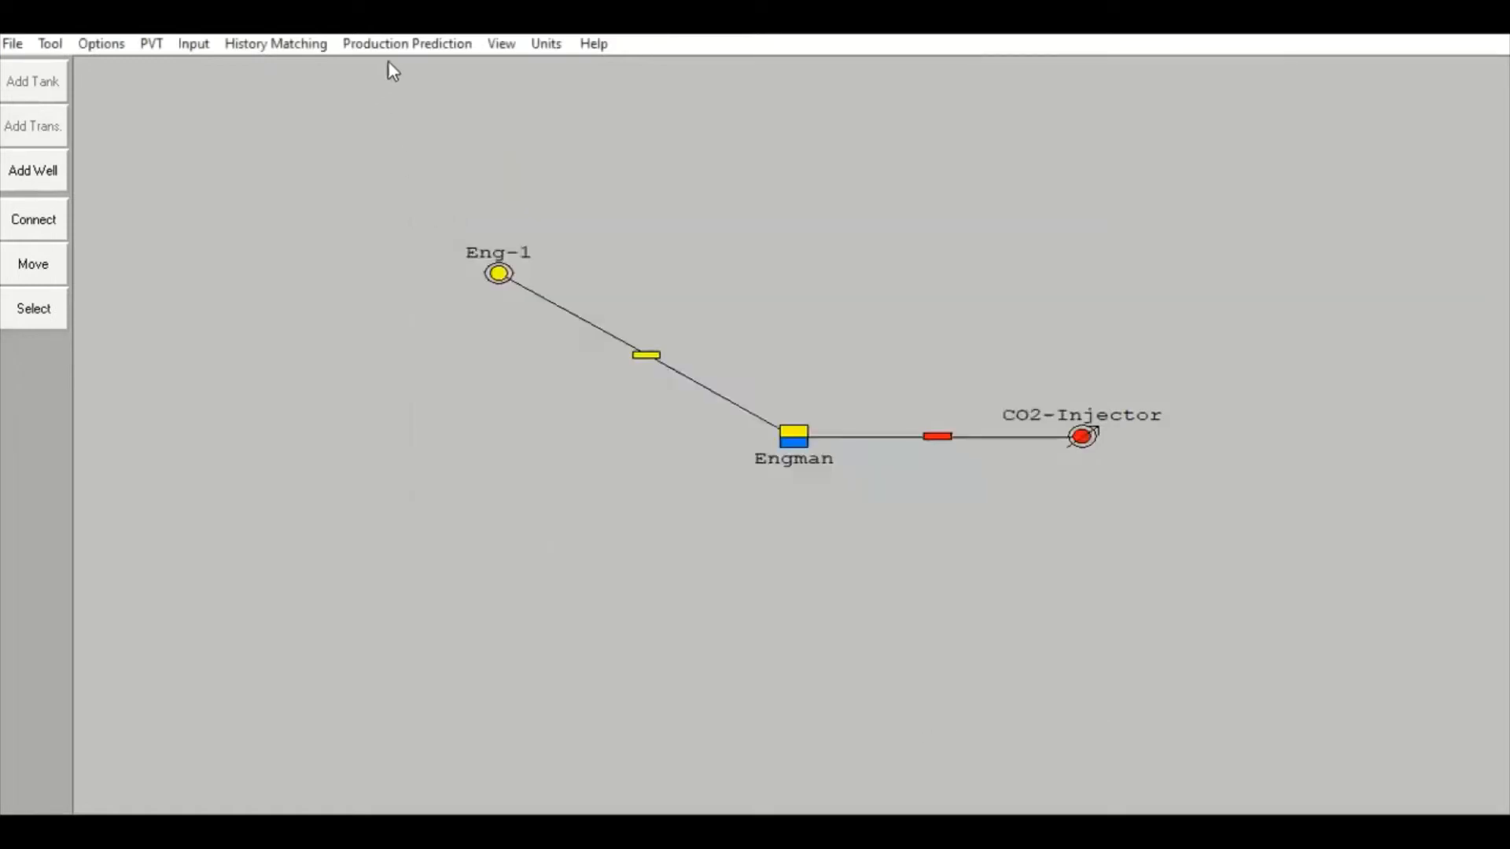
# - Review the prediction production and constraints table down to the 01/01/2025 gas injection entry and close it
pyautogui.click(396, 47)
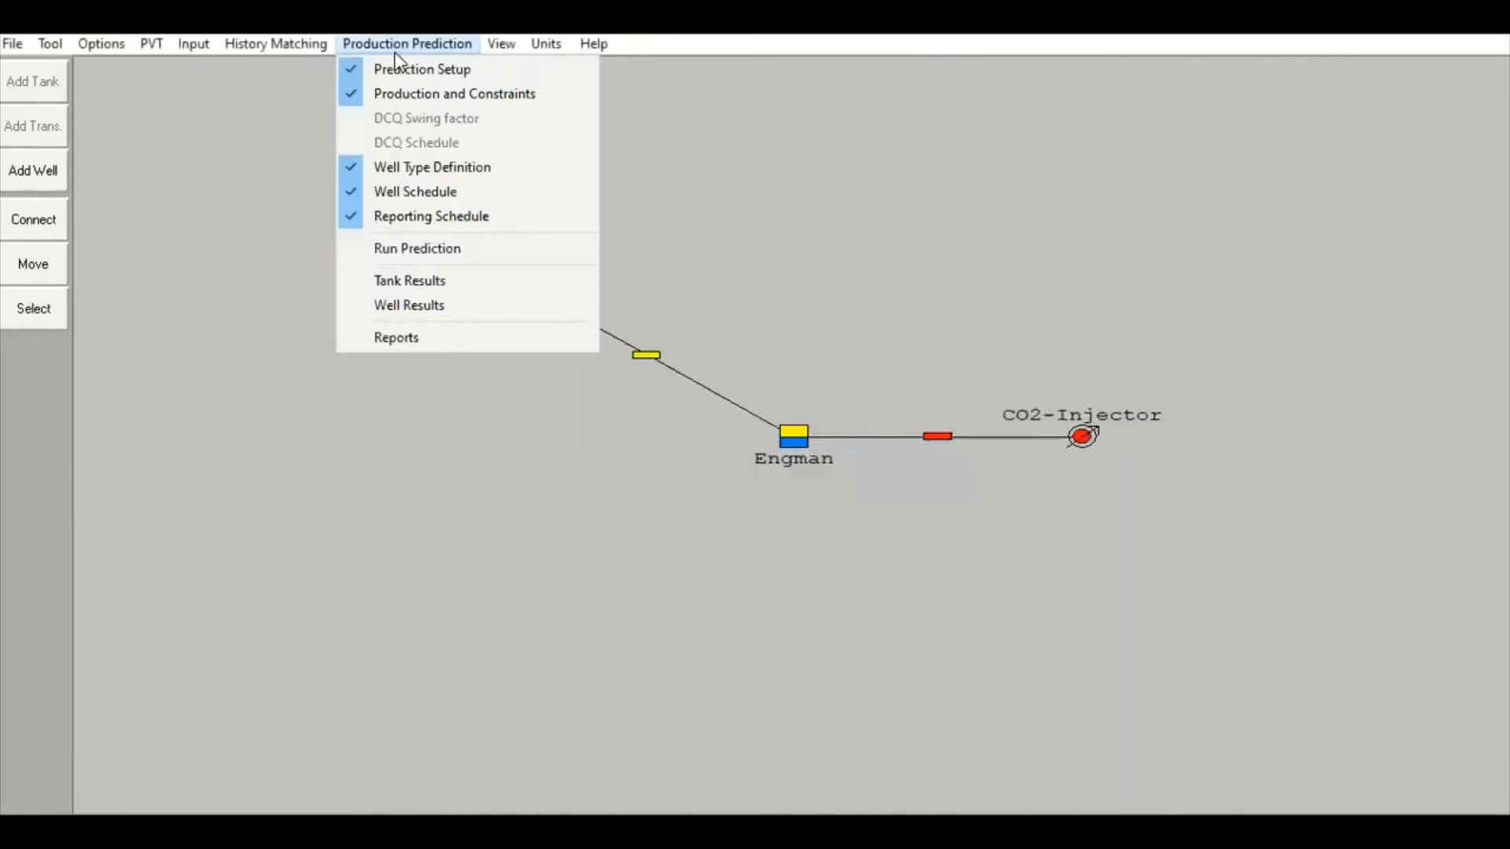
pyautogui.click(418, 98)
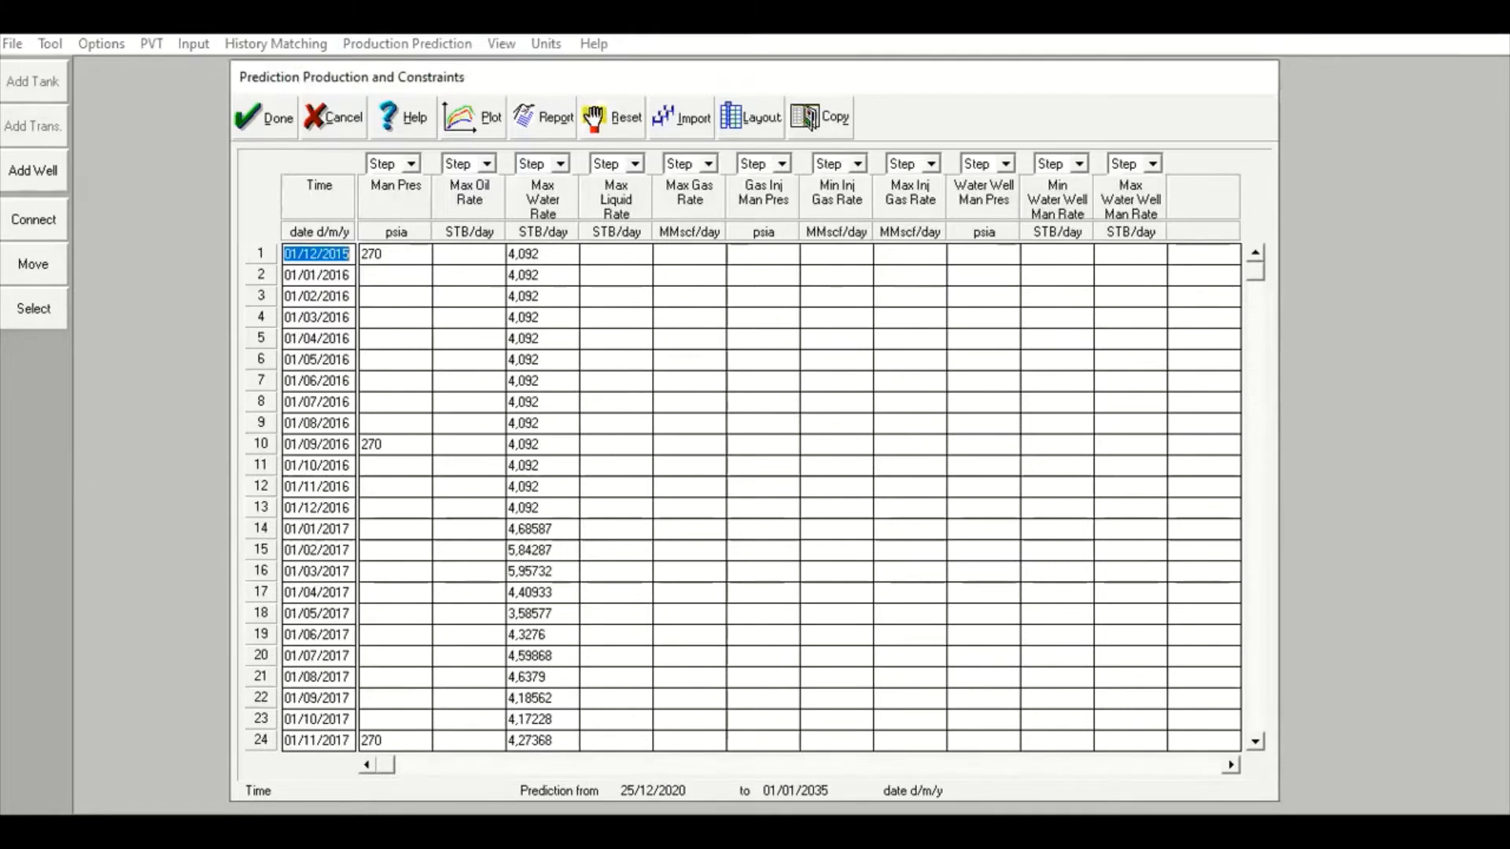
pyautogui.hotkey('alt', 'Tab')
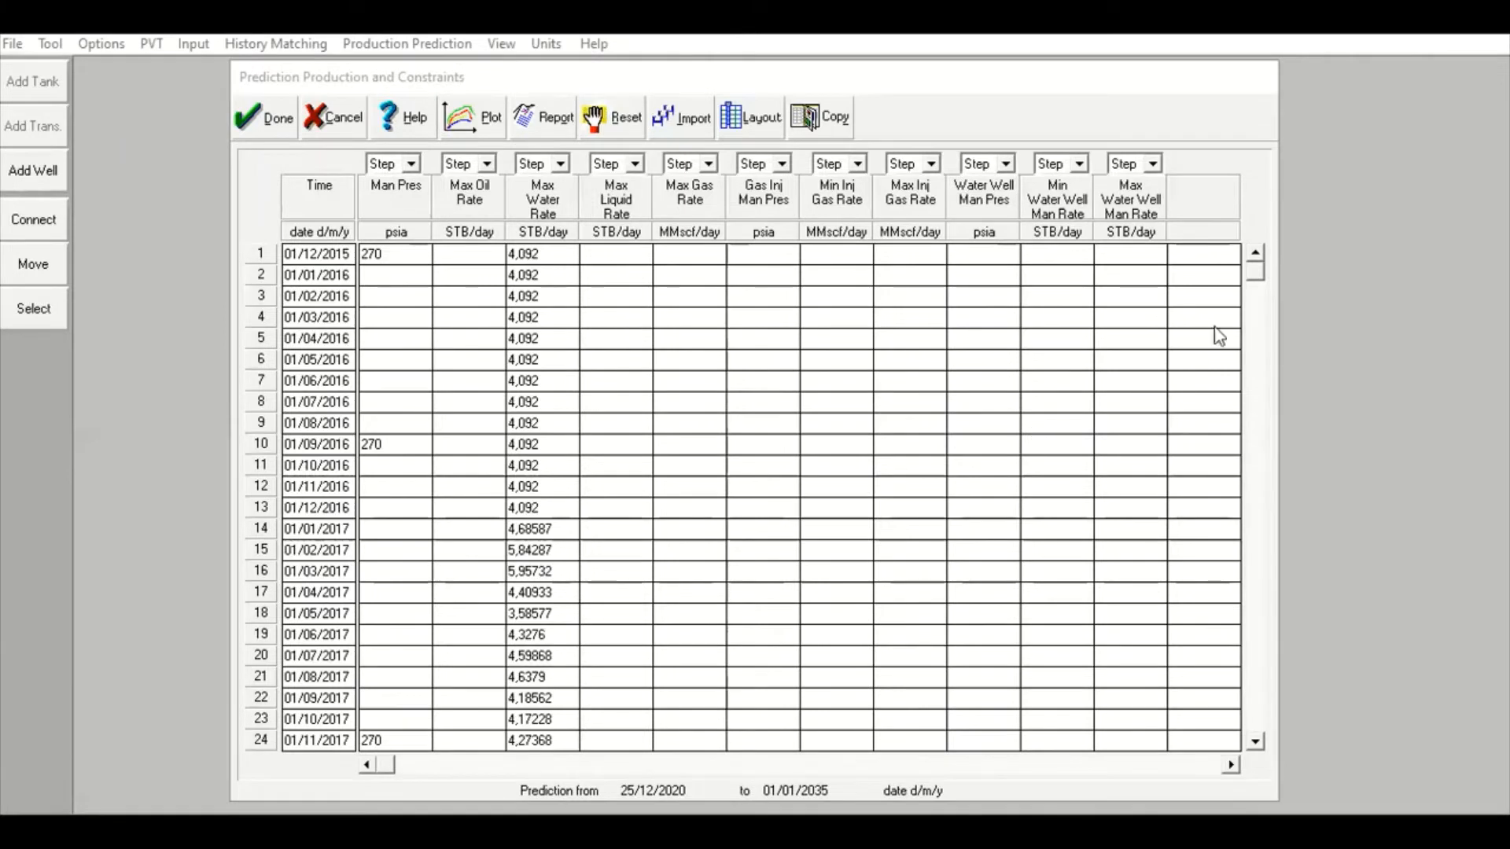
pyautogui.moveTo(1256, 277); pyautogui.dragTo(1254, 727)
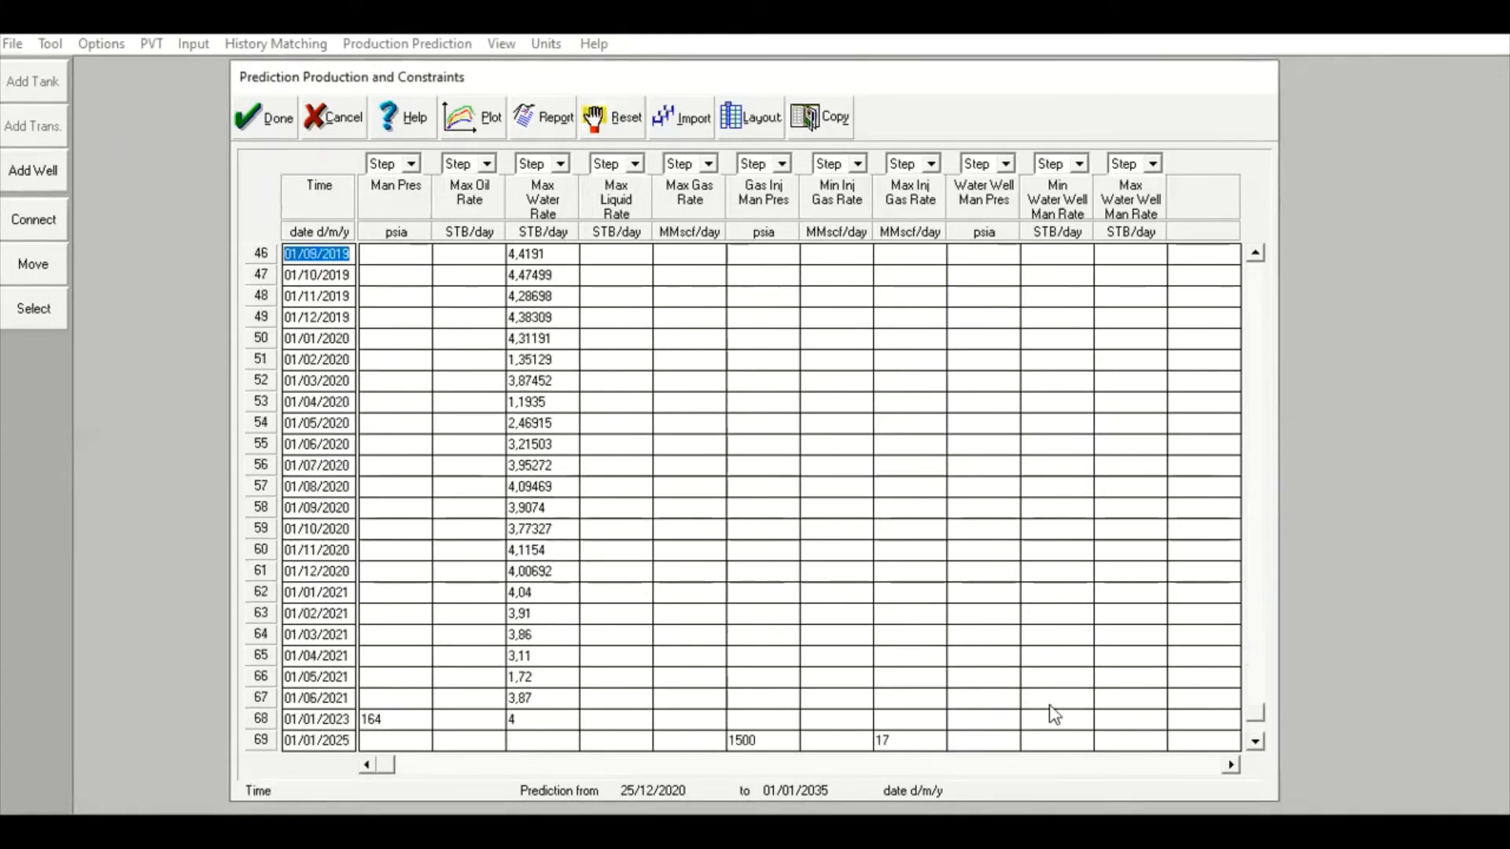
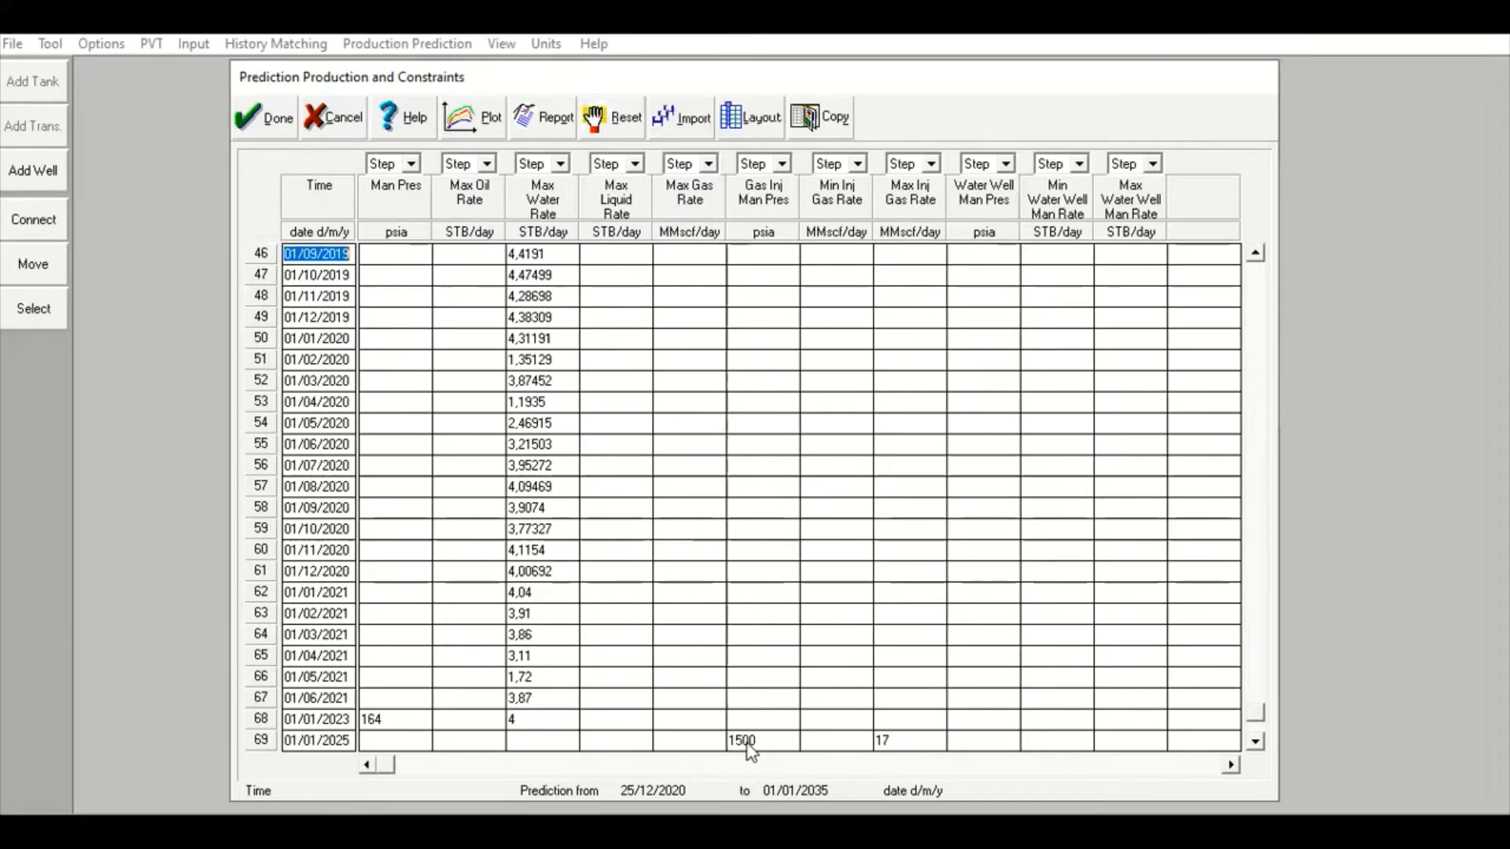
pyautogui.click(252, 118)
# - Review the outflow performance in the CO2-Injector and Eng-1 well type definitions and close the well data
pyautogui.click(412, 46)
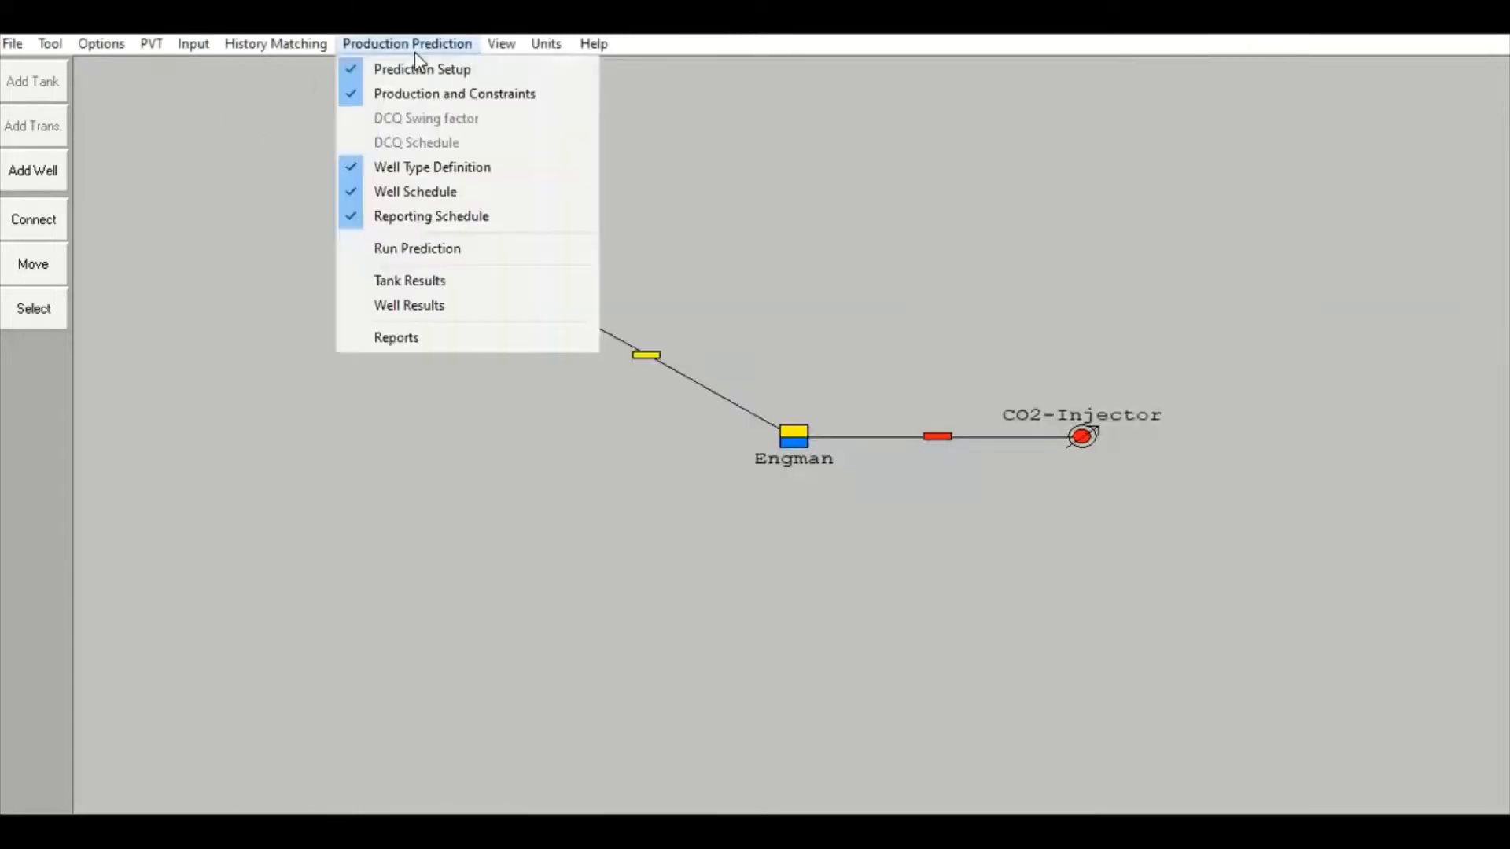
pyautogui.click(436, 167)
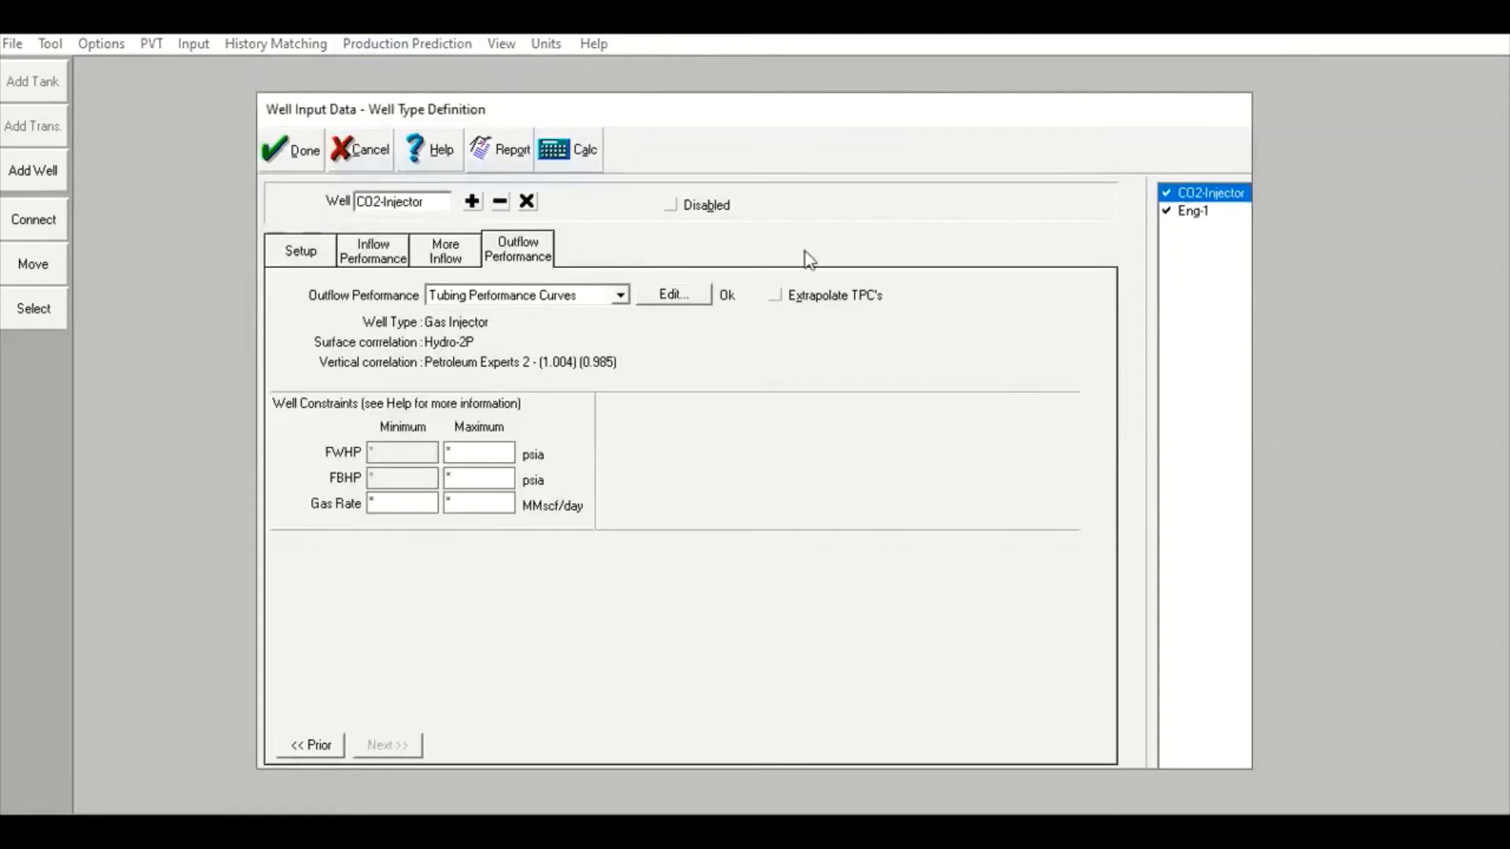
pyautogui.click(1219, 212)
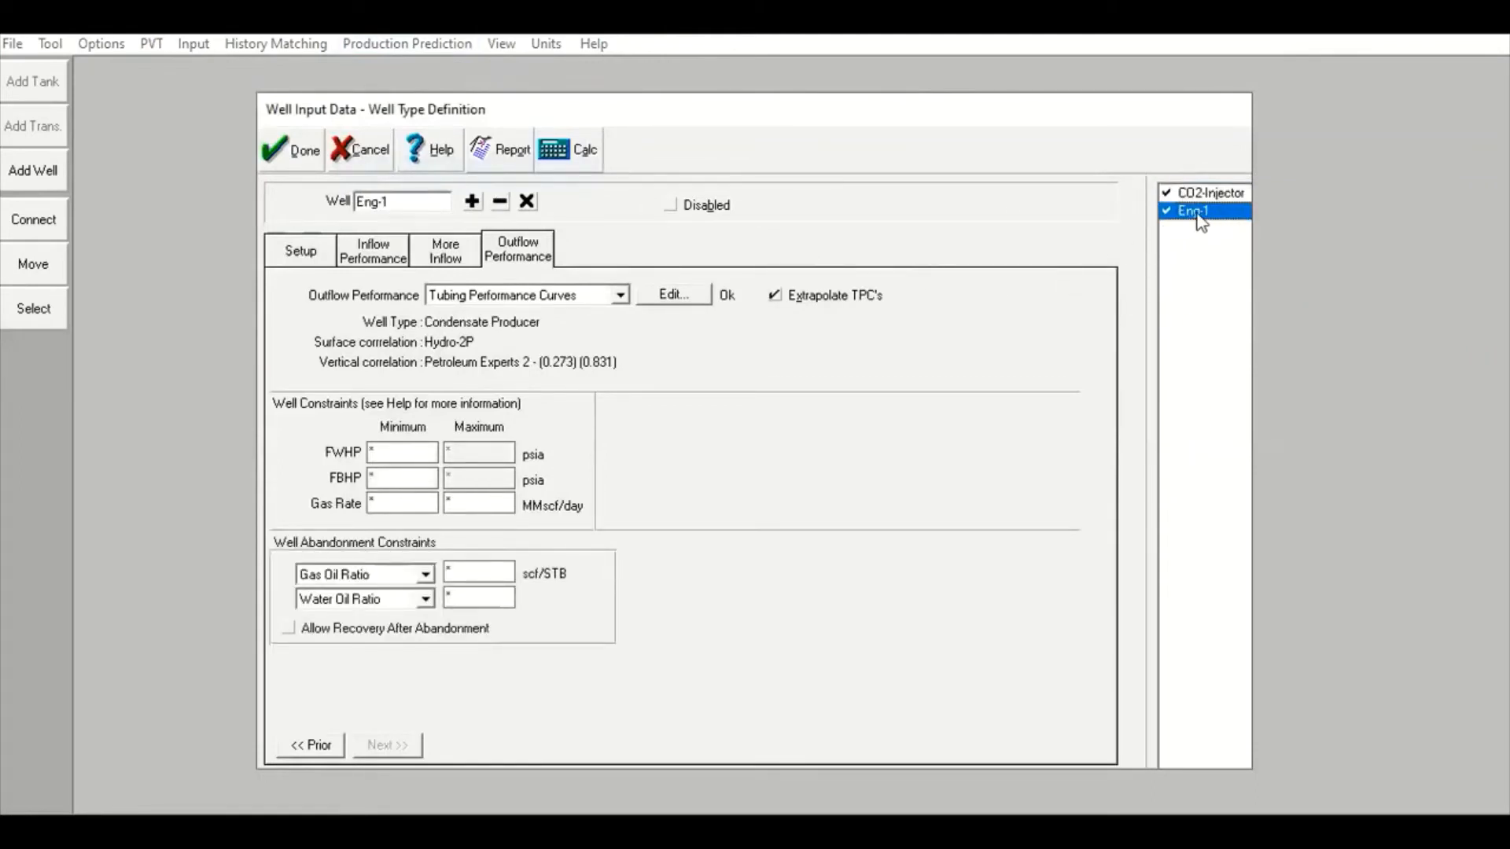
pyautogui.click(280, 167)
# - Enable the first well schedule entry, running 01/12/2020 to 01/01/2025, assign it the Eng-1 well definition, and accept the schedule
pyautogui.click(405, 45)
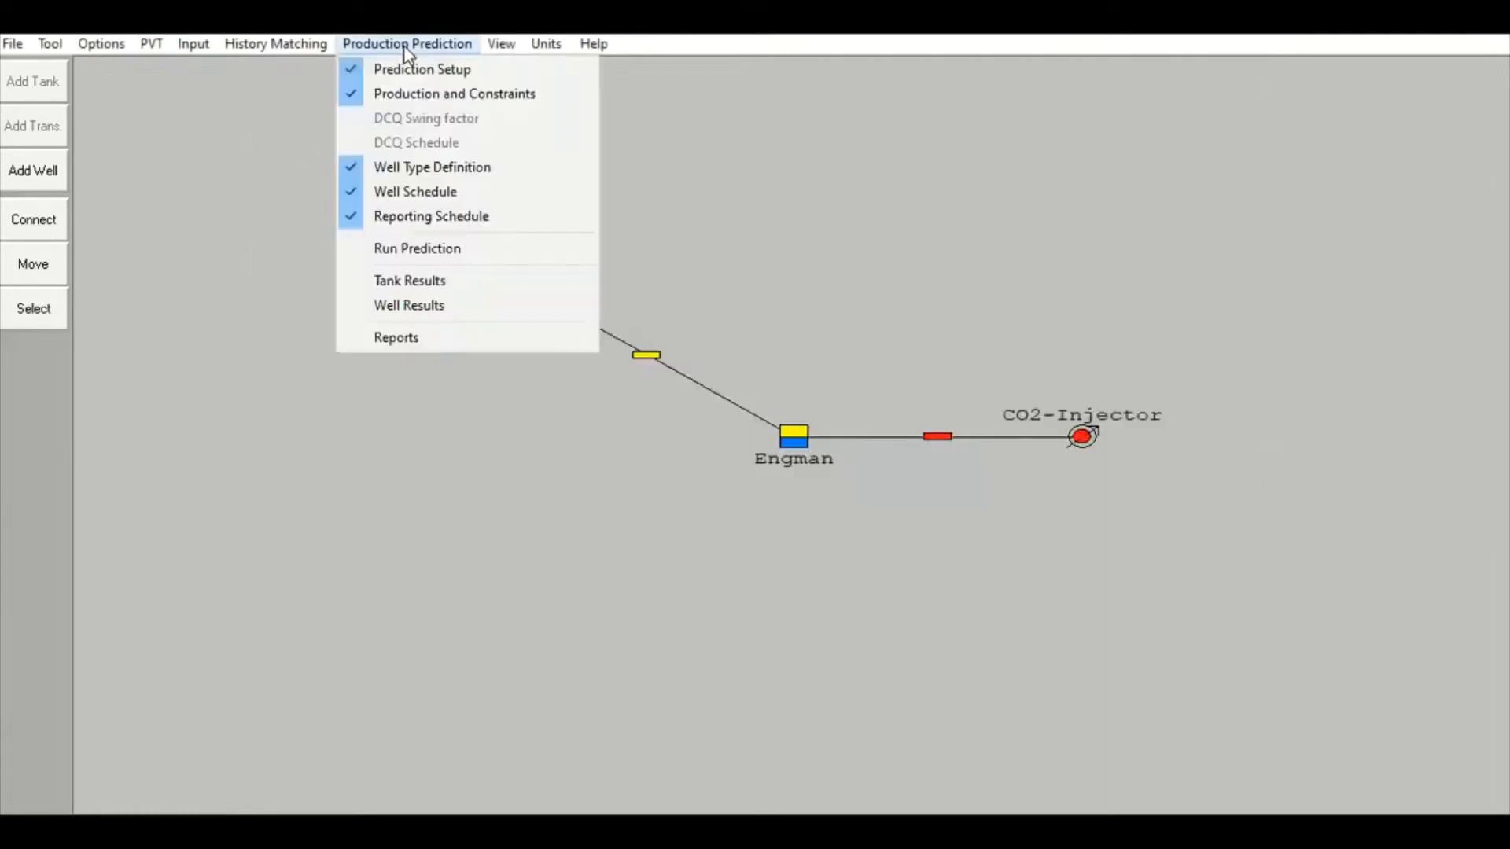
pyautogui.click(422, 191)
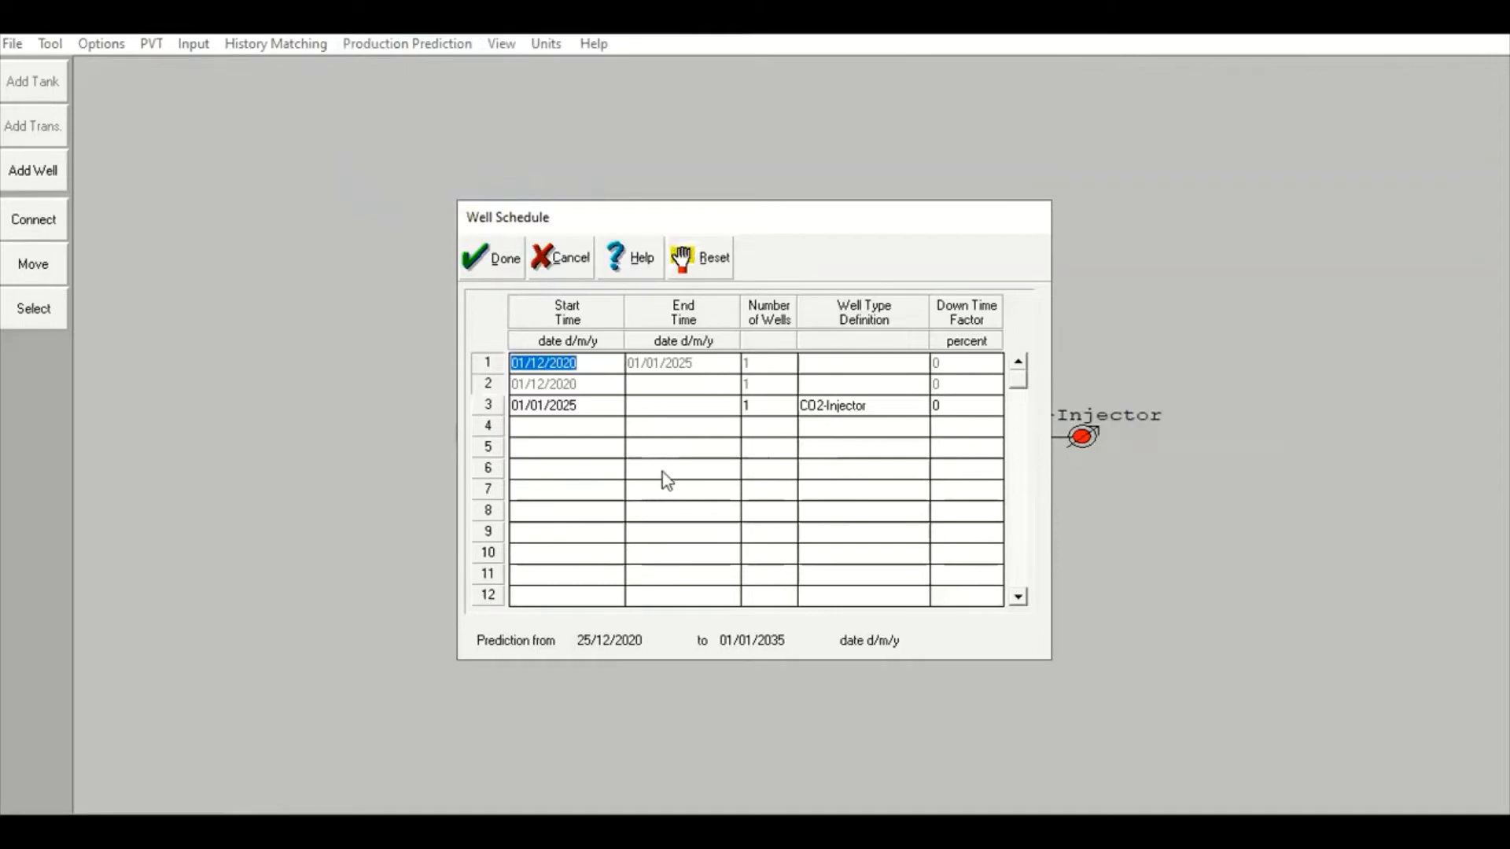
pyautogui.click(680, 455)
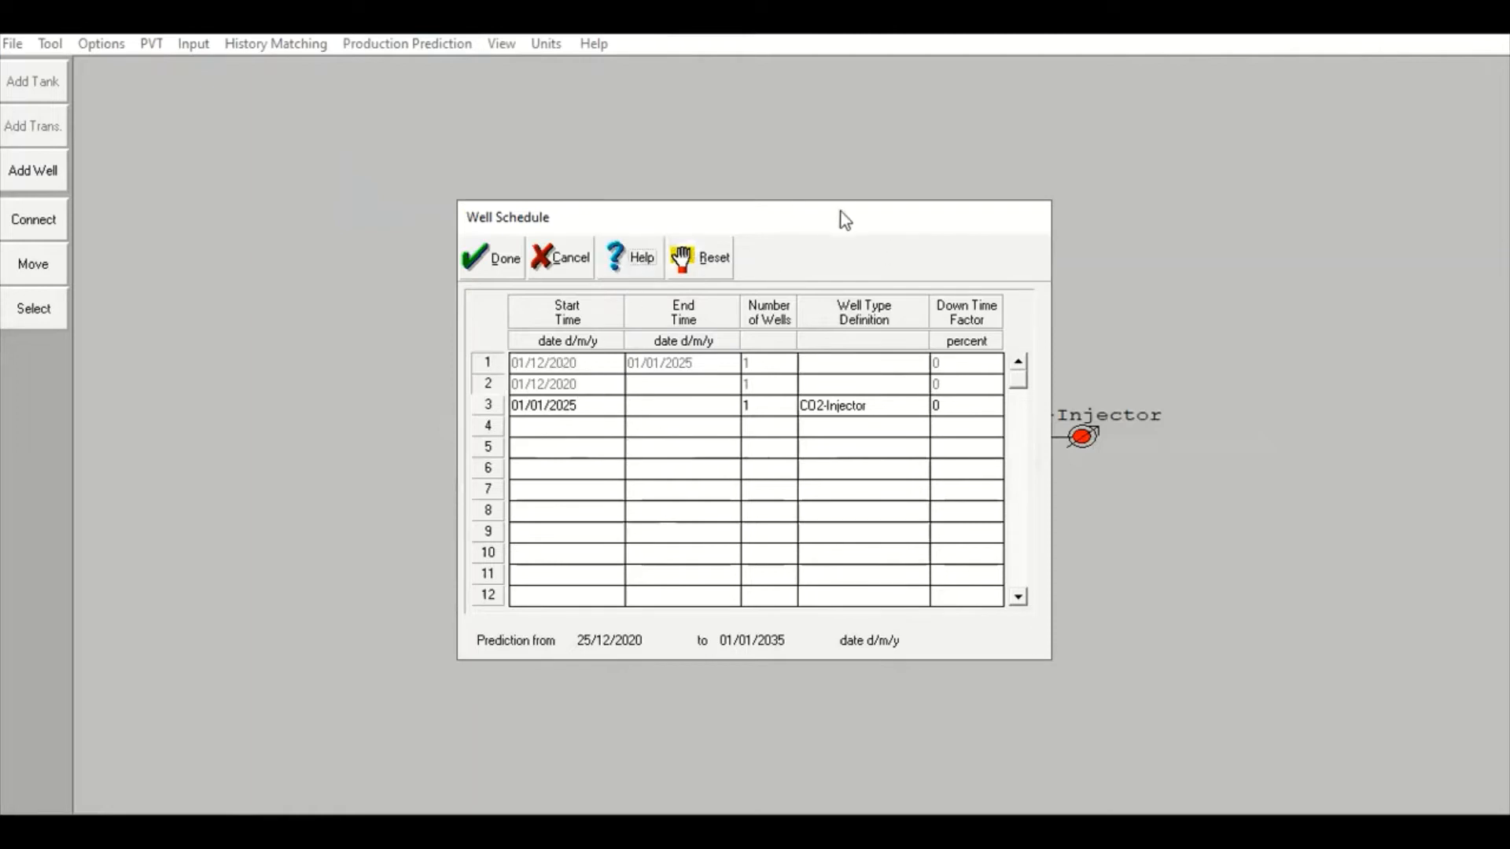
pyautogui.moveTo(840, 215); pyautogui.dragTo(447, 348)
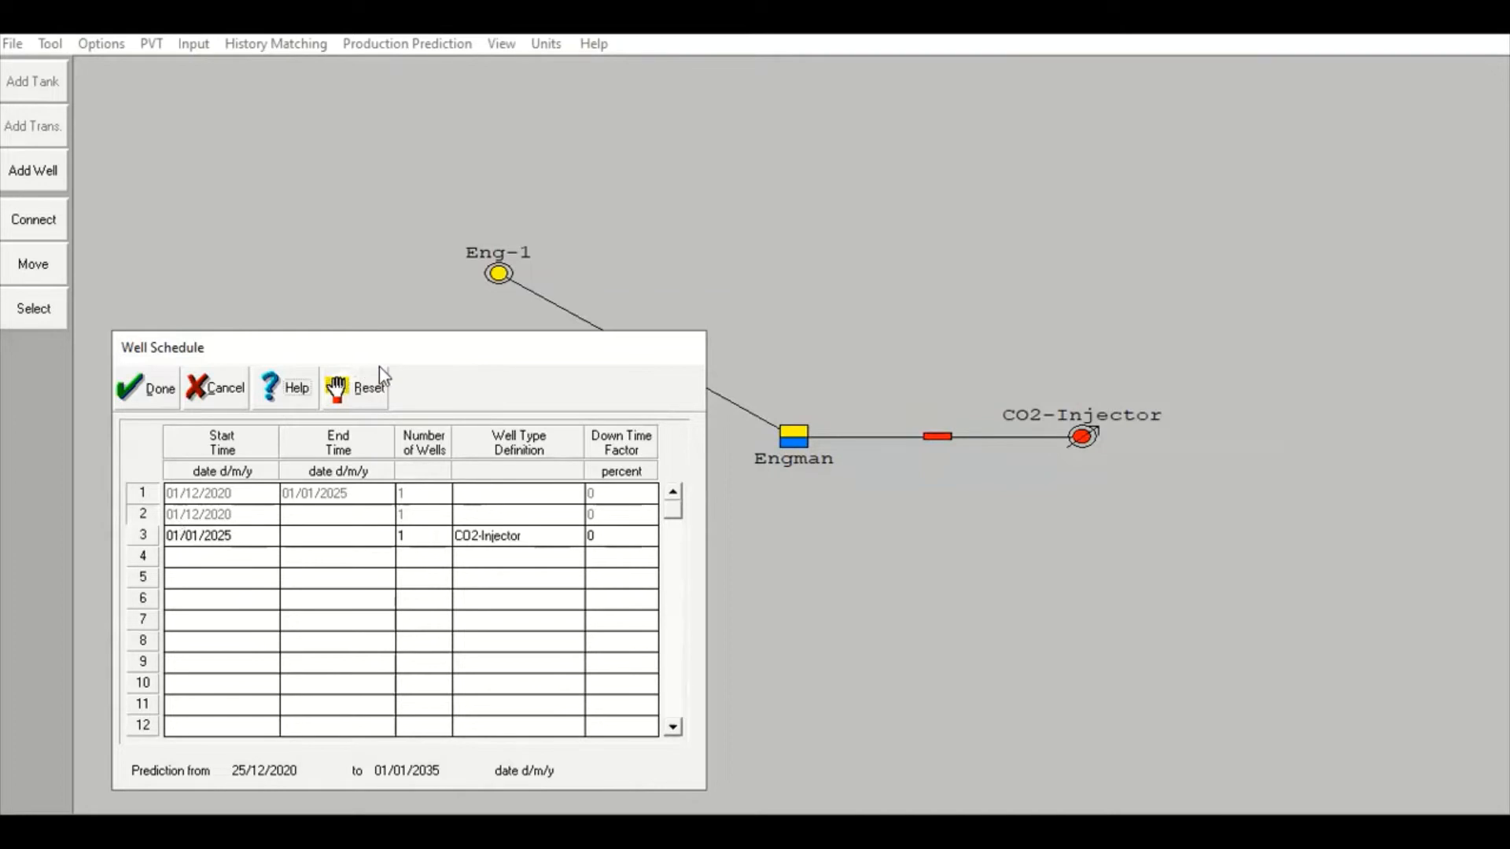
pyautogui.moveTo(379, 350); pyautogui.dragTo(1155, 326)
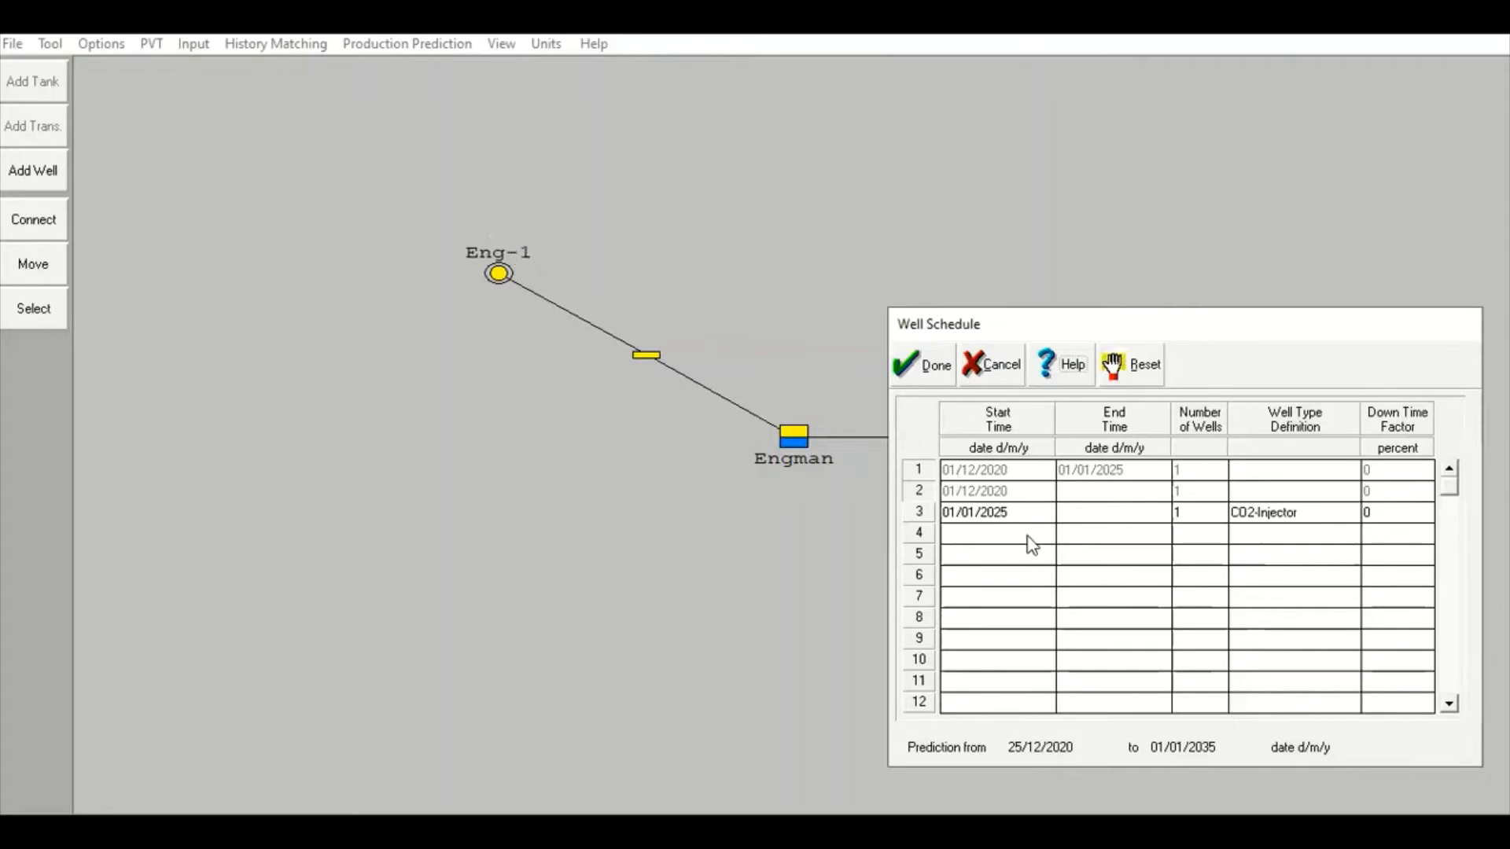
pyautogui.click(923, 477)
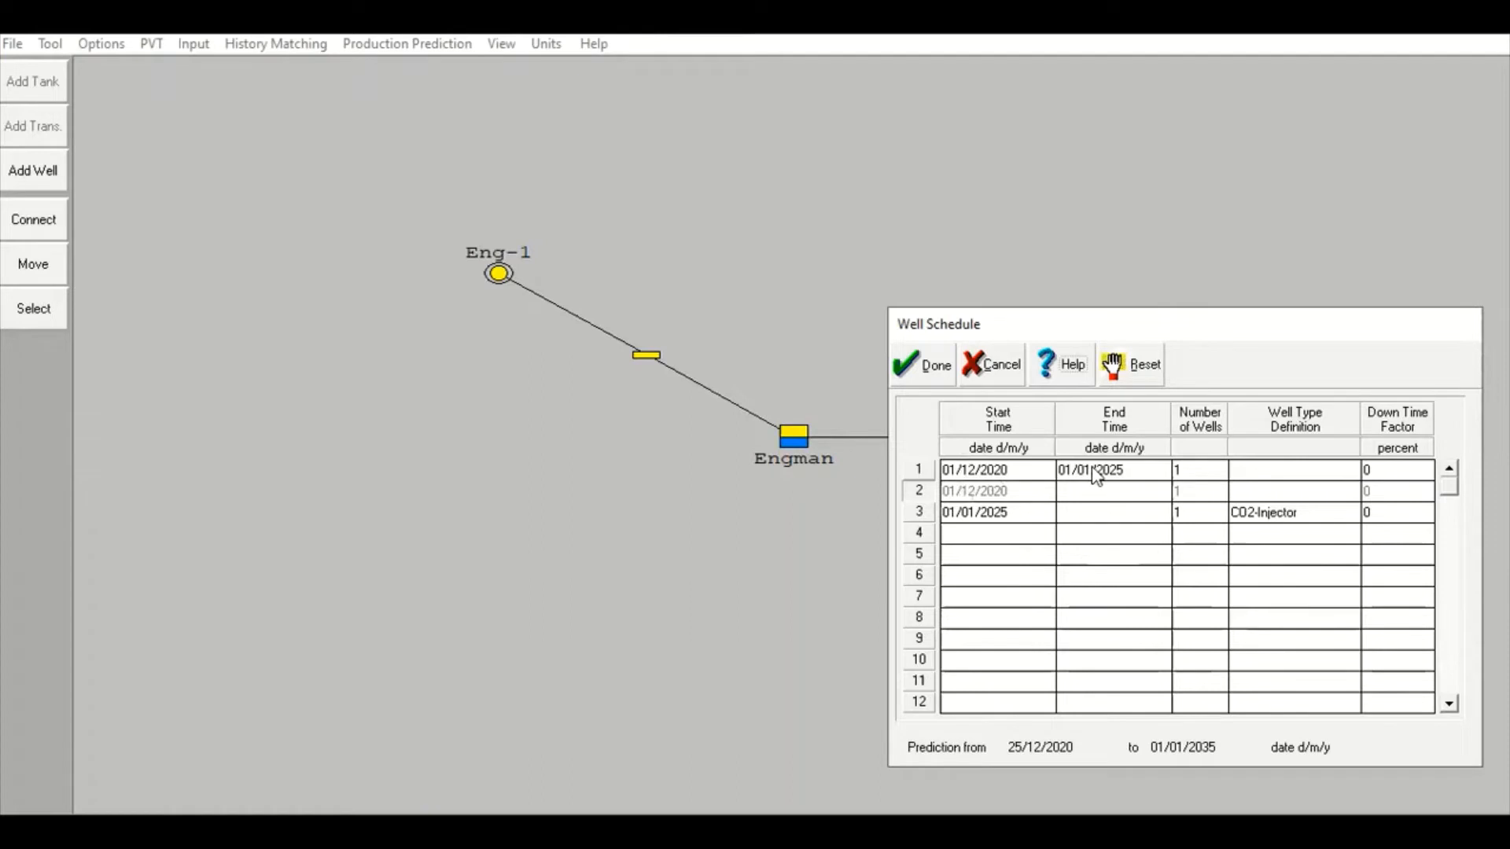
pyautogui.click(1255, 472)
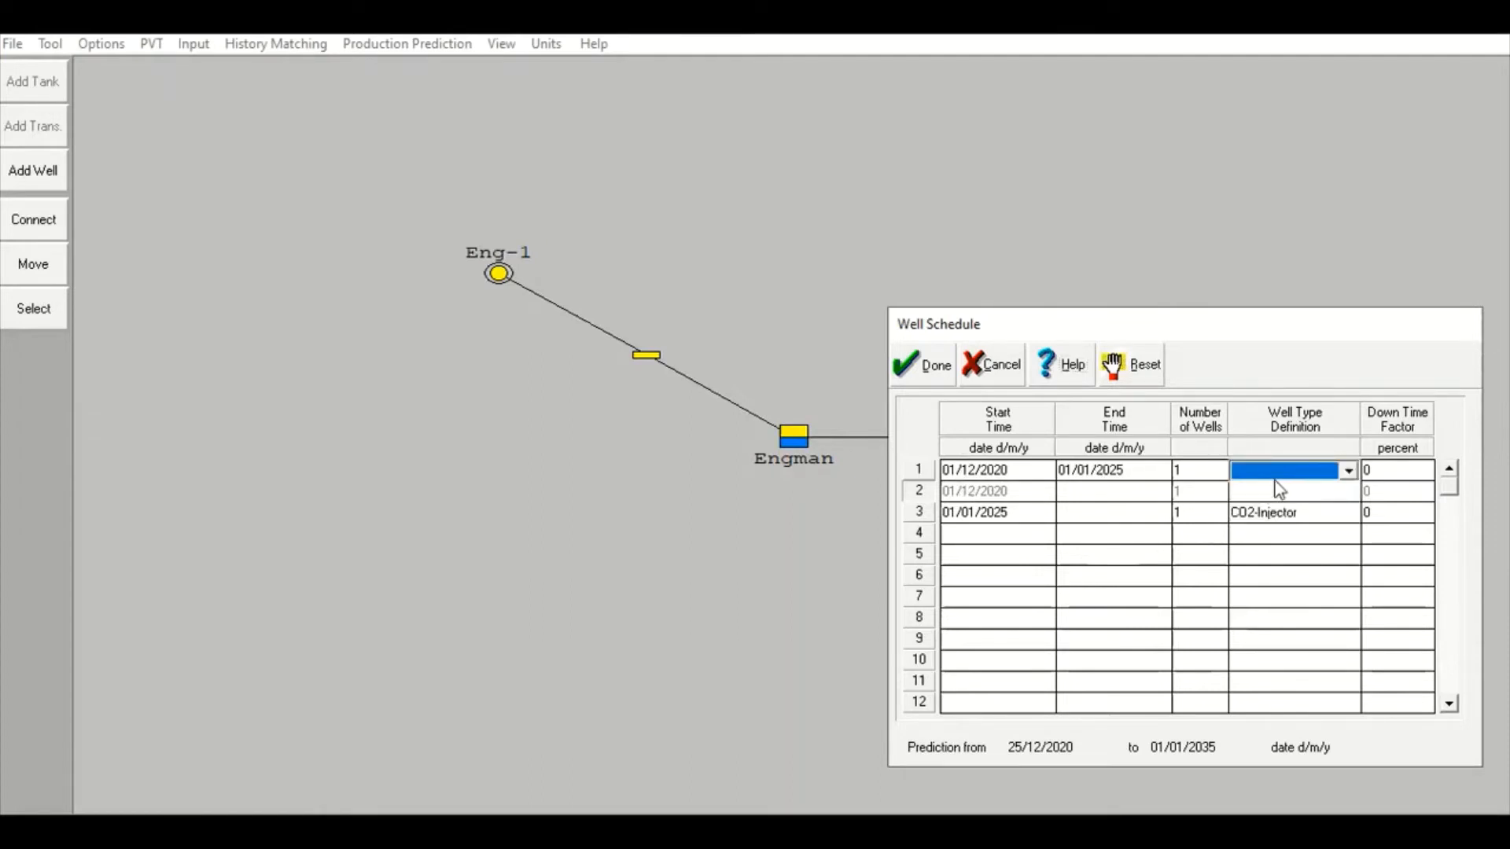
pyautogui.click(1275, 477)
pyautogui.click(1277, 504)
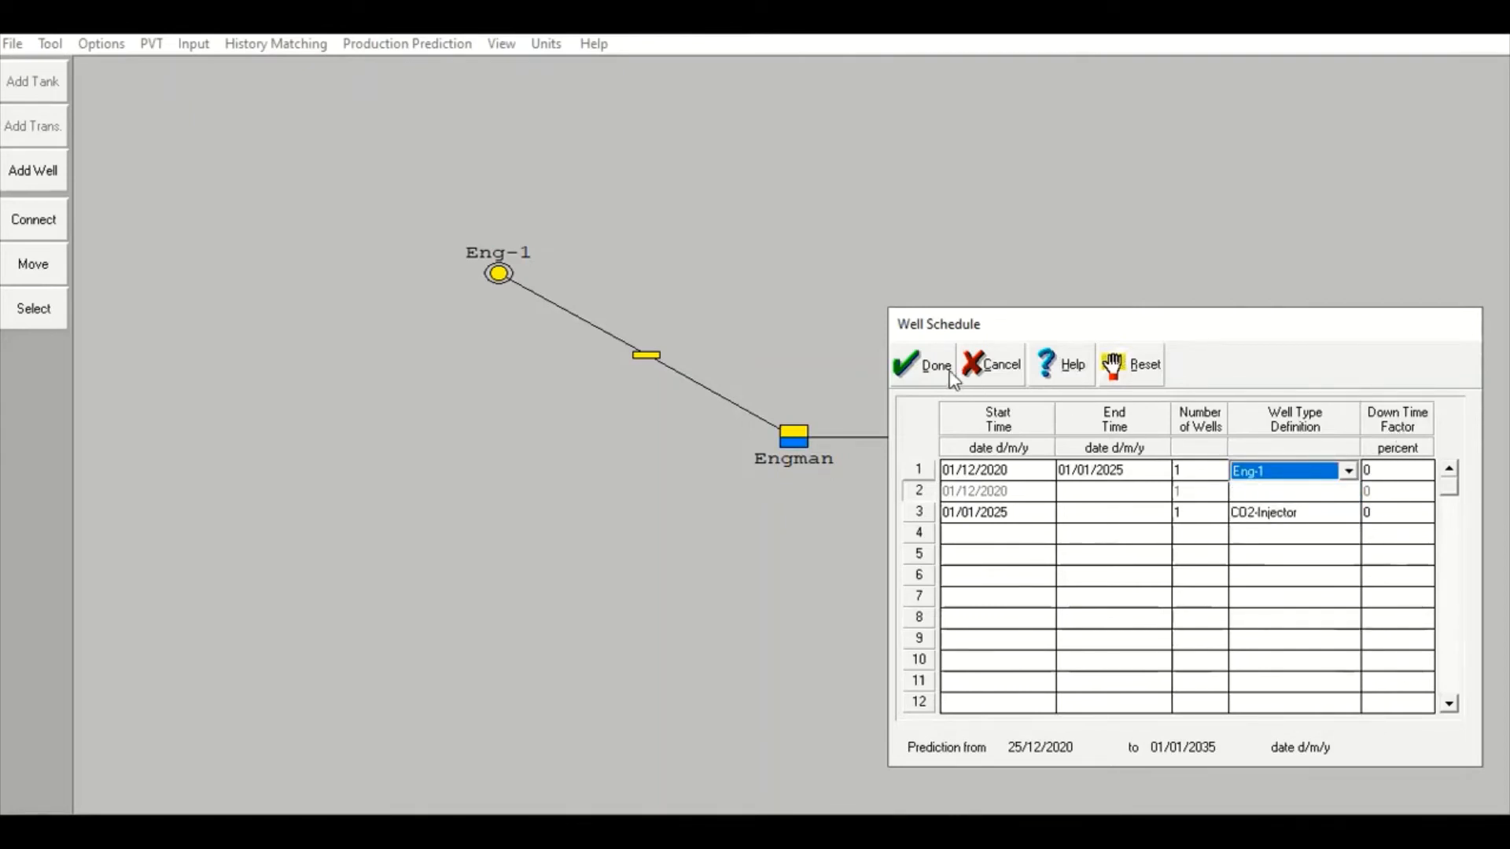
pyautogui.click(923, 367)
# - Review the reporting frequency in the prediction's reporting schedule and close it
pyautogui.click(375, 44)
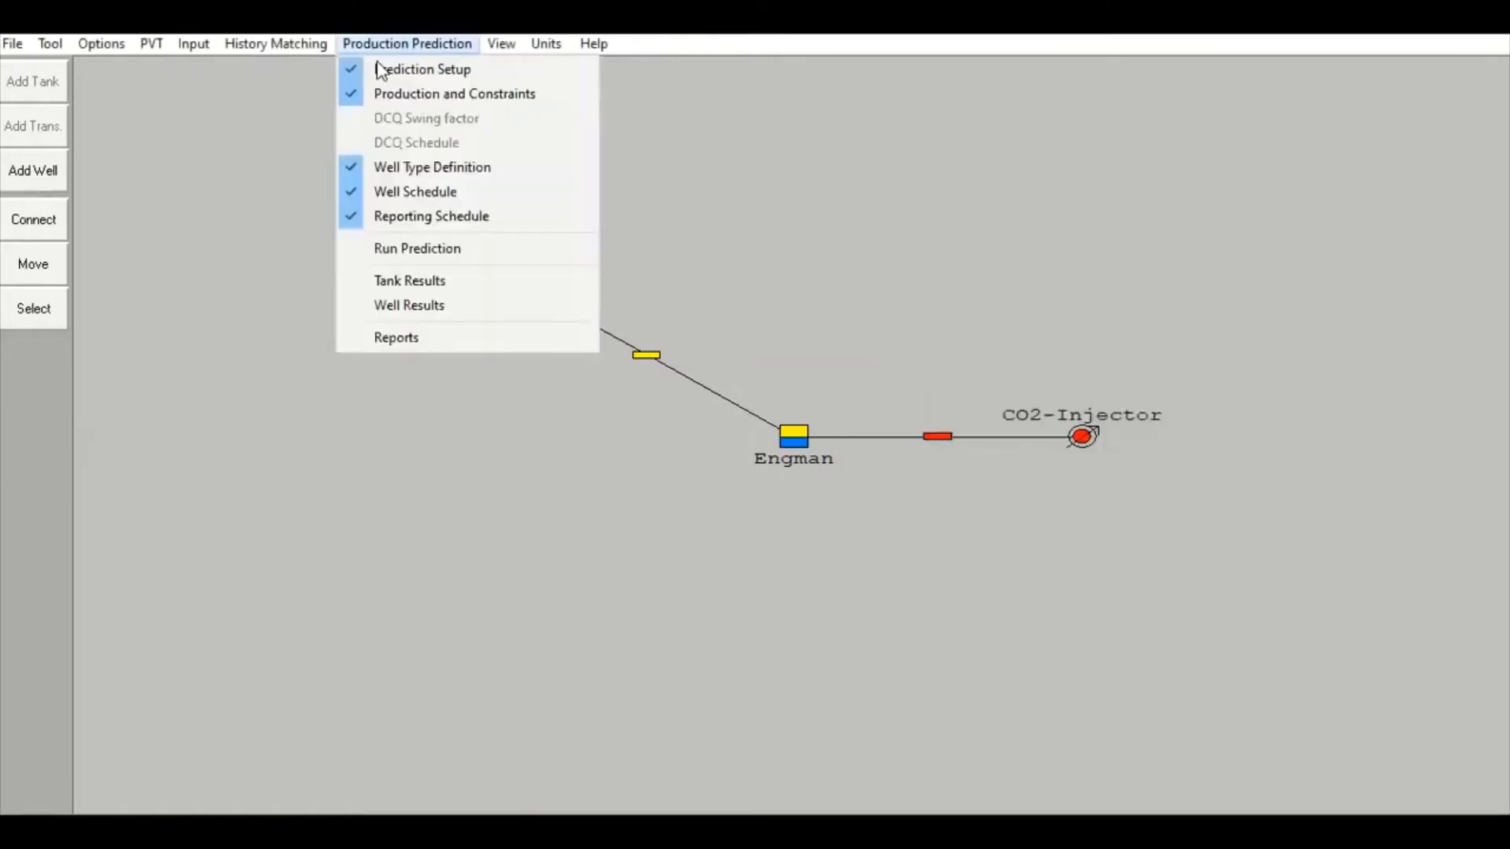
pyautogui.click(437, 223)
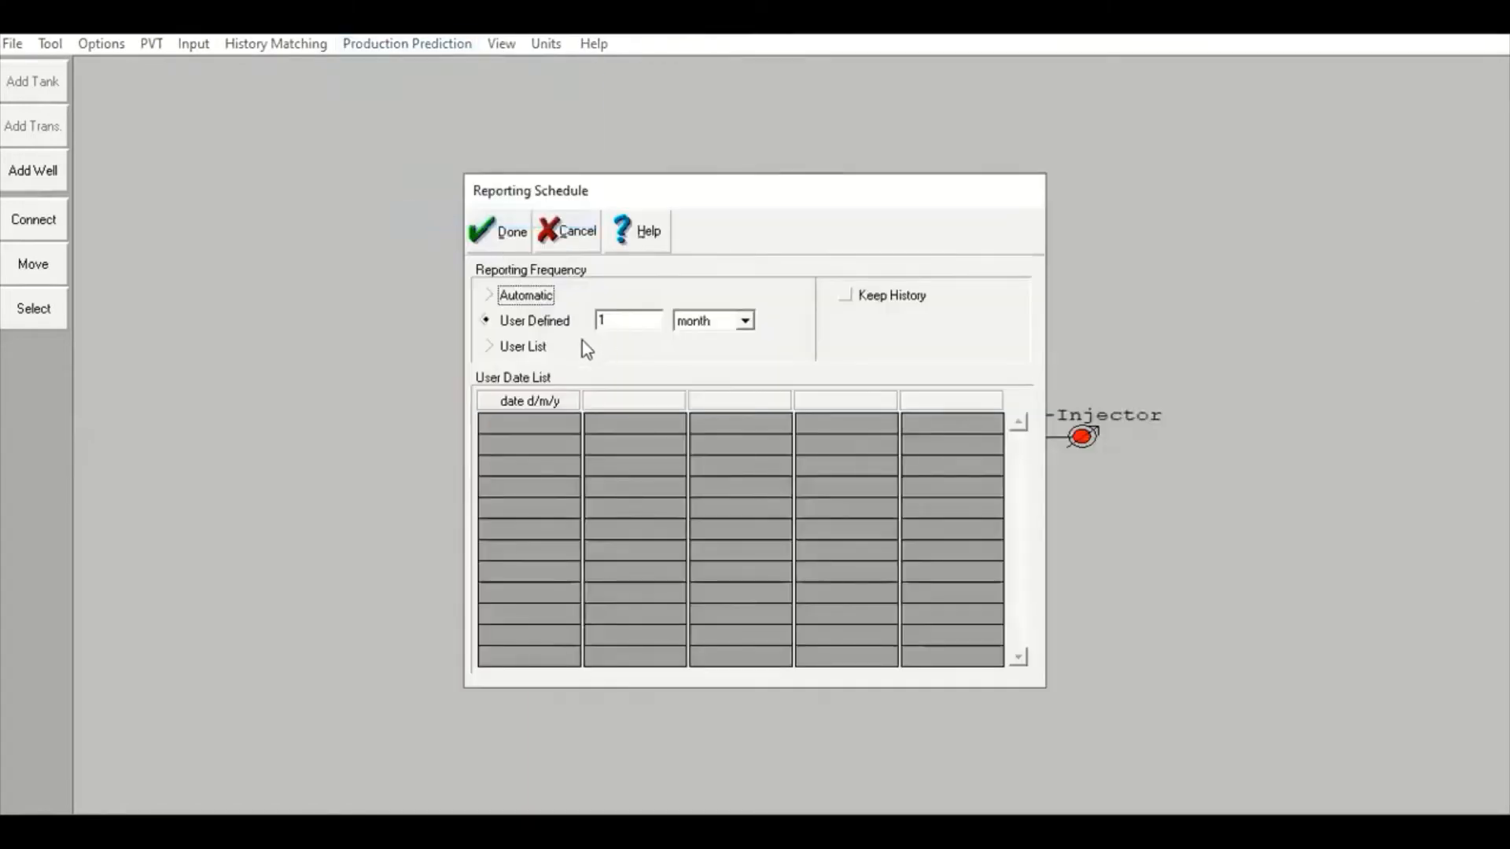
pyautogui.click(507, 236)
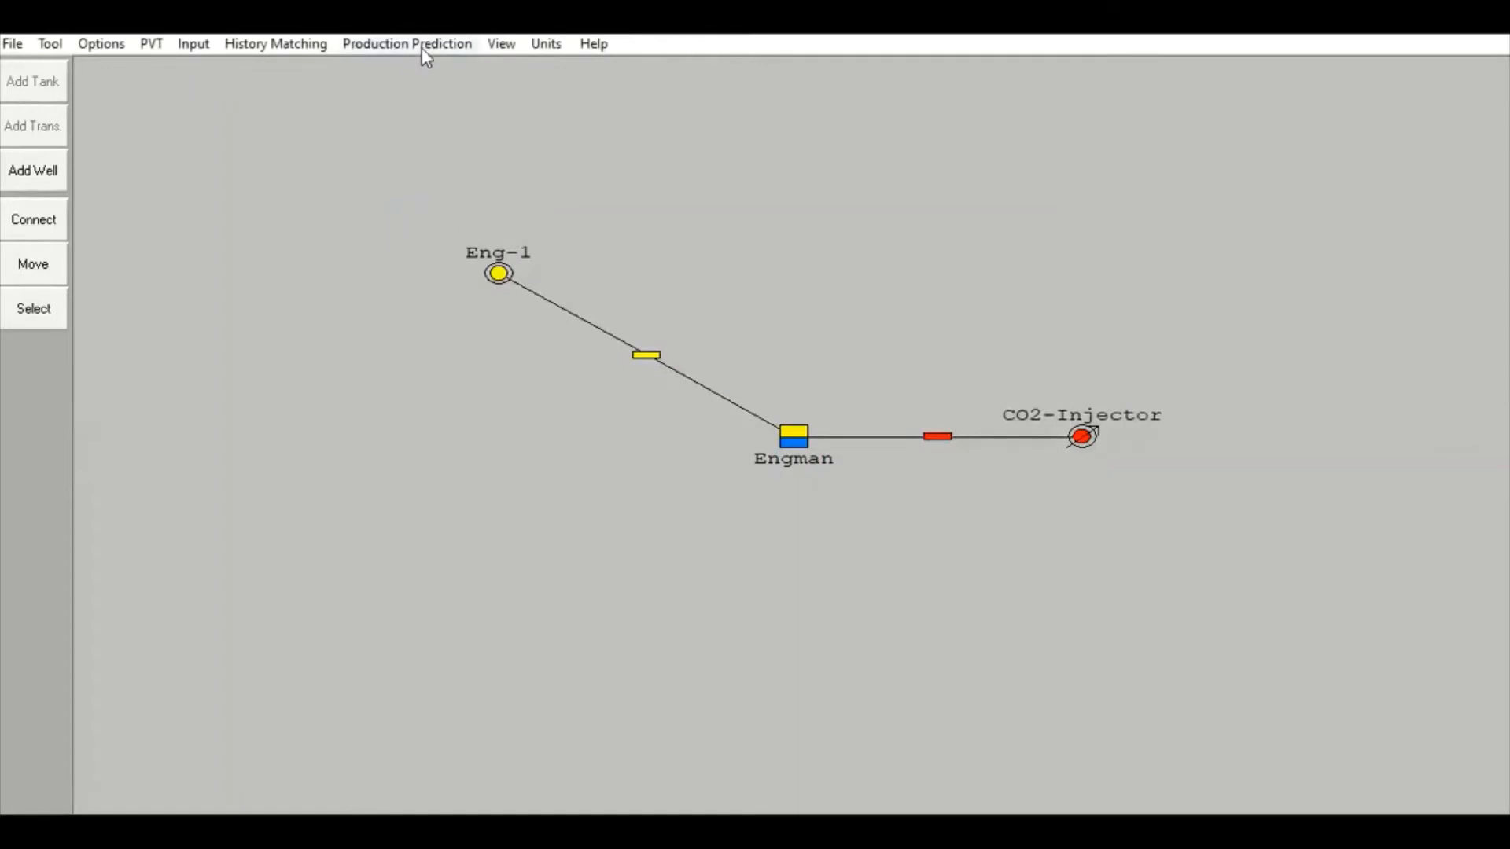
# - Run the production prediction calculation and plot the results to inspect the predicted tank pressure and gas injection rate
pyautogui.click(421, 45)
pyautogui.click(471, 250)
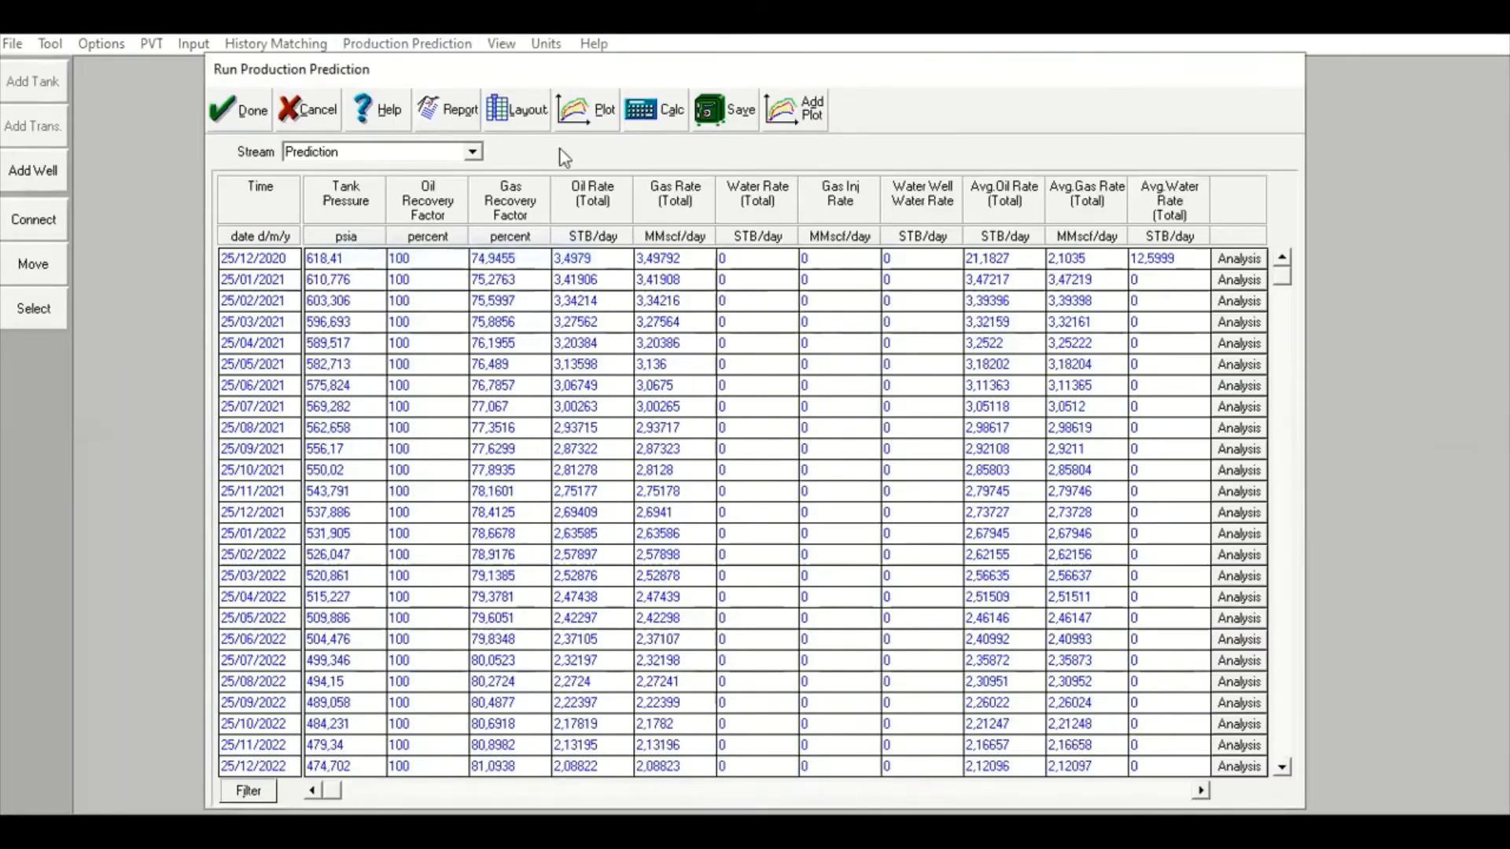
pyautogui.click(670, 118)
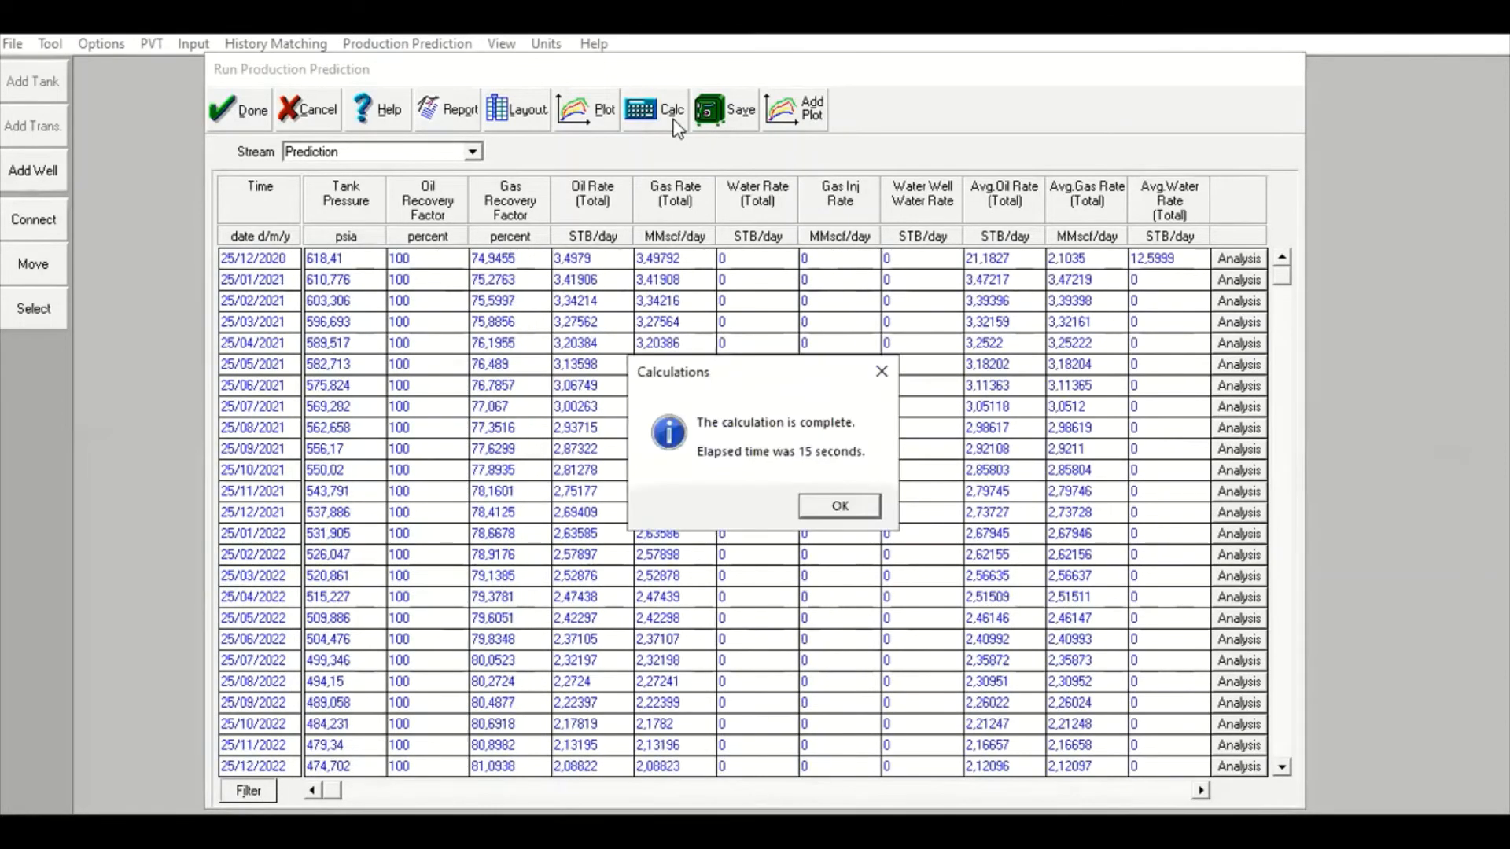
pyautogui.click(835, 508)
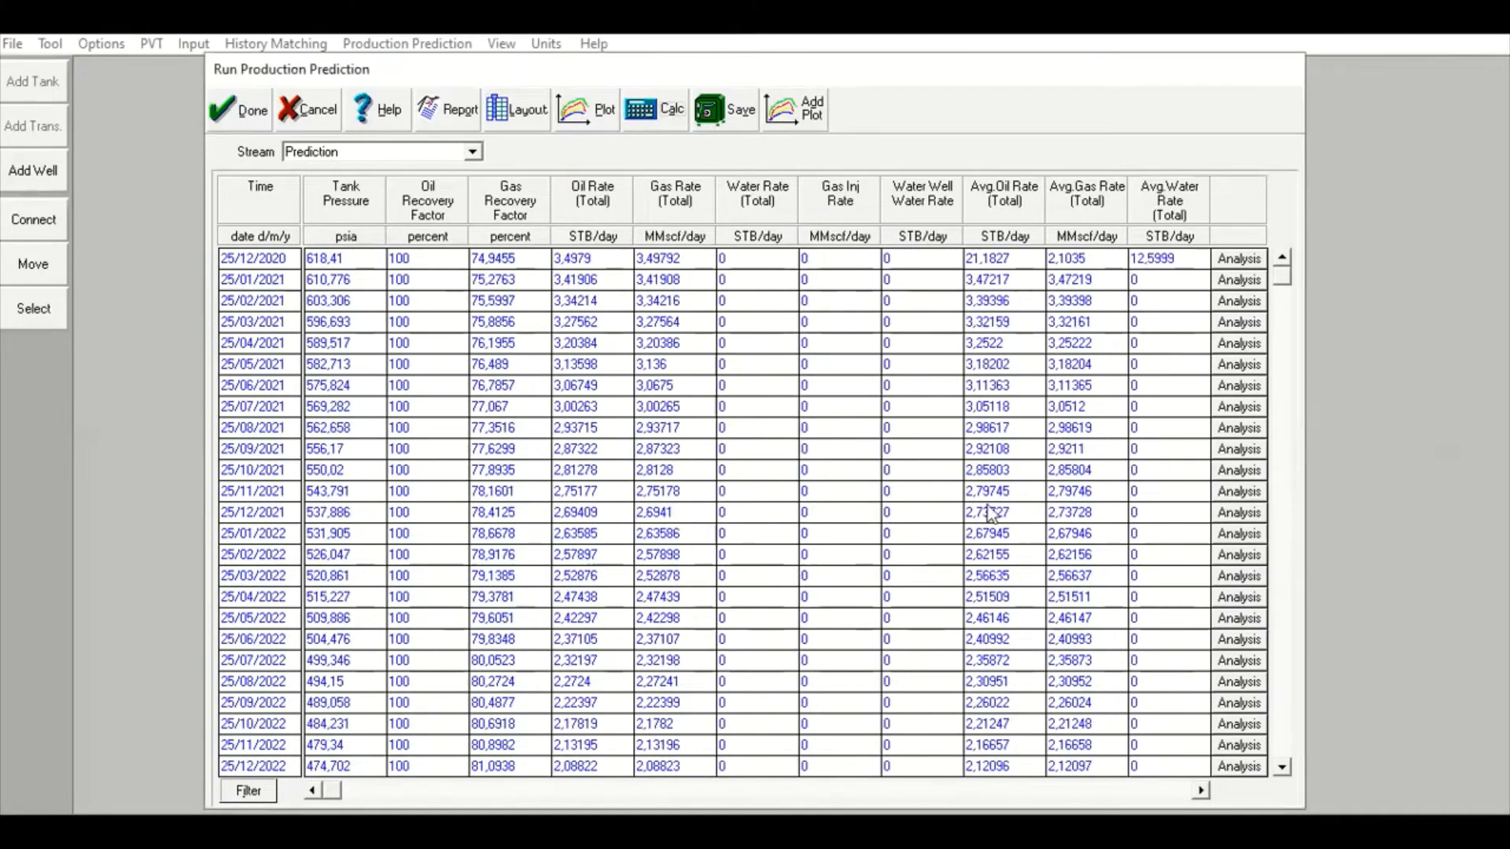
pyautogui.click(590, 133)
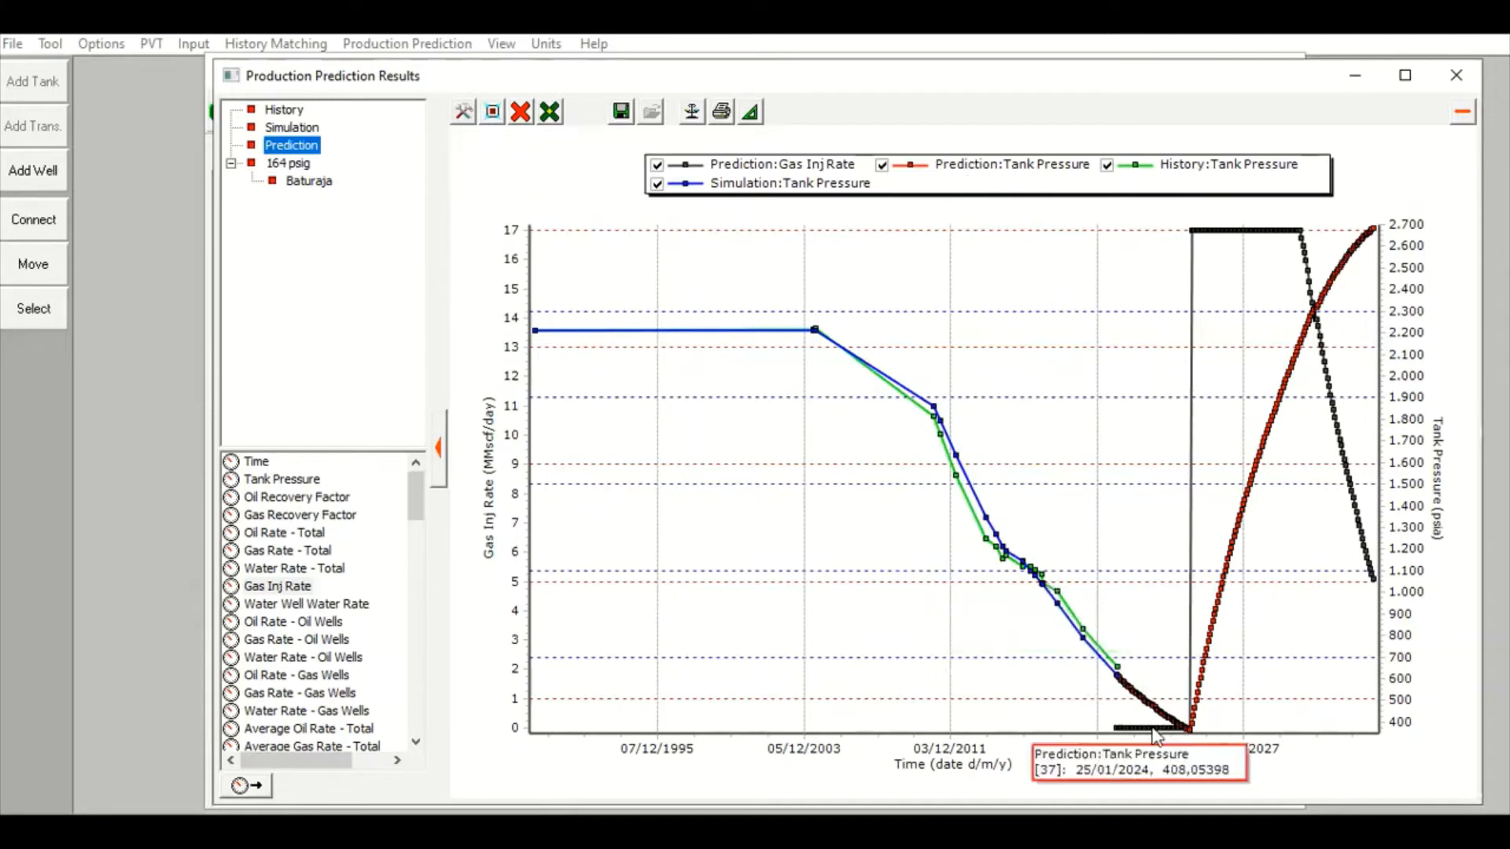
pyautogui.moveTo(1130, 698)
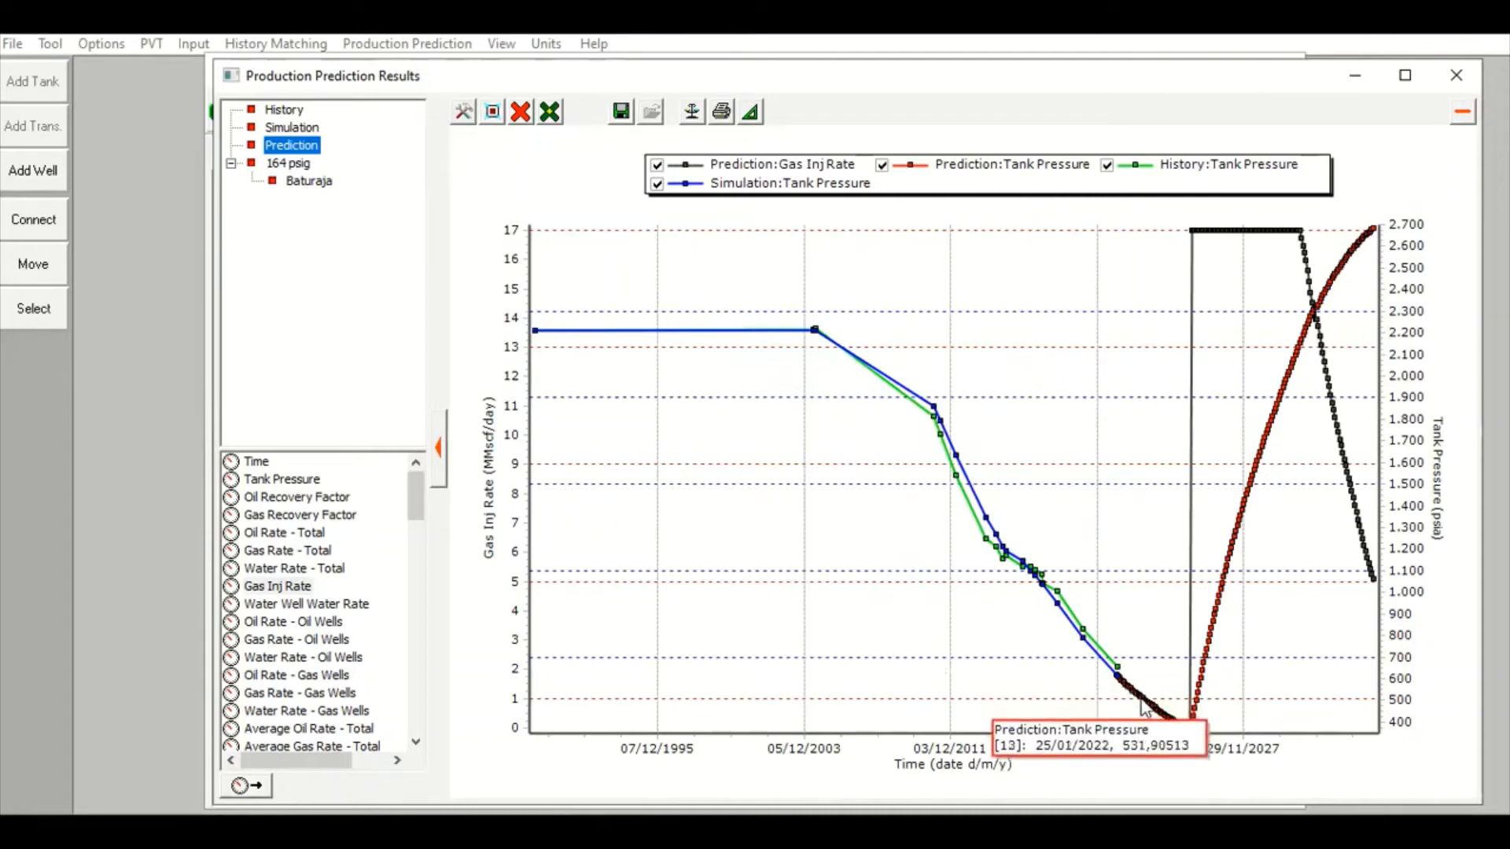
# - Enlarge the prediction results plot and trace the gas injection rate and tank pressure curves over the injection period
pyautogui.moveTo(1165, 726)
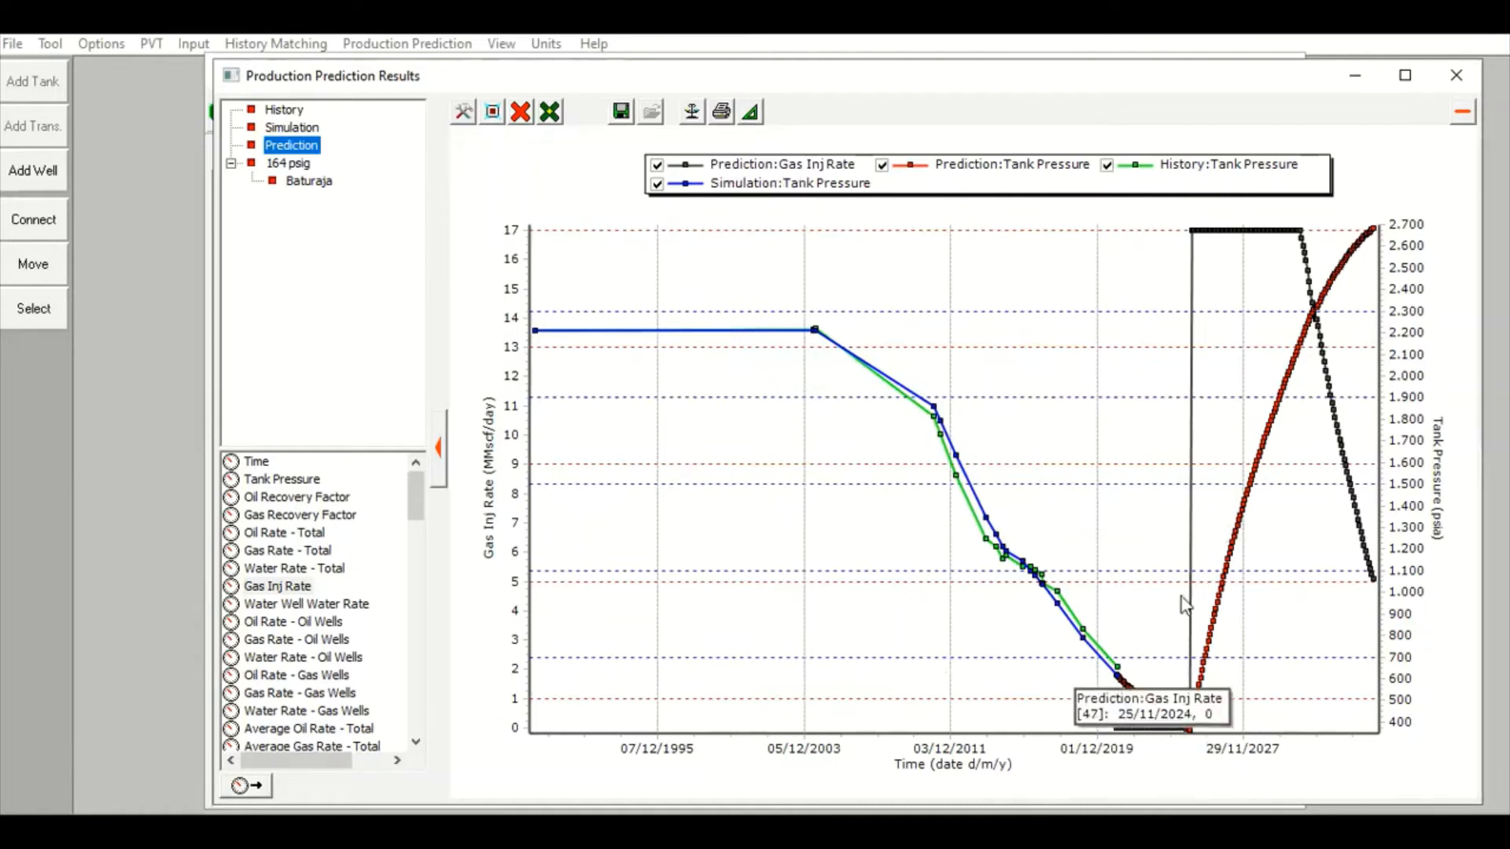
pyautogui.click(1405, 76)
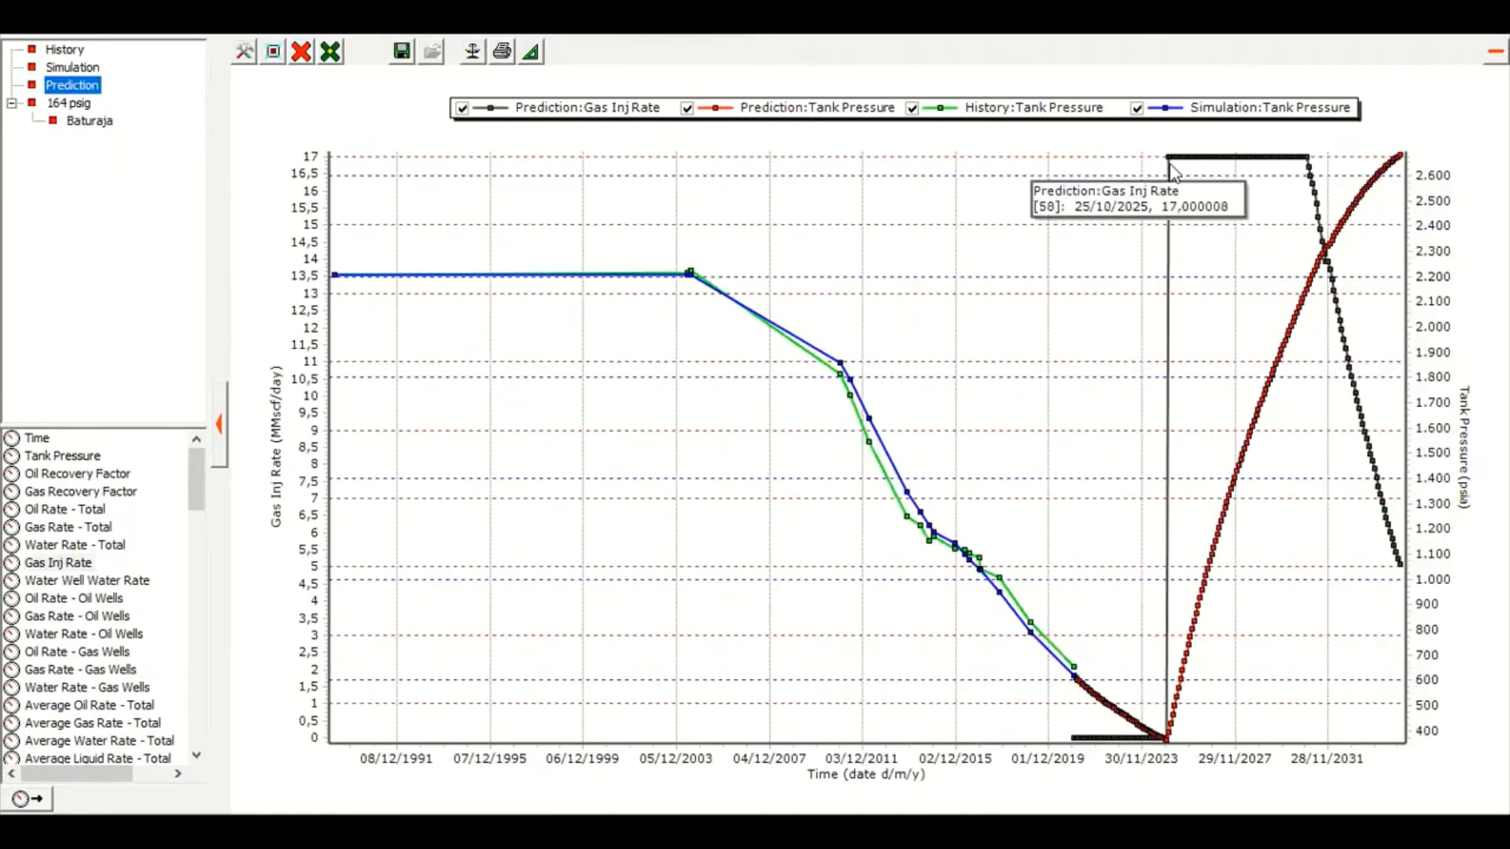
pyautogui.moveTo(1177, 166)
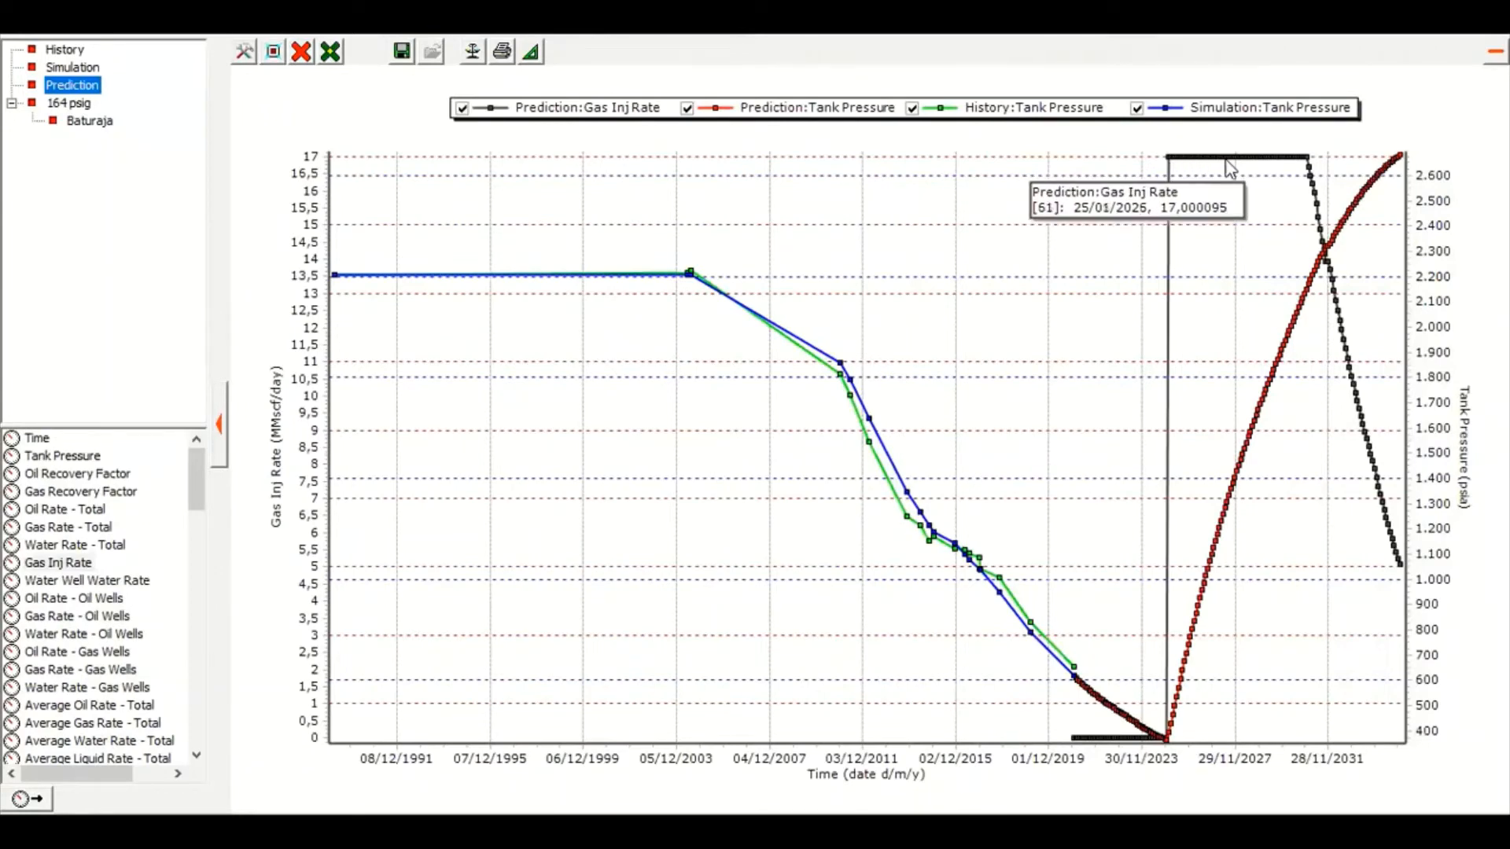
pyautogui.moveTo(1310, 165)
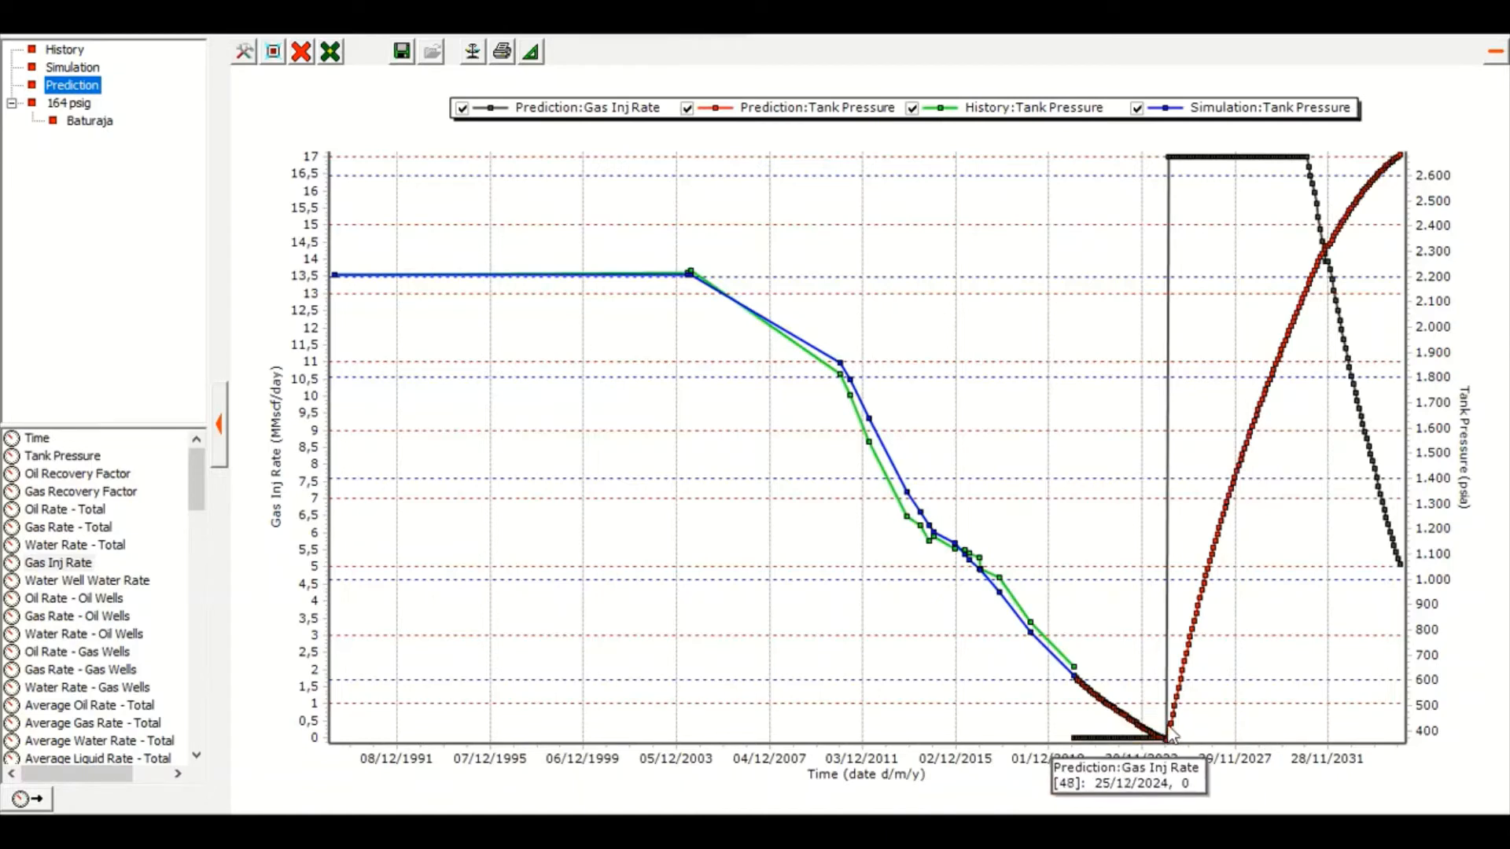
pyautogui.moveTo(1206, 571)
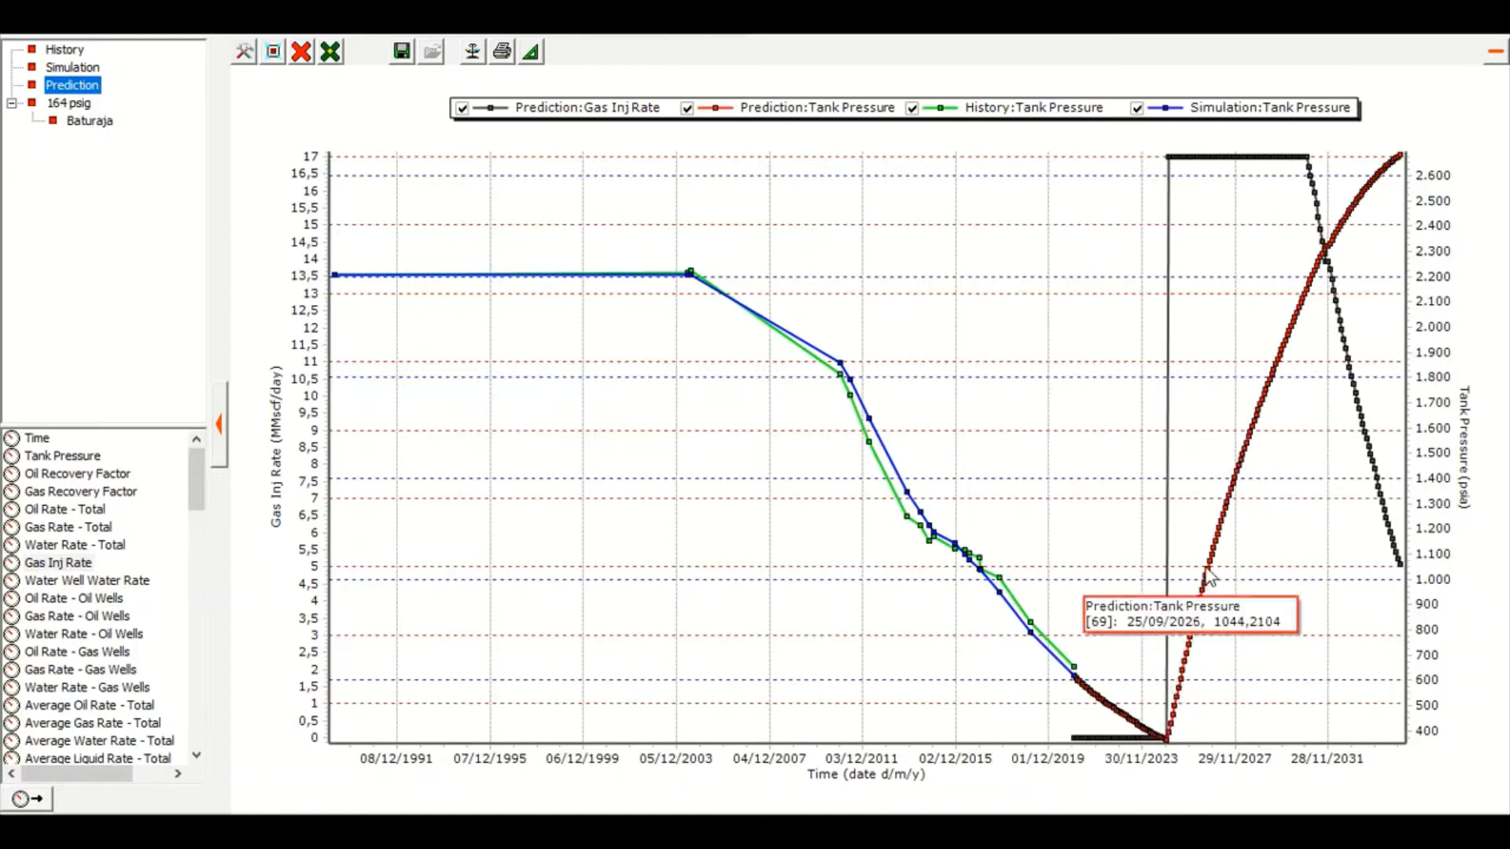
pyautogui.moveTo(1365, 203)
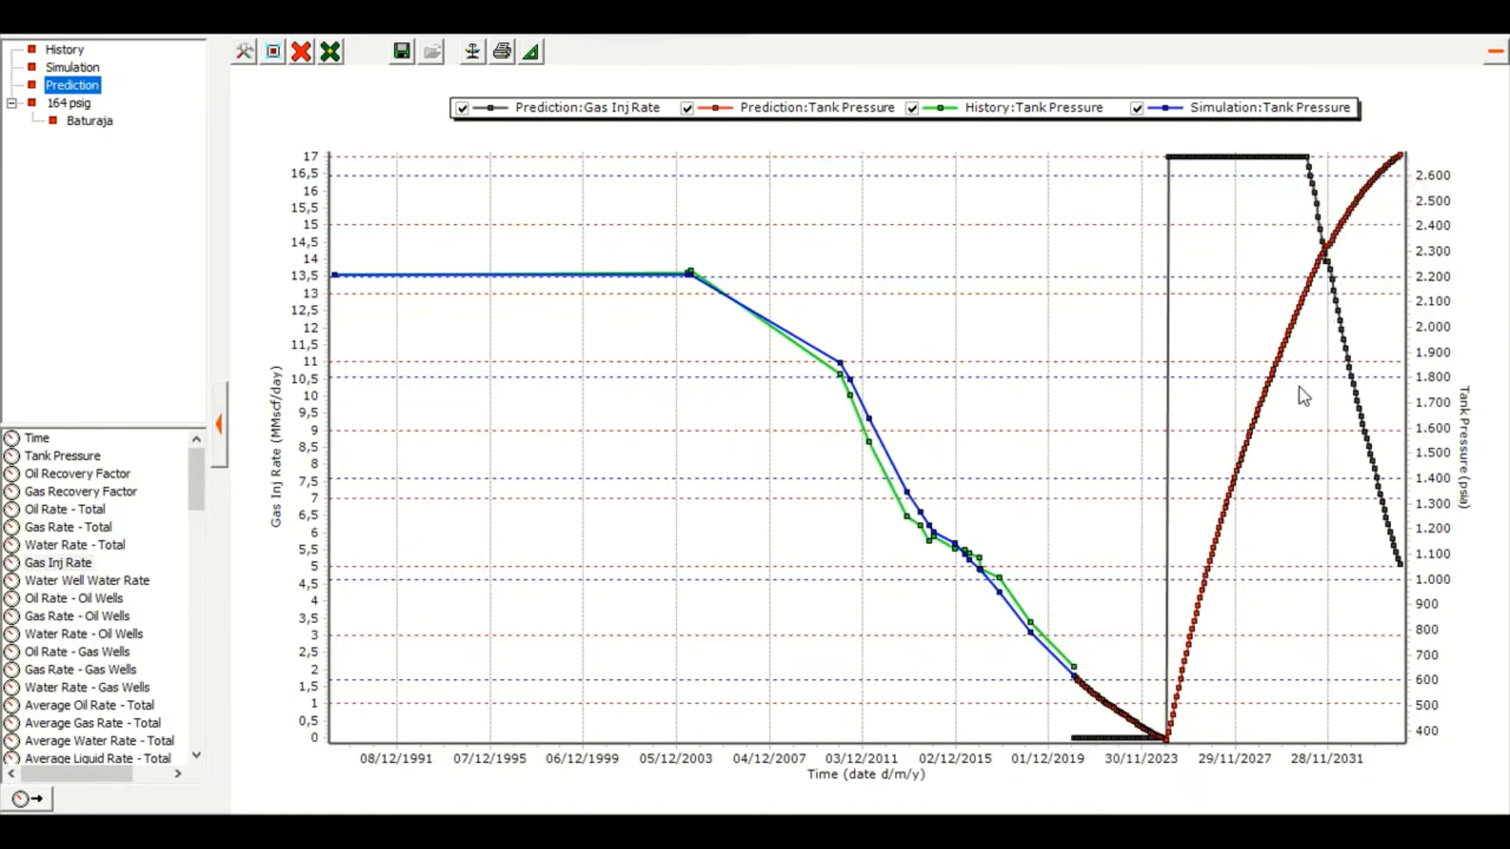
# - Clear the plot and chart the prediction's Gas Rate - Total together with its Average Gas Injection Rate
pyautogui.click(300, 52)
pyautogui.click(353, 182)
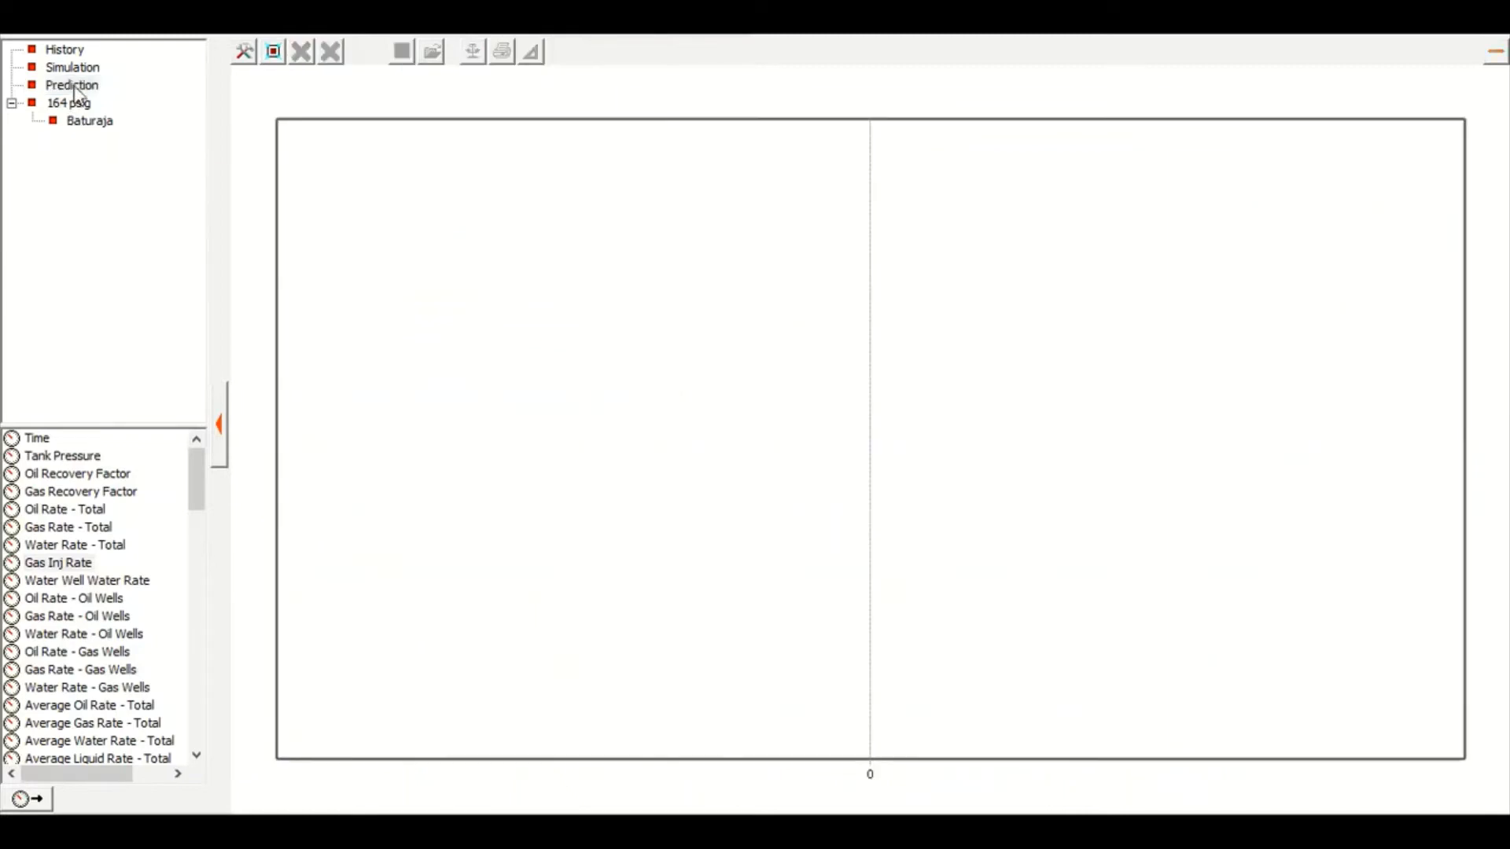
pyautogui.click(74, 86)
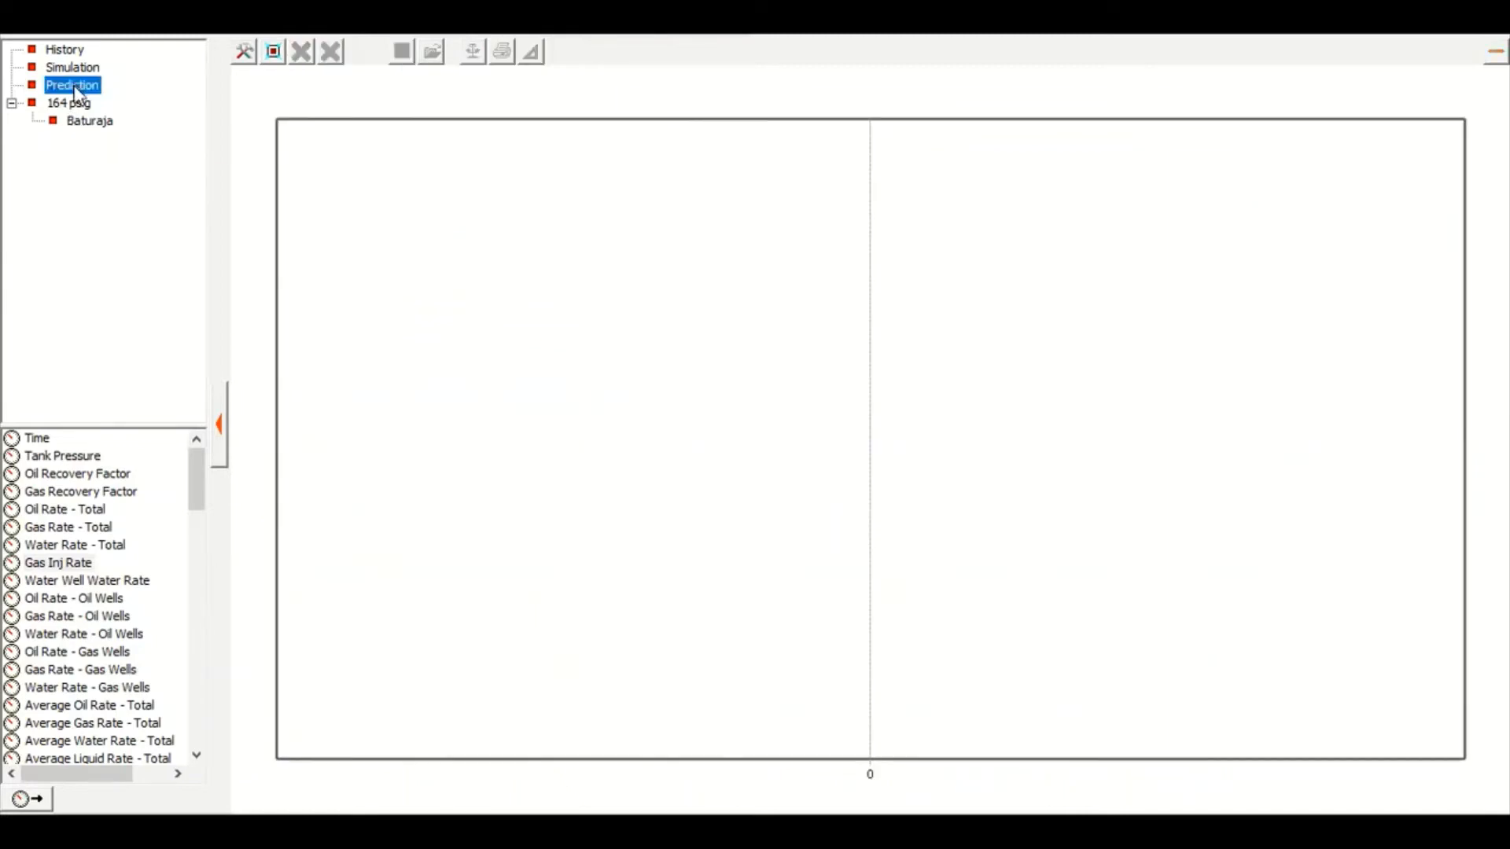
pyautogui.doubleClick(71, 526)
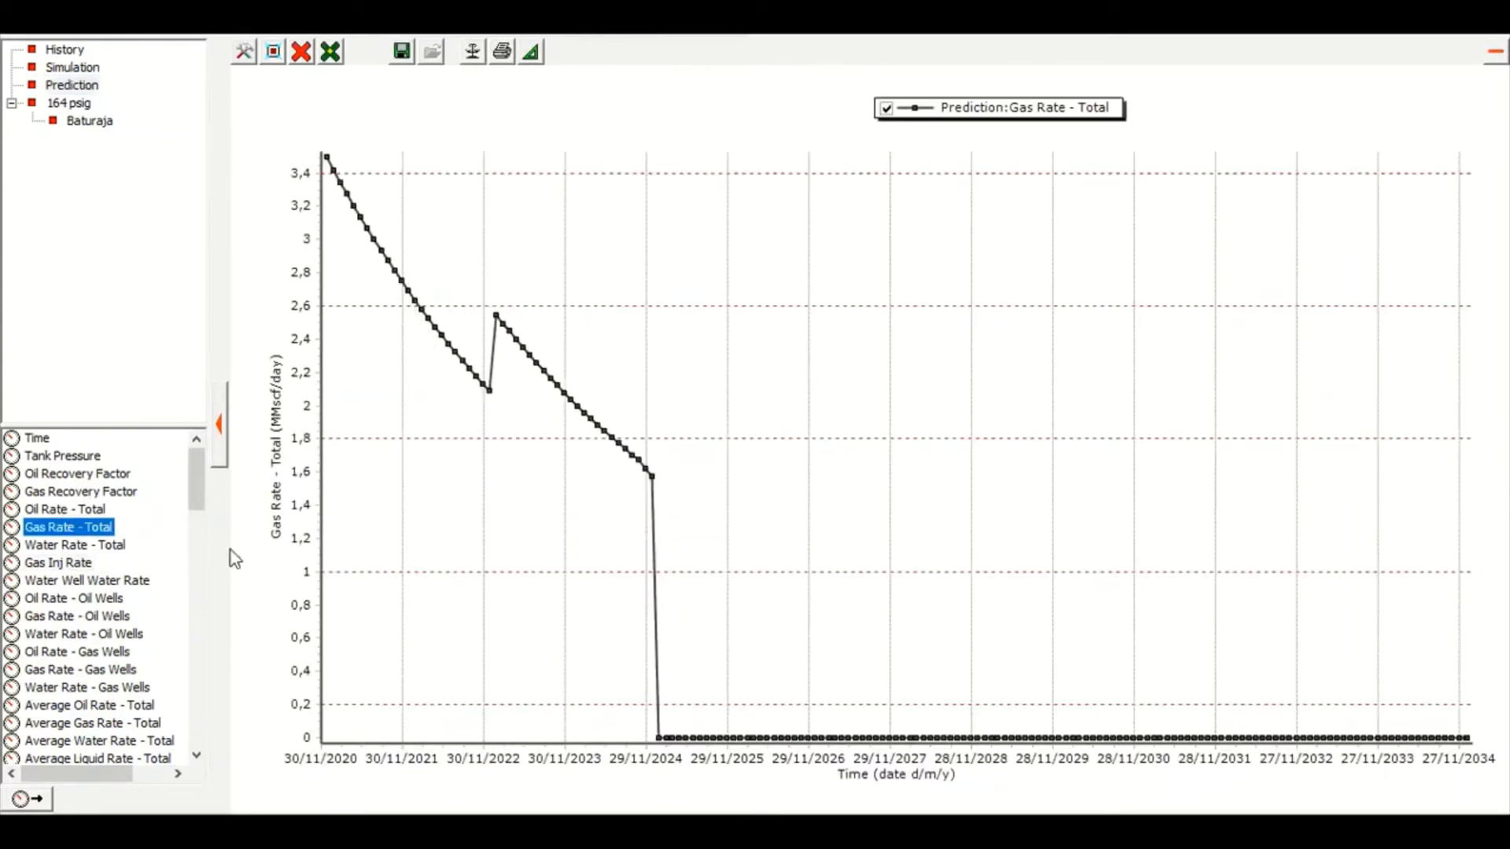
pyautogui.scroll(-3, 186, 480)
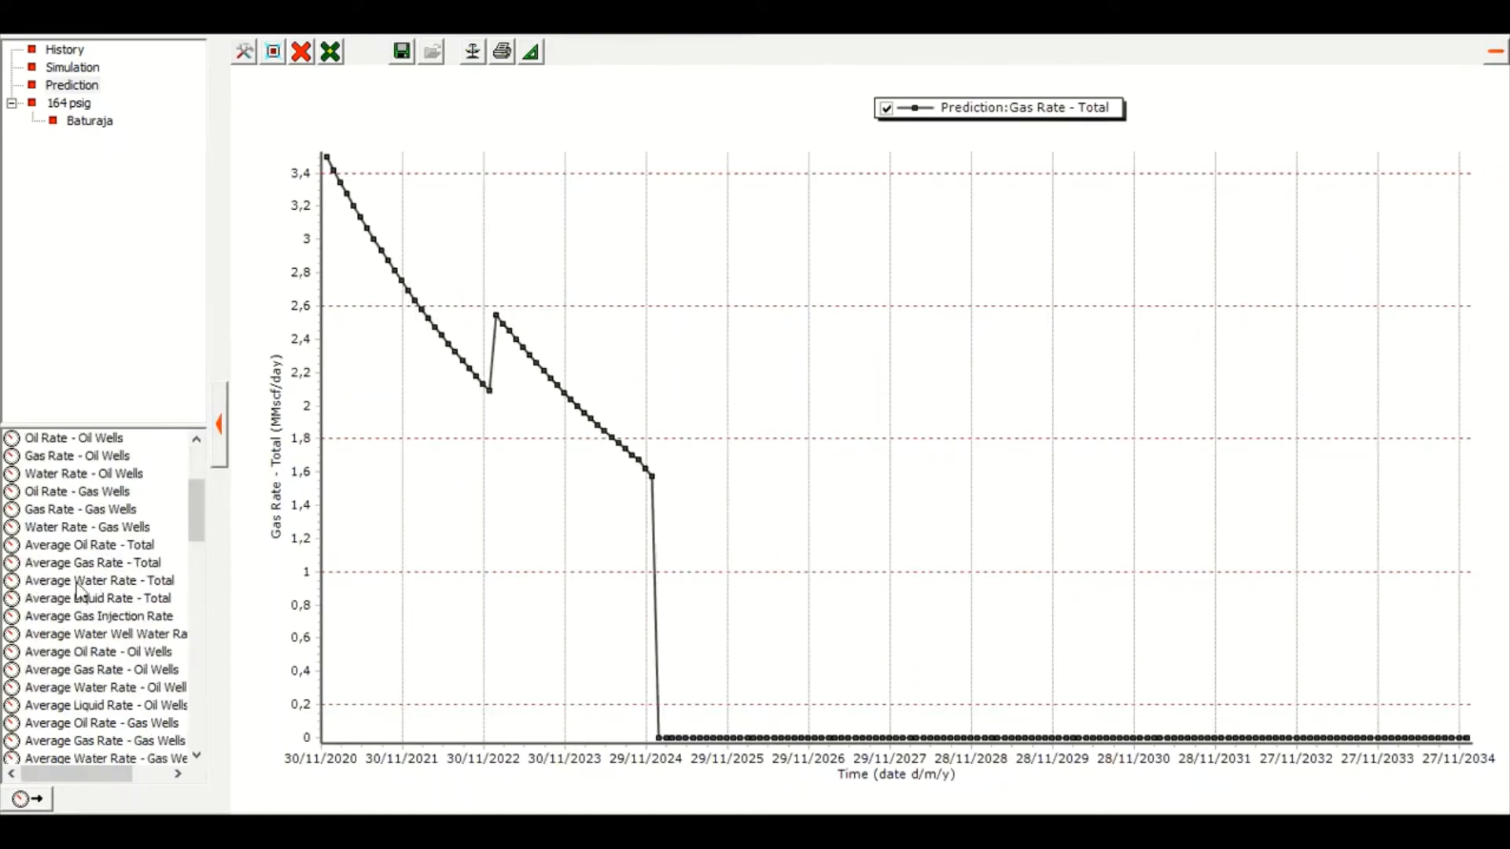
pyautogui.click(143, 618)
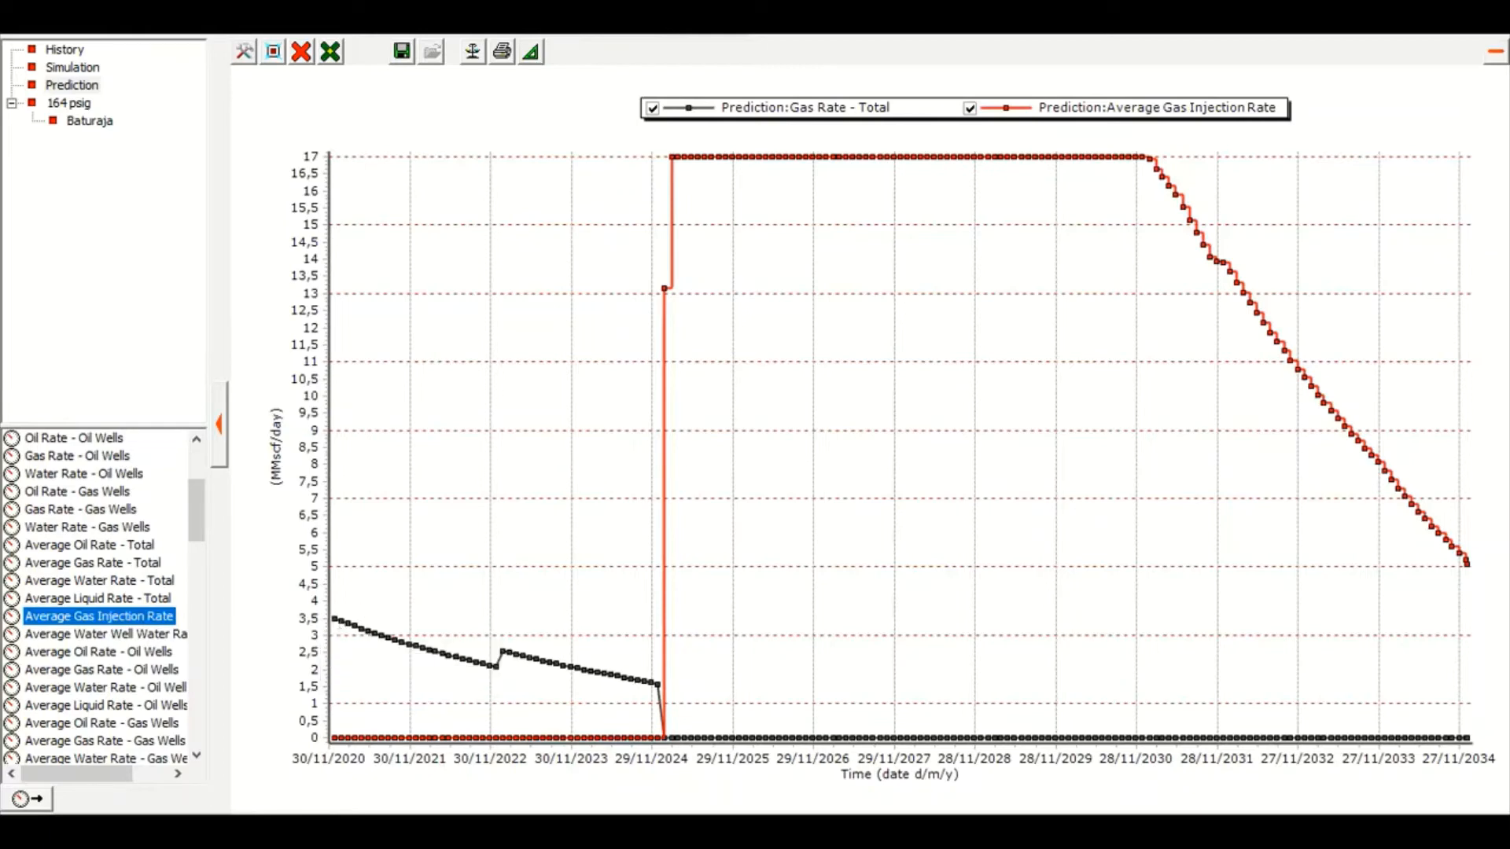
# - Add the simulation's Average Gas Rate to the plot and trace the gas rates from past production through CO2 injection
pyautogui.click(61, 70)
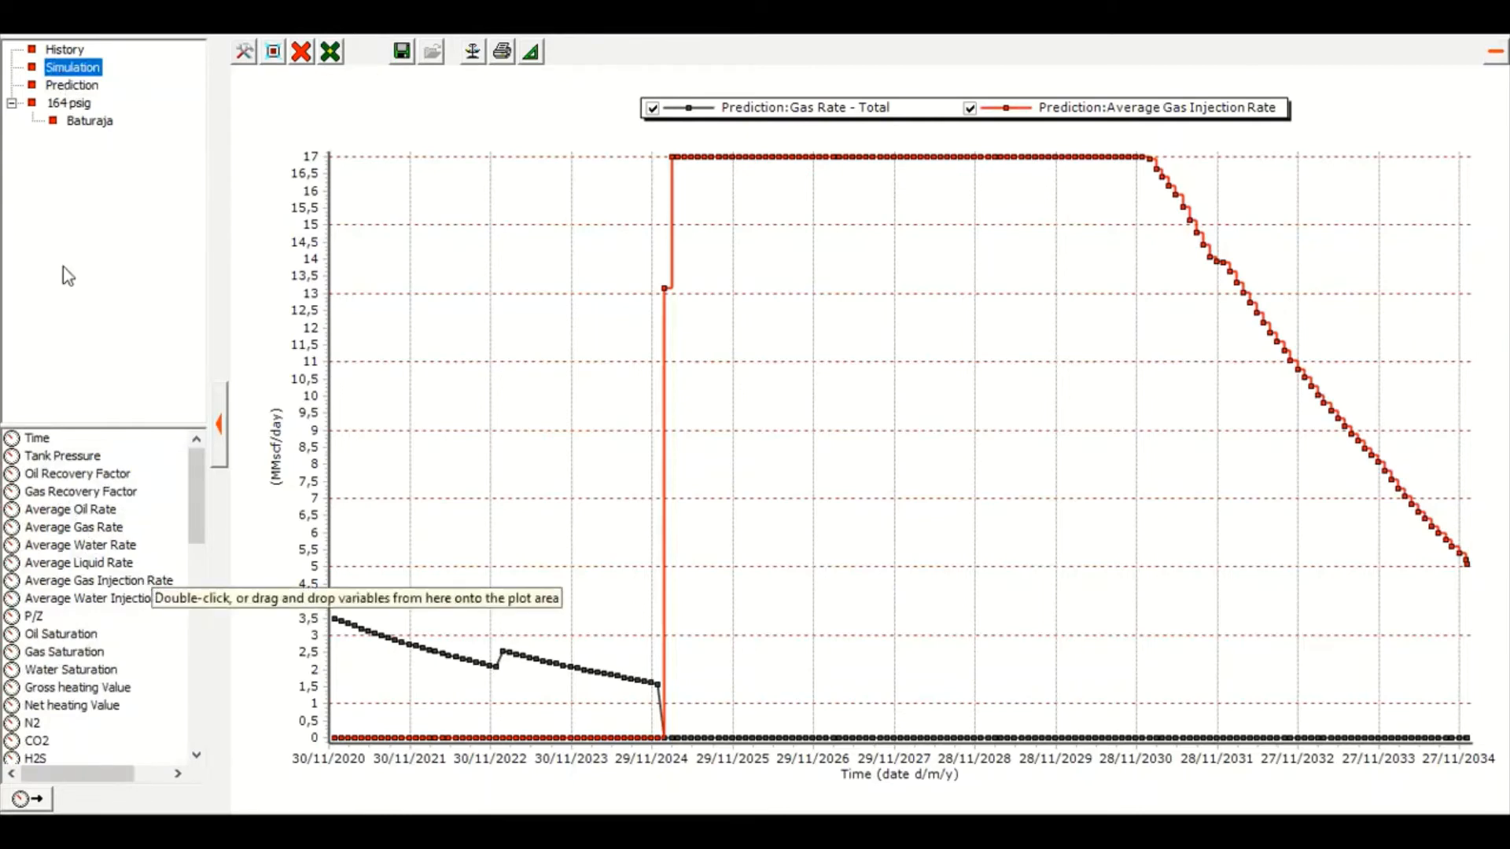
pyautogui.doubleClick(86, 531)
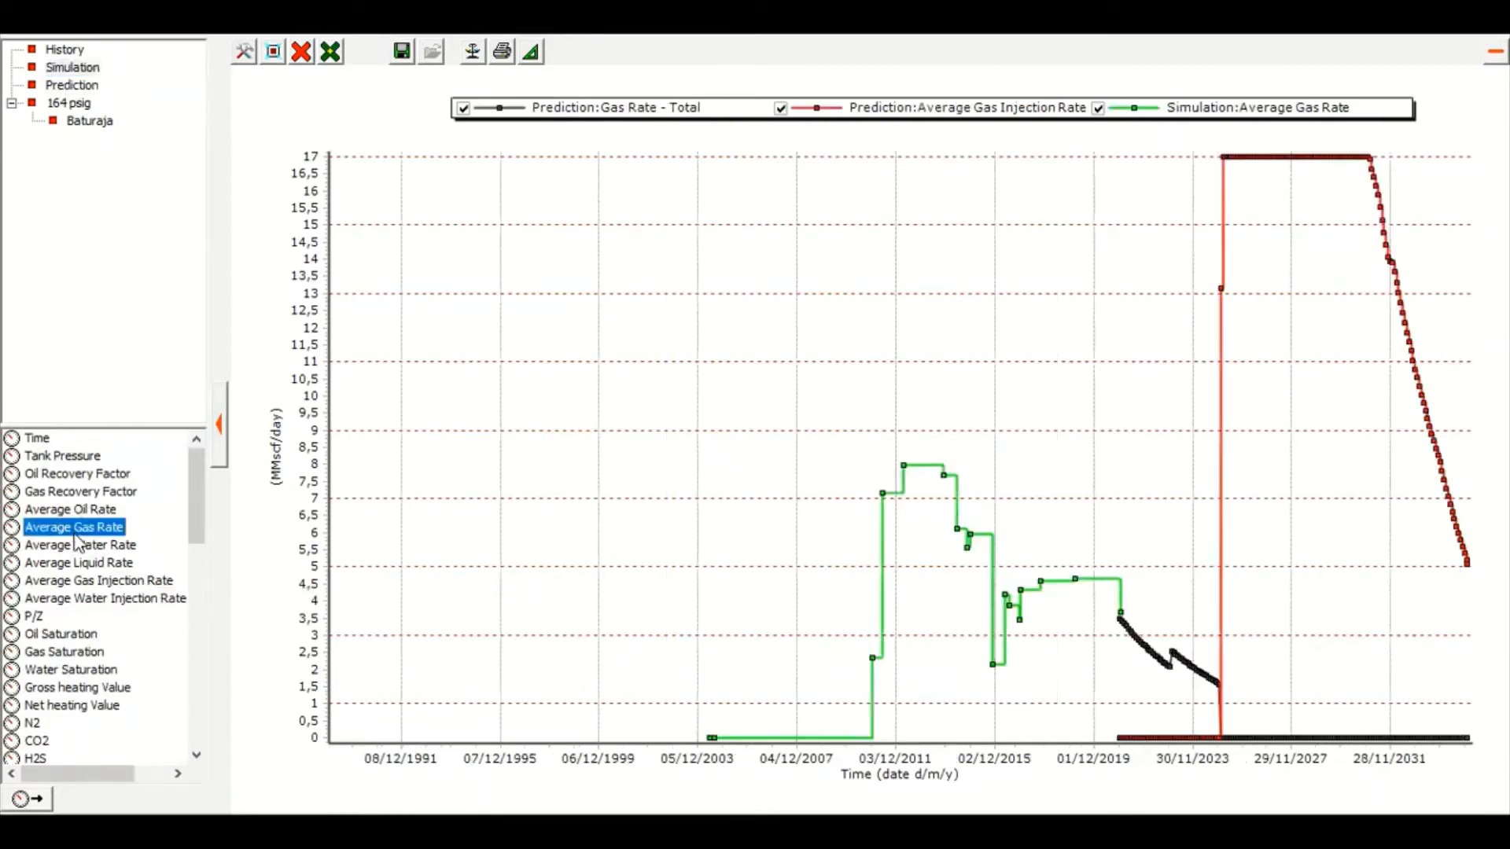
pyautogui.click(865, 383)
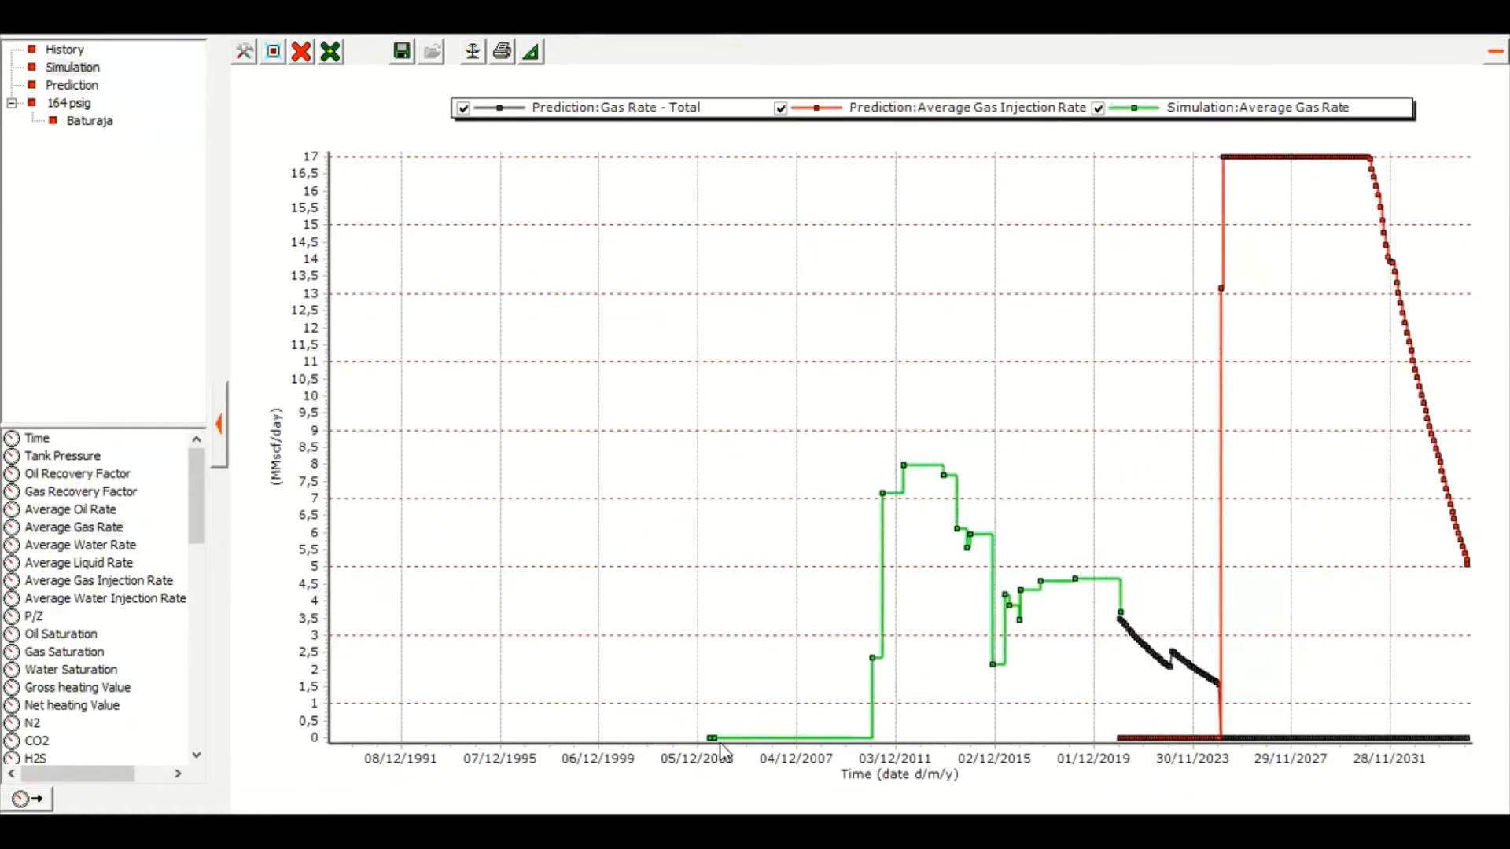
pyautogui.moveTo(877, 723)
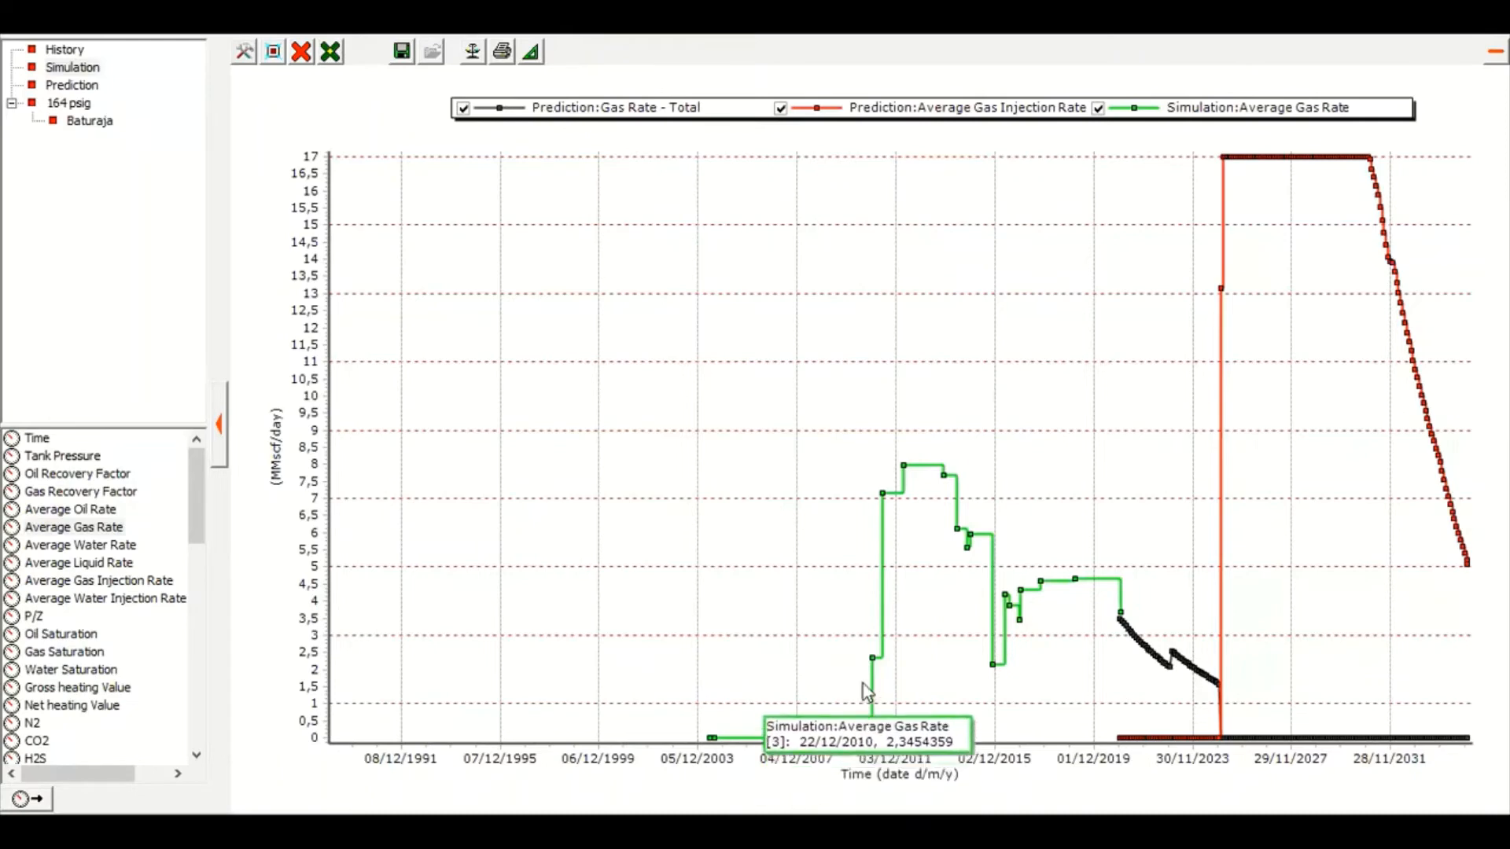
pyautogui.moveTo(882, 566)
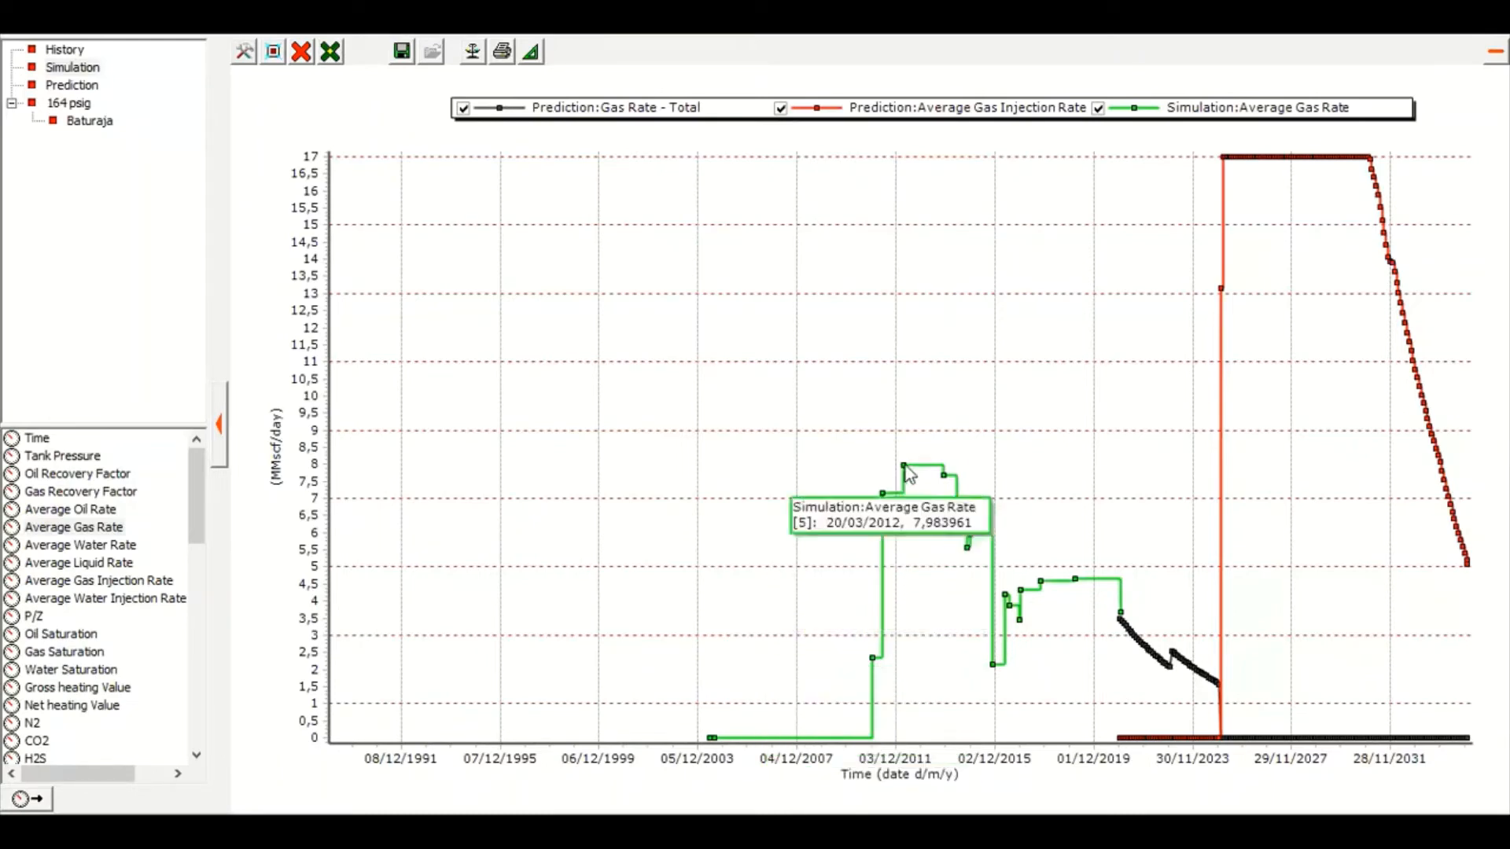
pyautogui.moveTo(1001, 616)
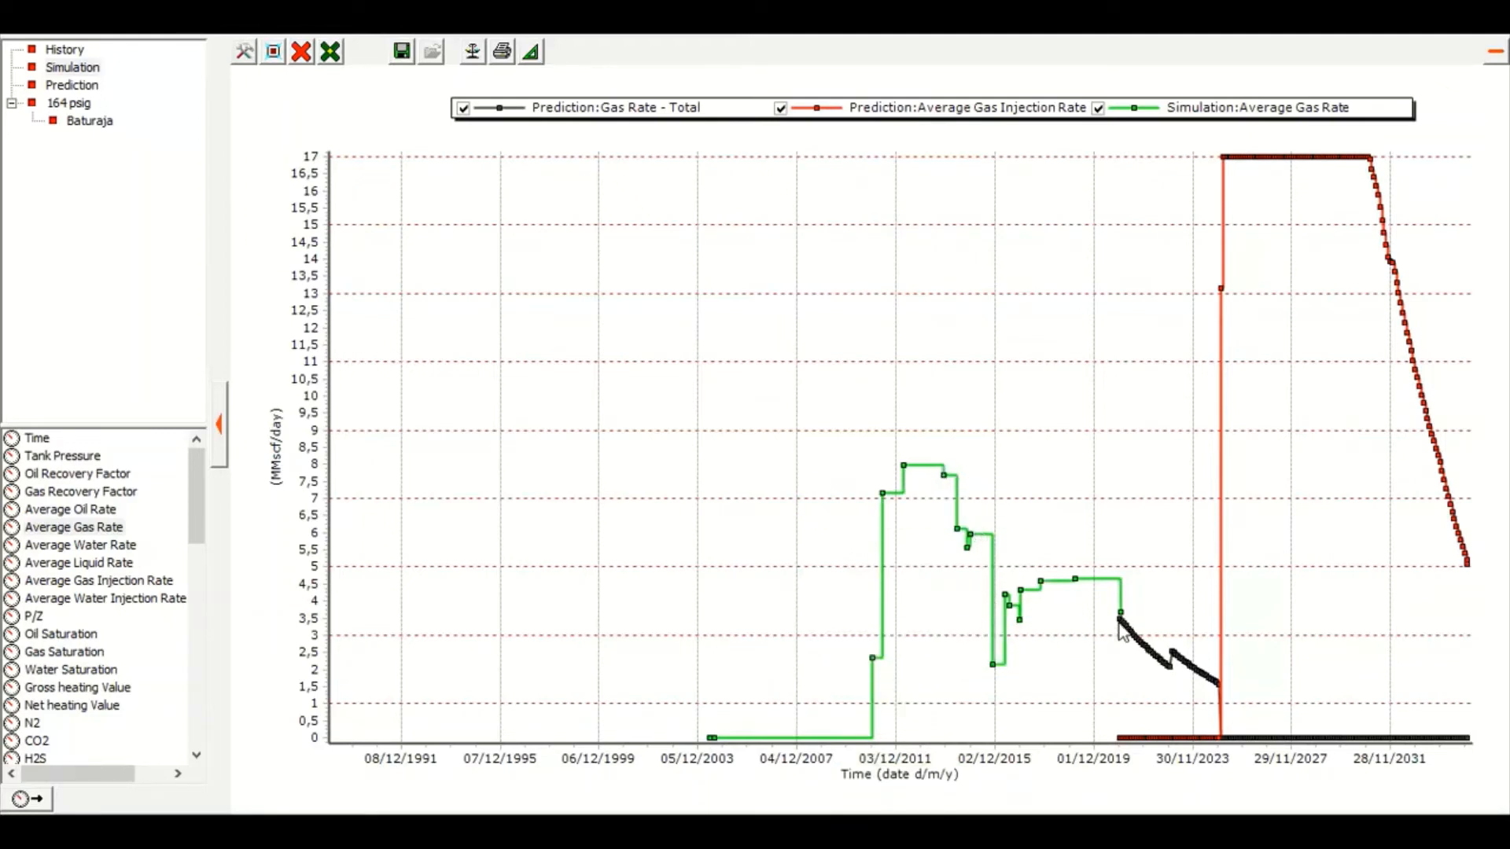
pyautogui.moveTo(1123, 629)
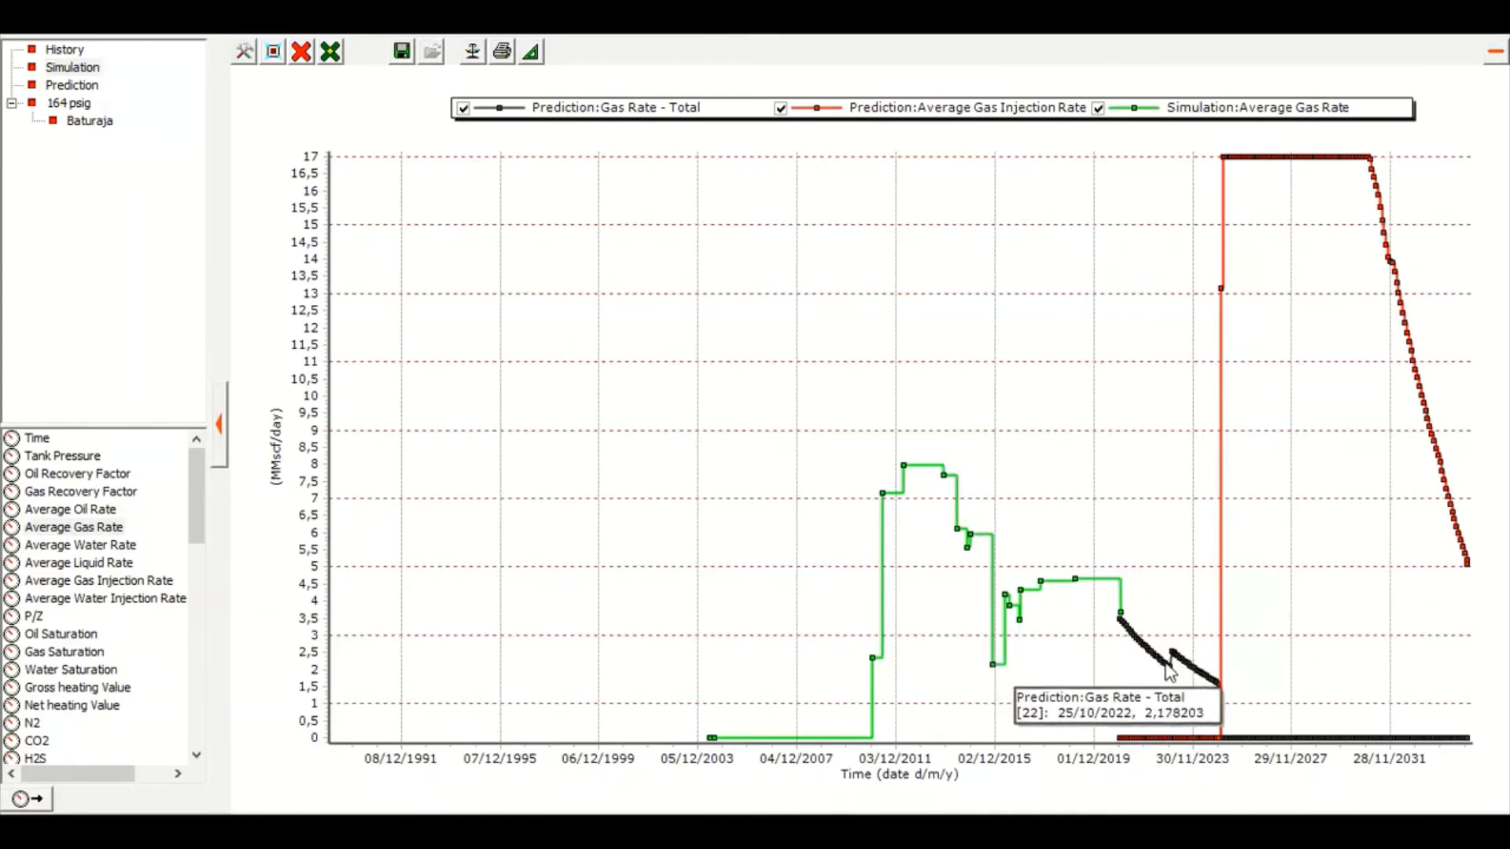
pyautogui.moveTo(1218, 689)
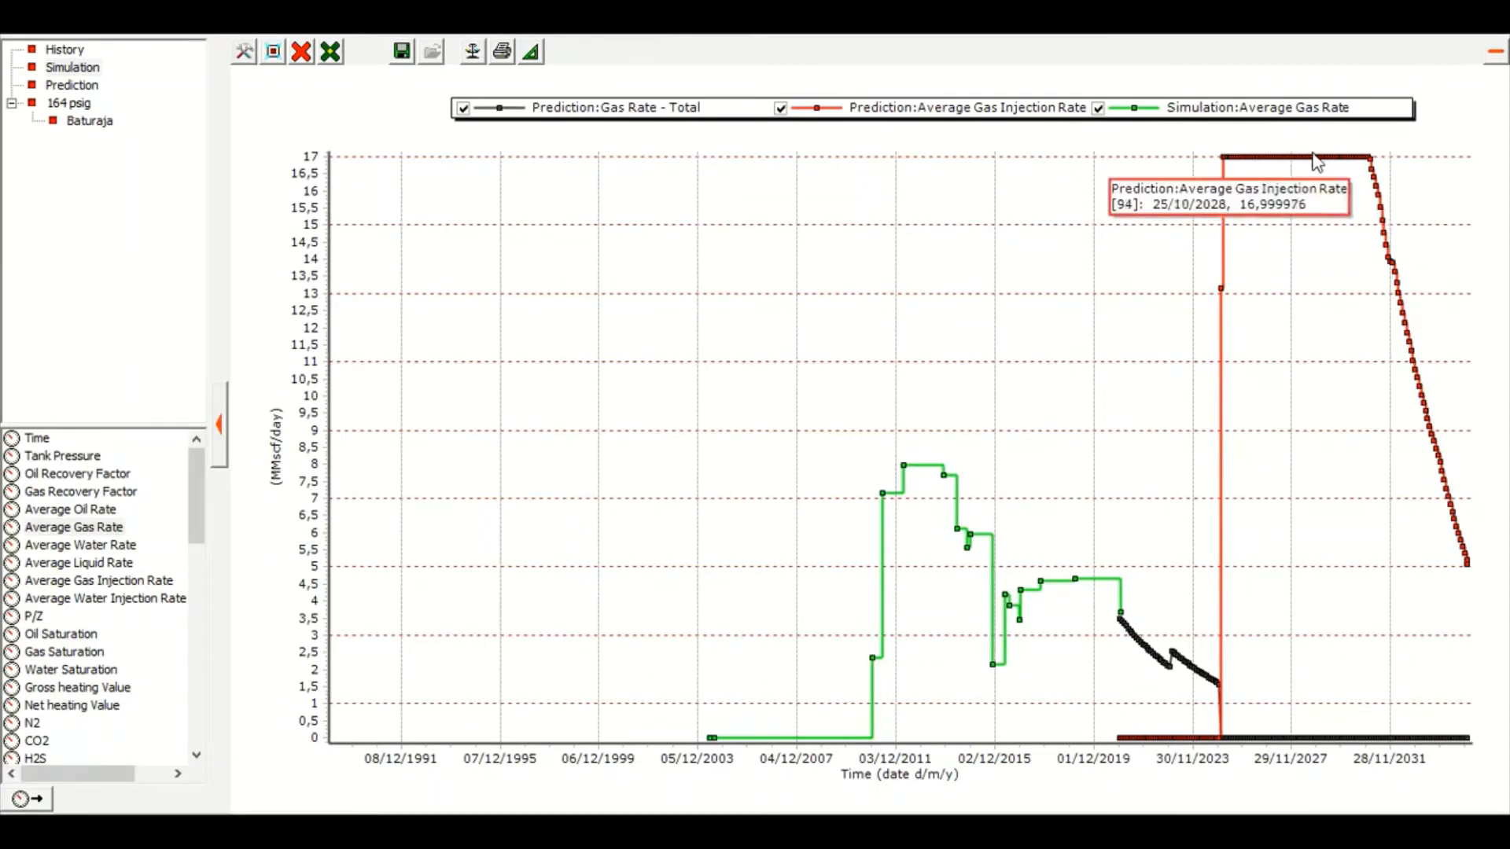
pyautogui.moveTo(1368, 165)
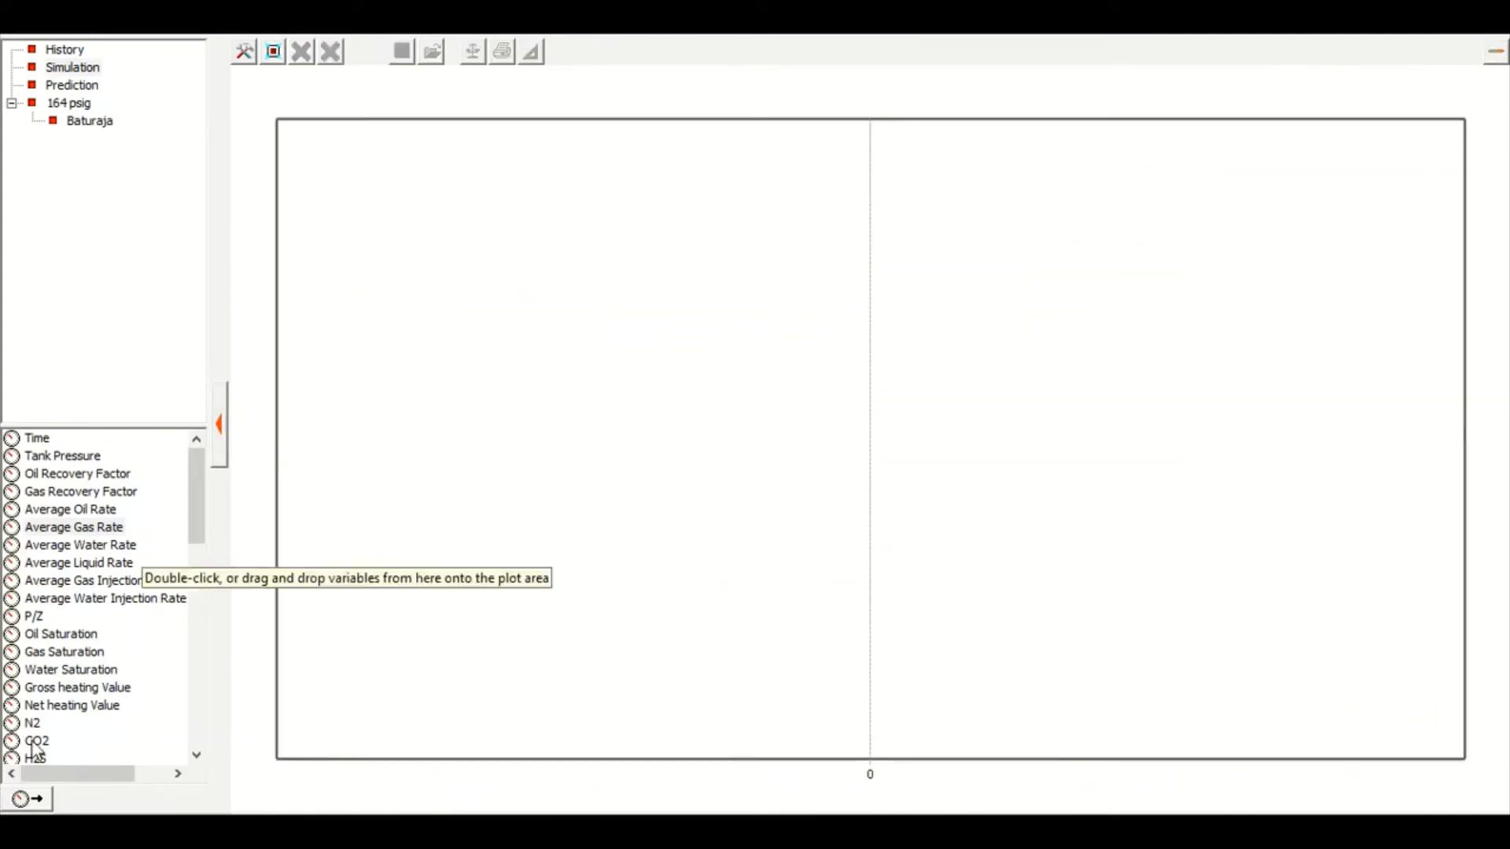
# - Plot the prediction's CO2 percentage over time and add its Gas Saturation curve
pyautogui.click(72, 89)
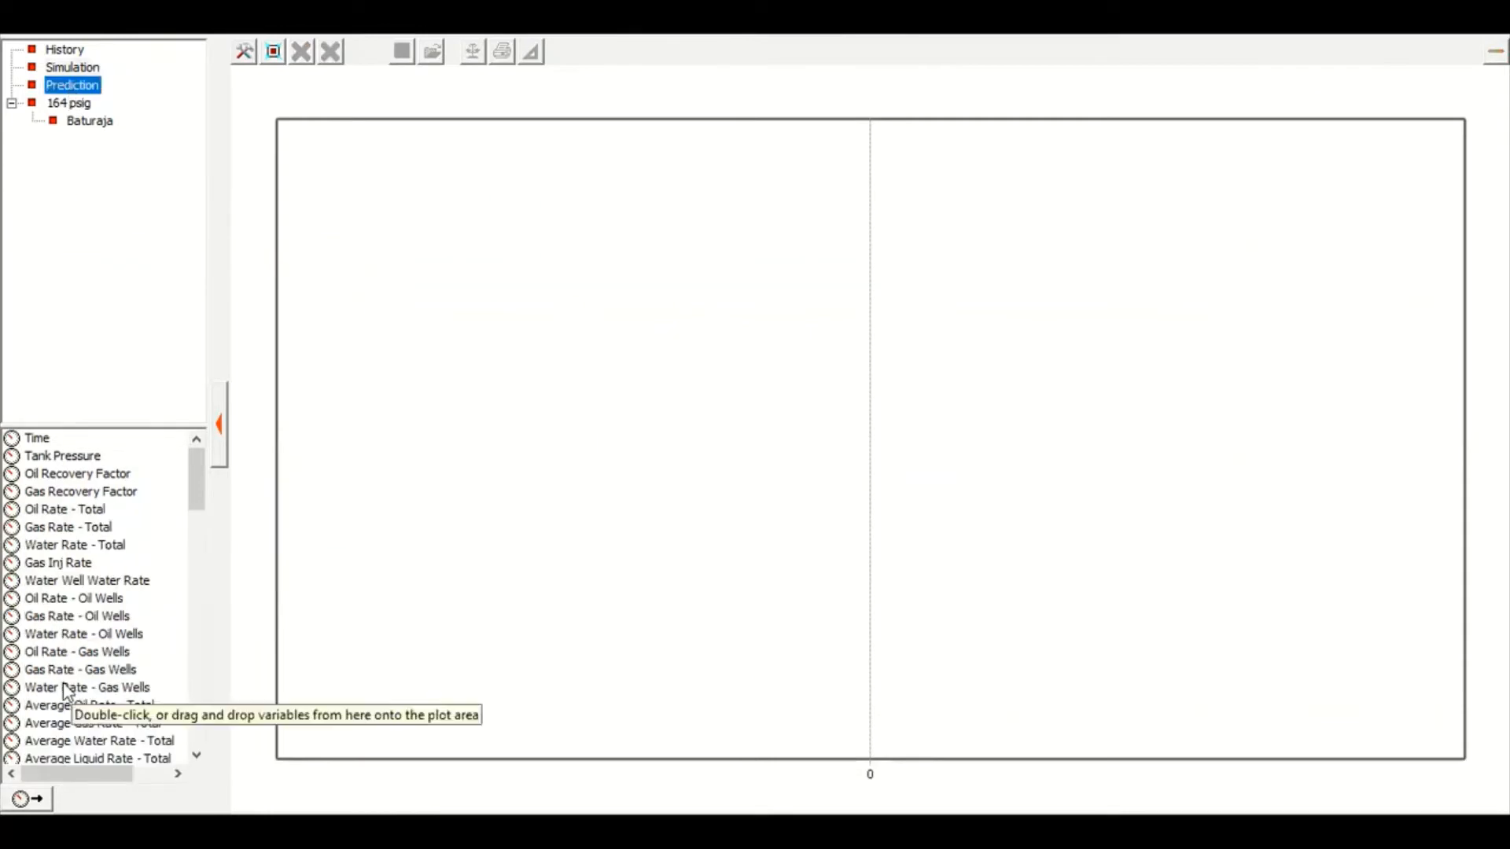
pyautogui.scroll(-9, 68, 692)
pyautogui.click(34, 528)
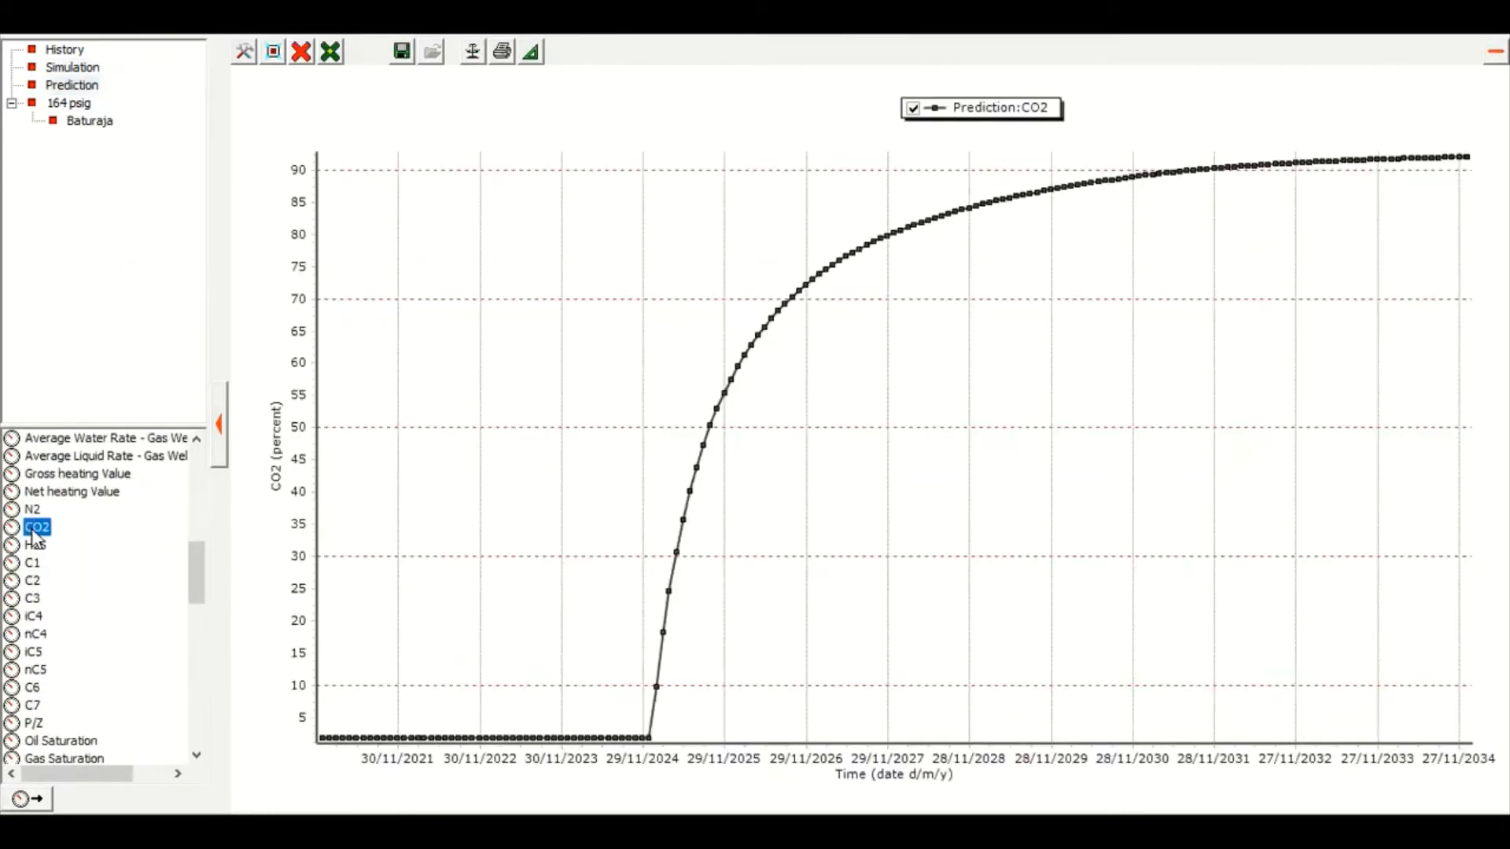
pyautogui.moveTo(430, 743)
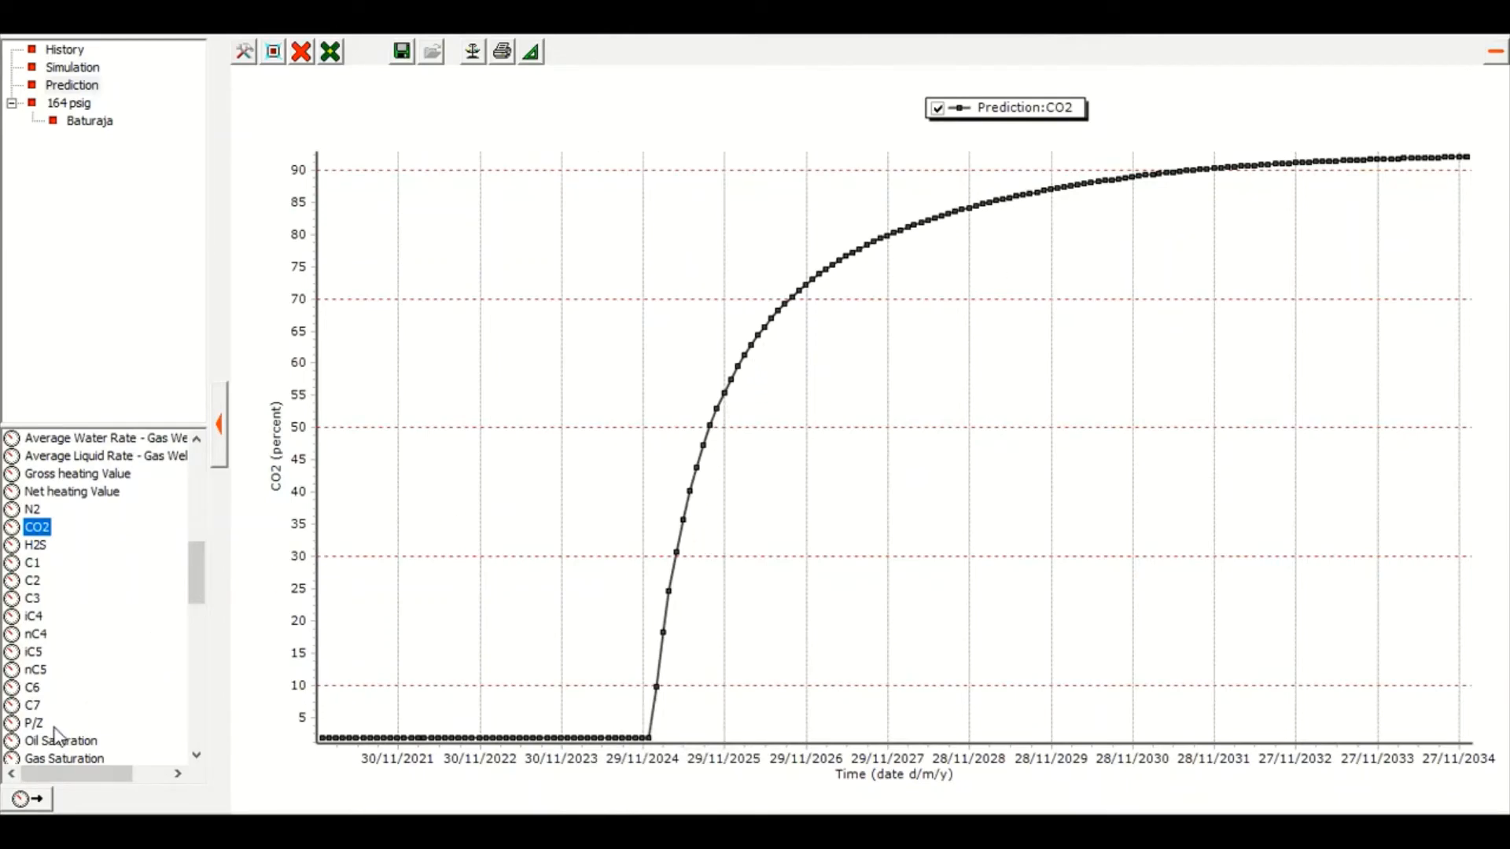
pyautogui.scroll(-2, 63, 735)
pyautogui.click(79, 654)
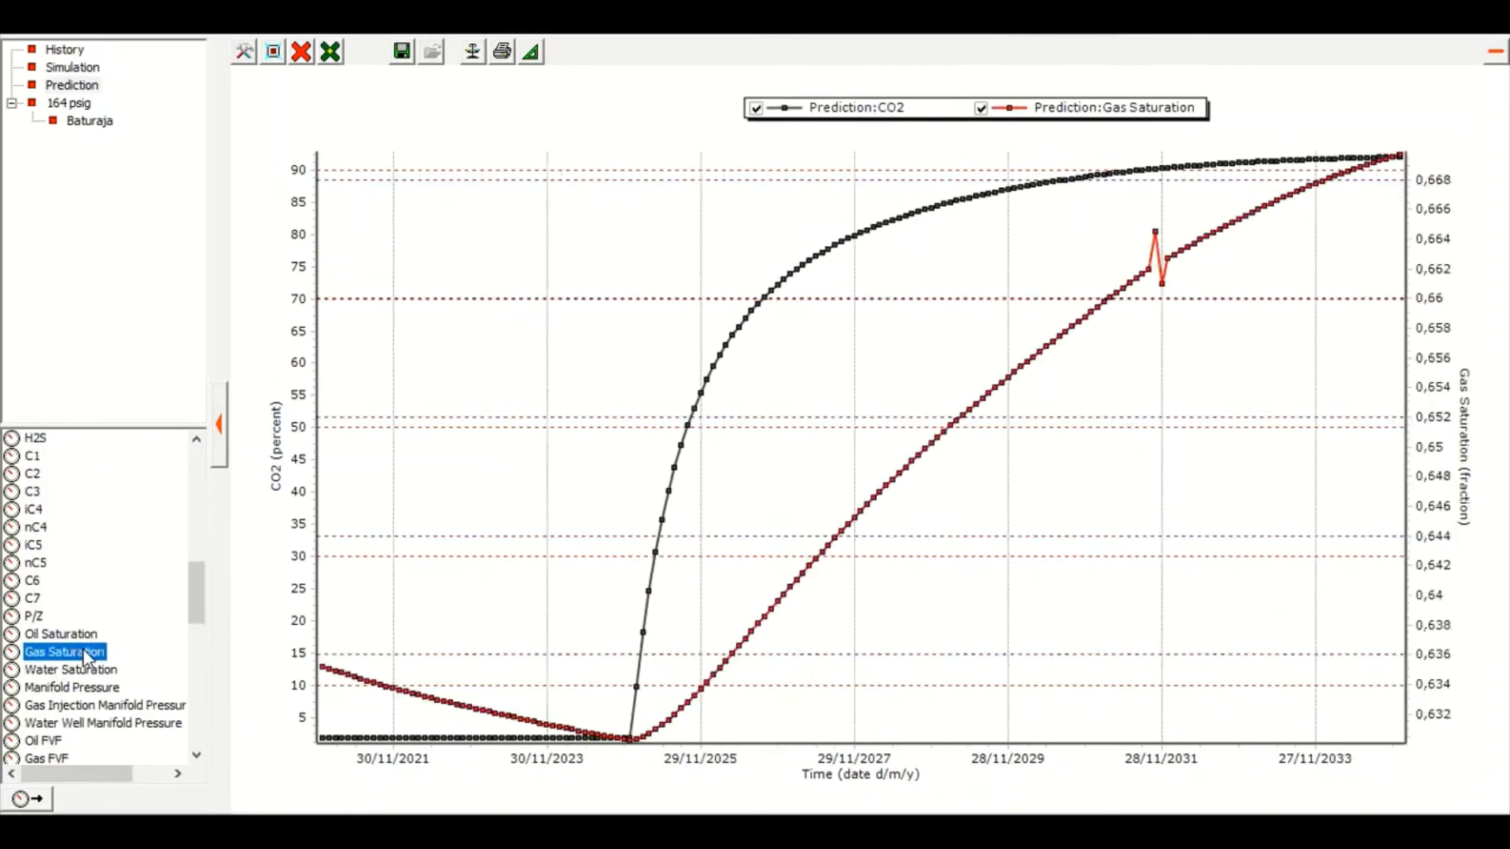
pyautogui.scroll(-4, 91, 650)
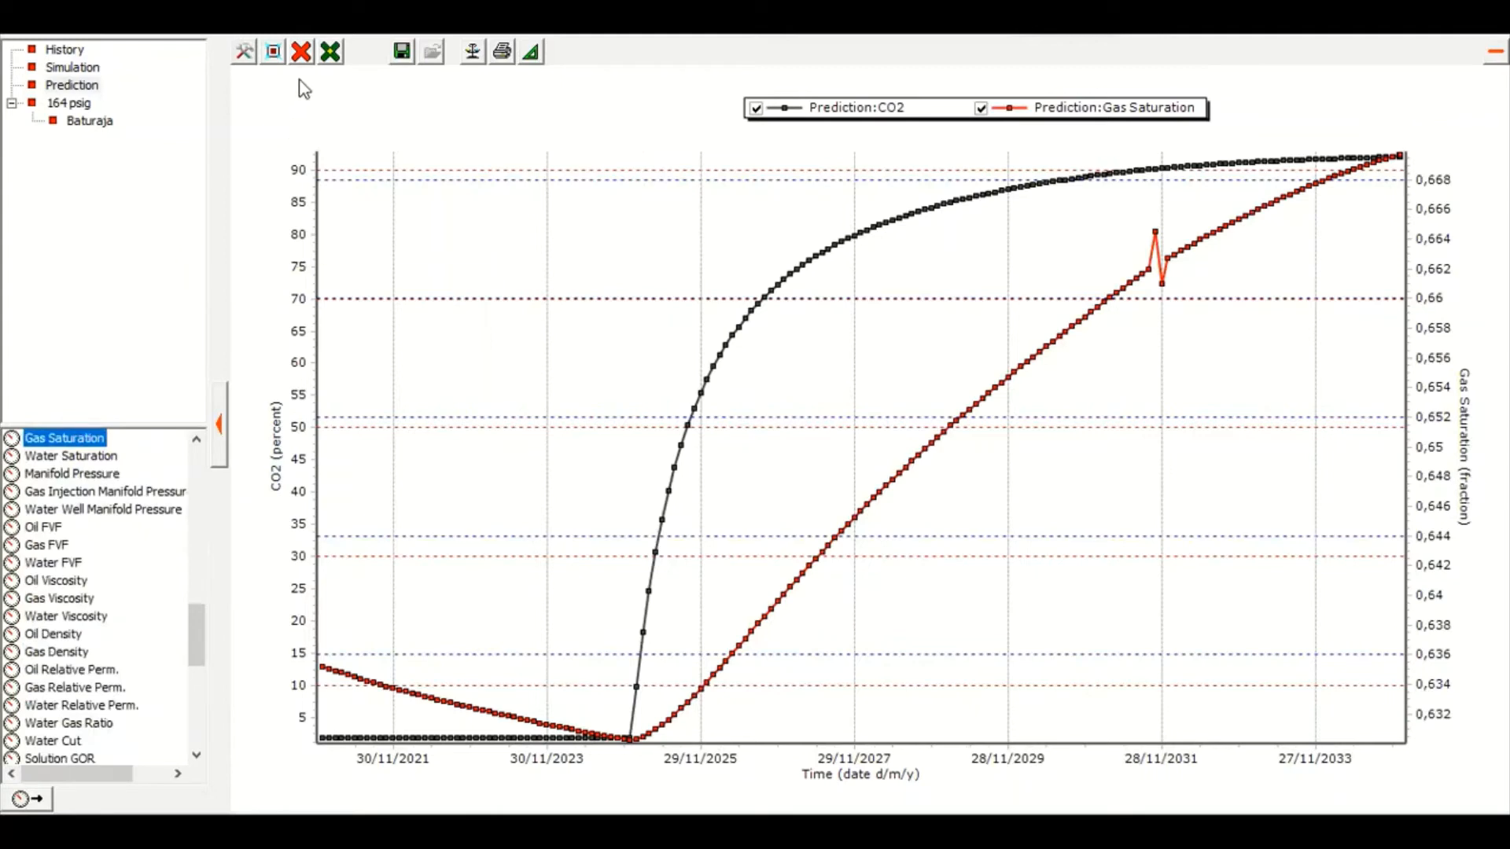
# - Clear the plot and look through the simulation stream's variables for the cumulative production and injection results
pyautogui.click(305, 55)
pyautogui.click(333, 123)
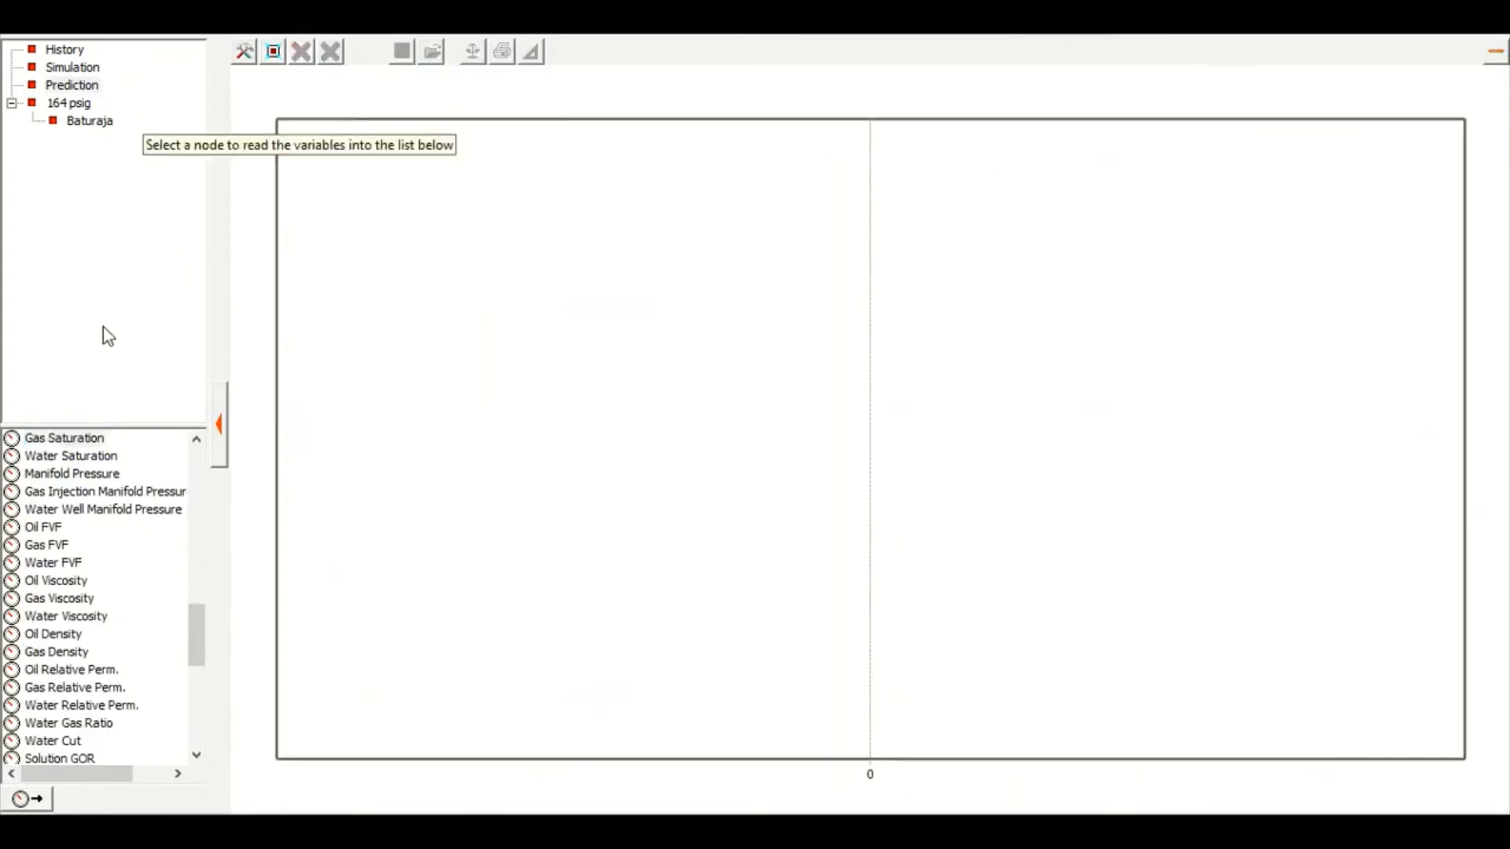
pyautogui.moveTo(197, 629); pyautogui.dragTo(197, 676)
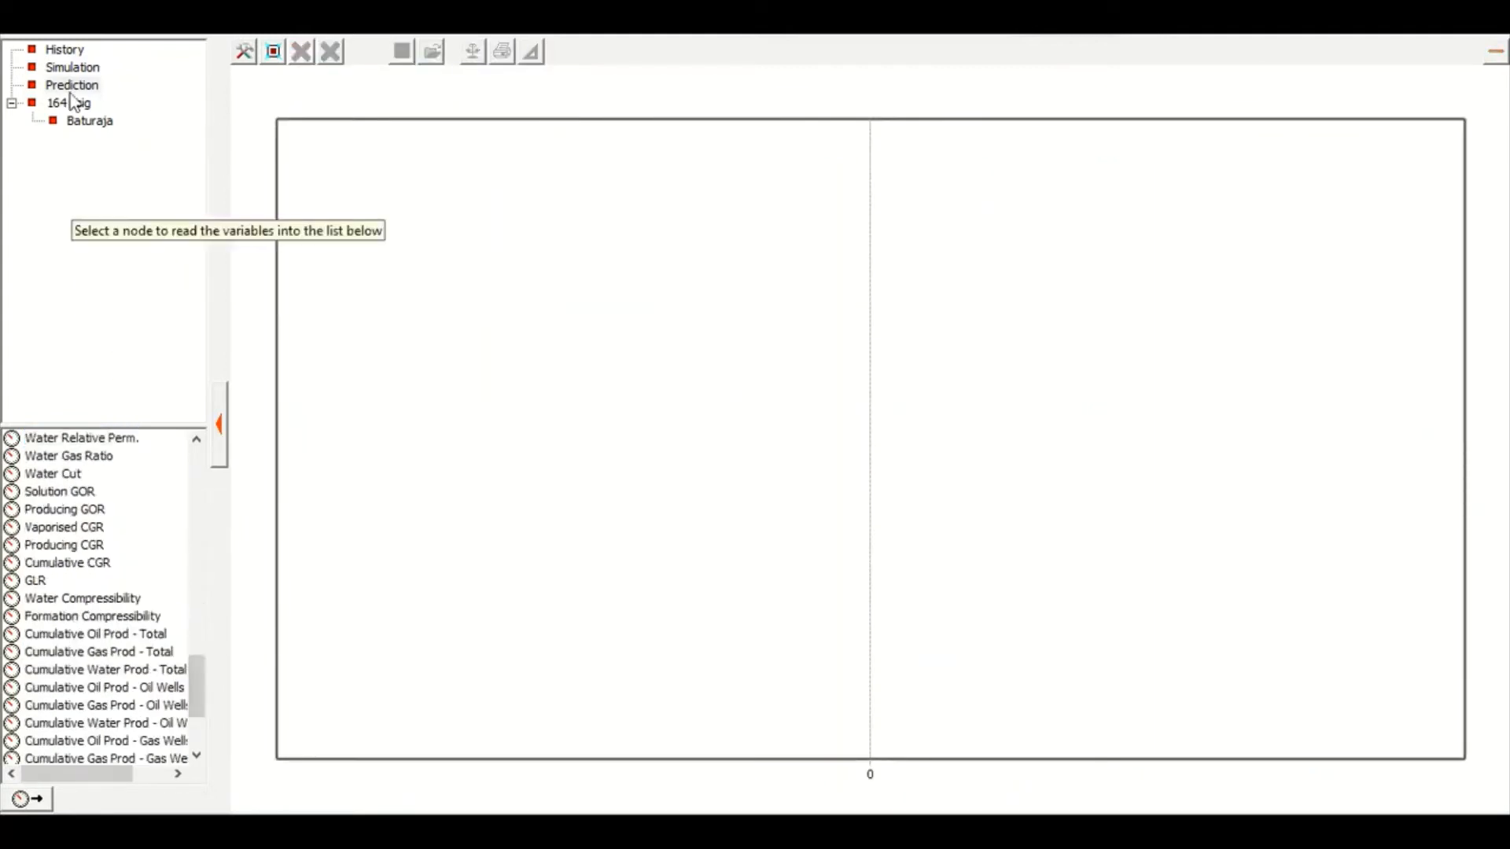
pyautogui.click(87, 70)
pyautogui.scroll(-10, 85, 621)
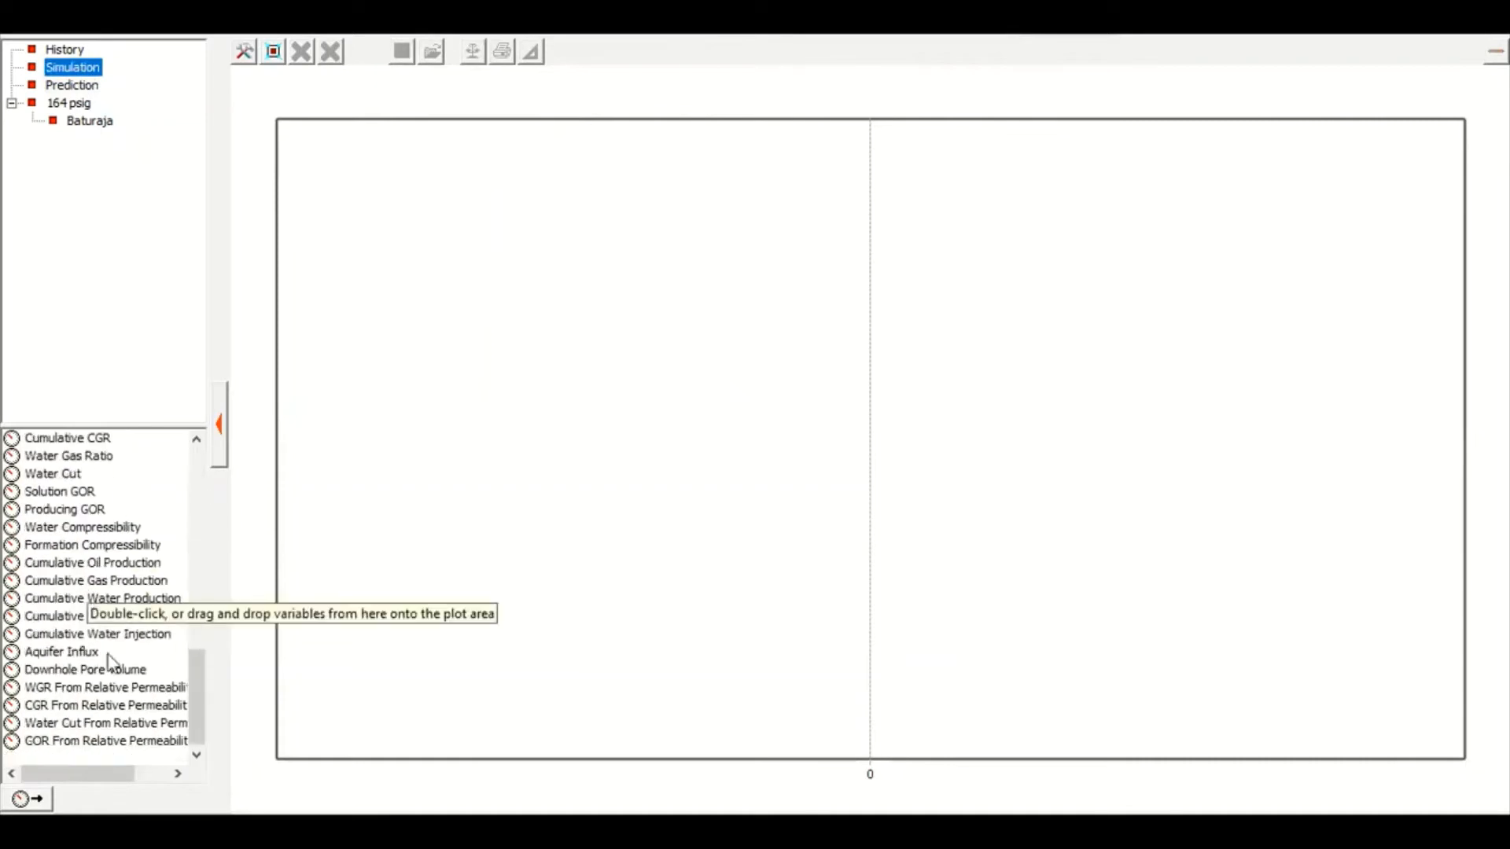
# - Plot Aquifer Influx over time for both the Simulation and Prediction streams on the same graph
pyautogui.click(82, 654)
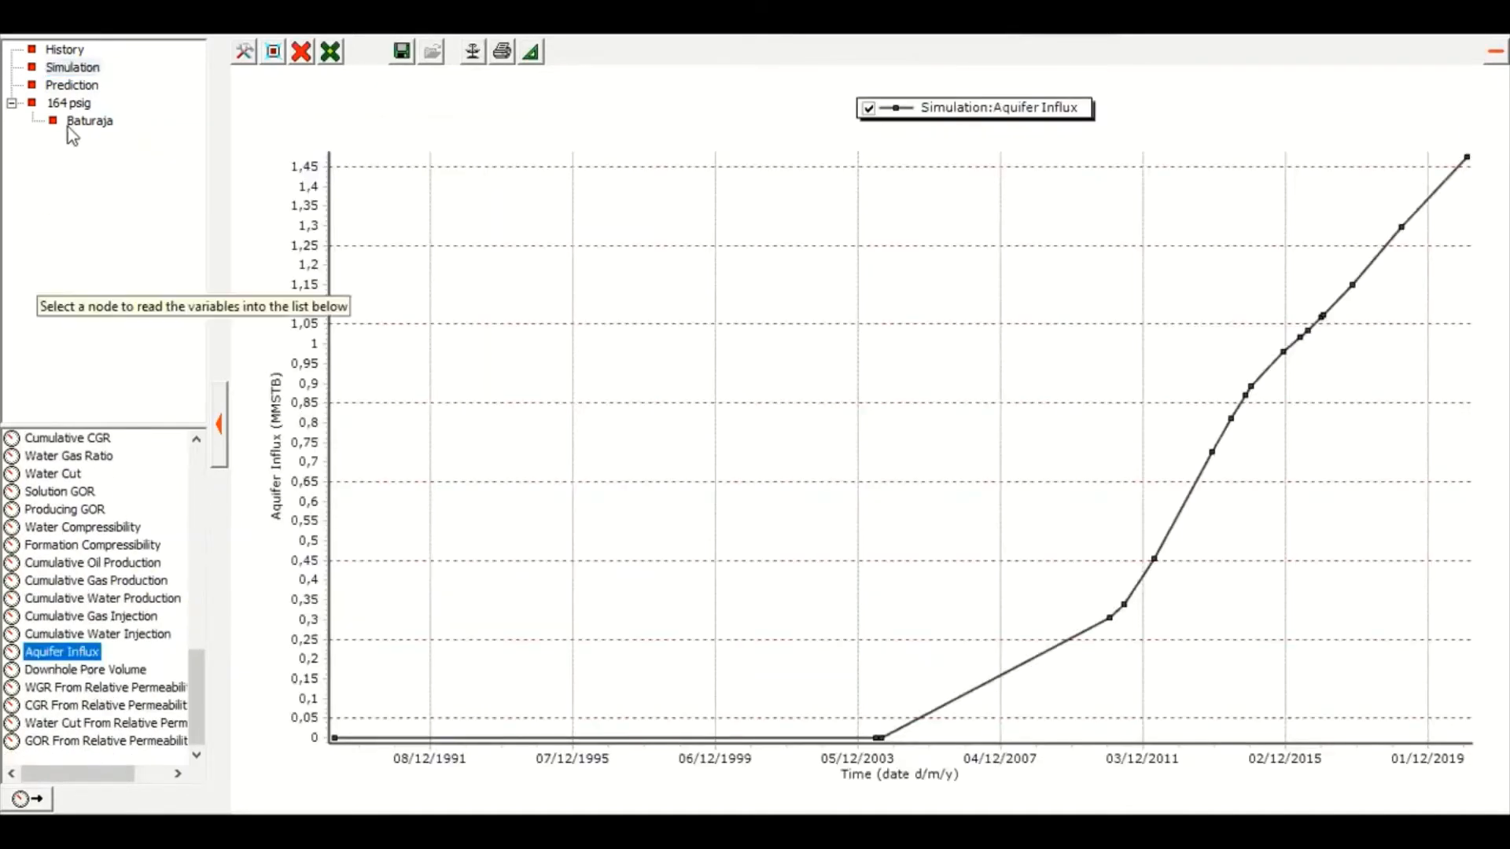
pyautogui.click(73, 85)
pyautogui.scroll(-10, 105, 605)
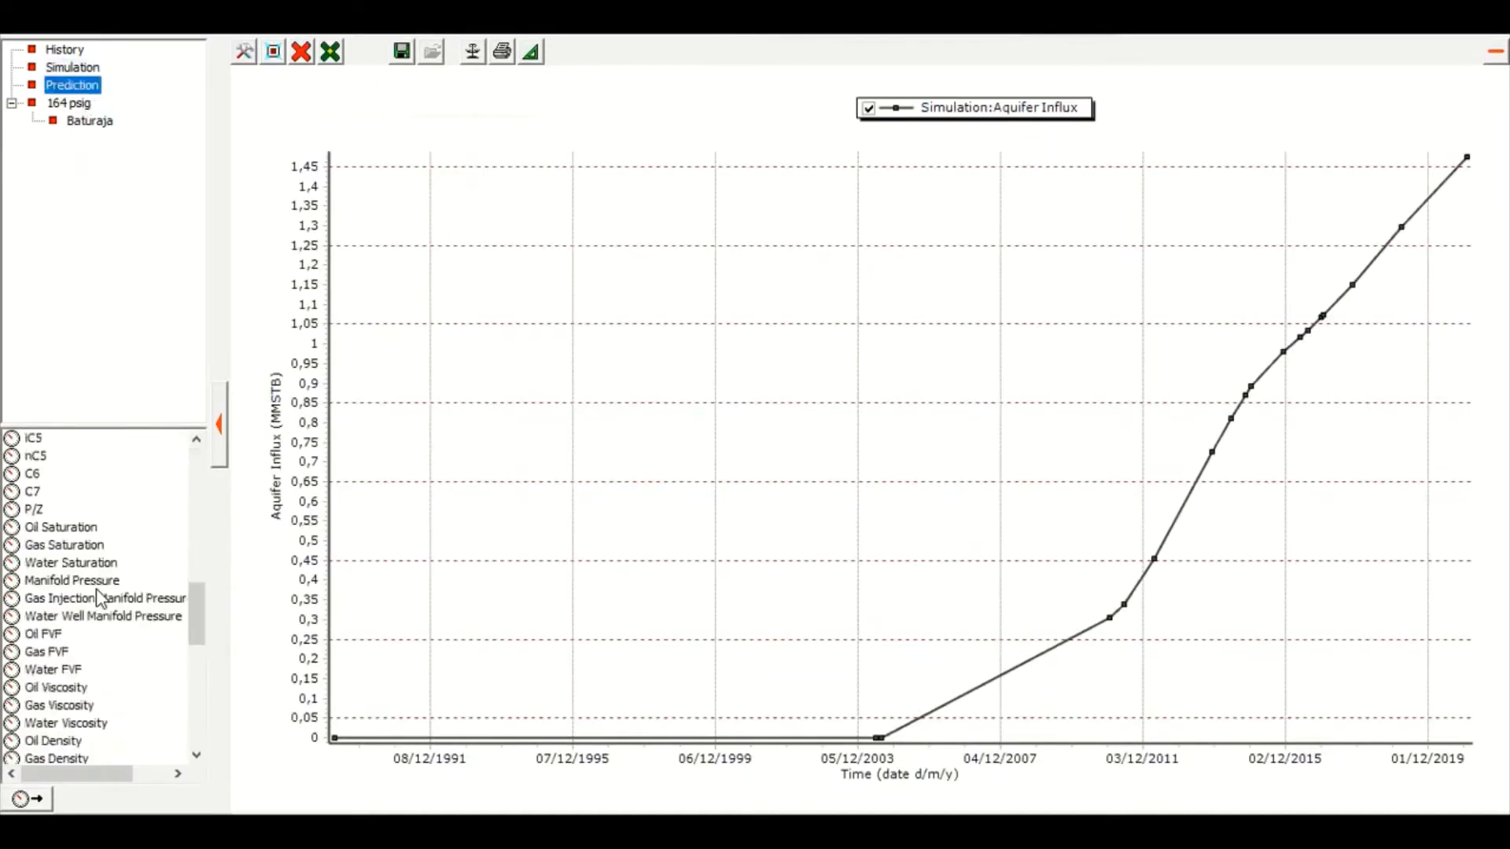
pyautogui.scroll(4, 82, 533)
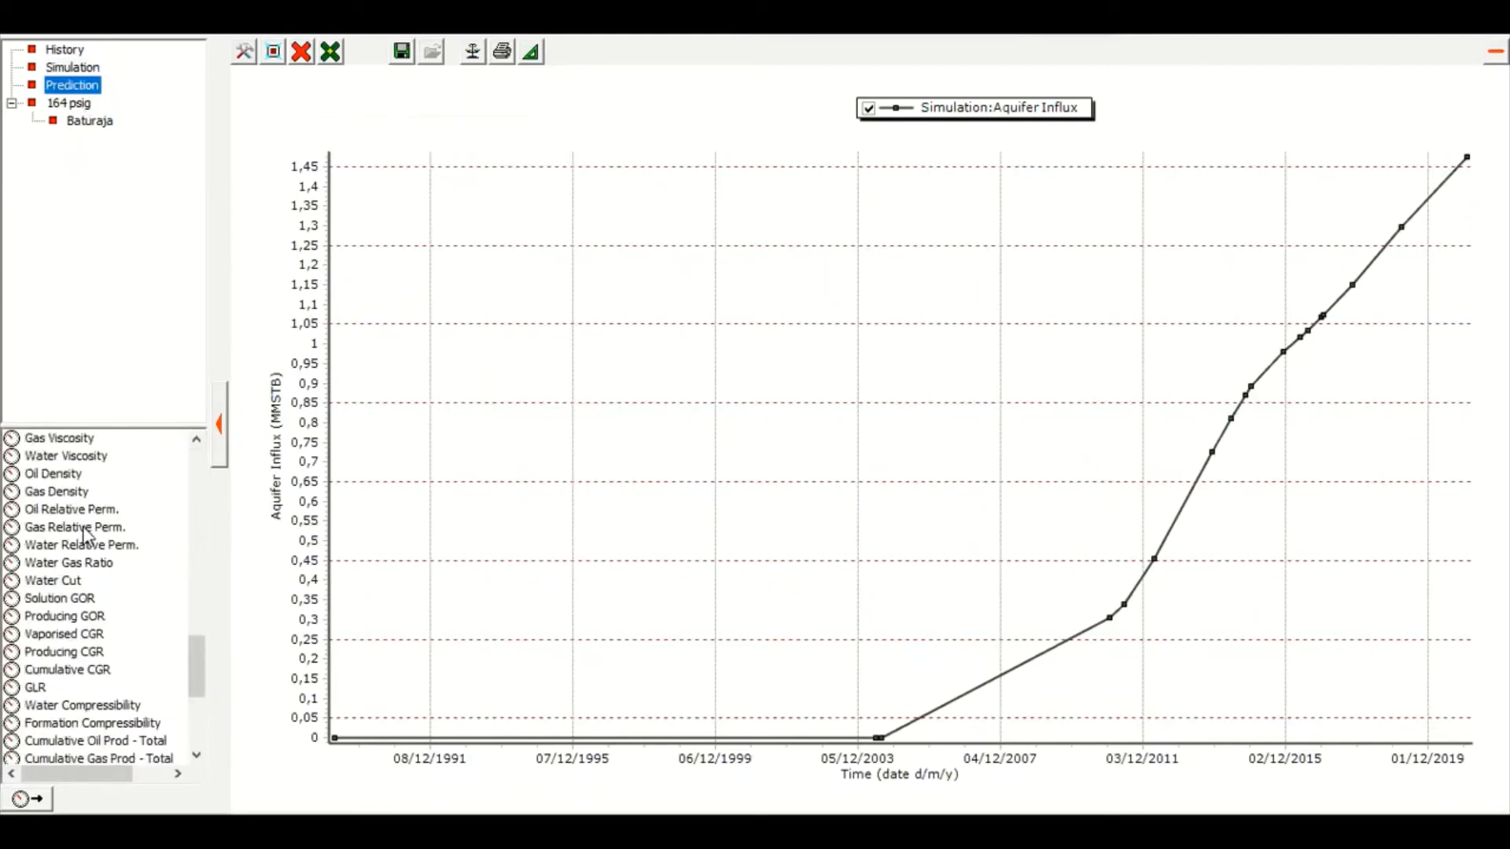
pyautogui.scroll(-6, 87, 535)
pyautogui.doubleClick(62, 690)
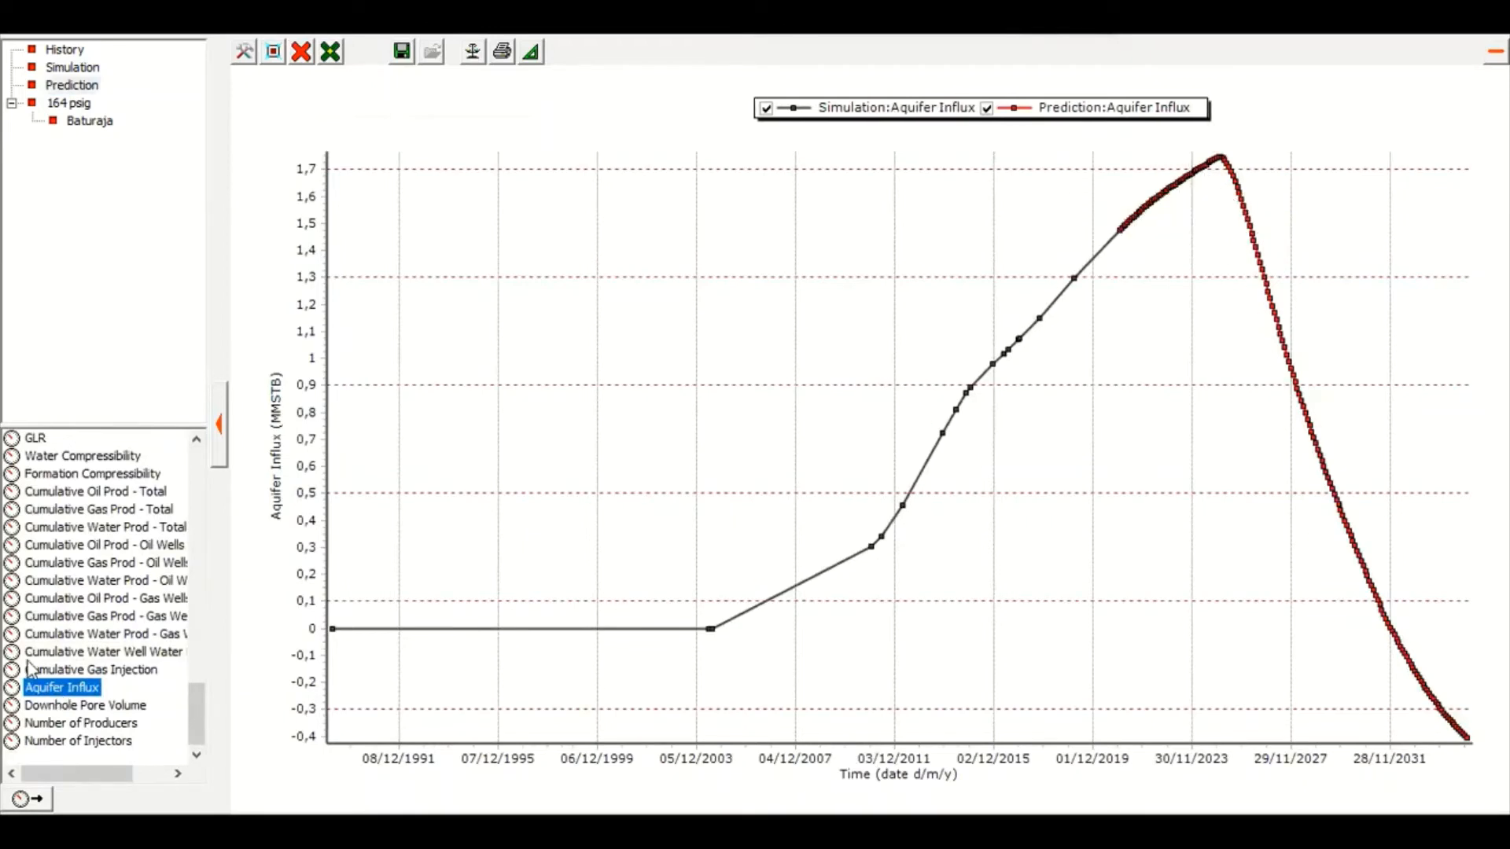
# - Add the Tank Pressure curves of the Prediction and Simulation streams to the aquifer influx plot
pyautogui.scroll(15, 50, 638)
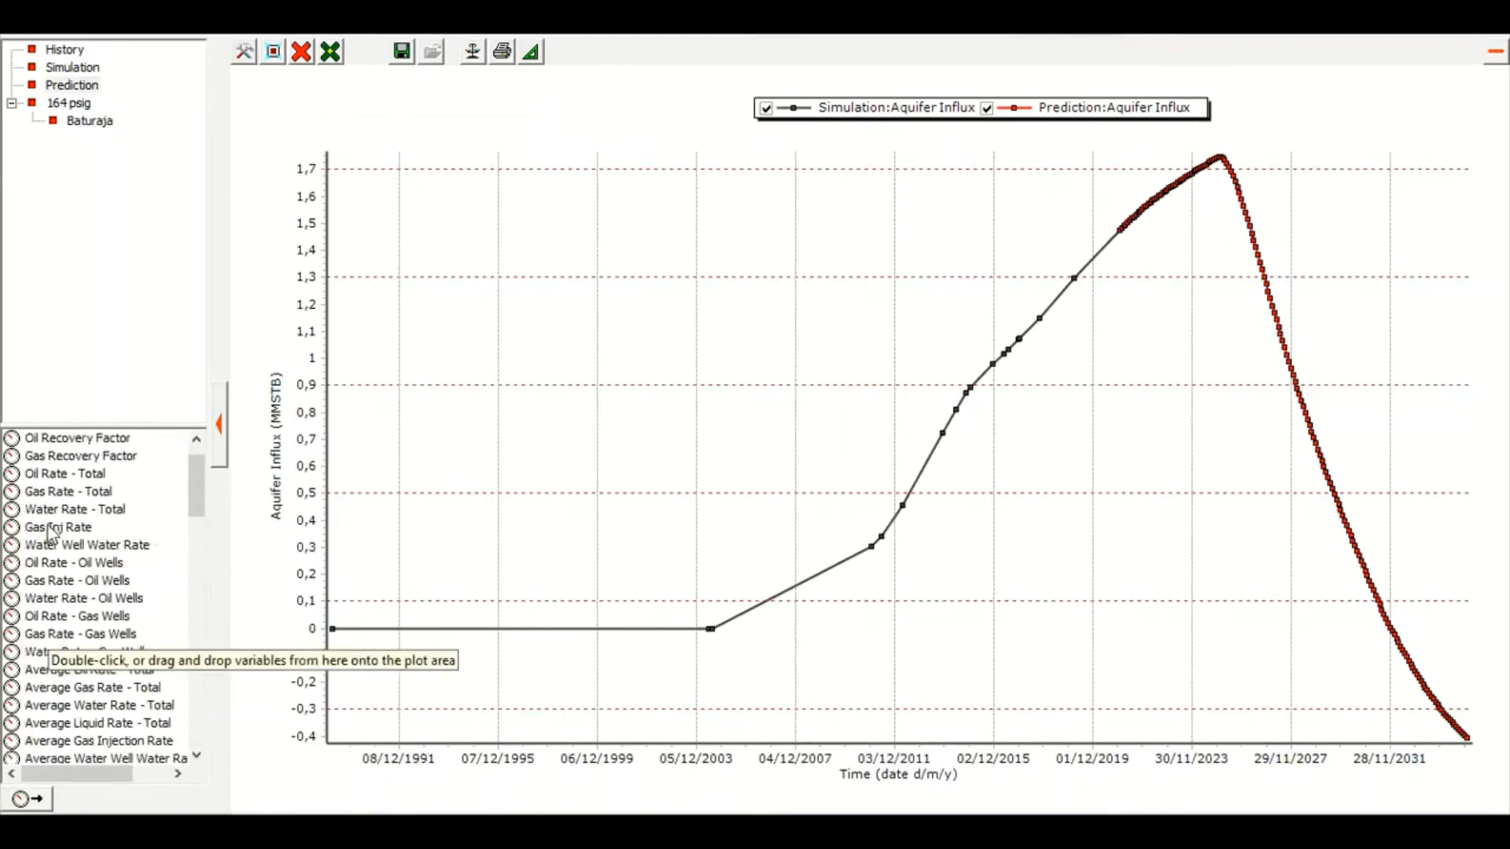
pyautogui.scroll(1, 54, 535)
pyautogui.doubleClick(58, 460)
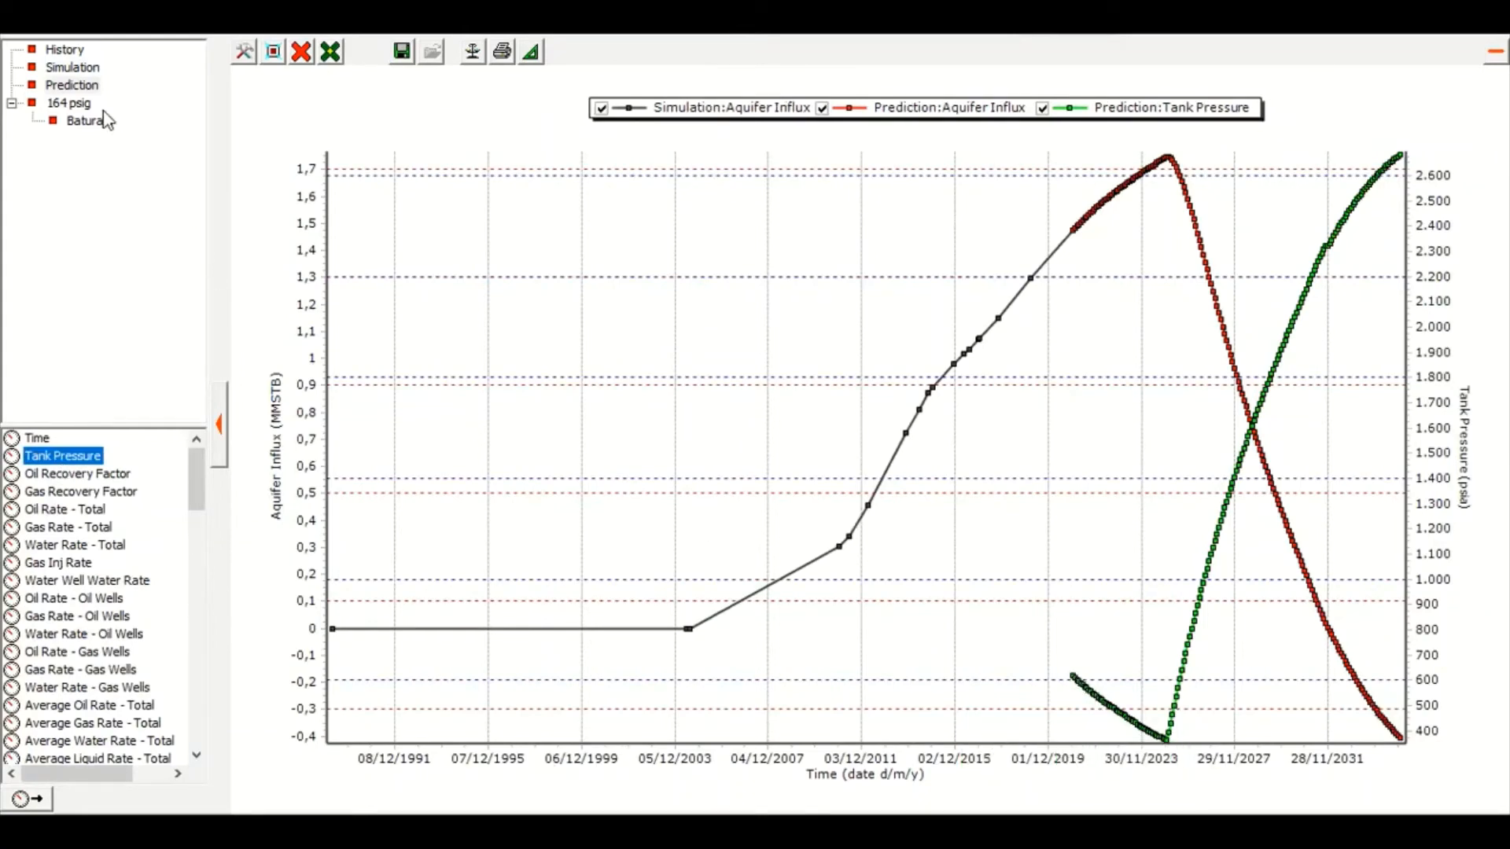
pyautogui.click(68, 70)
pyautogui.click(75, 458)
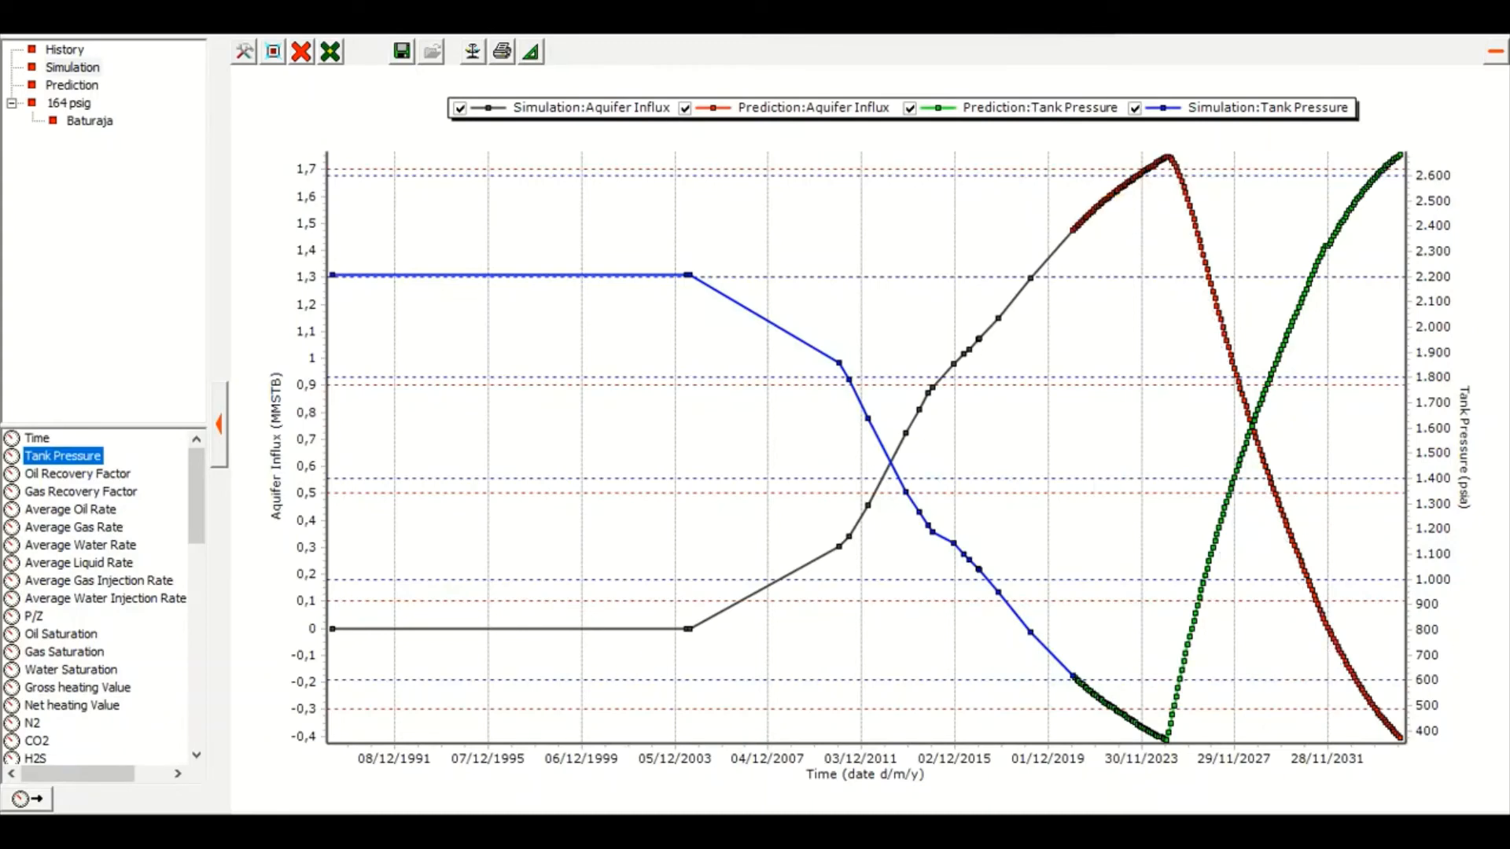
# - Close the tank prediction plot and results, and open the plot of the production prediction well results
pyautogui.click(1494, 52)
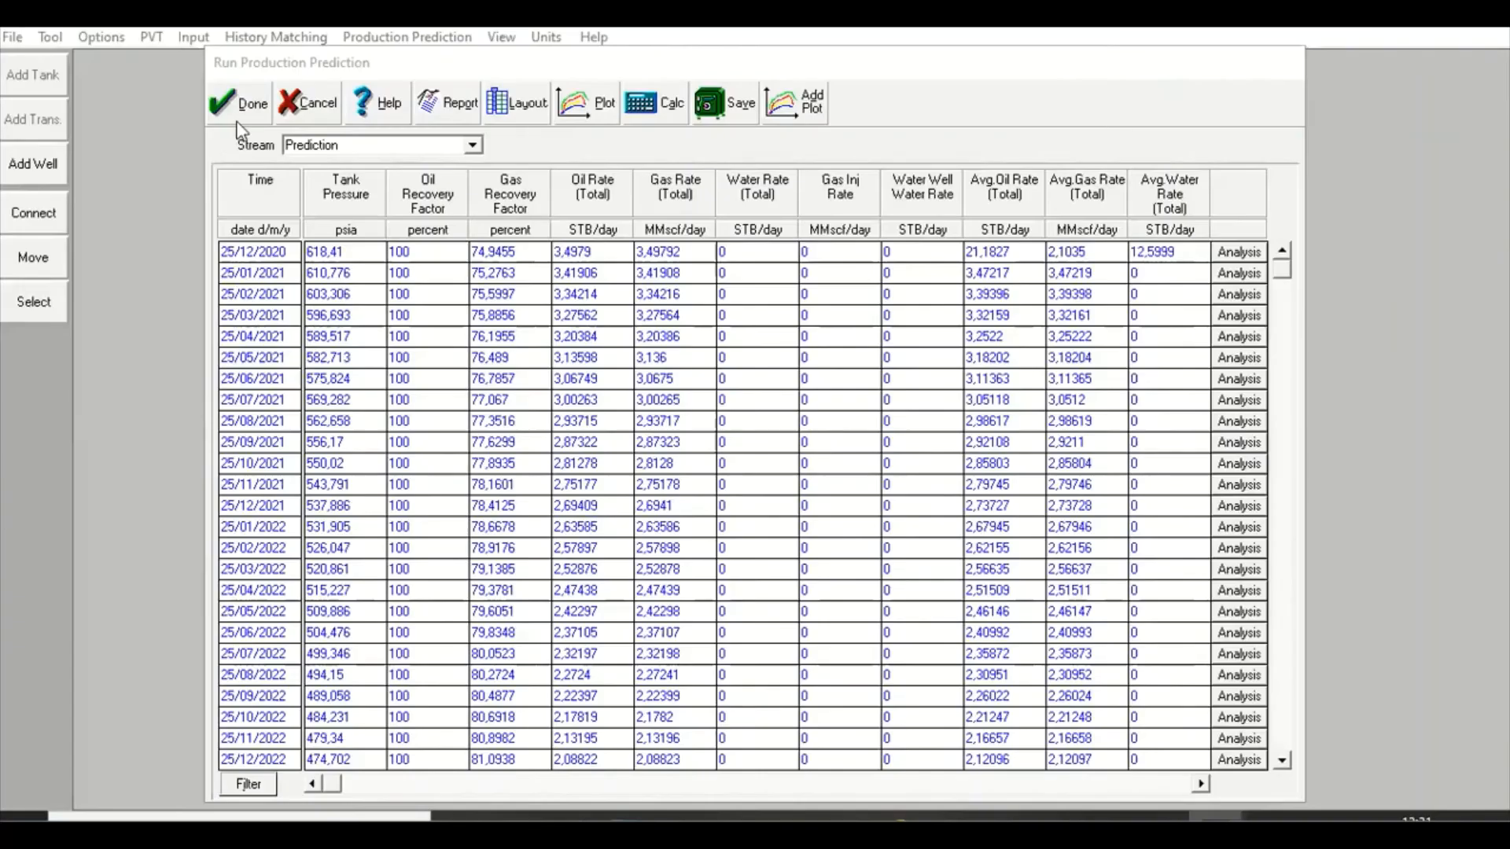
pyautogui.click(237, 110)
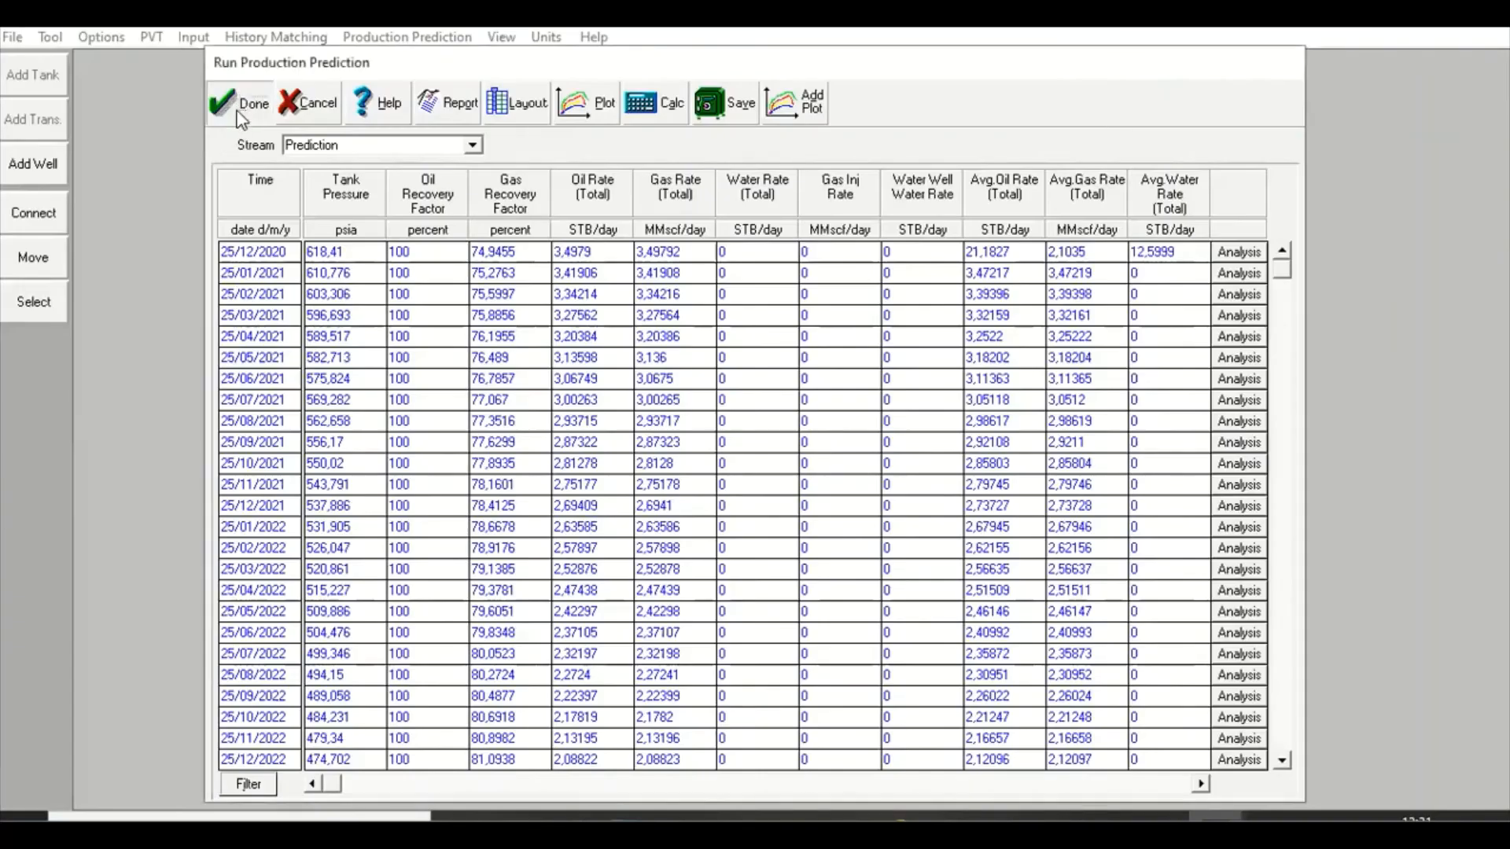
pyautogui.click(406, 37)
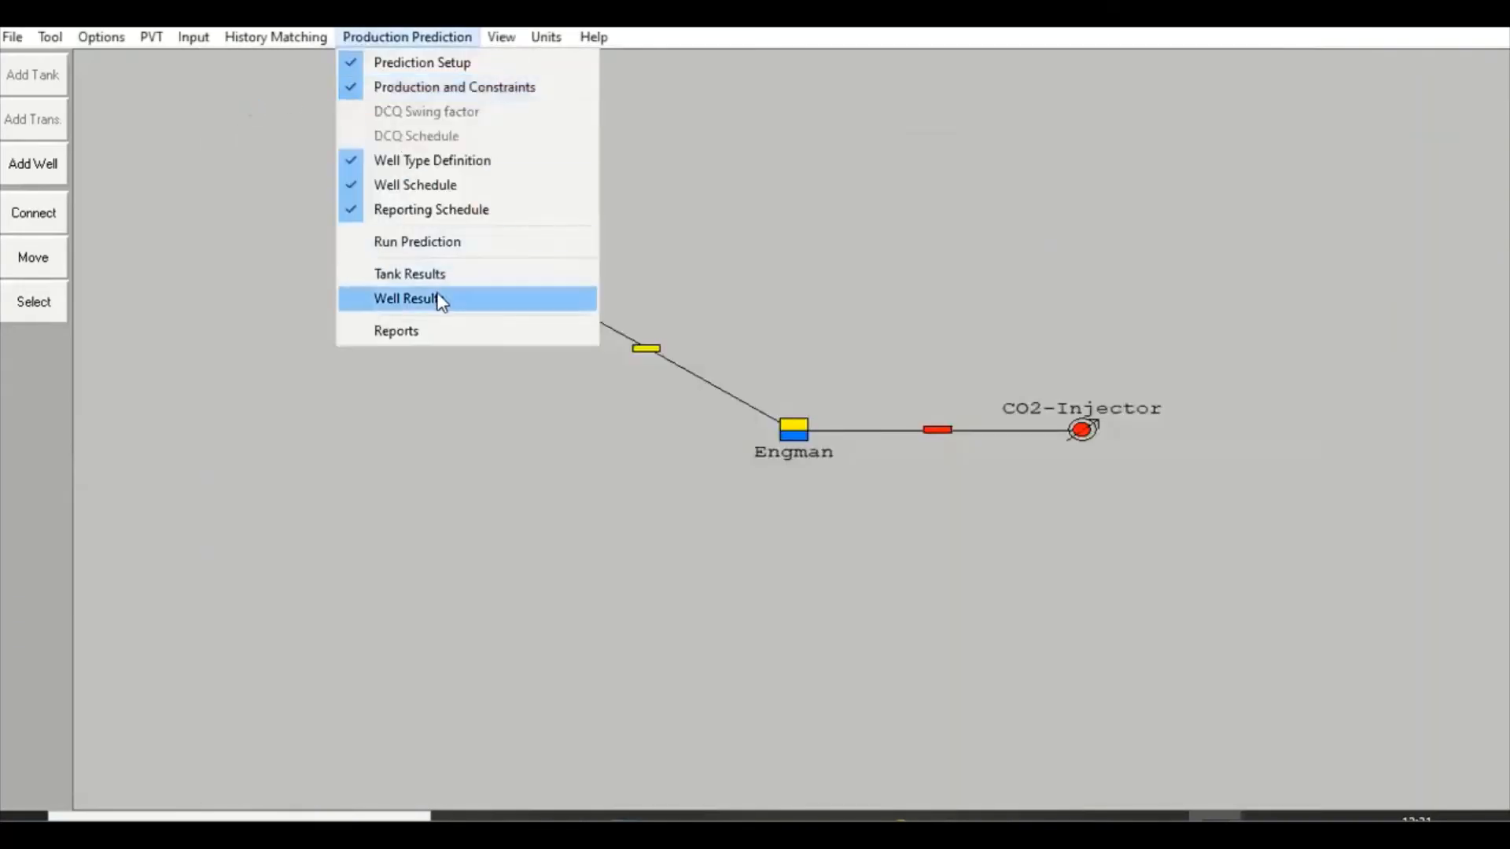
pyautogui.click(441, 299)
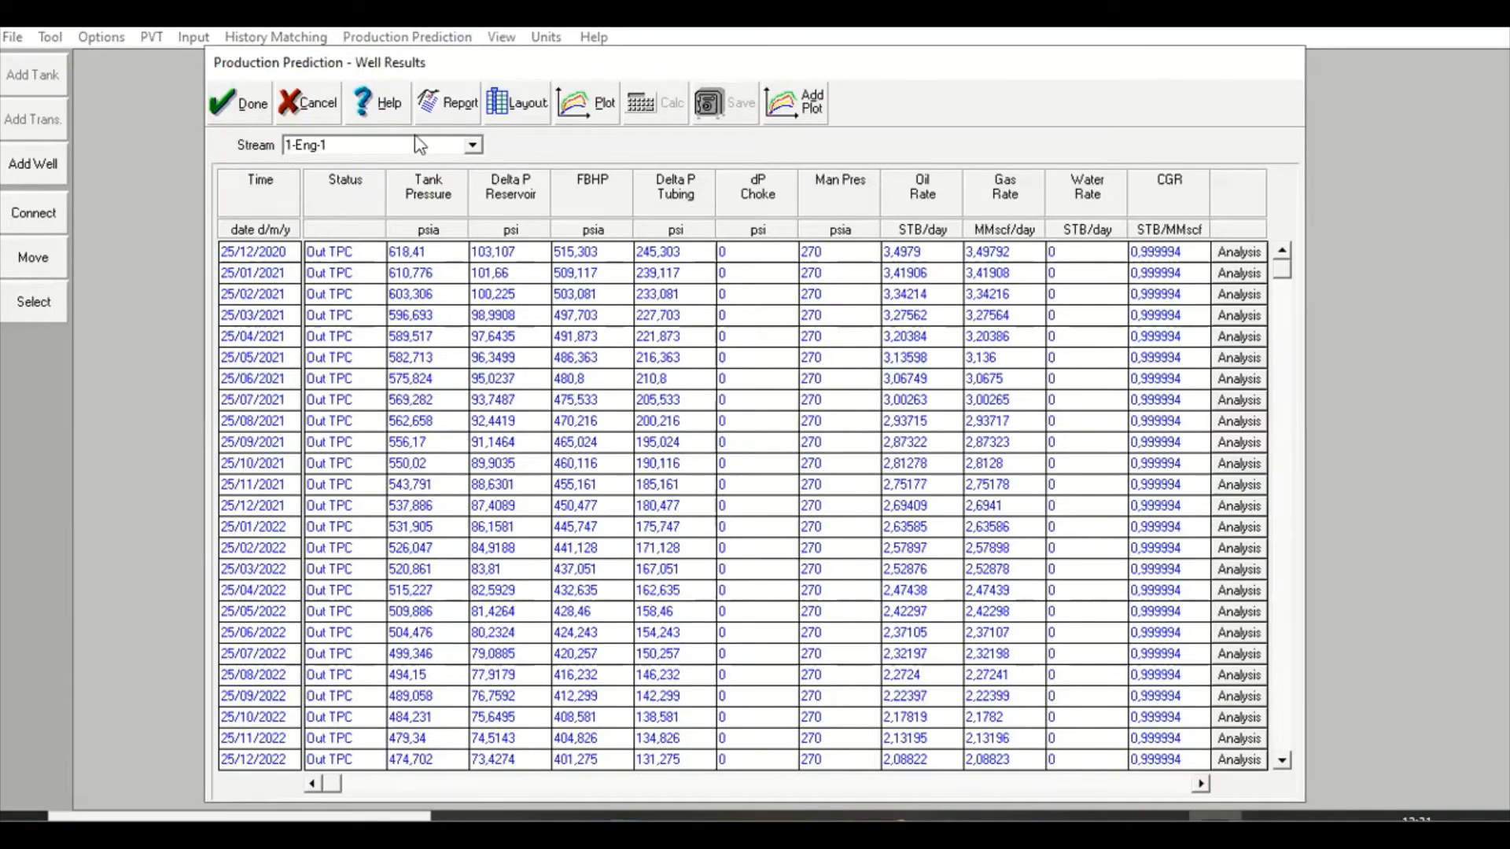
pyautogui.click(604, 116)
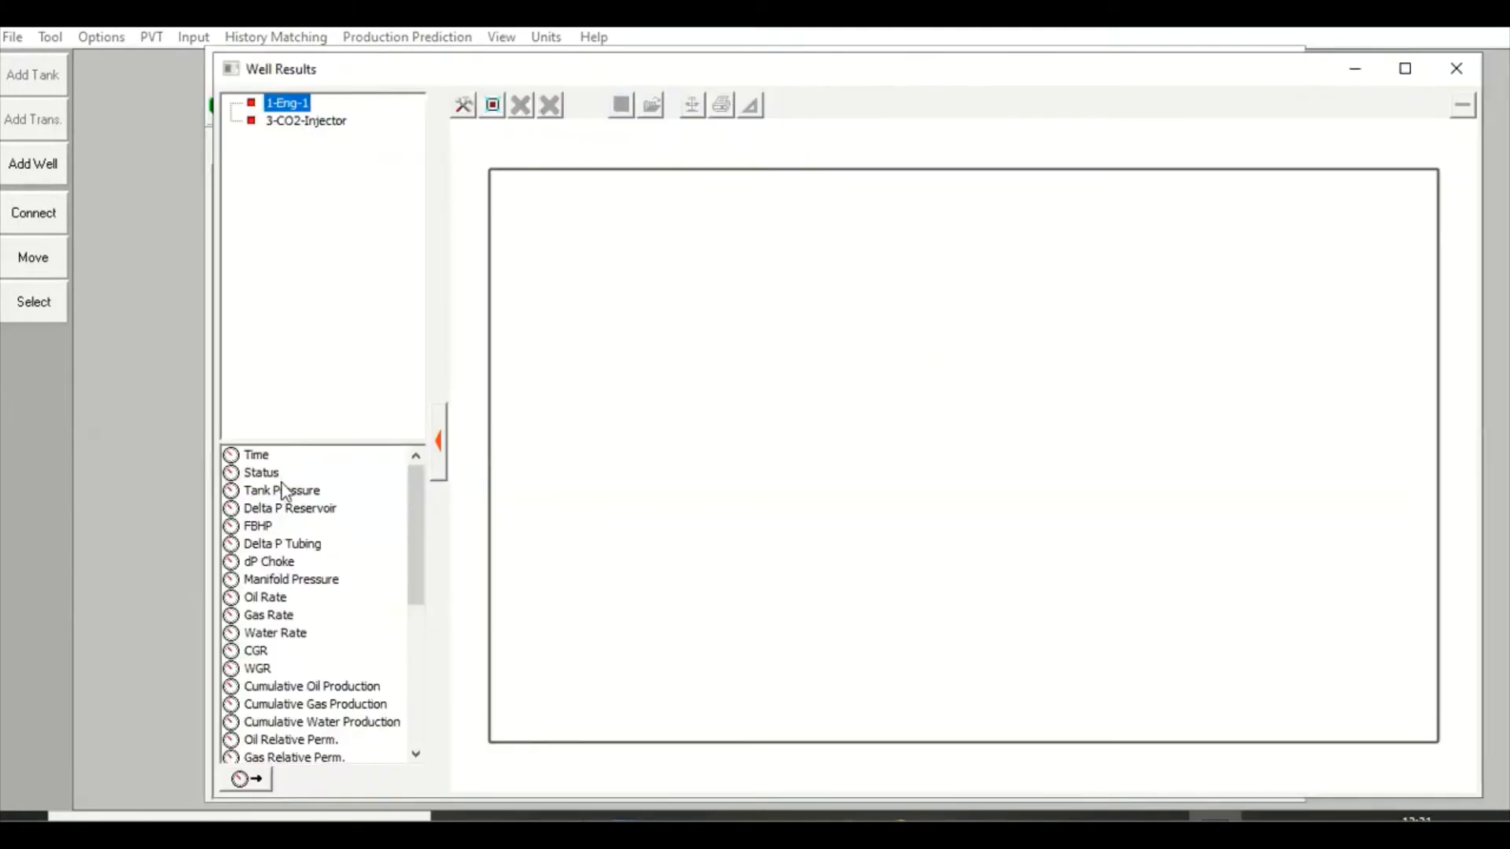
# - Plot FBHP and Gas Rate for well 1-Eng-1 and examine the last points of the gas rate curve
pyautogui.click(260, 526)
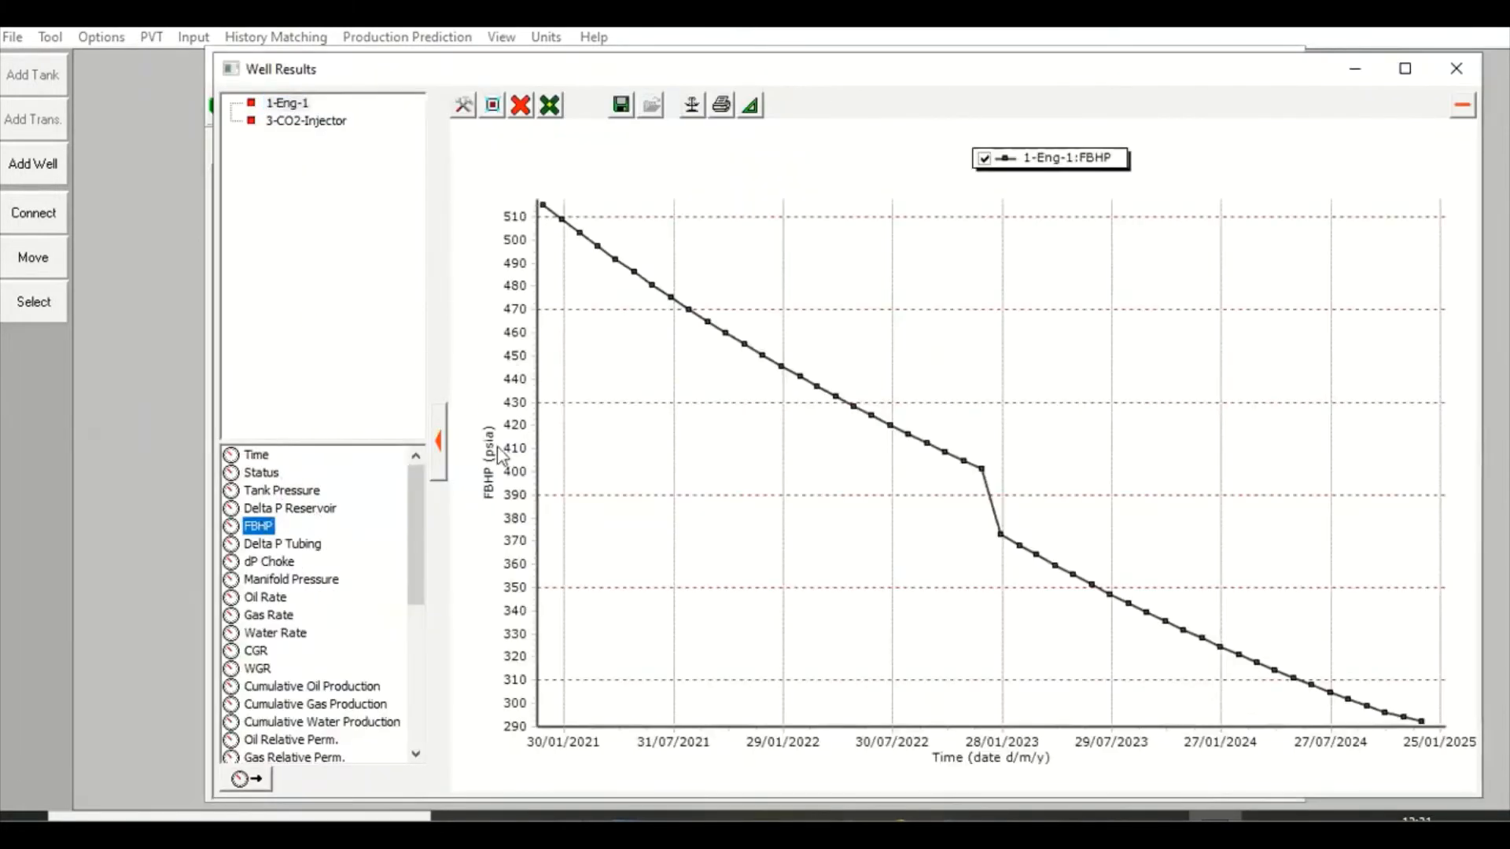
pyautogui.click(285, 621)
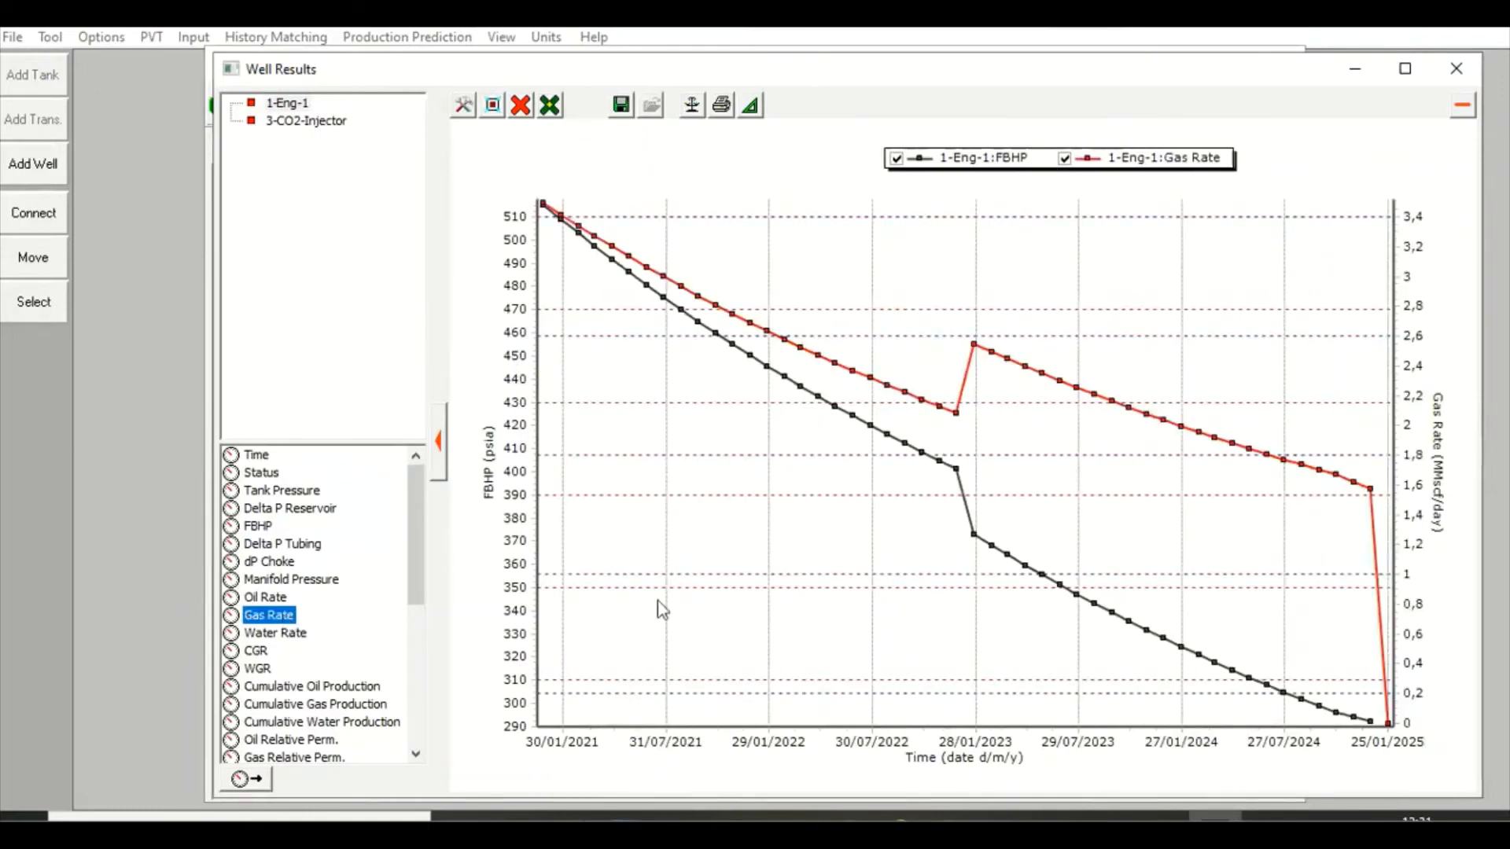
pyautogui.moveTo(1370, 490)
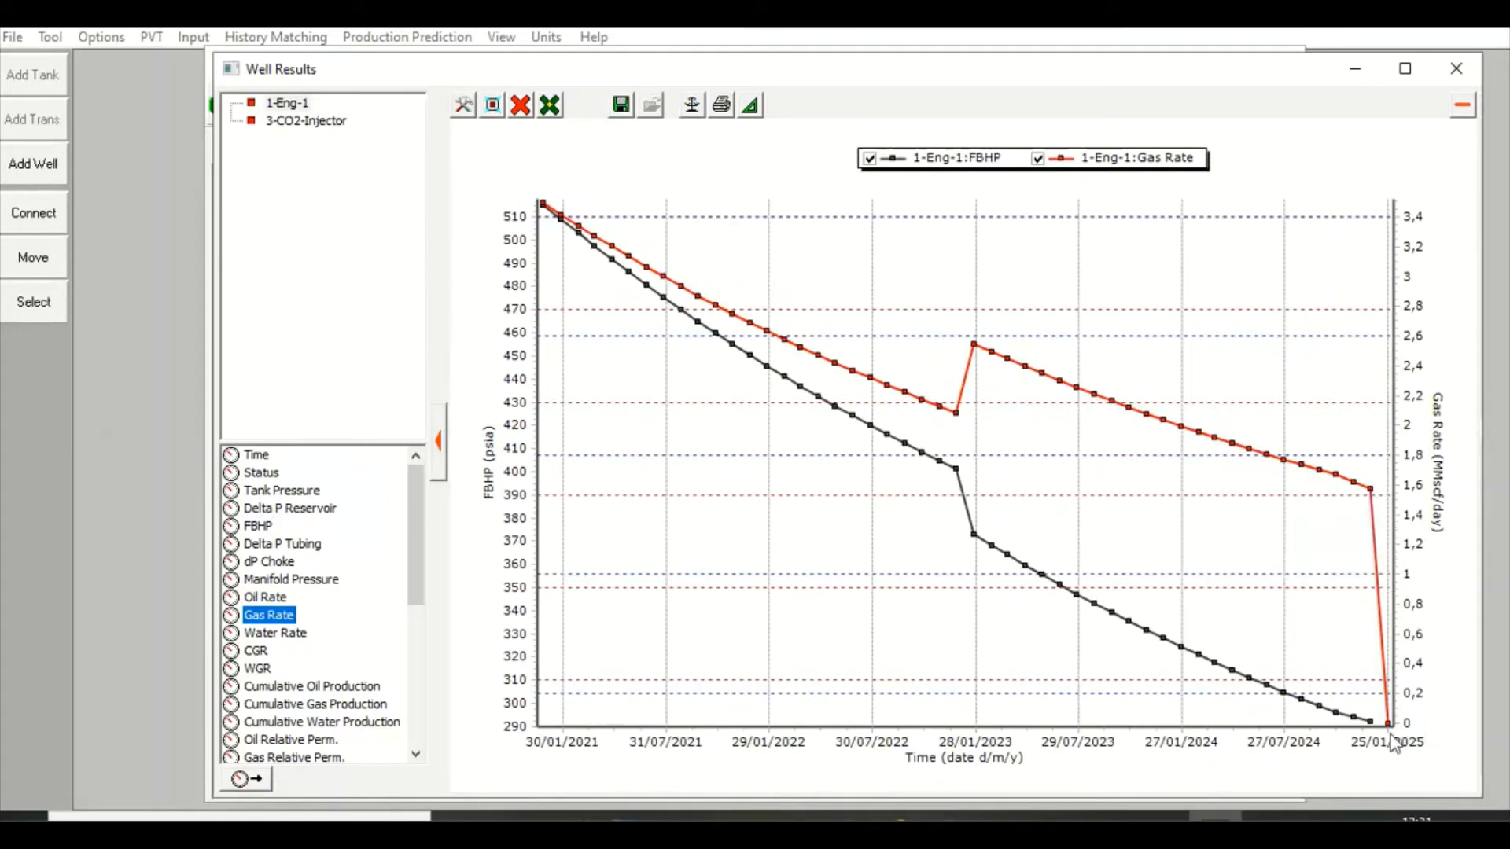
pyautogui.moveTo(1391, 698)
# - Remove all curves from the well plot and plot the CO2 percentage for well 1-Eng-1
pyautogui.scroll(-2, 313, 584)
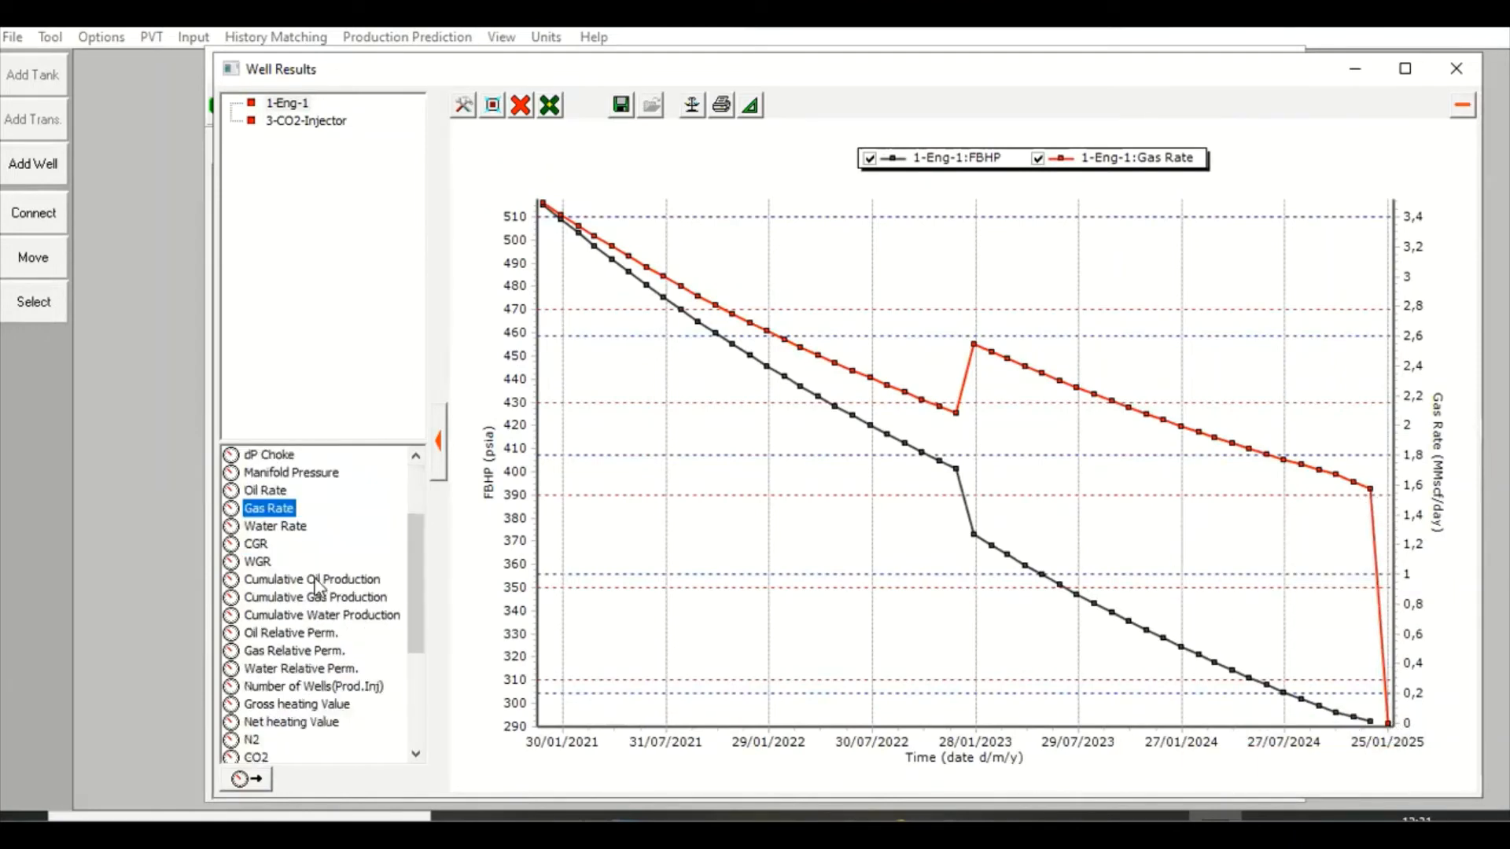
pyautogui.click(548, 107)
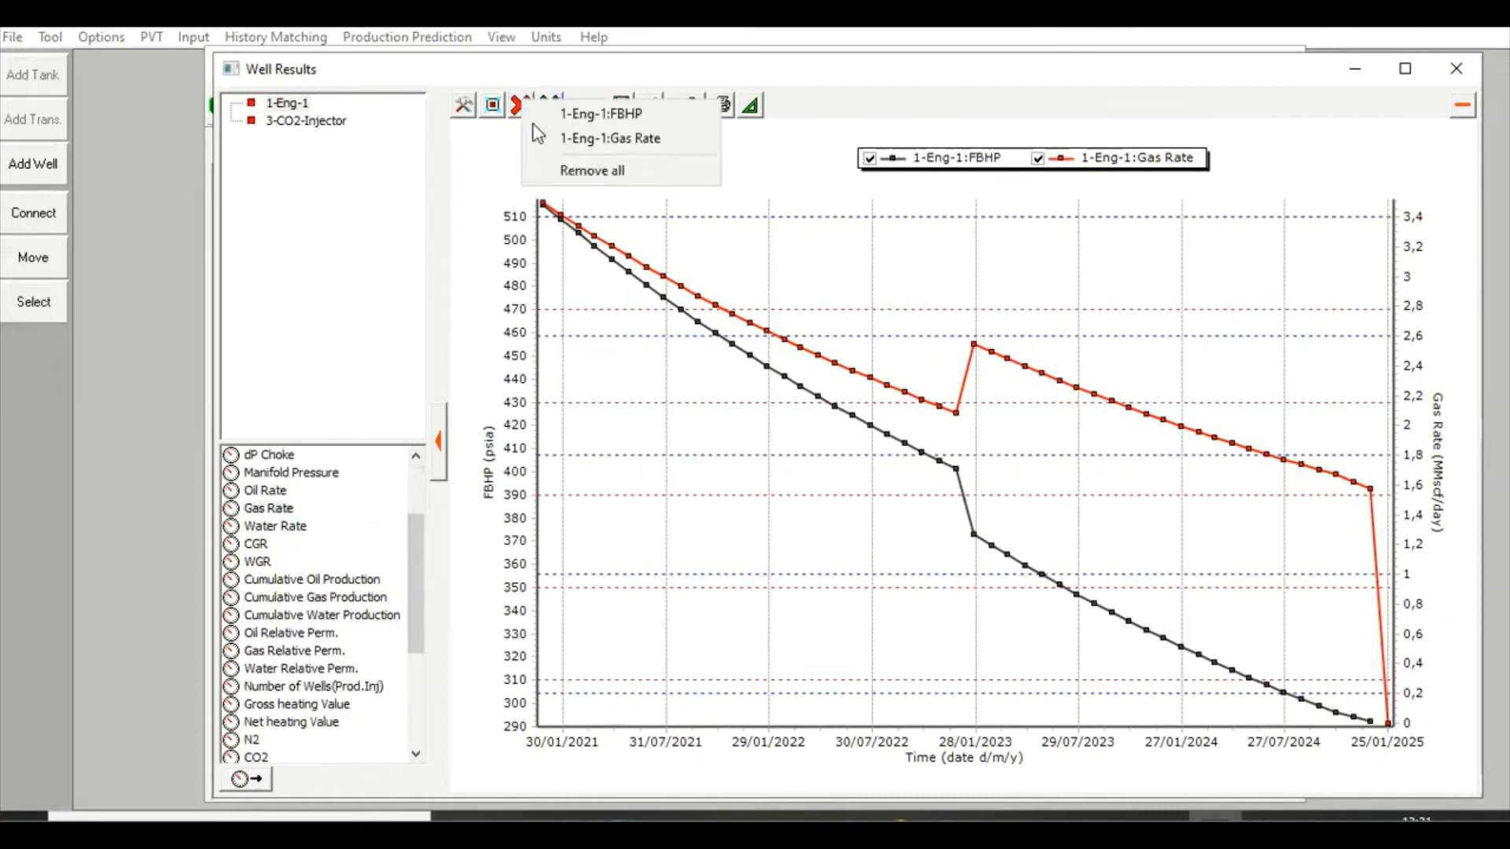
pyautogui.click(582, 170)
pyautogui.click(297, 104)
pyautogui.scroll(-3, 327, 704)
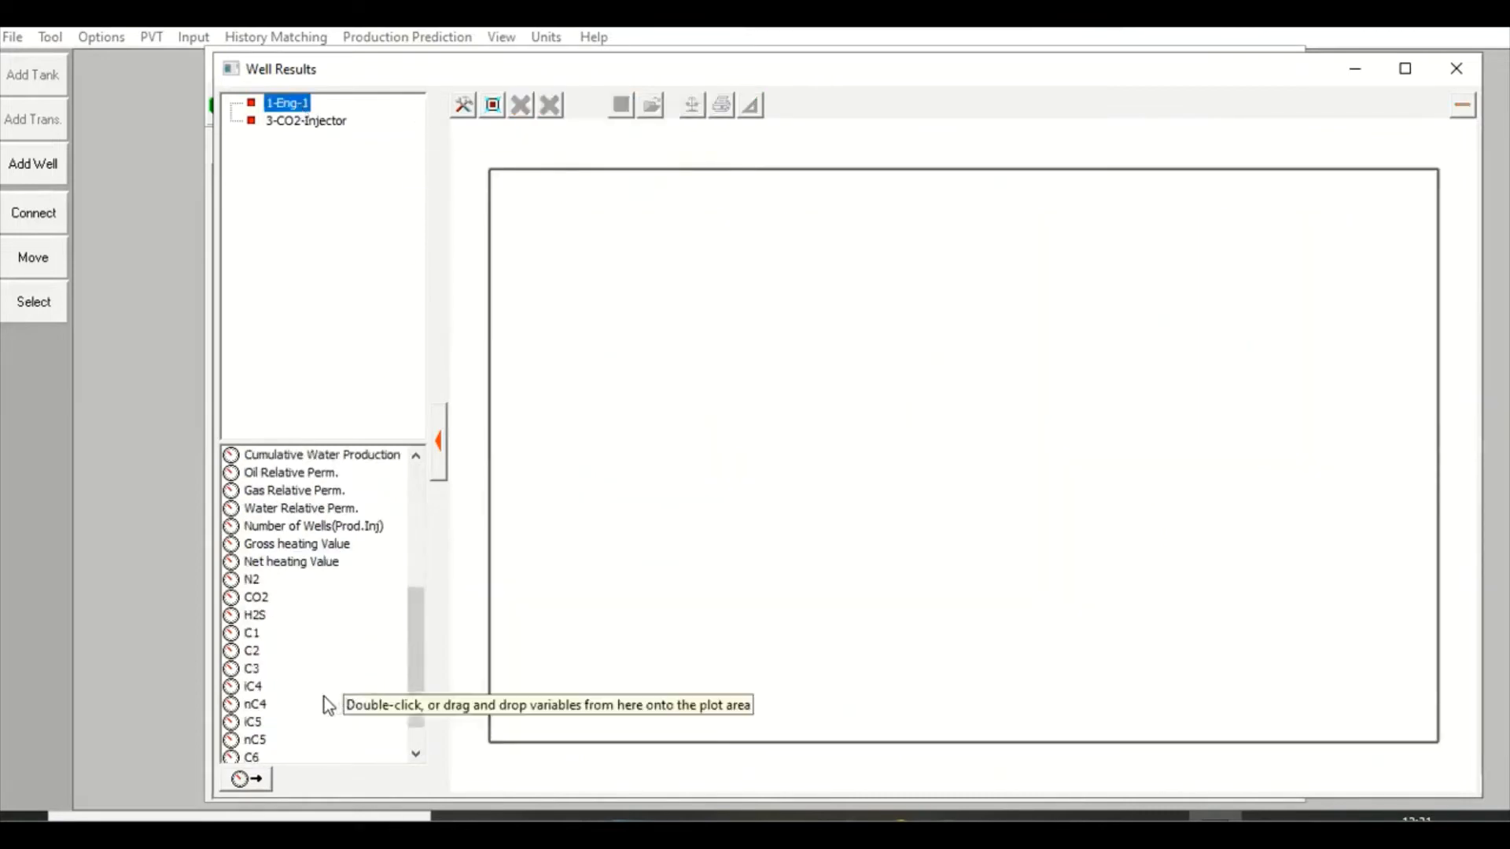
pyautogui.doubleClick(262, 602)
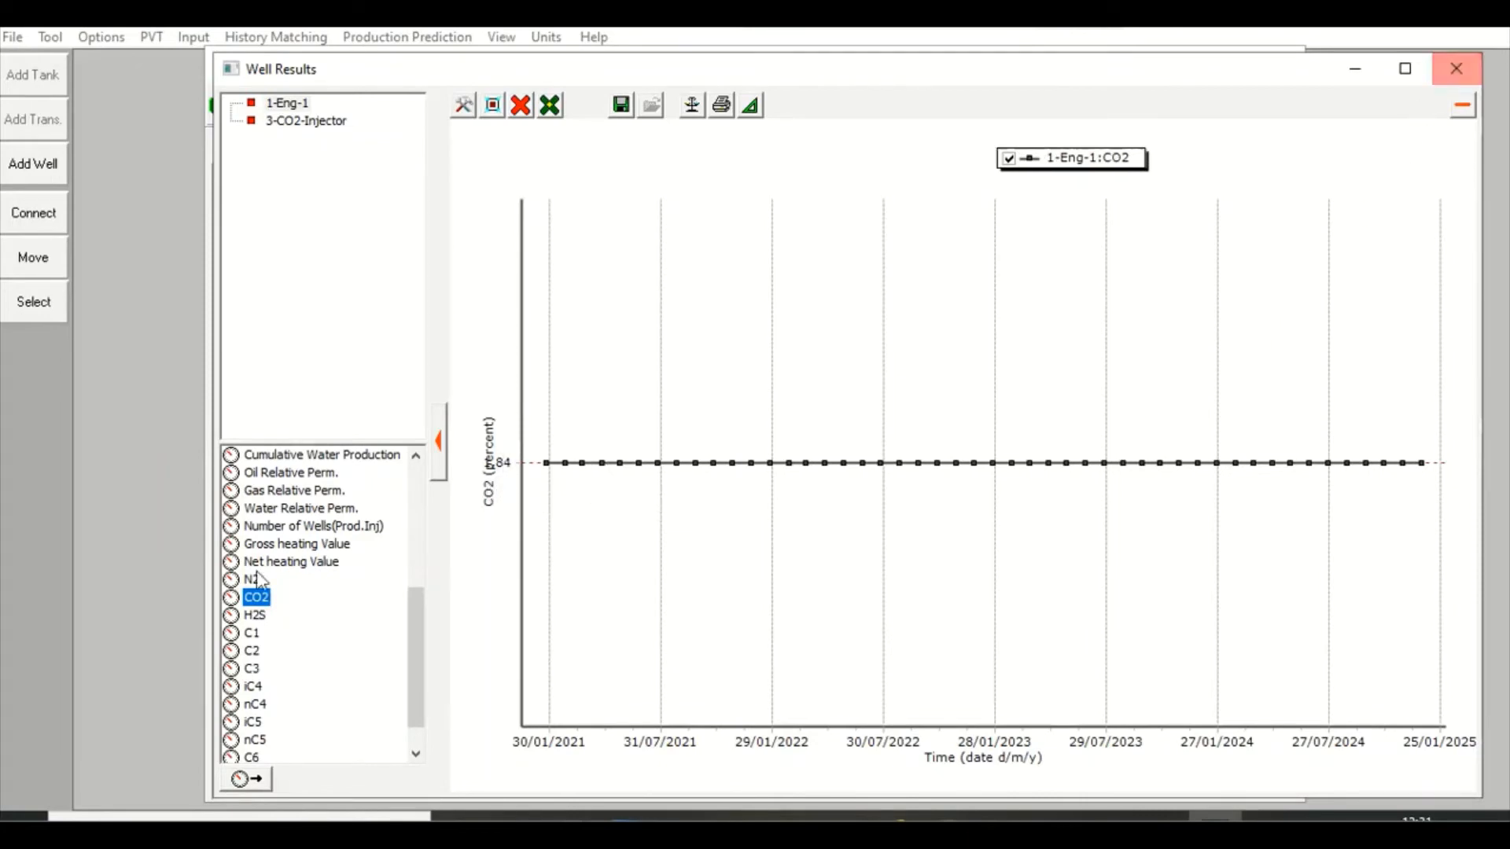
# - Close the well results and examine the CO2 mole percent in the PVT gas composition table
pyautogui.click(1456, 69)
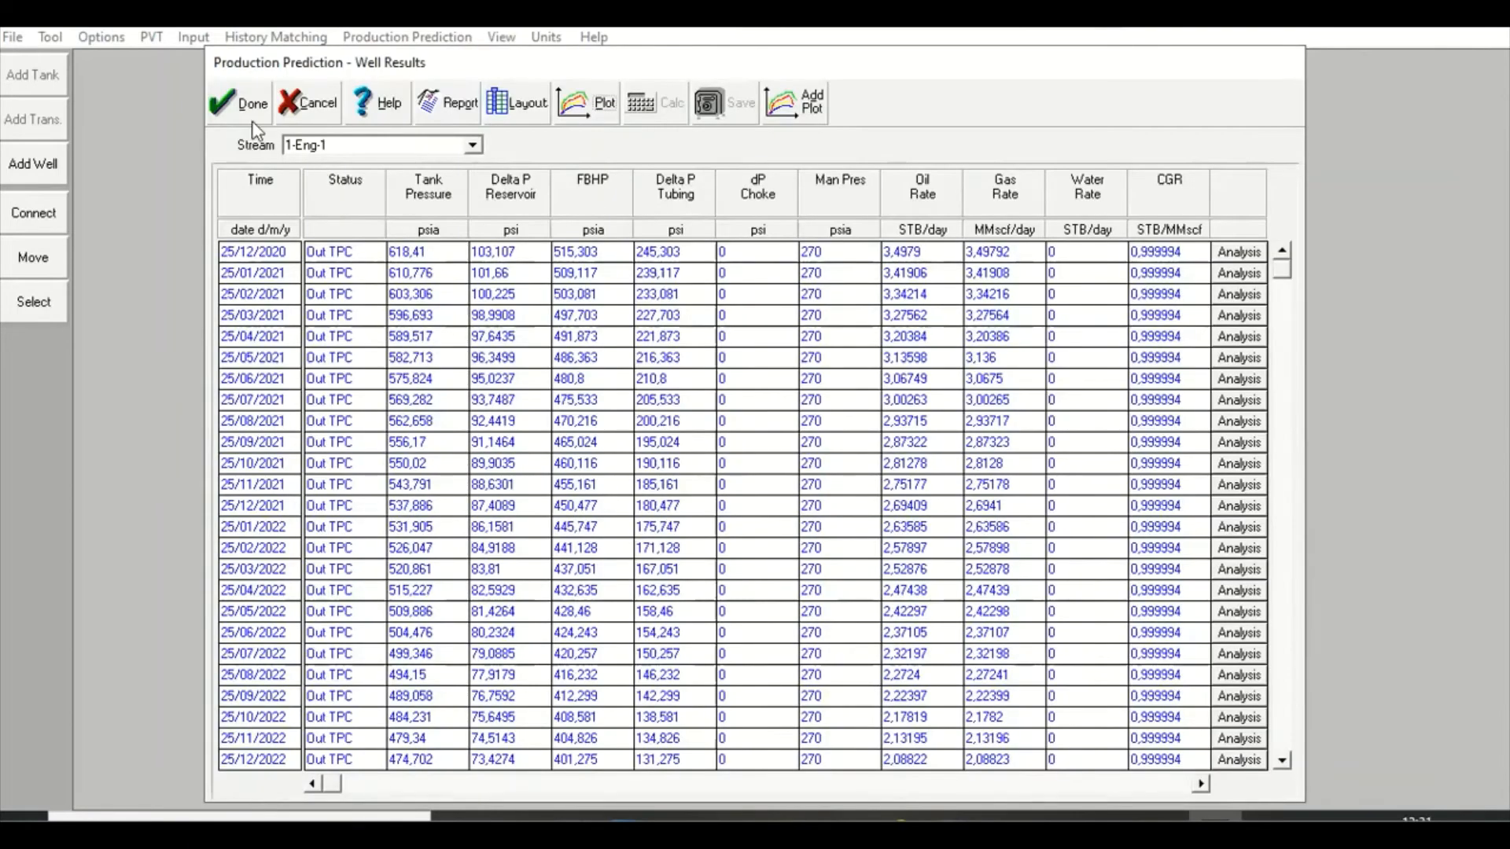
pyautogui.click(228, 108)
pyautogui.click(154, 38)
pyautogui.click(182, 67)
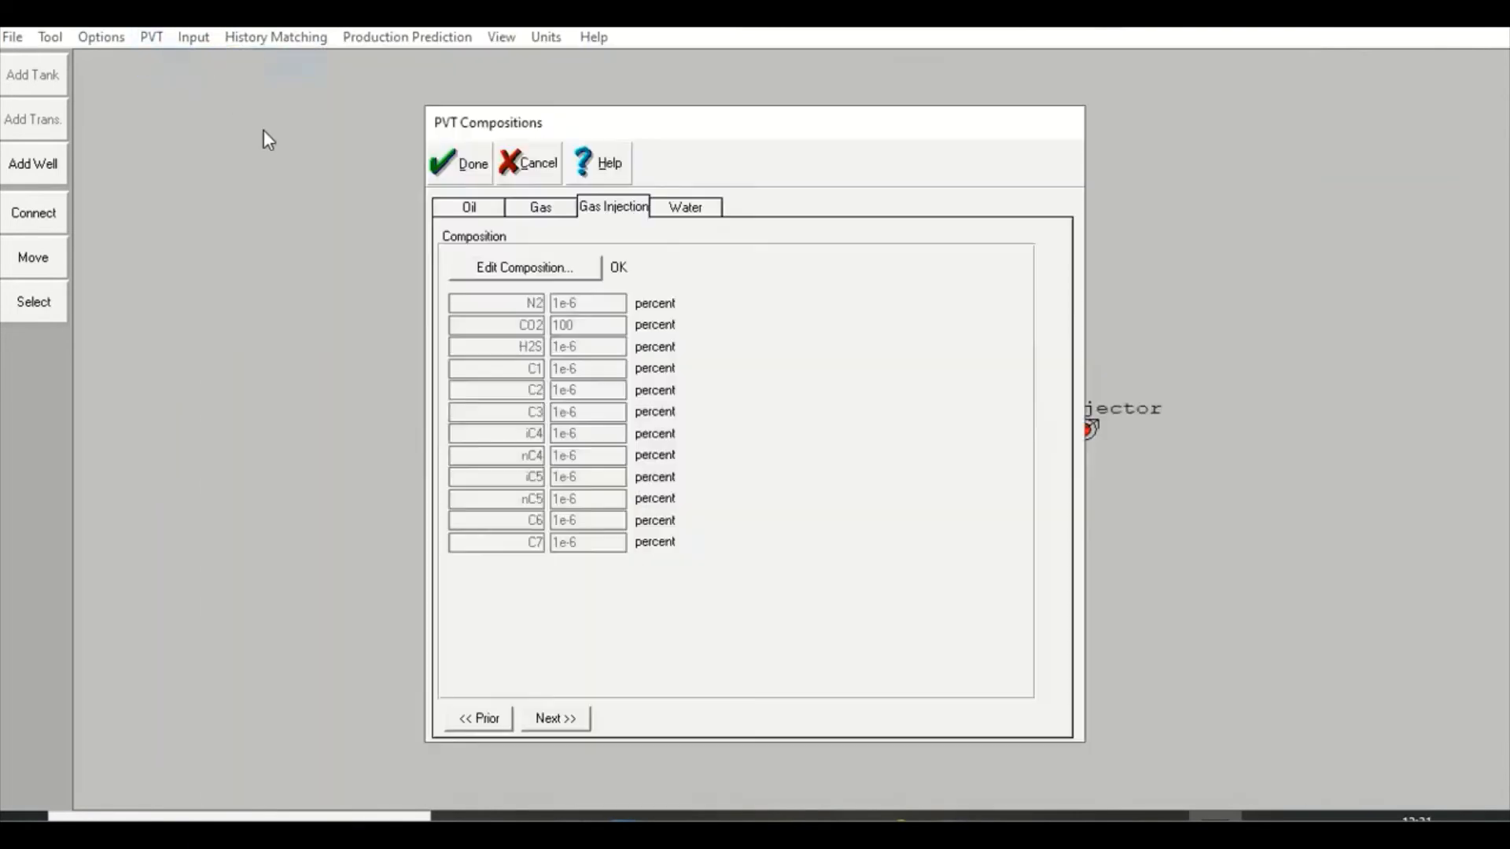
pyautogui.click(528, 211)
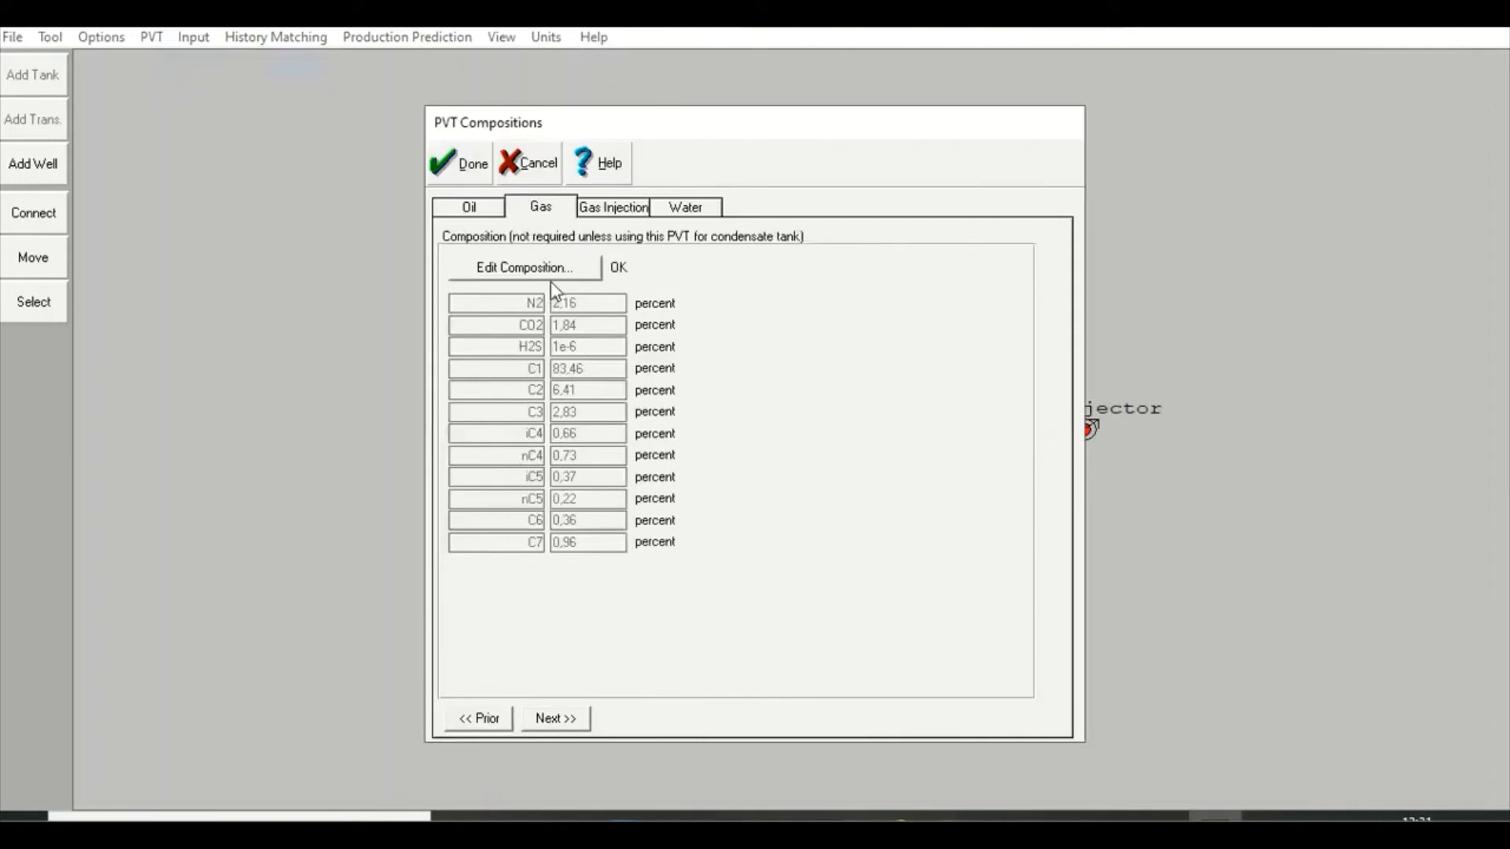
pyautogui.click(549, 272)
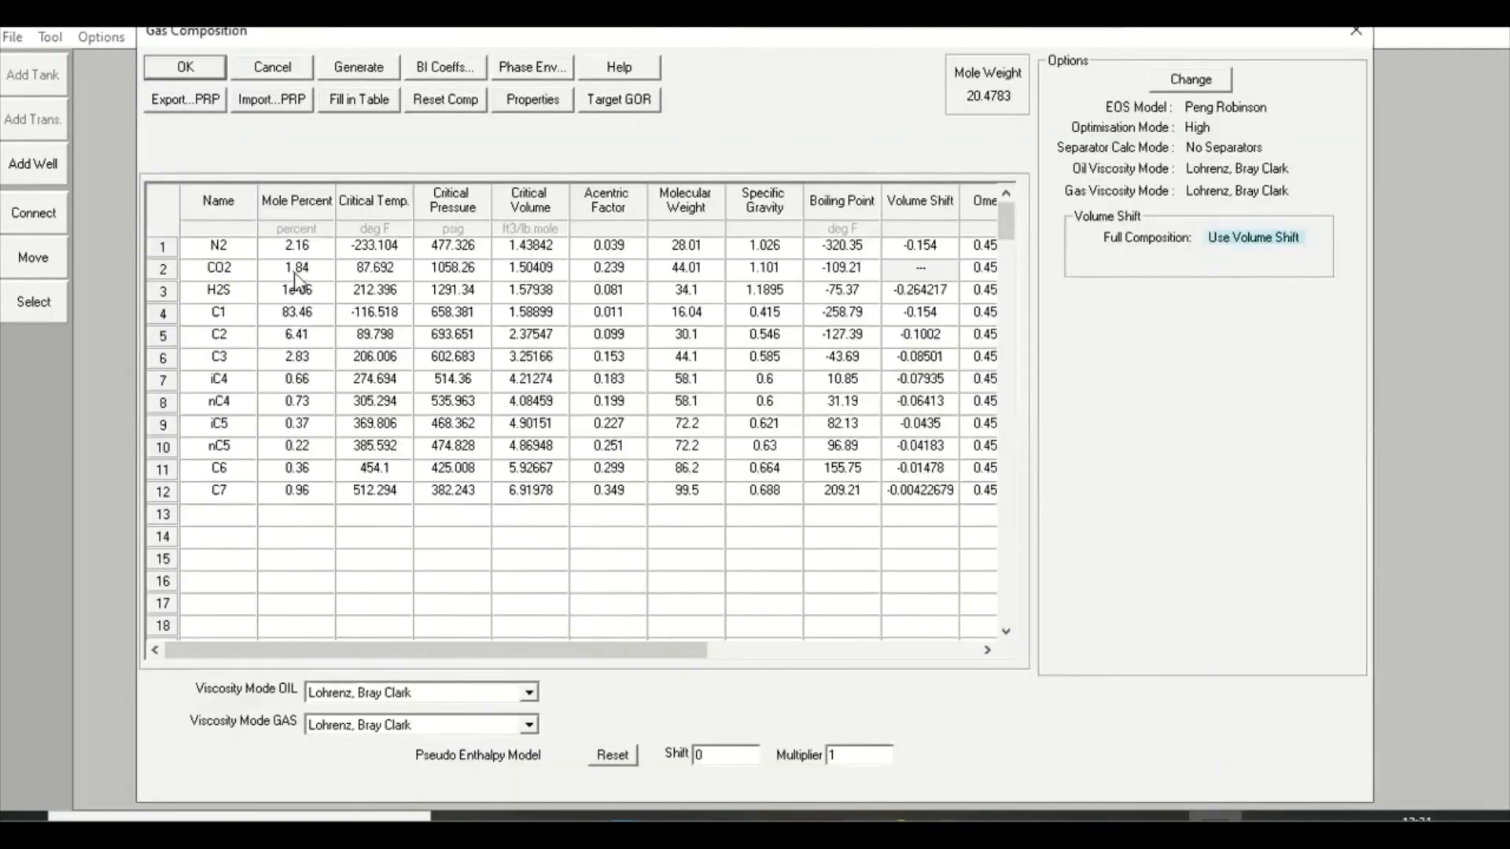
pyautogui.click(185, 69)
pyautogui.click(458, 162)
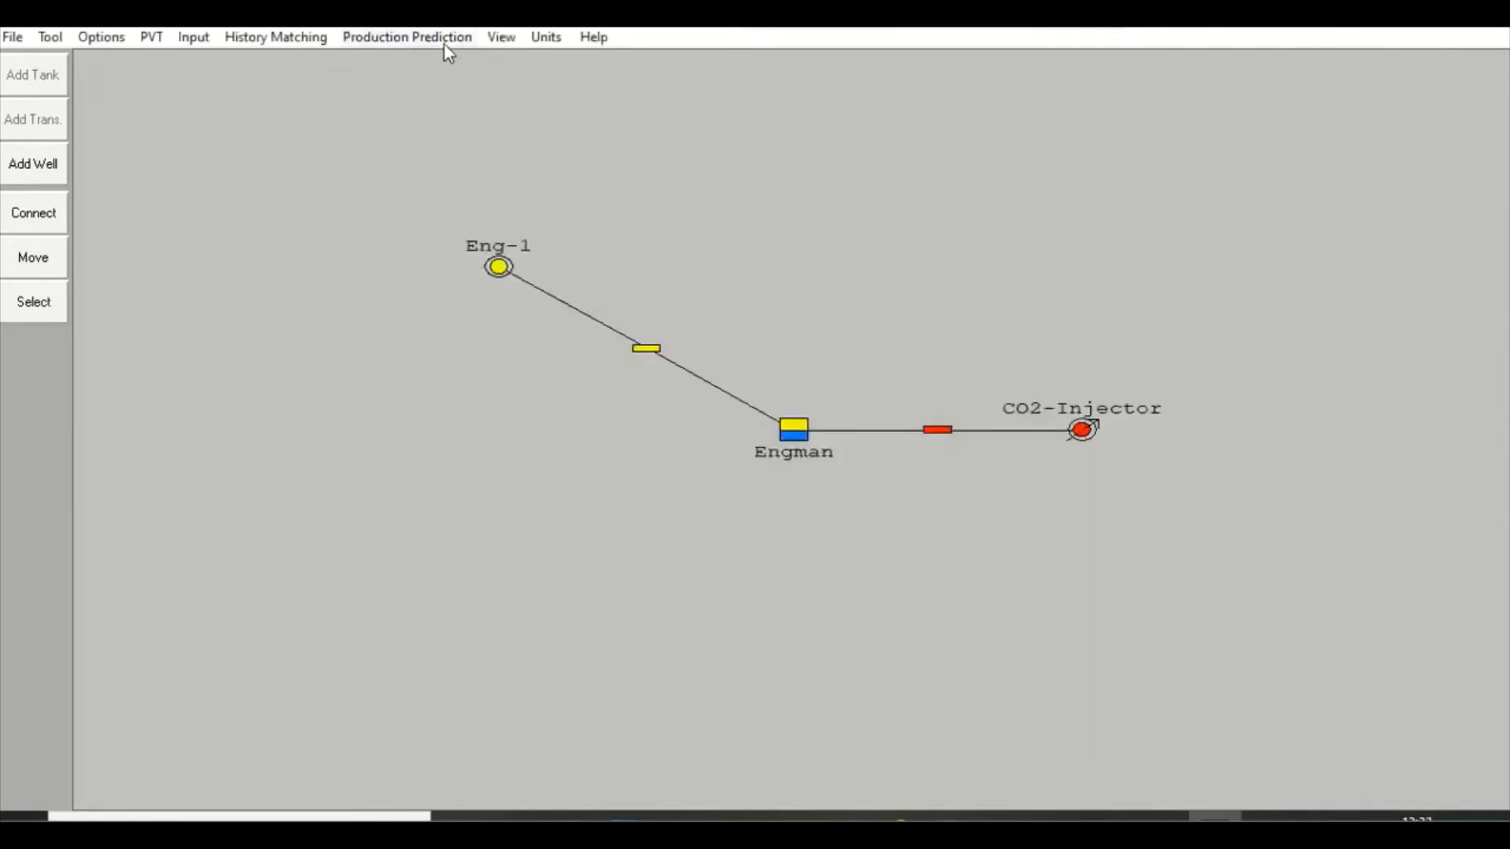
# - Reopen the well results plot and add the Gas Rate of well 1-Eng-1 alongside its CO2 curve
pyautogui.click(465, 42)
pyautogui.click(477, 305)
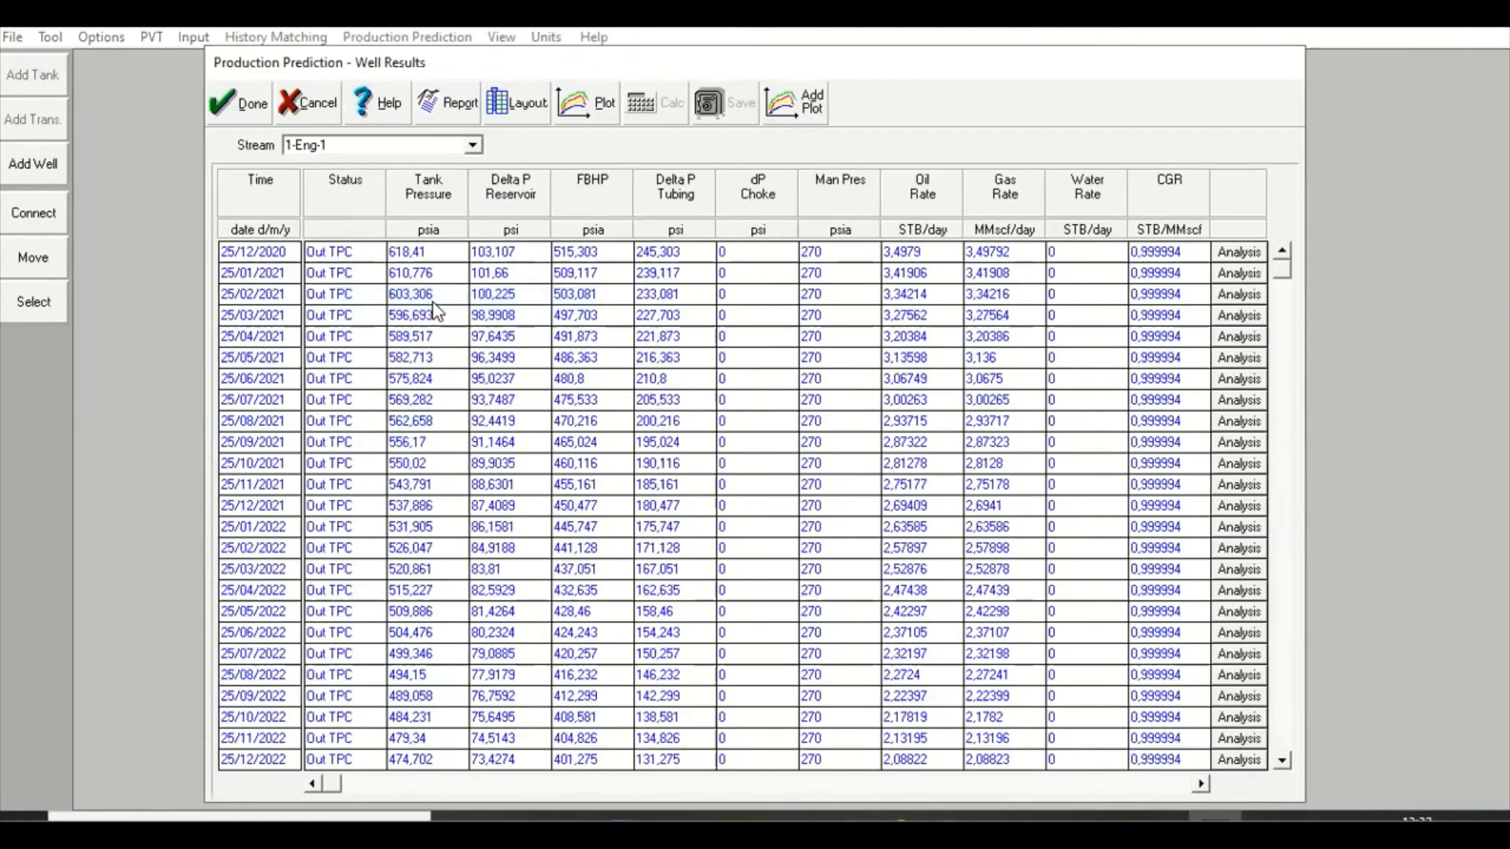
pyautogui.click(584, 98)
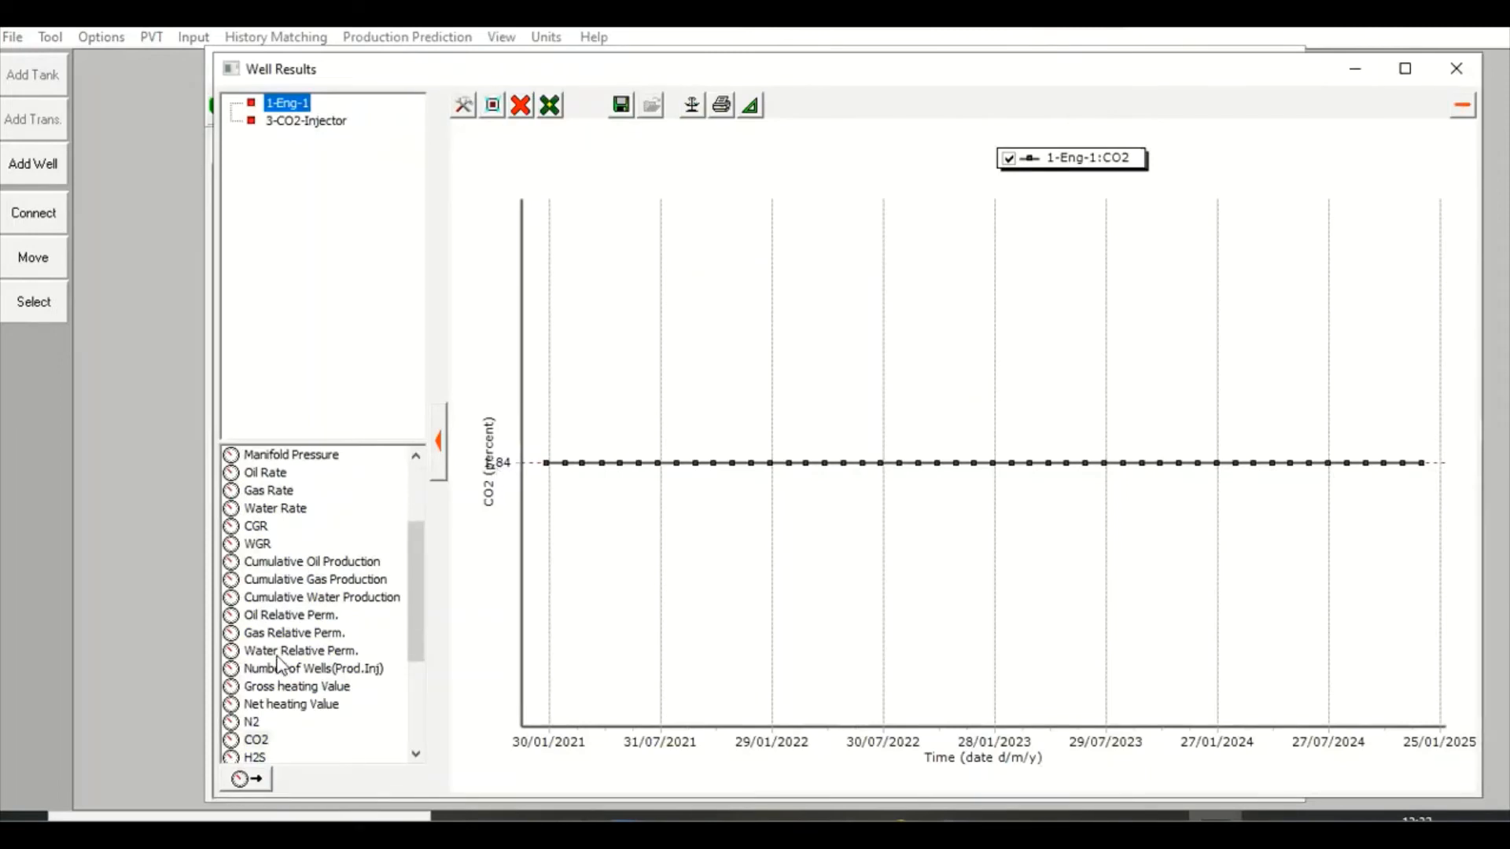
pyautogui.scroll(-3, 281, 664)
pyautogui.scroll(5, 279, 500)
pyautogui.scroll(1, 336, 471)
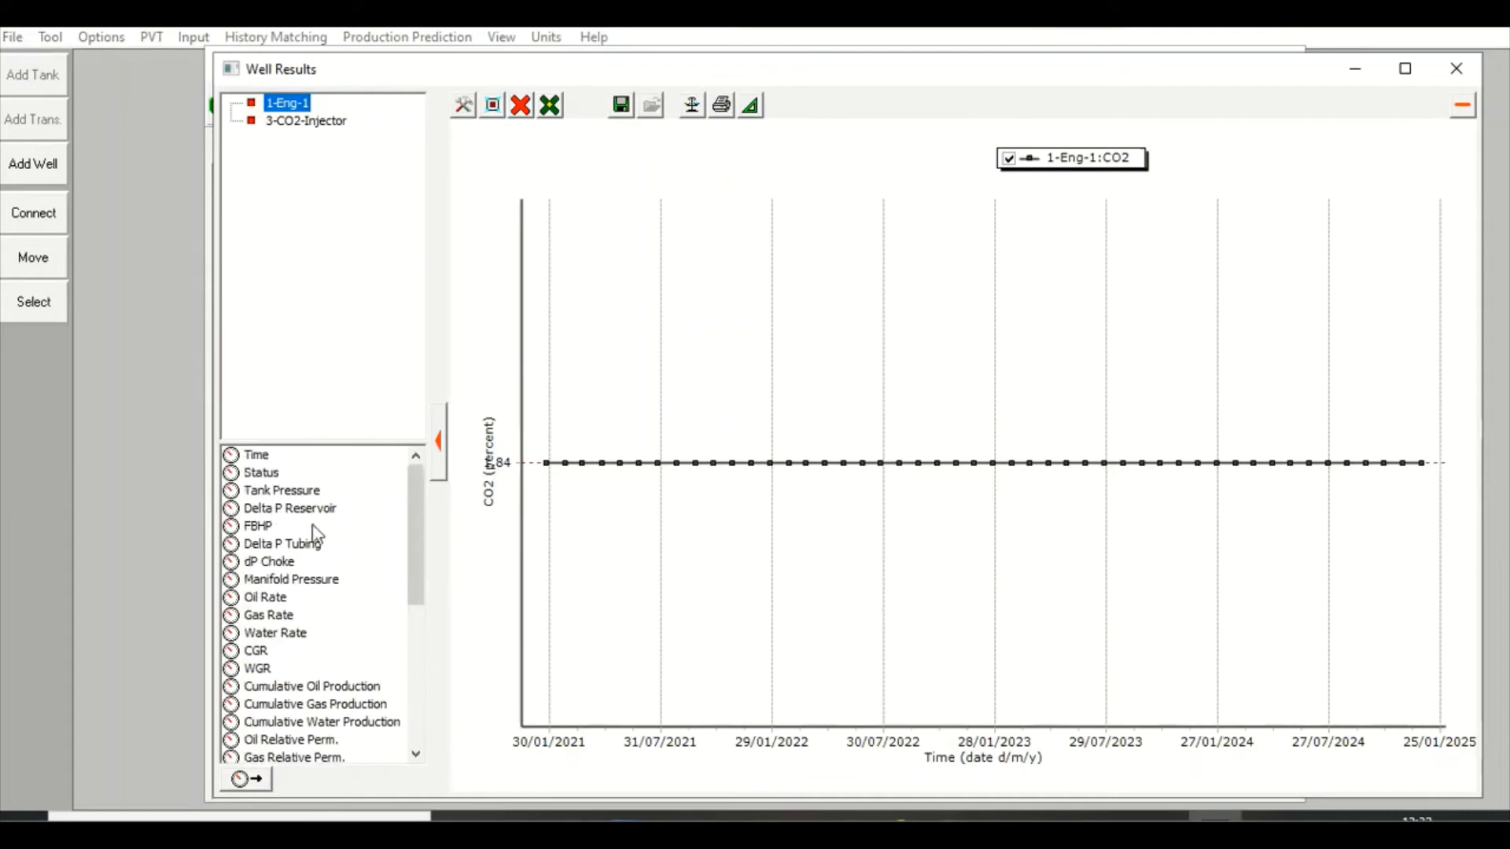
pyautogui.click(269, 619)
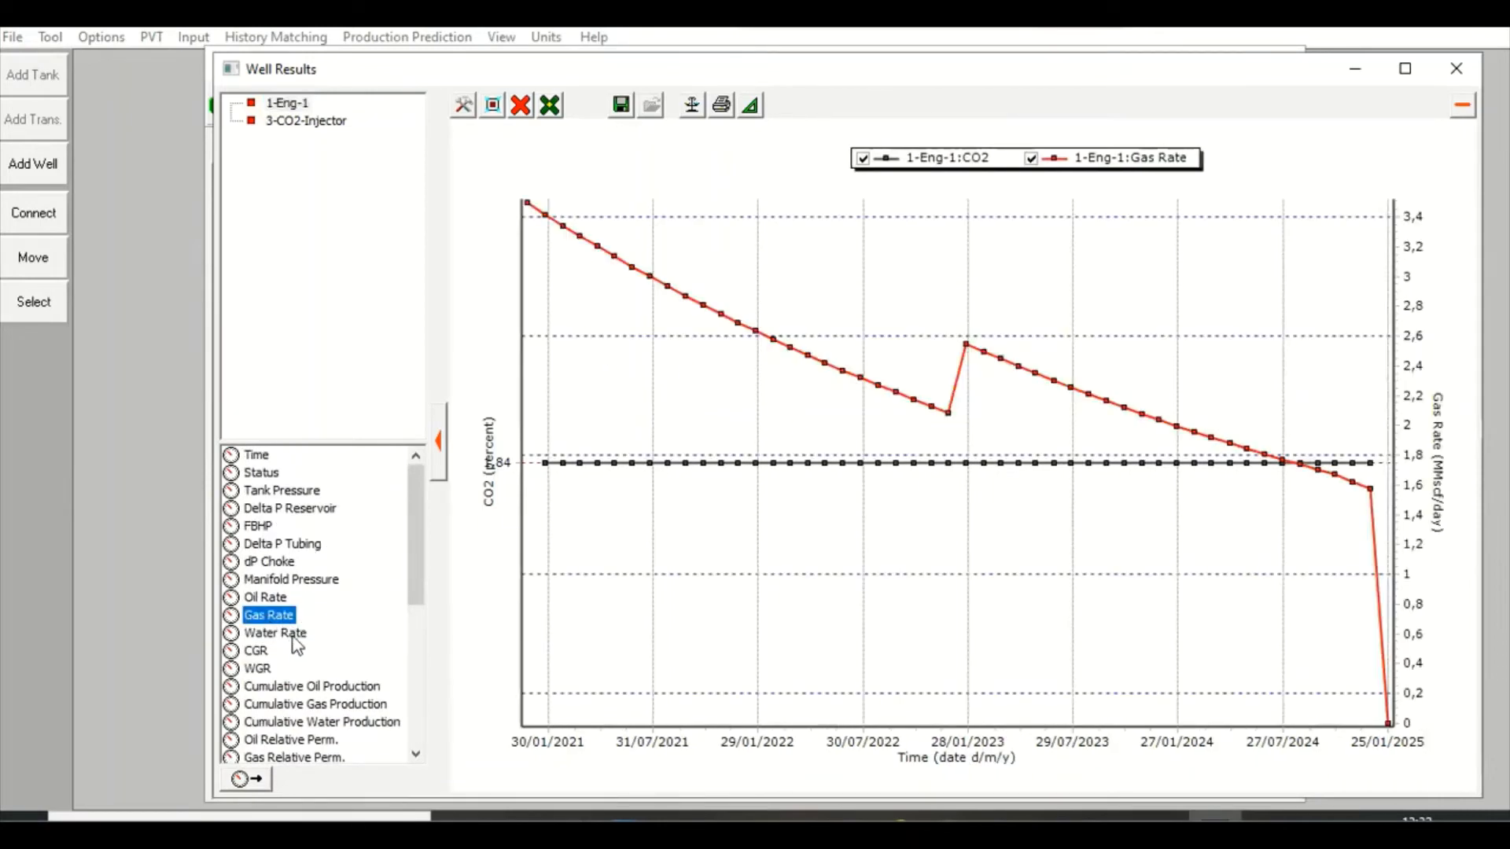
# - Replace the plotted CO2 and Gas Rate curves with CGR and WGR for well 1-Eng-1
pyautogui.click(263, 653)
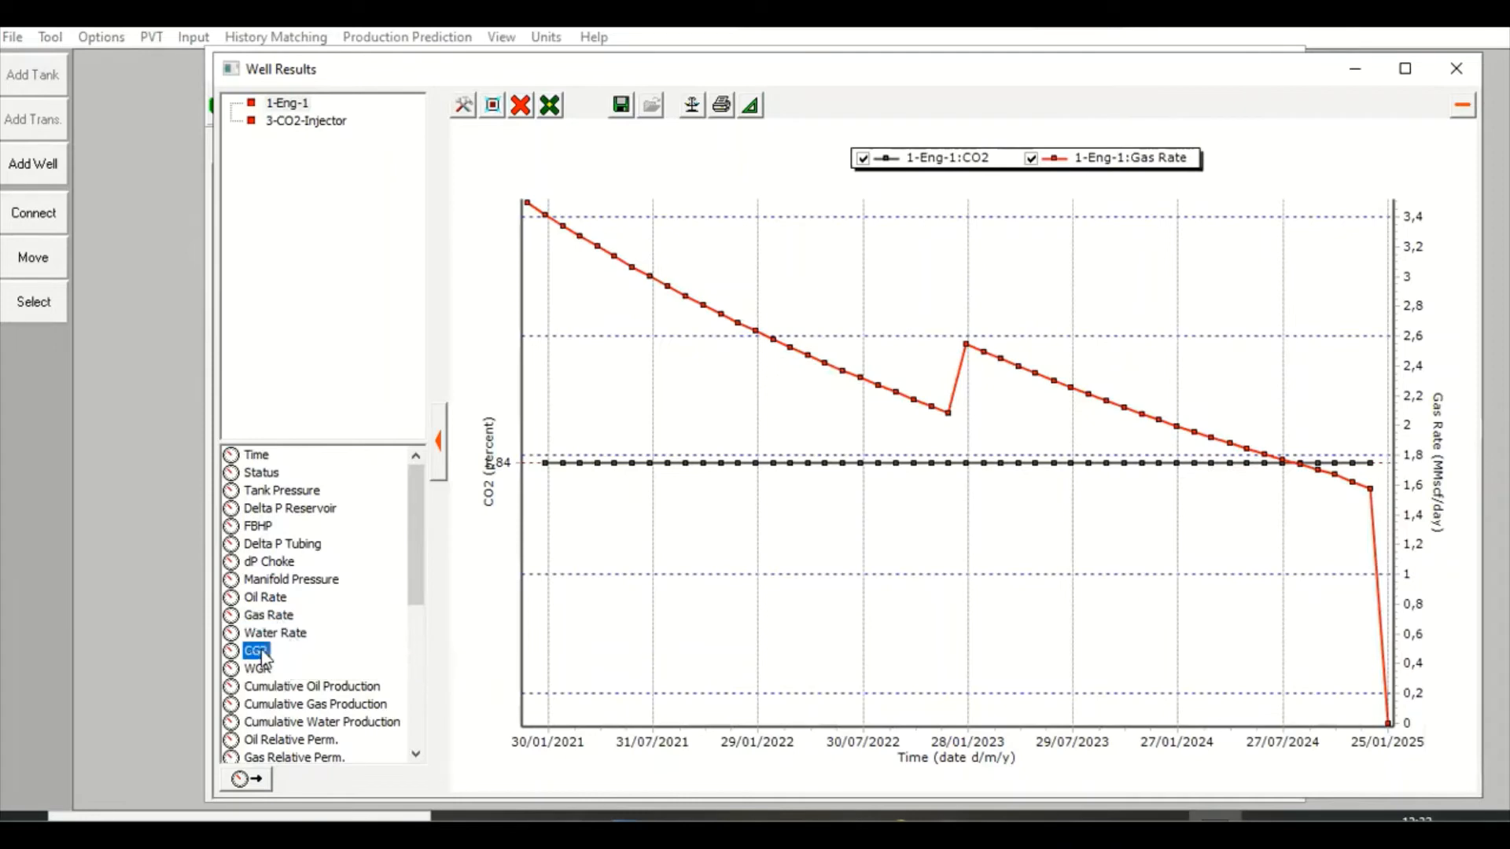
pyautogui.click(523, 107)
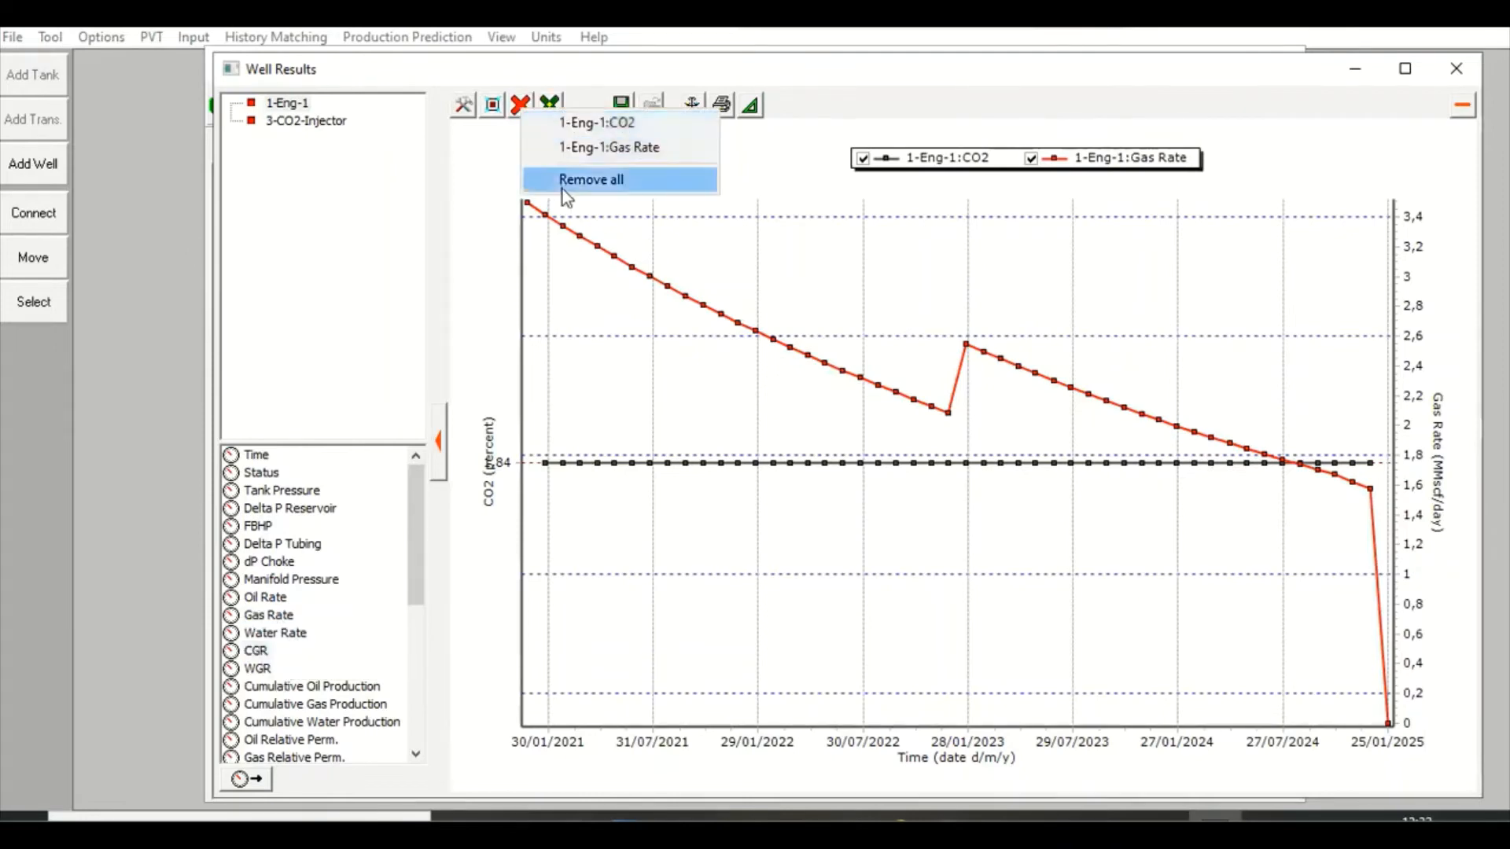
pyautogui.click(692, 178)
pyautogui.click(263, 658)
pyautogui.doubleClick(262, 657)
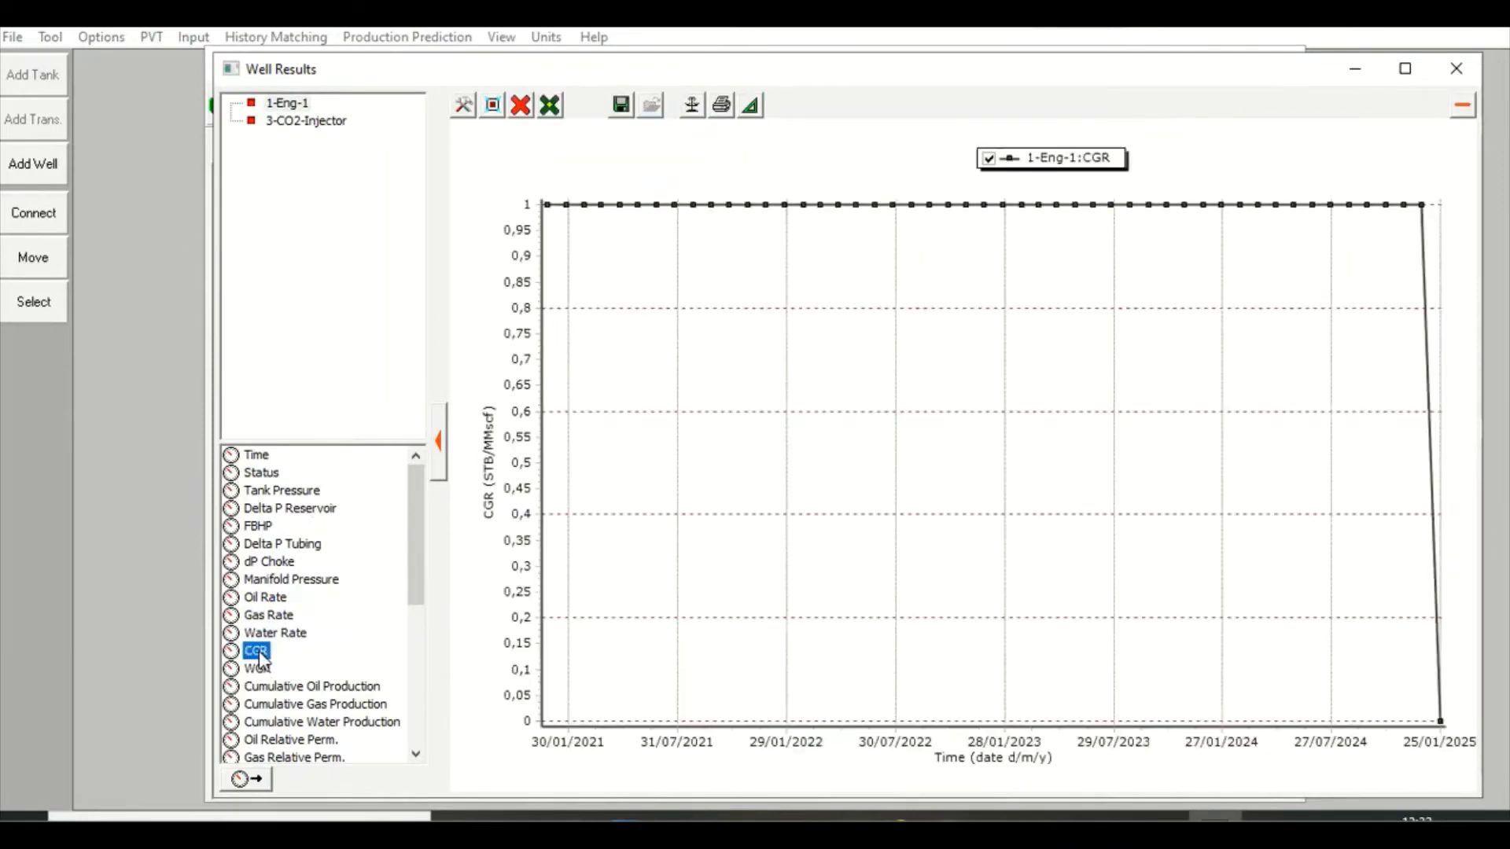
pyautogui.doubleClick(261, 669)
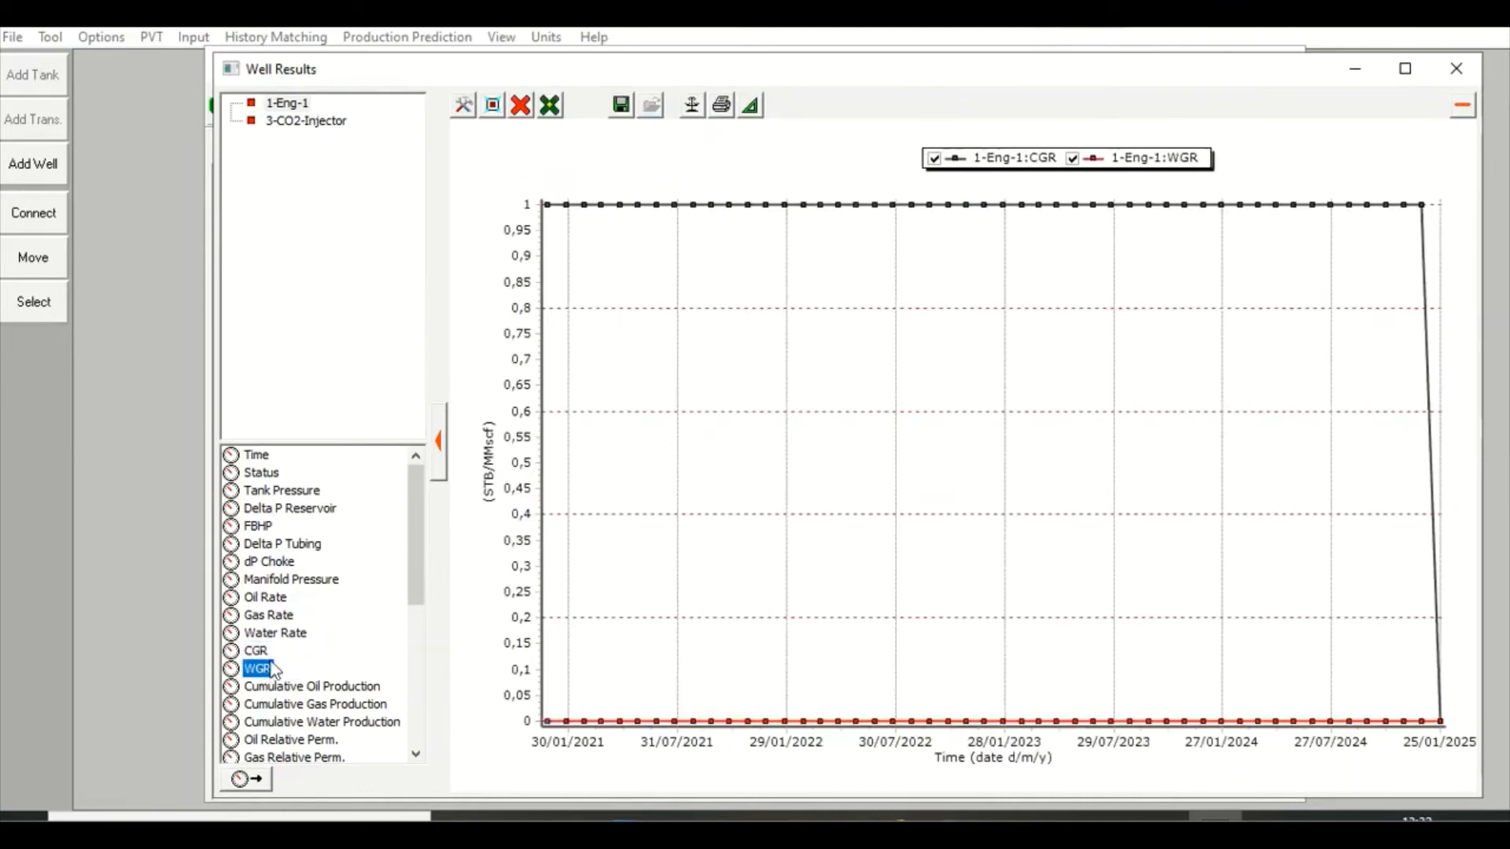
# - Clear the 1-Eng-1 curves and plot Tank Pressure and FBHP for the 3-CO2-Injector well
pyautogui.scroll(-4, 372, 634)
pyautogui.scroll(4, 375, 634)
pyautogui.click(521, 106)
pyautogui.click(579, 180)
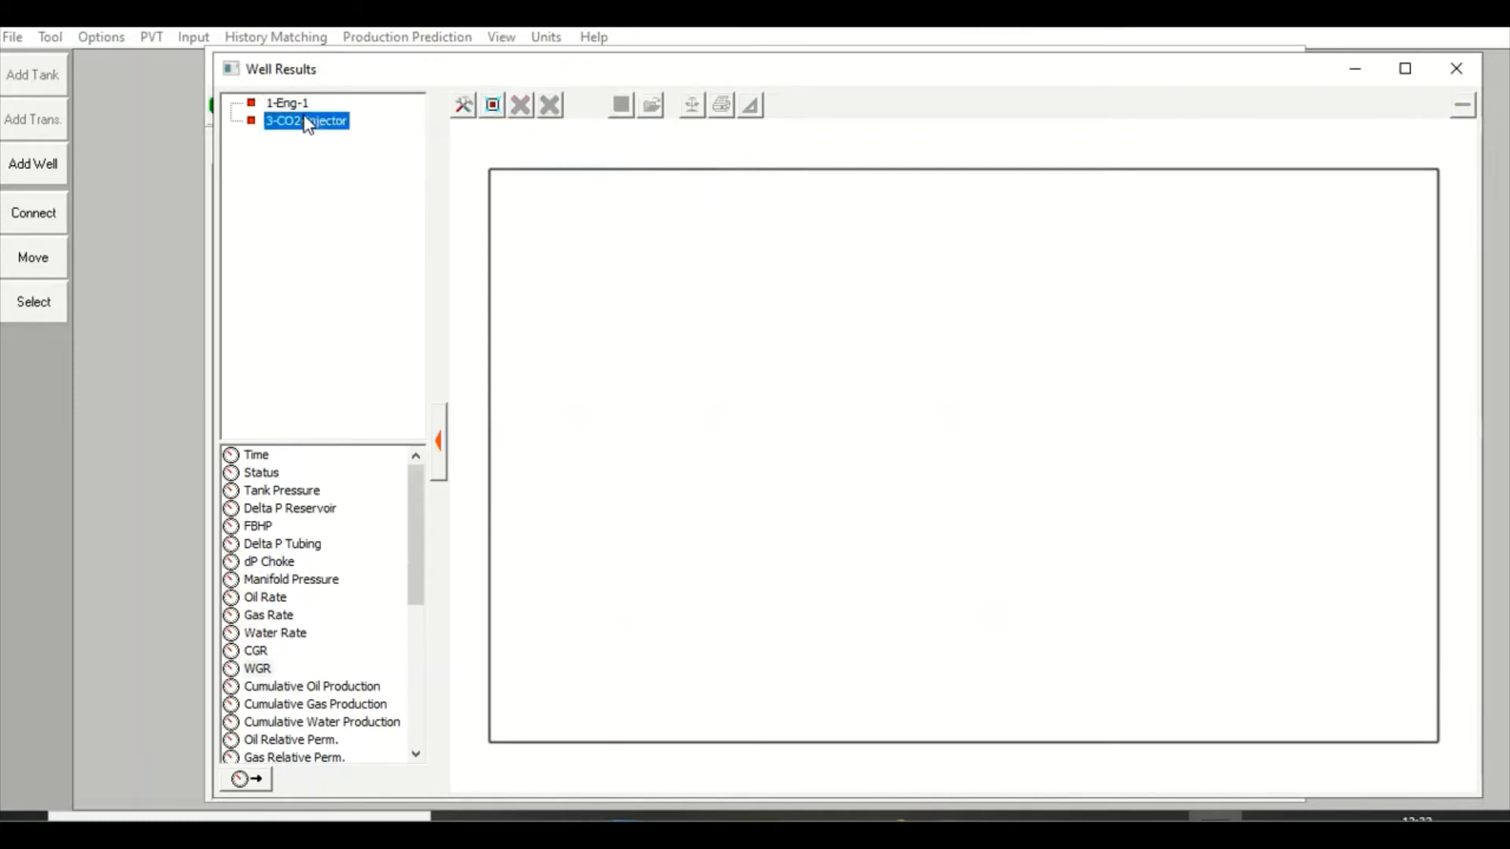
pyautogui.doubleClick(283, 492)
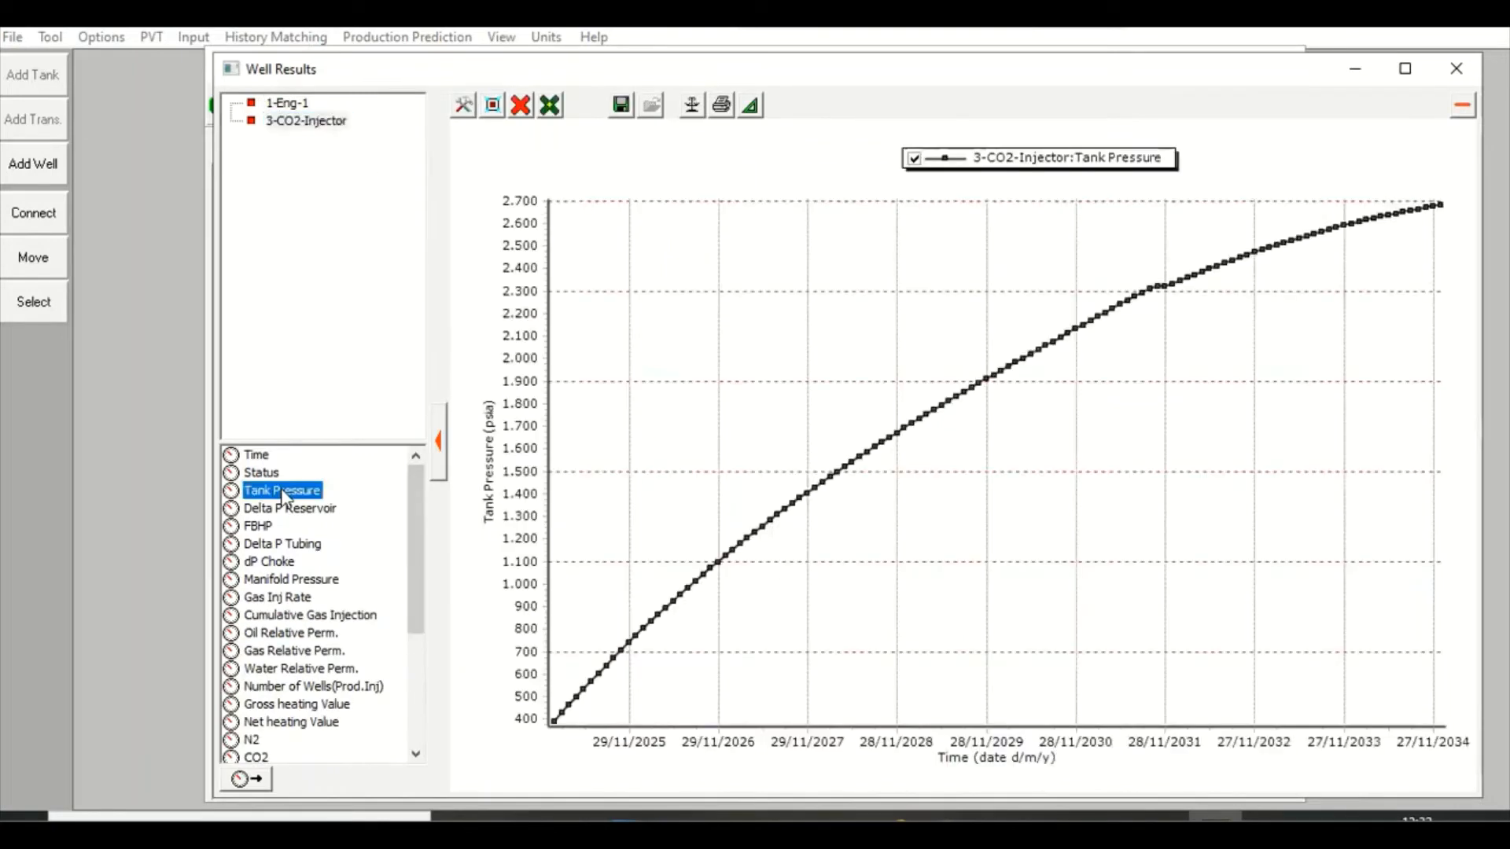
pyautogui.doubleClick(265, 531)
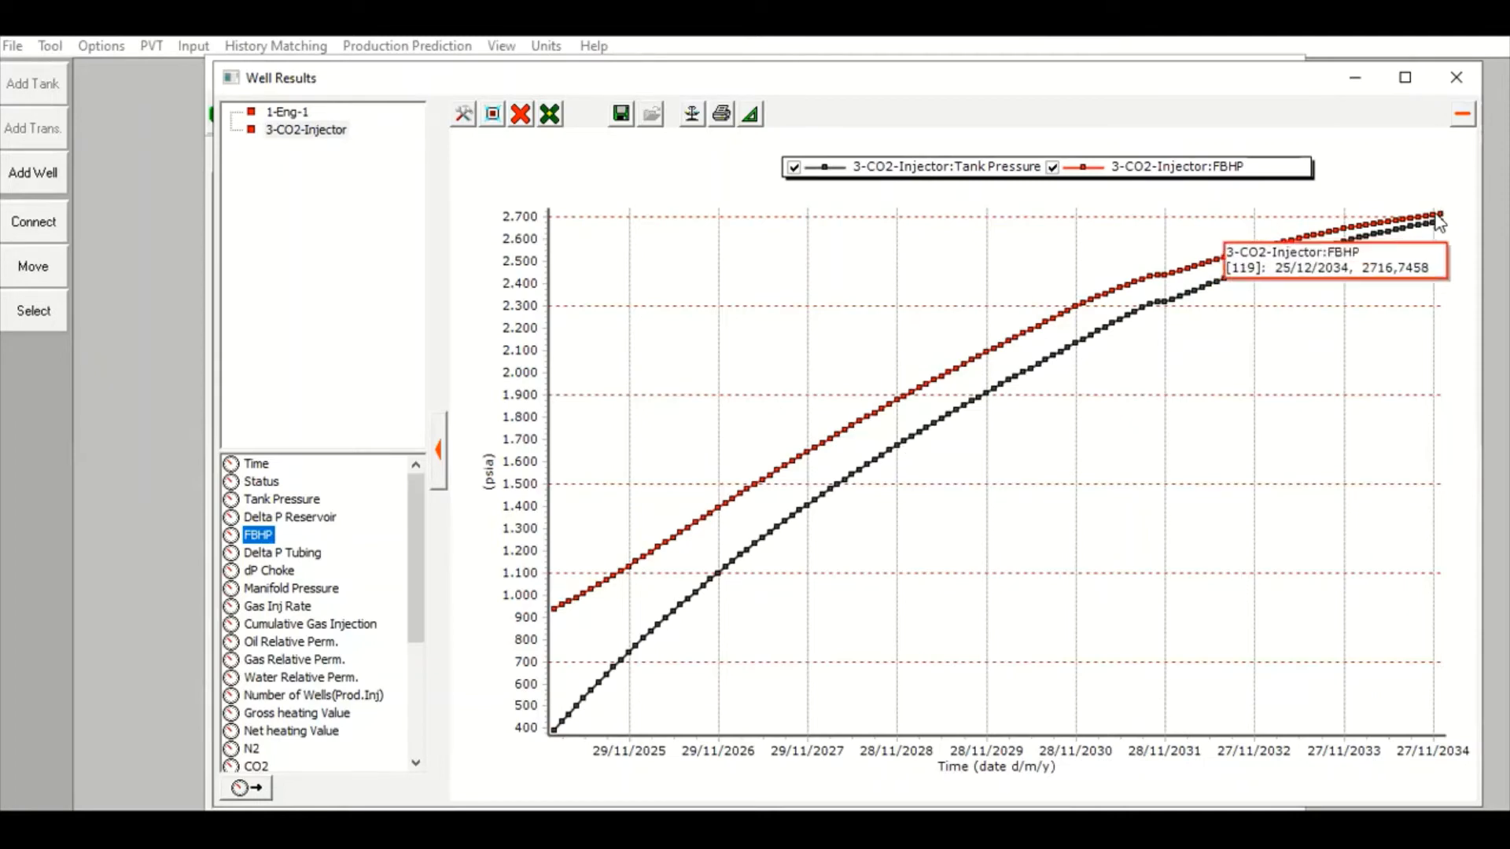
# - Replace the plotted Tank Pressure and FBHP curves with the CO2 percentage for the 3-CO2-Injector well
pyautogui.moveTo(1433, 222)
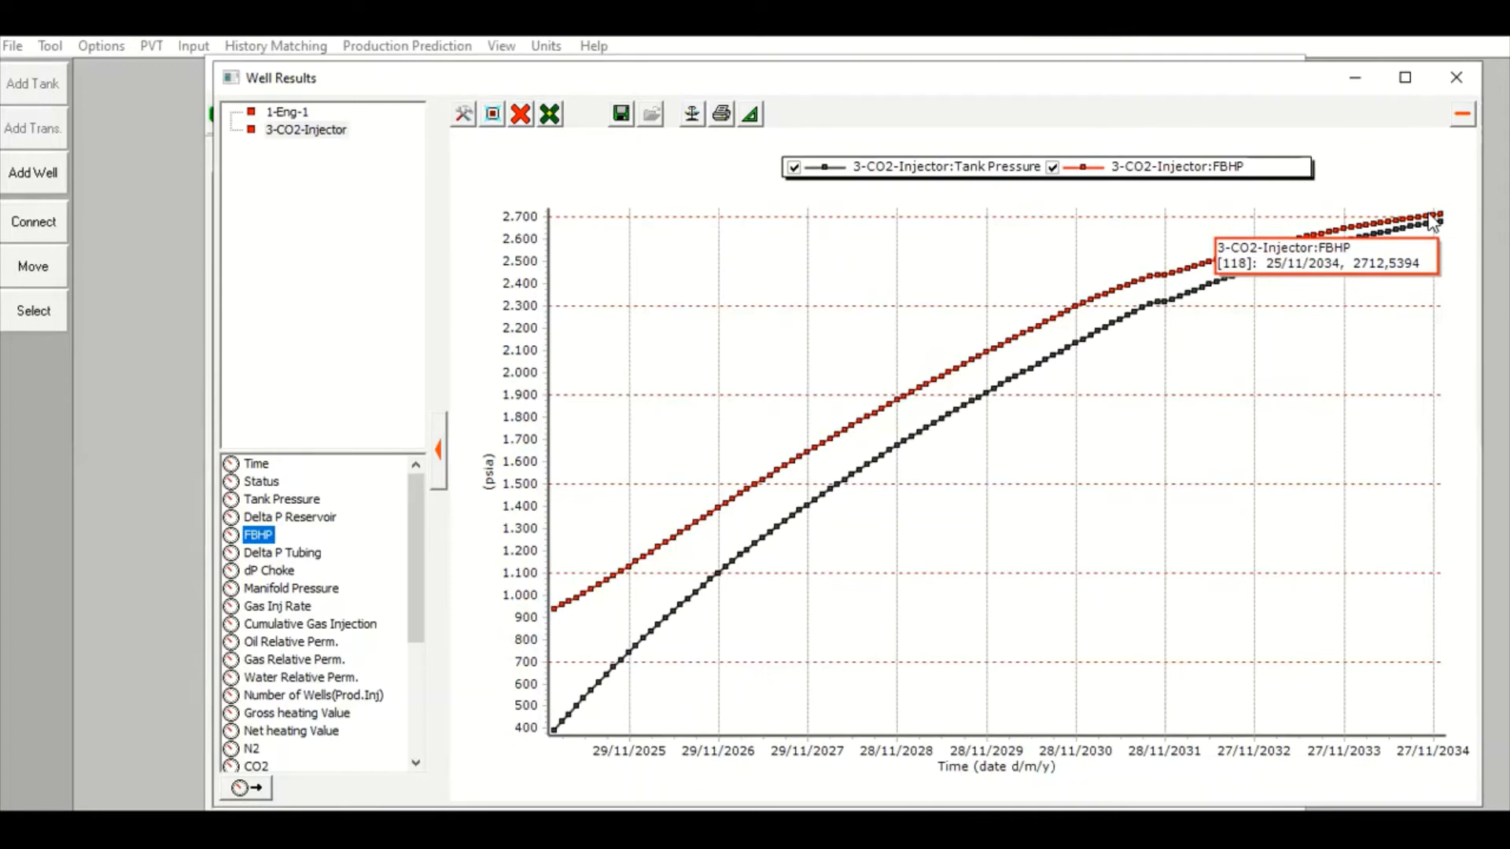
pyautogui.click(521, 114)
pyautogui.click(555, 187)
pyautogui.doubleClick(254, 768)
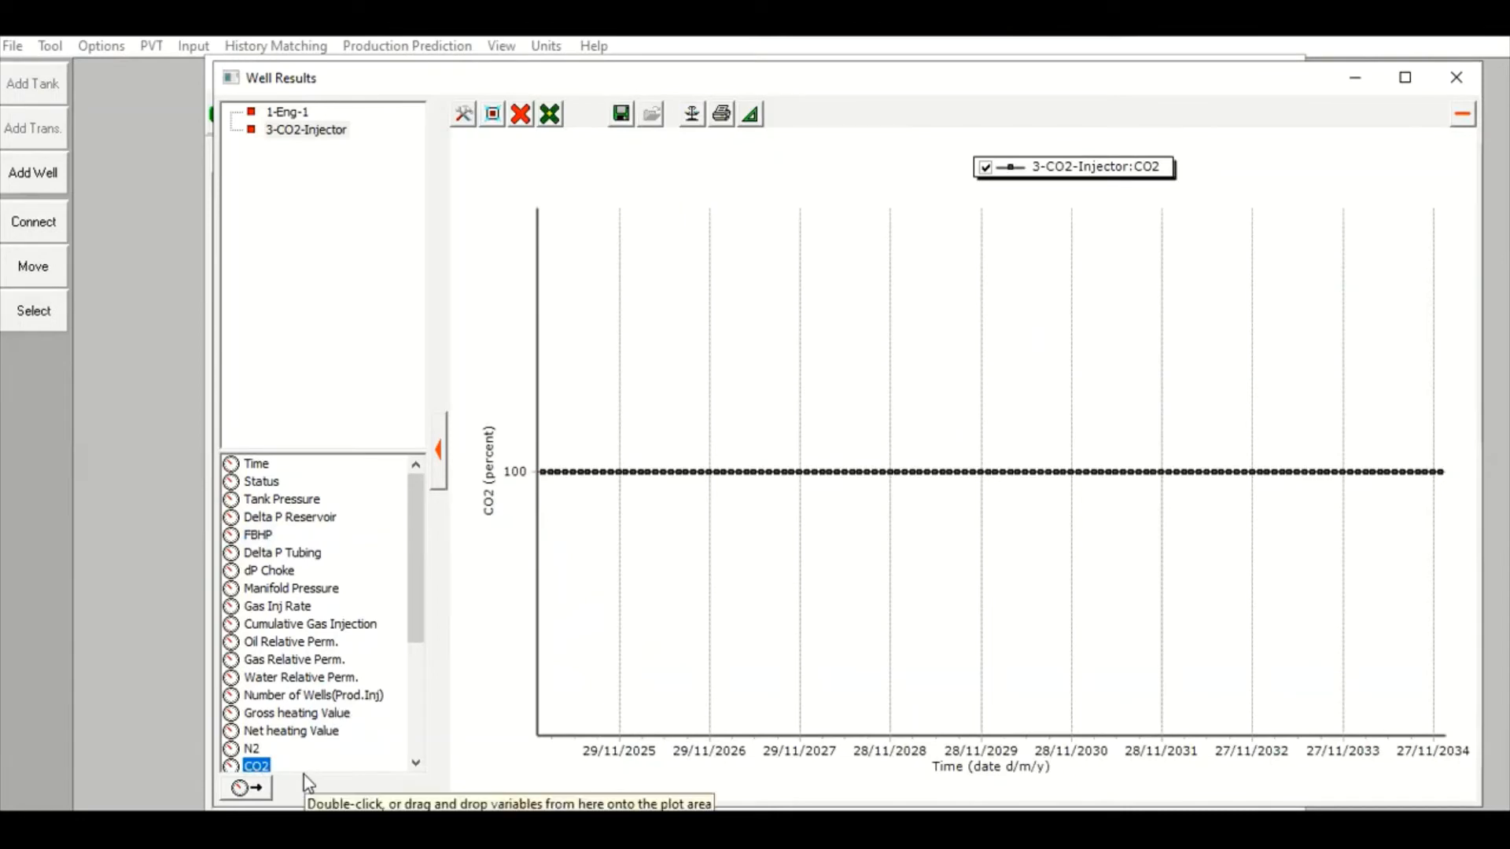
pyautogui.moveTo(556, 481)
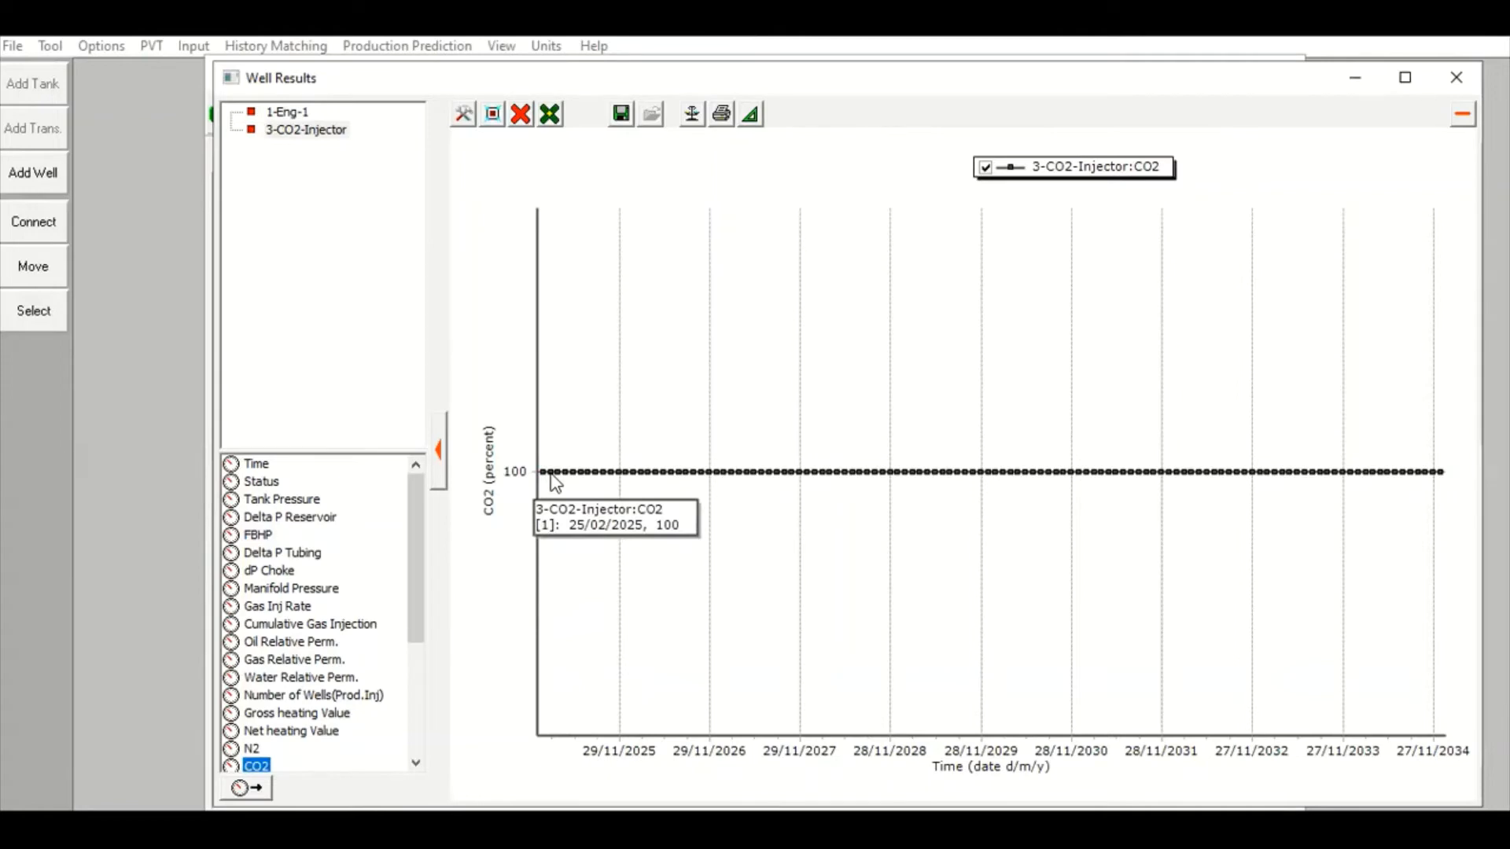
# - Replace the injector's CO2 curve with Tank Pressure, FBHP, Manifold Pressure and Gas Inj Rate, and inspect the injection rate over time
pyautogui.click(520, 124)
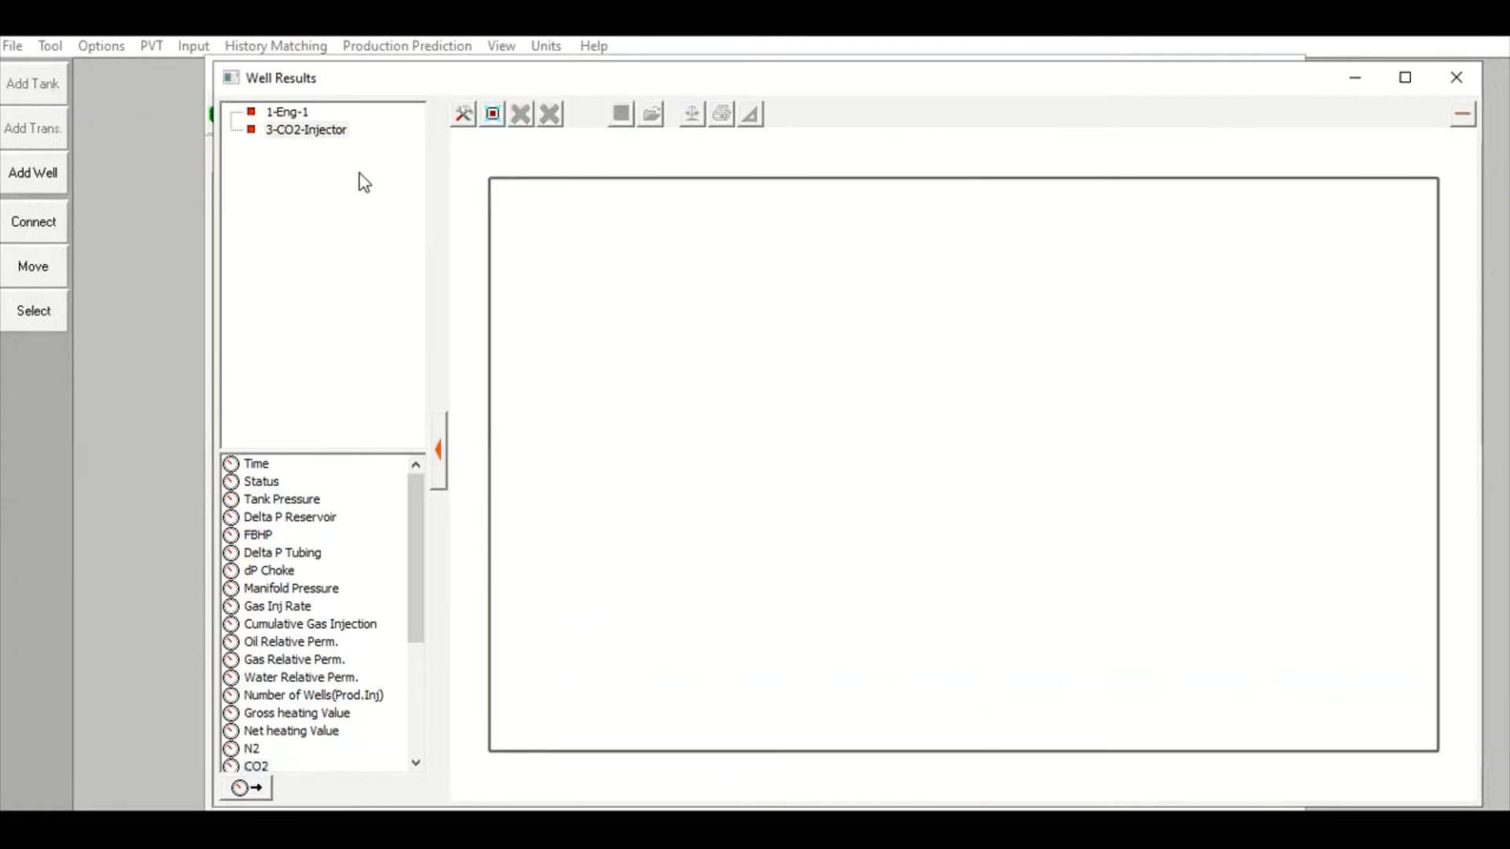
pyautogui.doubleClick(281, 501)
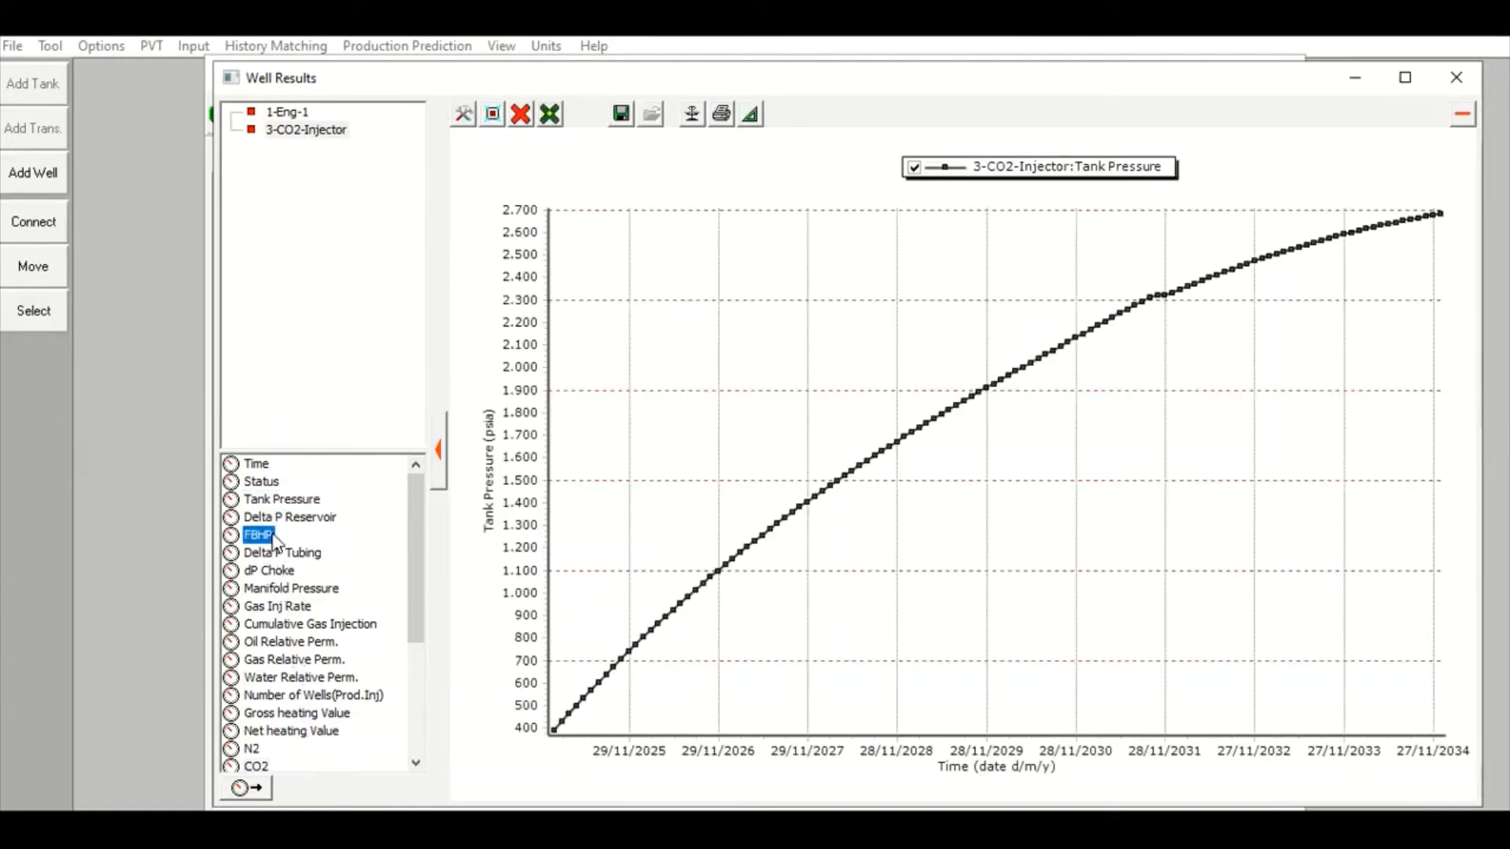
pyautogui.doubleClick(273, 538)
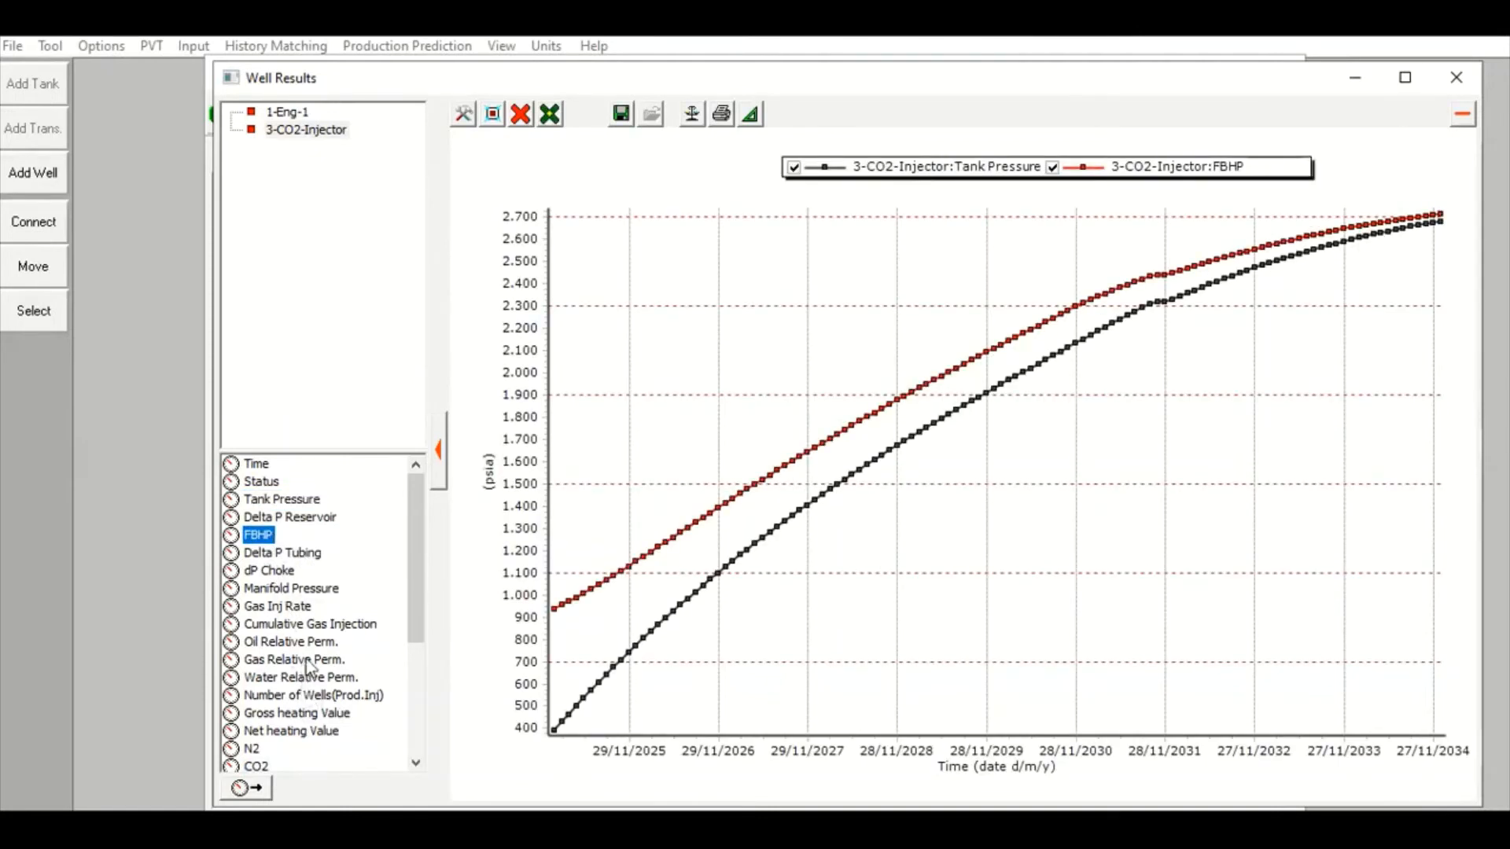
pyautogui.doubleClick(305, 589)
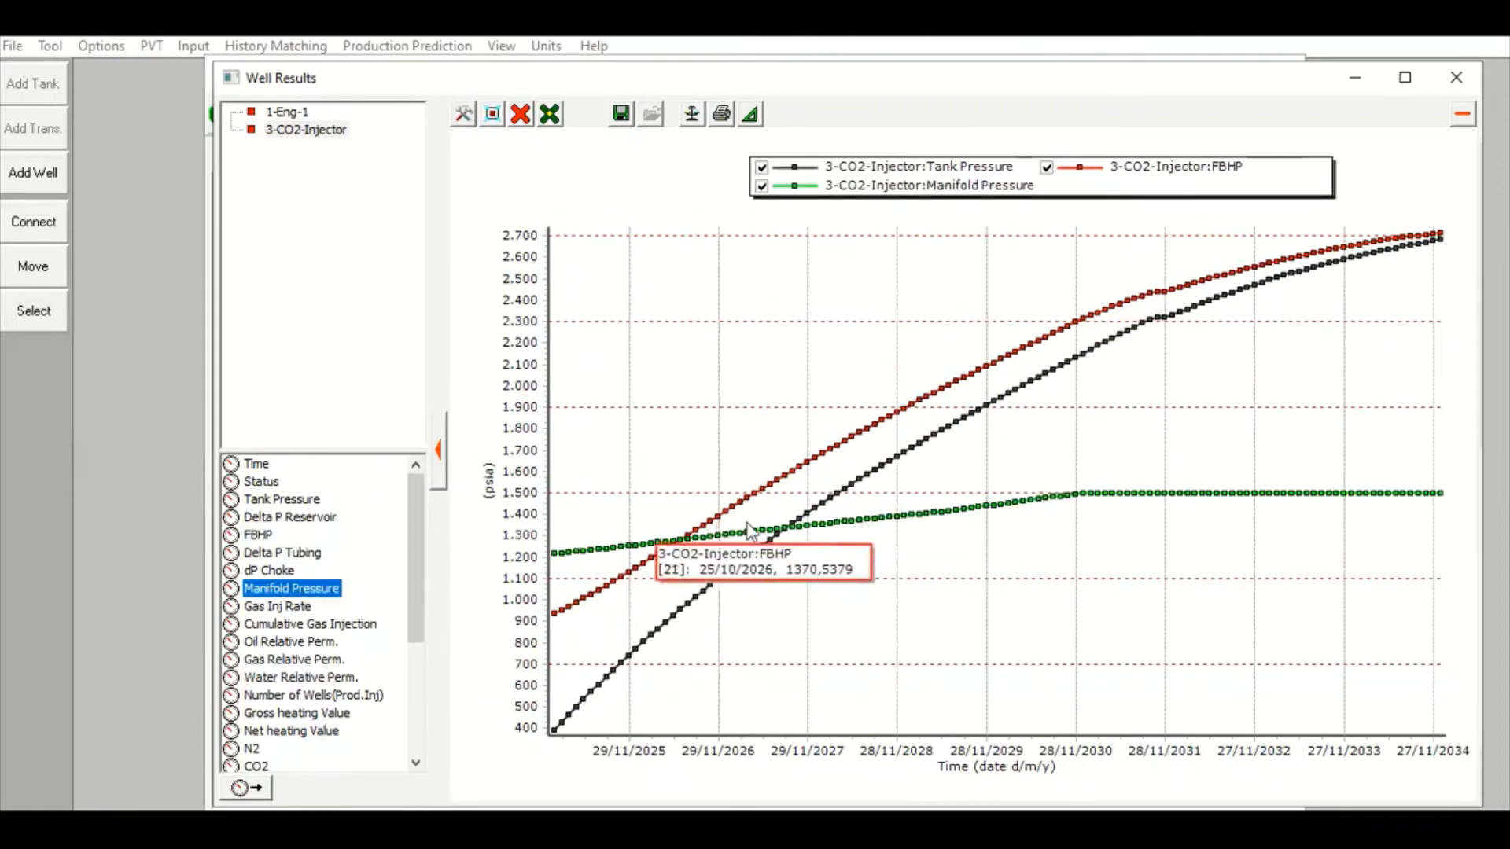
pyautogui.scroll(-2, 296, 590)
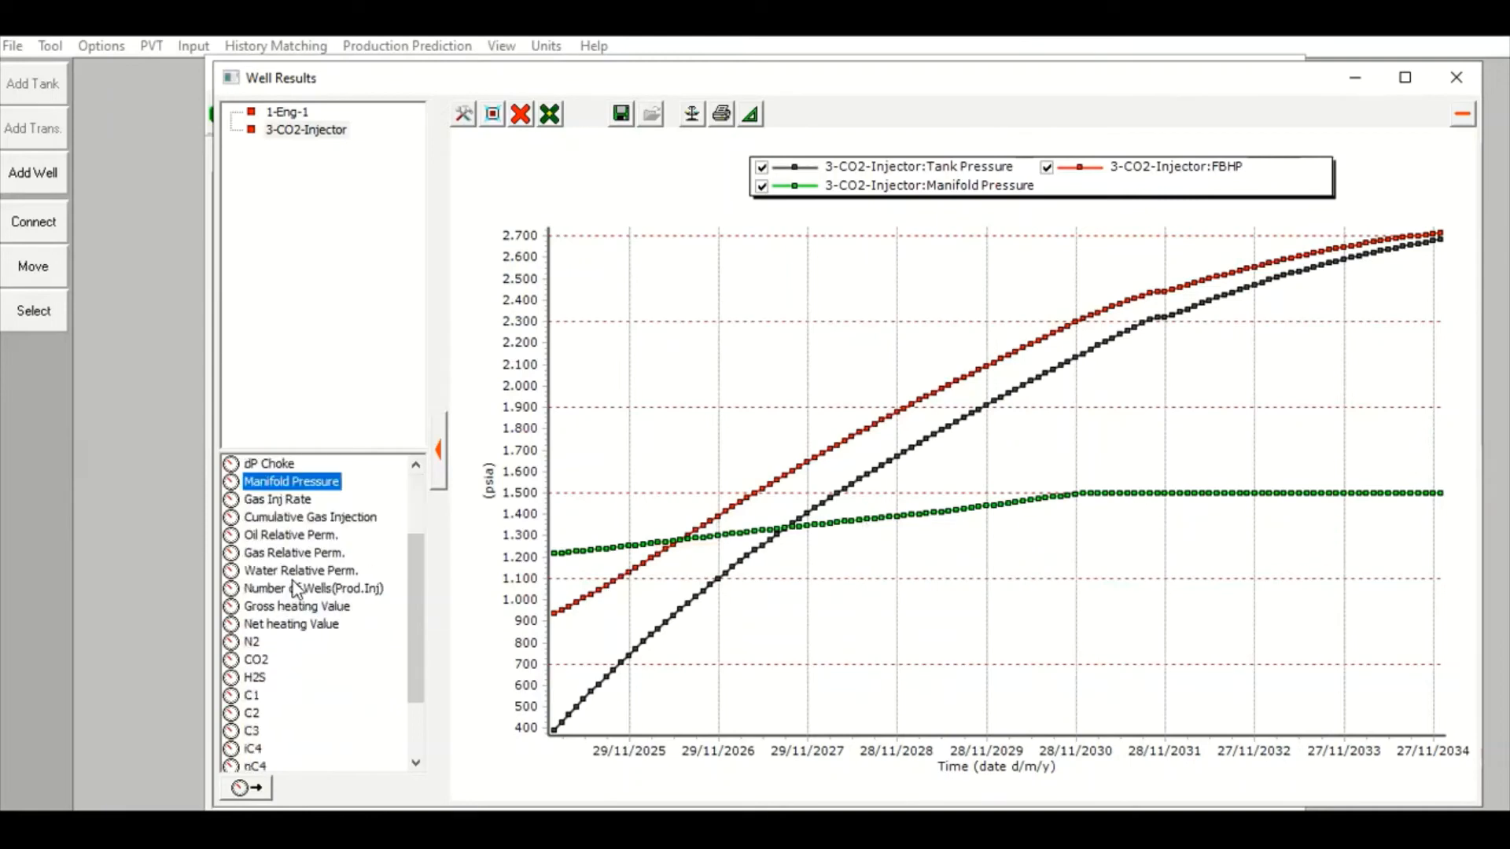
pyautogui.doubleClick(291, 502)
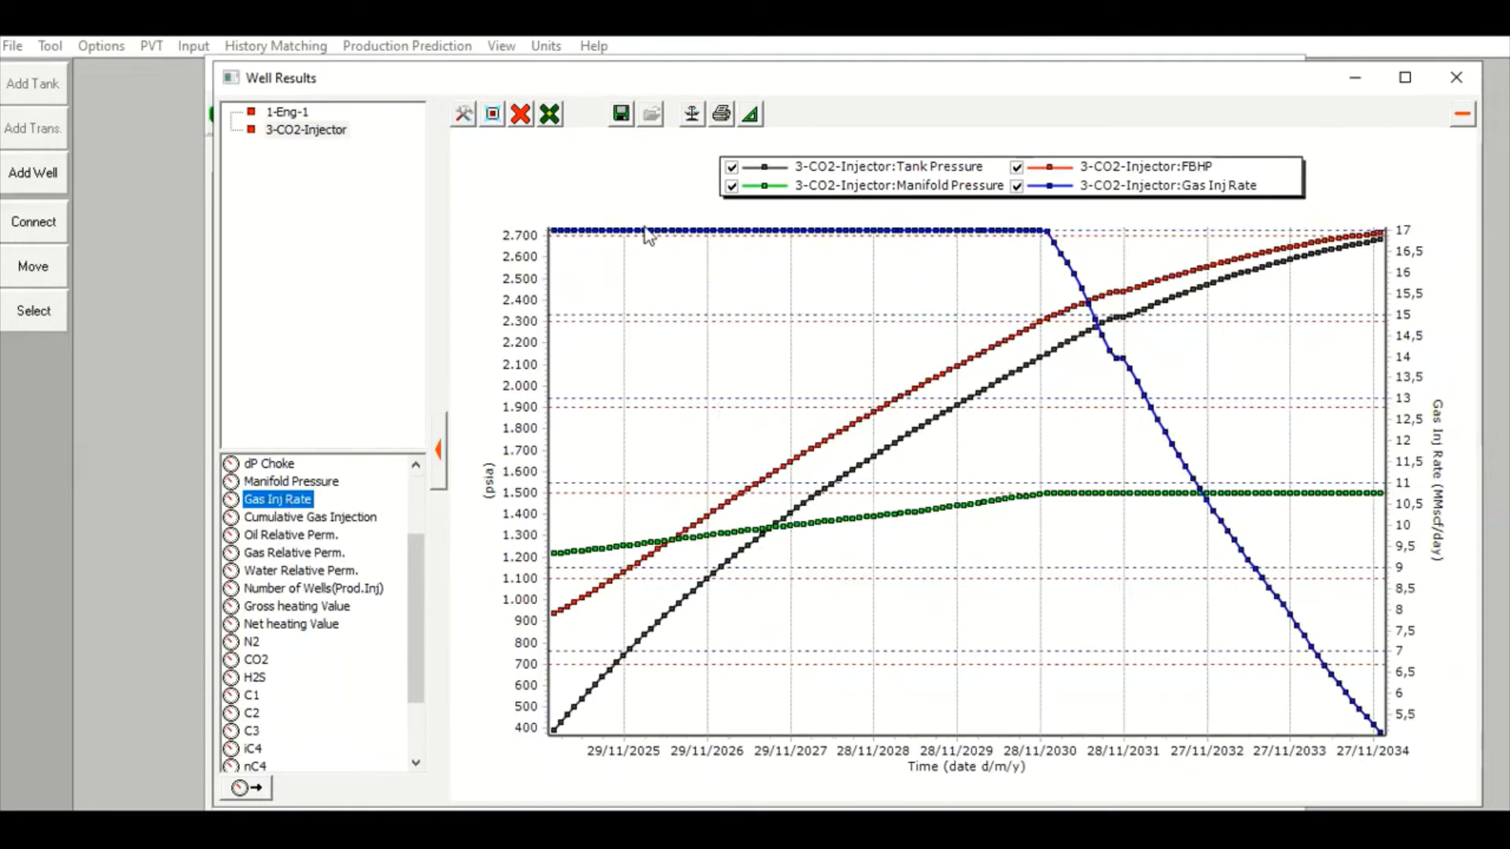
pyautogui.moveTo(1036, 245)
pyautogui.moveTo(1137, 306)
# - Clear all curves, plot Cumulative Gas Injection for 3-CO2-Injector, and close the prediction results to return to the tank model
pyautogui.click(548, 116)
pyautogui.click(591, 237)
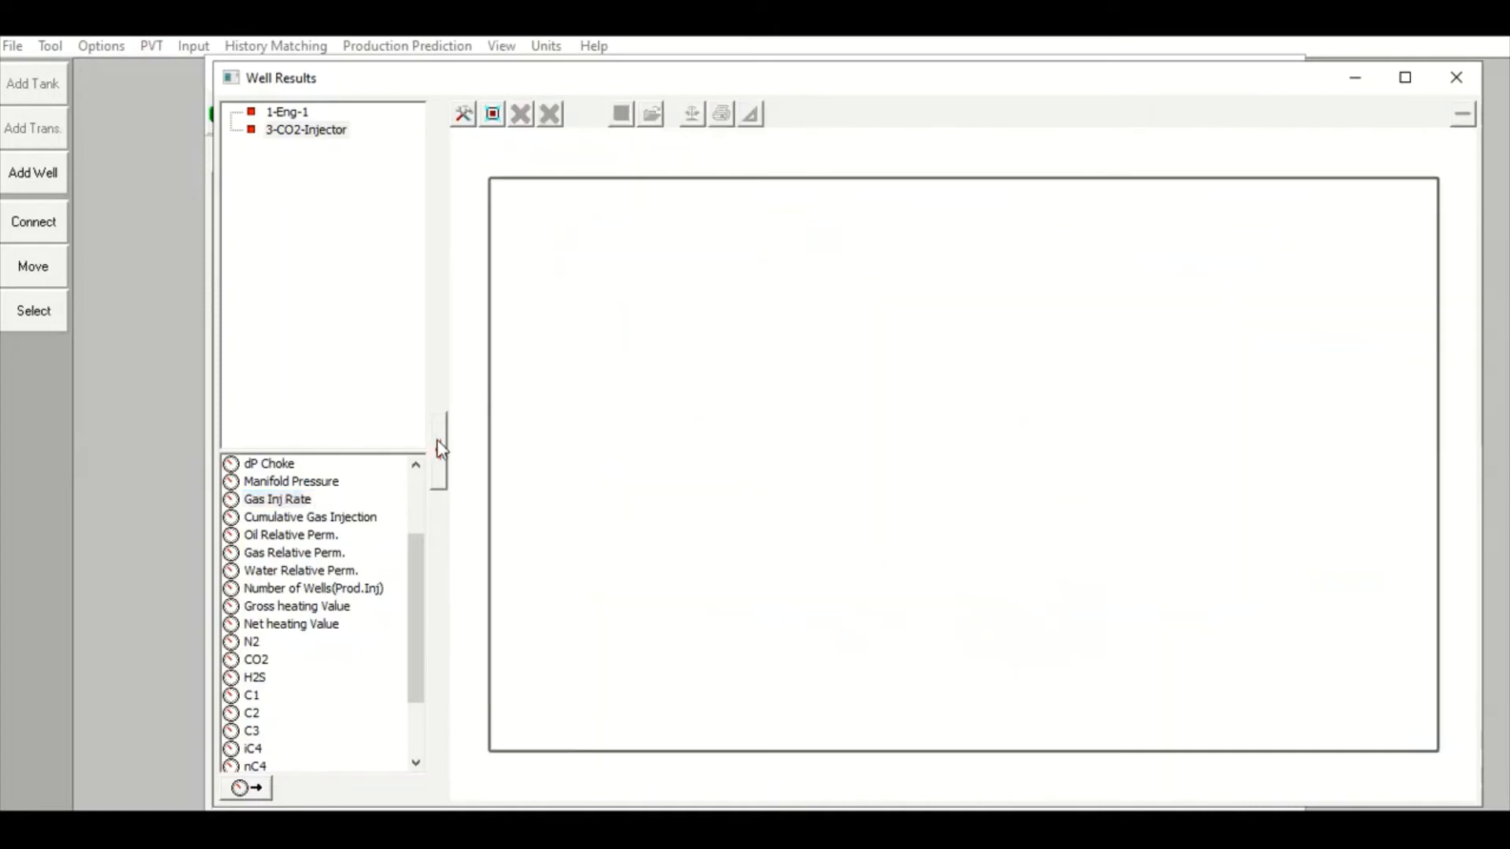
pyautogui.doubleClick(325, 521)
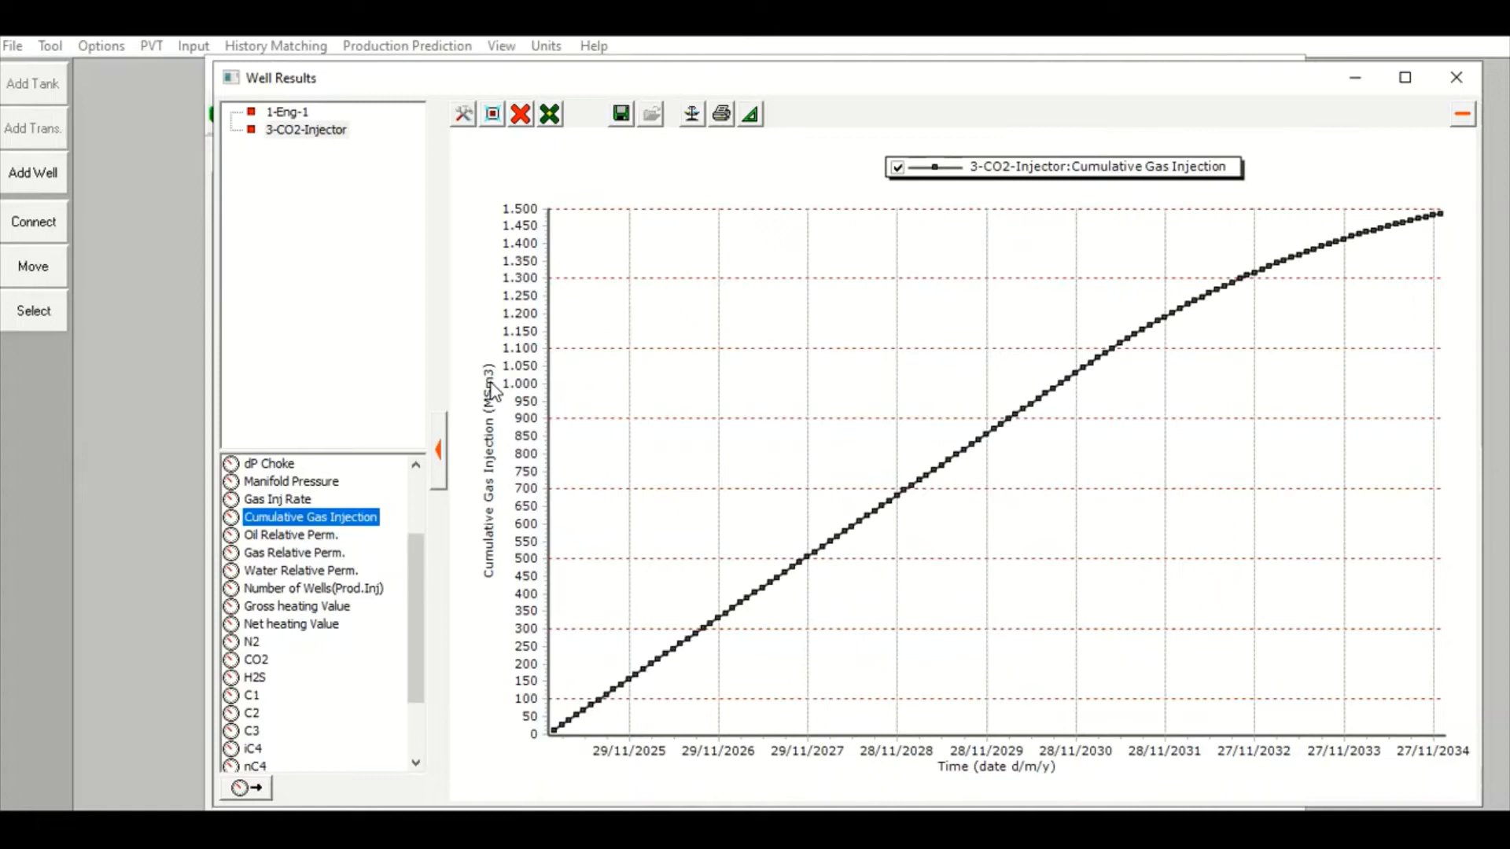
pyautogui.click(1457, 79)
pyautogui.click(251, 125)
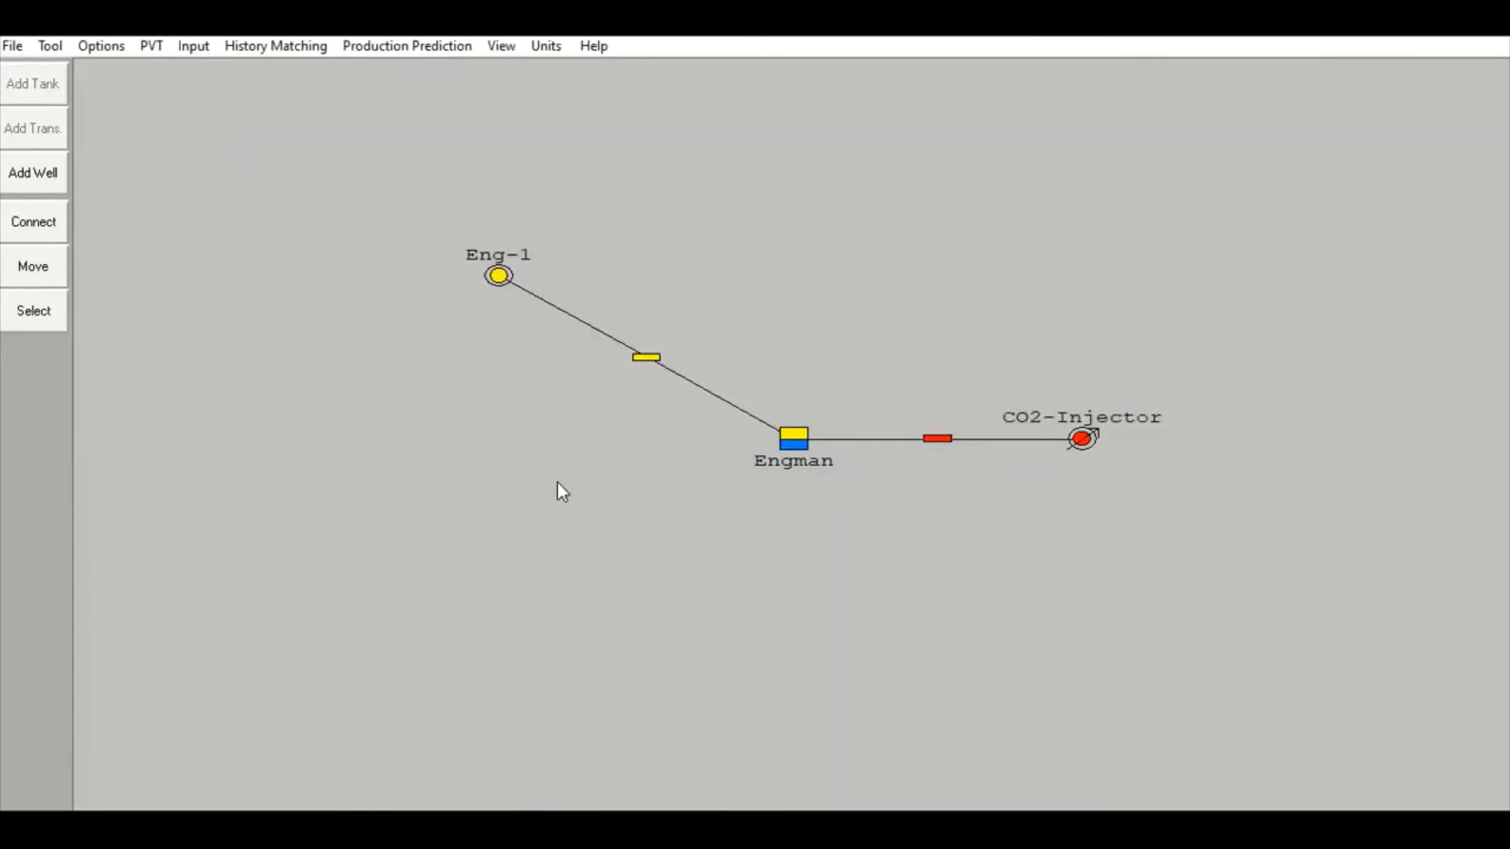
# - Open the history matching plots, examine the Analytical Method plot, and close it again
pyautogui.click(311, 49)
pyautogui.click(327, 95)
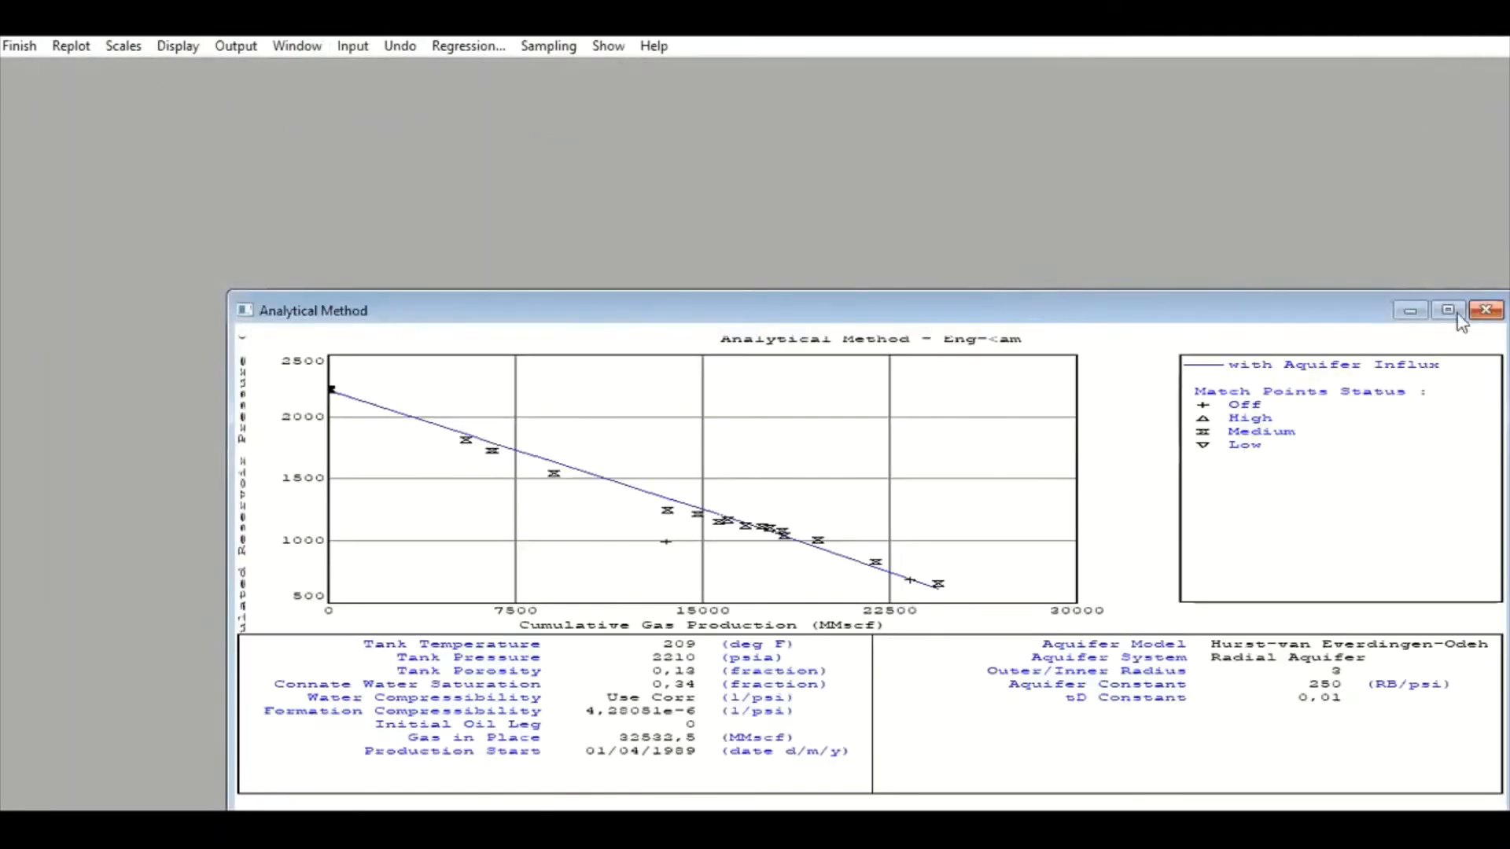
pyautogui.moveTo(1331, 304); pyautogui.dragTo(1266, 211)
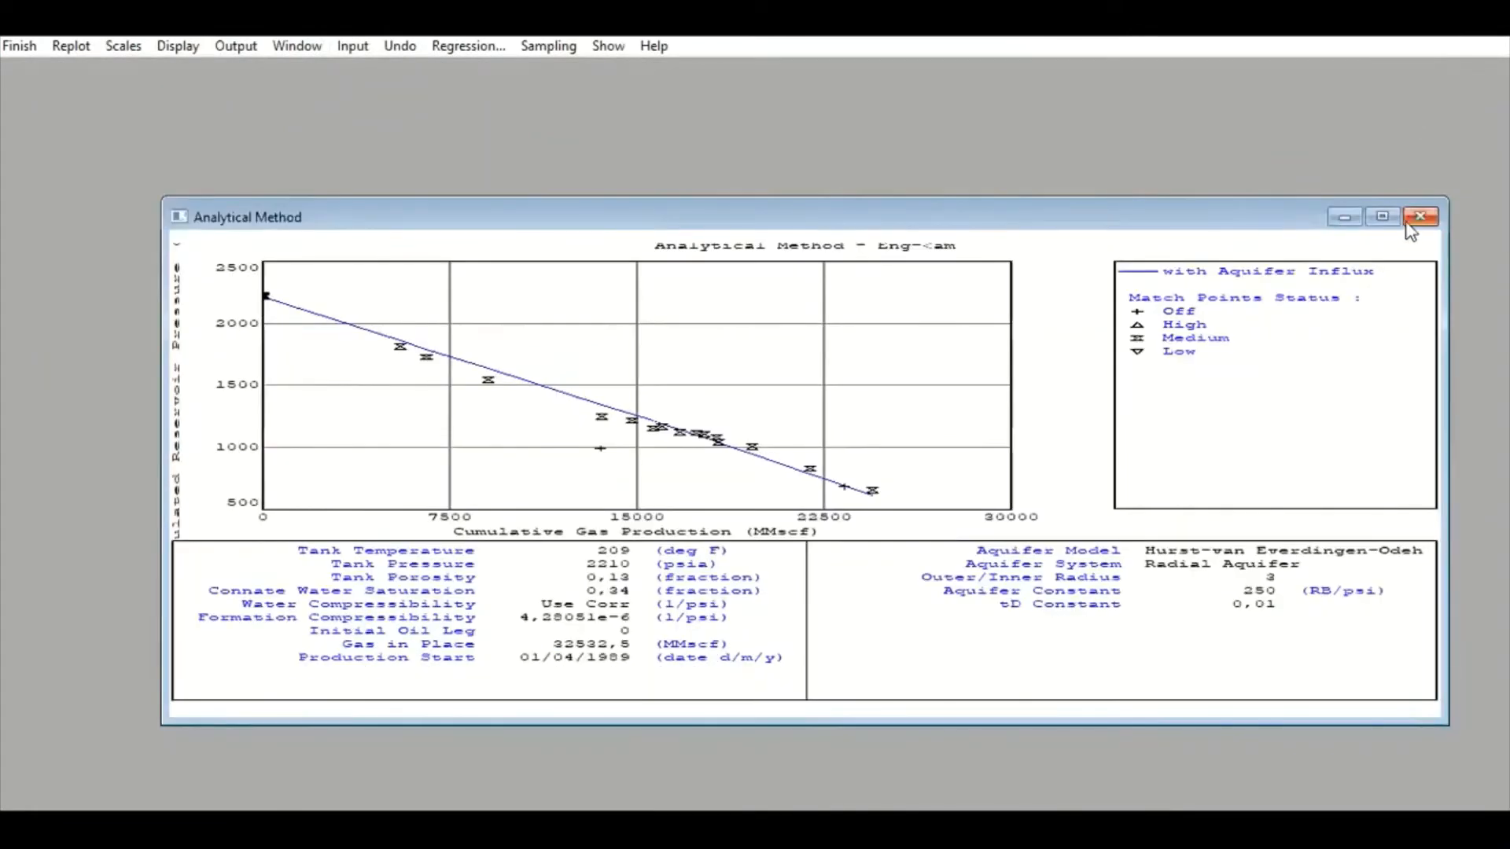
pyautogui.click(1420, 218)
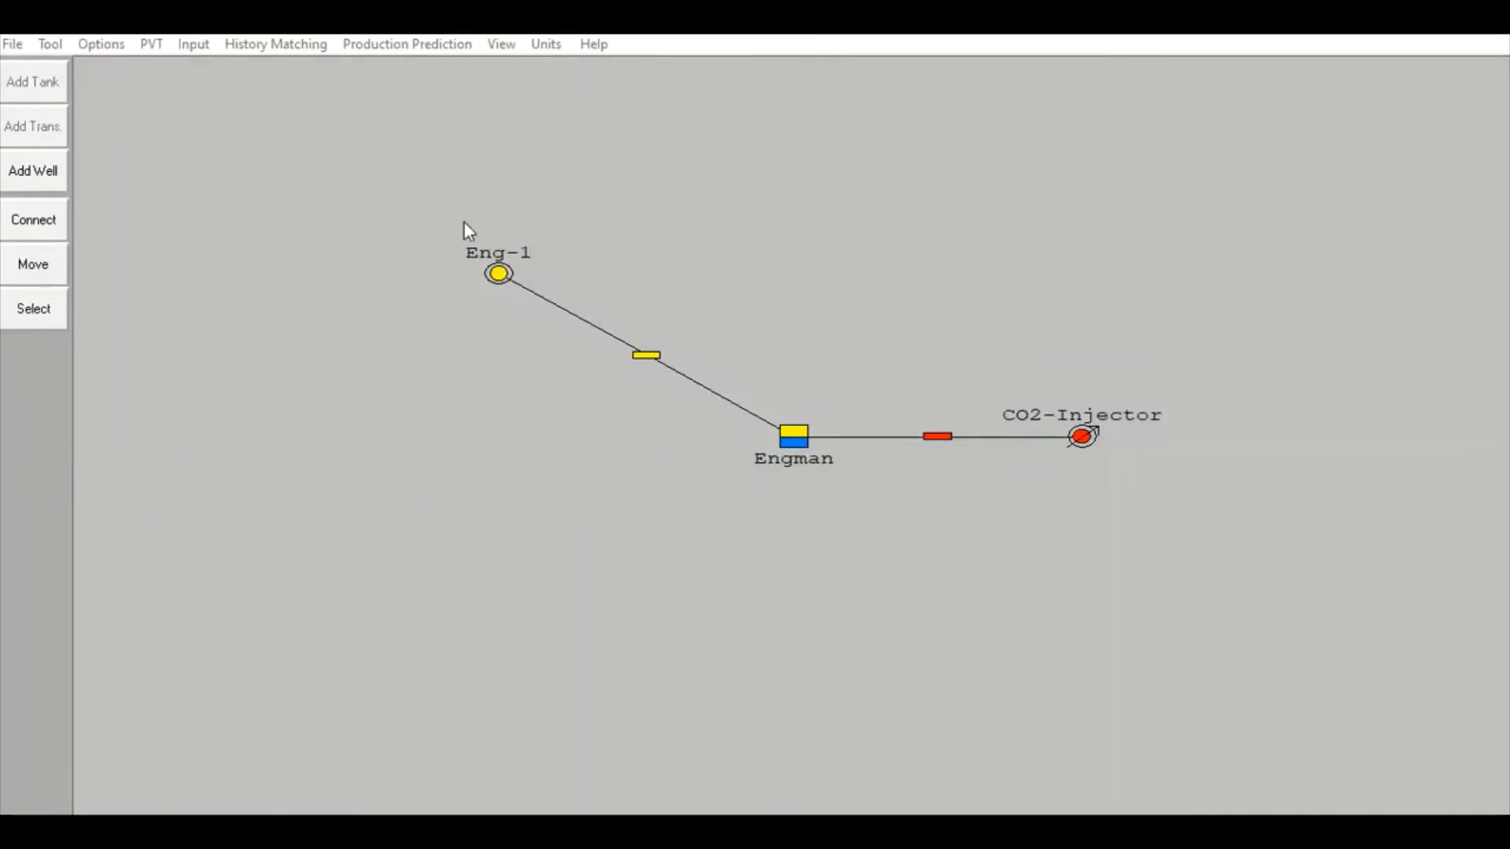
# - Open the prediction production and constraints table and disable rows 68 and 69, dated 01/01/2023 and 01/01/2025
pyautogui.click(461, 48)
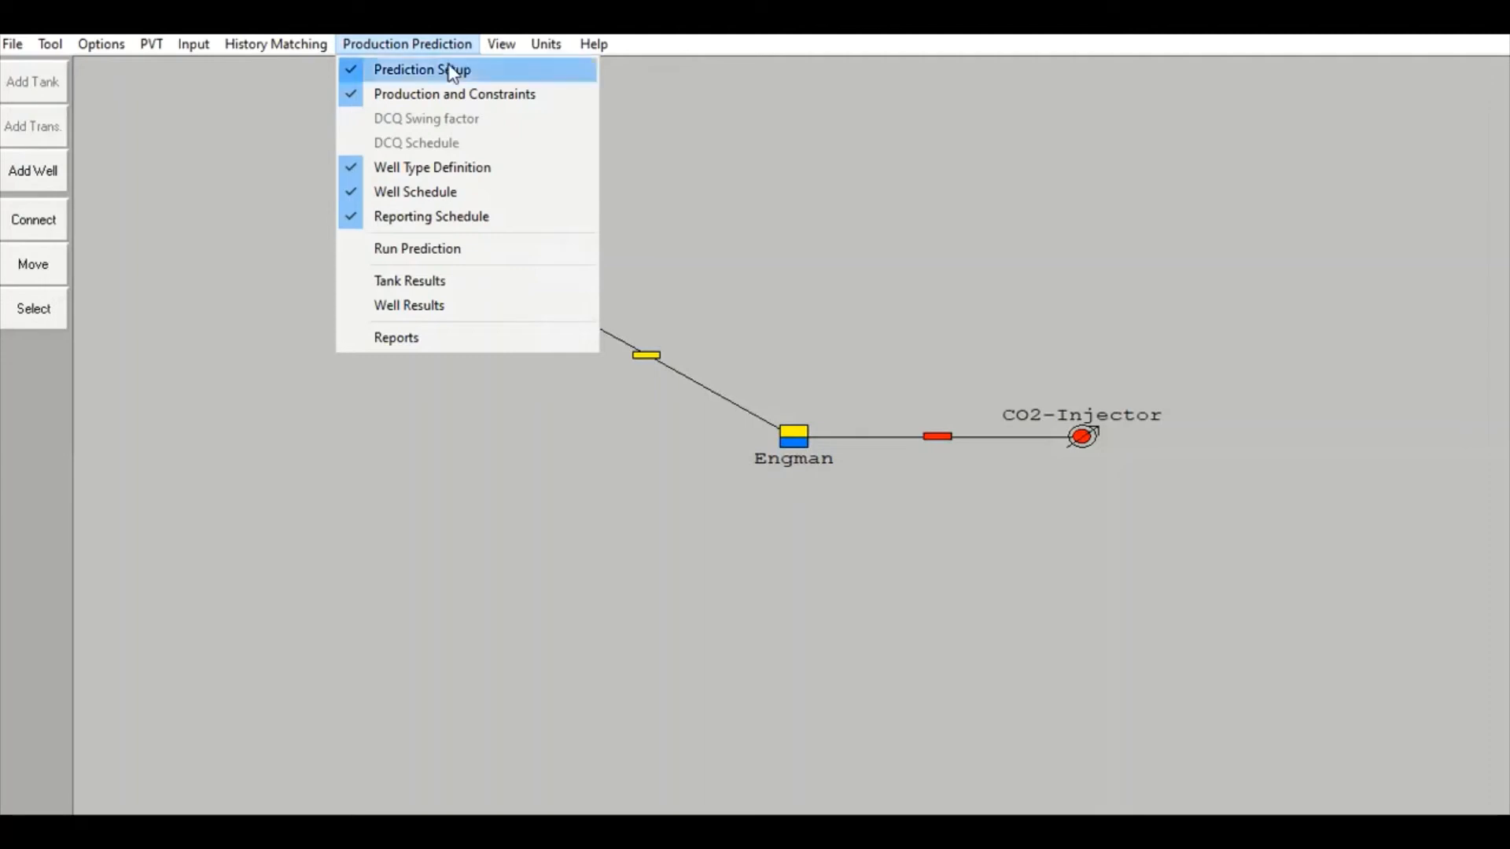
pyautogui.click(449, 97)
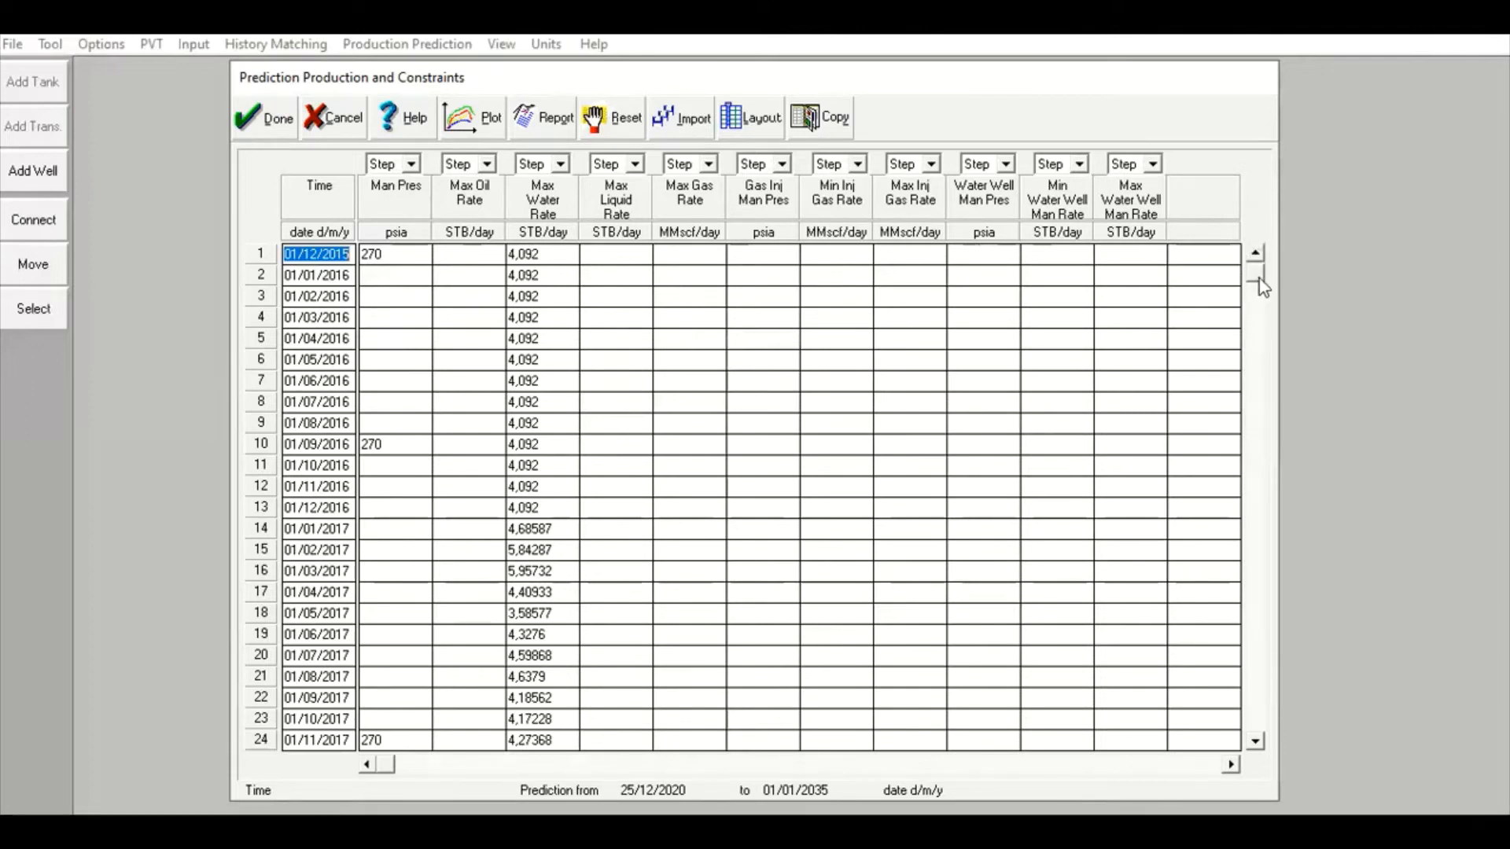
pyautogui.moveTo(1258, 278)
pyautogui.mouseDown()
pyautogui.moveTo(1288, 492)
pyautogui.moveTo(1251, 471)
pyautogui.moveTo(1272, 264)
pyautogui.mouseUp()
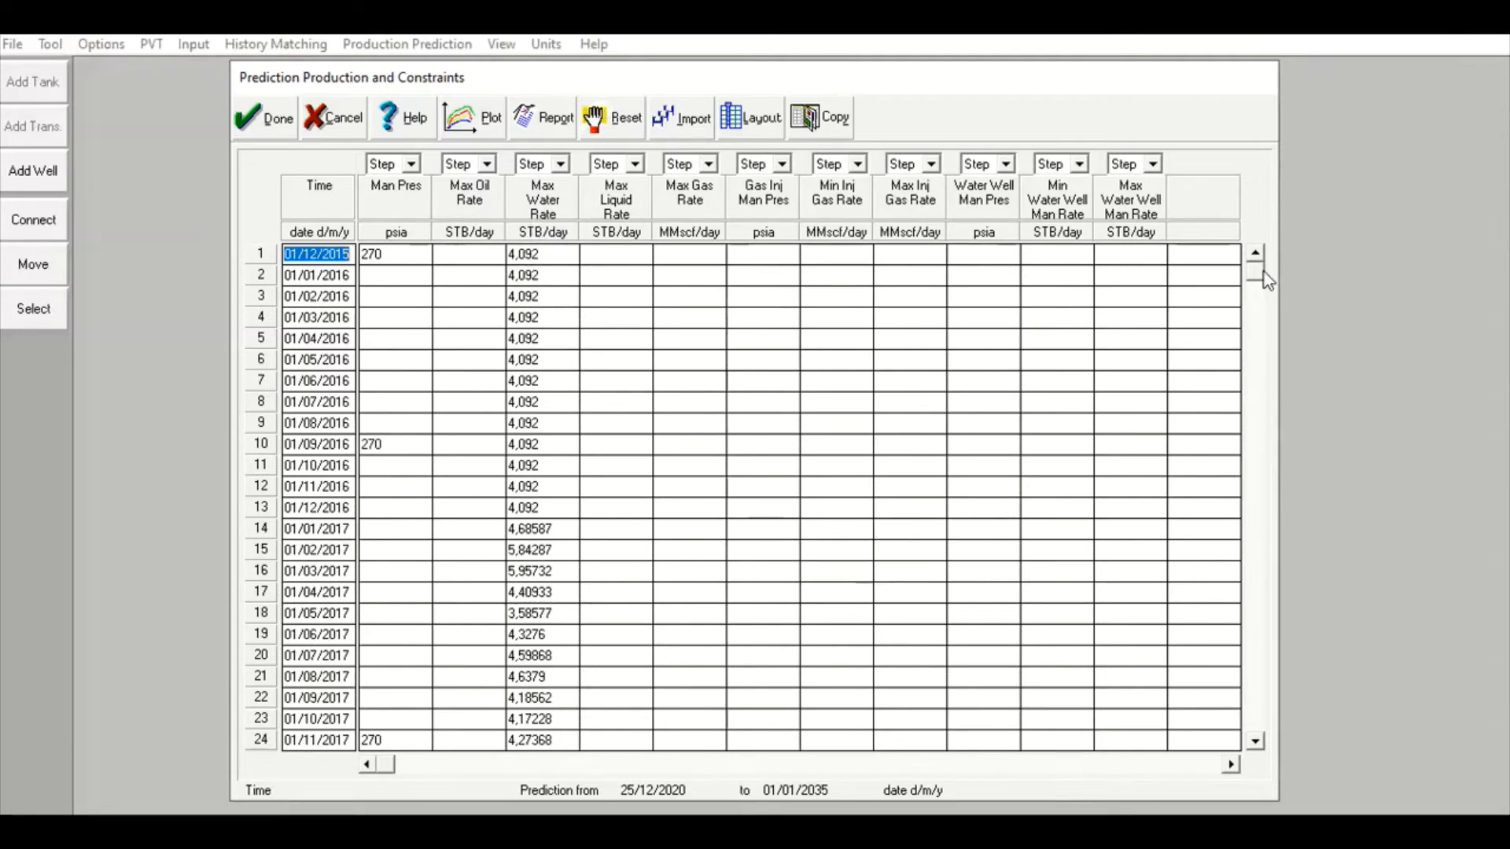
pyautogui.moveTo(1263, 272); pyautogui.dragTo(1279, 722)
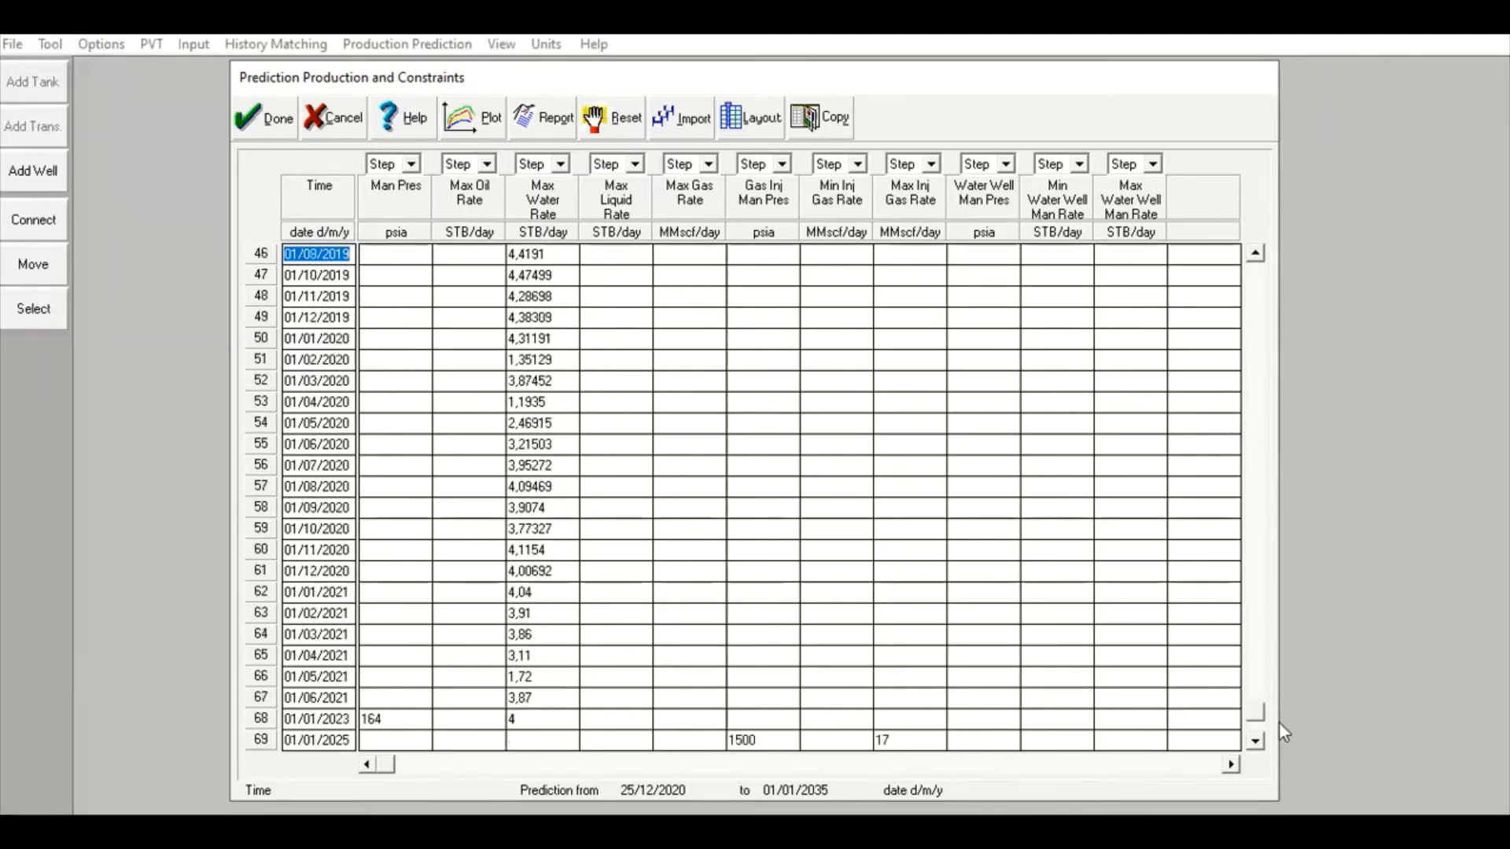
pyautogui.click(1255, 742)
pyautogui.doubleClick(1255, 741)
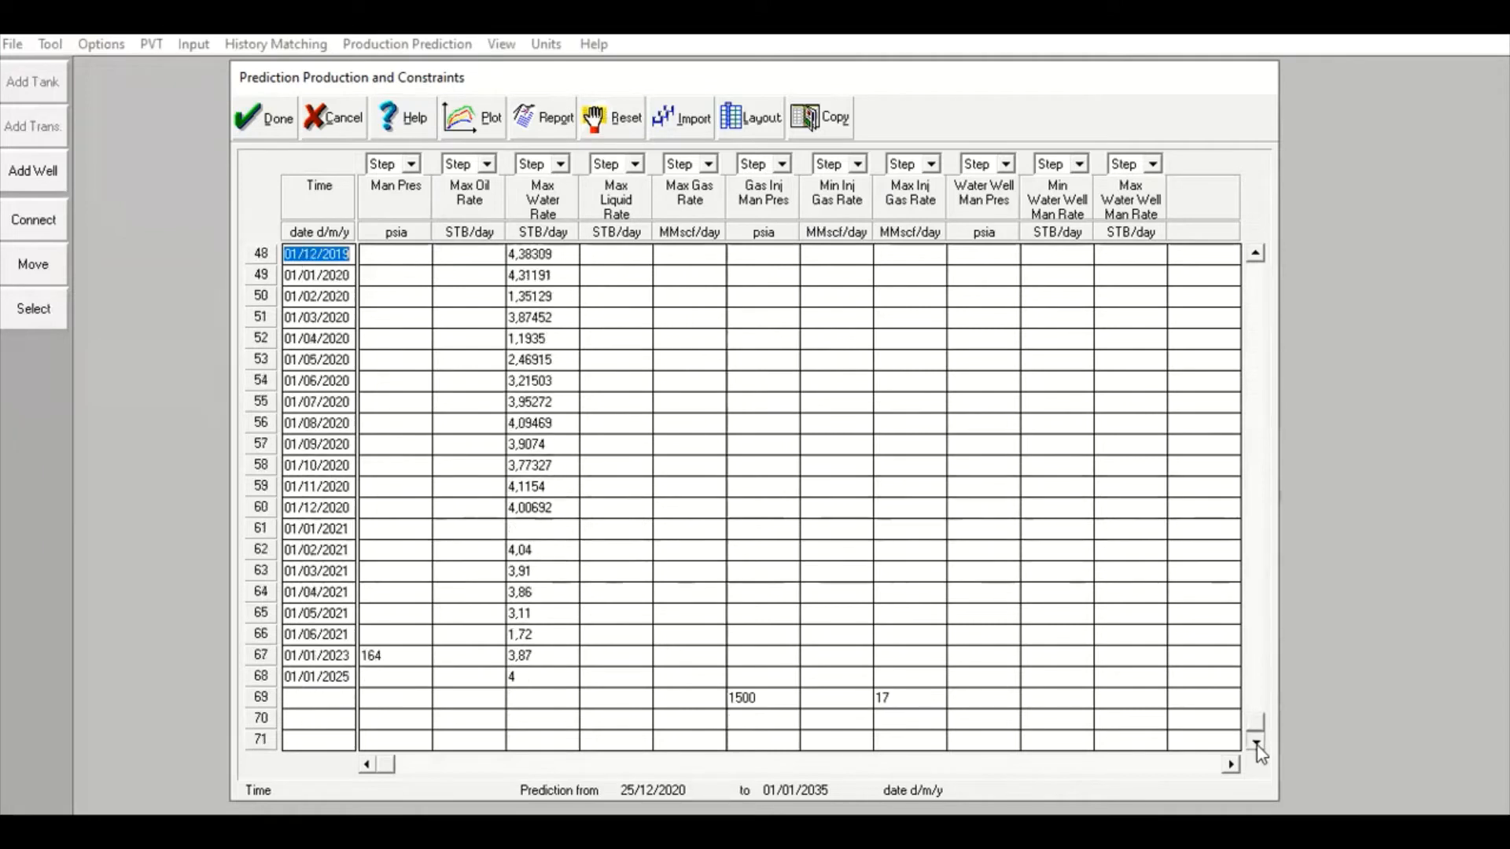
pyautogui.click(1255, 741)
pyautogui.click(1255, 742)
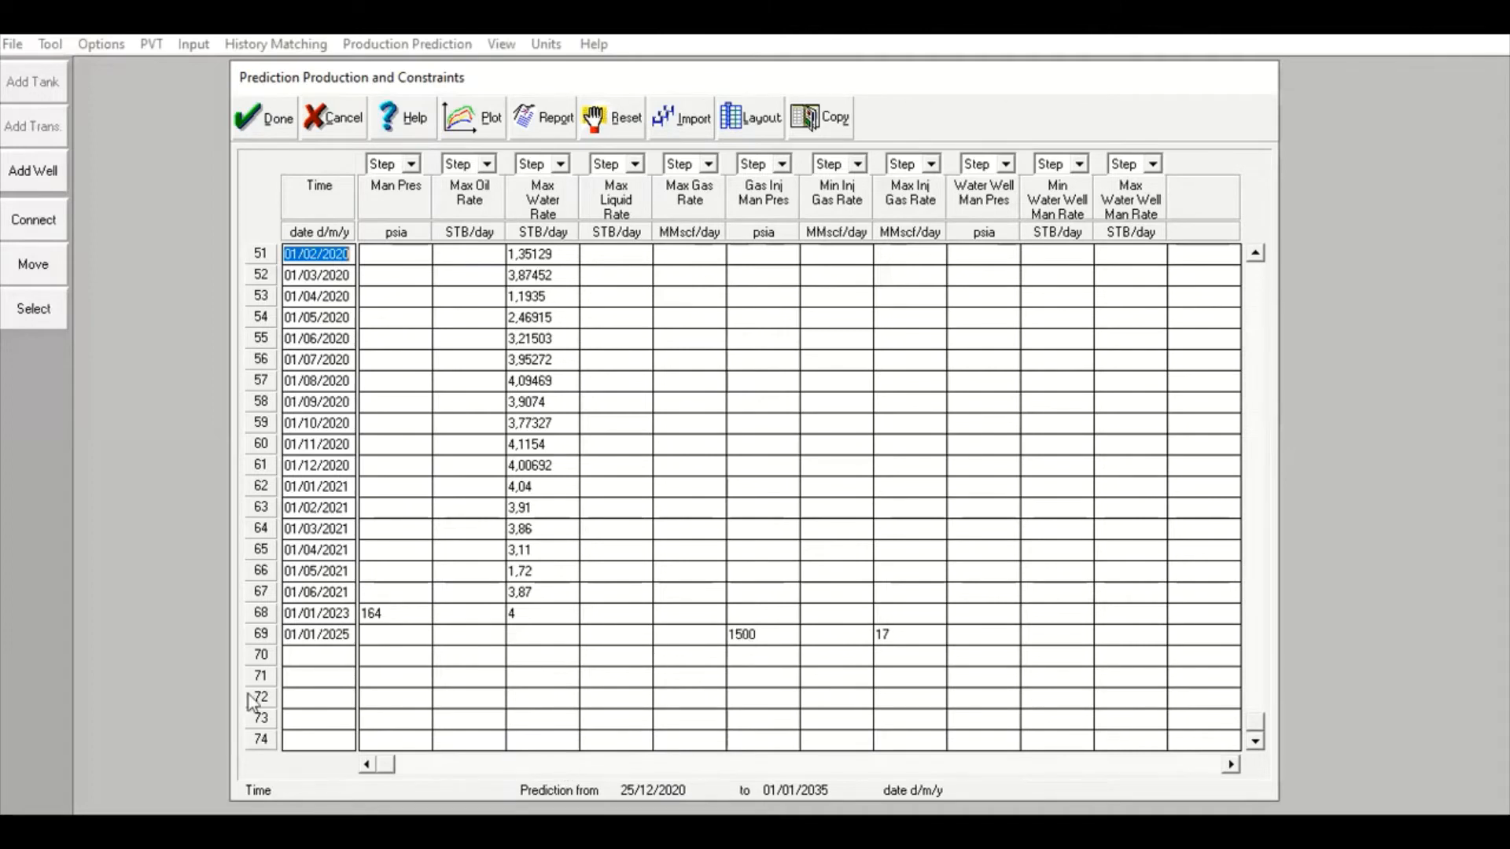
pyautogui.click(253, 618)
pyautogui.click(255, 630)
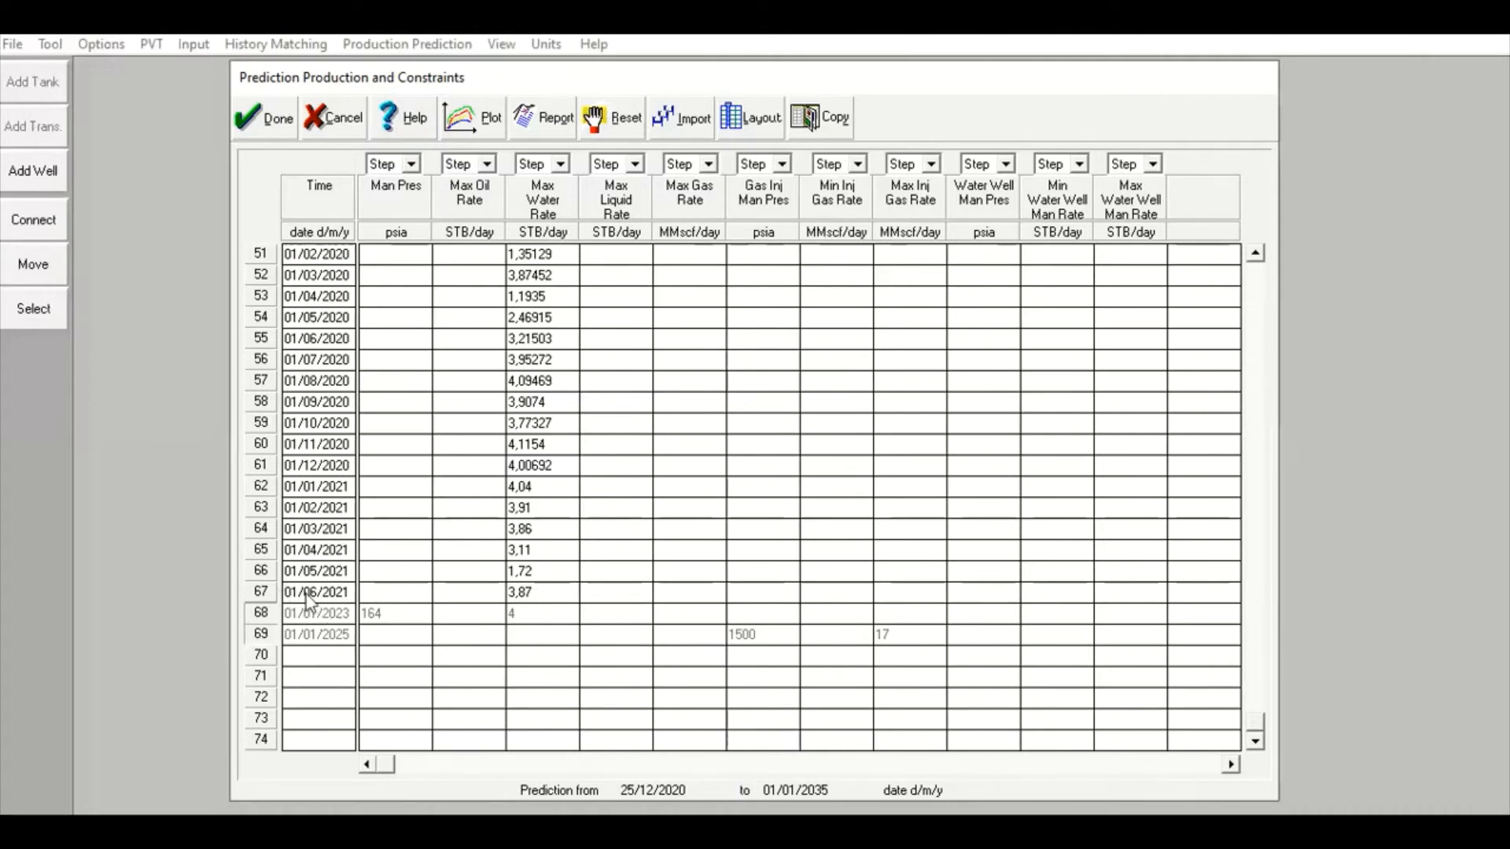
# - Add constraint row 70 dated 01/02/2022 with a maximum gas rate of 3,155 MMscf/day
pyautogui.click(1255, 741)
pyautogui.click(1256, 741)
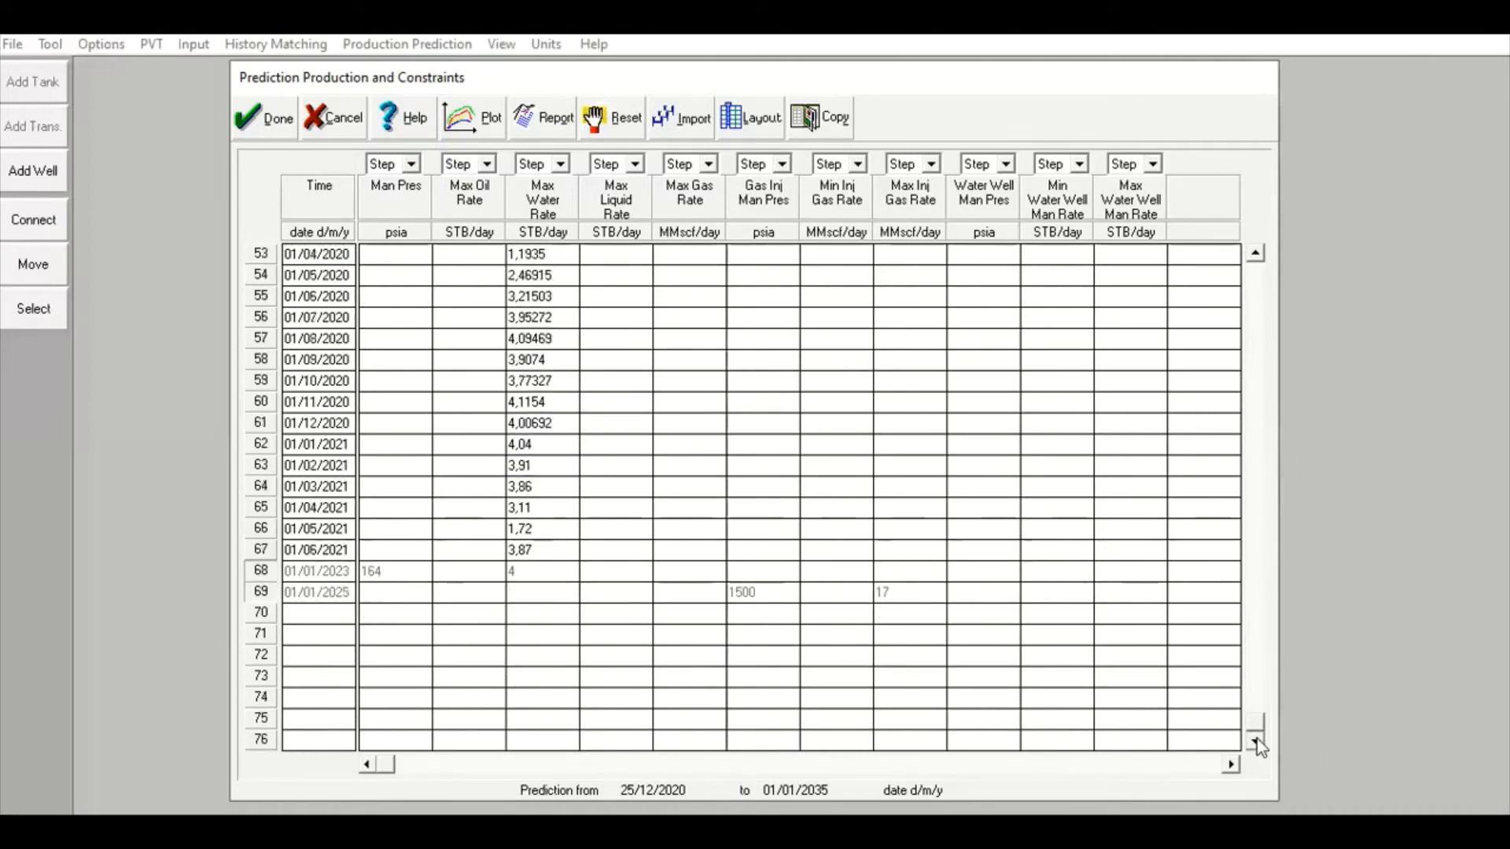
pyautogui.click(1255, 742)
pyautogui.click(1255, 741)
pyautogui.click(1256, 742)
pyautogui.click(1256, 741)
pyautogui.click(1255, 742)
pyautogui.click(1256, 742)
pyautogui.click(1256, 741)
pyautogui.click(1256, 741)
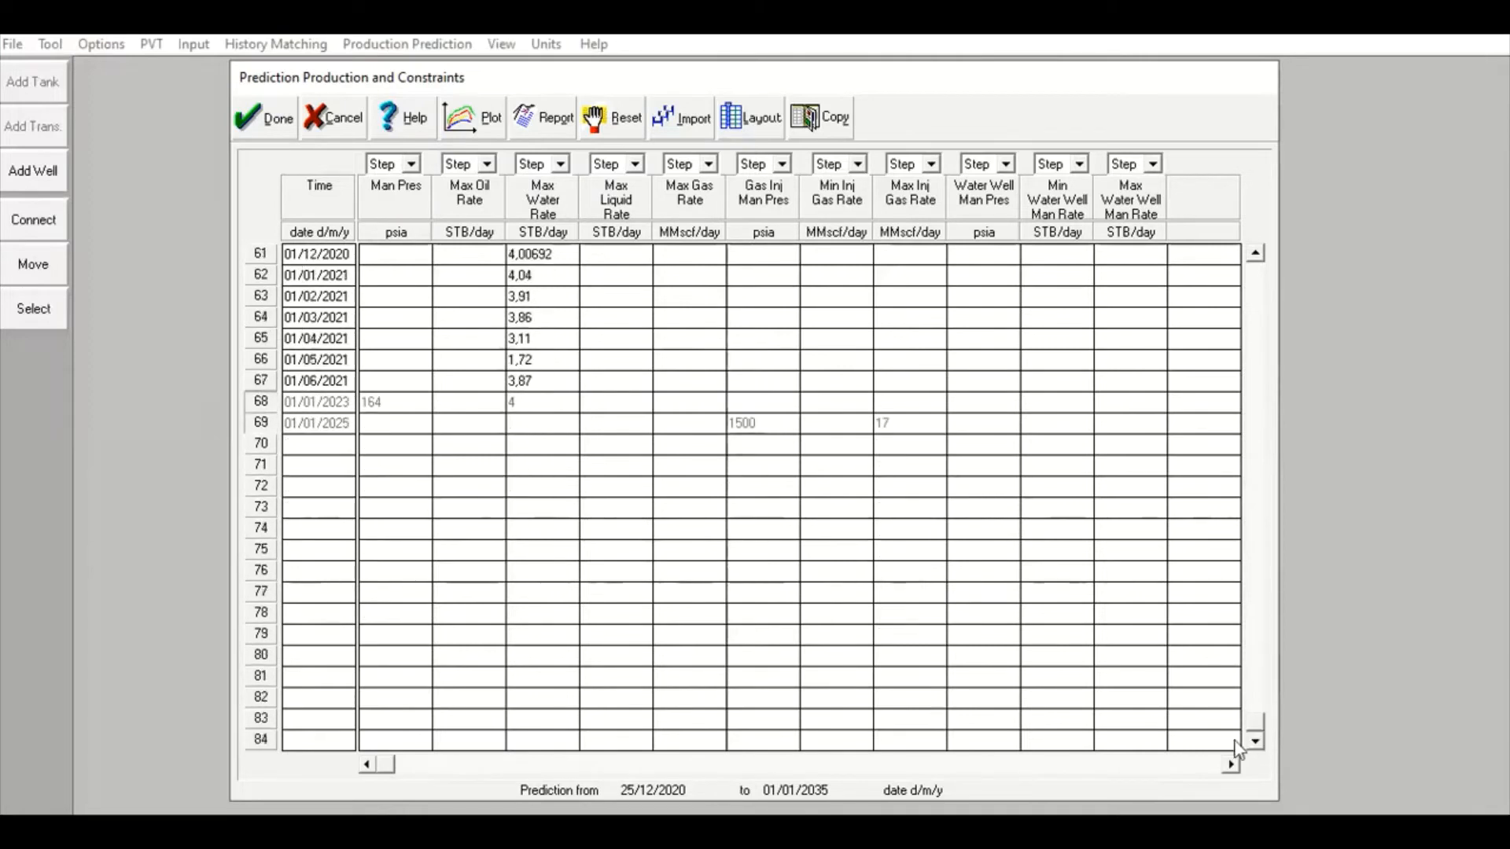
pyautogui.click(342, 383)
pyautogui.hotkey('ctrl', 'c')
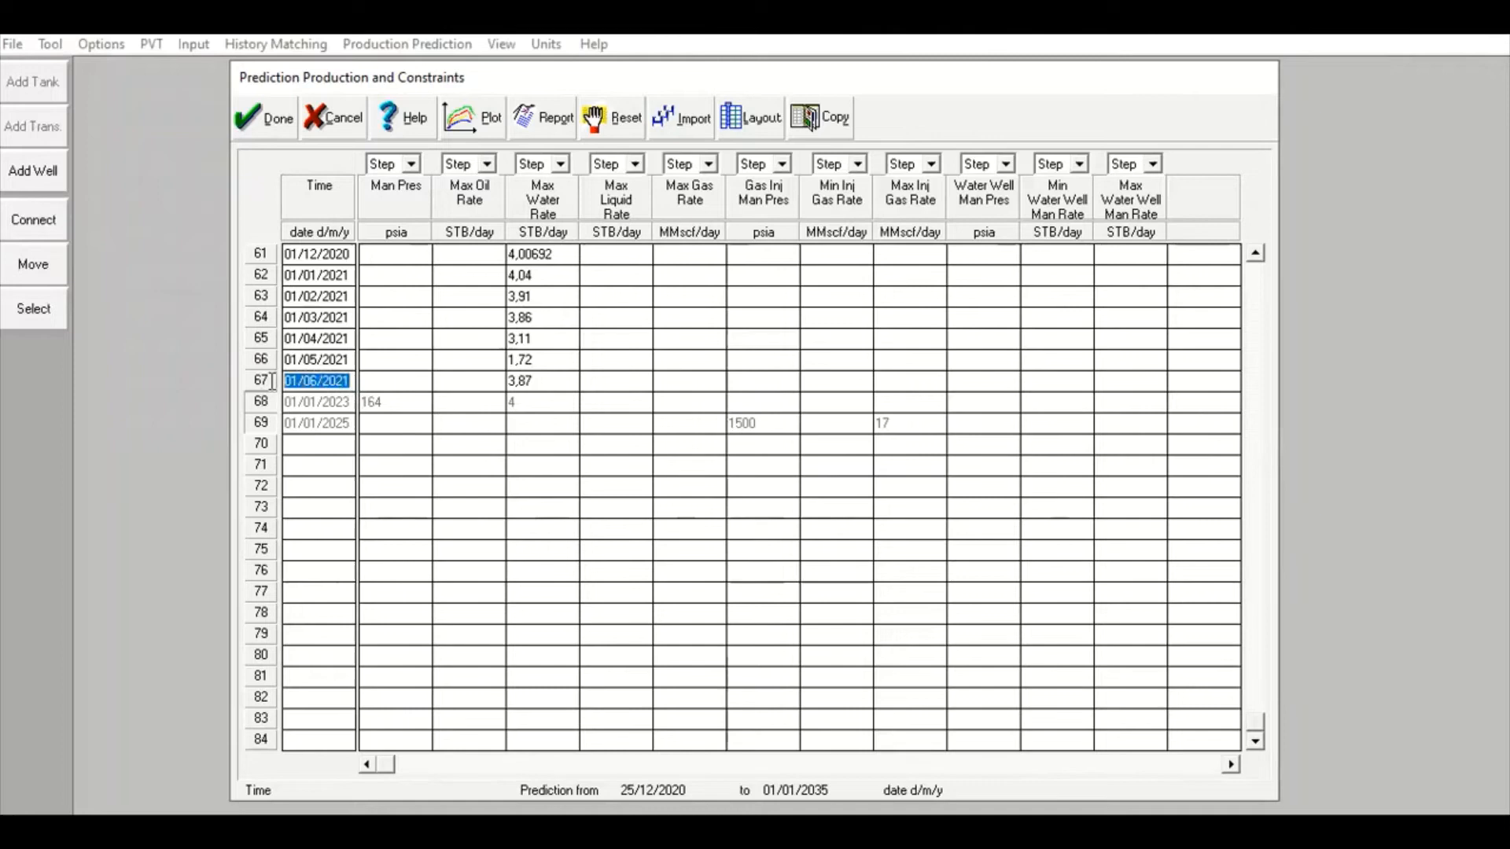
pyautogui.click(305, 445)
pyautogui.hotkey('ctrl', 'v')
pyautogui.moveTo(309, 445); pyautogui.dragTo(366, 459)
pyautogui.write('2')
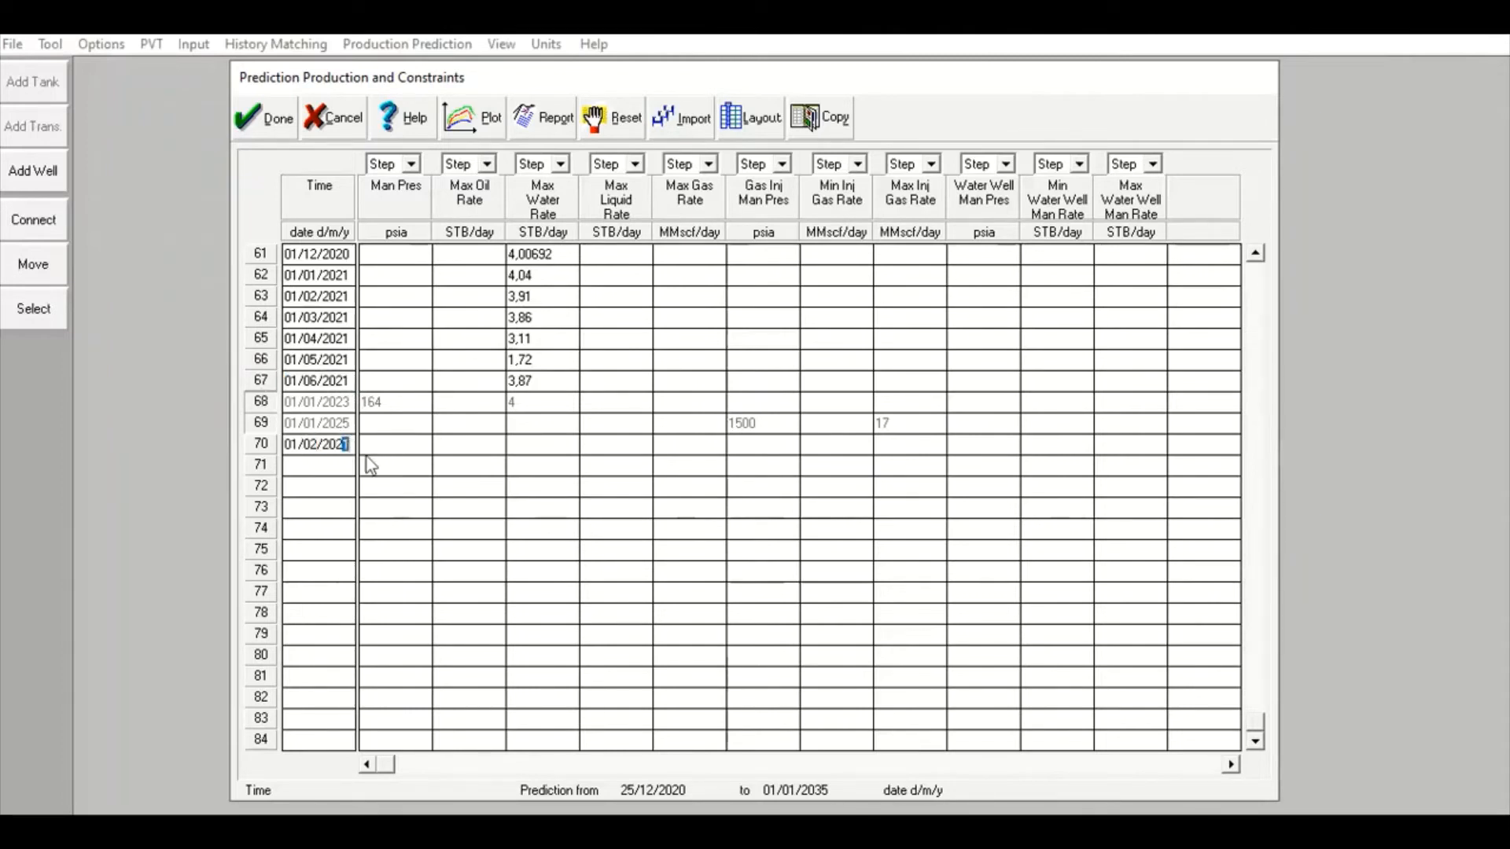
pyautogui.write('2')
pyautogui.click(685, 445)
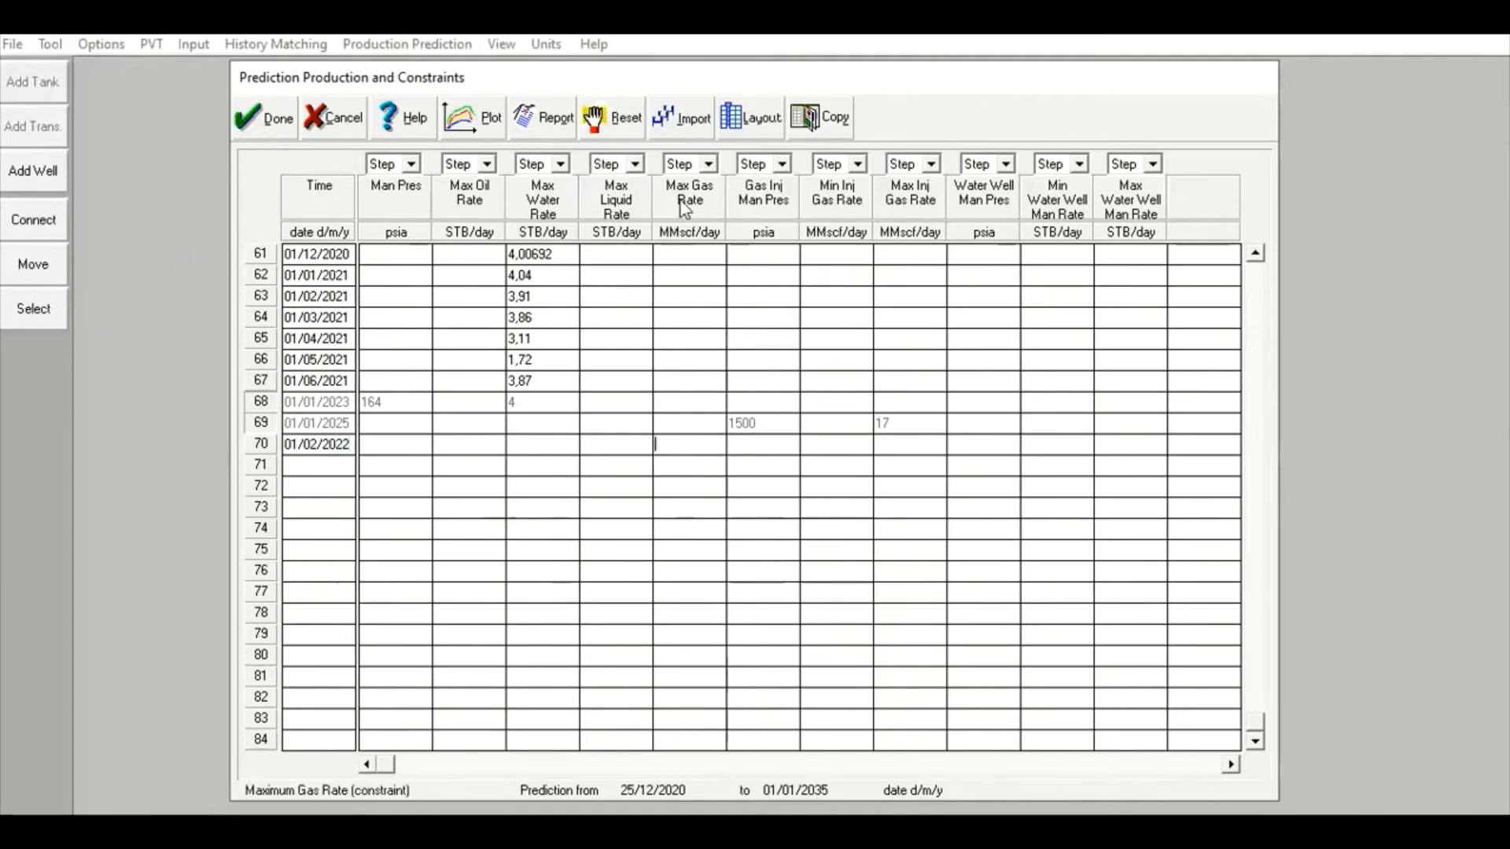
pyautogui.write('3,155')
# - Copy the row 70 date into rows 71 and 72 and change them to 01/03/2022 and 01/04/2022
pyautogui.click(283, 445)
pyautogui.hotkey('ctrl', 'c')
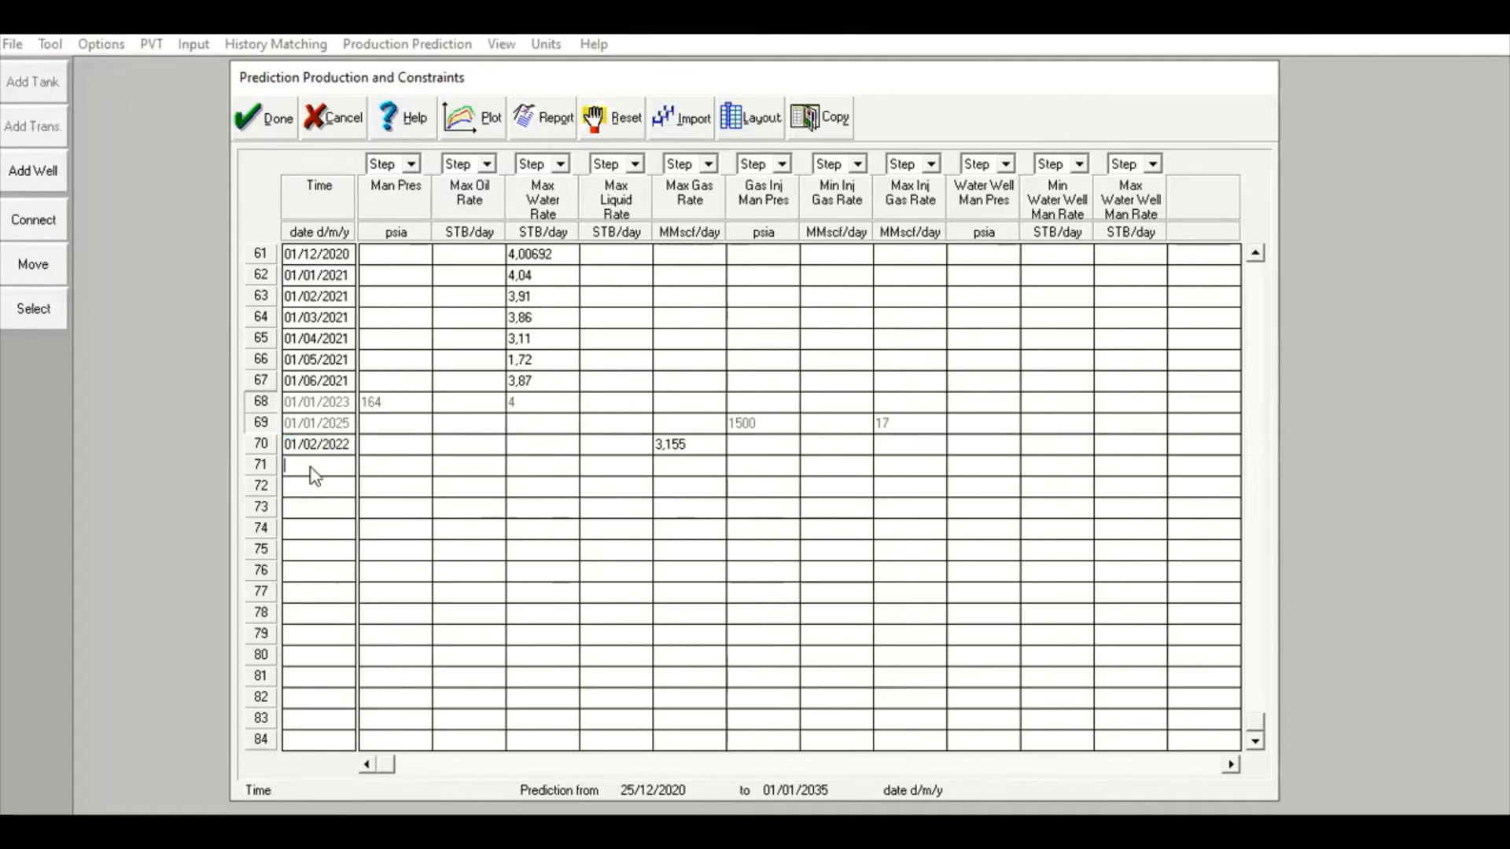
pyautogui.click(310, 466)
pyautogui.hotkey('ctrl', 'v')
pyautogui.moveTo(310, 465); pyautogui.dragTo(316, 466)
pyautogui.write('3')
pyautogui.click(318, 488)
pyautogui.hotkey('ctrl', 'v')
pyautogui.moveTo(319, 487); pyautogui.dragTo(311, 488)
pyautogui.press('BackSpace')
pyautogui.write('4')
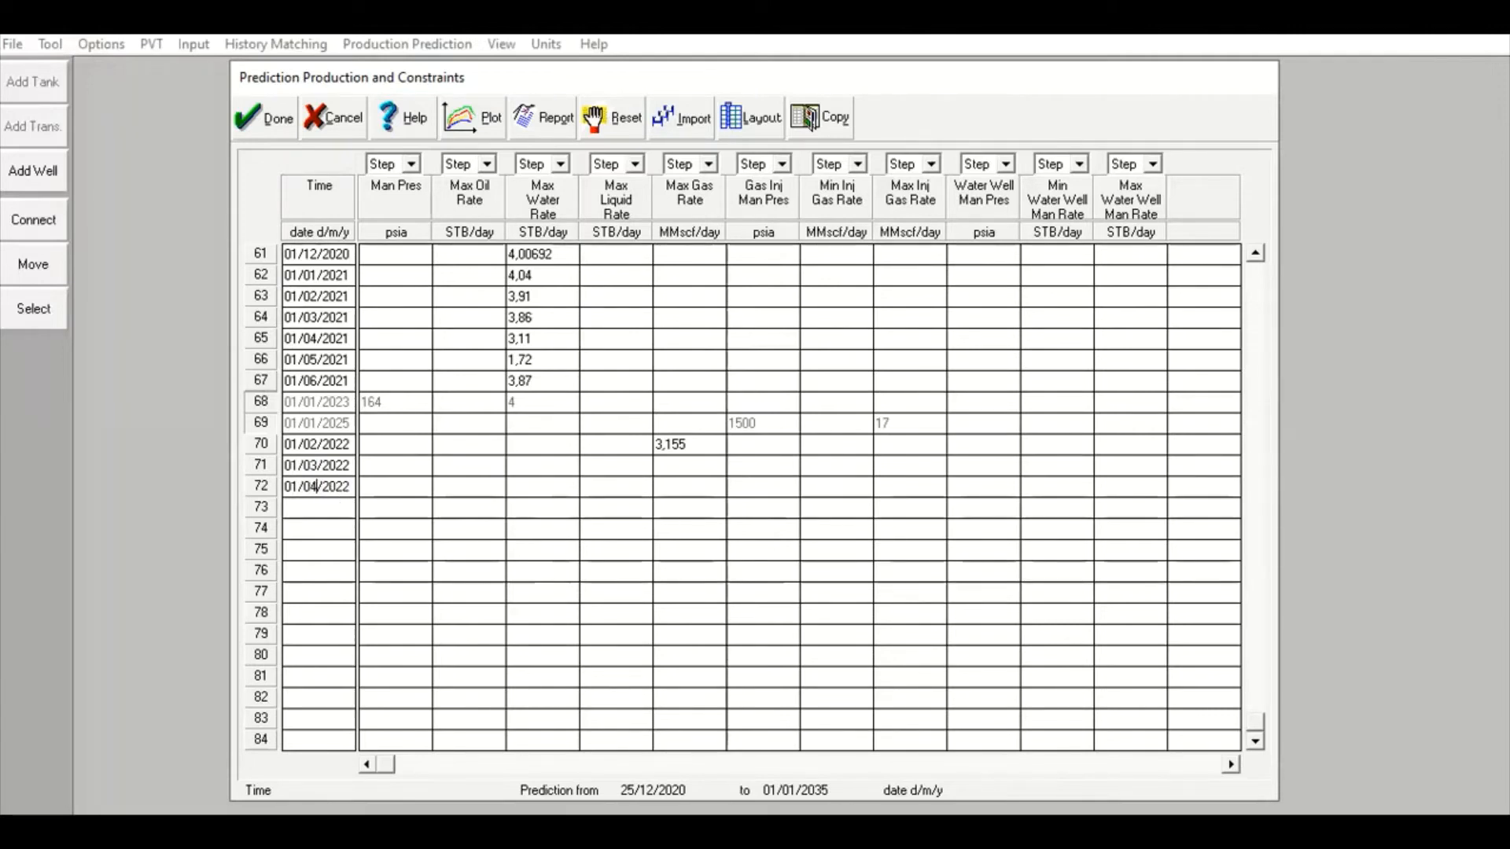
# - Fill the dates of rows 73 and 74 with 01/05/2022 and 01/06/2022, reusing the copied date
pyautogui.click(338, 513)
pyautogui.hotkey('ctrl', 'v')
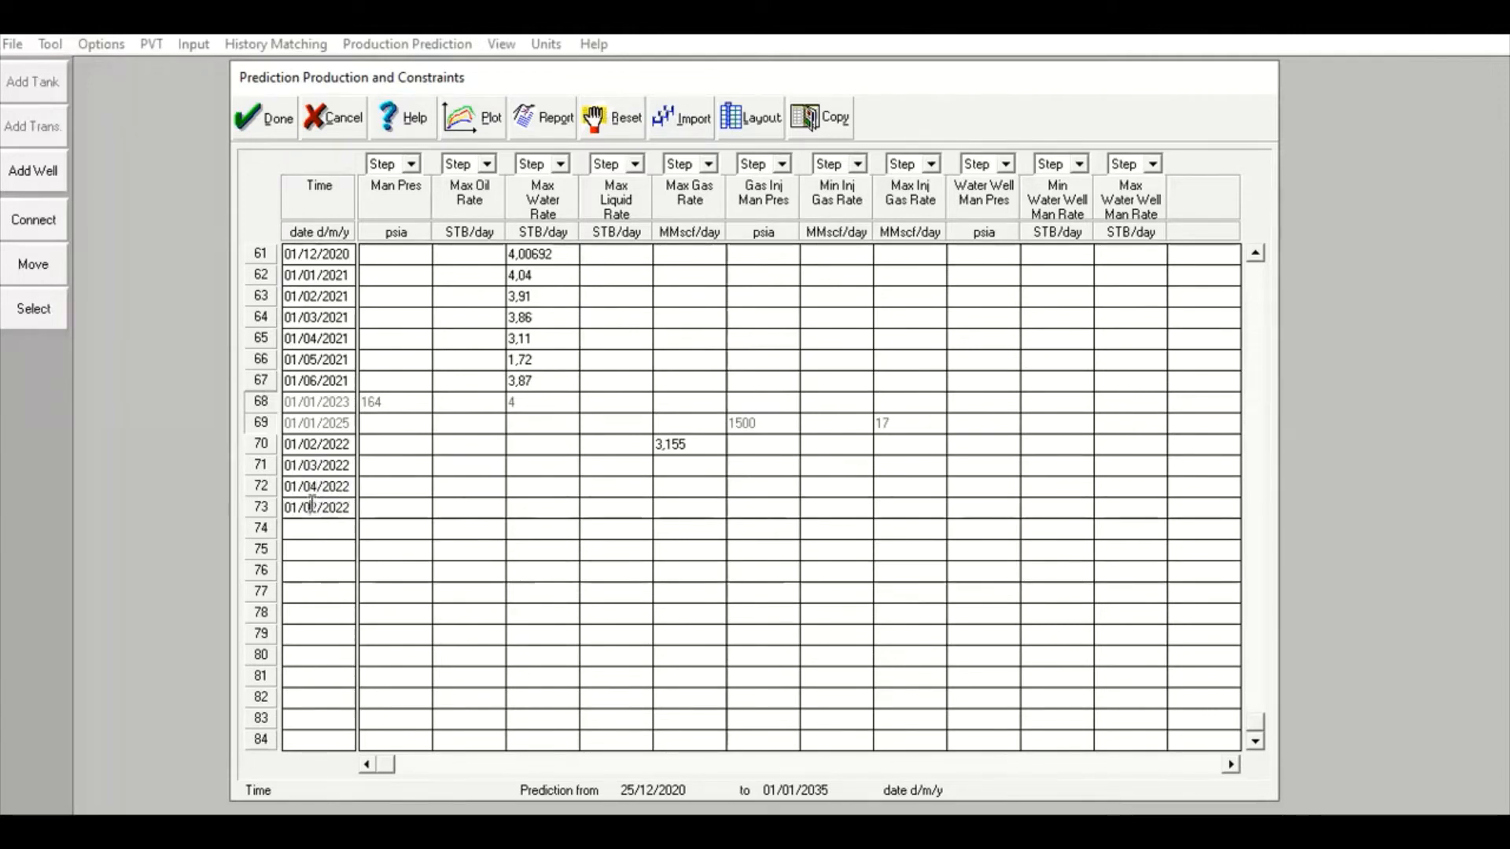
pyautogui.doubleClick(313, 505)
pyautogui.click(315, 507)
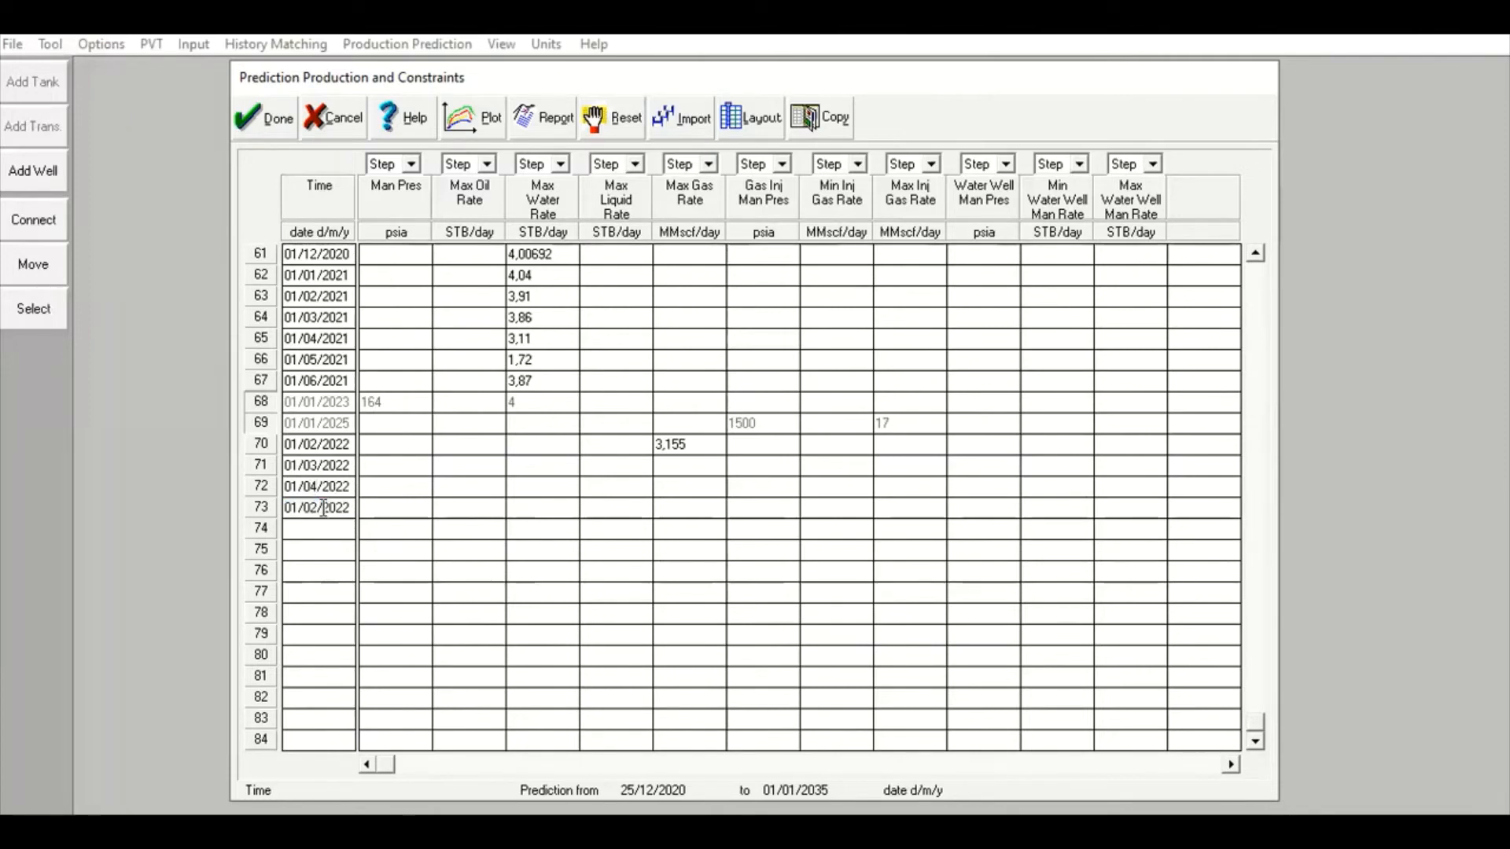
pyautogui.doubleClick(319, 506)
pyautogui.hotkey('ctrl', 'c')
pyautogui.click(318, 507)
pyautogui.press('BackSpace')
pyautogui.write('5')
pyautogui.click(318, 524)
pyautogui.hotkey('ctrl', 'v')
pyautogui.click(311, 525)
pyautogui.write('6')
# - Fill the dates of rows 75 to 77 with 01/07/2022, 01/08/2022 and 01/09/2022
pyautogui.click(323, 551)
pyautogui.hotkey('ctrl', 'v')
pyautogui.click(312, 549)
pyautogui.click(312, 549)
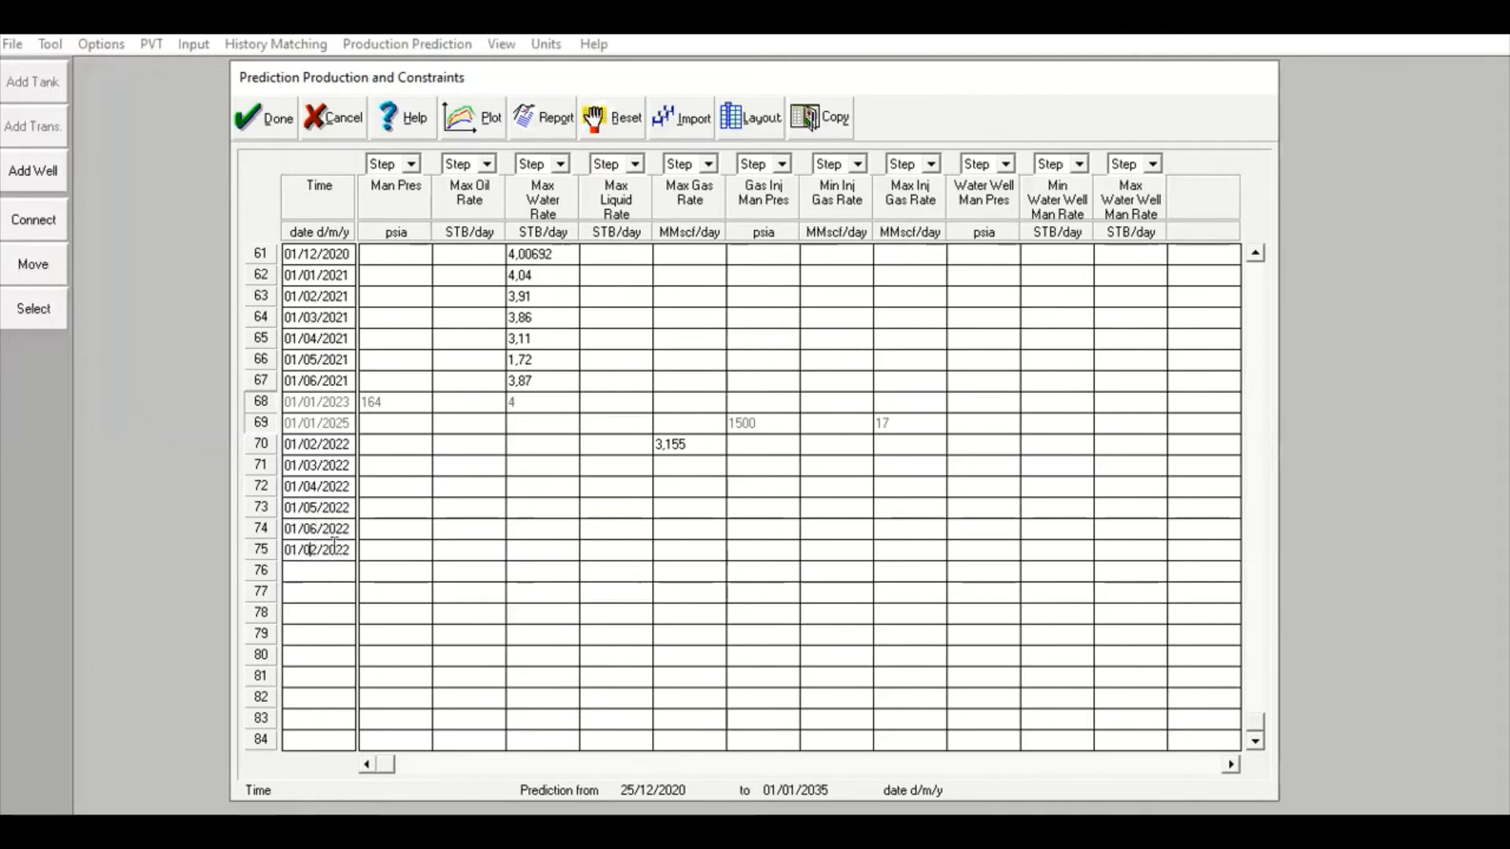
pyautogui.click(319, 570)
pyautogui.hotkey('ctrl', 'v')
pyautogui.click(343, 571)
pyautogui.press('BackSpace')
pyautogui.write('8')
pyautogui.hotkey('ctrl', 'v')
pyautogui.click(312, 593)
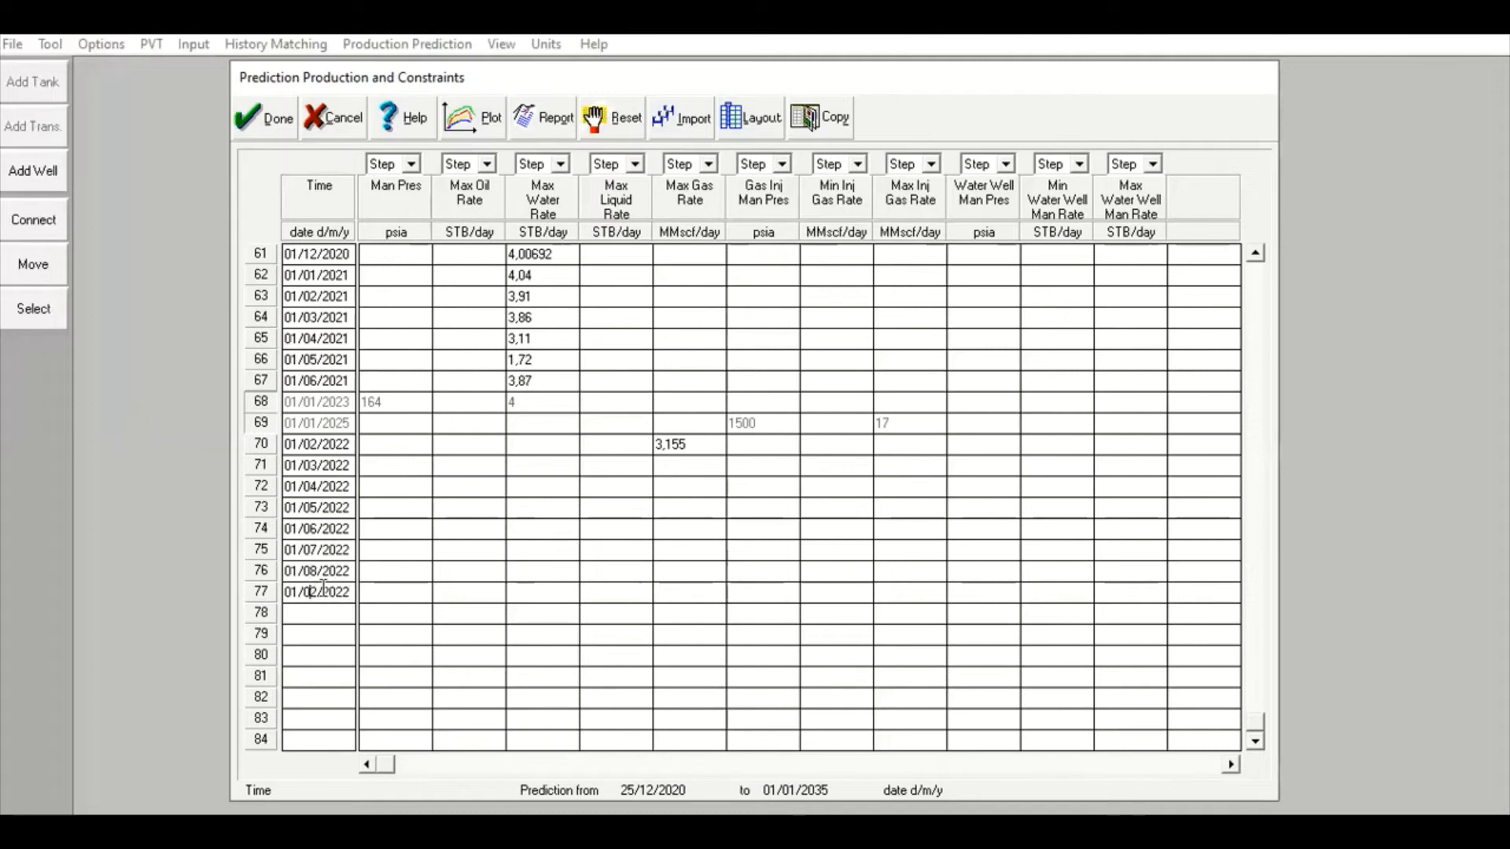
pyautogui.press('Delete')
pyautogui.write('9')
# - Fill row 78 with the copied date and change it to 01/10/2022
pyautogui.click(290, 614)
pyautogui.hotkey('ctrl', 'v')
pyautogui.doubleClick(313, 612)
pyautogui.hotkey('ctrl', 'c')
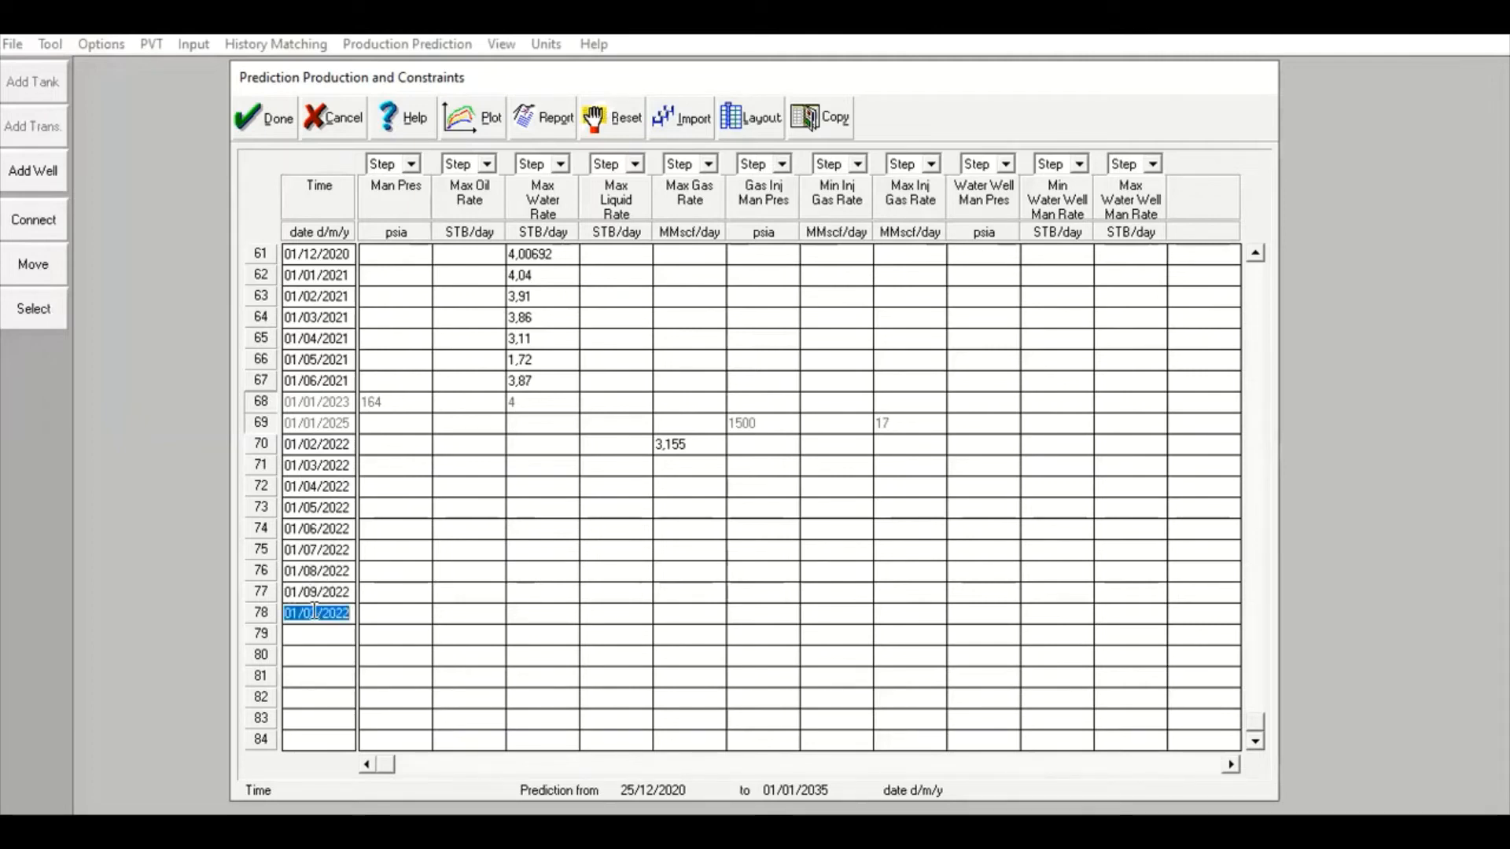
pyautogui.click(313, 613)
pyautogui.press('BackSpace')
pyautogui.press('BackSpace')
pyautogui.write('1')
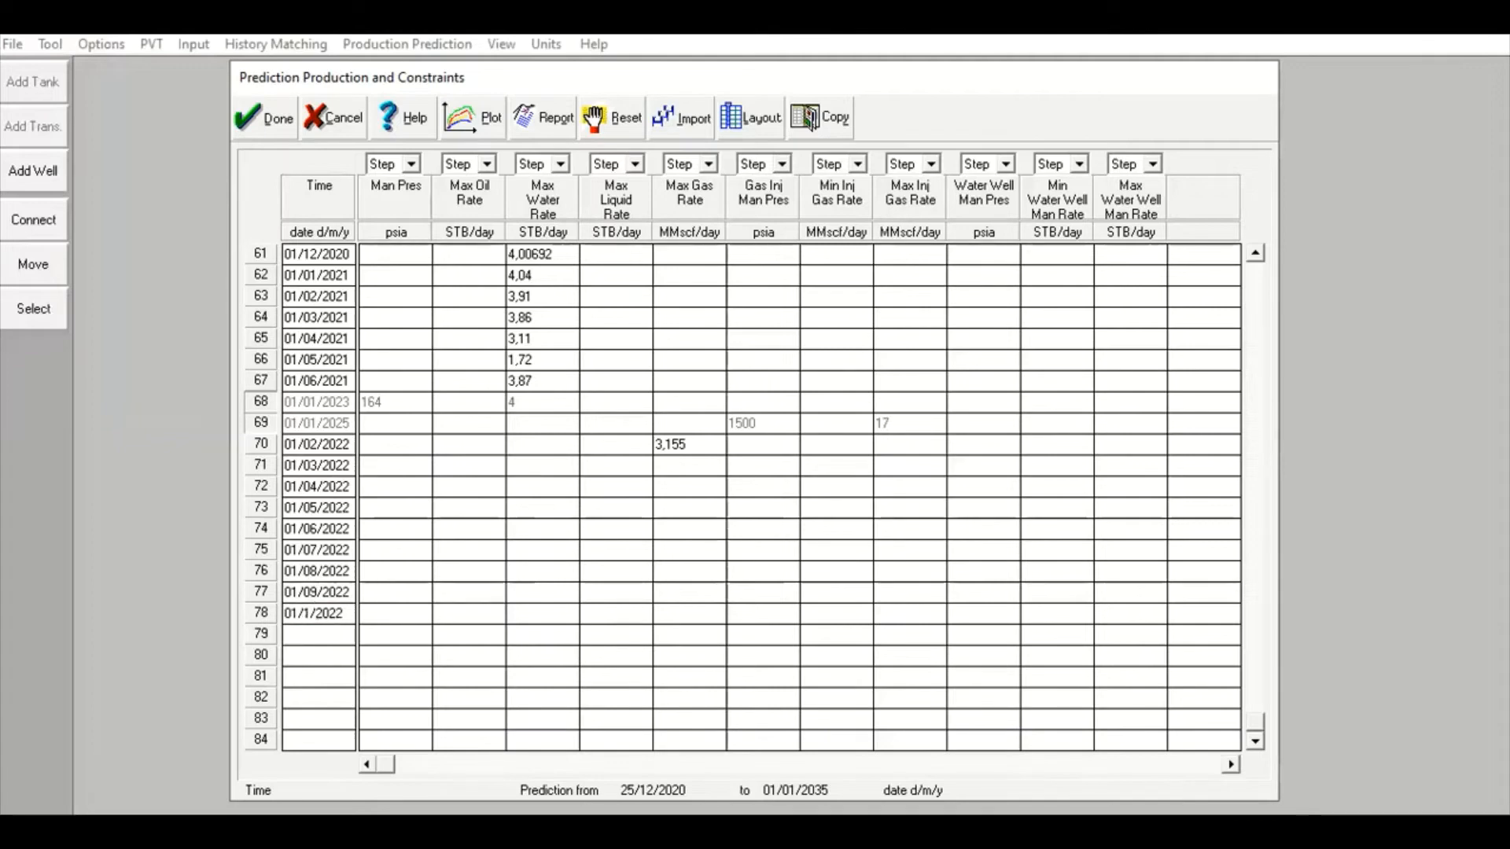
pyautogui.write('0')
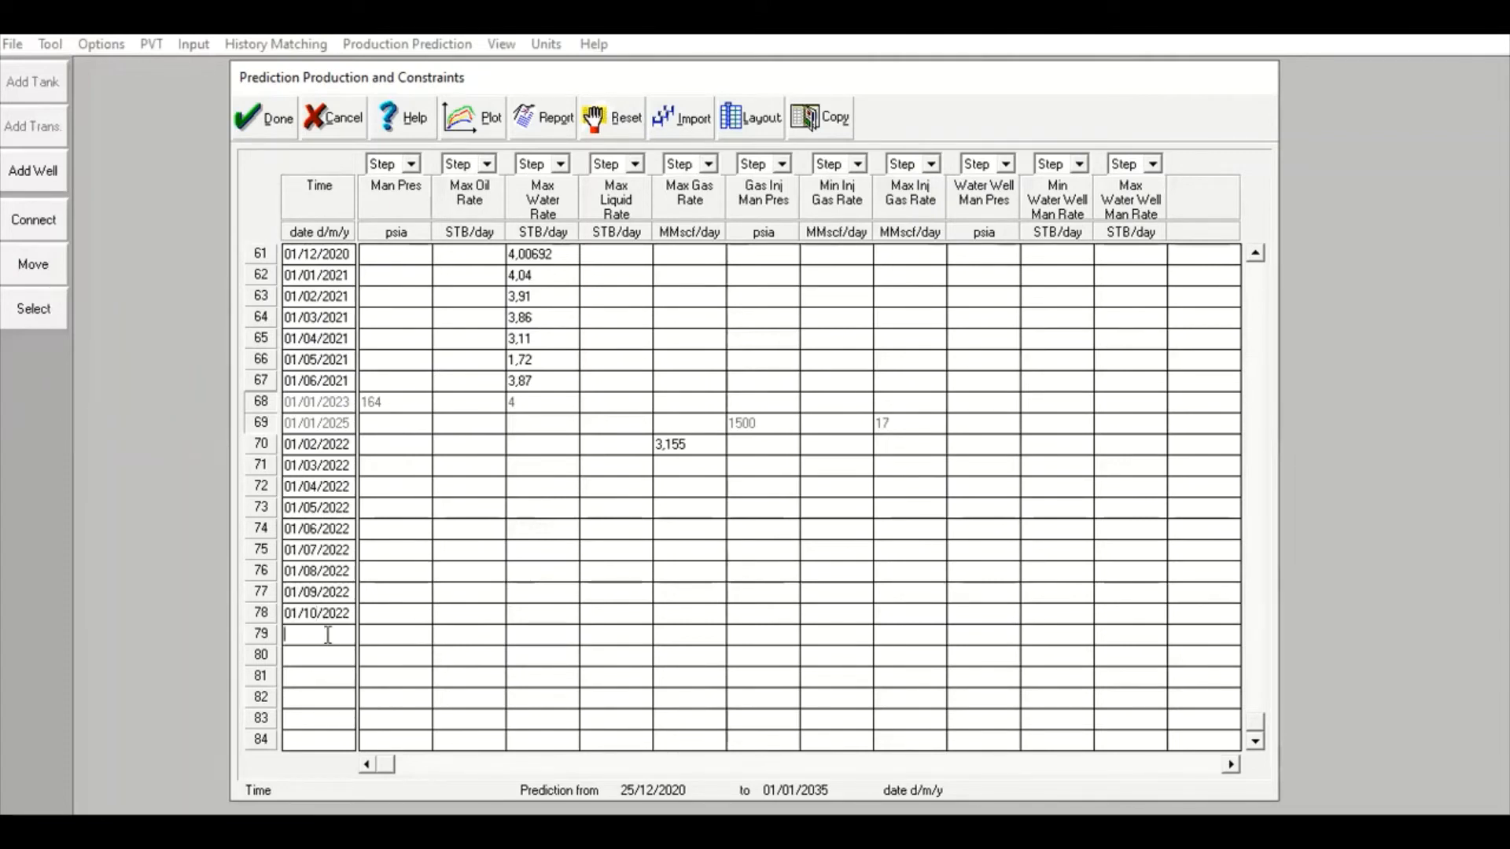
# - Fill row 79 with the copied date and change it to 01/11/2022
pyautogui.rightClick(344, 282)
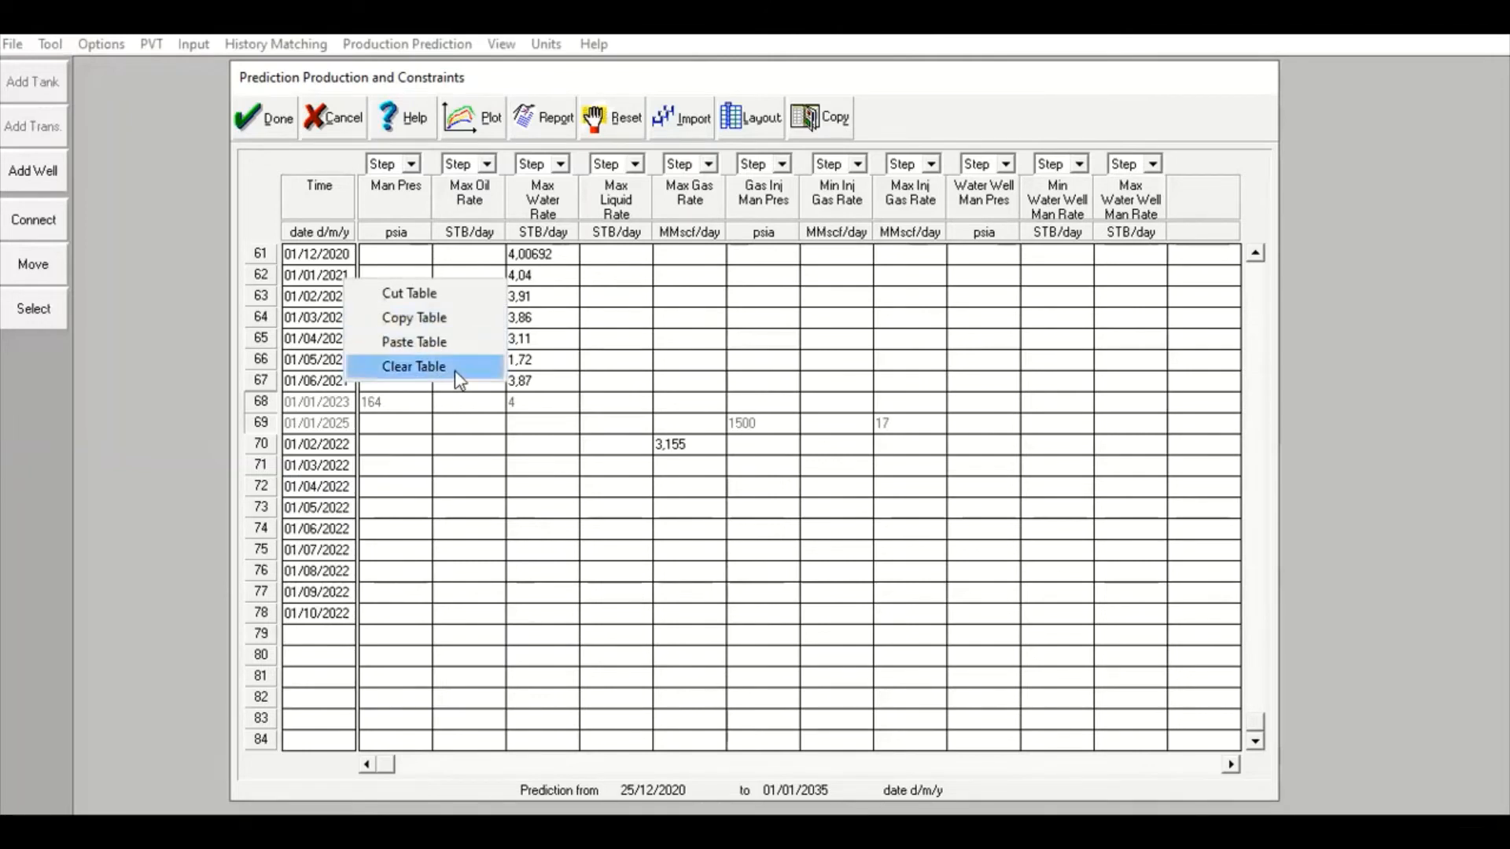
pyautogui.click(423, 635)
pyautogui.click(322, 635)
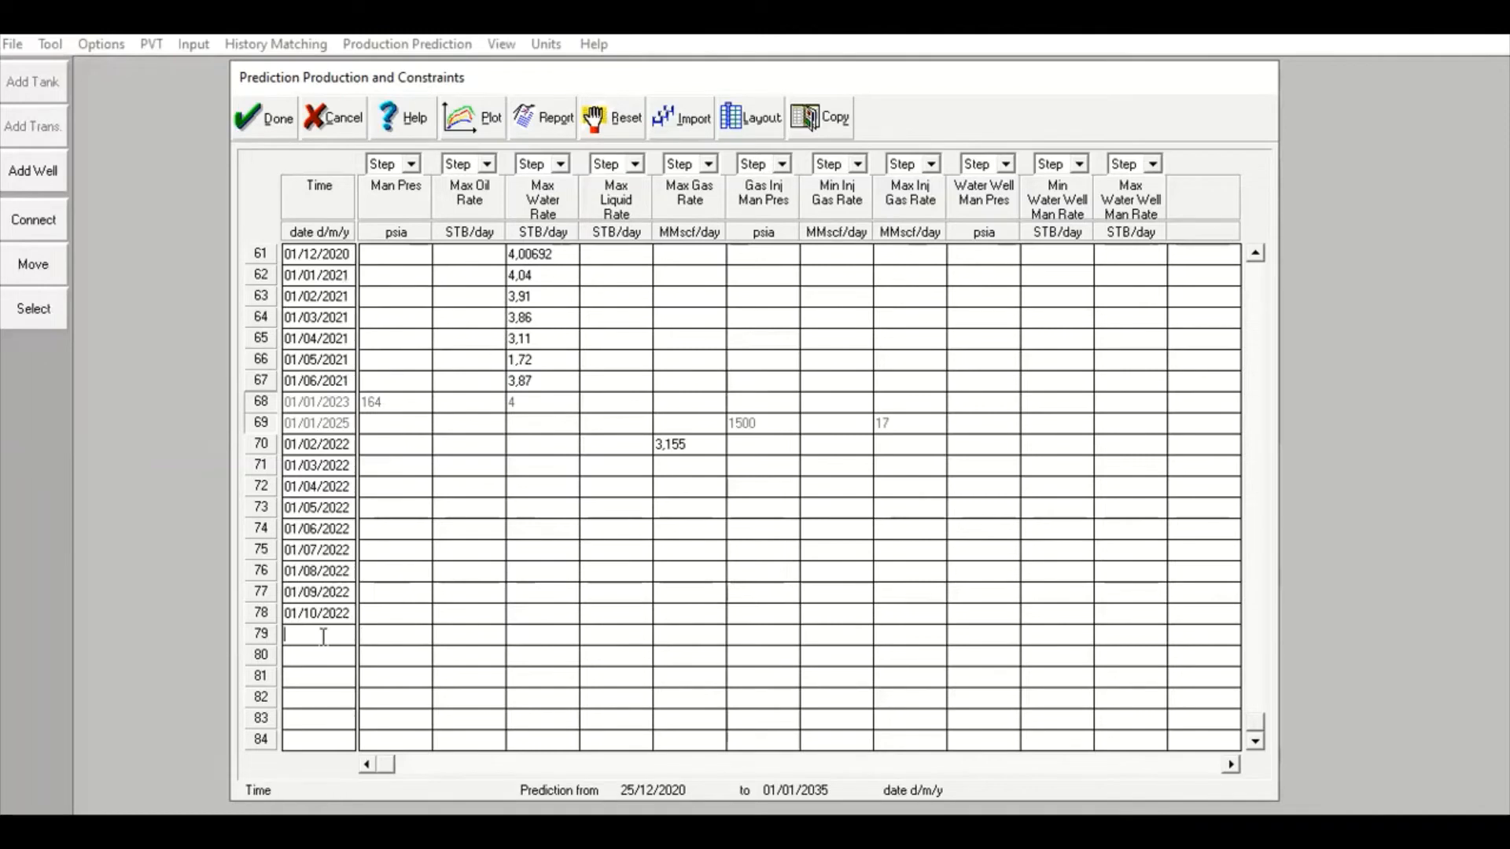
pyautogui.hotkey('ctrl', 'v')
pyautogui.press('BackSpace')
pyautogui.press('BackSpace')
pyautogui.write('11')
# - Fill row 80 with the copied date and change it to 01/12/2022
pyautogui.click(323, 653)
pyautogui.hotkey('ctrl', 'v')
pyautogui.click(320, 654)
pyautogui.press('BackSpace')
pyautogui.press('BackSpace')
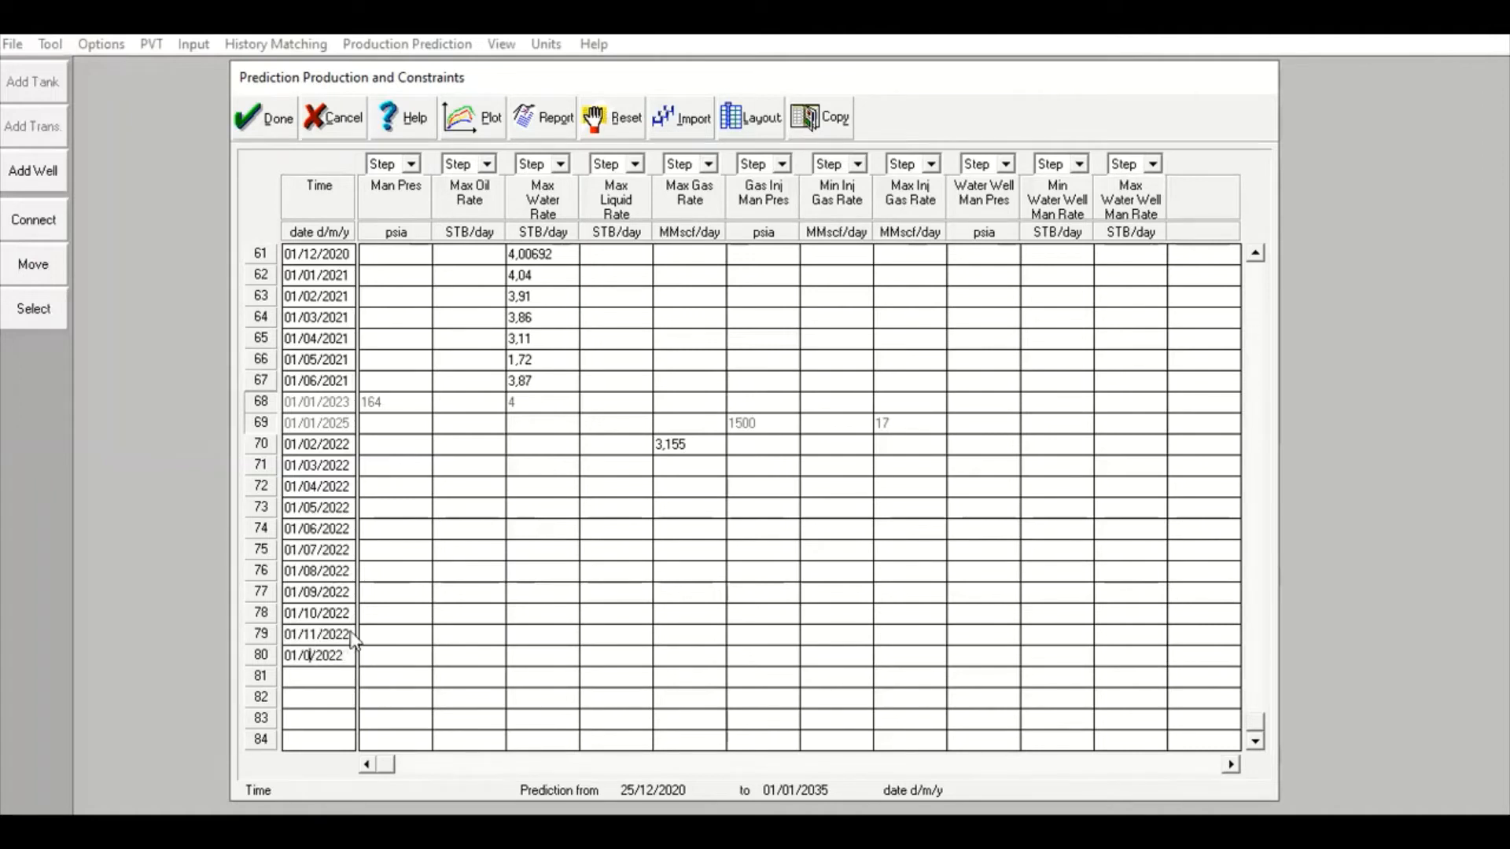
pyautogui.write('12')
pyautogui.click(1255, 741)
pyautogui.click(1255, 741)
pyautogui.click(1255, 740)
pyautogui.click(1260, 742)
pyautogui.click(1261, 742)
pyautogui.click(1261, 743)
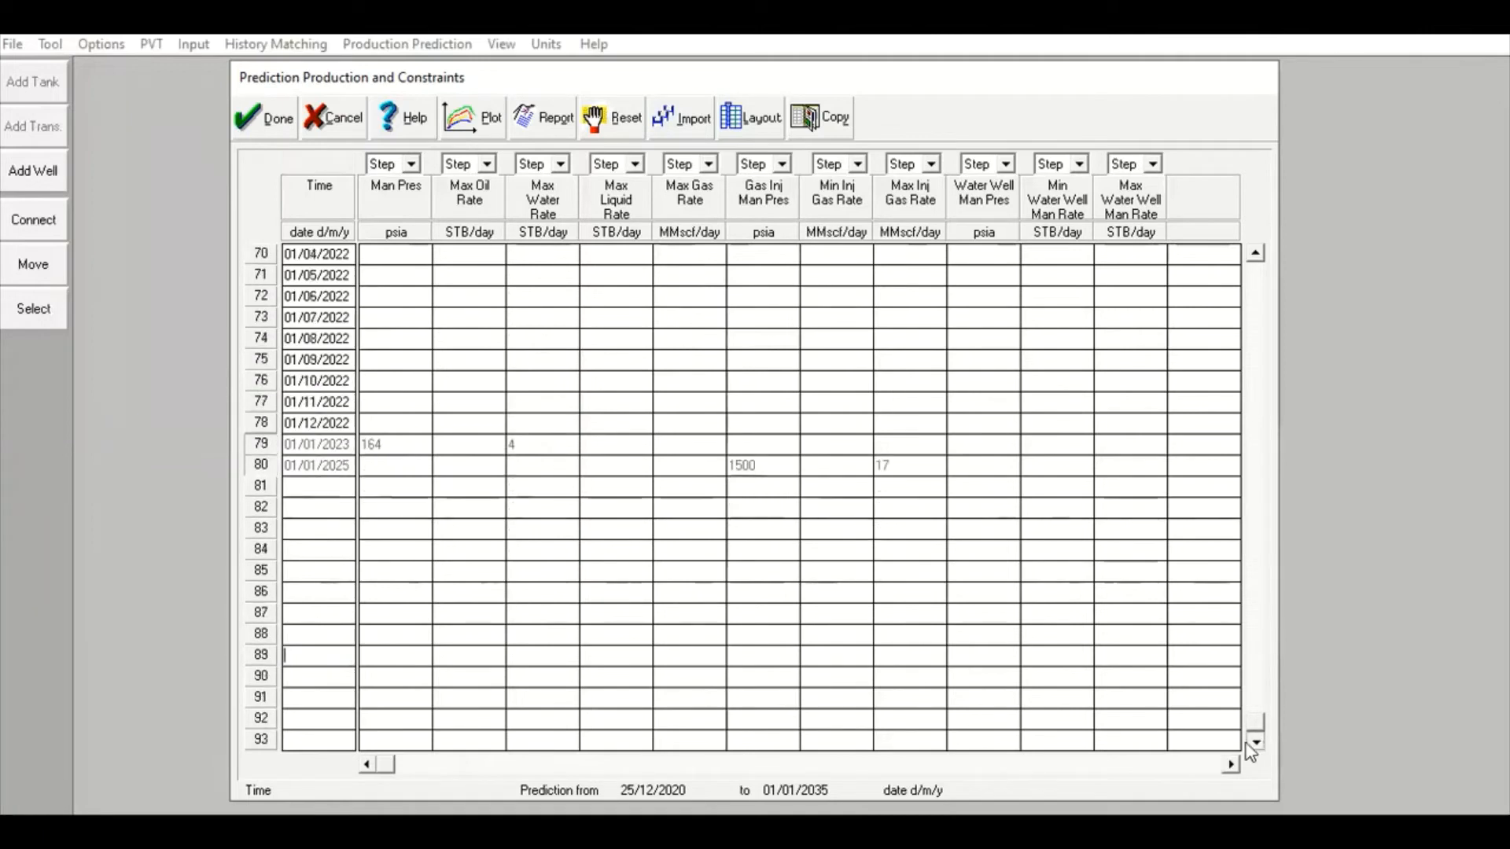
pyautogui.click(267, 445)
pyautogui.click(266, 464)
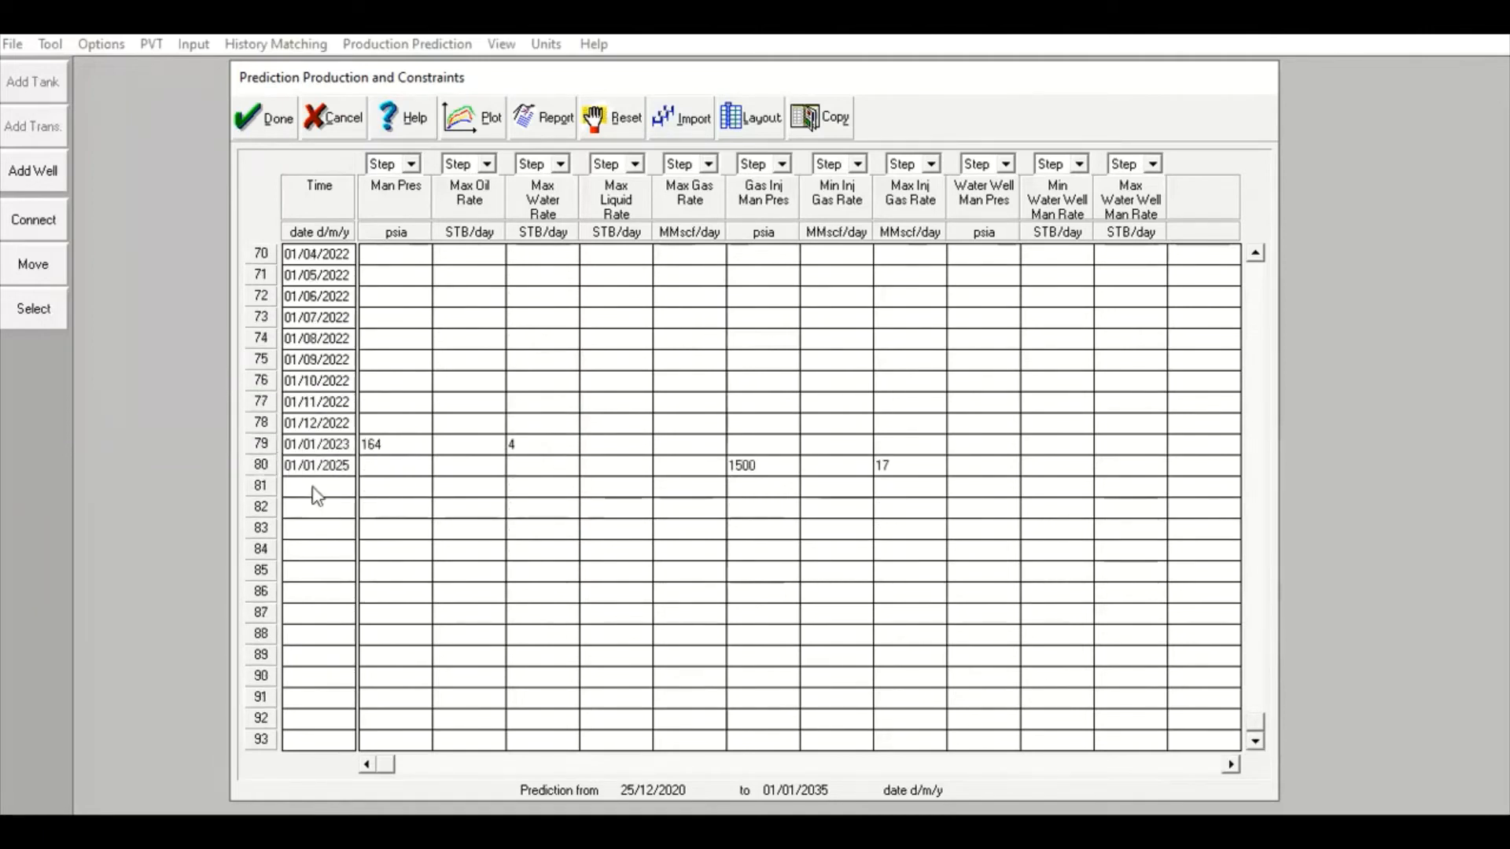
pyautogui.click(265, 448)
pyautogui.click(265, 469)
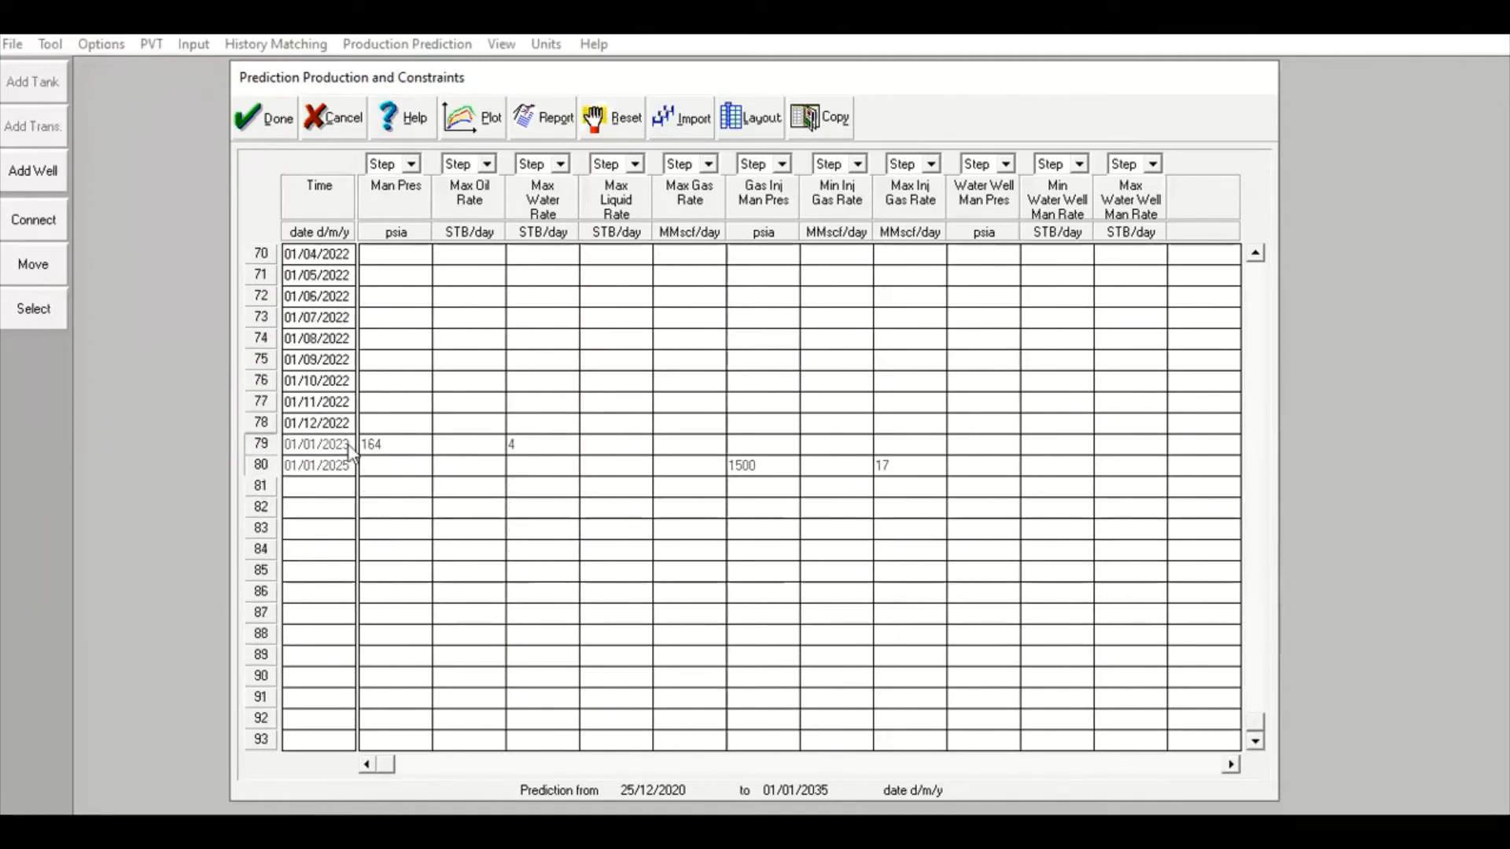
# - Copy the 01/12/2022 date into the first empty row, row 81, and change it to 01/01/2023
pyautogui.moveTo(352, 425); pyautogui.dragTo(286, 425)
pyautogui.hotkey('ctrl', 'c')
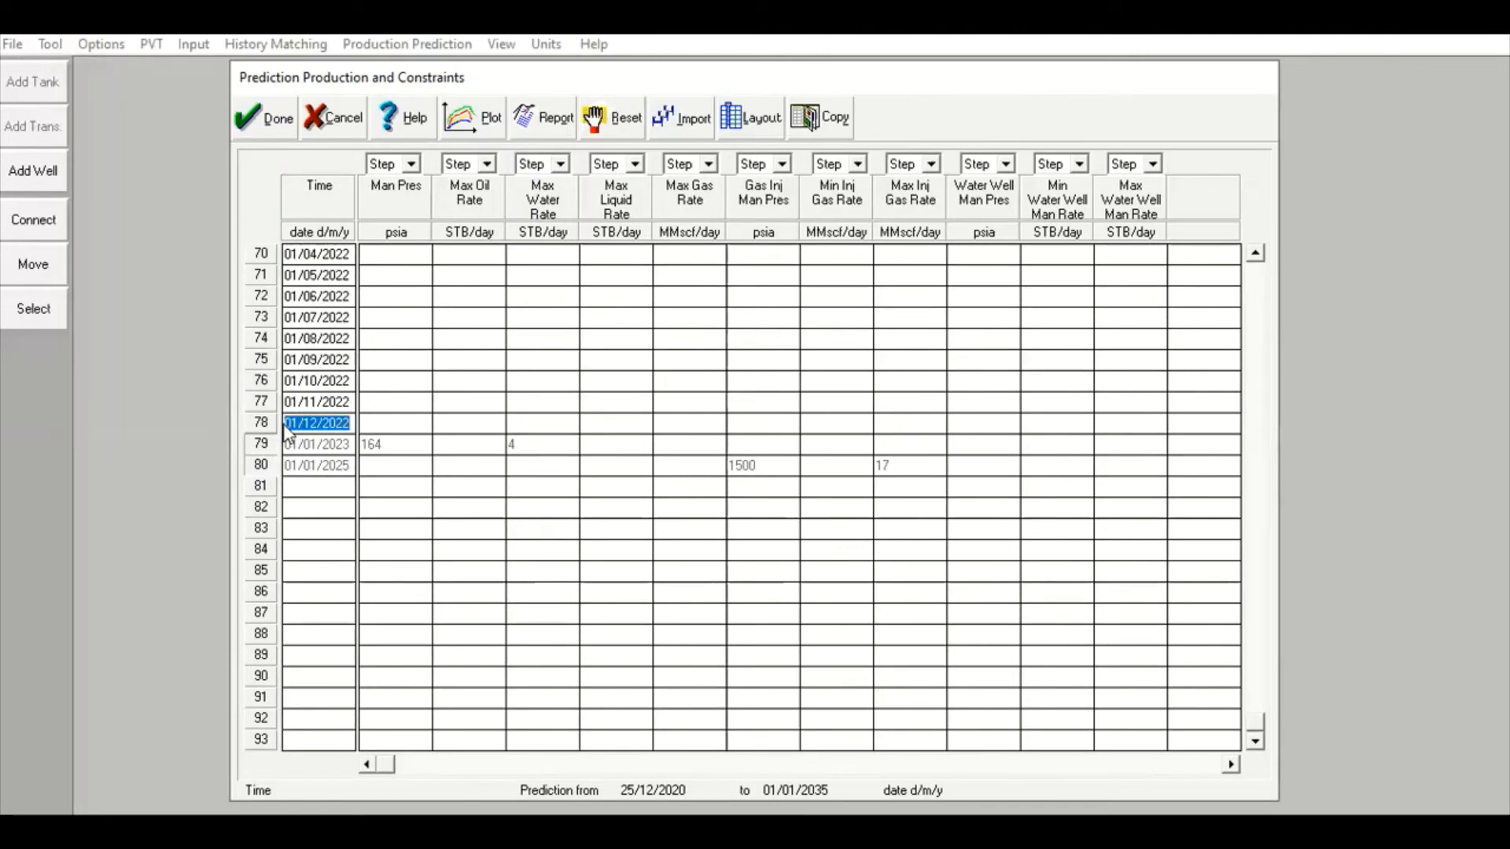
pyautogui.click(313, 486)
pyautogui.hotkey('ctrl', 'v')
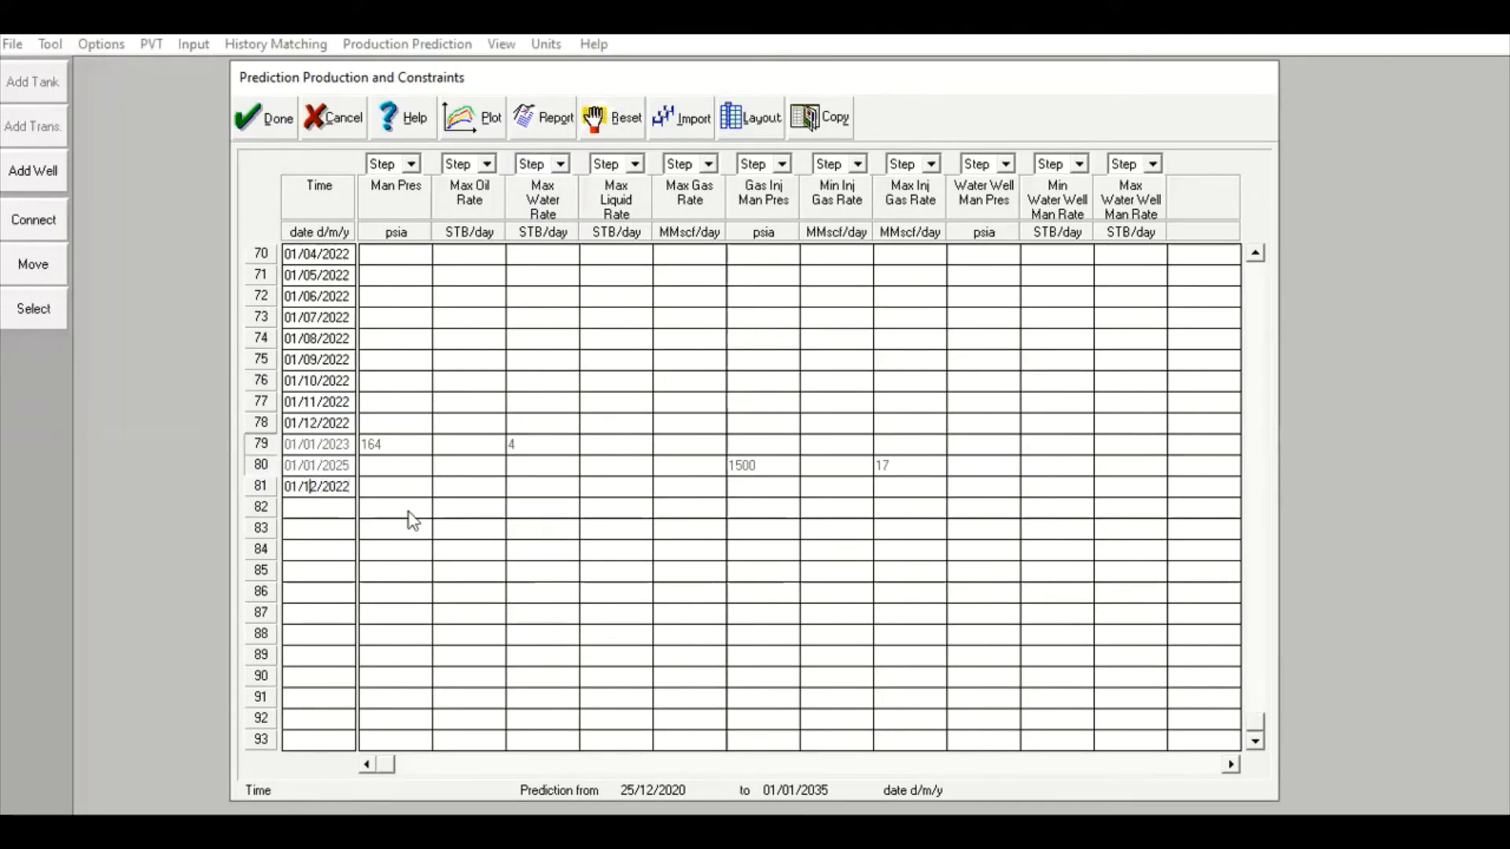
pyautogui.press('Delete')
pyautogui.press('Delete')
pyautogui.write('3')
pyautogui.click(303, 486)
pyautogui.write('0')
# - Copy the 01/01/2023 date of row 81 into rows 82 to 85
pyautogui.moveTo(349, 487); pyautogui.dragTo(265, 485)
pyautogui.hotkey('ctrl', 'c')
pyautogui.click(305, 514)
pyautogui.hotkey('ctrl', 'v')
pyautogui.click(309, 525)
pyautogui.hotkey('ctrl', 'v')
pyautogui.click(321, 551)
pyautogui.hotkey('ctrl', 'v')
pyautogui.click(324, 571)
pyautogui.hotkey('ctrl', 'v')
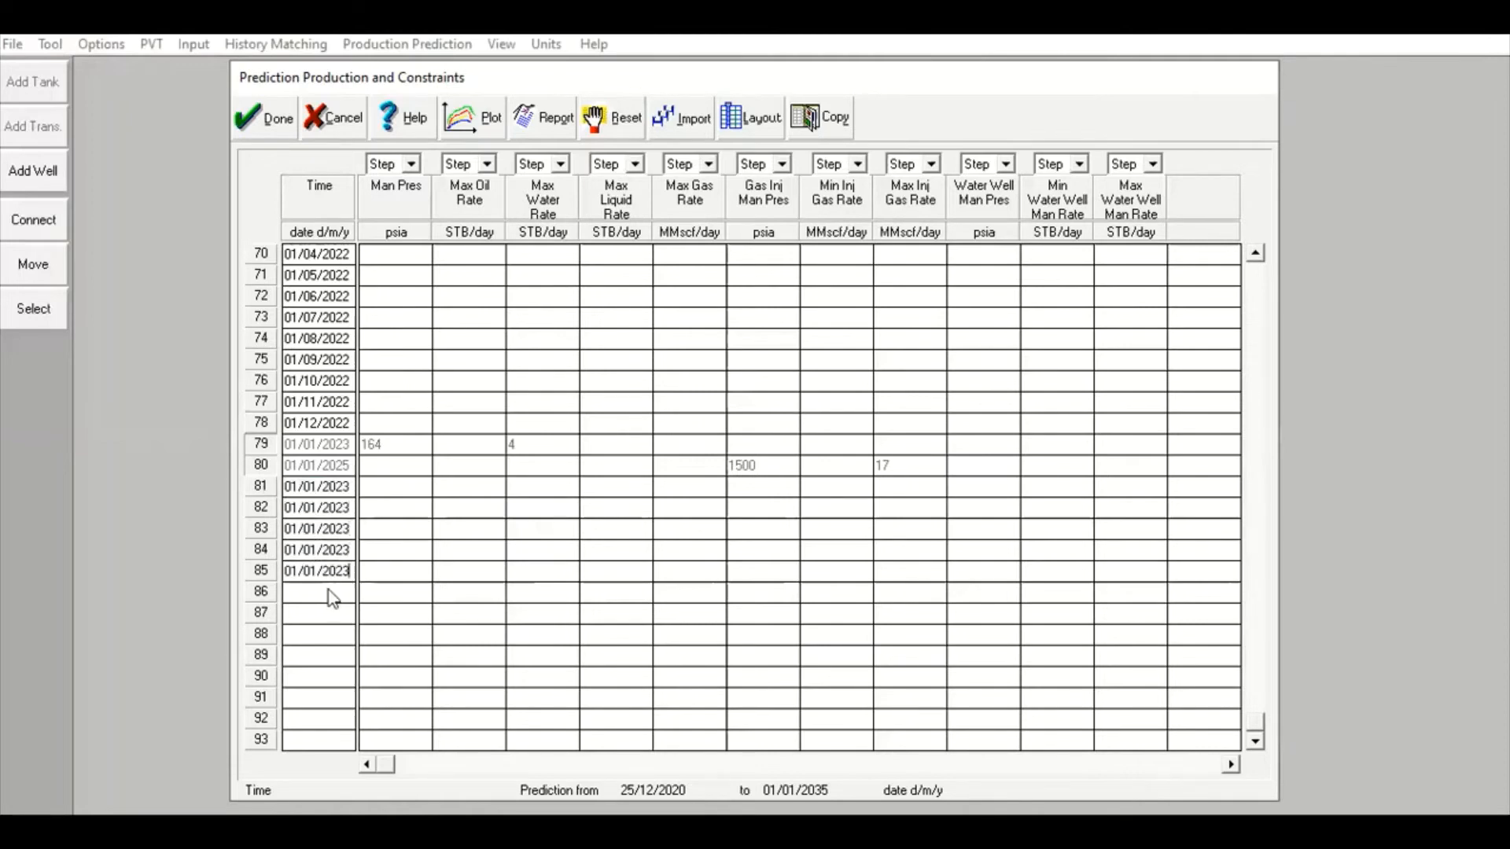
# - Paste the copied 01/01/2023 date into rows 86 to 90
pyautogui.click(324, 592)
pyautogui.hotkey('ctrl', 'v')
pyautogui.click(324, 614)
pyautogui.hotkey('ctrl', 'v')
pyautogui.click(318, 635)
pyautogui.hotkey('ctrl', 'v')
pyautogui.click(310, 673)
pyautogui.hotkey('ctrl', 'v')
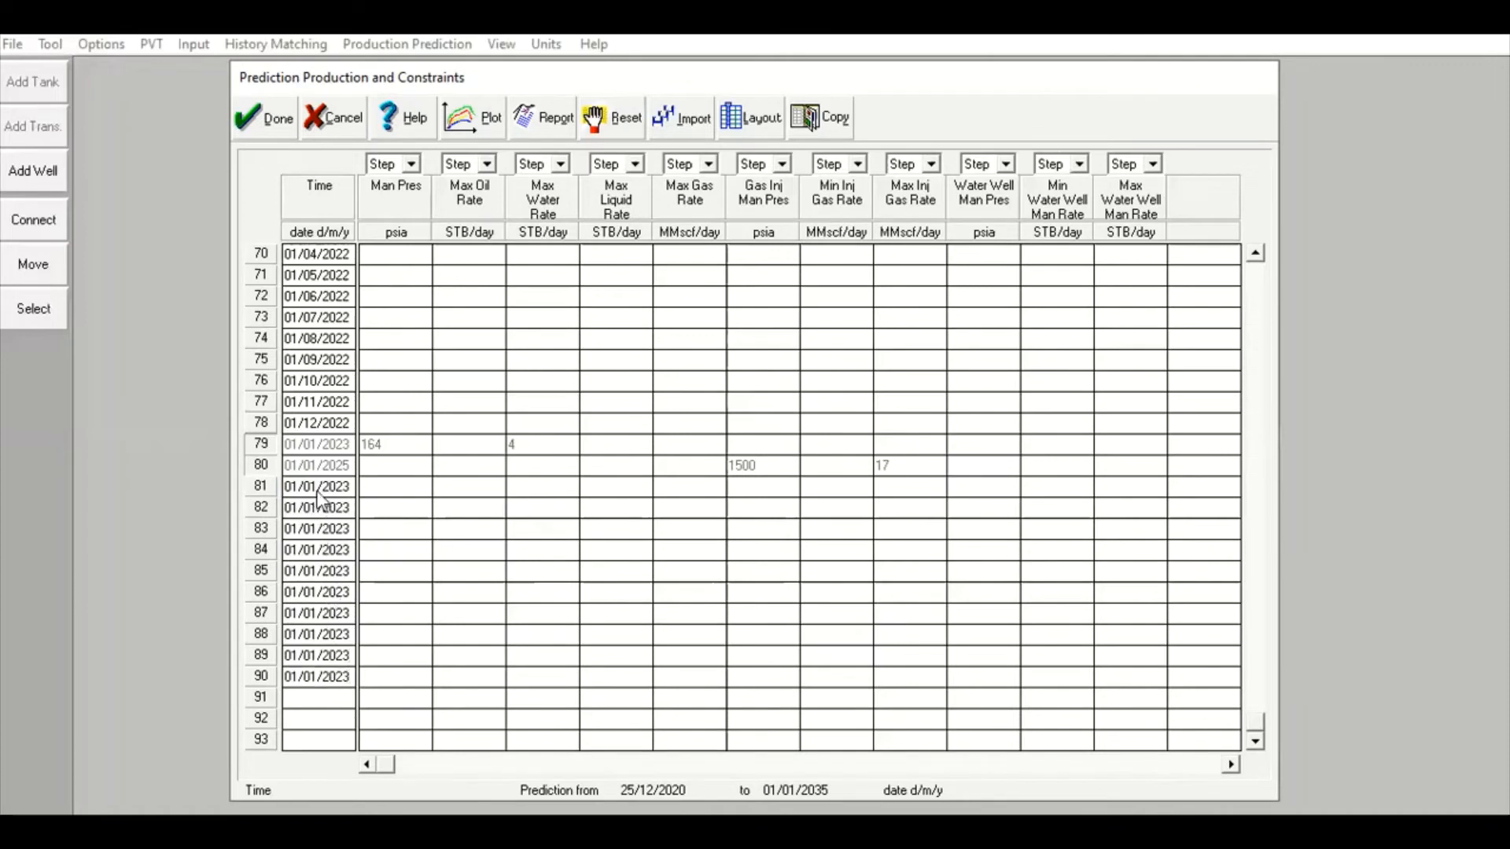
# - Change the dates of rows 82 and 83 to 01/02/2023 and 01/03/2023
pyautogui.write('2/')
pyautogui.press('Down')
pyautogui.press('Down')
pyautogui.press('Up')
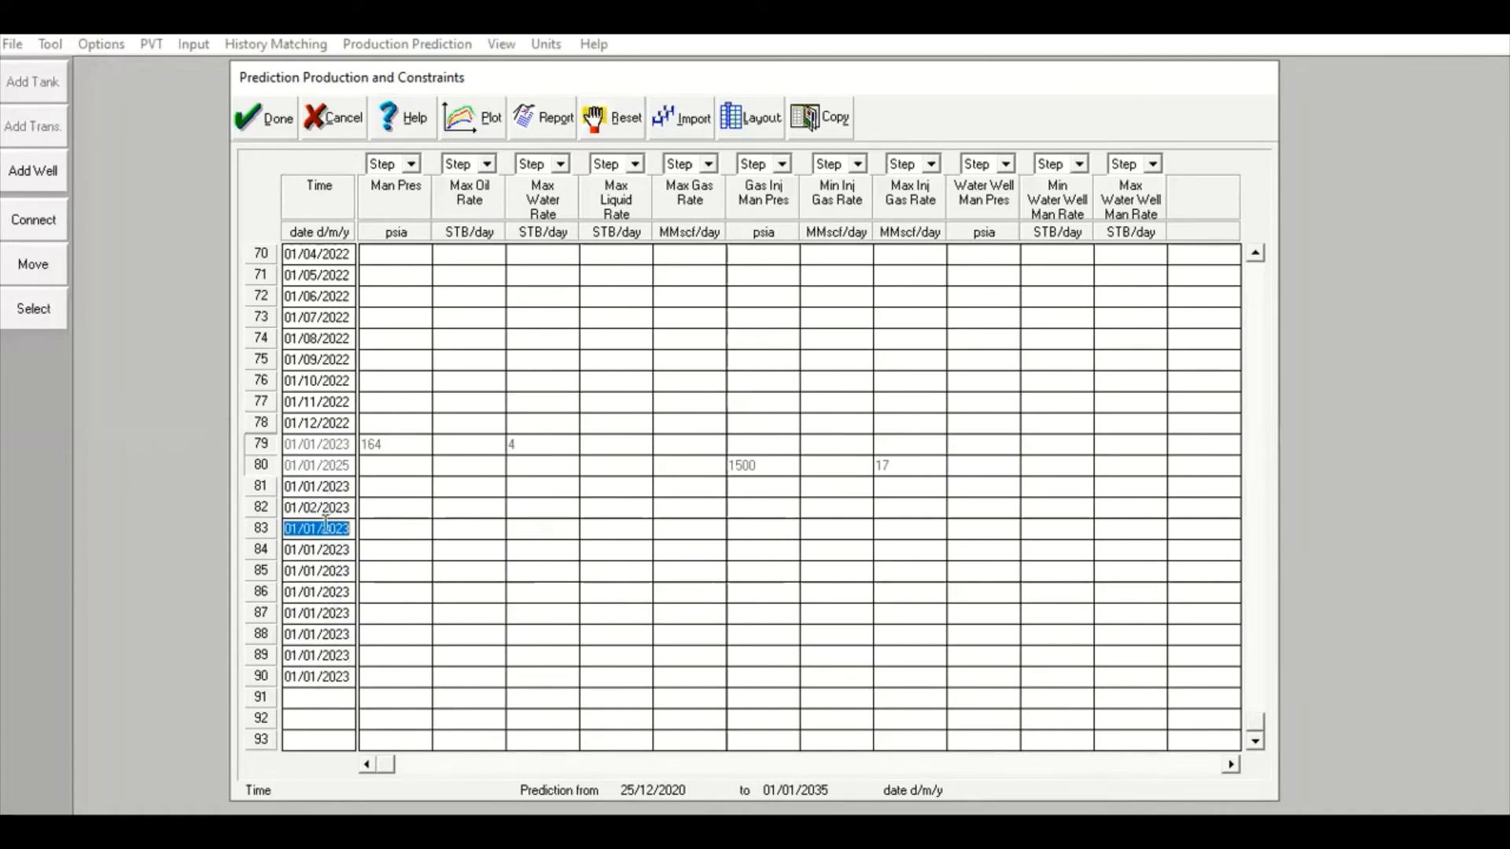
pyautogui.doubleClick(324, 530)
pyautogui.click(325, 530)
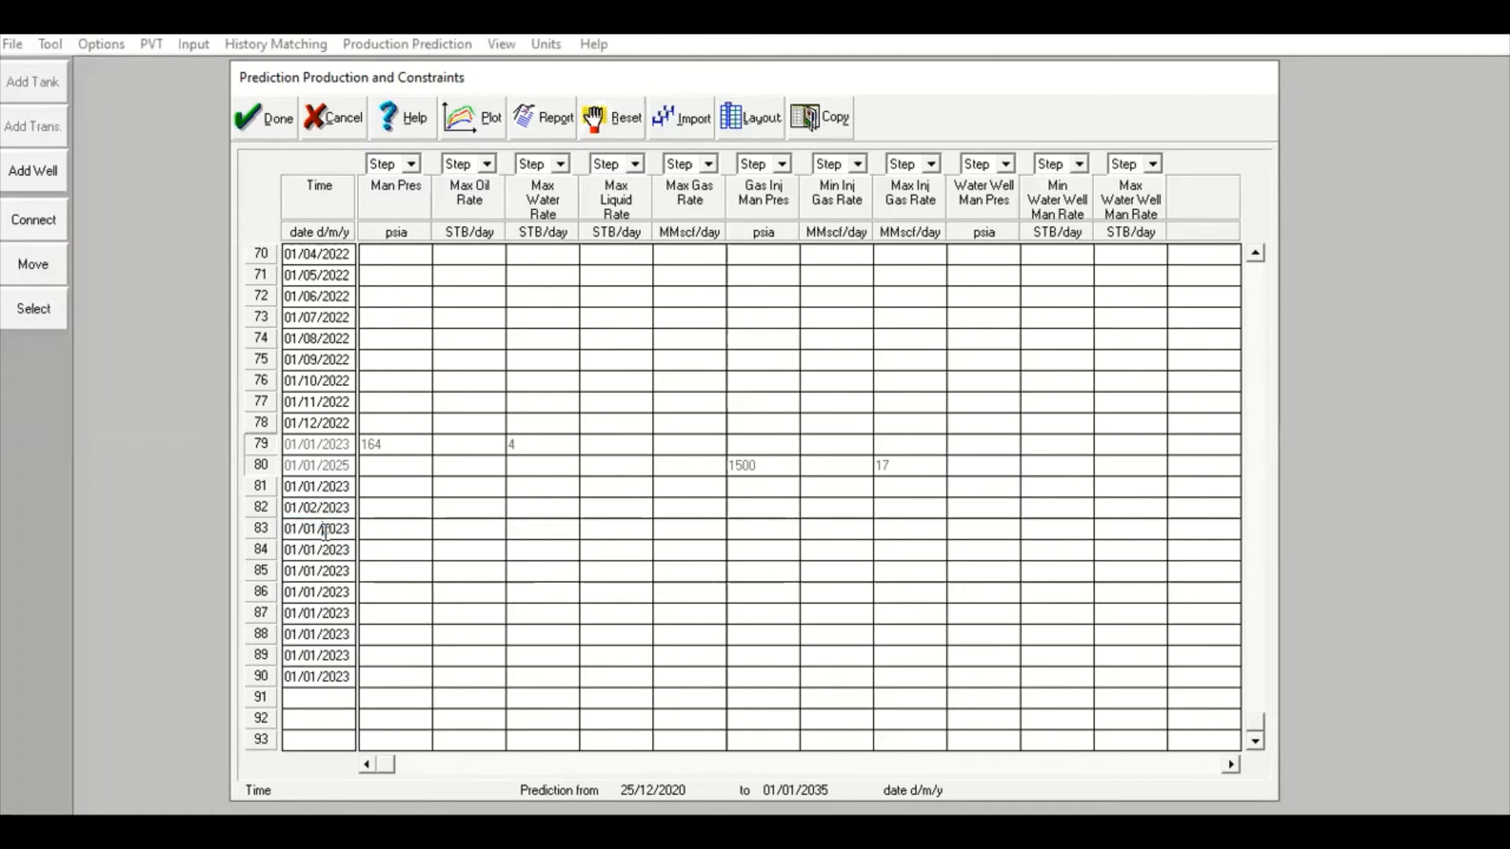
pyautogui.press('BackSpace')
pyautogui.write('3')
# - Change the dates of rows 84 and 85 to 01/04/2023 and 01/05/2023
pyautogui.moveTo(310, 544); pyautogui.dragTo(316, 546)
pyautogui.write('5')
pyautogui.click(316, 567)
pyautogui.press('BackSpace')
pyautogui.write('5')
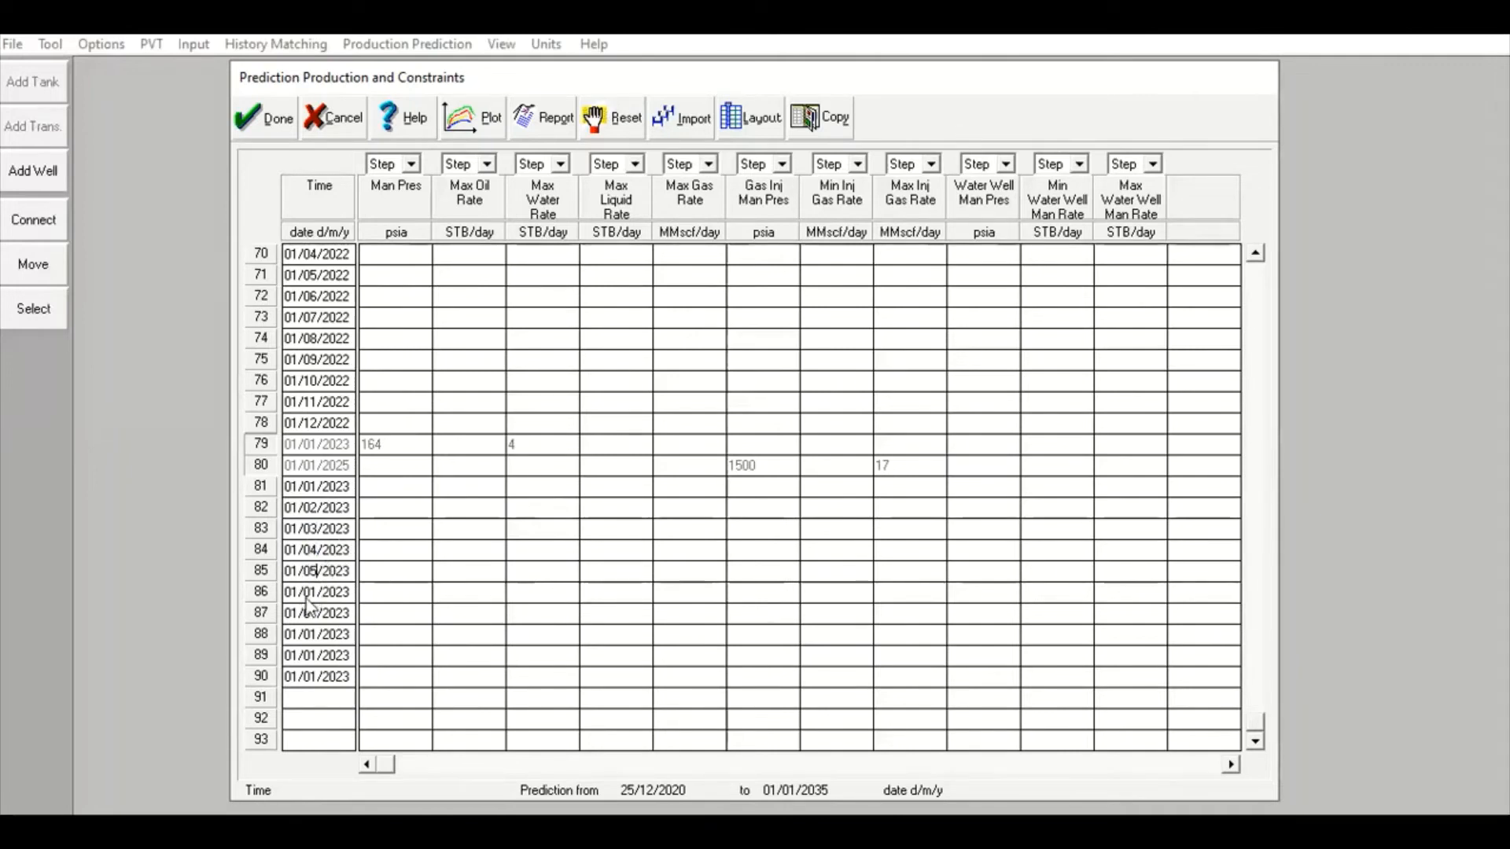
# - Change the dates of rows 86 to 88 to 01/06/2023, 01/07/2023 and 01/08/2023
pyautogui.moveTo(304, 592); pyautogui.dragTo(310, 592)
pyautogui.write('06')
pyautogui.click(317, 634)
pyautogui.press('BackSpace')
pyautogui.write('8')
pyautogui.press('BackSpace')
pyautogui.write('8')
# - Change the dates of rows 89 and 90 to 01/09/2023 and 01/10/2023
pyautogui.click(311, 656)
pyautogui.press('Delete')
pyautogui.write('9')
pyautogui.press('BackSpace')
pyautogui.press('Right')
pyautogui.write('0')
# - Fill rows 91 and 92 with the copied date and change them to 01/11/2023 and 01/12/2023
pyautogui.click(320, 699)
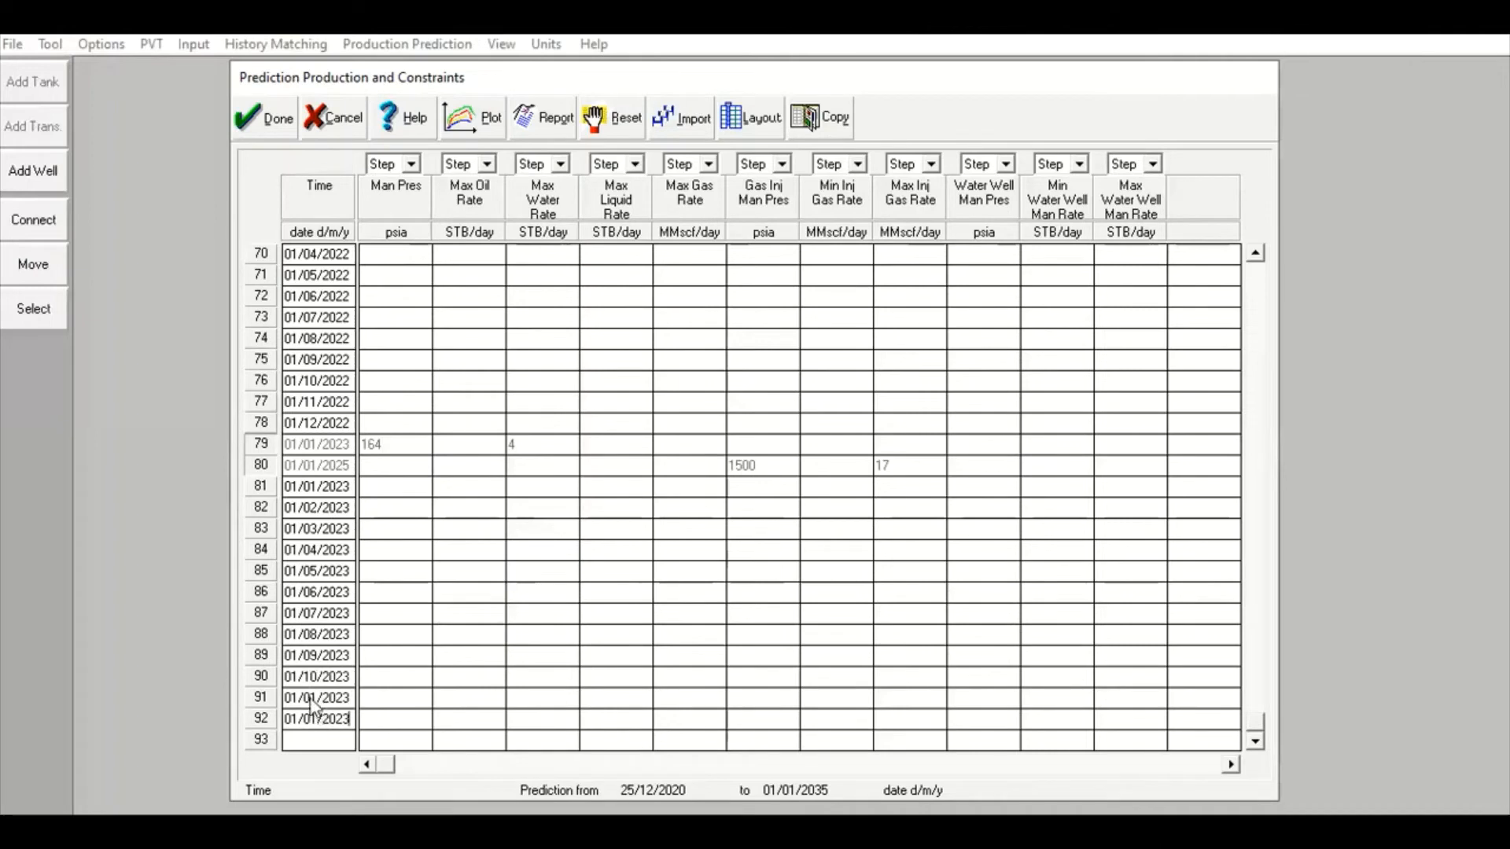
pyautogui.click(308, 698)
pyautogui.press('BackSpace')
pyautogui.write('1')
pyautogui.click(320, 722)
pyautogui.moveTo(318, 721); pyautogui.dragTo(326, 711)
pyautogui.press('Left')
pyautogui.press('Left')
pyautogui.press('BackSpace')
pyautogui.press('Delete')
pyautogui.write('2')
pyautogui.write('1')
# - Copy the 01/01/2023 date of row 80 into rows 93 to 96, below the disabled 2025 row
pyautogui.click(1250, 744)
pyautogui.click(1250, 744)
pyautogui.click(1250, 744)
pyautogui.click(1250, 744)
pyautogui.click(1250, 744)
pyautogui.click(1250, 744)
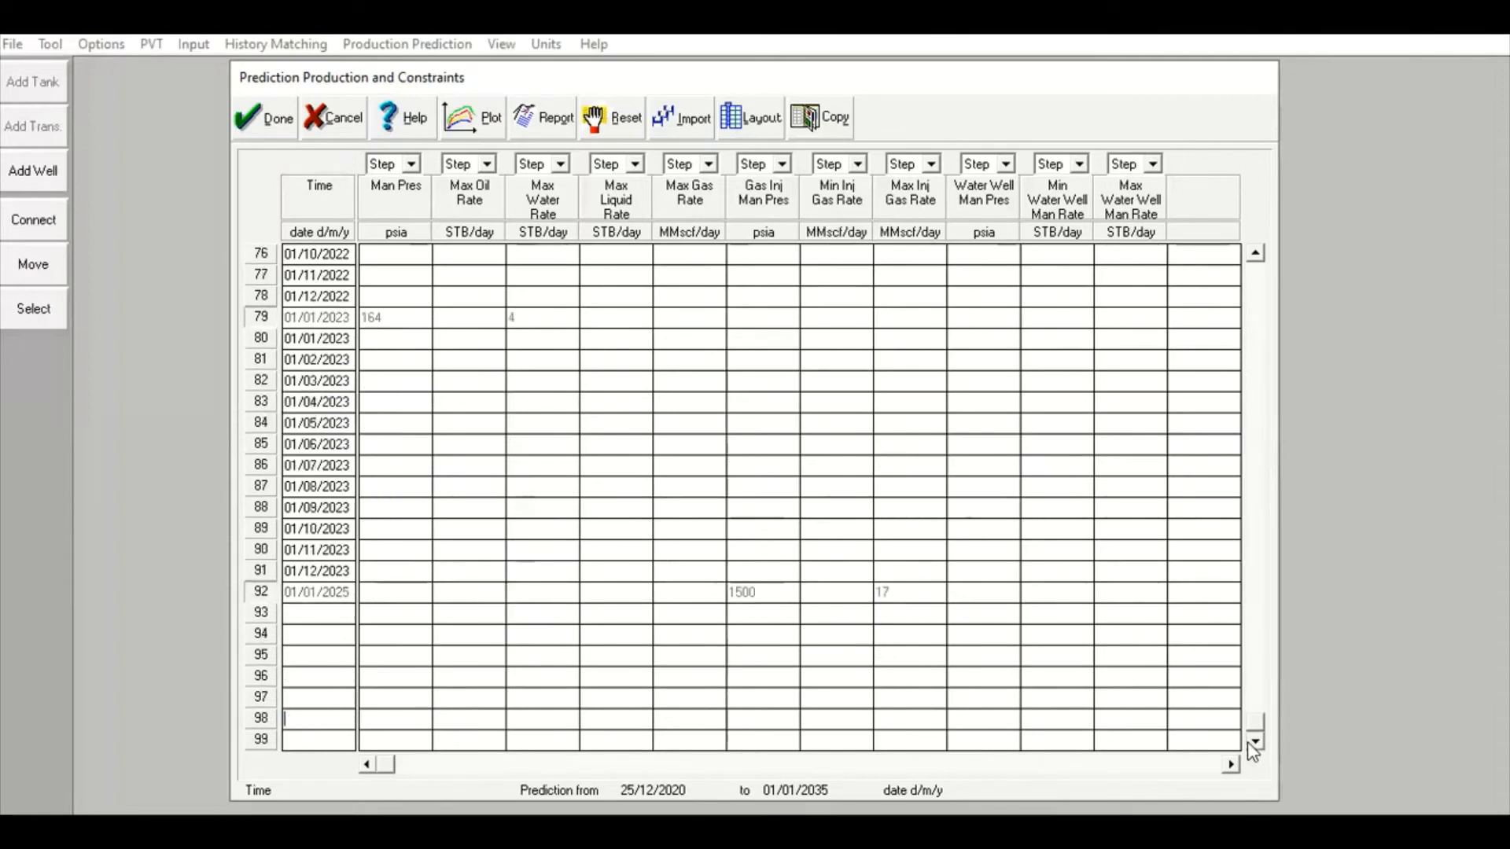
pyautogui.click(1250, 744)
pyautogui.click(1251, 744)
pyautogui.click(1250, 744)
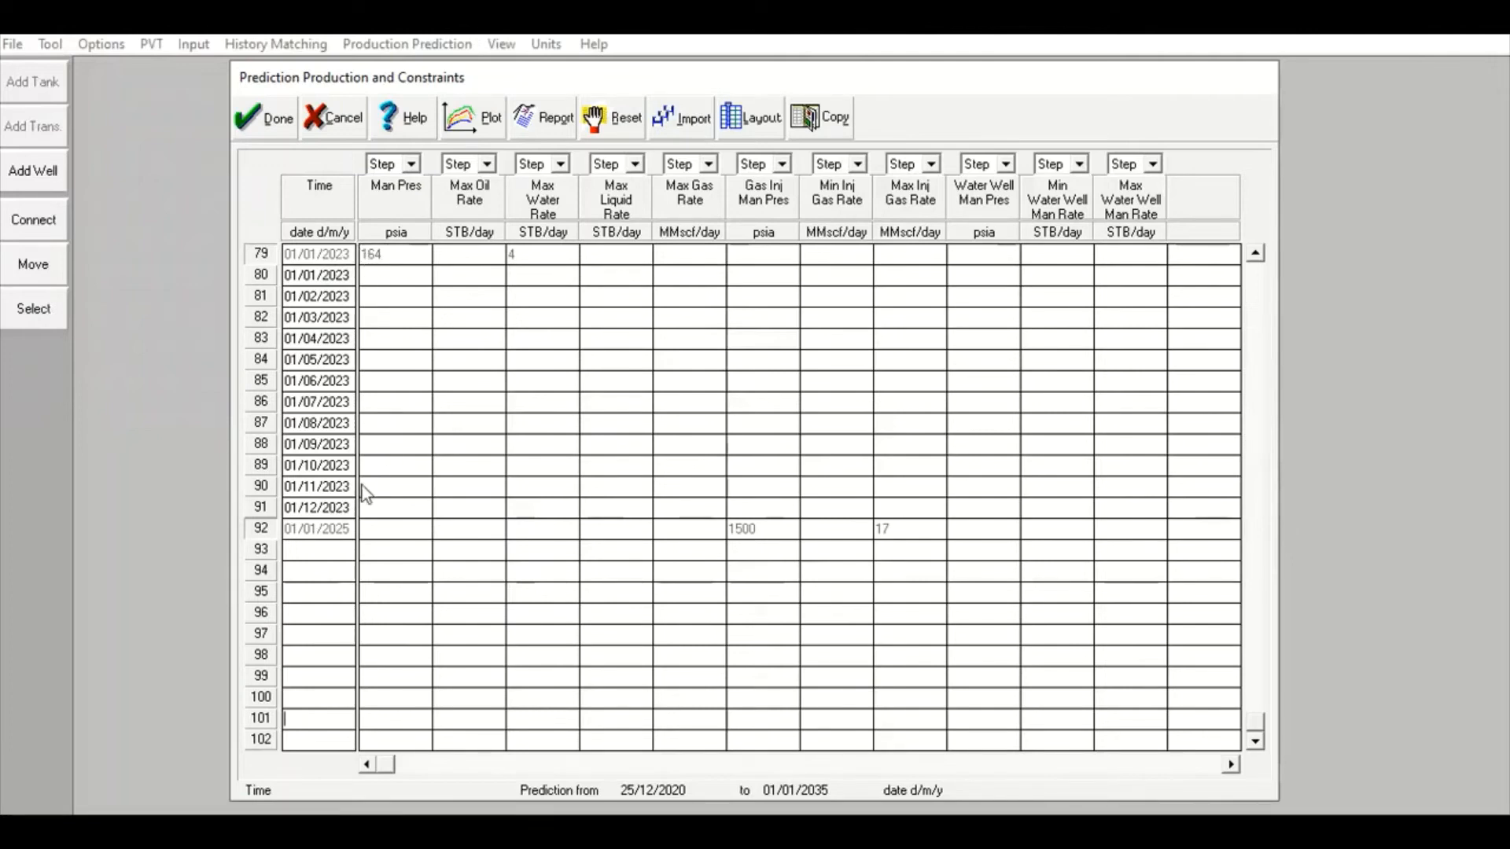
pyautogui.click(349, 508)
pyautogui.moveTo(348, 277); pyautogui.dragTo(259, 285)
pyautogui.hotkey('ctrl', 'c')
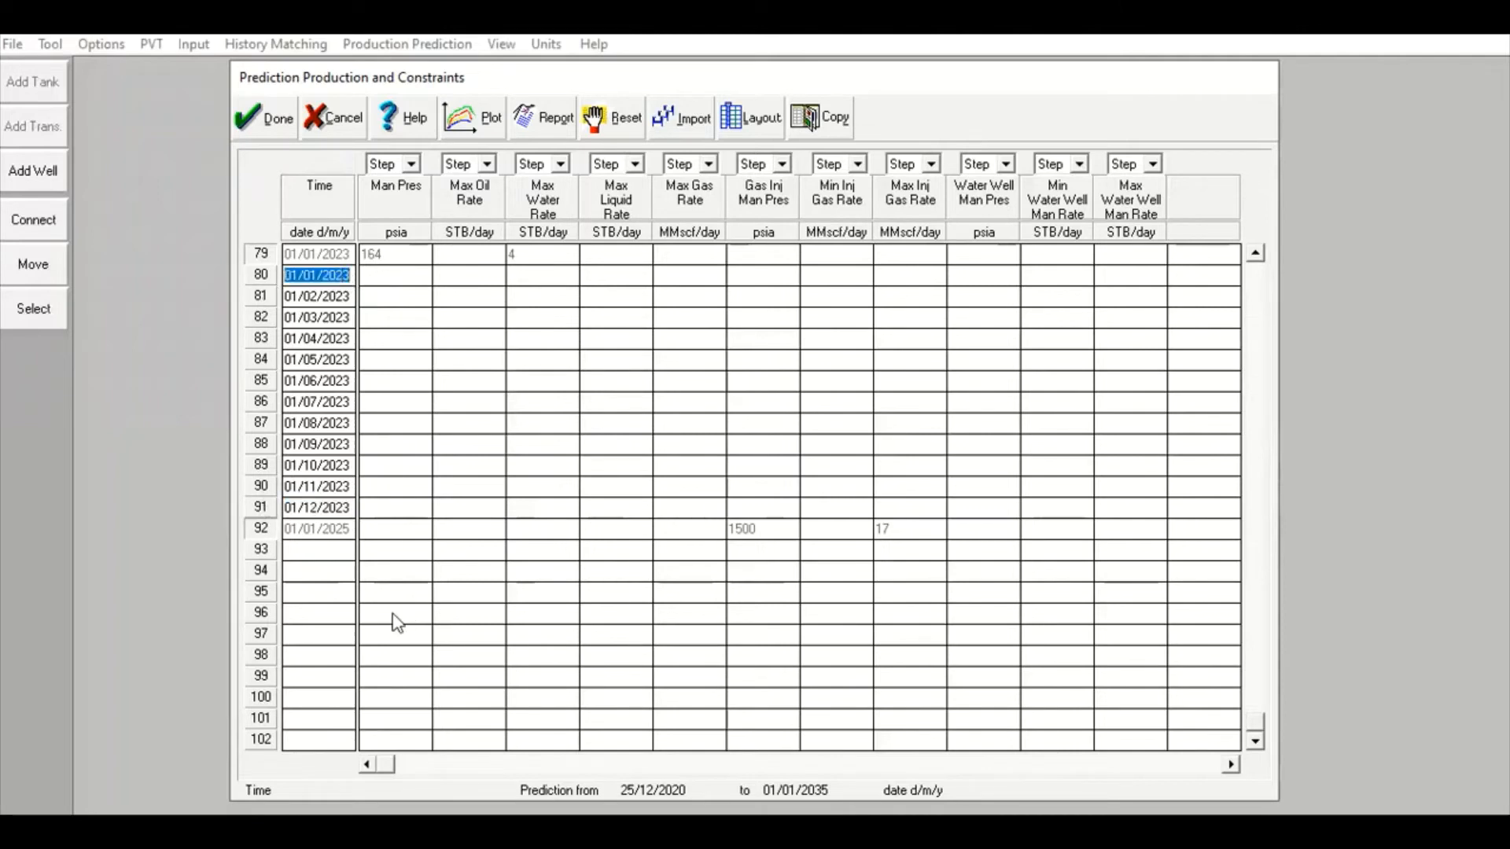
pyautogui.click(329, 550)
pyautogui.hotkey('ctrl', 'v')
pyautogui.click(339, 575)
pyautogui.hotkey('ctrl', 'v')
pyautogui.click(331, 597)
pyautogui.hotkey('ctrl', 'v')
pyautogui.click(332, 617)
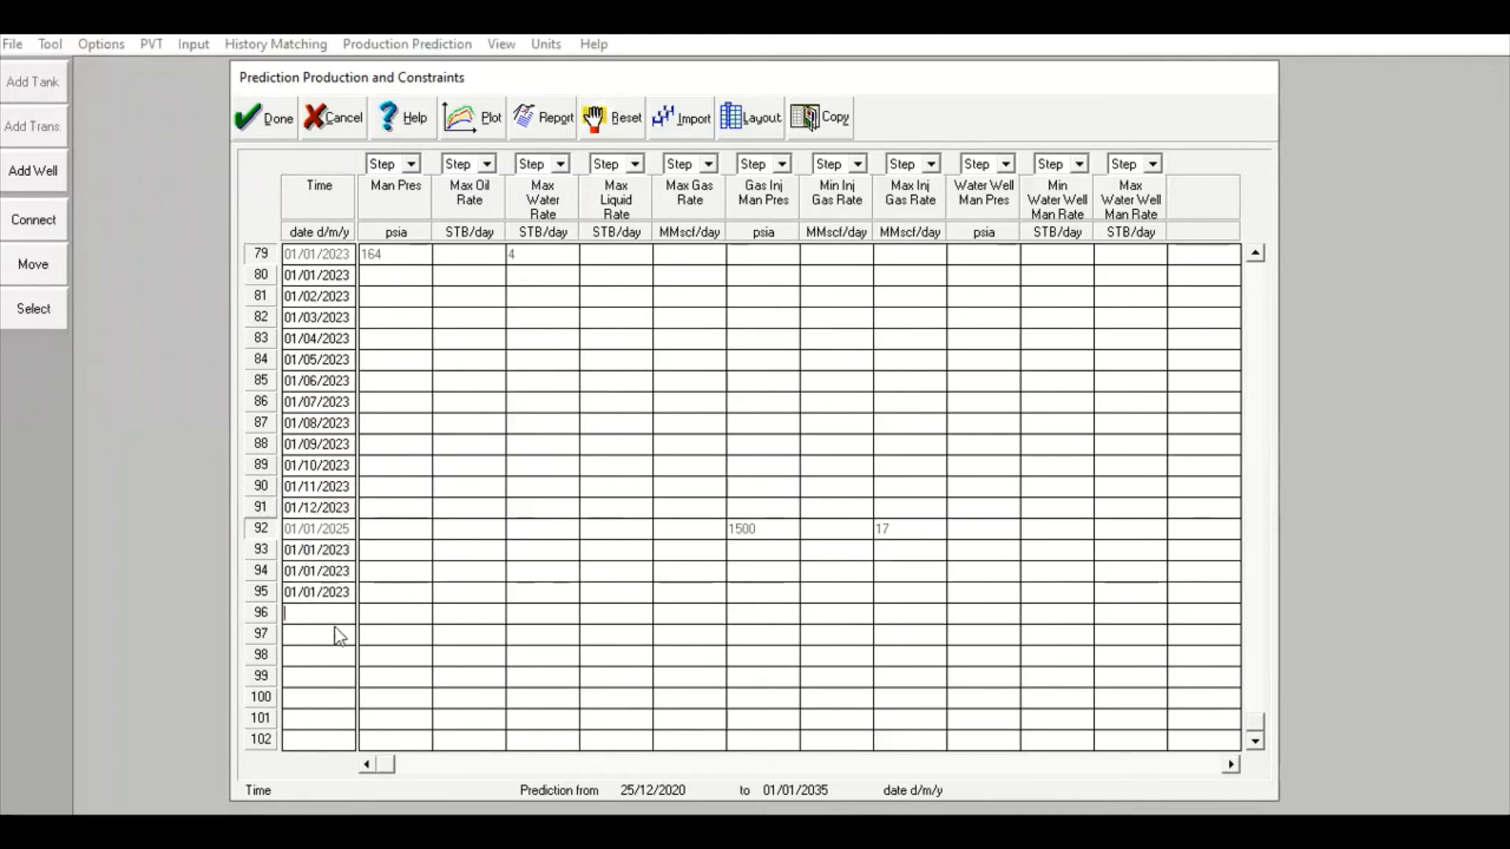
pyautogui.hotkey('ctrl', 'v')
pyautogui.click(337, 634)
# - Change the date of row 93 to 01/01/2024 and copy it over rows 94 to 96
pyautogui.click(350, 550)
pyautogui.press('BackSpace')
pyautogui.write('4')
pyautogui.moveTo(349, 550); pyautogui.dragTo(283, 550)
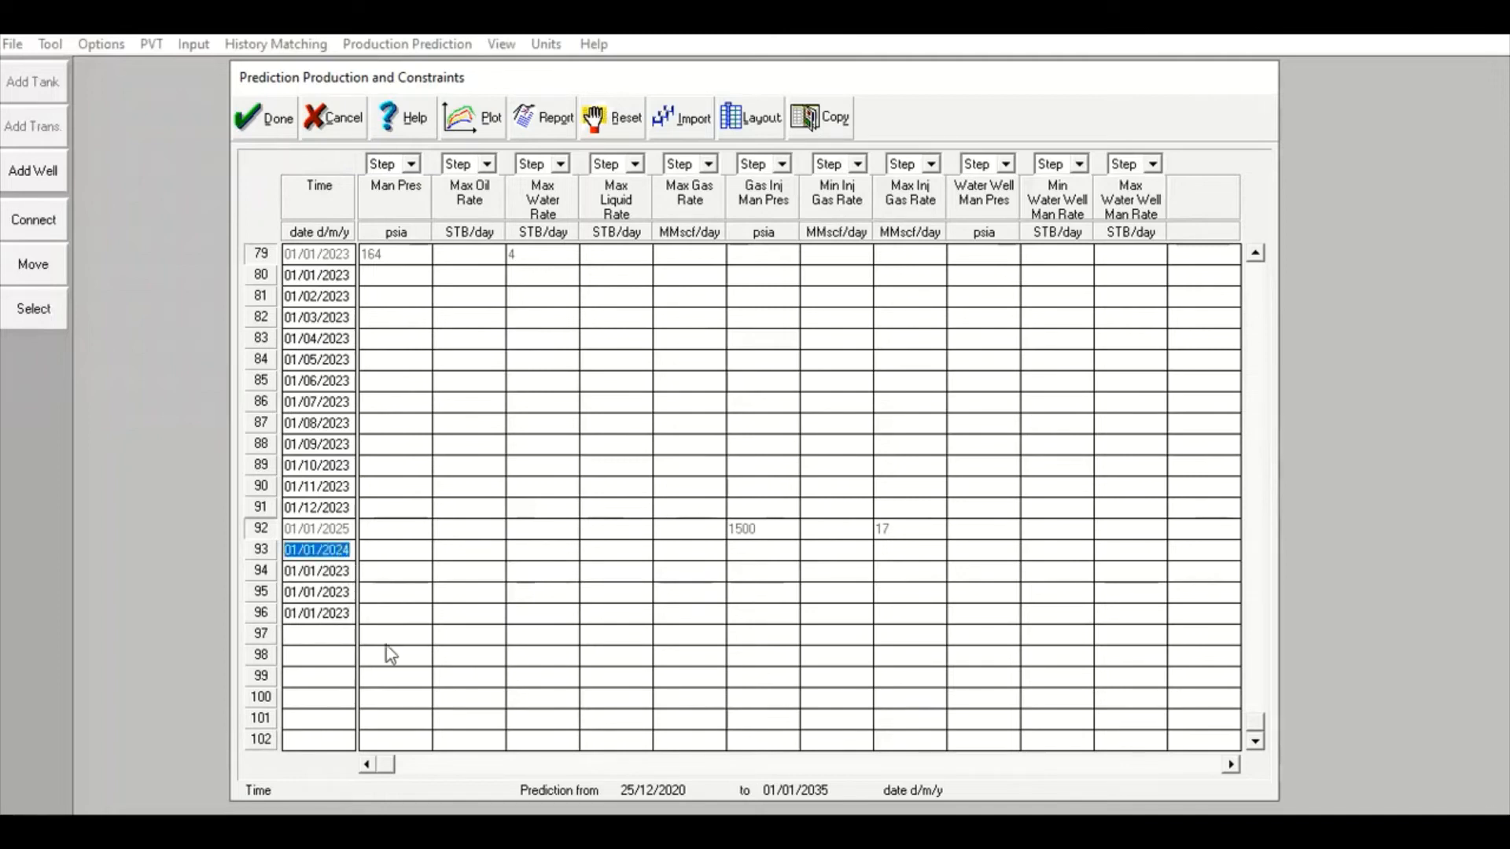
pyautogui.hotkey('ctrl', 'c')
pyautogui.click(288, 570)
pyautogui.hotkey('ctrl', 'v')
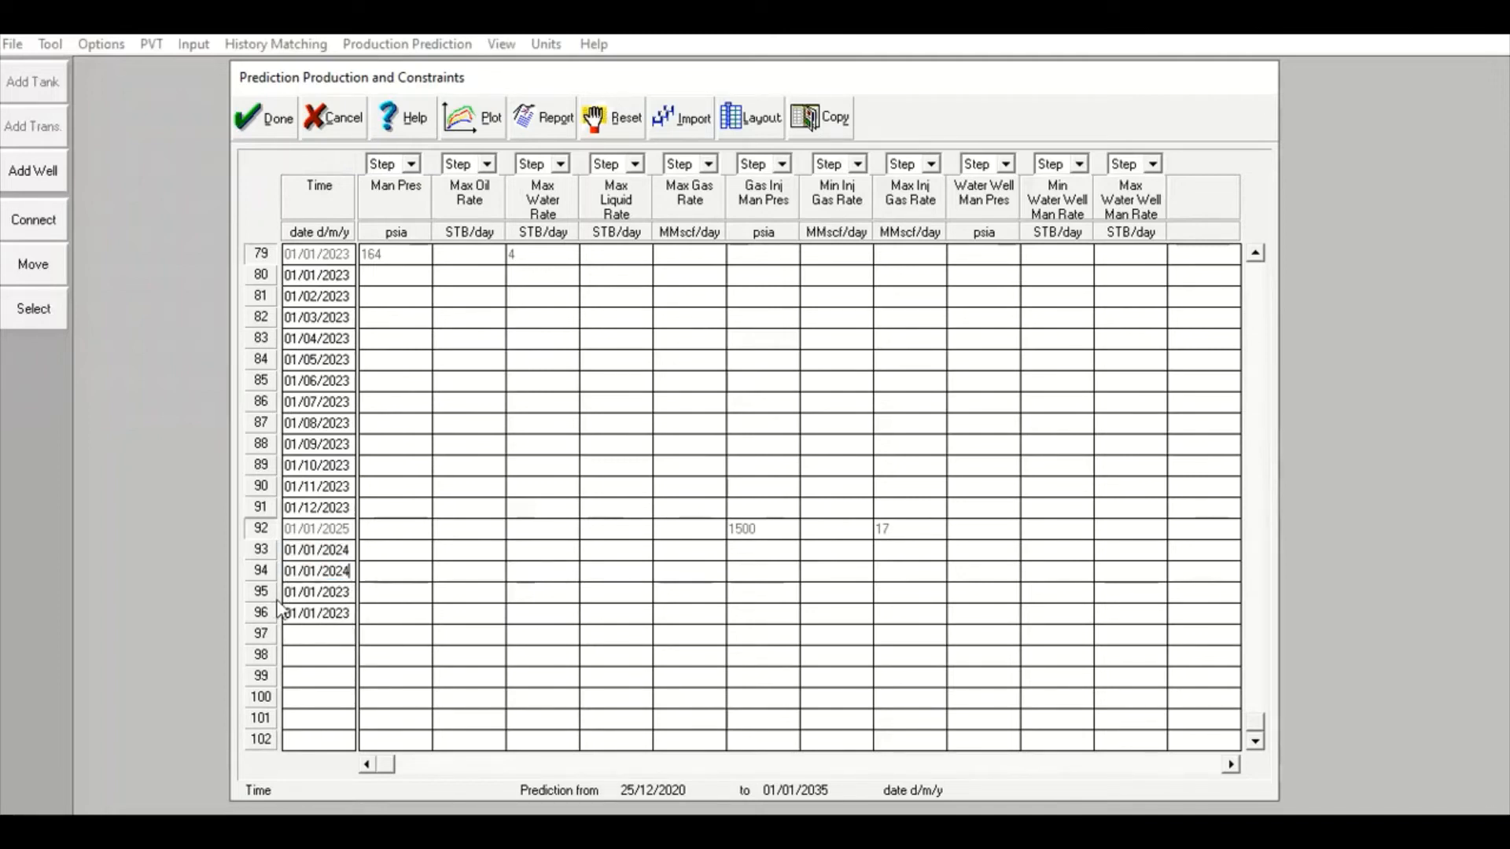
pyautogui.click(287, 591)
pyautogui.hotkey('ctrl', 'v')
pyautogui.click(286, 620)
pyautogui.hotkey('ctrl', 'v')
# - Paste the copied 01/01/2024 date into rows 97 to 102
pyautogui.click(325, 634)
pyautogui.click(327, 658)
pyautogui.hotkey('ctrl', 'v')
pyautogui.click(328, 677)
pyautogui.hotkey('ctrl', 'v')
pyautogui.click(336, 698)
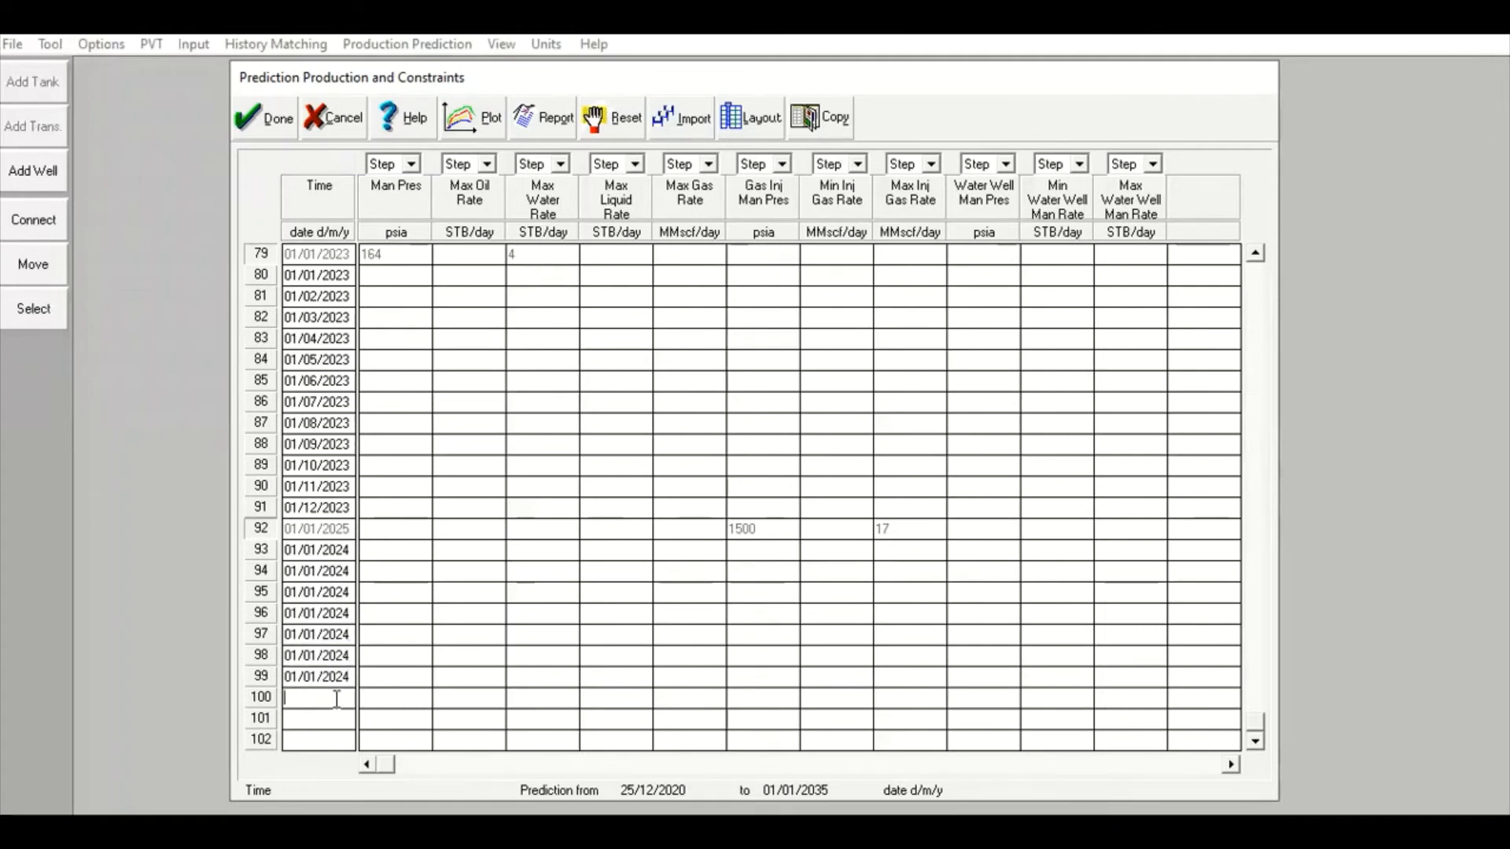
pyautogui.hotkey('ctrl', 'v')
pyautogui.click(338, 719)
pyautogui.hotkey('ctrl', 'v')
pyautogui.click(338, 740)
pyautogui.hotkey('ctrl', 'v')
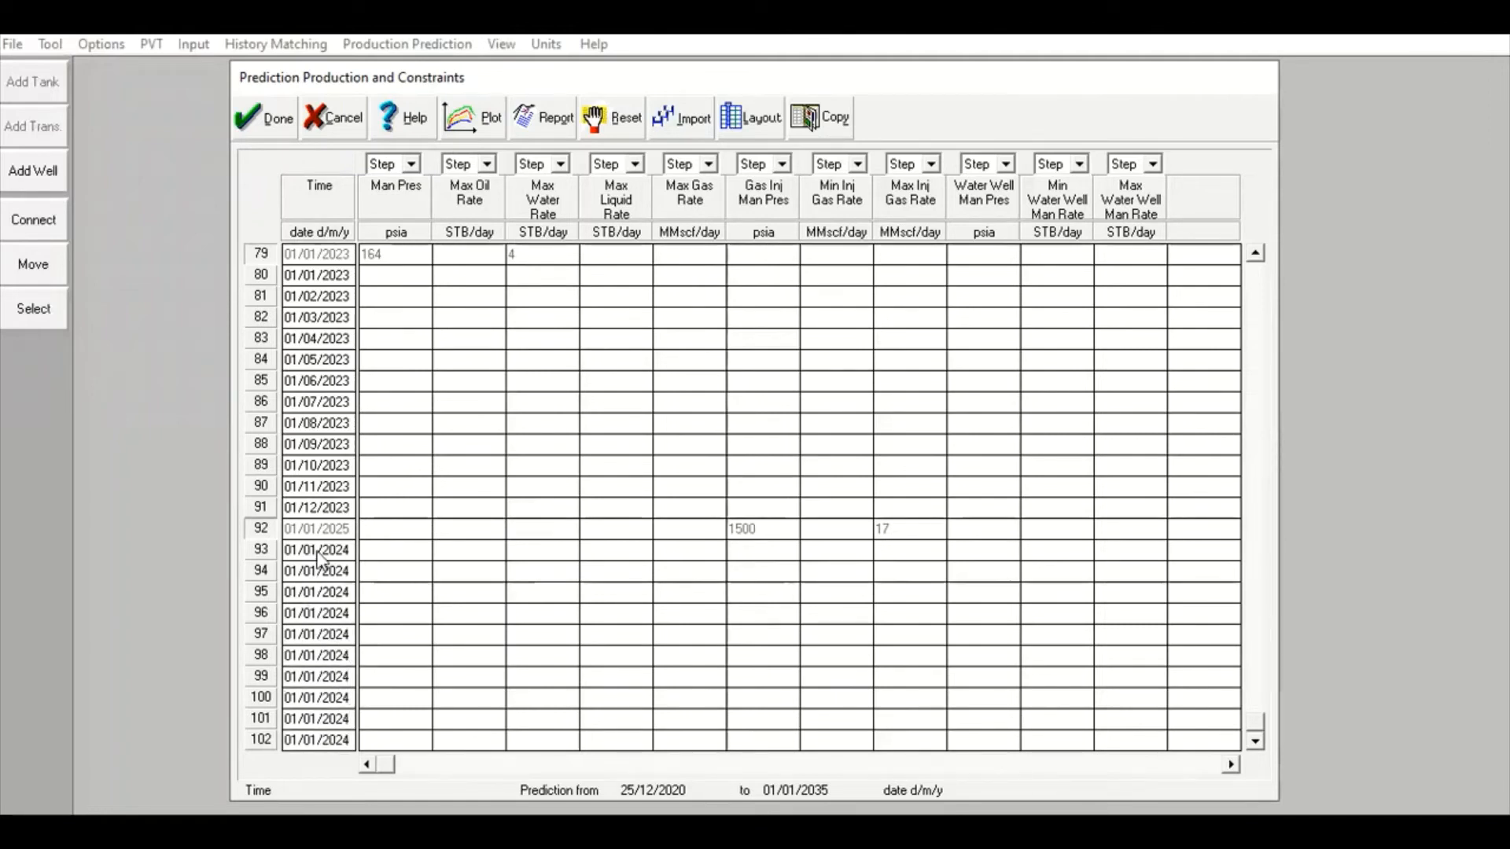
# - Change the dates of rows 94 to 96 to 01/02/2024, 01/03/2024 and 01/04/2024
pyautogui.click(316, 571)
pyautogui.press('BackSpace')
pyautogui.write('2')
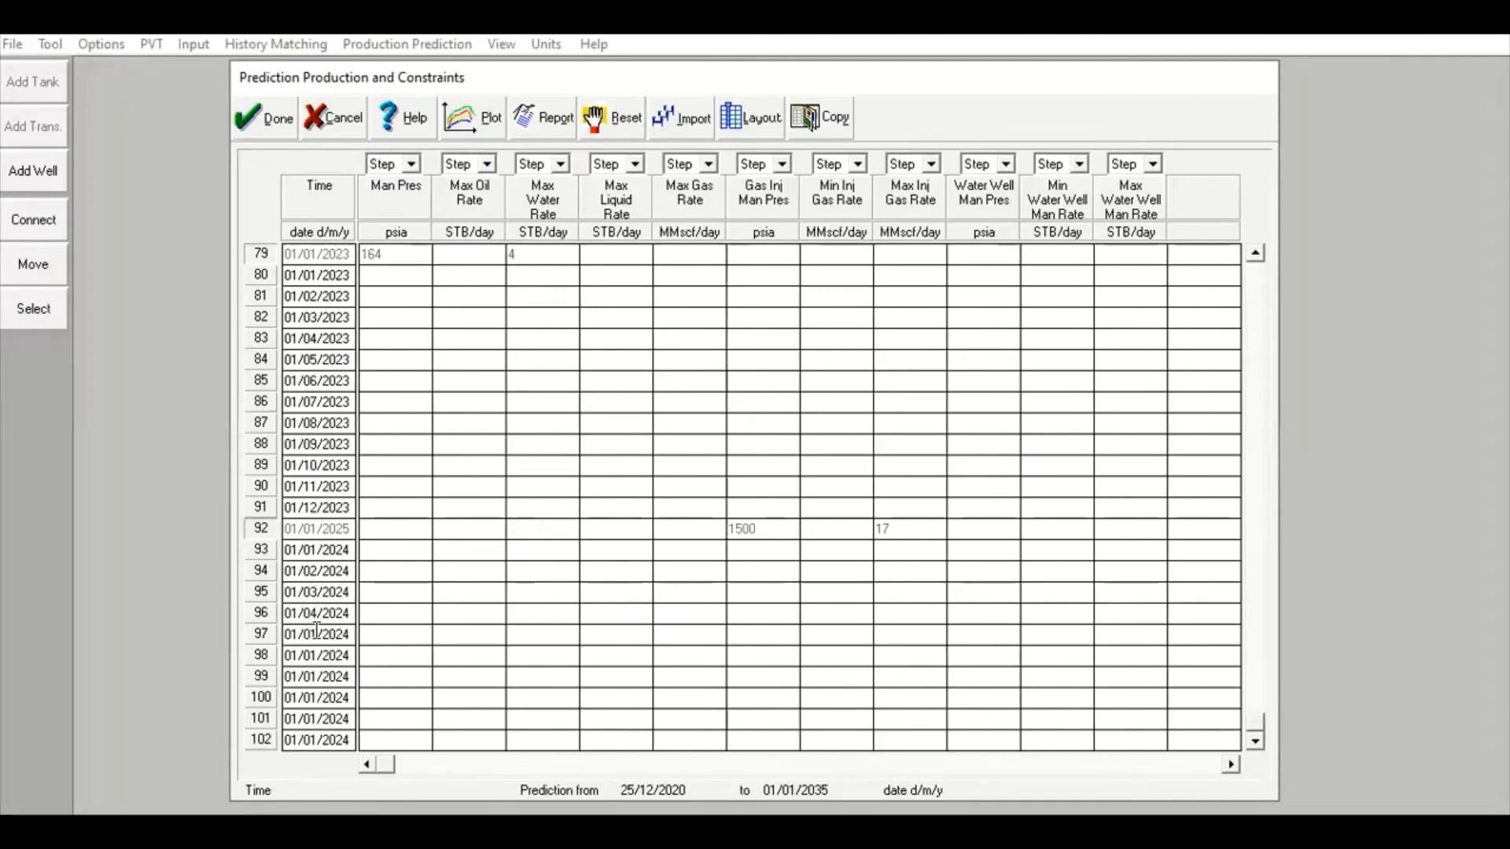
# - Change the dates of rows 97 and 98 to 01/05/2024 and 01/06/2024
pyautogui.click(316, 632)
pyautogui.press('BackSpace')
pyautogui.write('6')
pyautogui.press('BackSpace')
pyautogui.write('5')
pyautogui.click(317, 661)
pyautogui.press('BackSpace')
pyautogui.write('6')
pyautogui.press('Return')
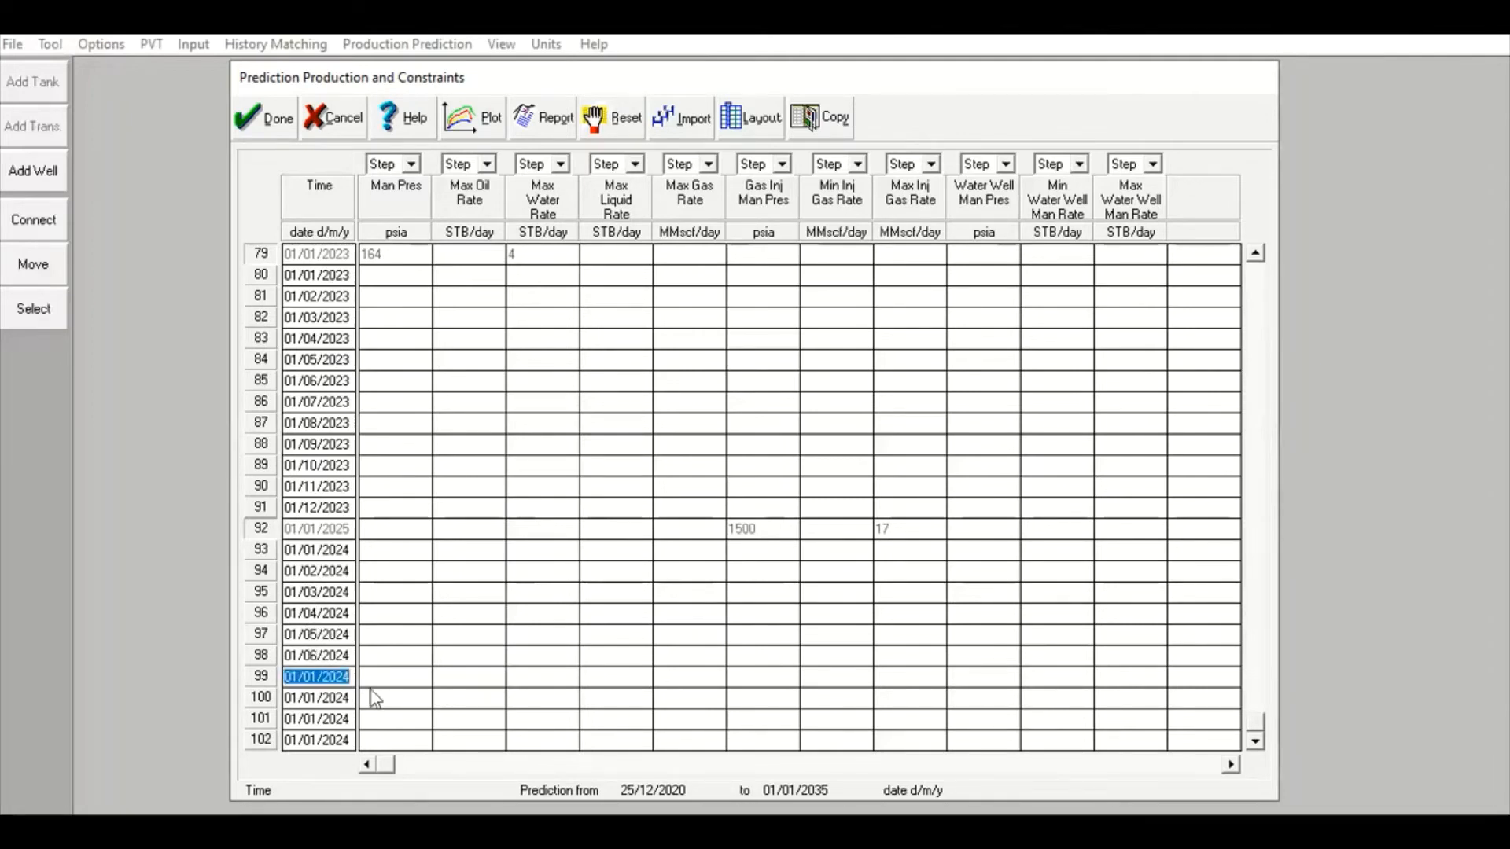
# - Change the dates of rows 99 to 102 to 01/07/2024, 01/08/2024, 01/09/2024 and 01/10/2024
pyautogui.click(322, 674)
pyautogui.click(324, 698)
pyautogui.press('BackSpace')
pyautogui.write('8')
pyautogui.click(317, 718)
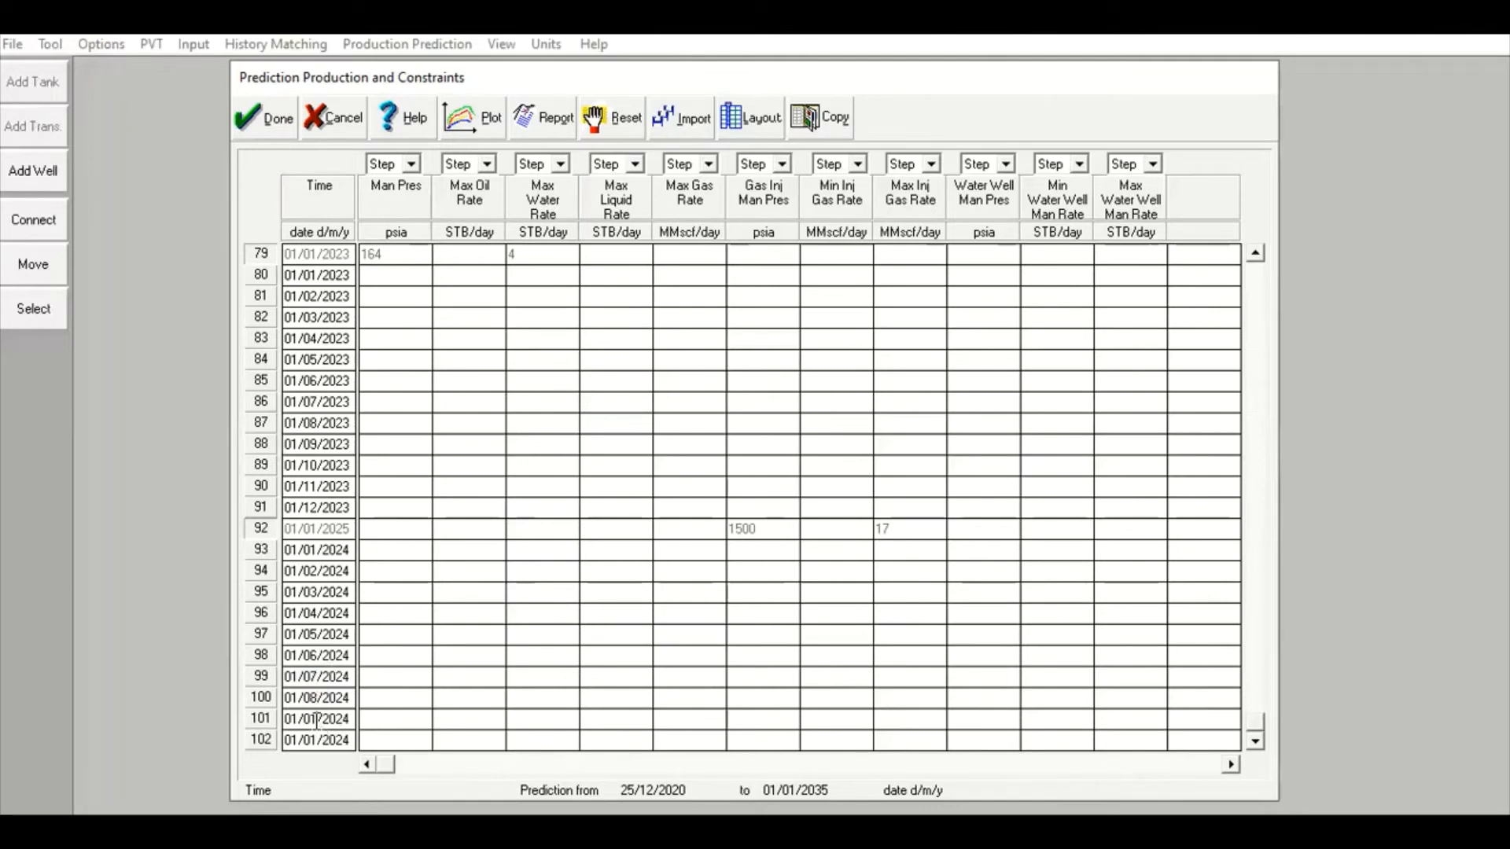
pyautogui.press('BackSpace')
pyautogui.write('9')
pyautogui.click(316, 740)
pyautogui.press('BackSpace')
pyautogui.press('BackSpace')
pyautogui.write('10')
# - Paste the copied date into rows 103 and 104 and change them to 01/11/2024 and 01/12/2024
pyautogui.click(1254, 741)
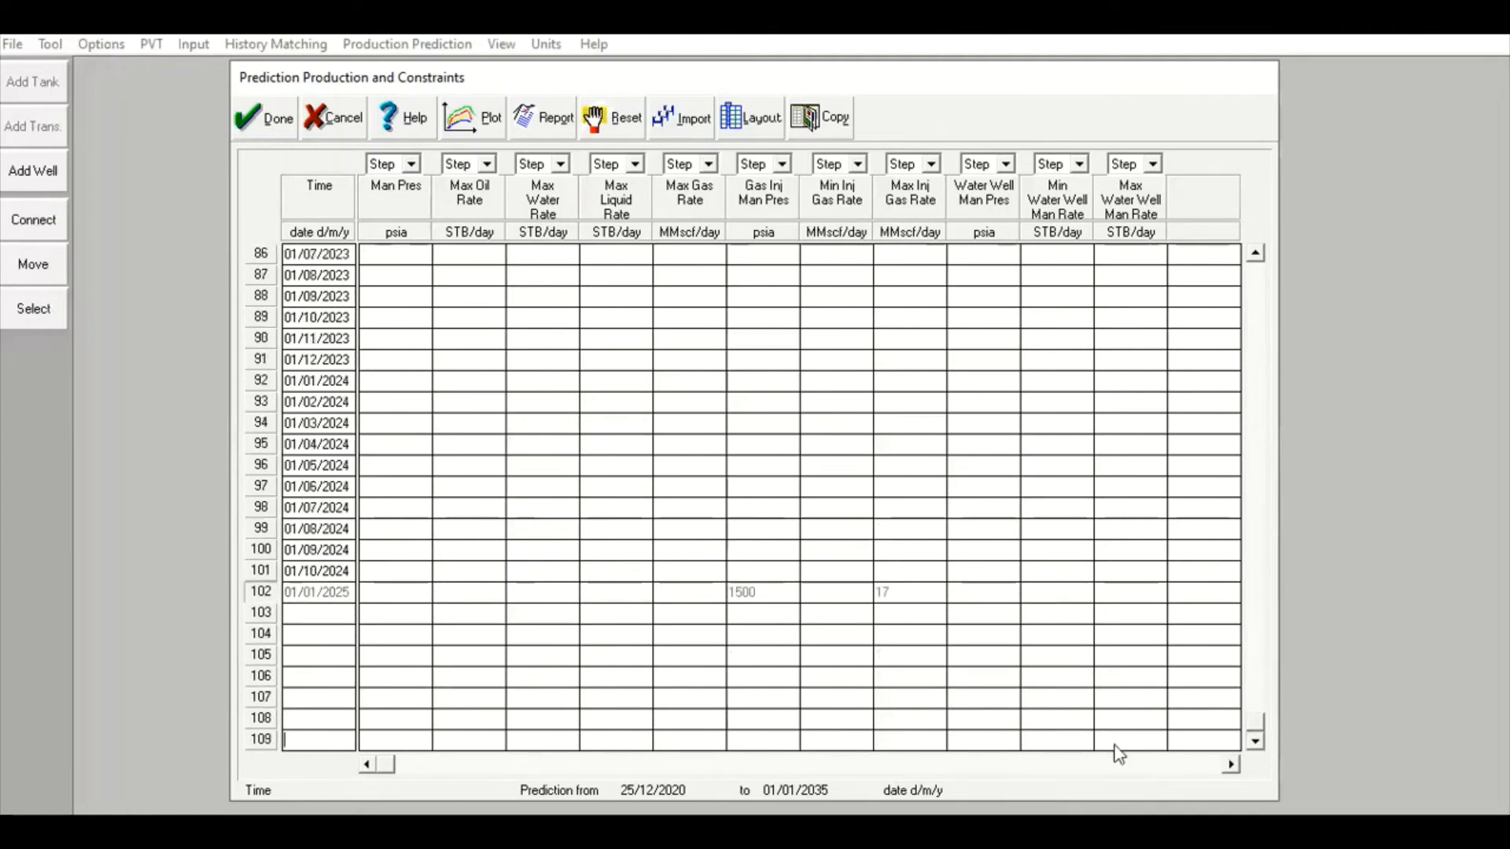
pyautogui.click(308, 610)
pyautogui.hotkey('ctrl', 'v')
pyautogui.click(315, 633)
pyautogui.hotkey('ctrl', 'v')
pyautogui.moveTo(311, 613); pyautogui.dragTo(317, 613)
pyautogui.press('Left')
pyautogui.press('BackSpace')
pyautogui.write('1')
pyautogui.press('Down')
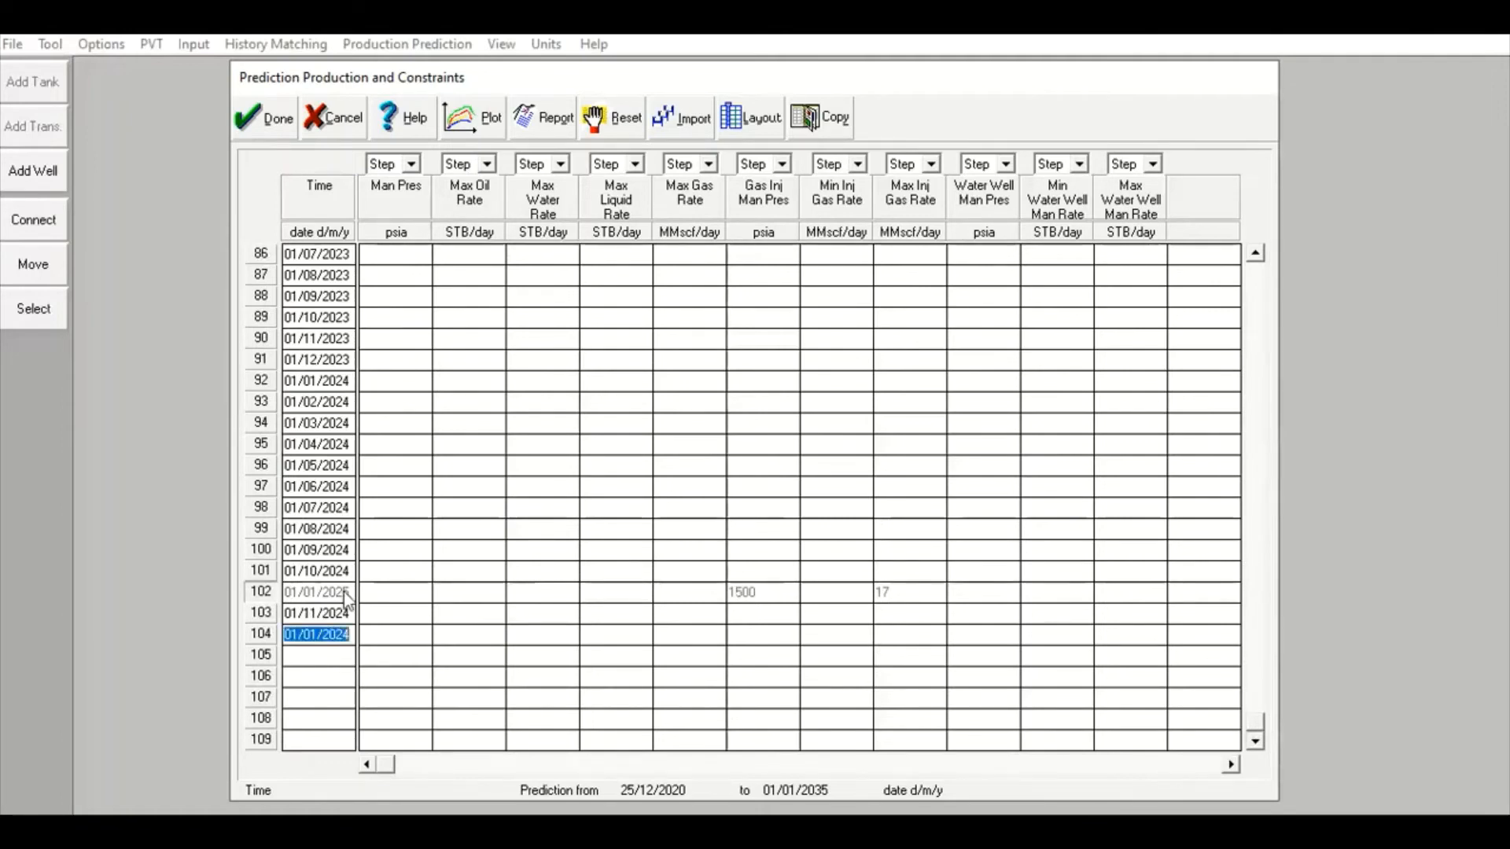
pyautogui.click(312, 637)
pyautogui.press('BackSpace')
pyautogui.write('2')
# - Copy the 01/10/2024 date of row 101 into the empty rows 105 to 109
pyautogui.click(347, 570)
pyautogui.click(310, 658)
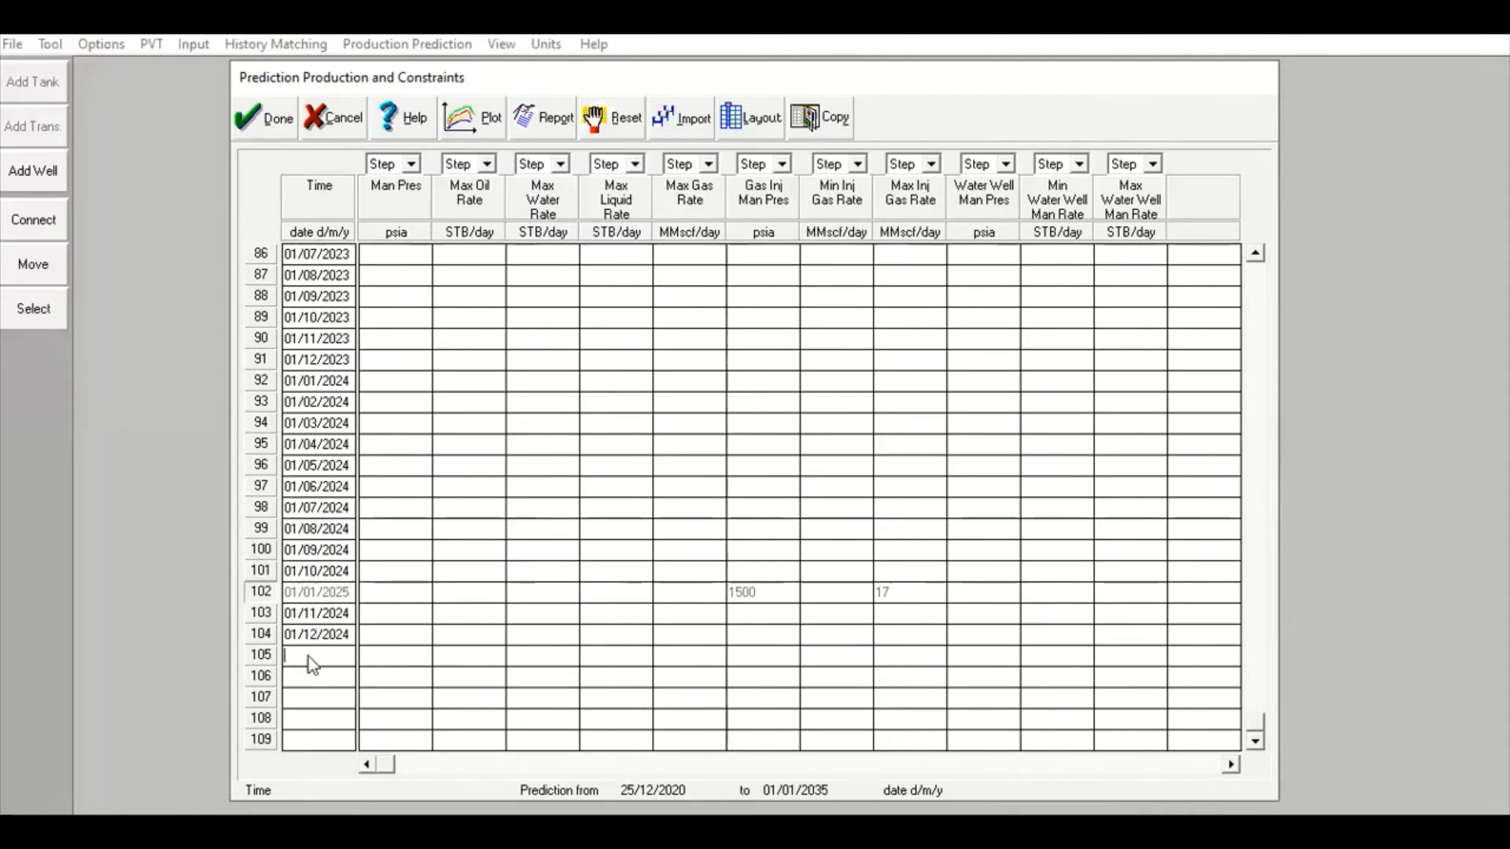
pyautogui.hotkey('ctrl', 'v')
pyautogui.hotkey('ctrl', 'v')
pyautogui.click(324, 697)
pyautogui.hotkey('ctrl', 'v')
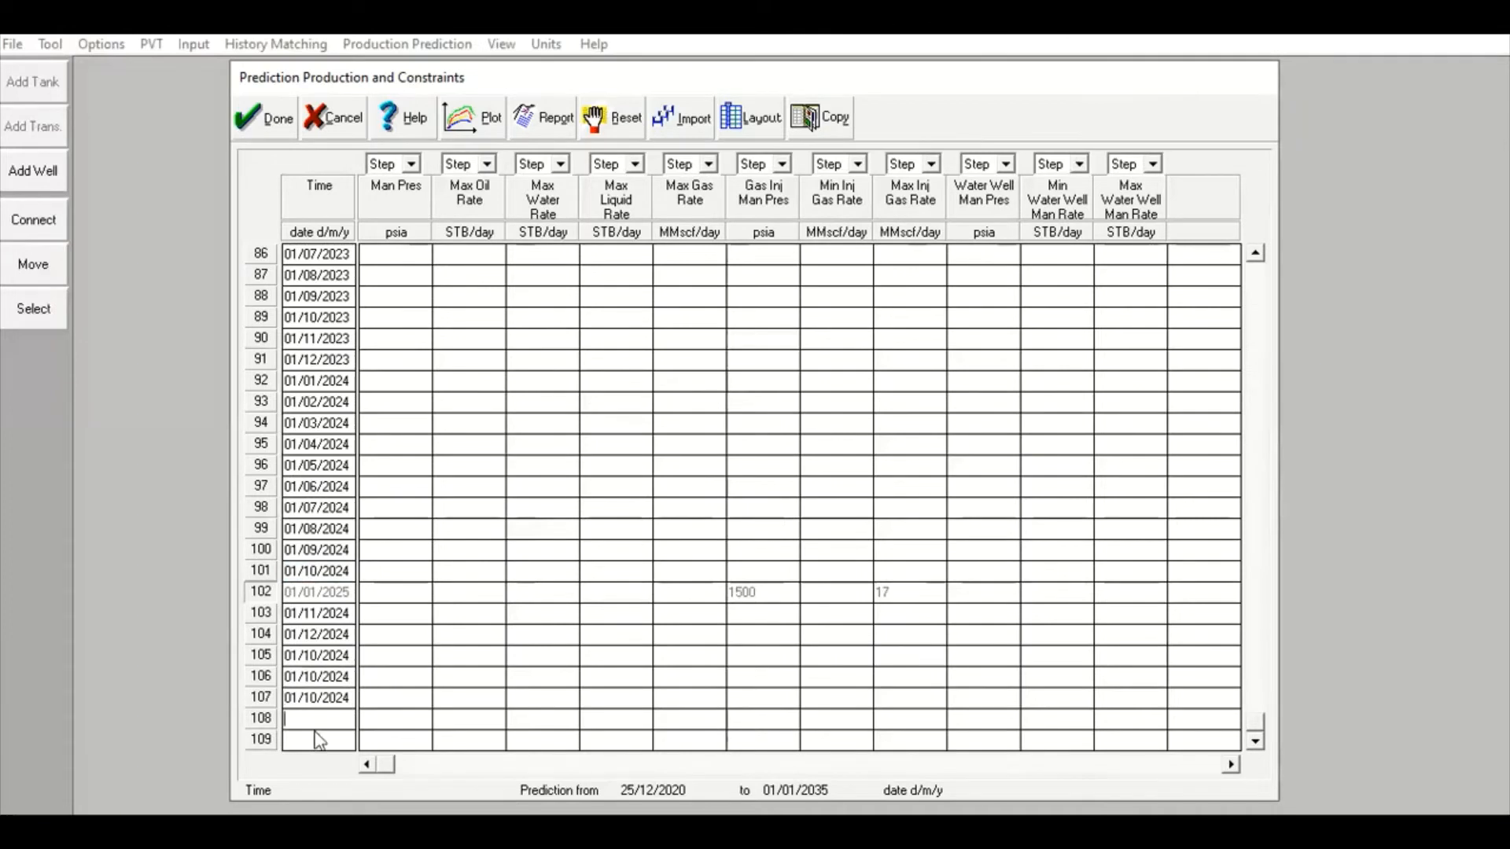
pyautogui.click(318, 718)
pyautogui.hotkey('ctrl', 'v')
pyautogui.click(319, 740)
pyautogui.hotkey('ctrl', 'v')
# - Change the duplicate 01/10/2024 date in row 102 to 01/01/2025 and accept the constraints table
pyautogui.press('Down')
pyautogui.press('Down')
pyautogui.press('Down')
pyautogui.press('Down')
pyautogui.press('Down')
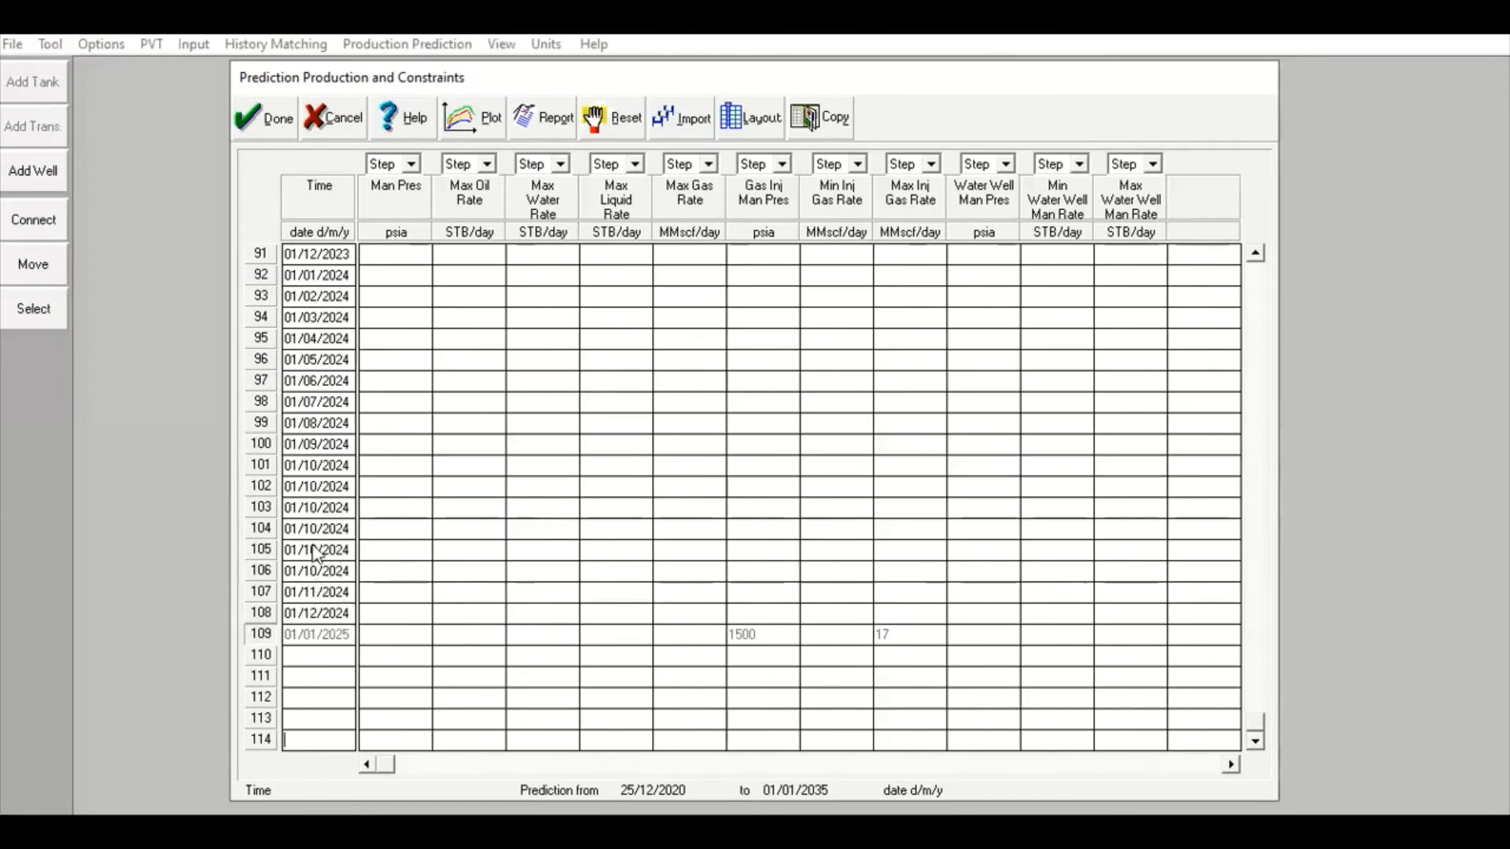
pyautogui.click(314, 488)
pyautogui.doubleClick(311, 487)
pyautogui.write('01')
pyautogui.press('Return')
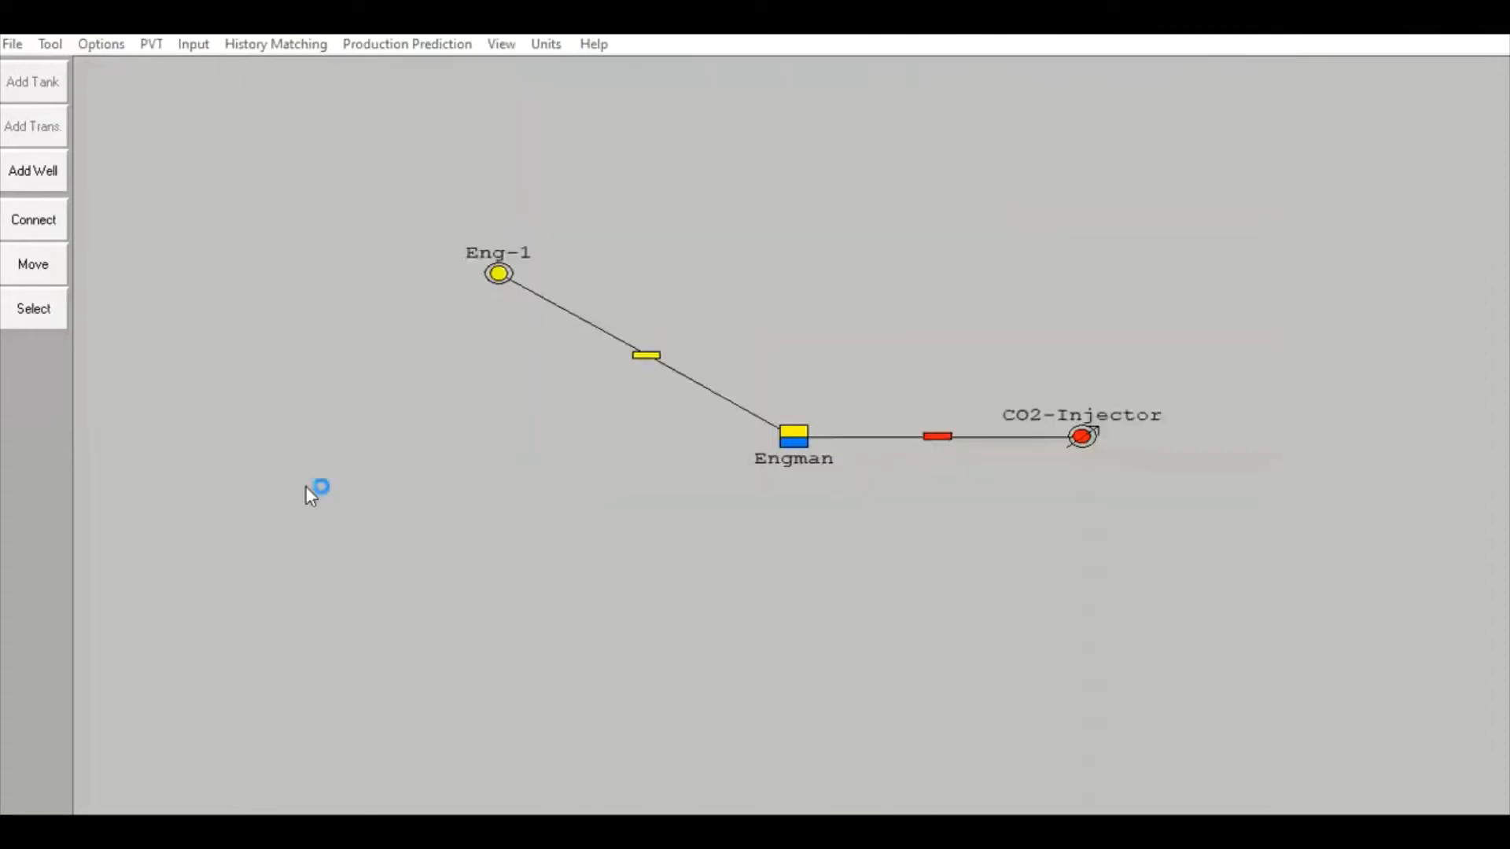
pyautogui.click(416, 44)
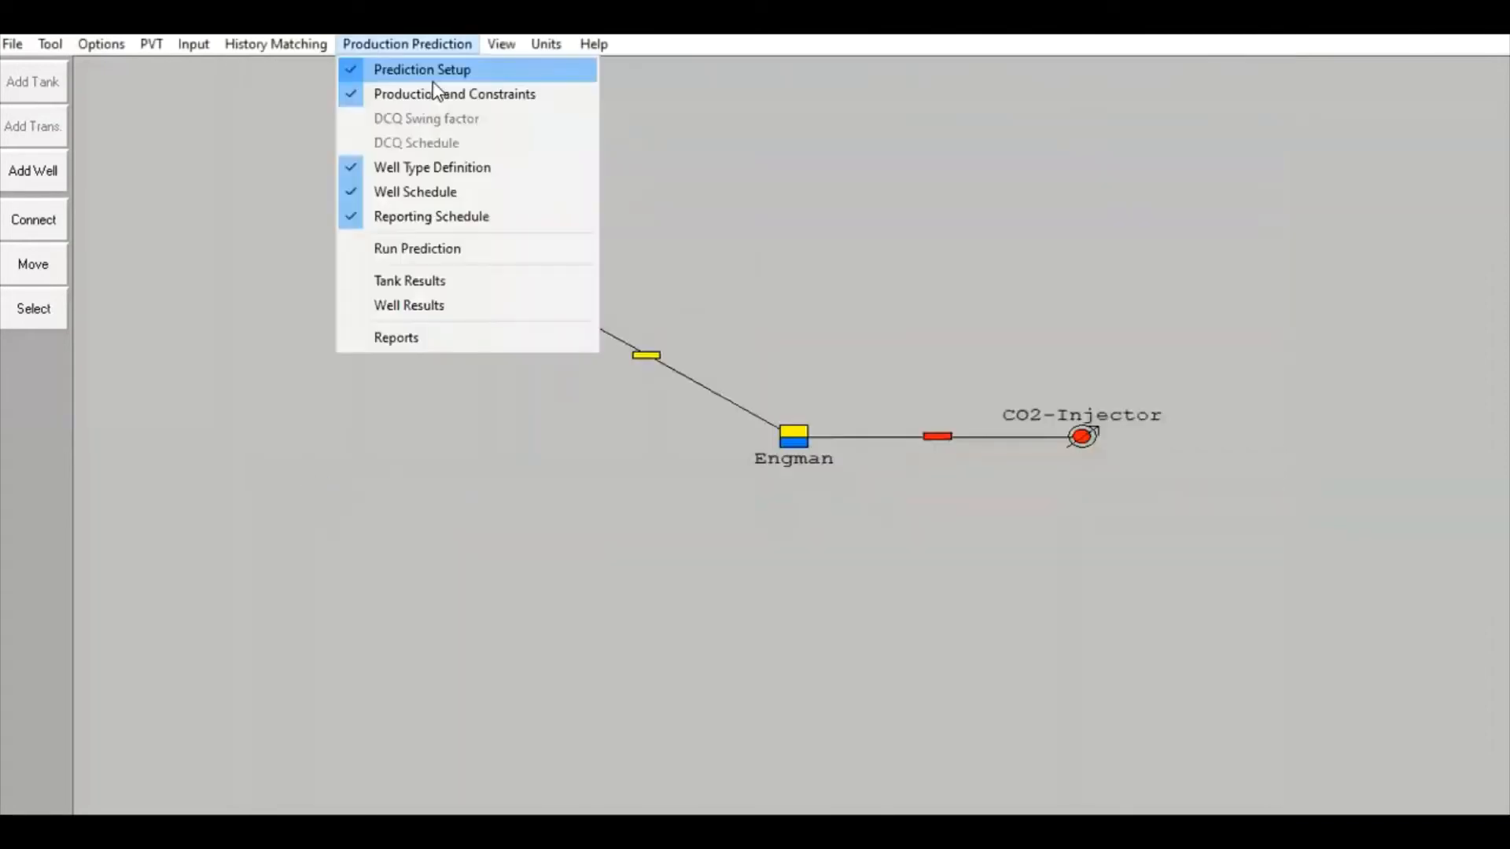
pyautogui.click(435, 94)
pyautogui.click(1263, 530)
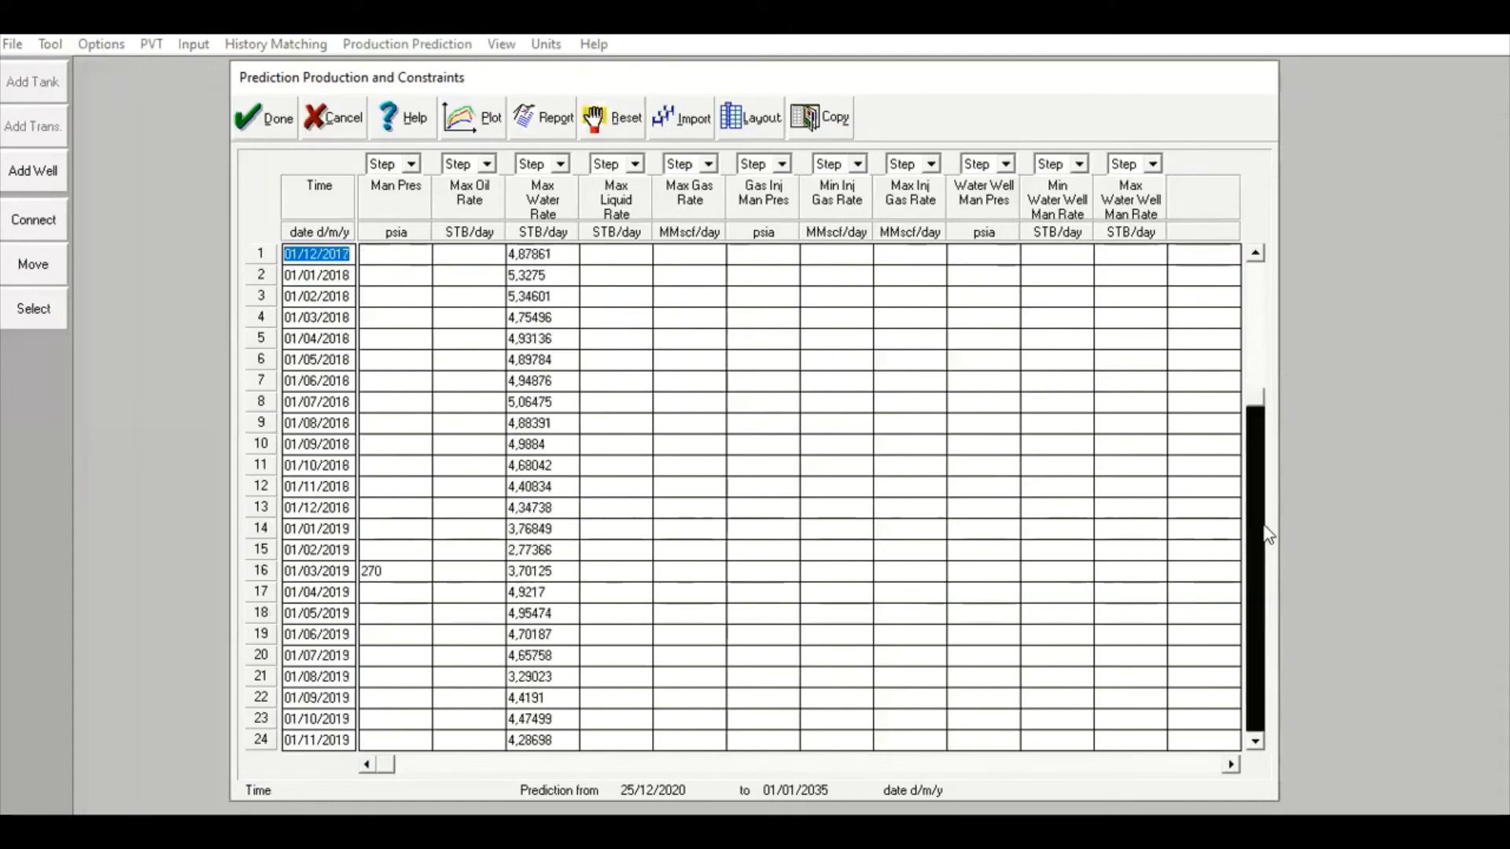
pyautogui.click(1254, 580)
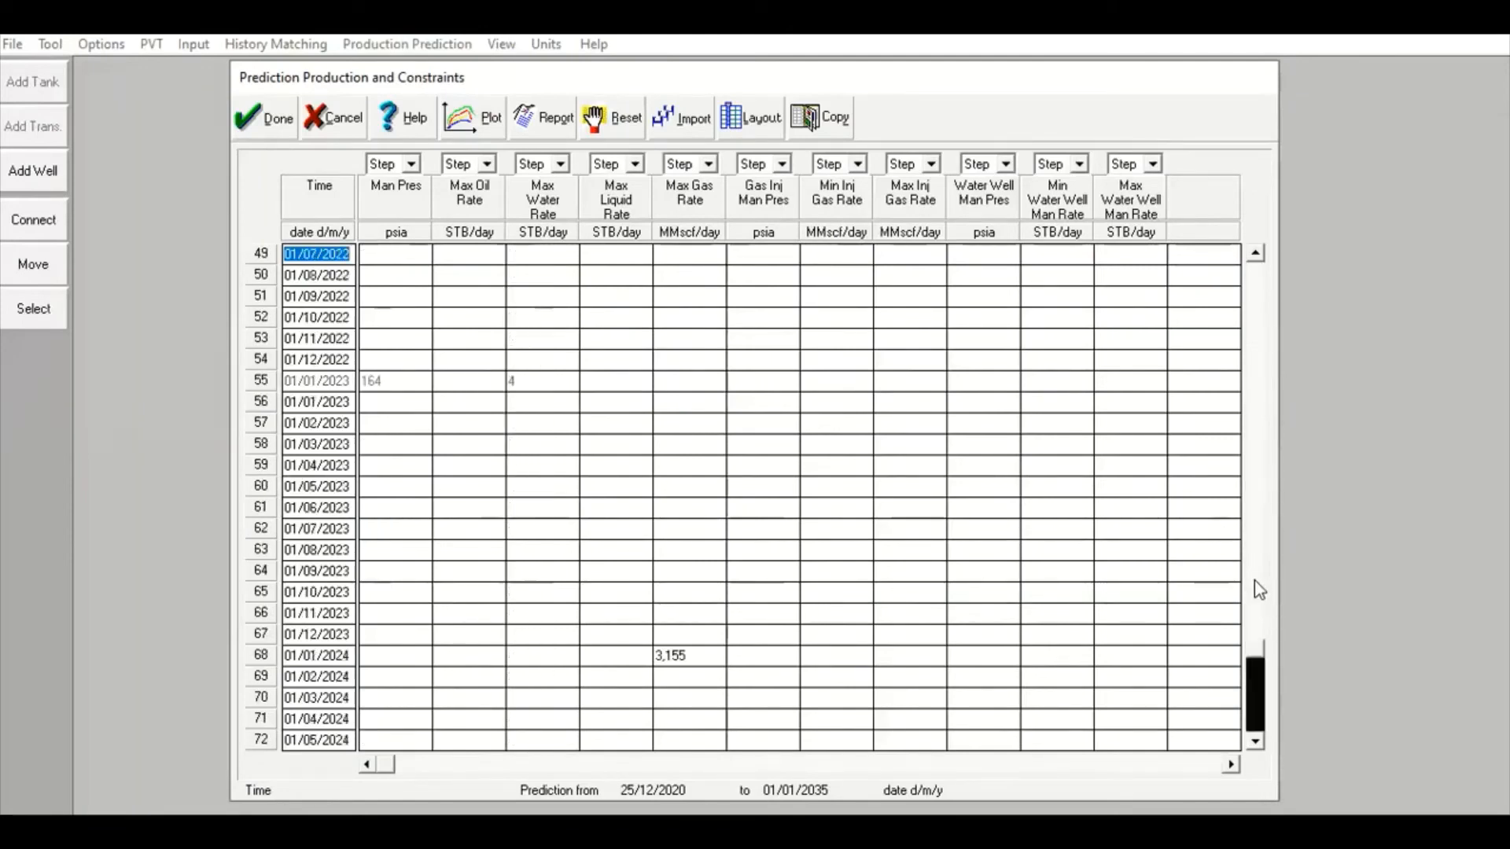
pyautogui.click(1254, 580)
pyautogui.click(1258, 603)
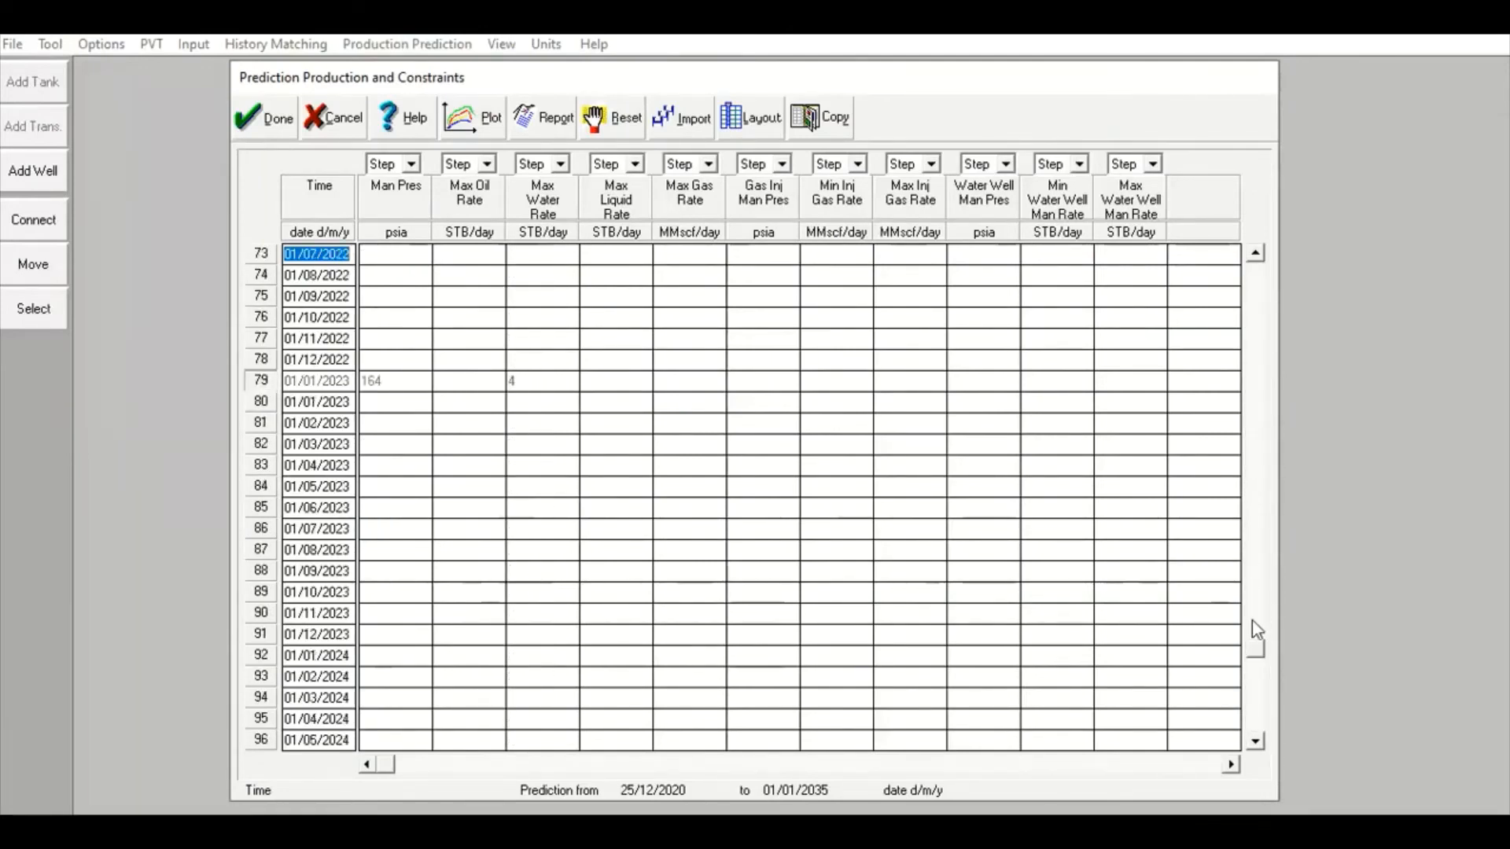
pyautogui.click(1258, 725)
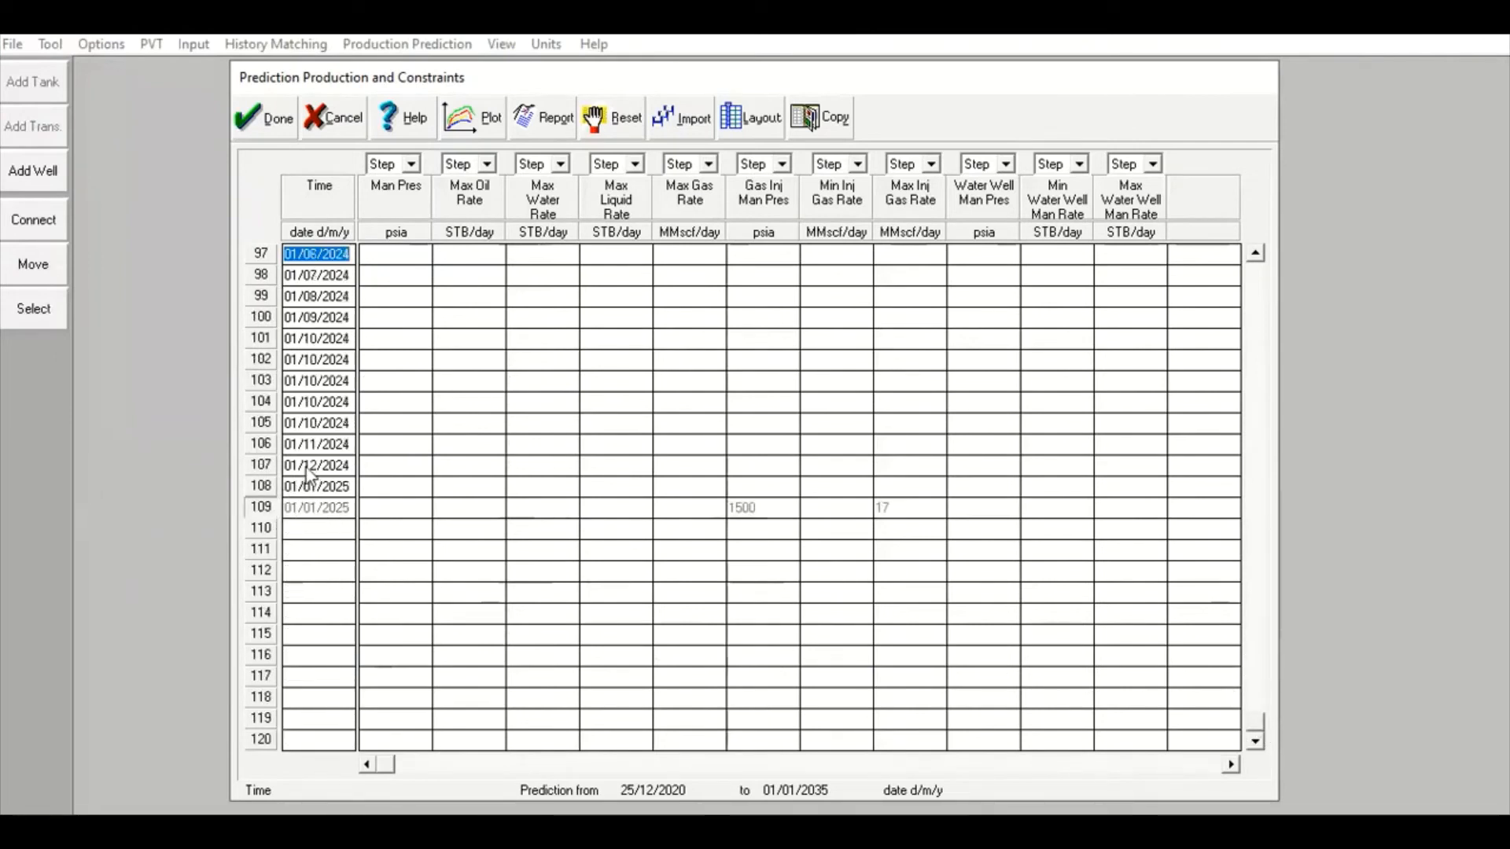
pyautogui.click(317, 403)
pyautogui.press('Escape')
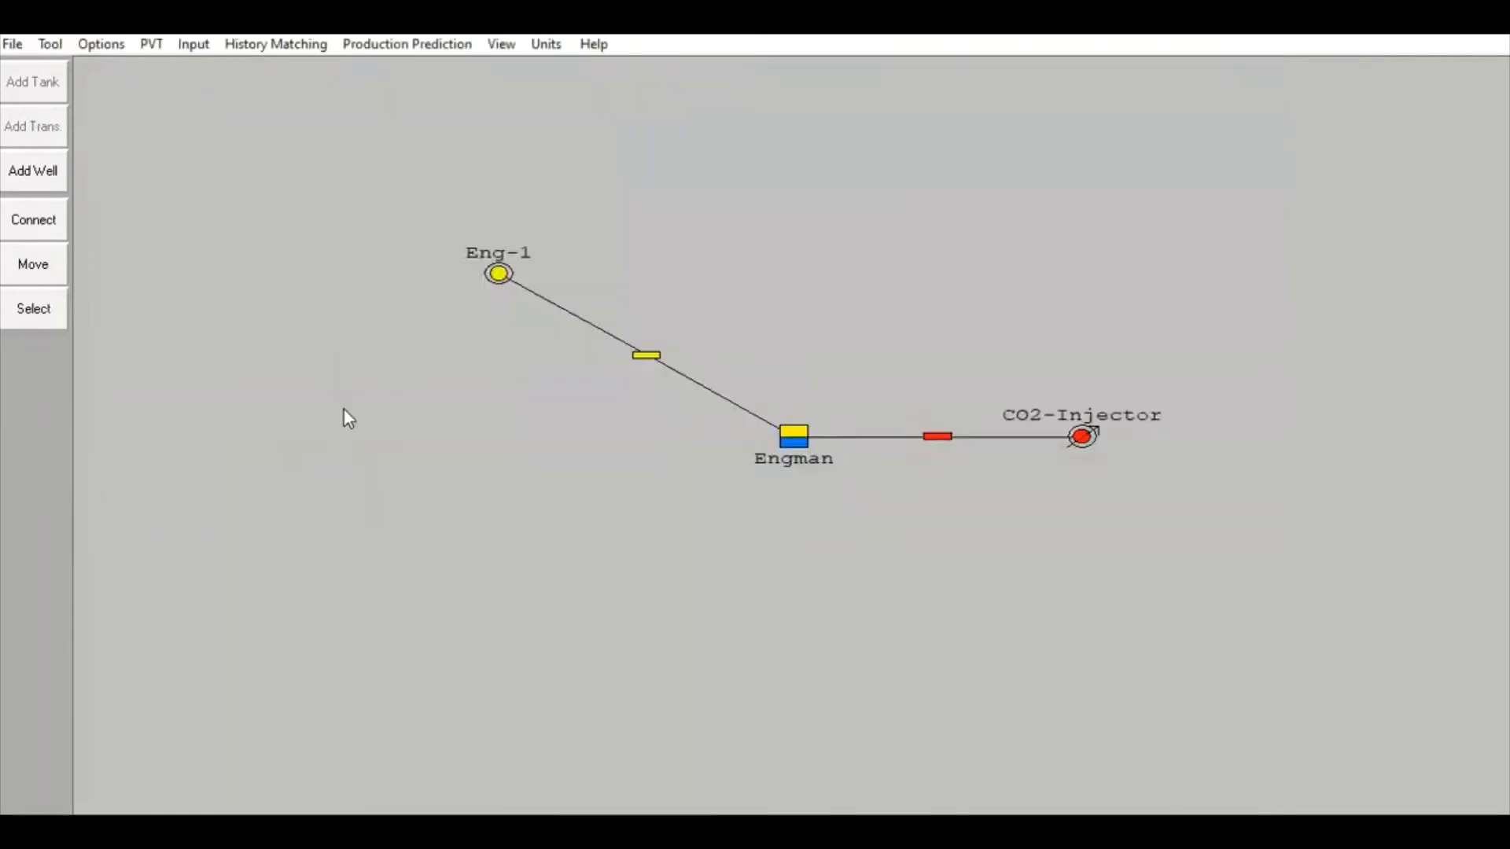
# - Reopen the production constraints and change the duplicate 01/10/2024 date in row 103 to 01/02/2025
pyautogui.click(433, 46)
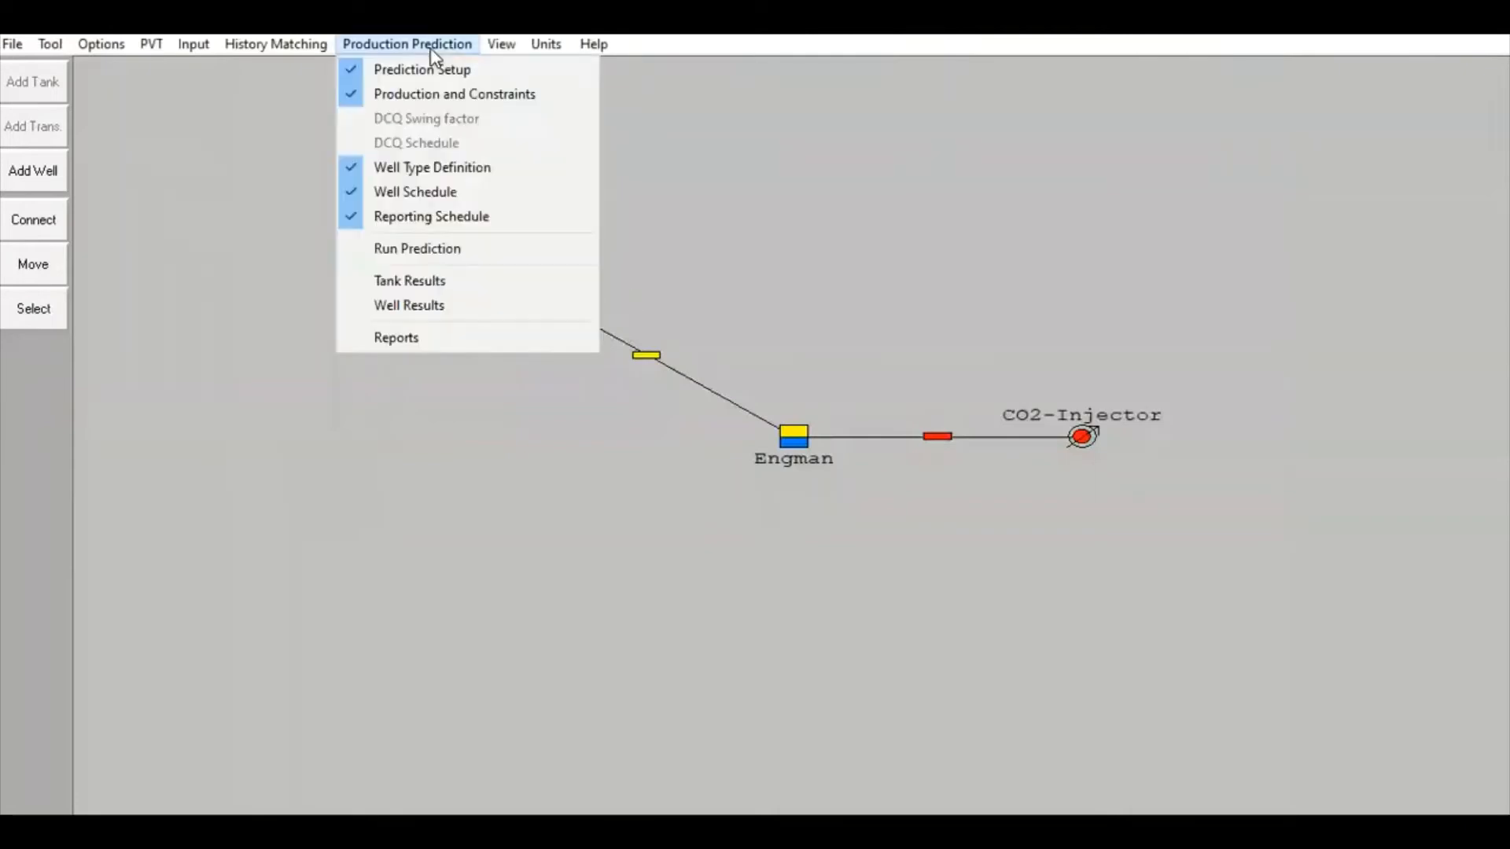
pyautogui.click(439, 100)
pyautogui.moveTo(1253, 300); pyautogui.dragTo(1274, 743)
pyautogui.click(317, 612)
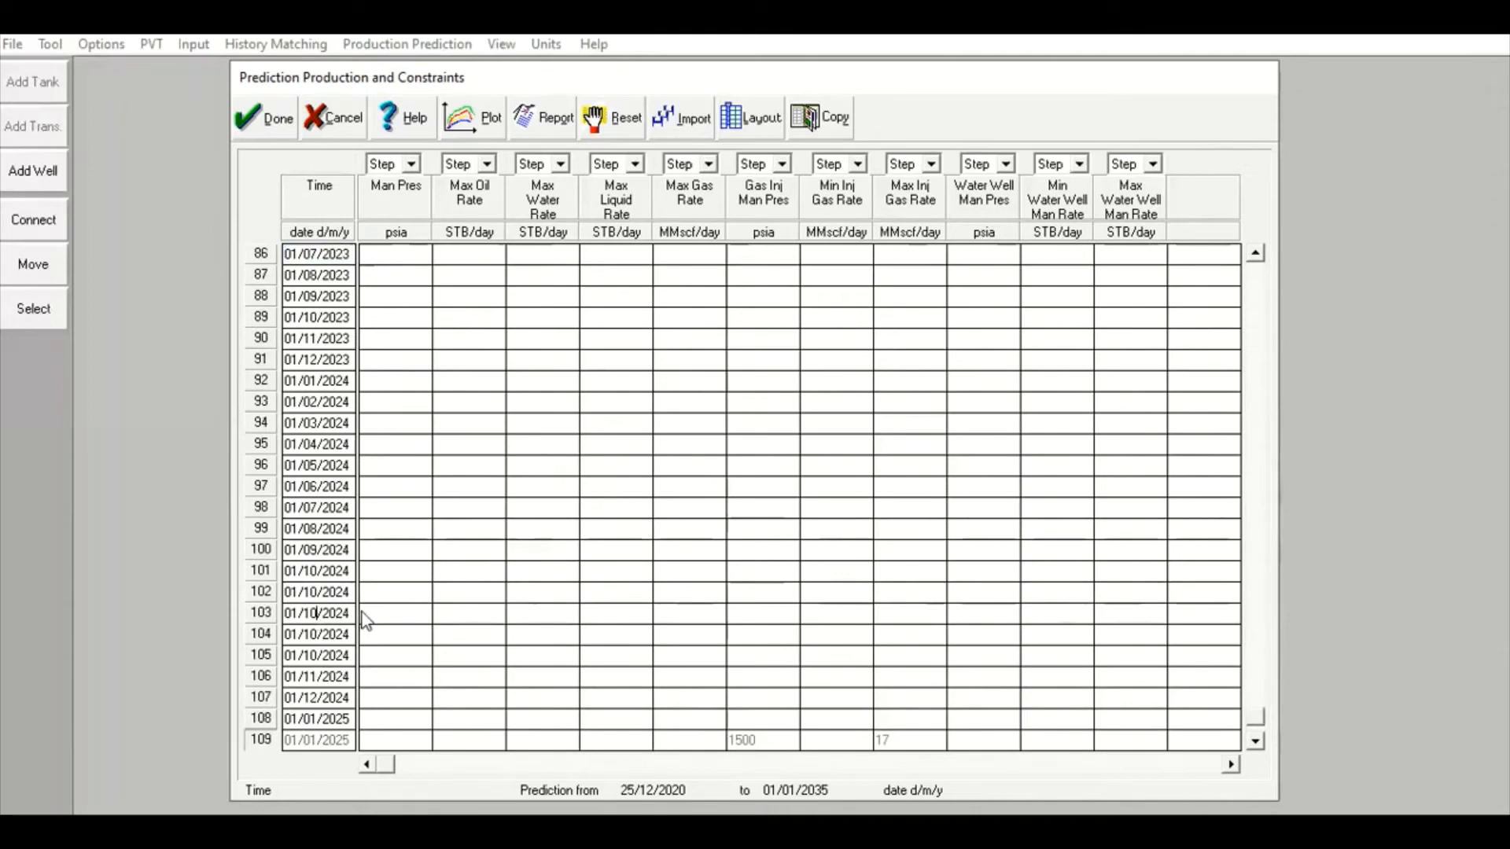
pyautogui.press('BackSpace')
pyautogui.press('BackSpace')
pyautogui.write('02')
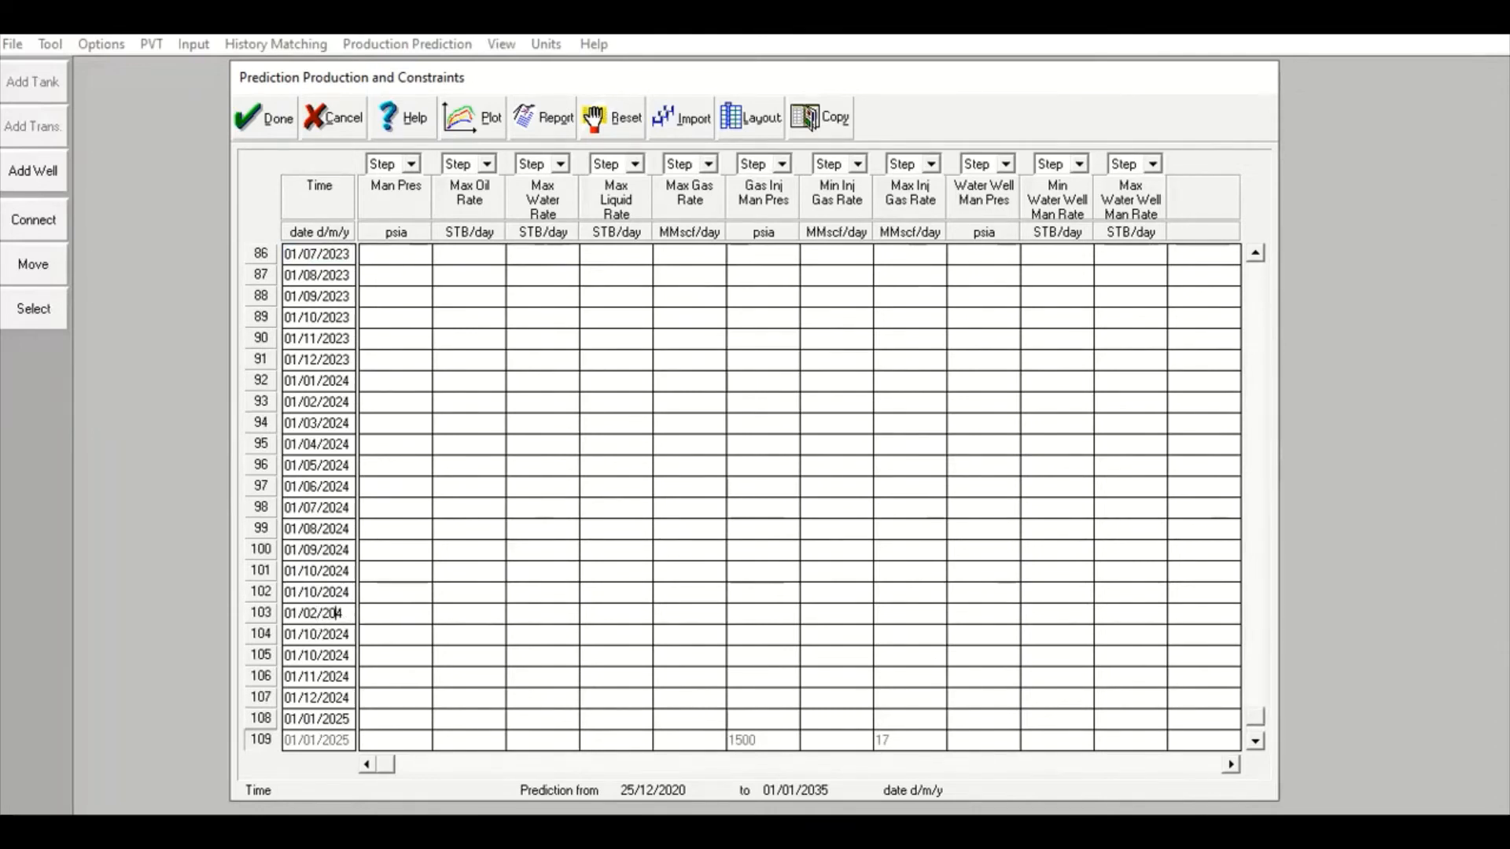
pyautogui.press('Delete')
# - Change the duplicate 01/10/2024 date in row 104 to 01/03/2025 and accept the constraints table
pyautogui.click(316, 634)
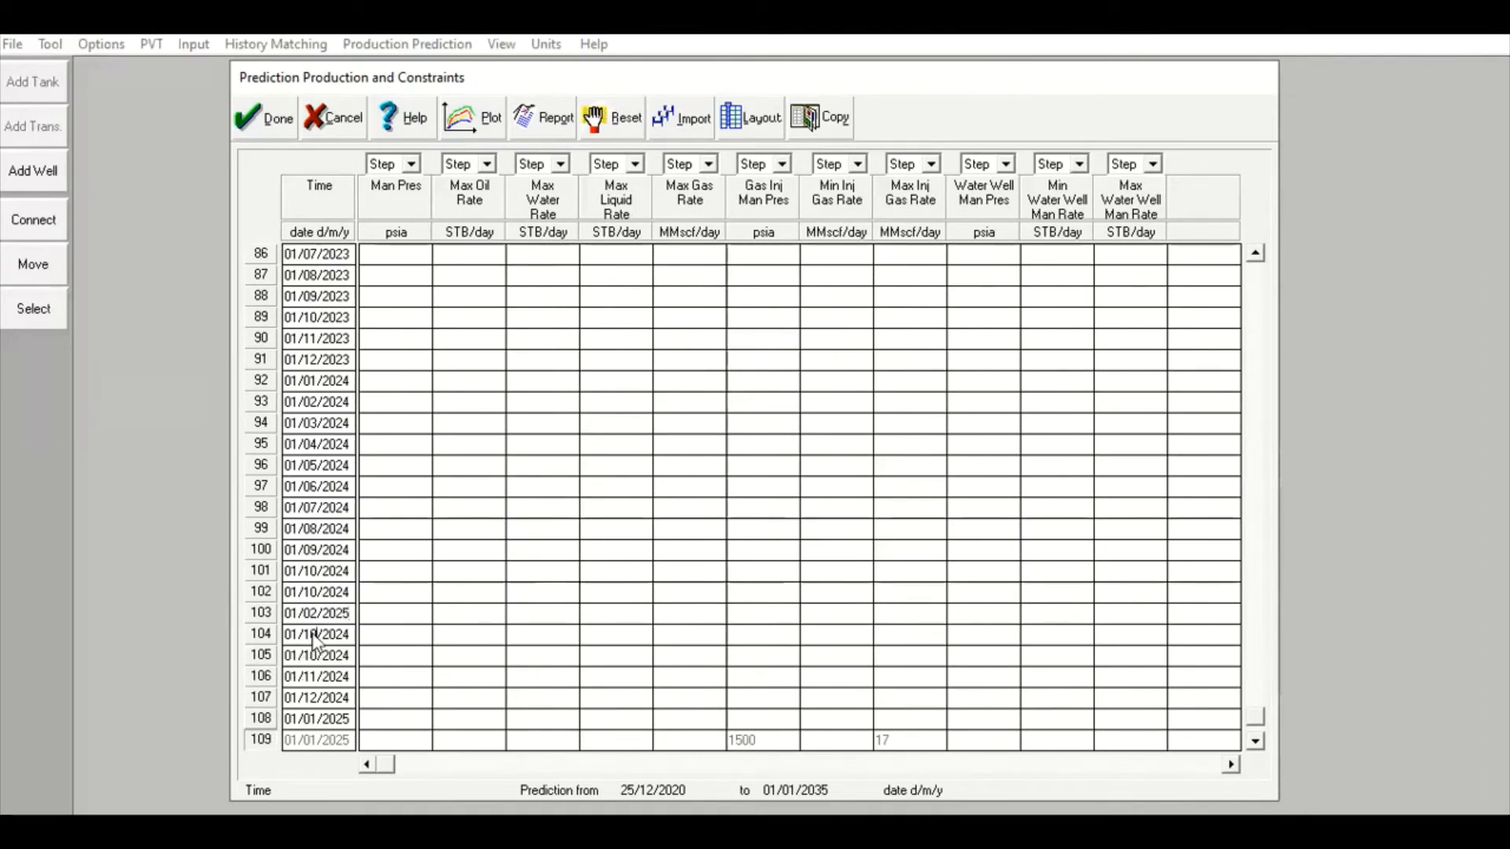
pyautogui.press('BackSpace')
pyautogui.press('BackSpace')
pyautogui.write('3')
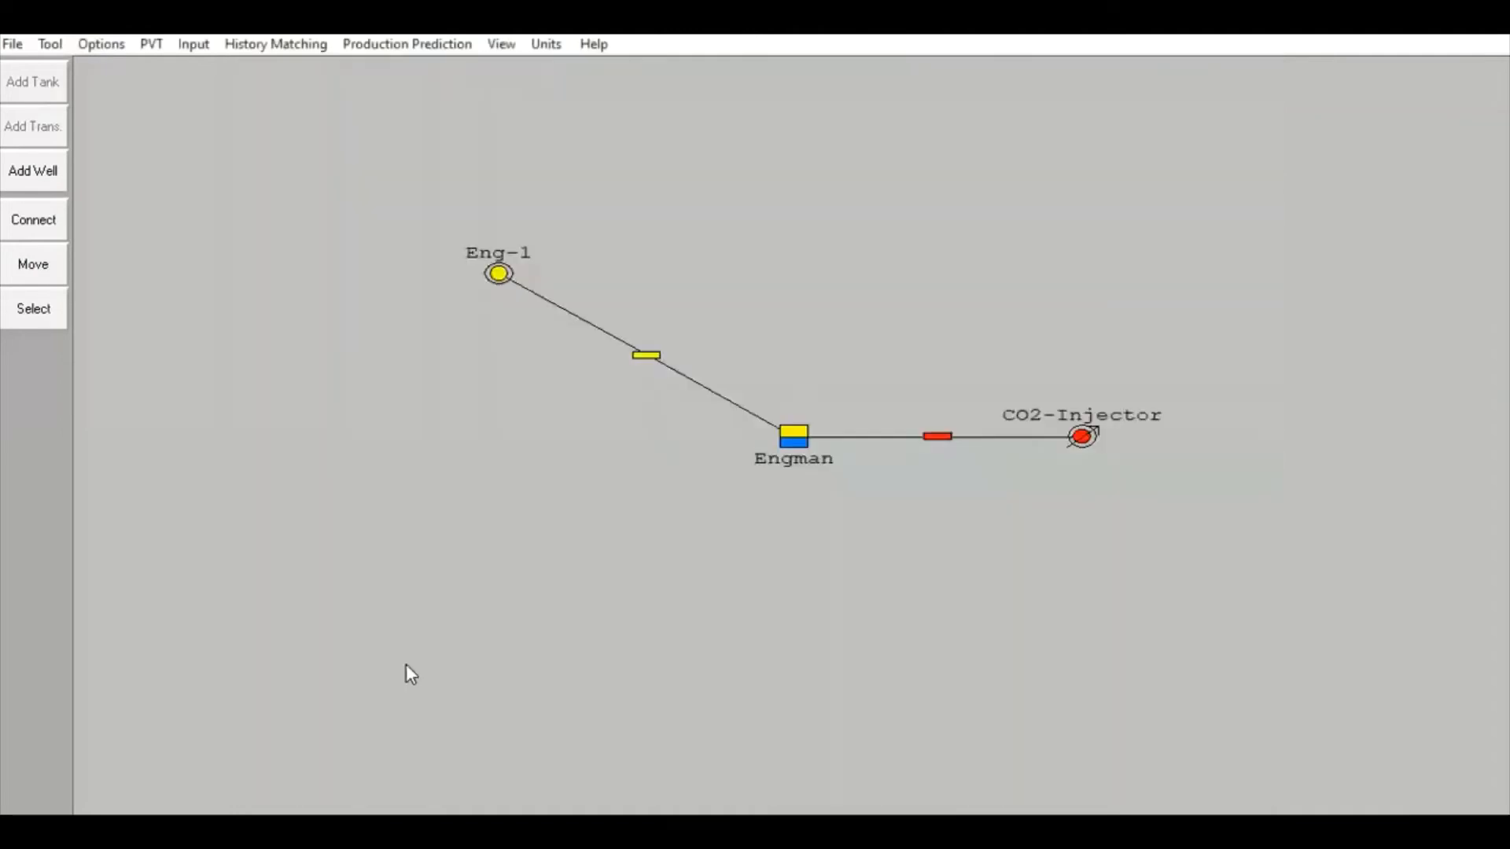
# - Reopen the production constraints and set the maximum gas rates for 01/03/2022 and 01/04/2022 to 3,077 and 3,001 MMscf/day
pyautogui.click(454, 45)
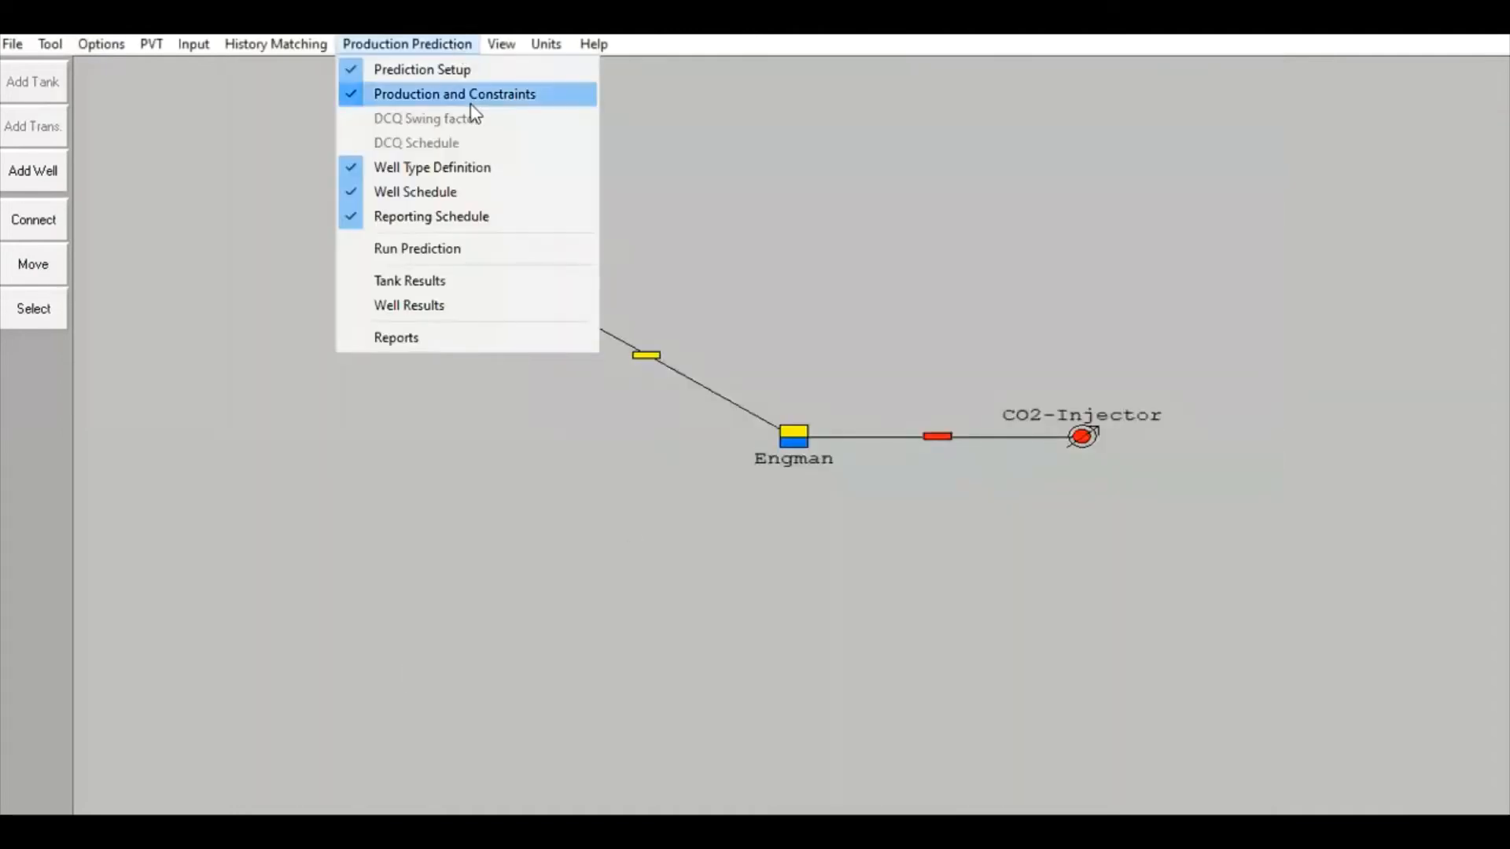
pyautogui.click(473, 105)
pyautogui.click(1252, 562)
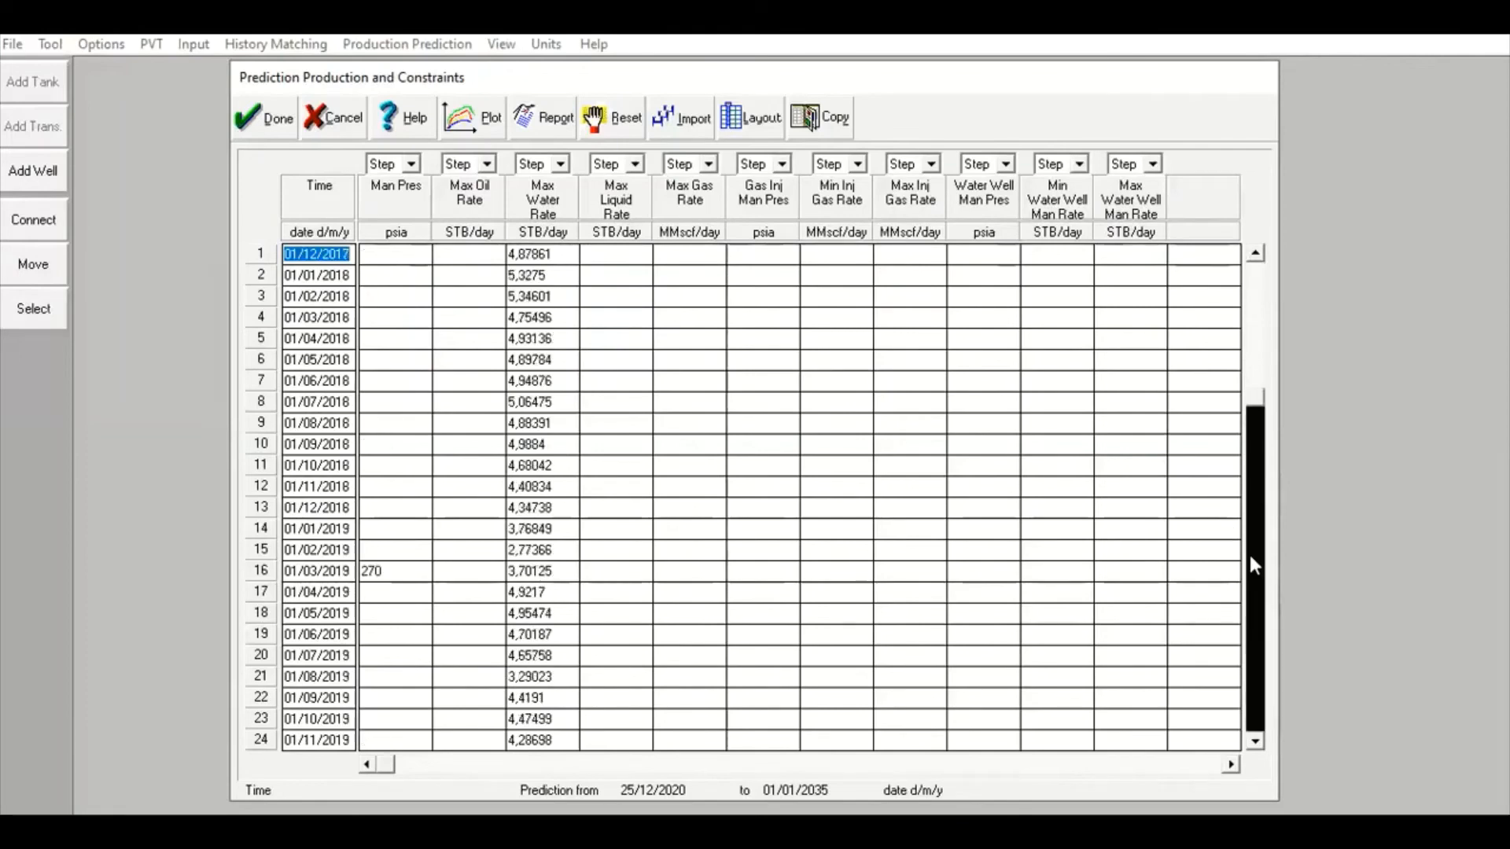
pyautogui.click(1251, 562)
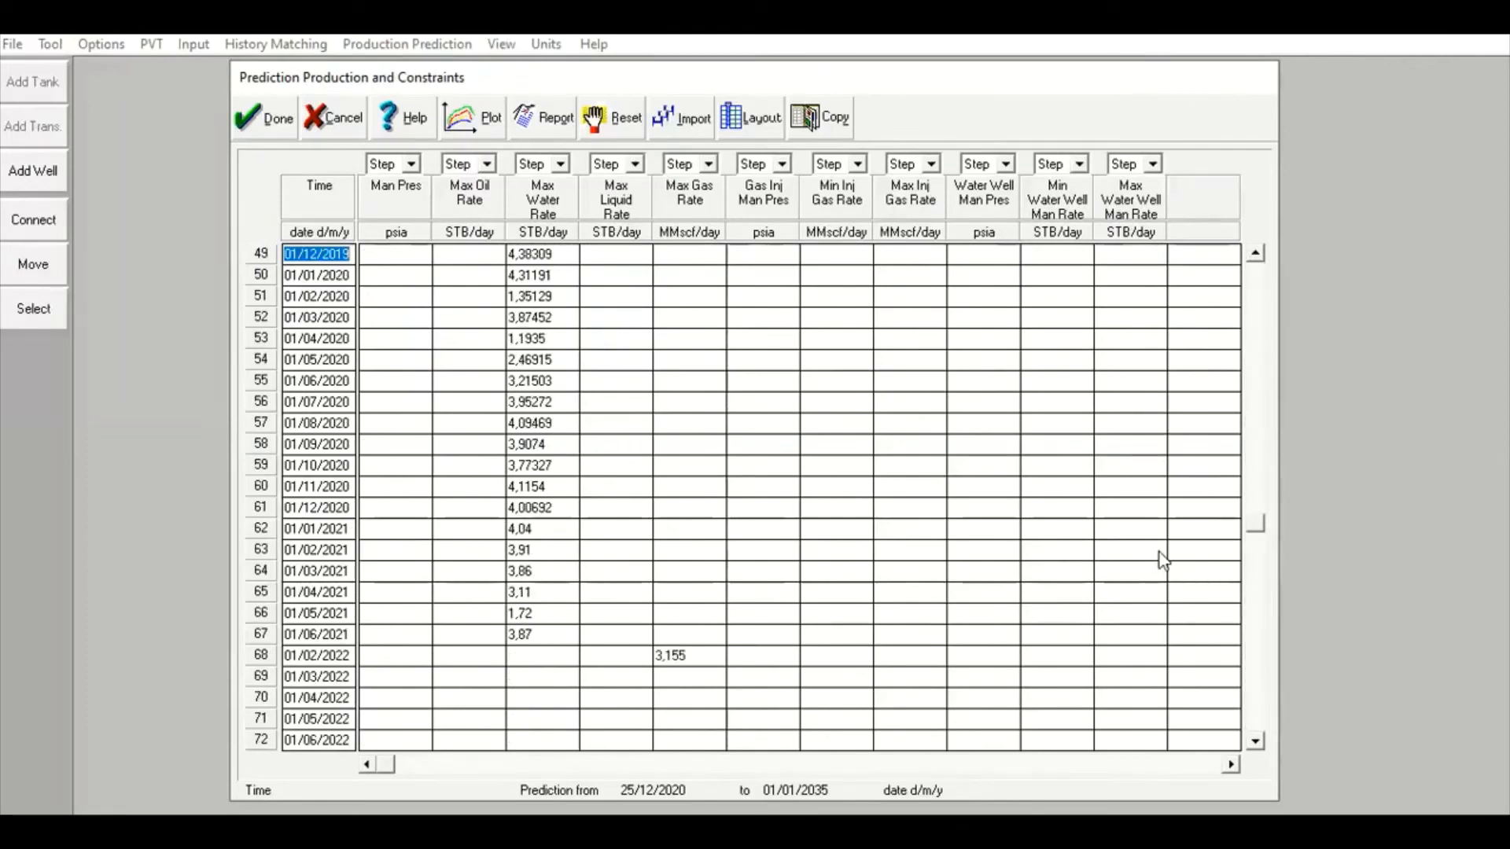
pyautogui.click(1255, 741)
pyautogui.moveTo(1256, 743); pyautogui.dragTo(1256, 743)
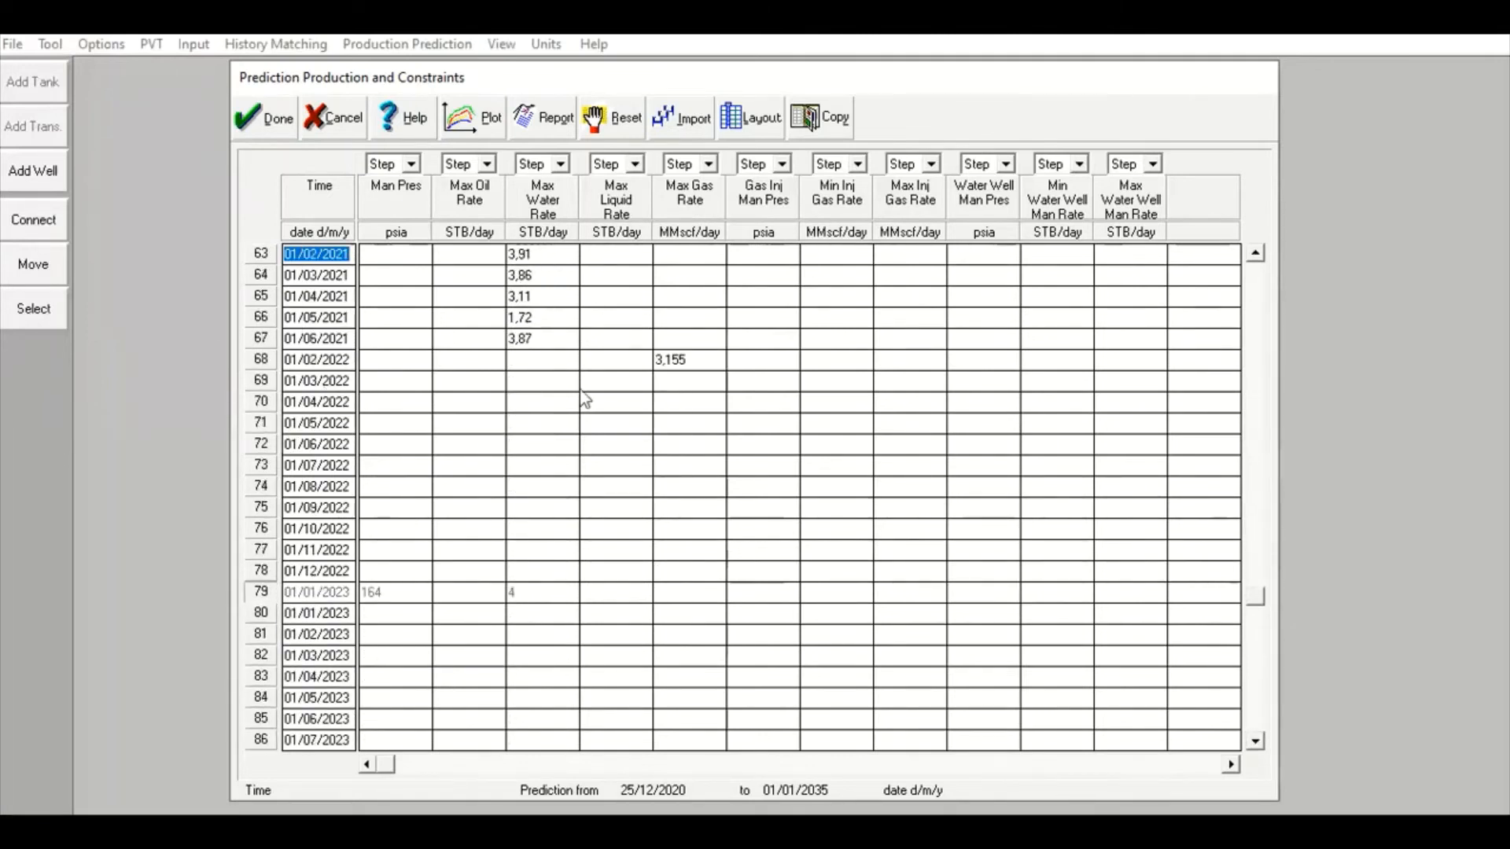
pyautogui.click(676, 381)
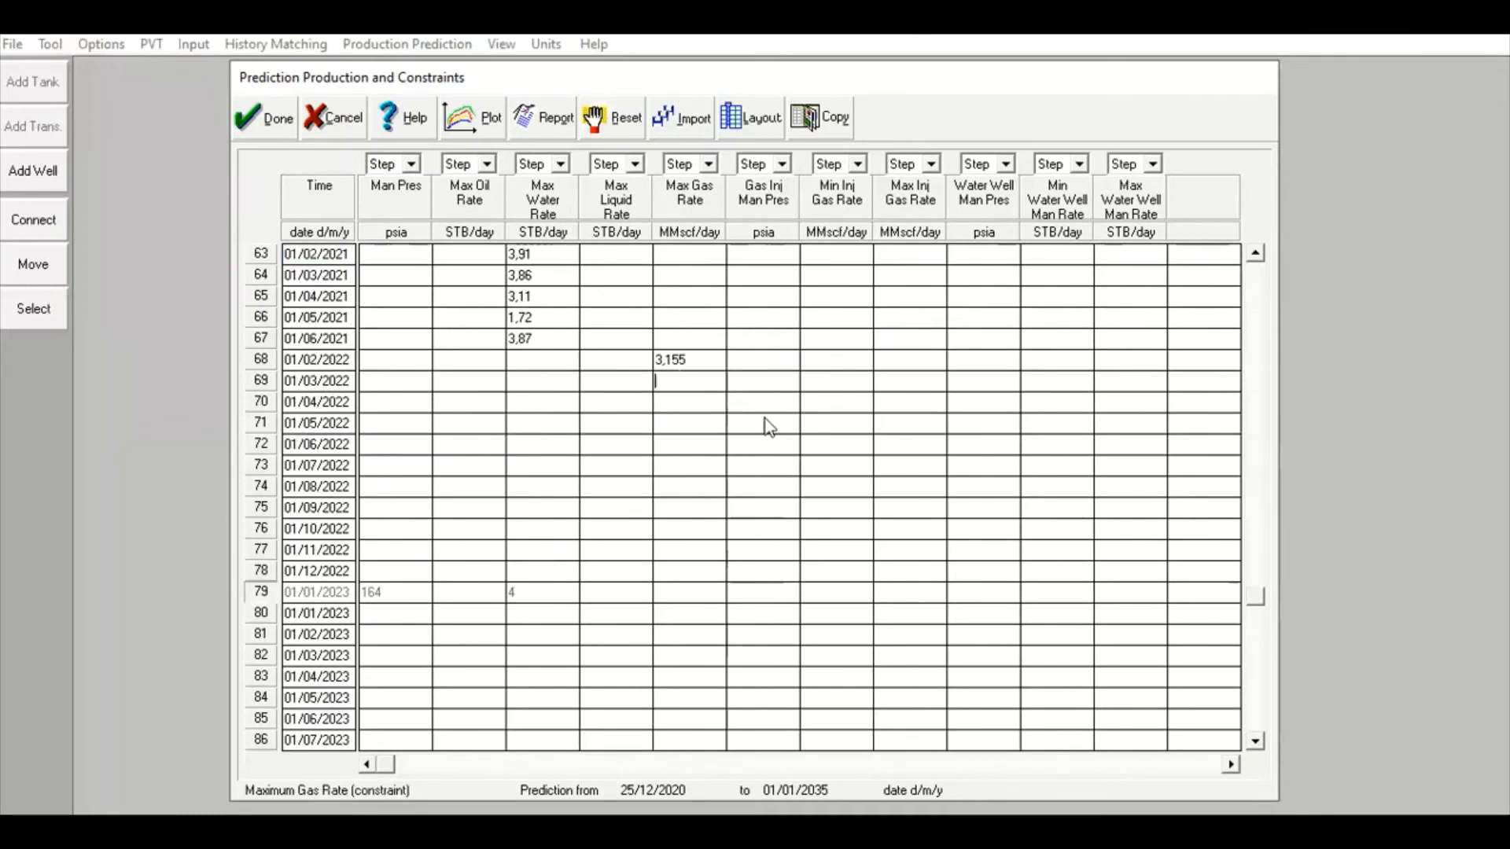
pyautogui.write('3,077')
pyautogui.click(693, 404)
pyautogui.write('3,001')
# - Set the maximum gas rates for 01/05/2022 and 01/06/2022 to 2,924 and 2,847 MMscf/day
pyautogui.press('Return')
pyautogui.write('2,9')
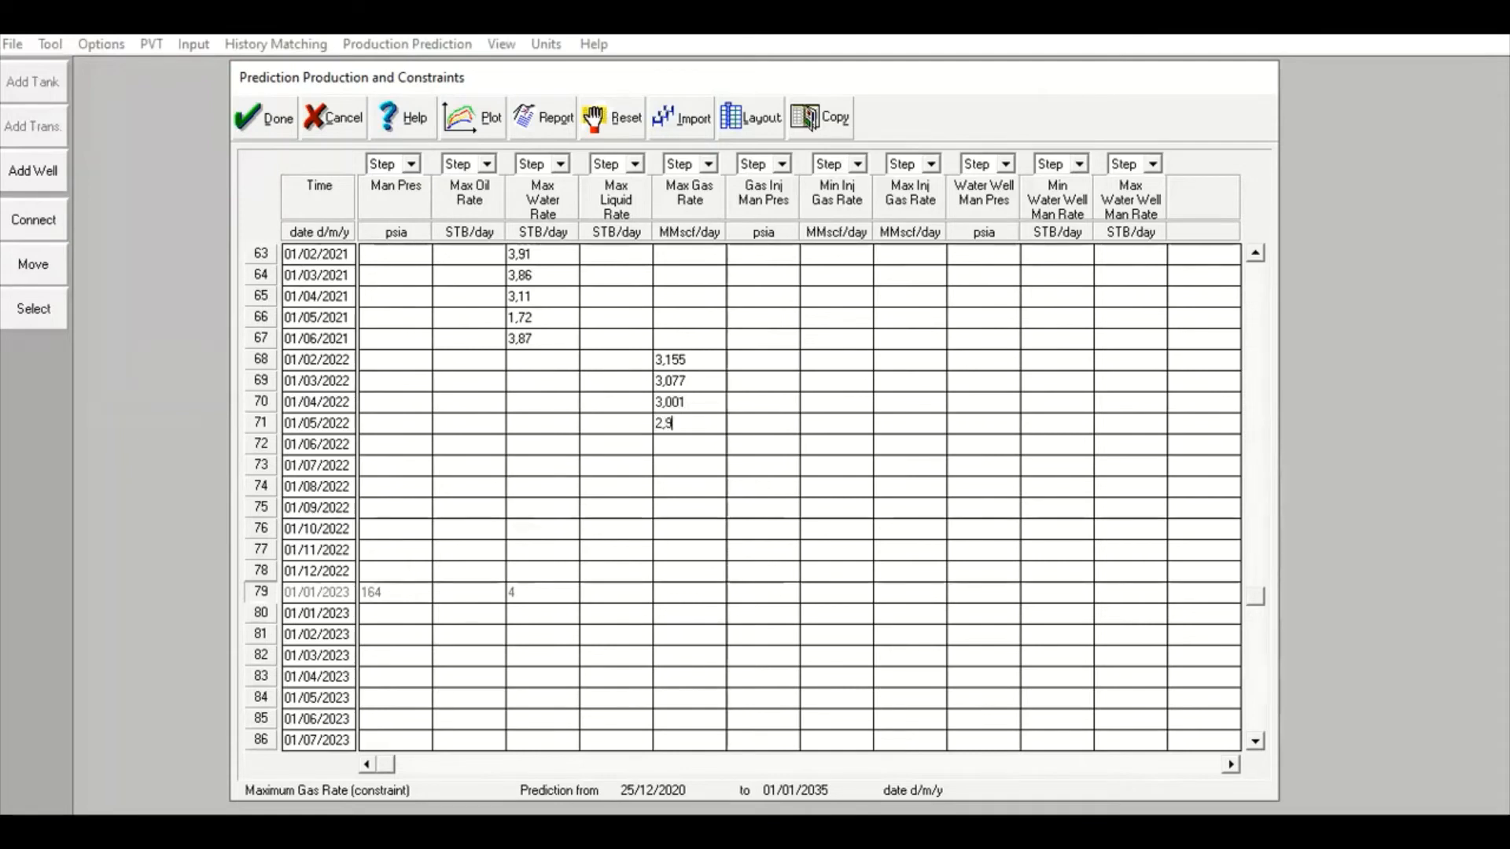
pyautogui.write('23')
pyautogui.hotkey('shift', 'Home')
pyautogui.write('2')
pyautogui.press('Return')
pyautogui.write('2,')
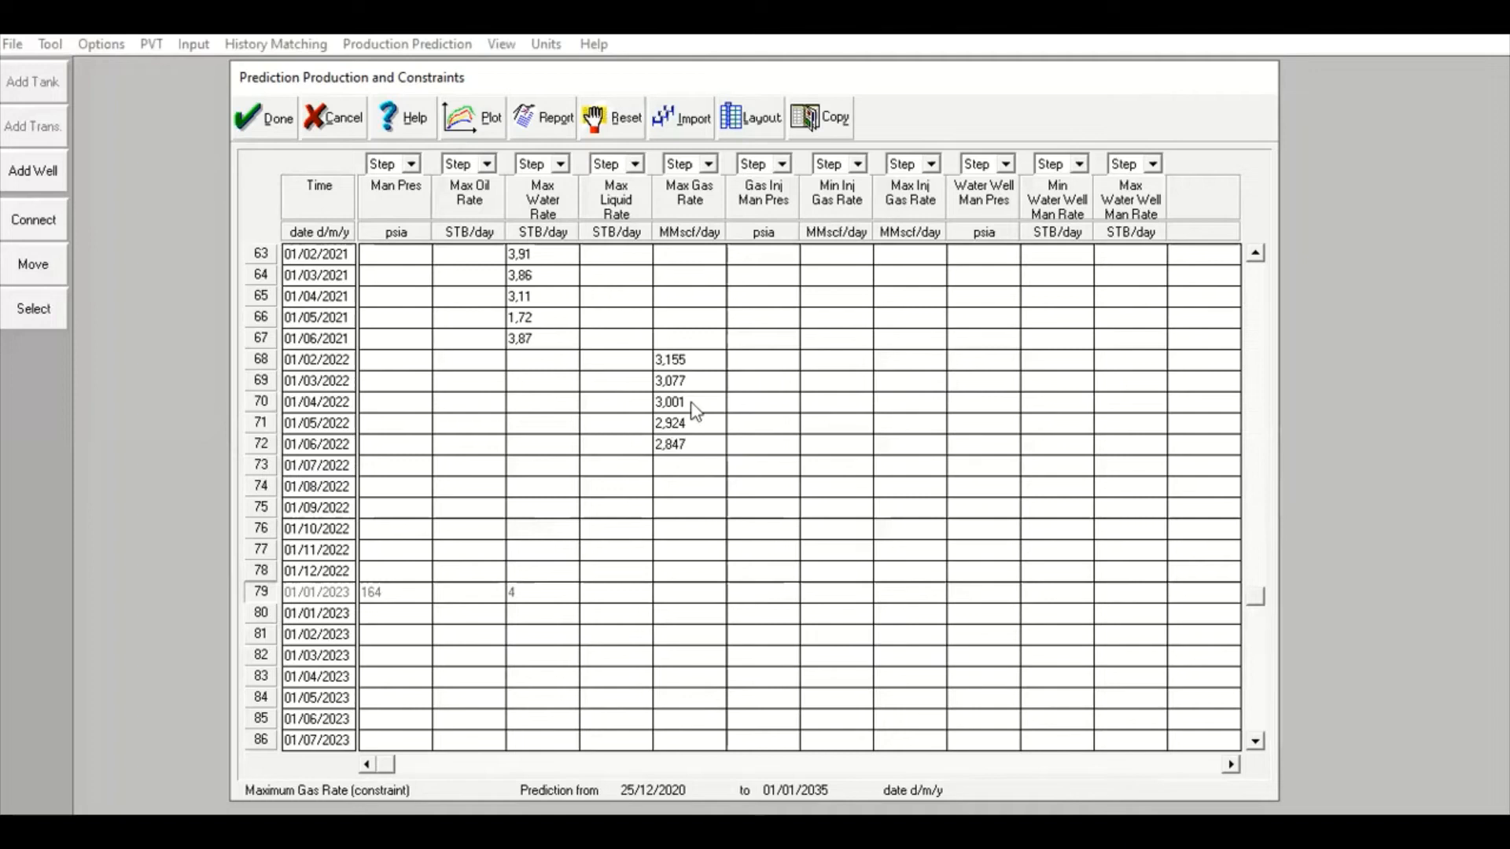
# - Set the maximum gas rates for 01/07/2022 and 01/08/2022 to 2,771 and 2,696 MMscf/day
pyautogui.write('2,771')
pyautogui.press('Return')
pyautogui.write('2,686')
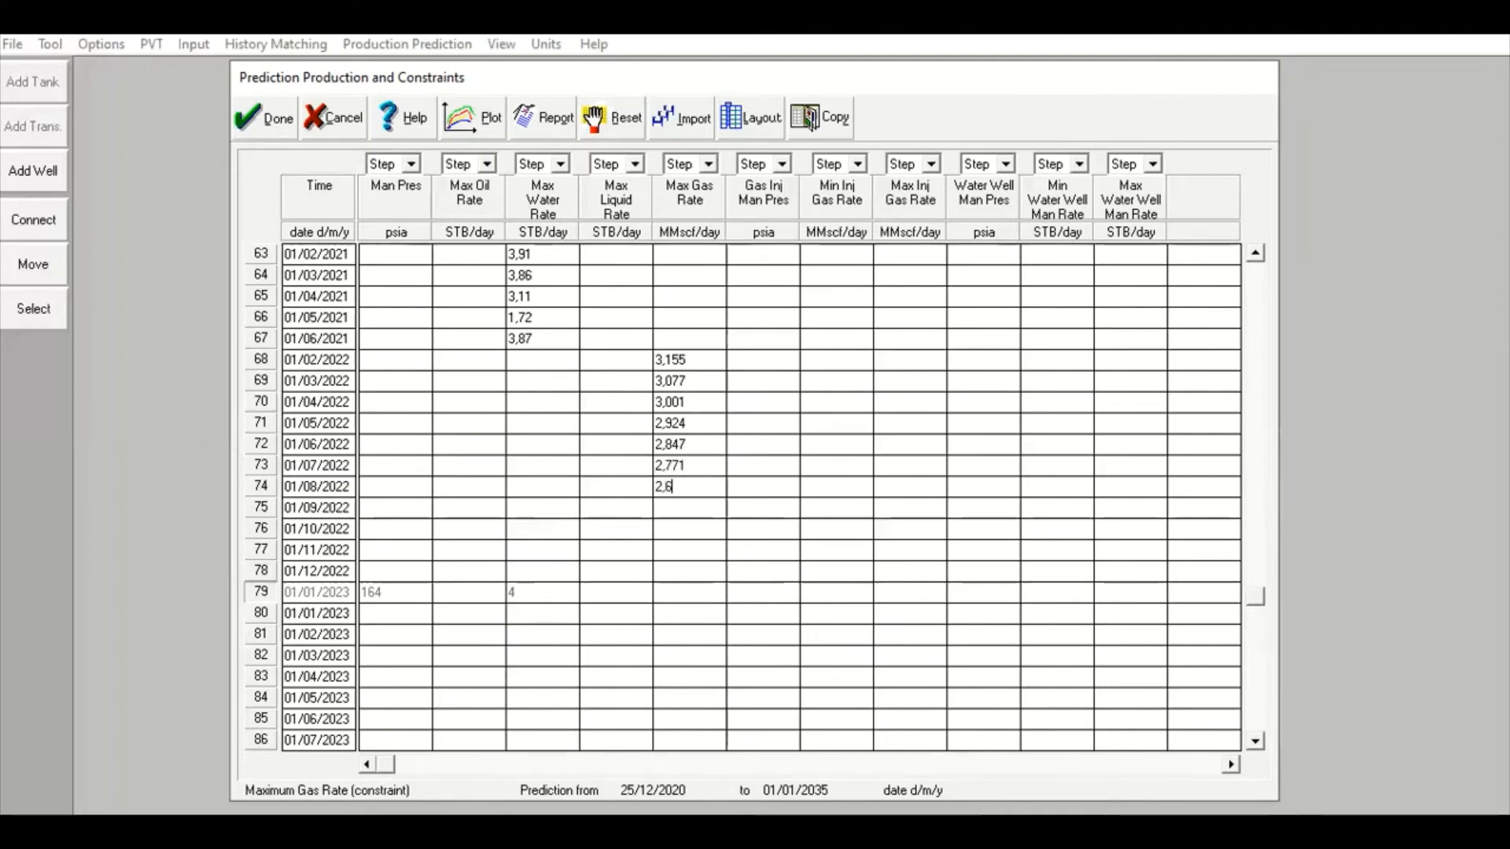
pyautogui.press('BackSpace')
pyautogui.press('BackSpace')
pyautogui.write('96')
# - Enable the disabled 01/01/2025 gas injection row 107 and change its date to 01/01/2026
pyautogui.scroll(-9, 1217, 202)
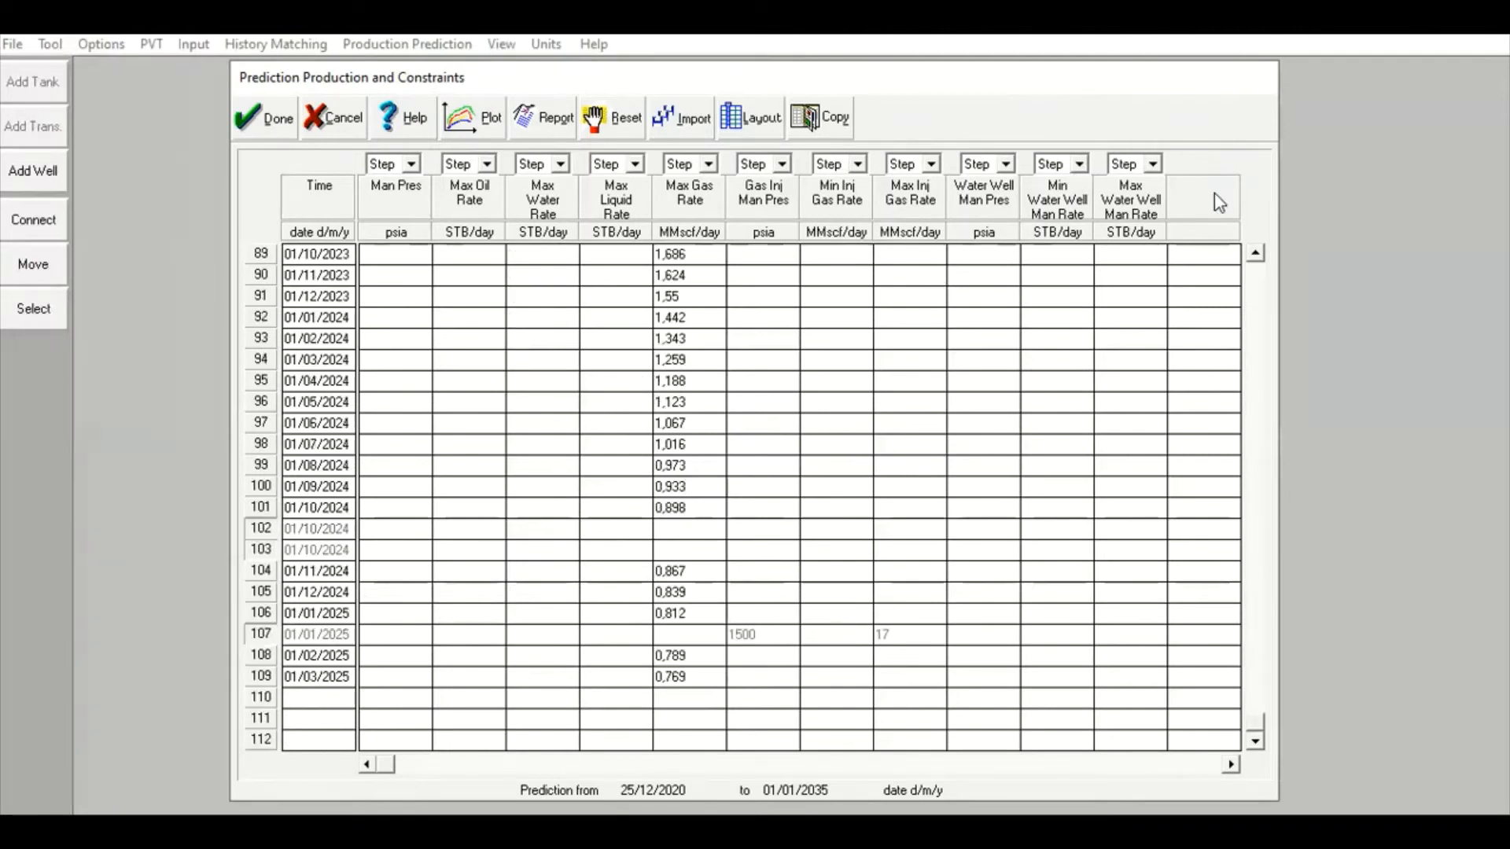
pyautogui.click(1257, 353)
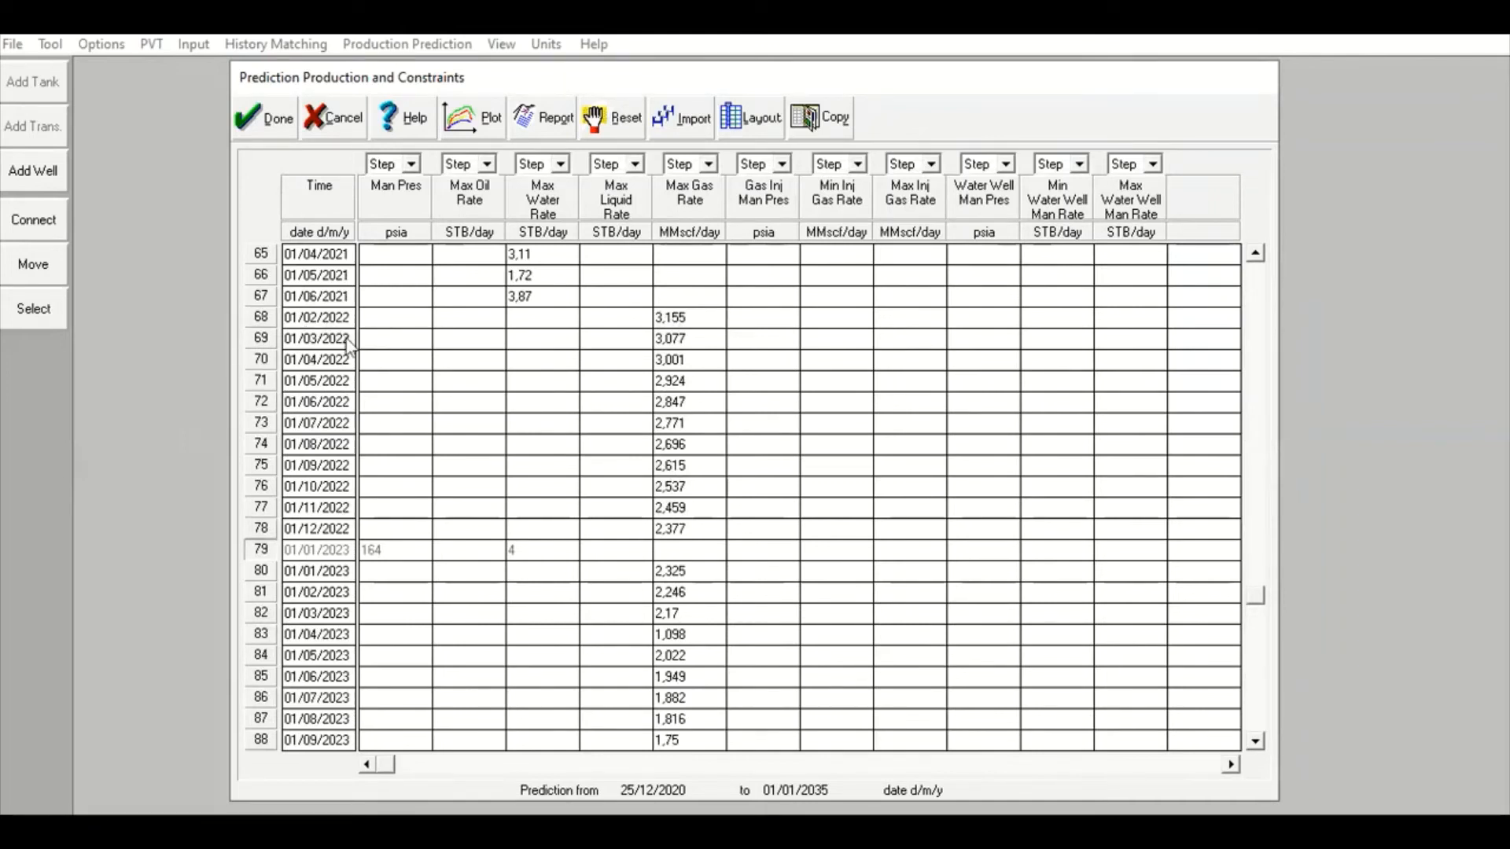
pyautogui.click(1255, 723)
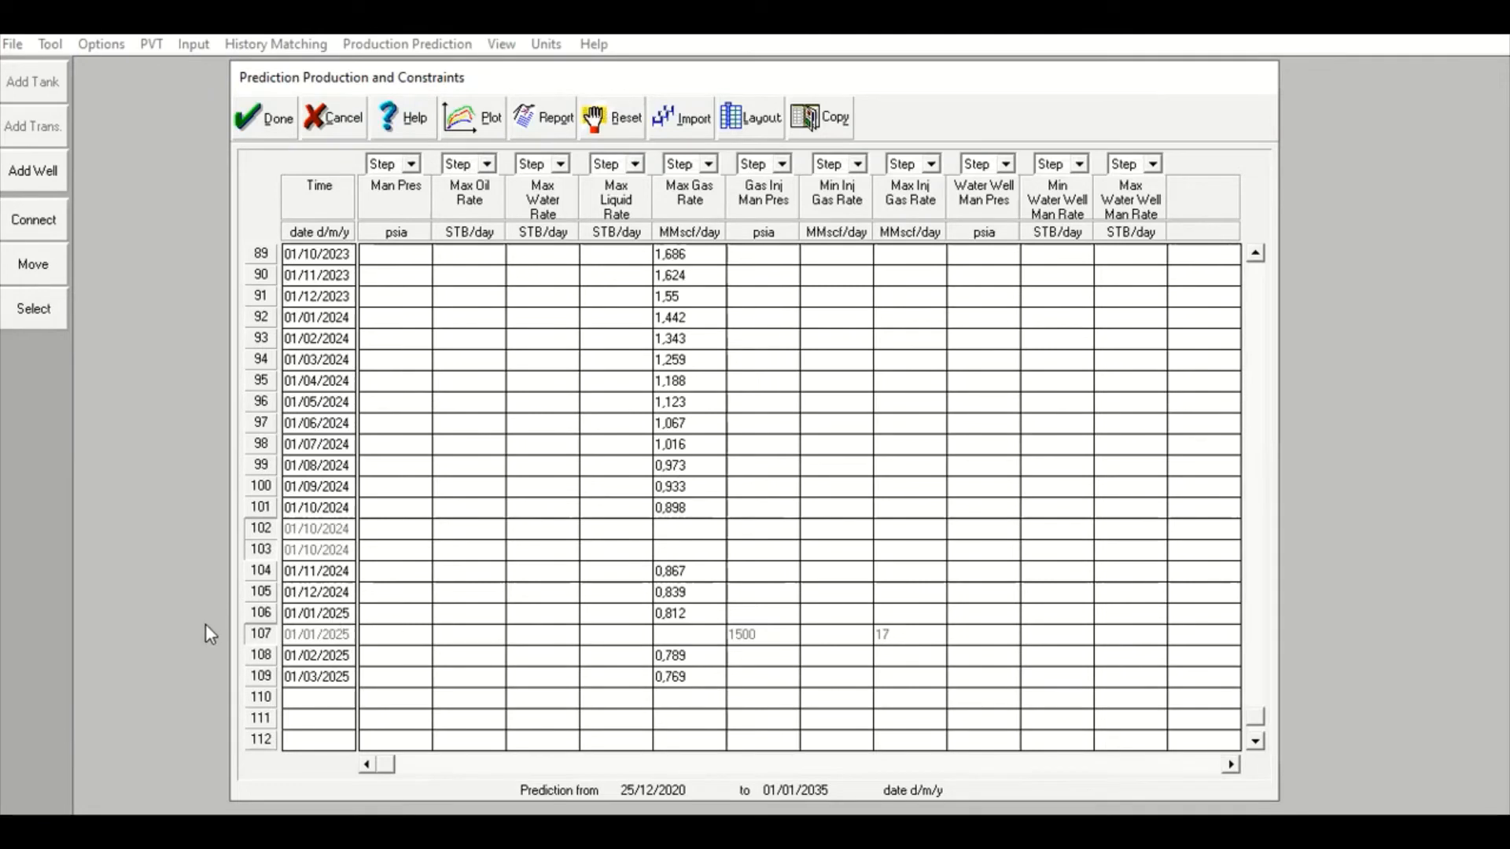
pyautogui.click(260, 633)
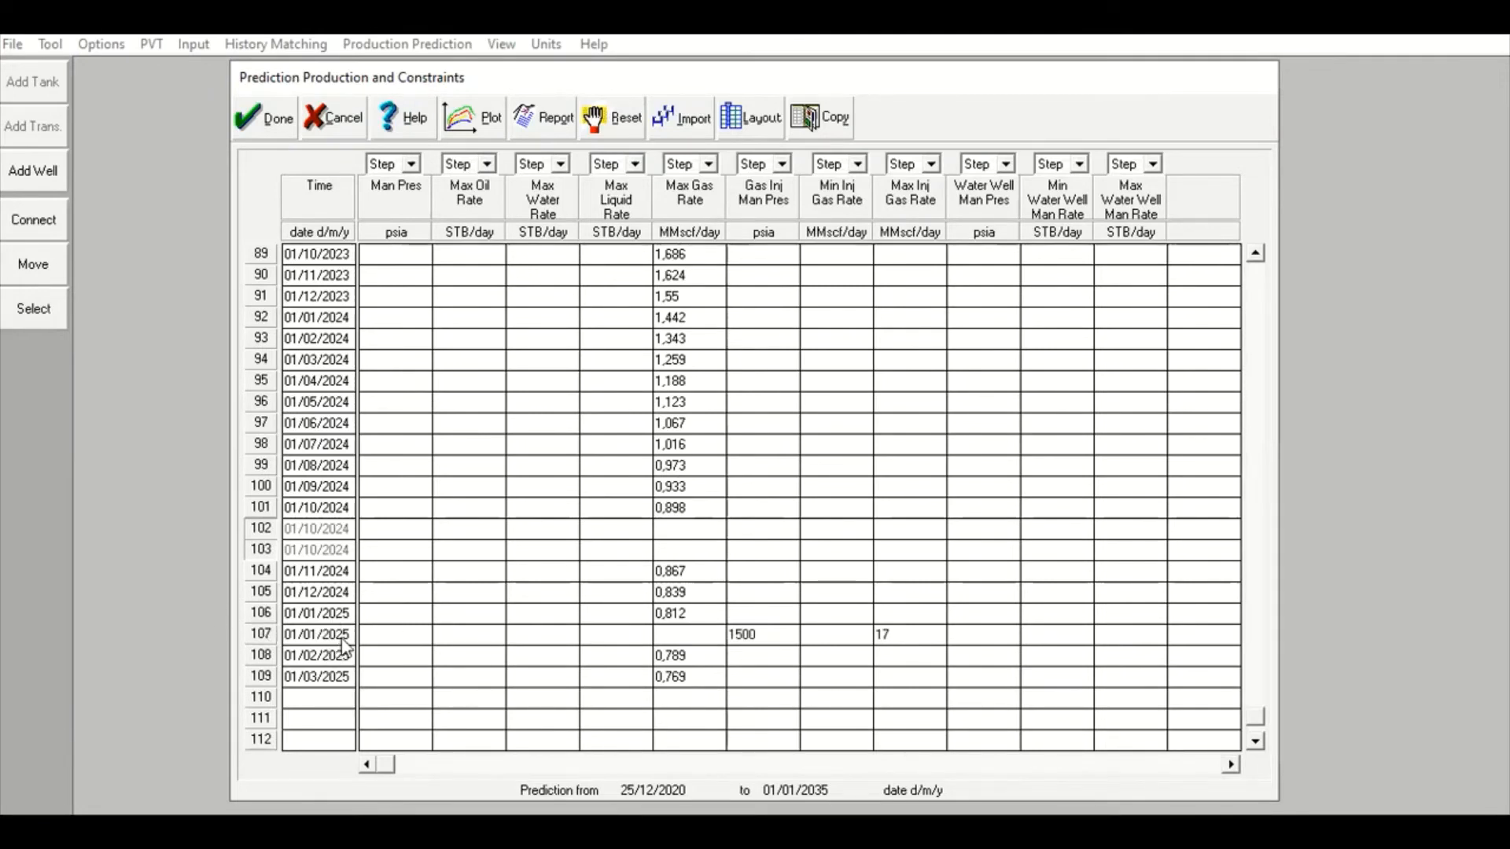
pyautogui.click(263, 631)
pyautogui.click(257, 633)
pyautogui.click(347, 636)
pyautogui.moveTo(344, 633); pyautogui.dragTo(373, 631)
pyautogui.write('6')
# - Clear the gas injection manifold pressure in the 01/01/2026 row
pyautogui.click(896, 631)
pyautogui.moveTo(902, 629); pyautogui.dragTo(874, 643)
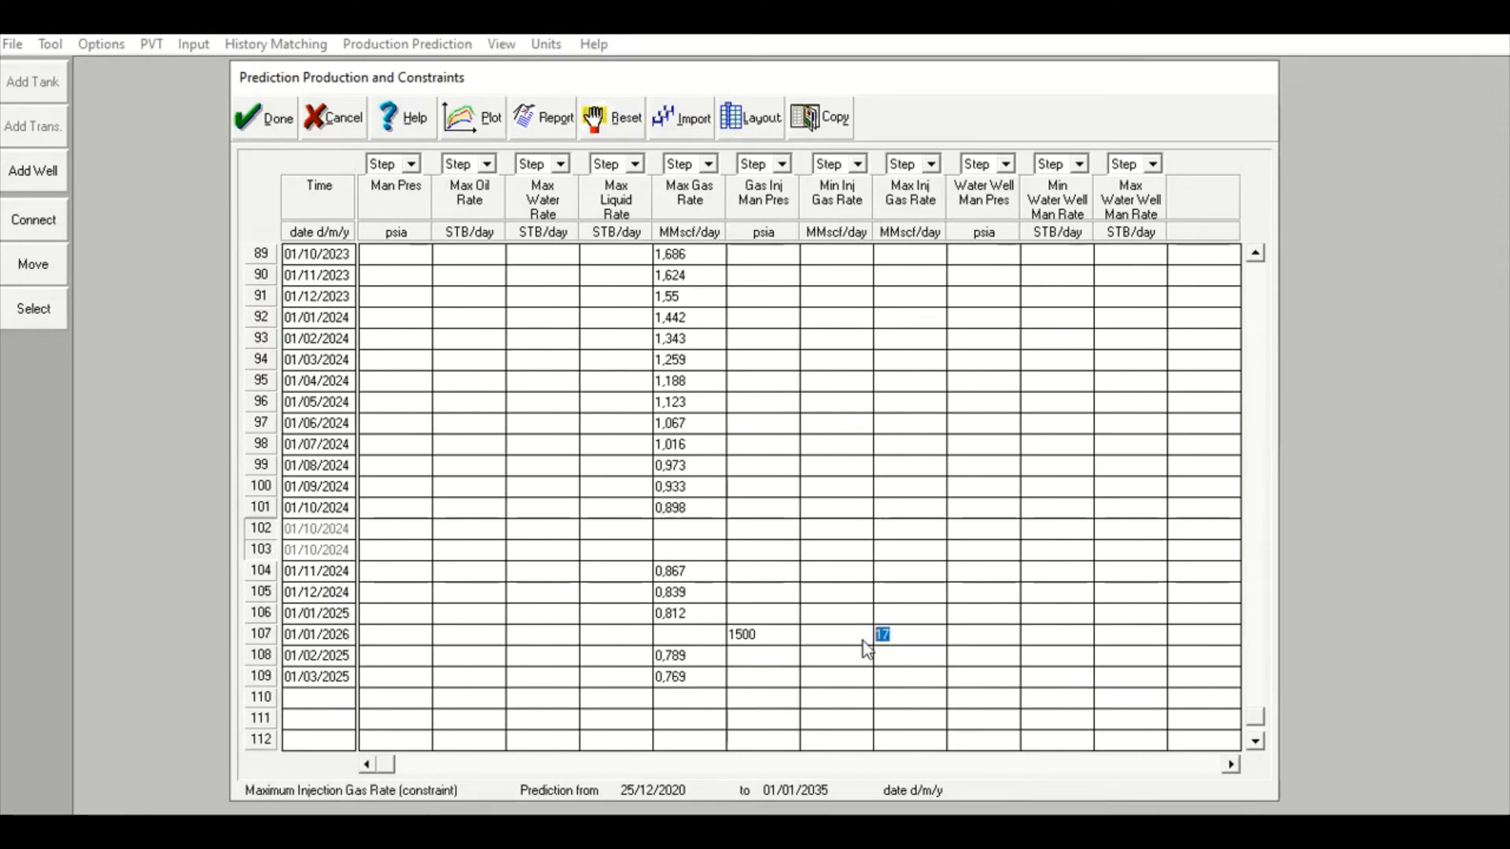
pyautogui.click(752, 636)
pyautogui.moveTo(754, 637); pyautogui.dragTo(692, 635)
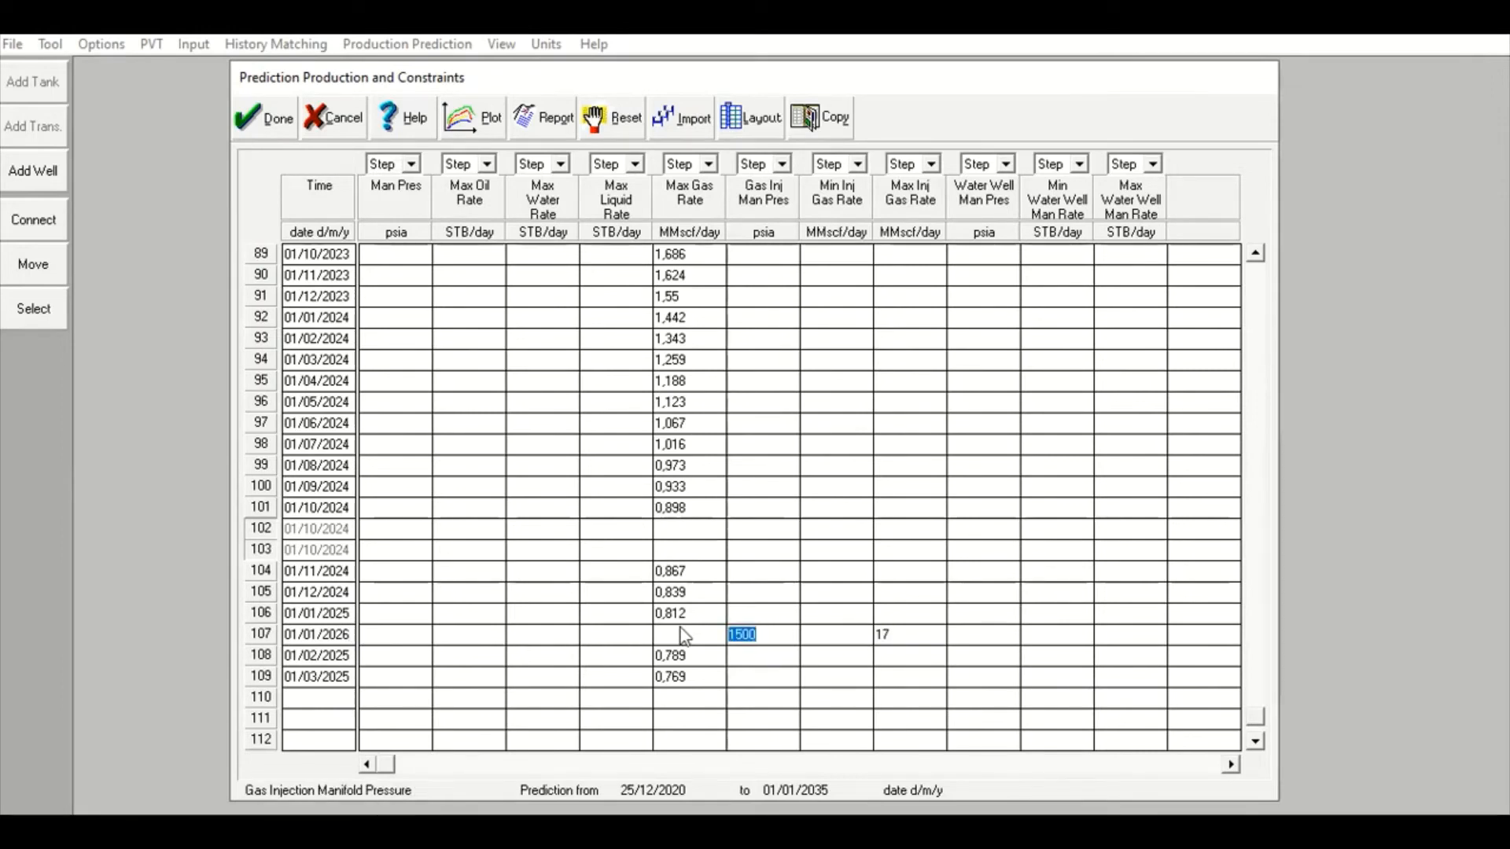
pyautogui.press('Delete')
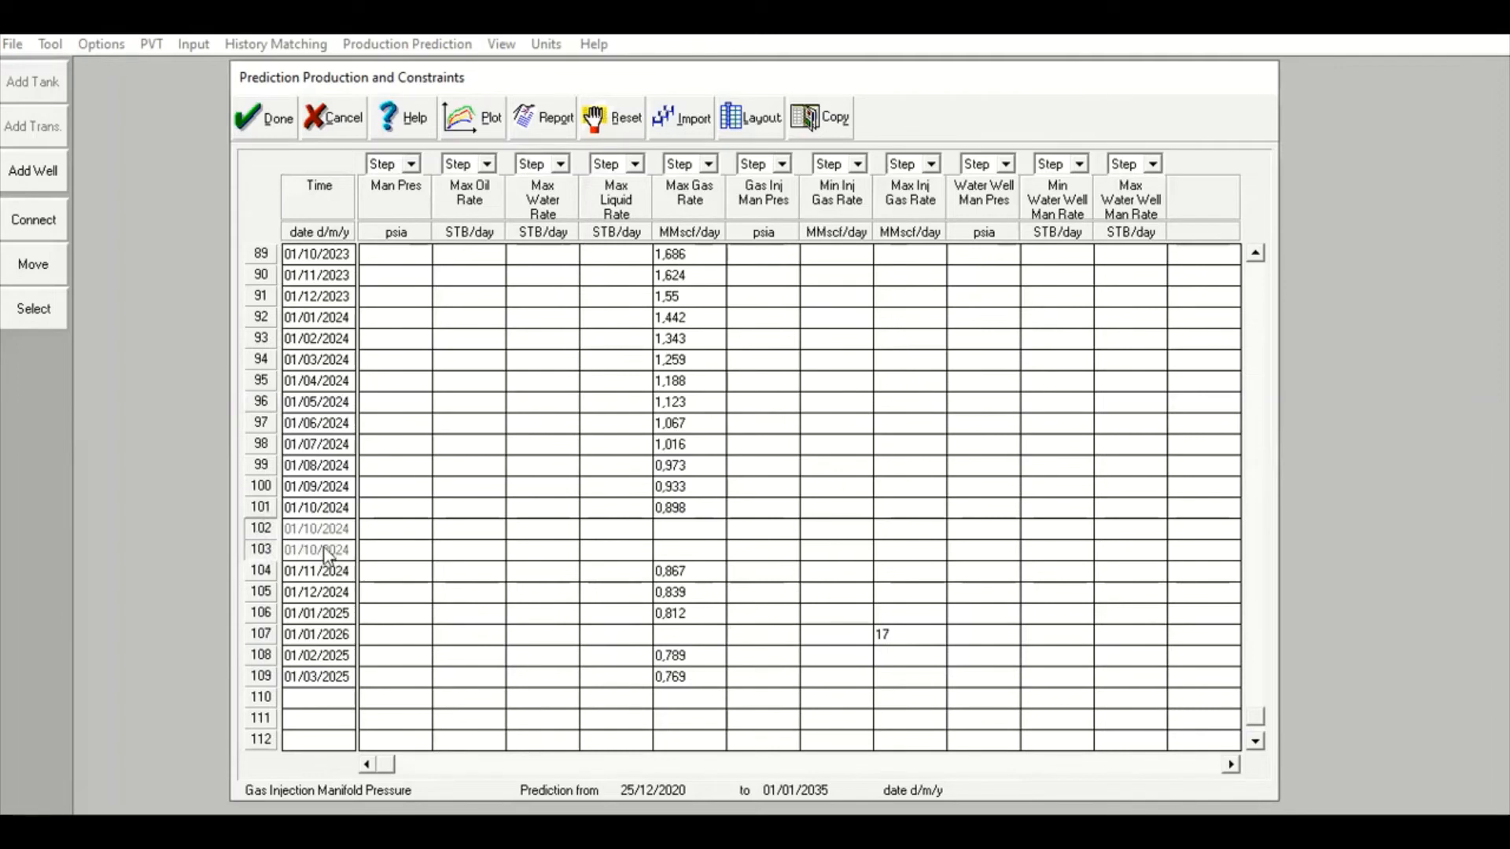
# - Enable the two empty 01/10/2024 rows 102 and 103 and disable them again
pyautogui.click(266, 529)
pyautogui.click(265, 545)
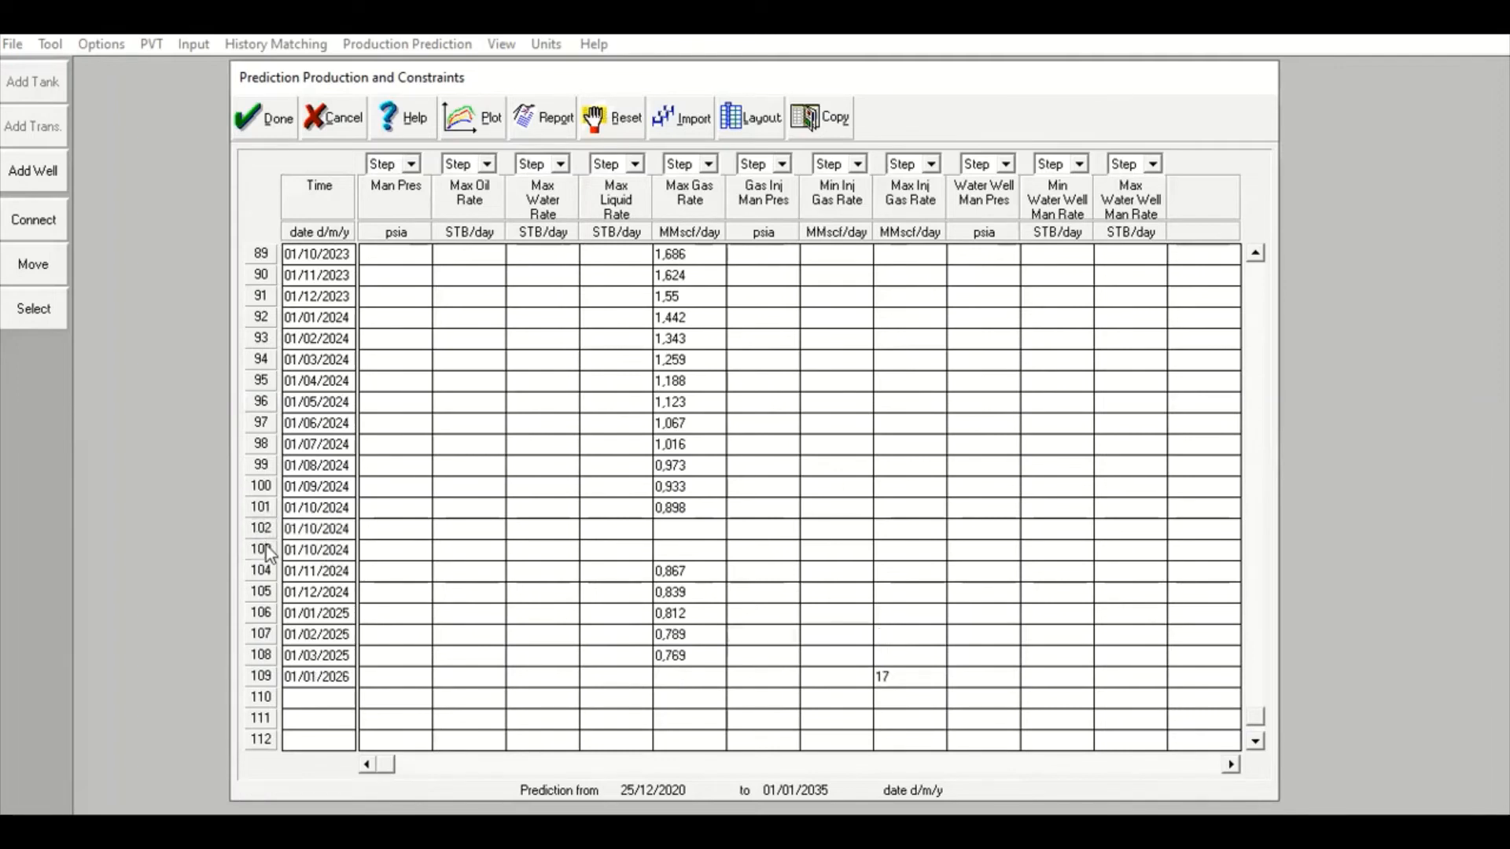
pyautogui.click(261, 535)
pyautogui.click(261, 549)
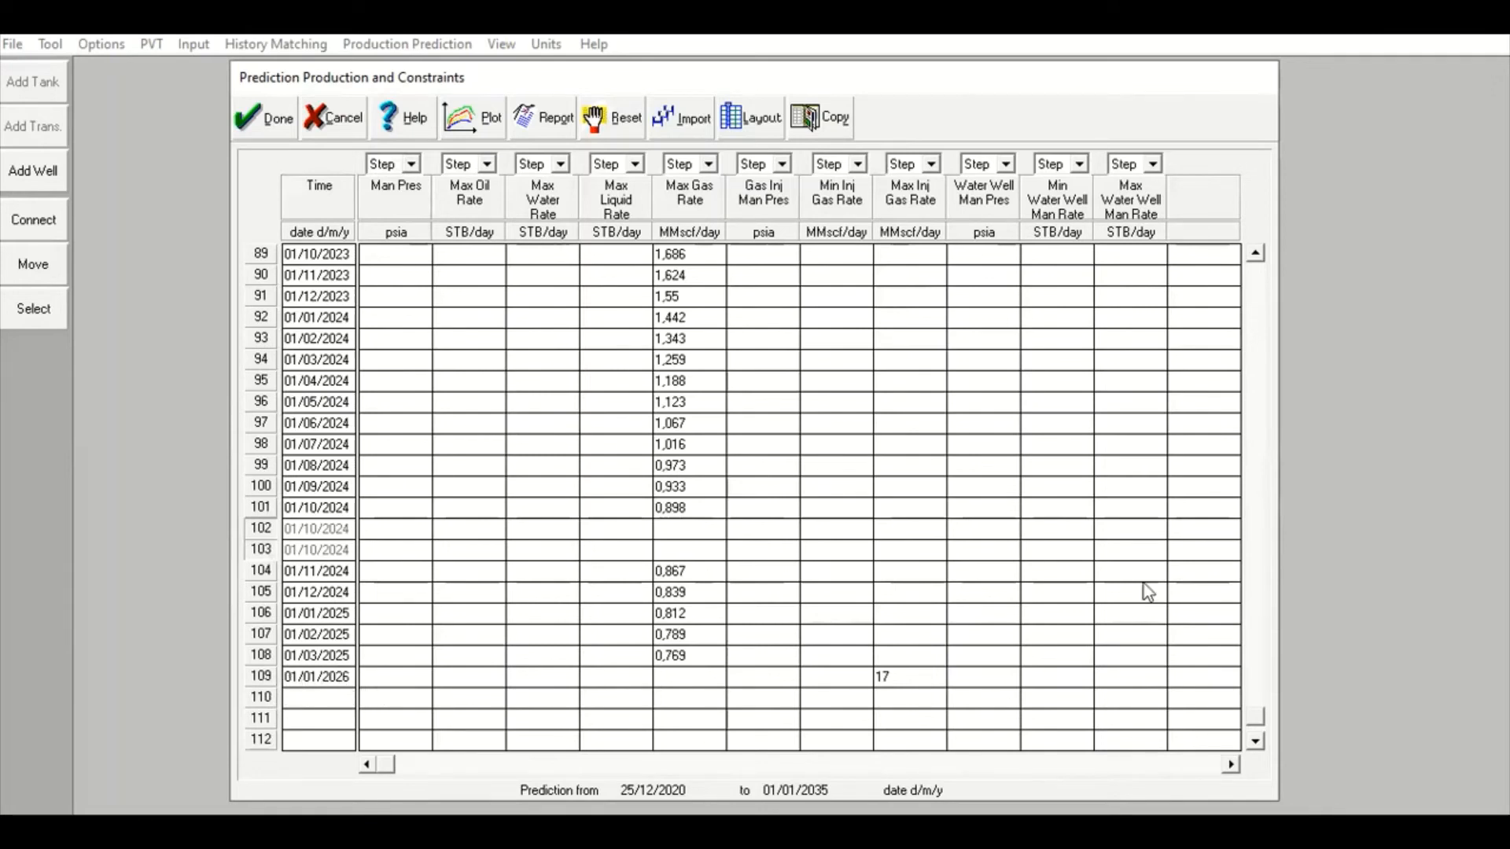
# - Plot the Maximum Gas Rate constraint together with Manifold Pressure against Time, close the plot and accept the prediction constraints
pyautogui.click(1254, 253)
pyautogui.click(1255, 254)
pyautogui.click(1255, 253)
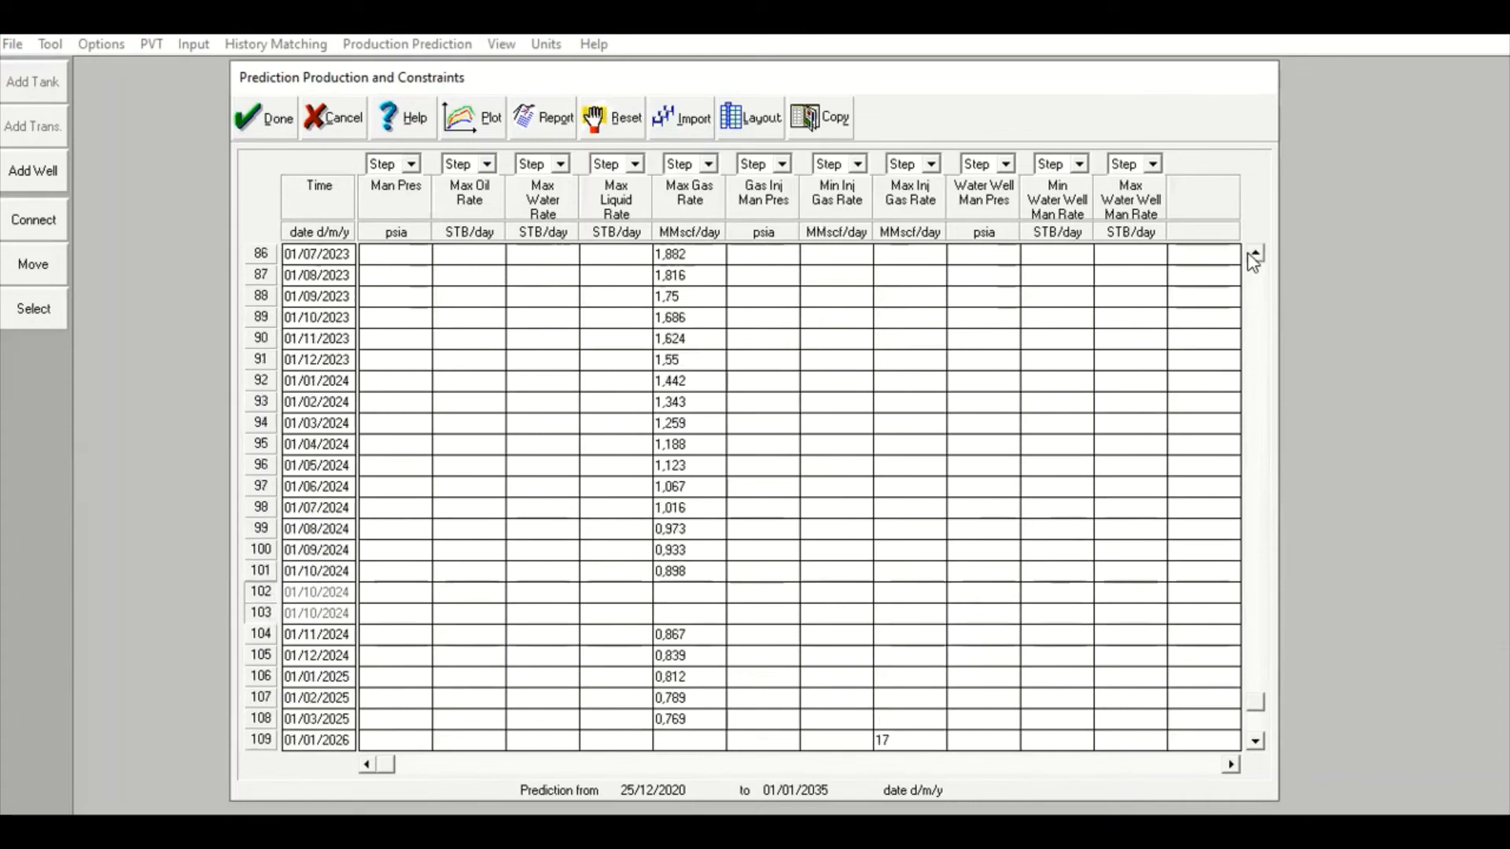
pyautogui.click(470, 117)
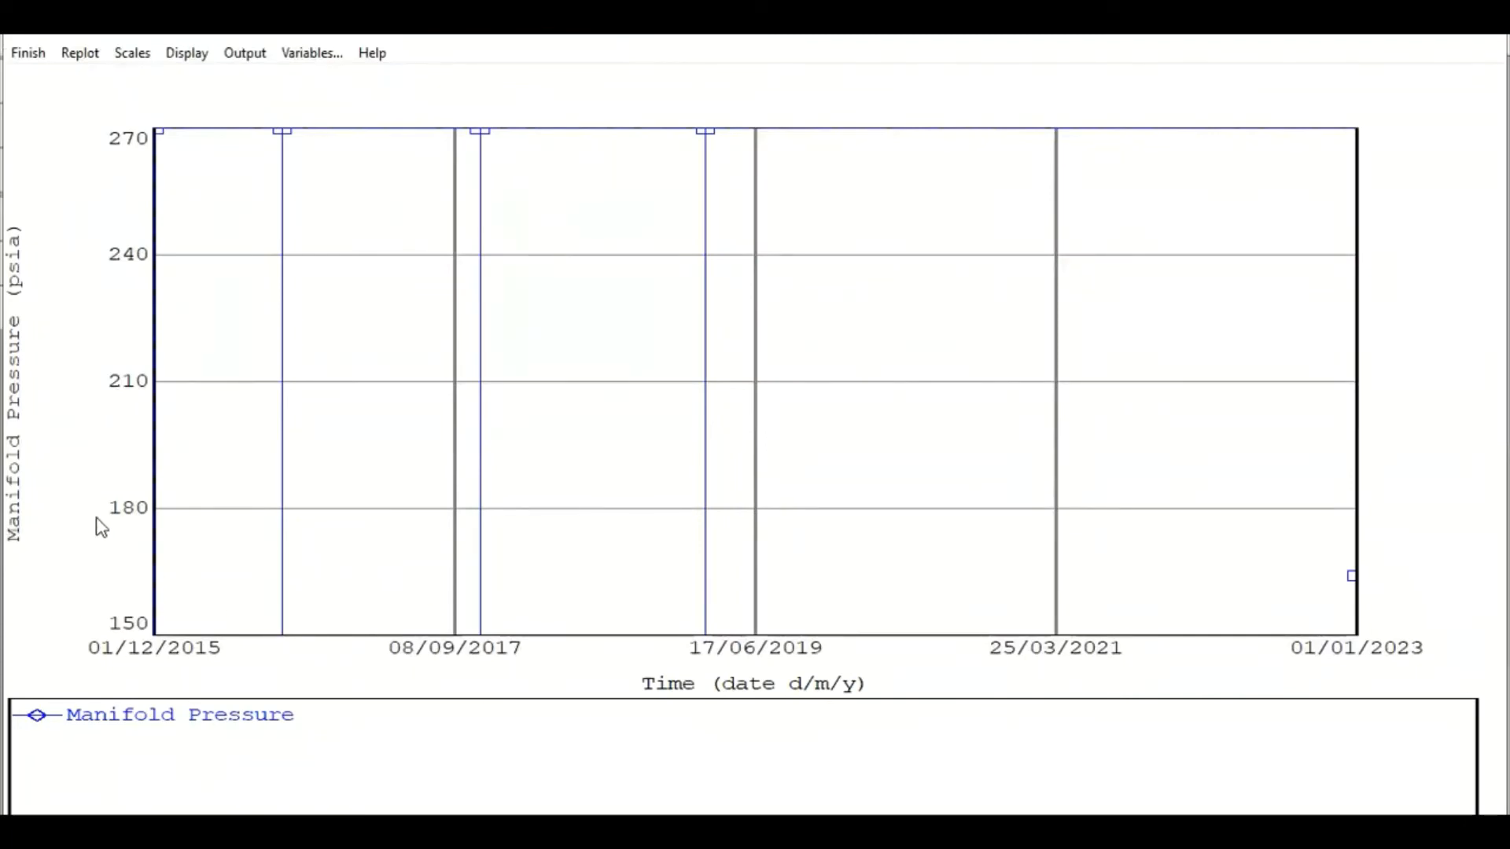
pyautogui.click(302, 54)
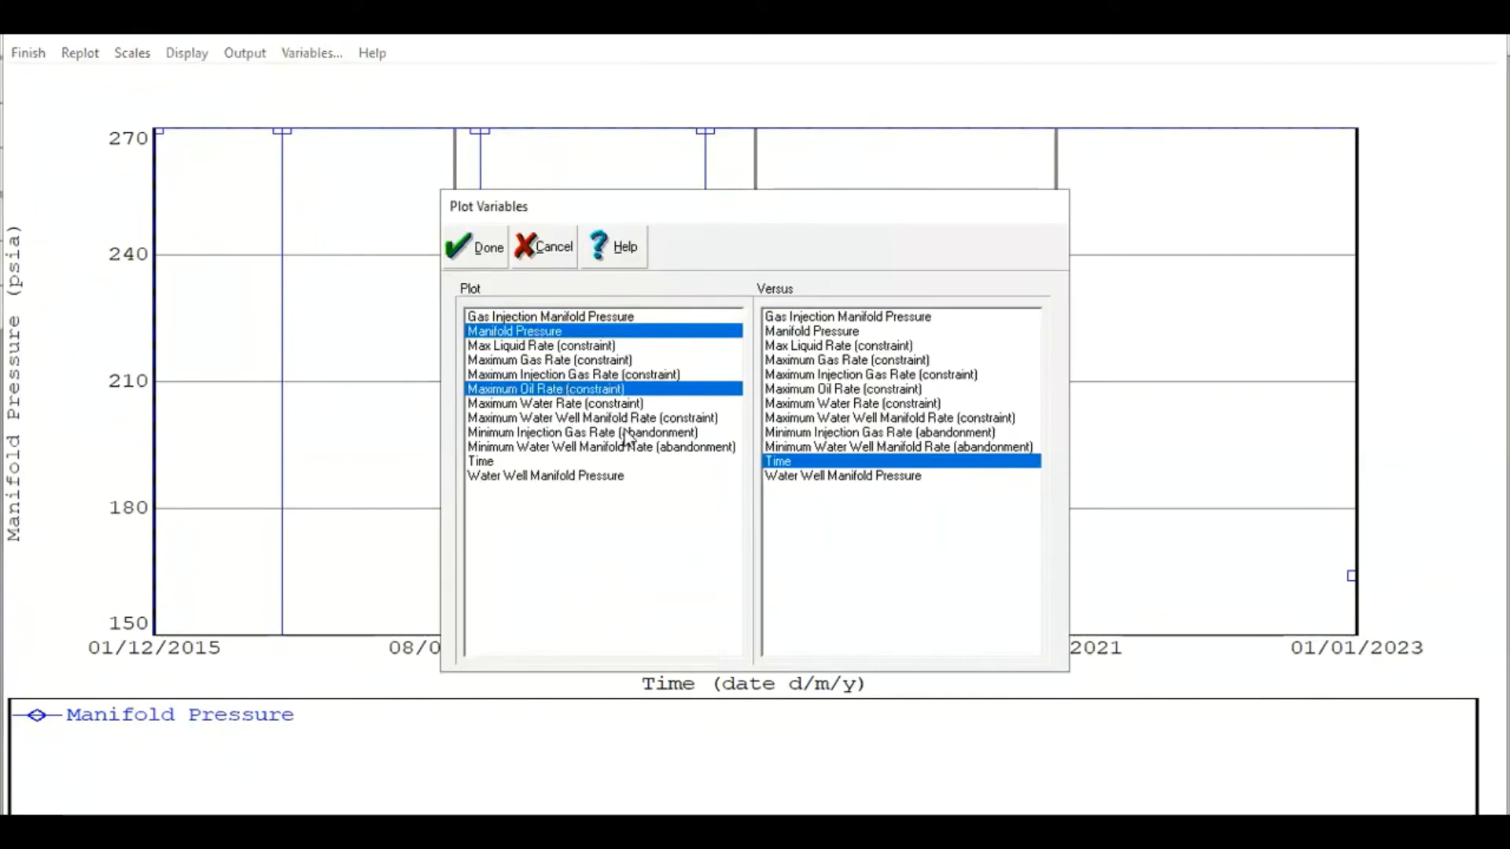
pyautogui.click(576, 390)
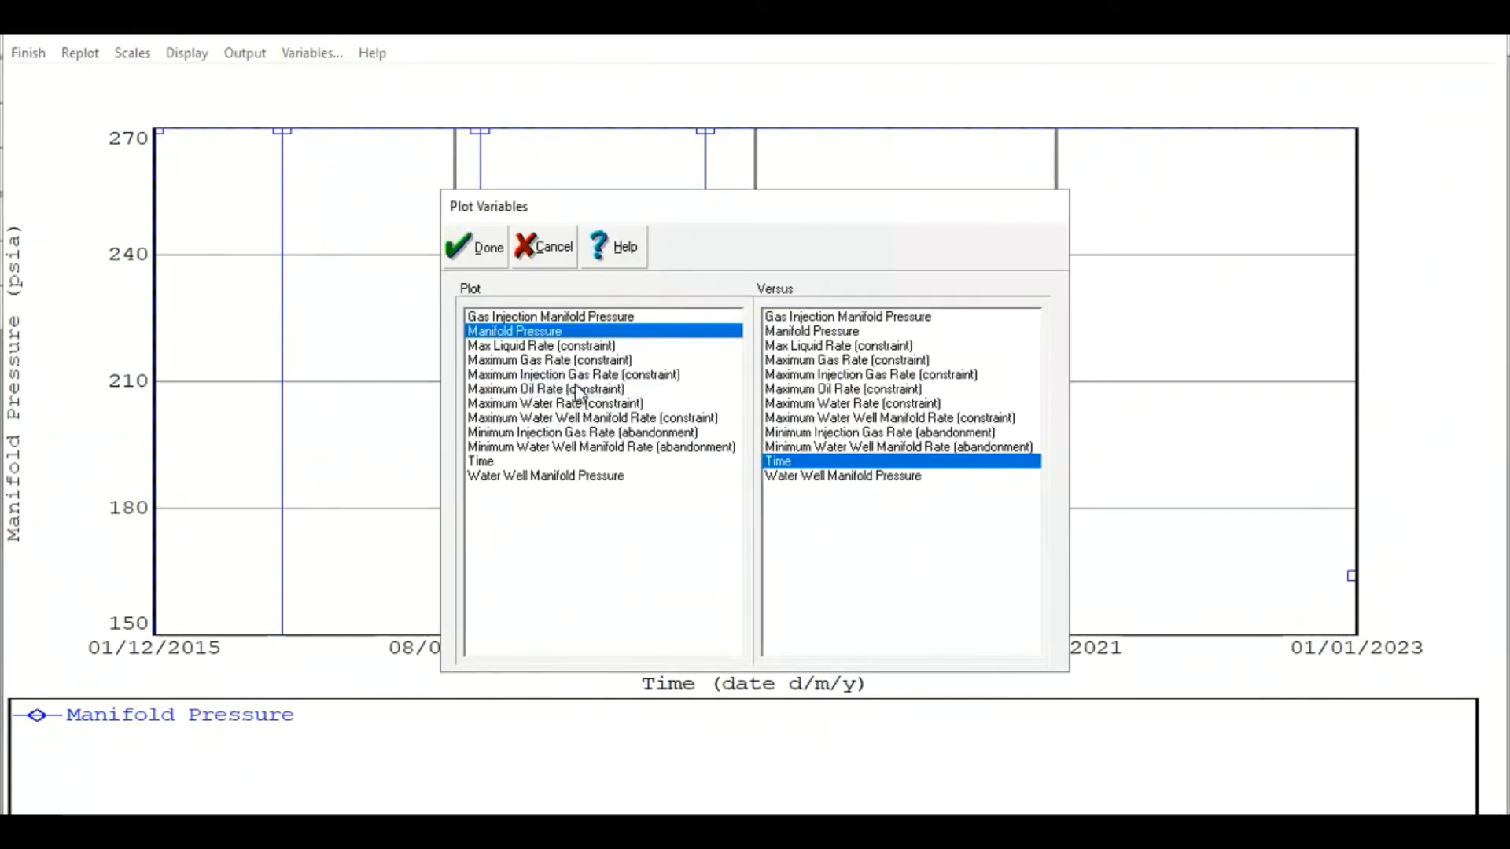
pyautogui.click(582, 360)
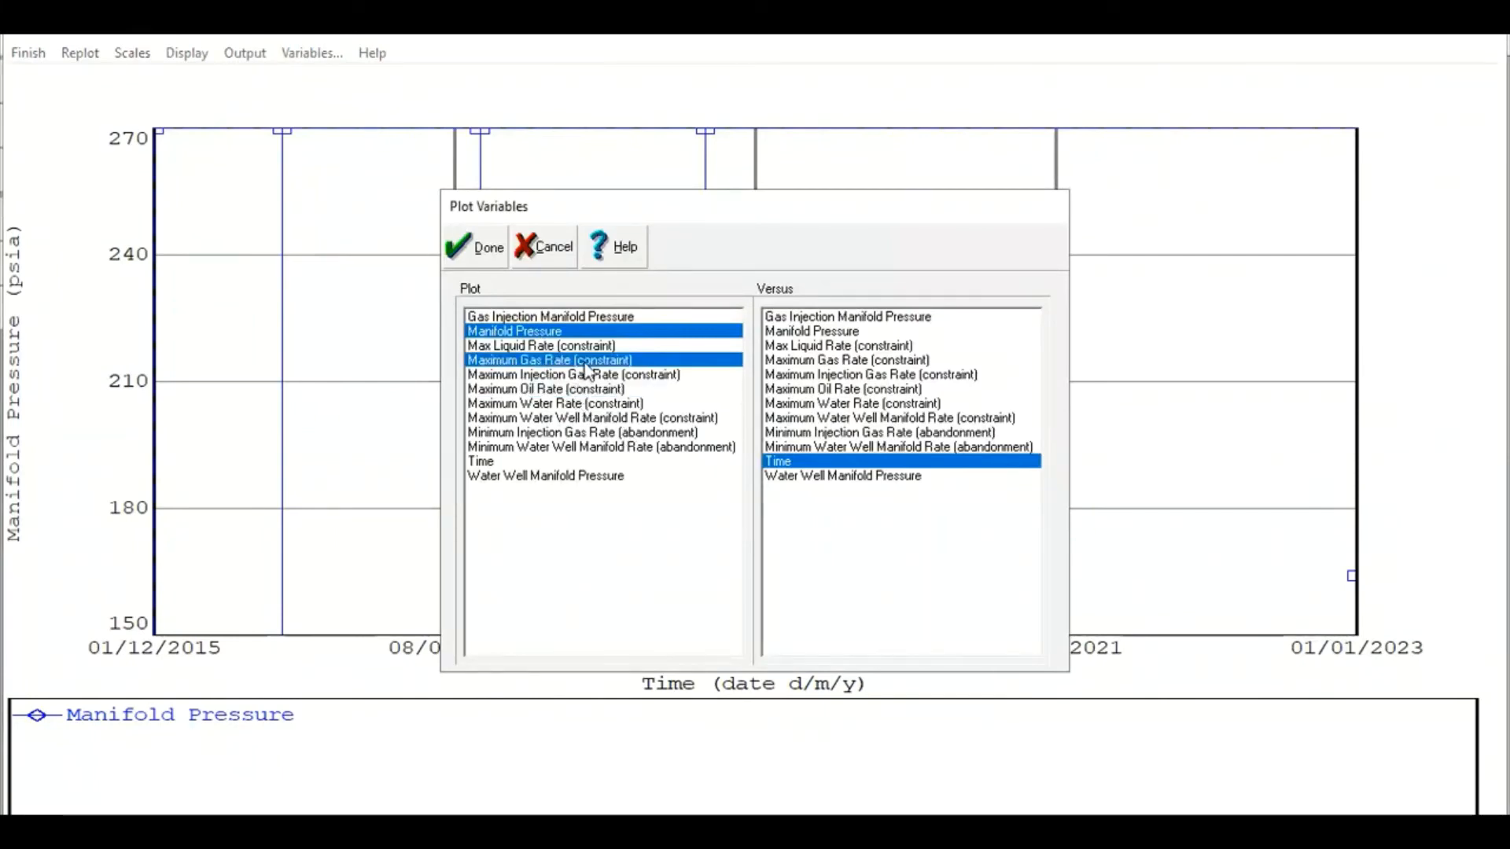
pyautogui.click(484, 250)
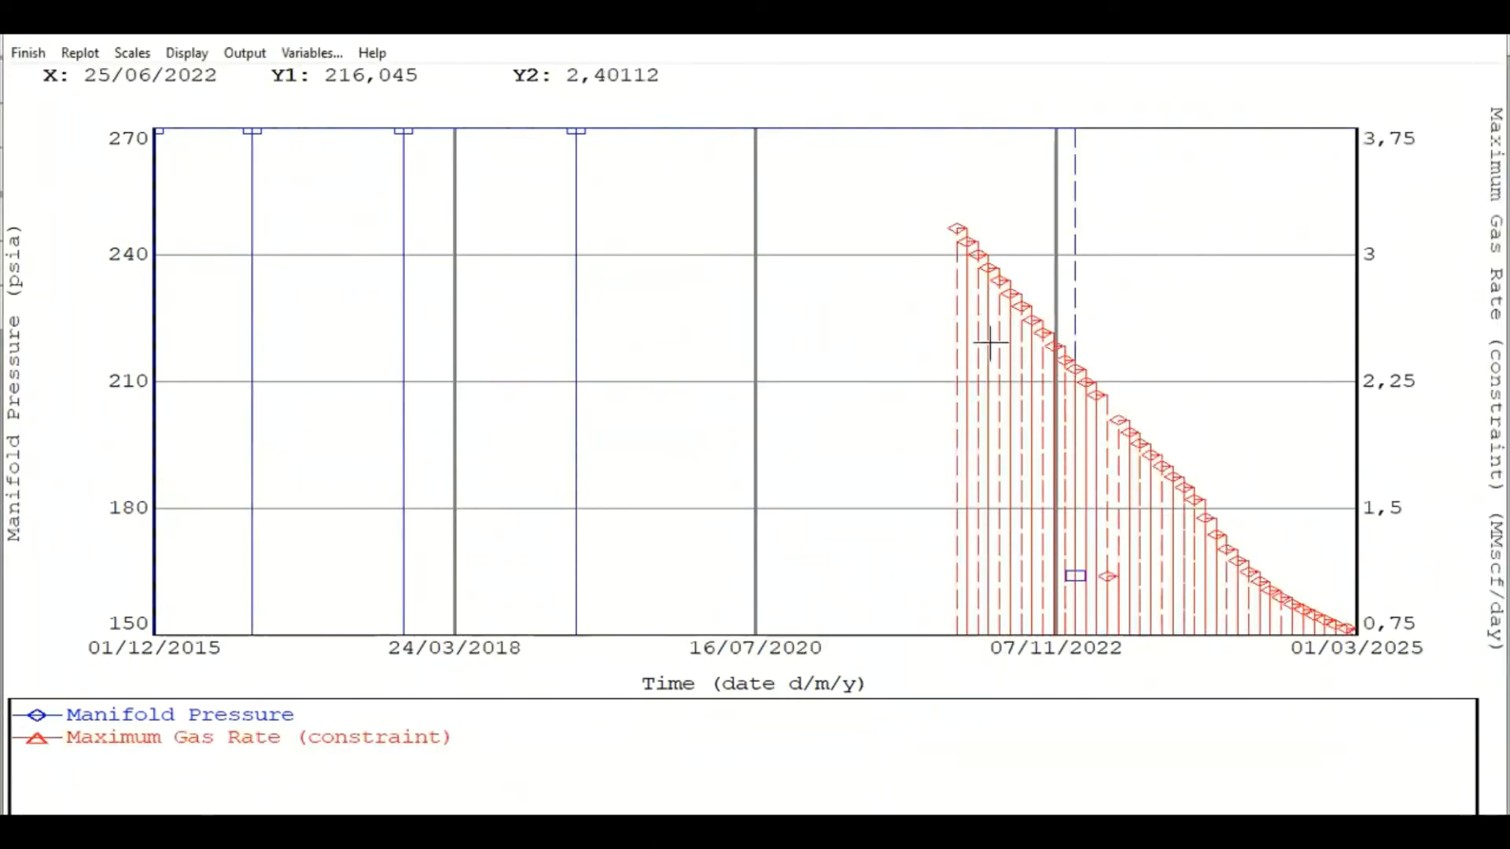
pyautogui.click(31, 62)
pyautogui.click(271, 120)
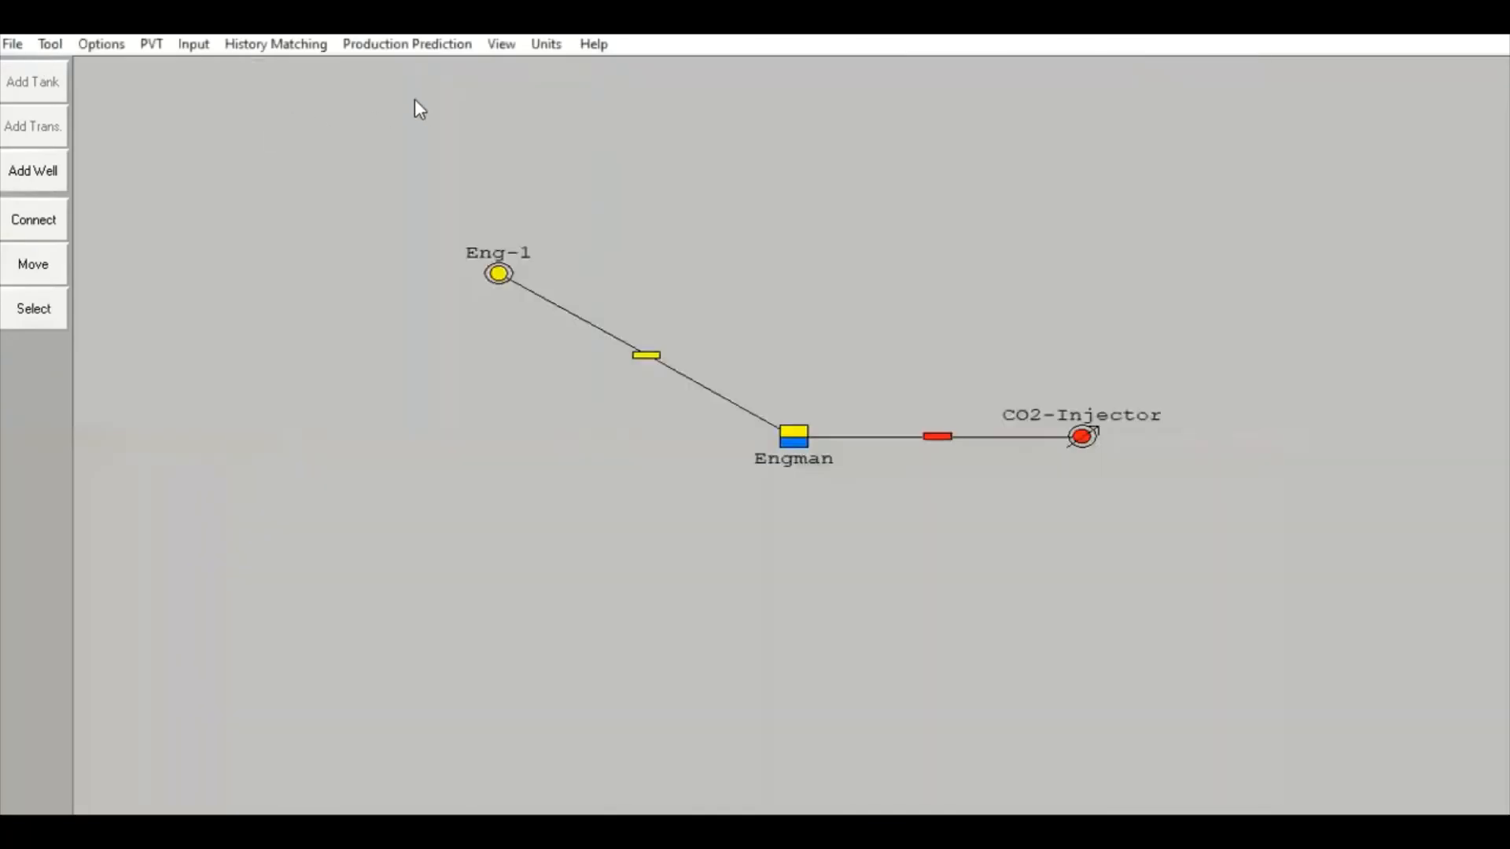
# - In the well schedule, set Eng-1's end time to 01/03/2025 and CO2-Injector's start time to 01/01/2026
pyautogui.click(408, 45)
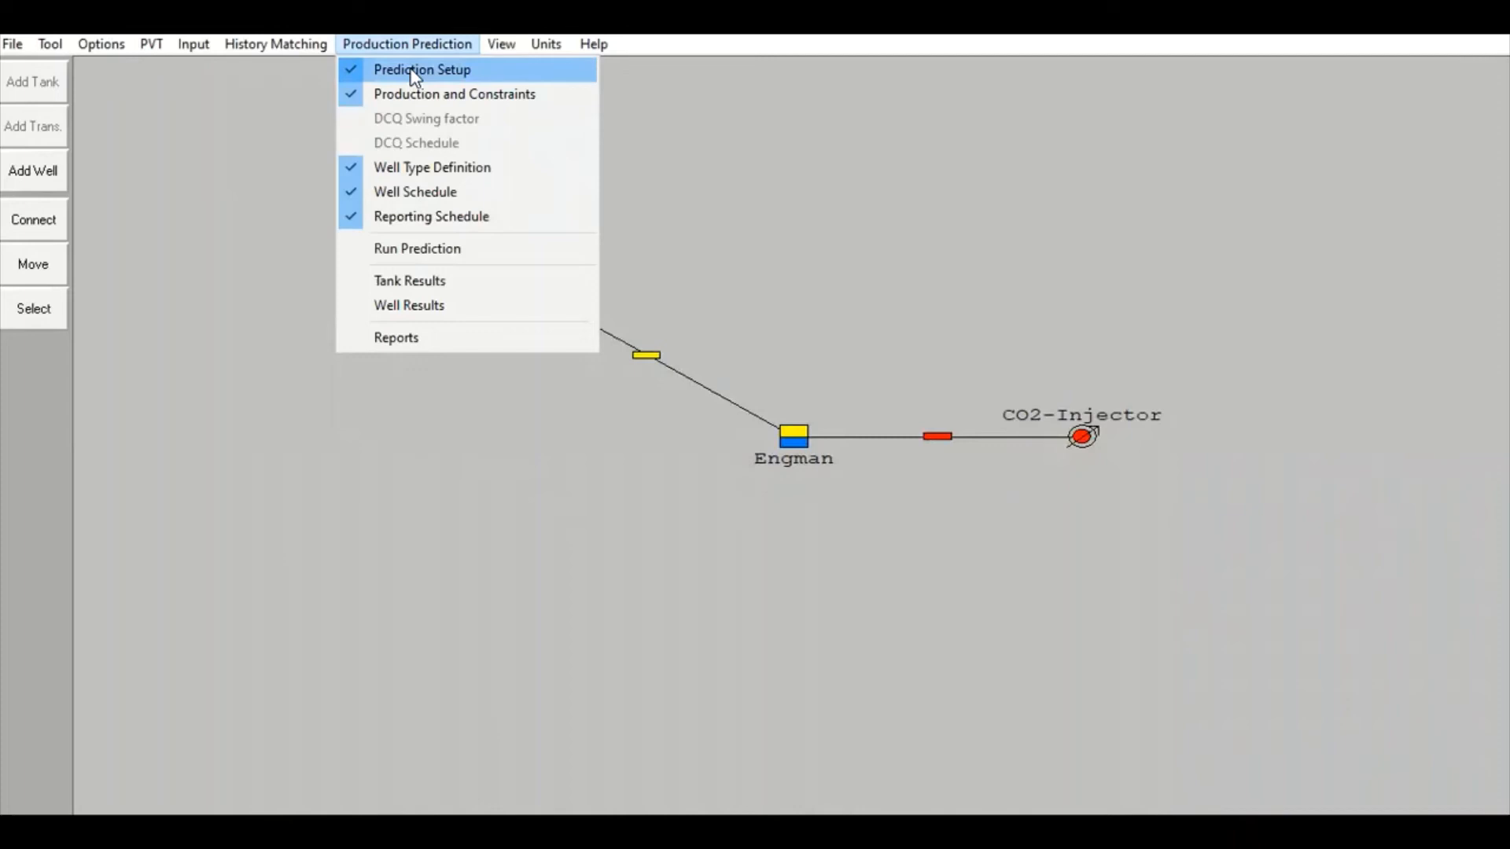
pyautogui.click(434, 195)
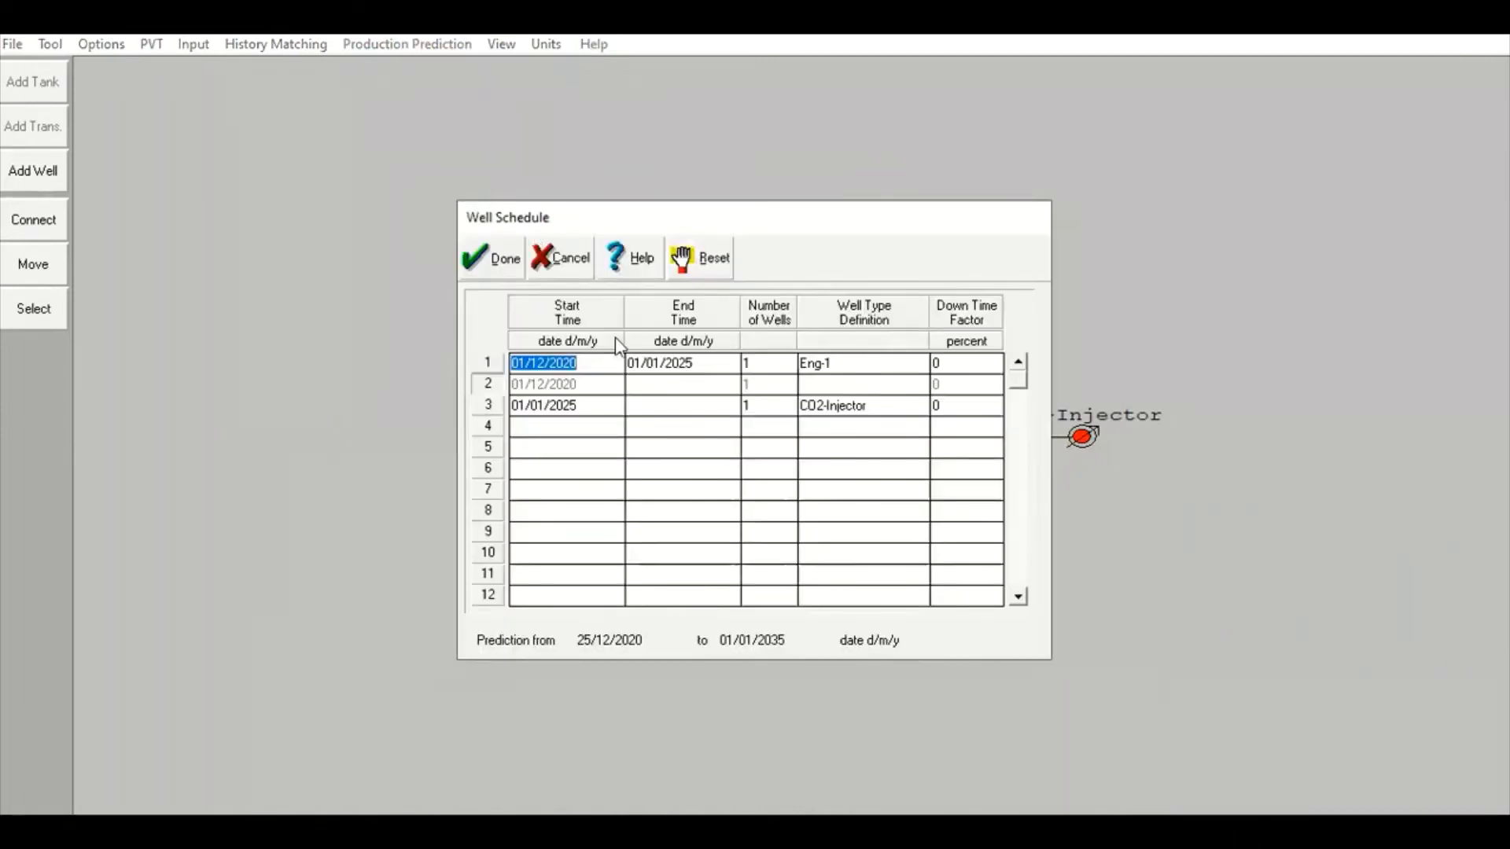
pyautogui.click(659, 364)
pyautogui.press('BackSpace')
pyautogui.write('4')
pyautogui.press('BackSpace')
pyautogui.write('3')
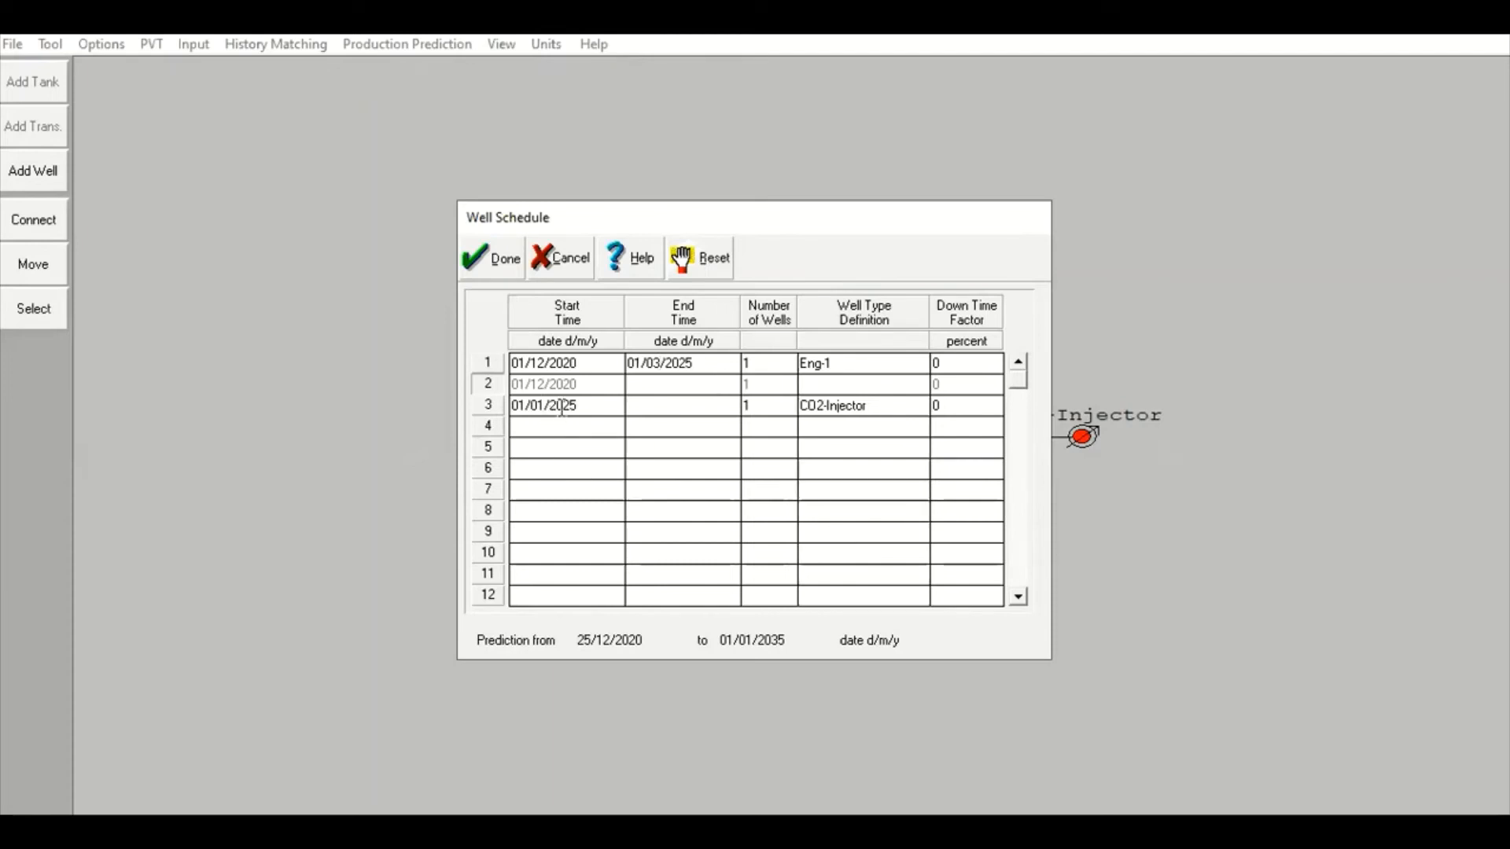
pyautogui.moveTo(571, 406); pyautogui.dragTo(584, 405)
pyautogui.write('6')
pyautogui.click(506, 270)
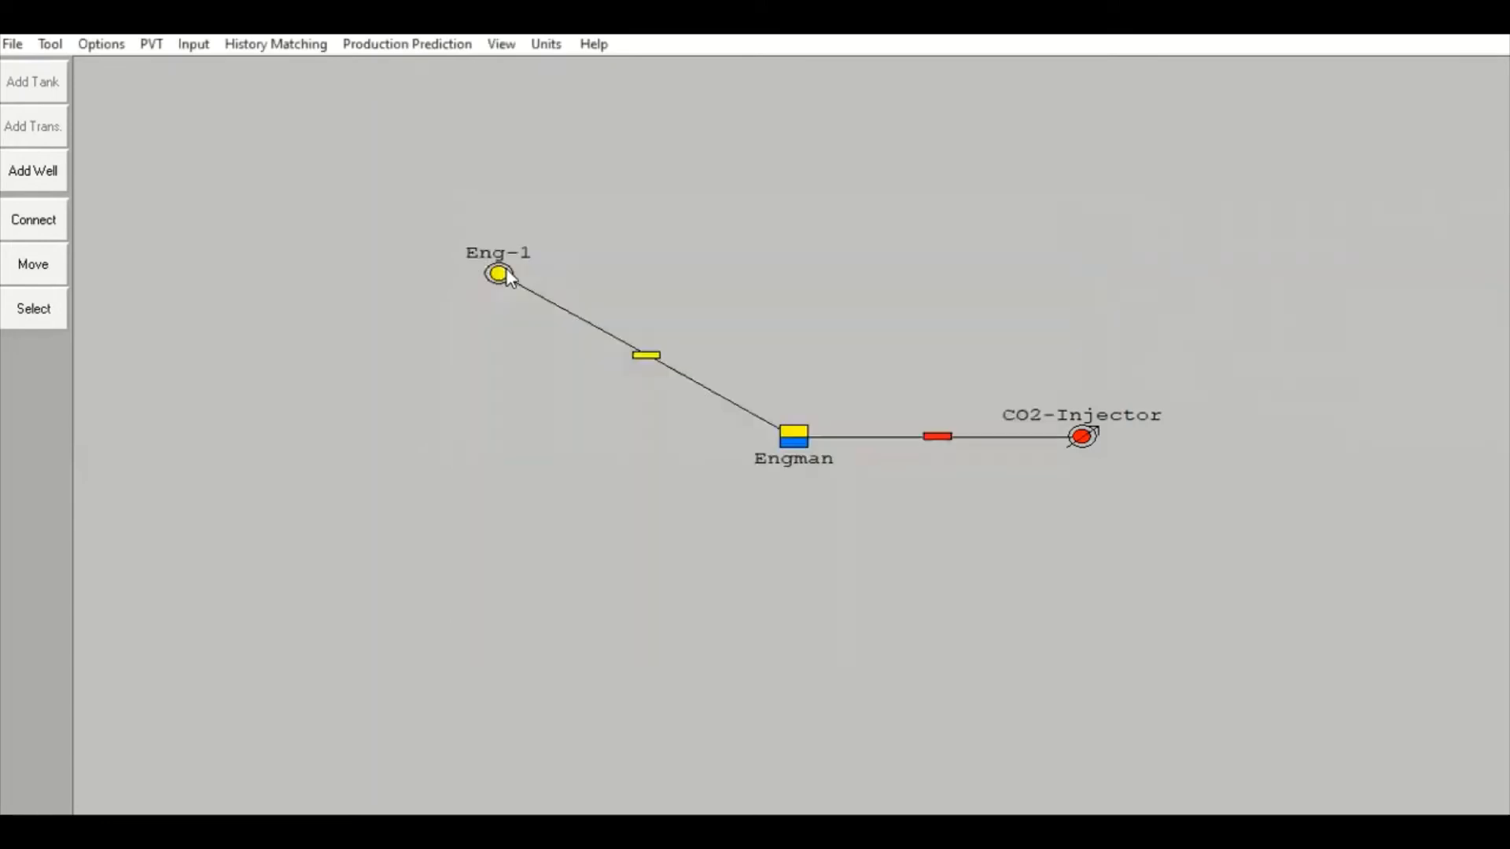
# - Try to run the production prediction with the updated well schedule
pyautogui.click(413, 44)
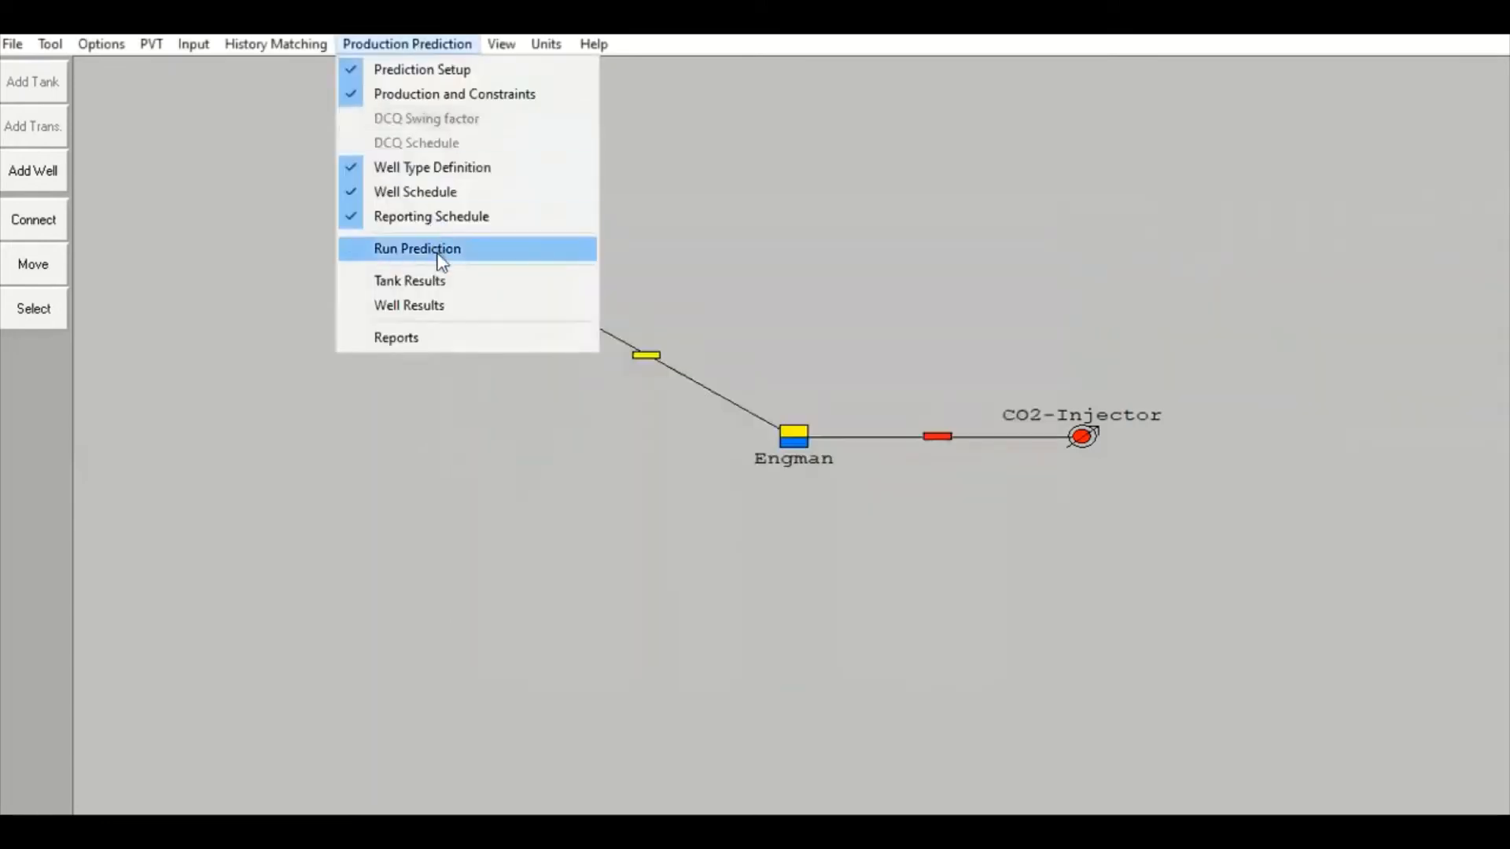
pyautogui.click(441, 250)
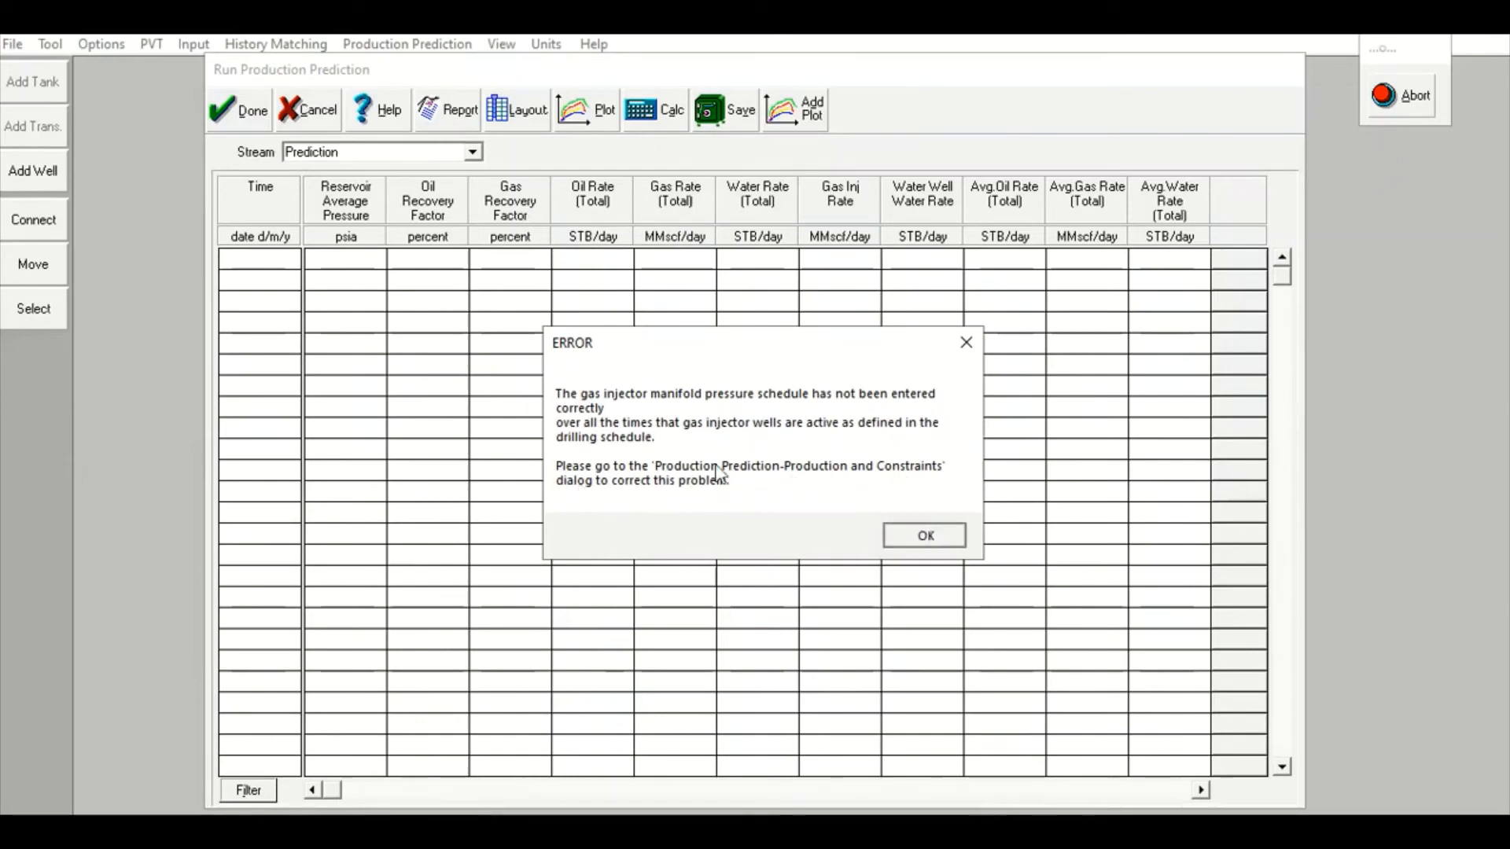
pyautogui.press('Return')
pyautogui.click(238, 110)
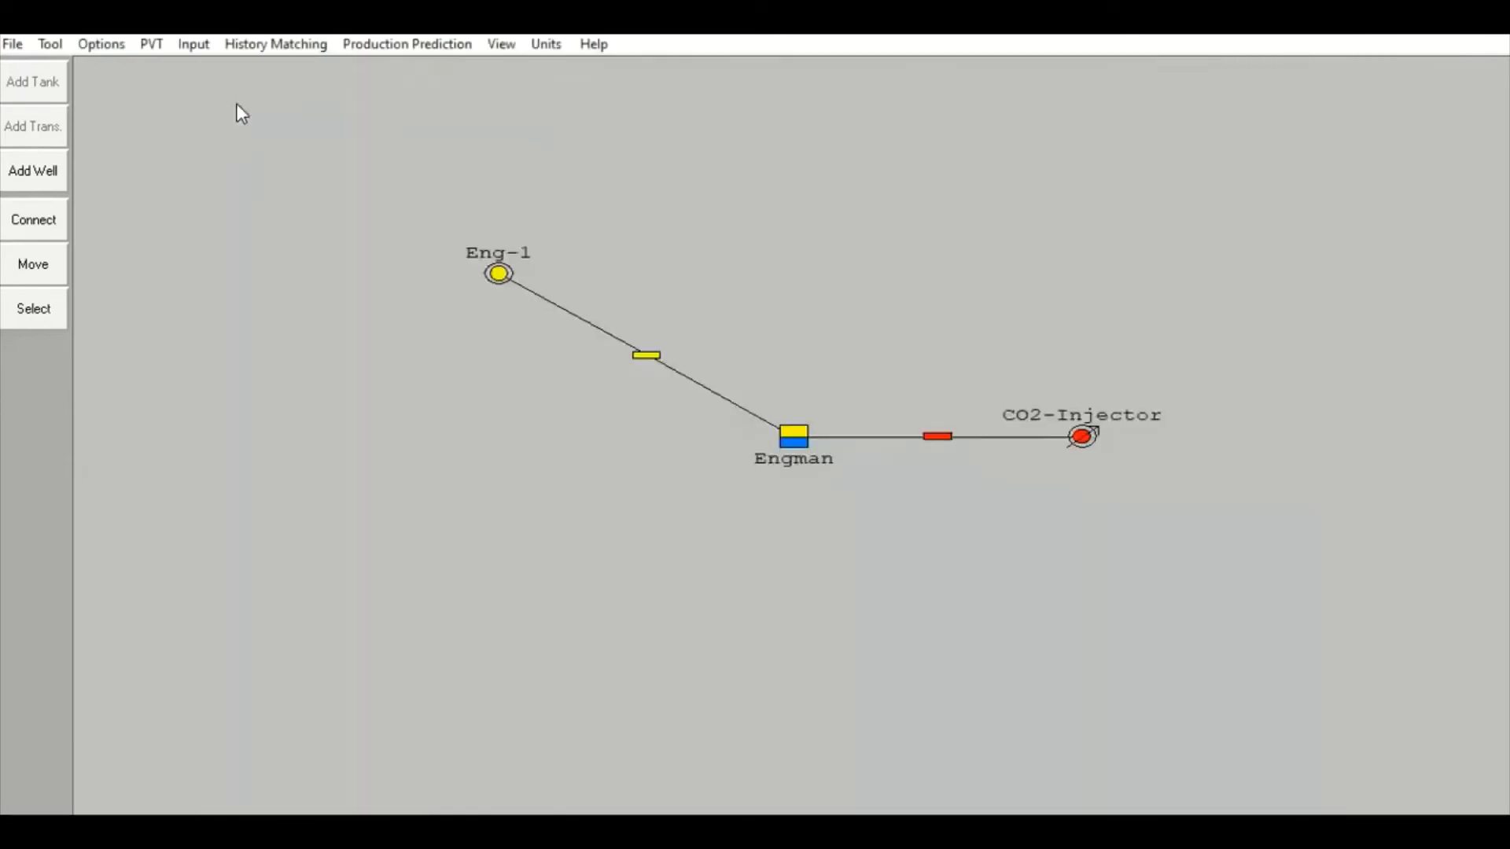
# - Set the gas injection manifold pressure in the 01/01/2026 constraint row to 1700 psia and accept the constraints
pyautogui.click(388, 50)
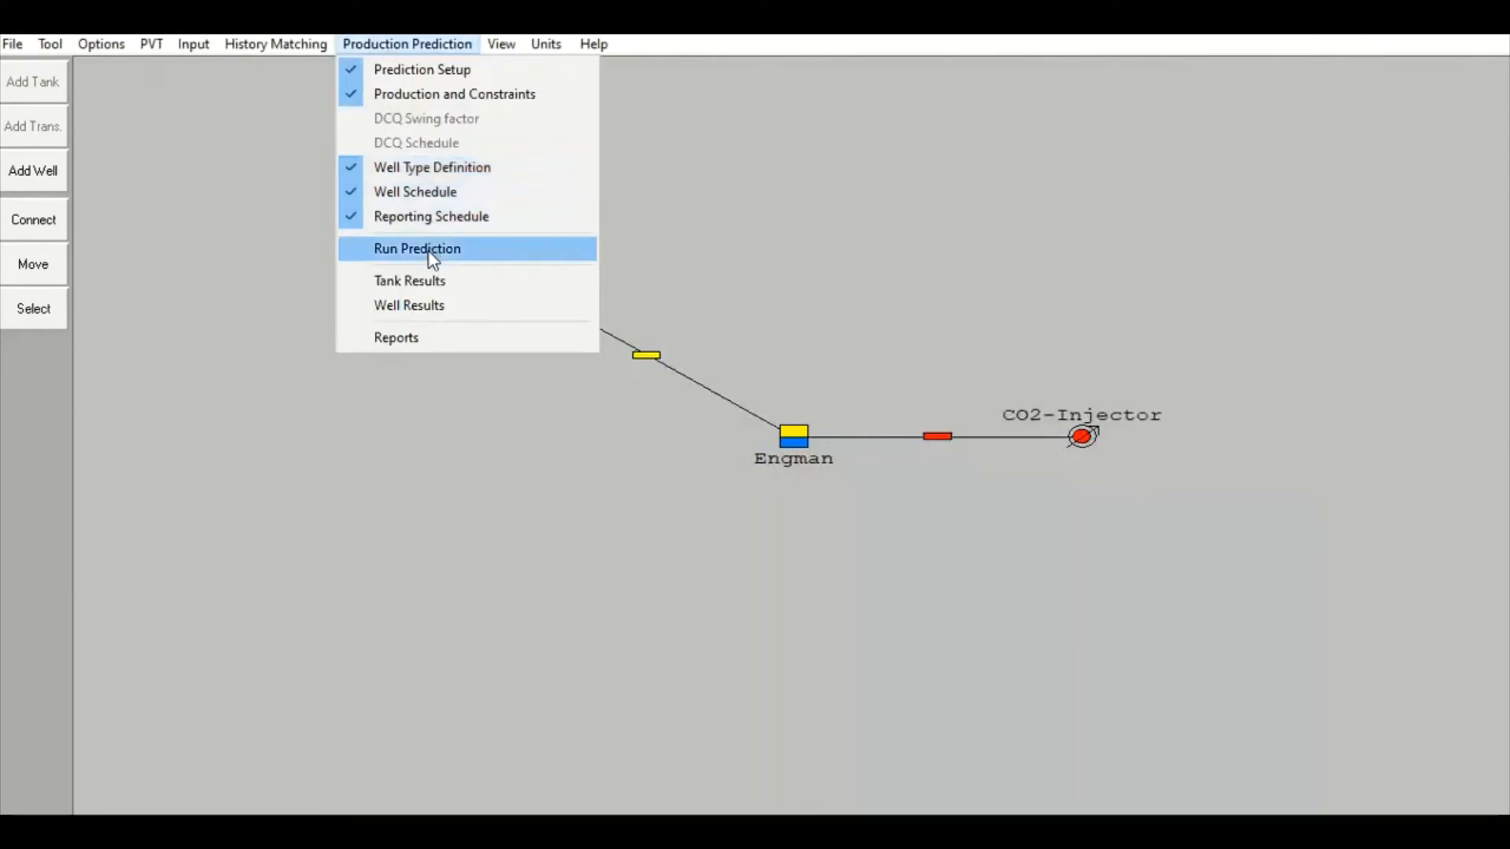
pyautogui.click(446, 101)
pyautogui.doubleClick(1261, 541)
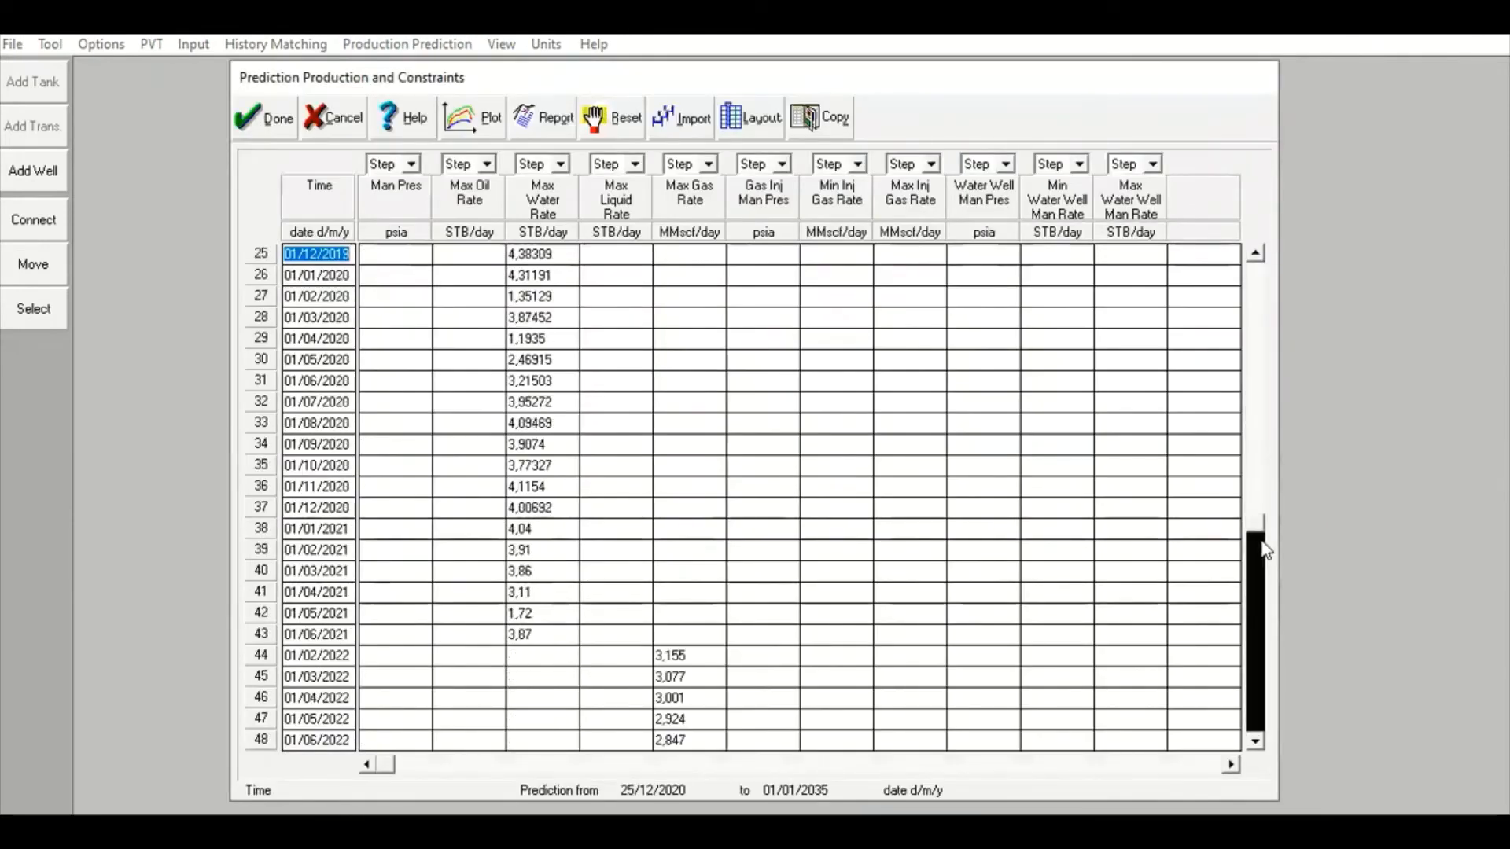
pyautogui.doubleClick(1254, 678)
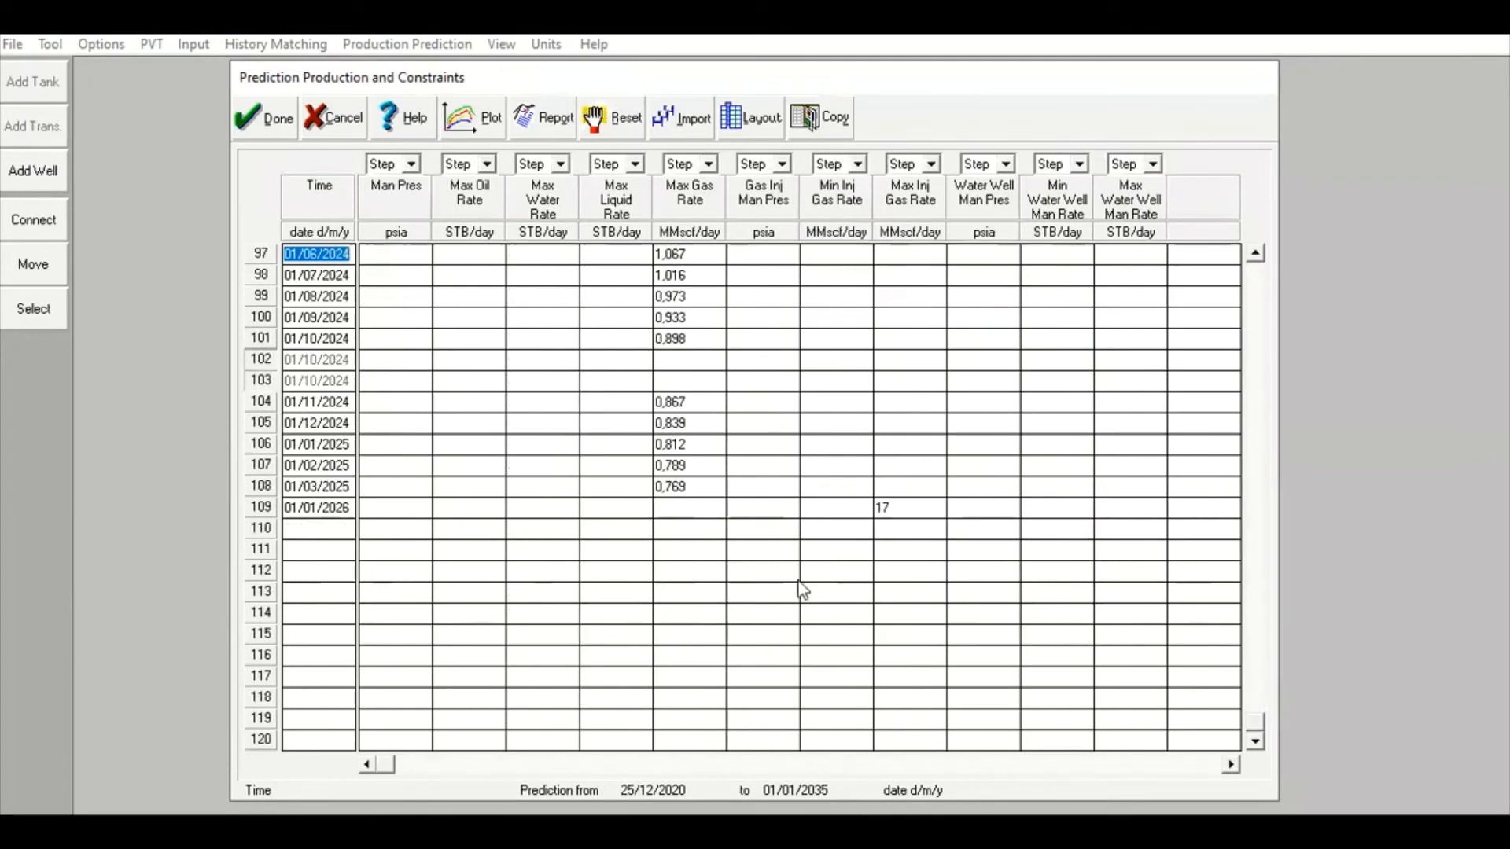
pyautogui.click(772, 516)
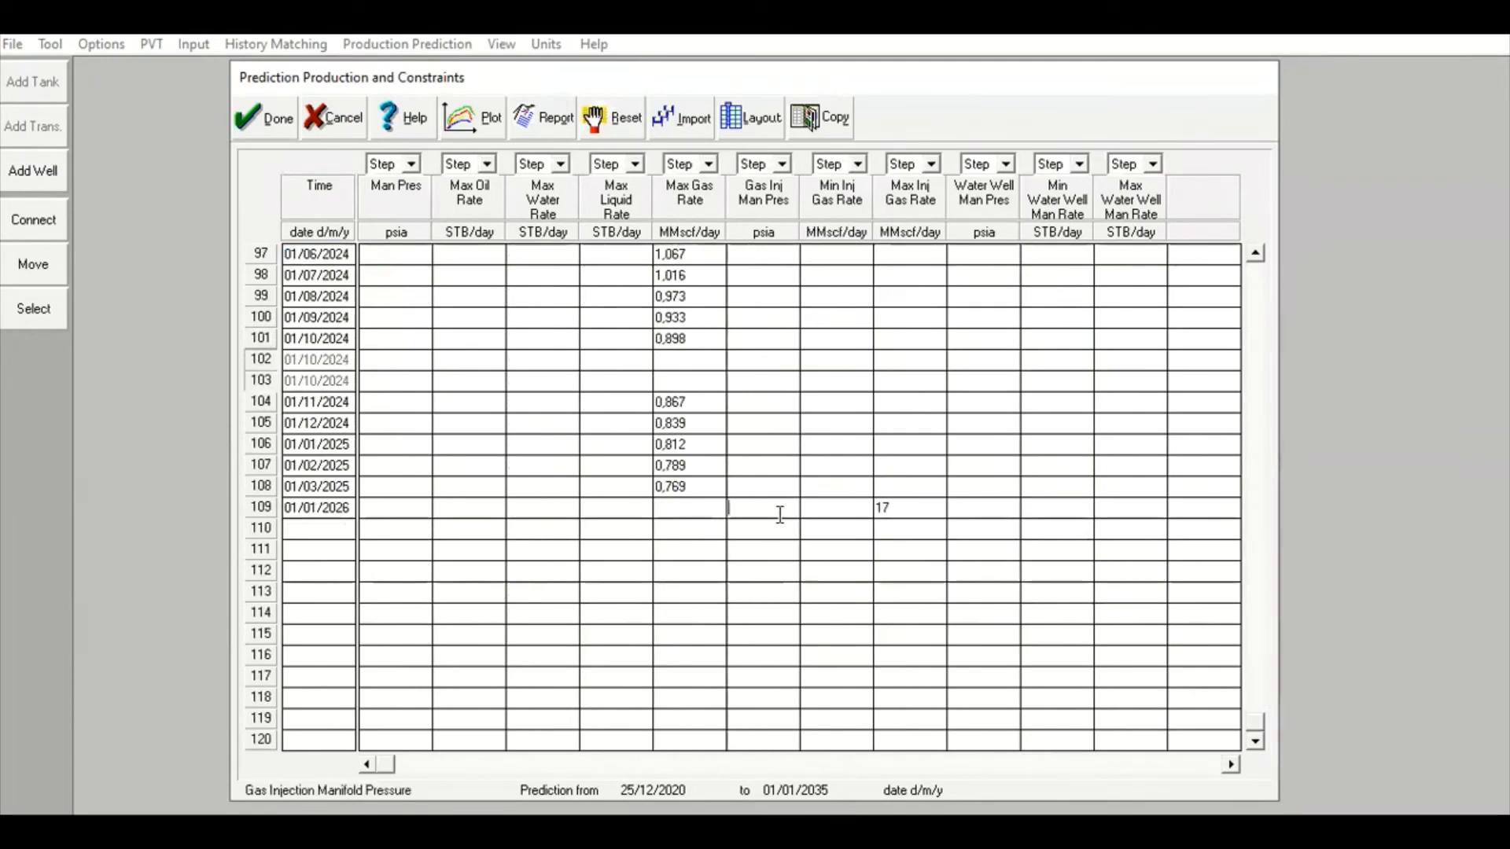
pyautogui.write('1700')
pyautogui.click(276, 128)
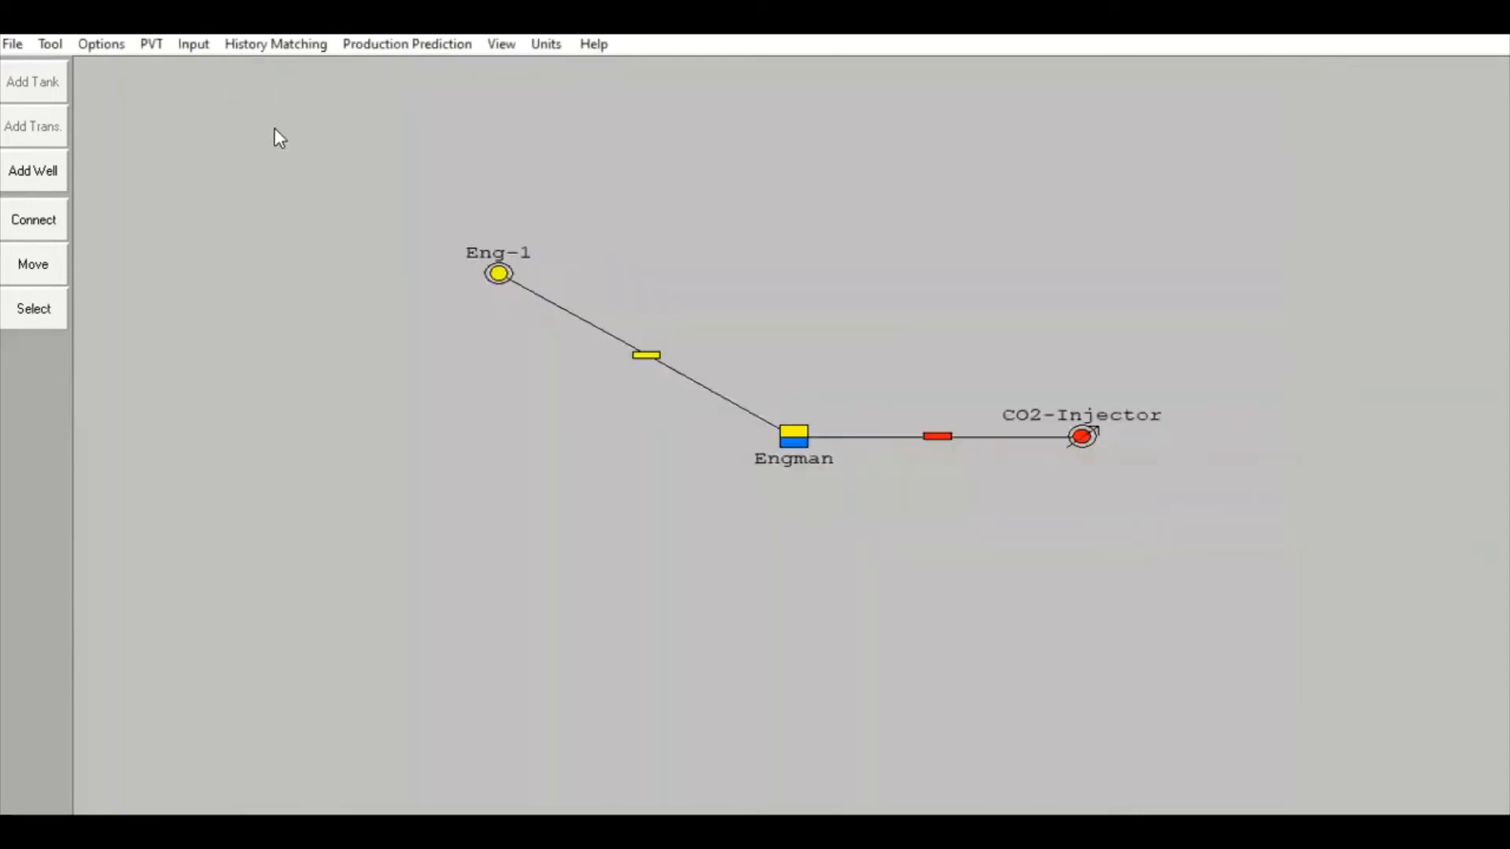
# - Run the production prediction calculation through to completion
pyautogui.click(370, 47)
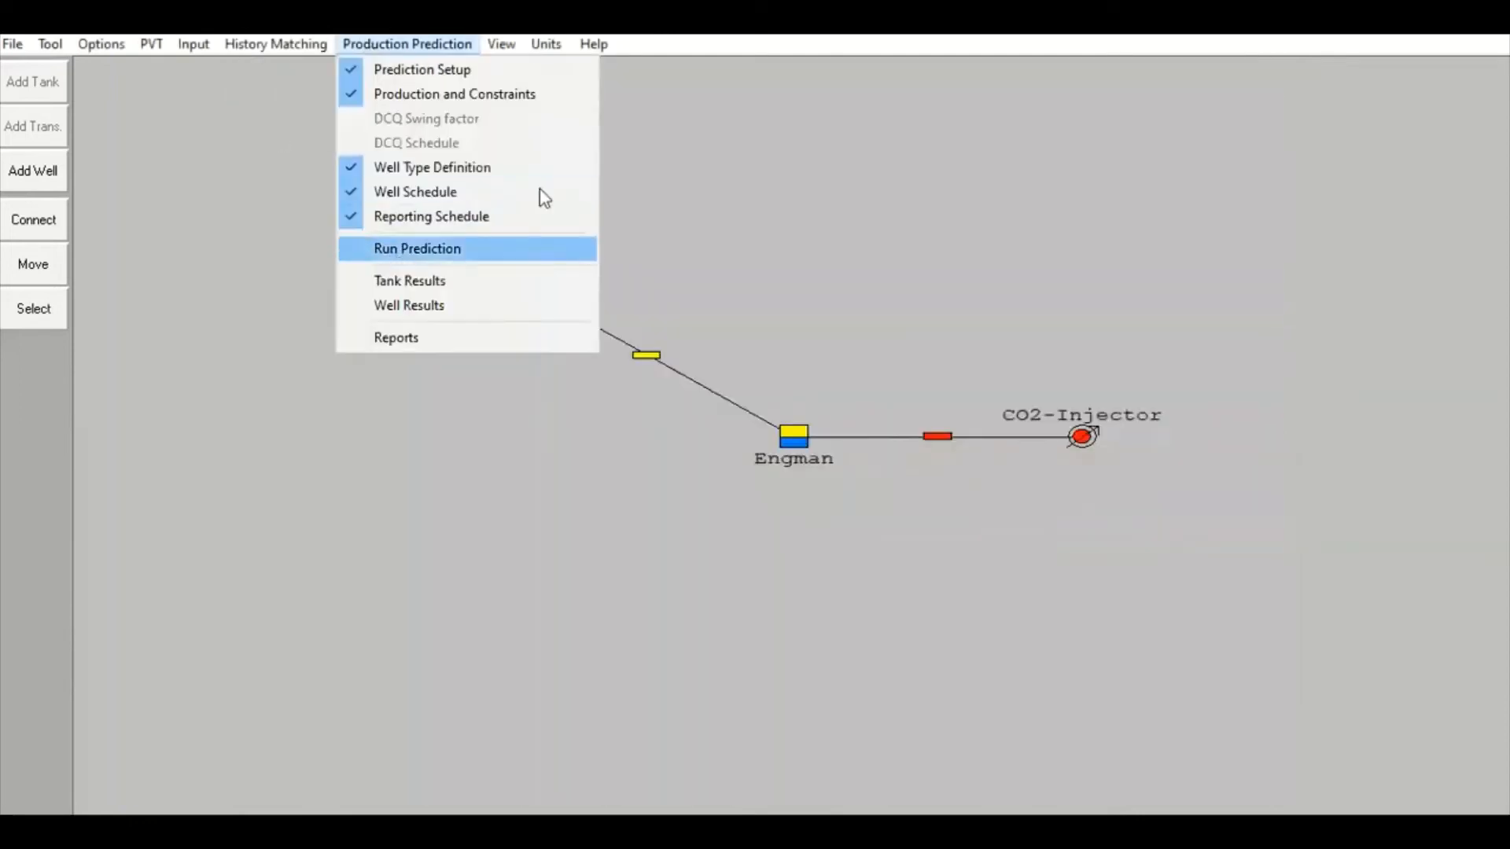
pyautogui.click(417, 249)
pyautogui.click(656, 110)
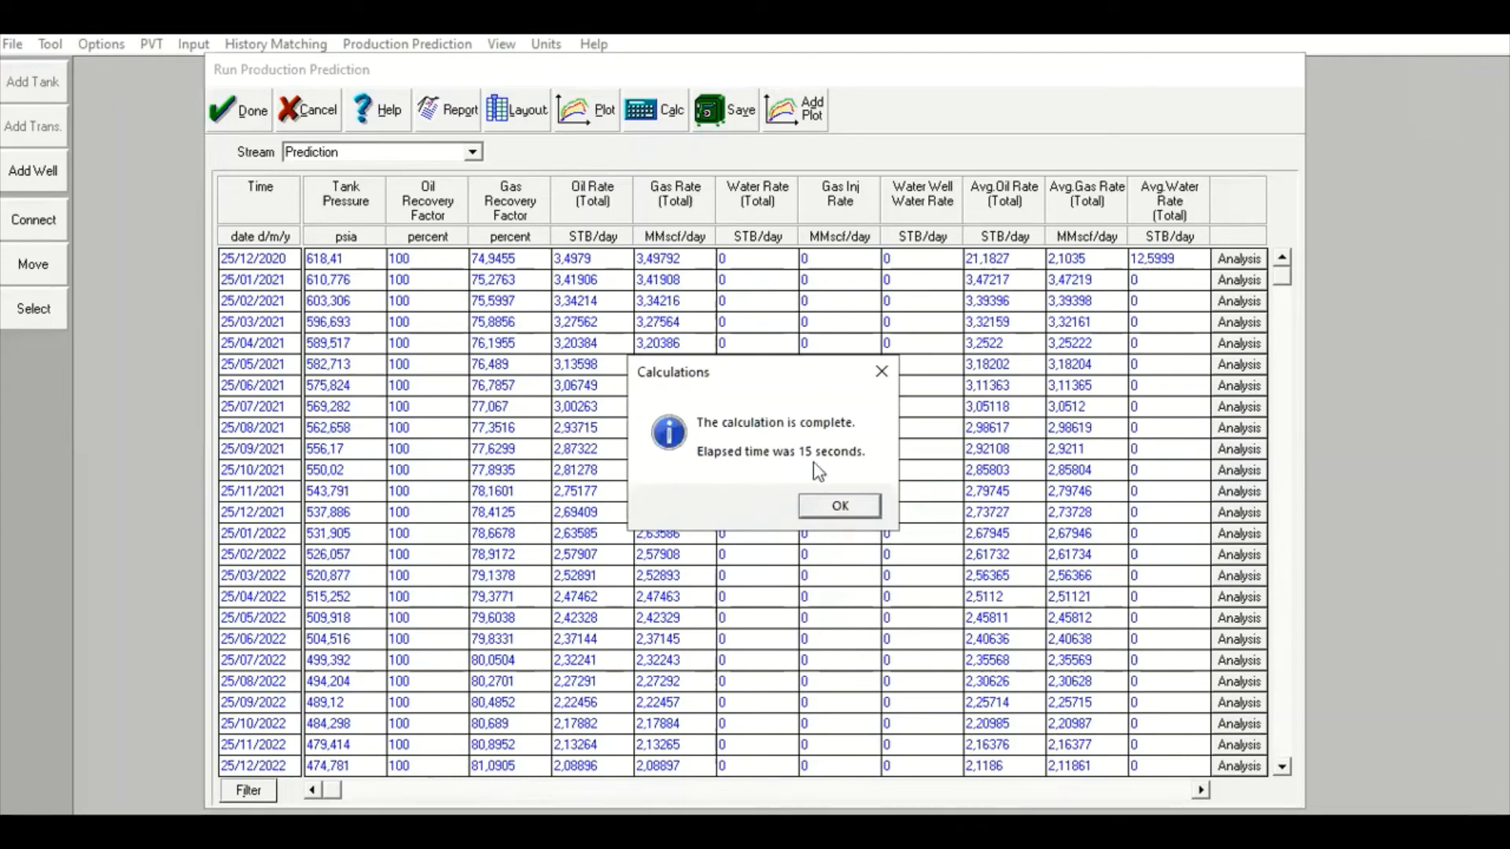
pyautogui.click(840, 507)
# - Clear the aquifer influx and tank pressure curves from the prediction results plot and plot the Simulation stream's Average Gas Rate
pyautogui.click(586, 110)
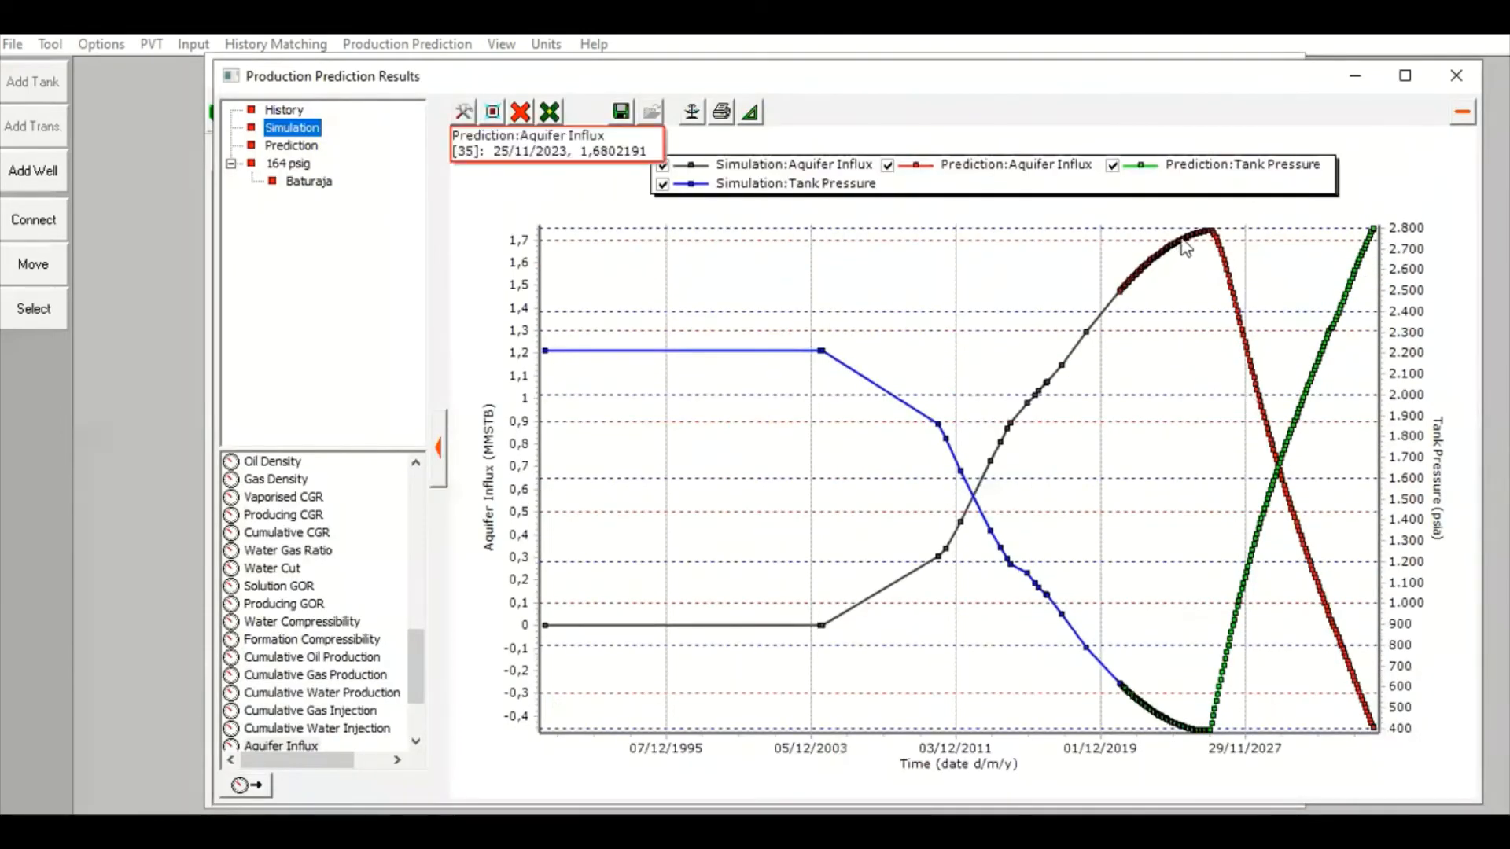
pyautogui.moveTo(1219, 250)
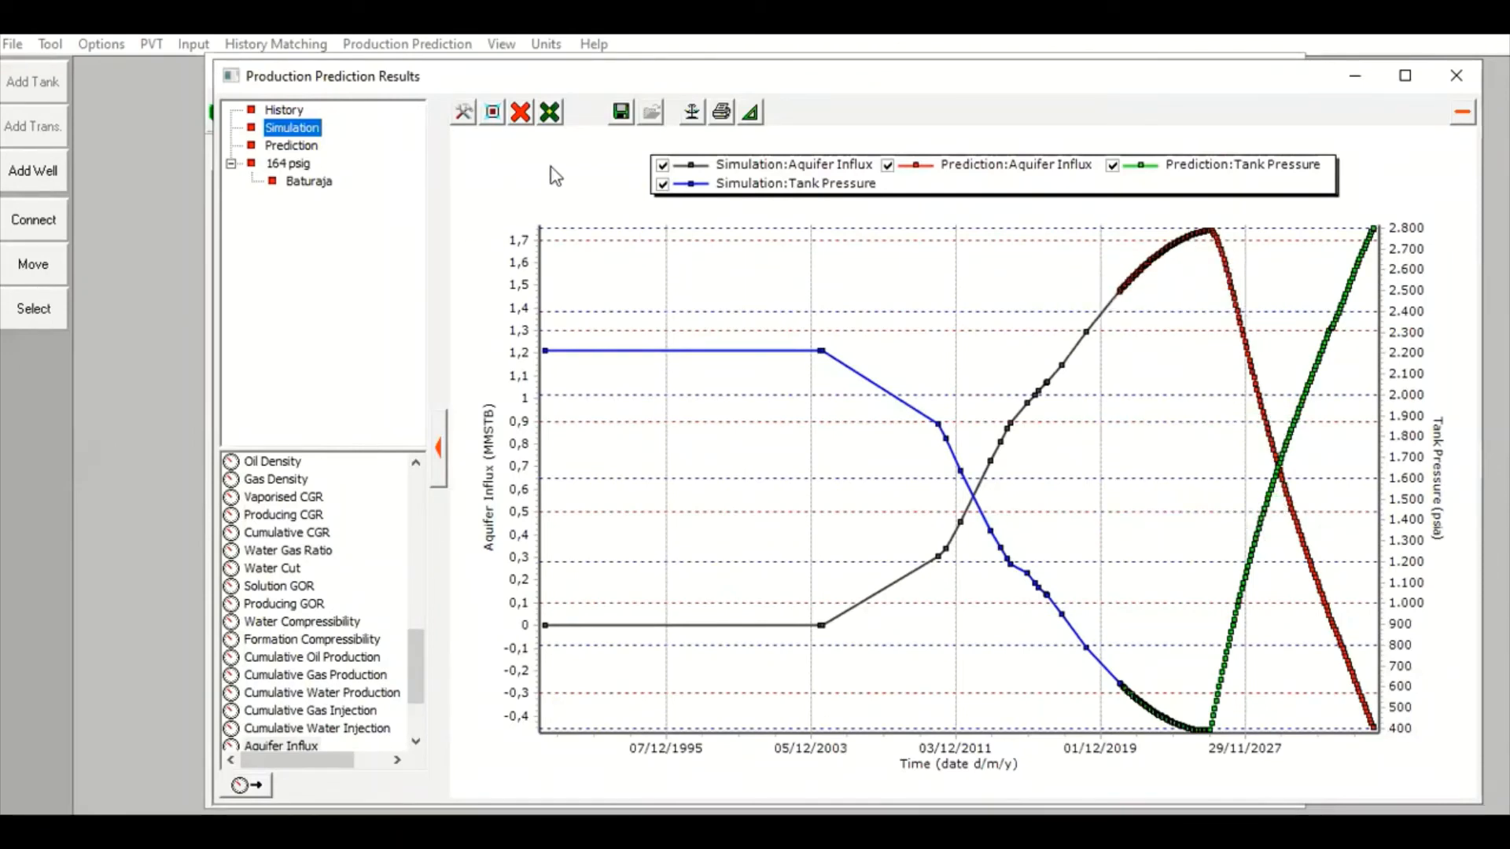
pyautogui.click(521, 111)
pyautogui.click(565, 235)
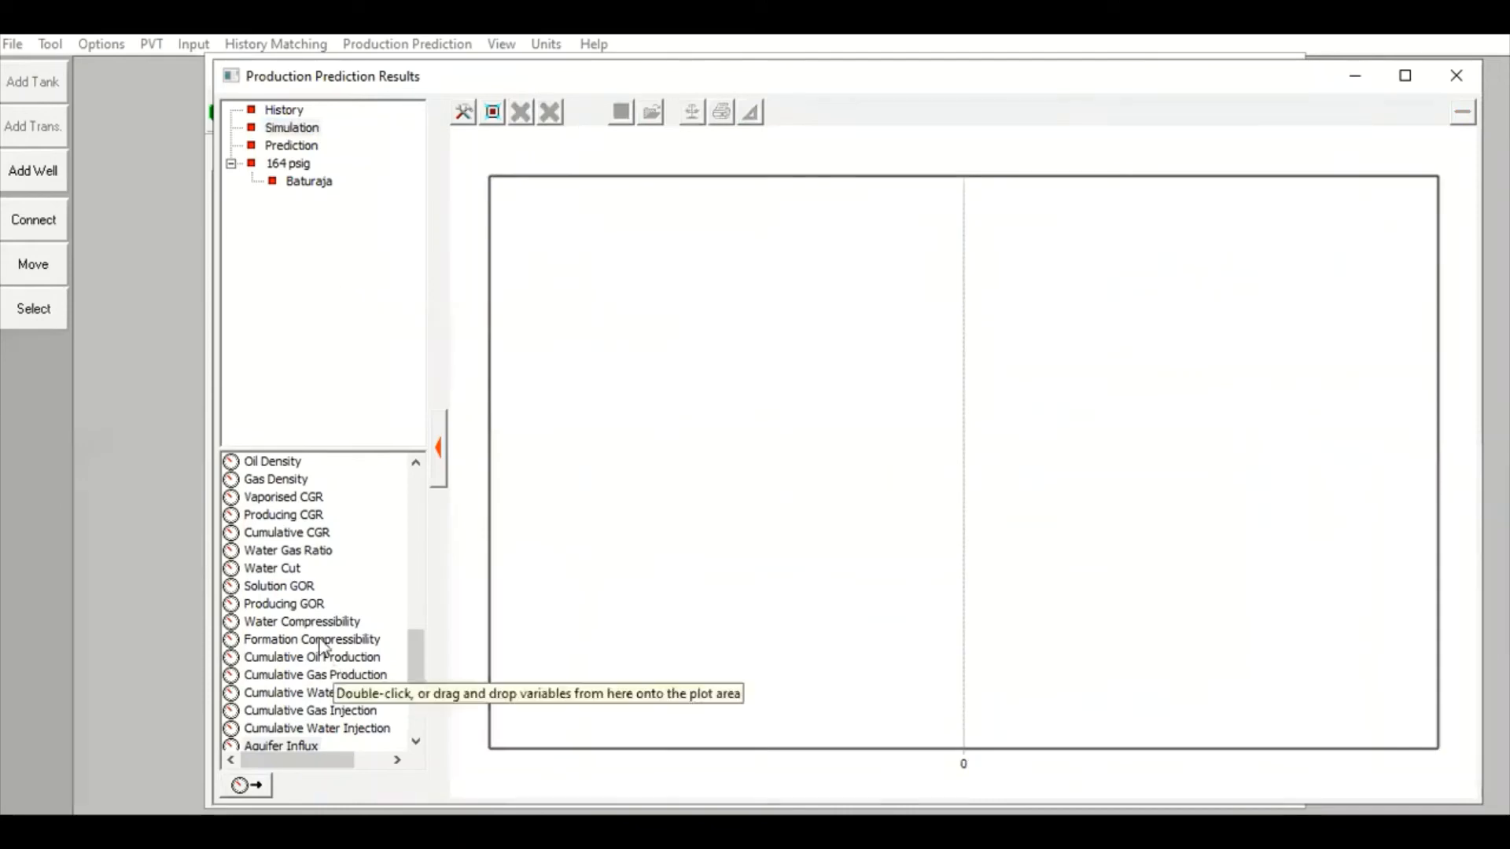
pyautogui.click(291, 128)
pyautogui.scroll(-2, 255, 536)
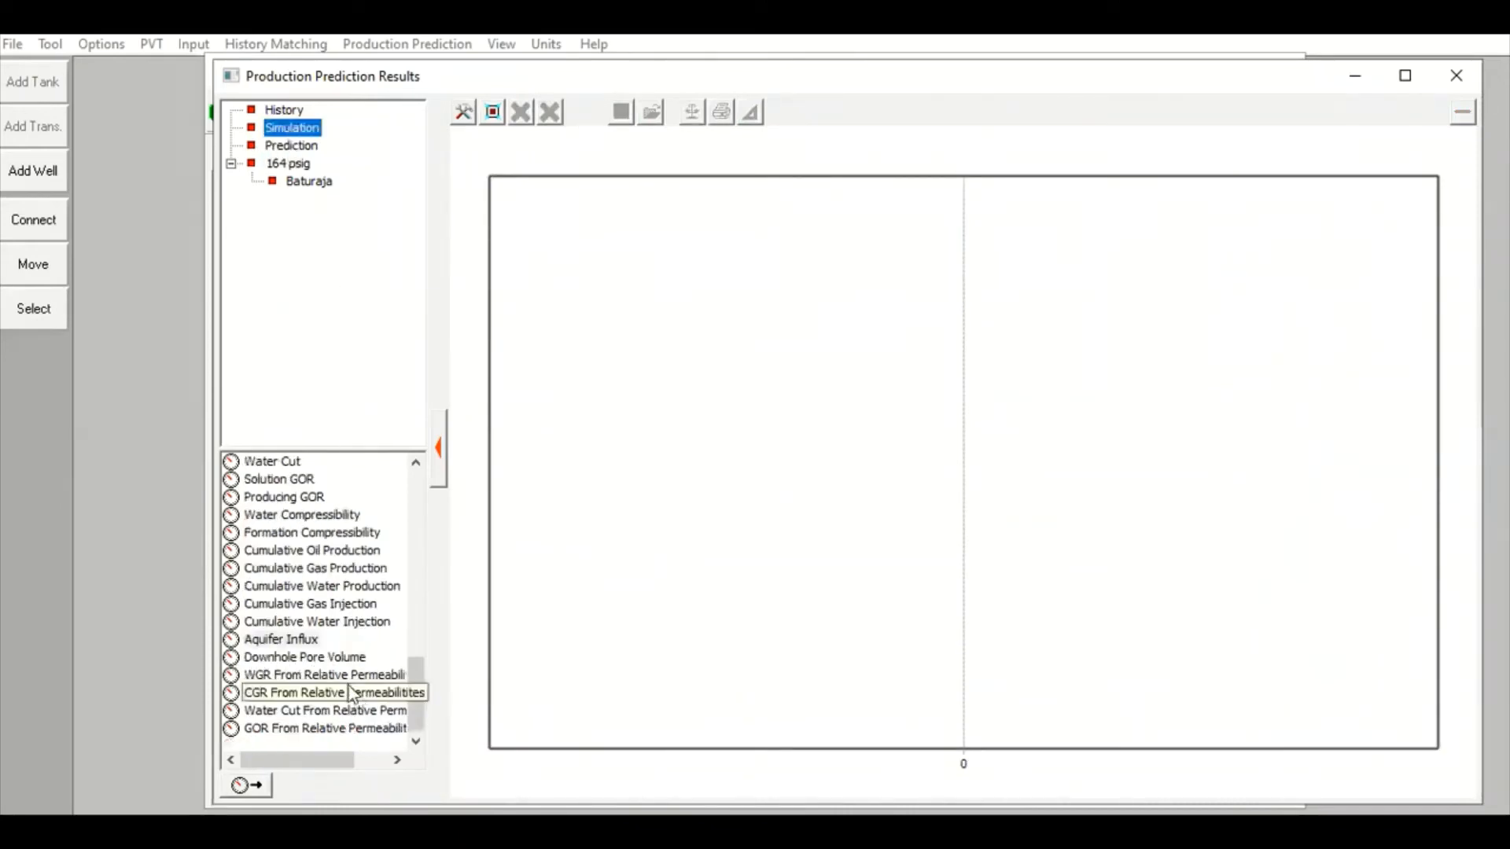
pyautogui.scroll(4, 353, 695)
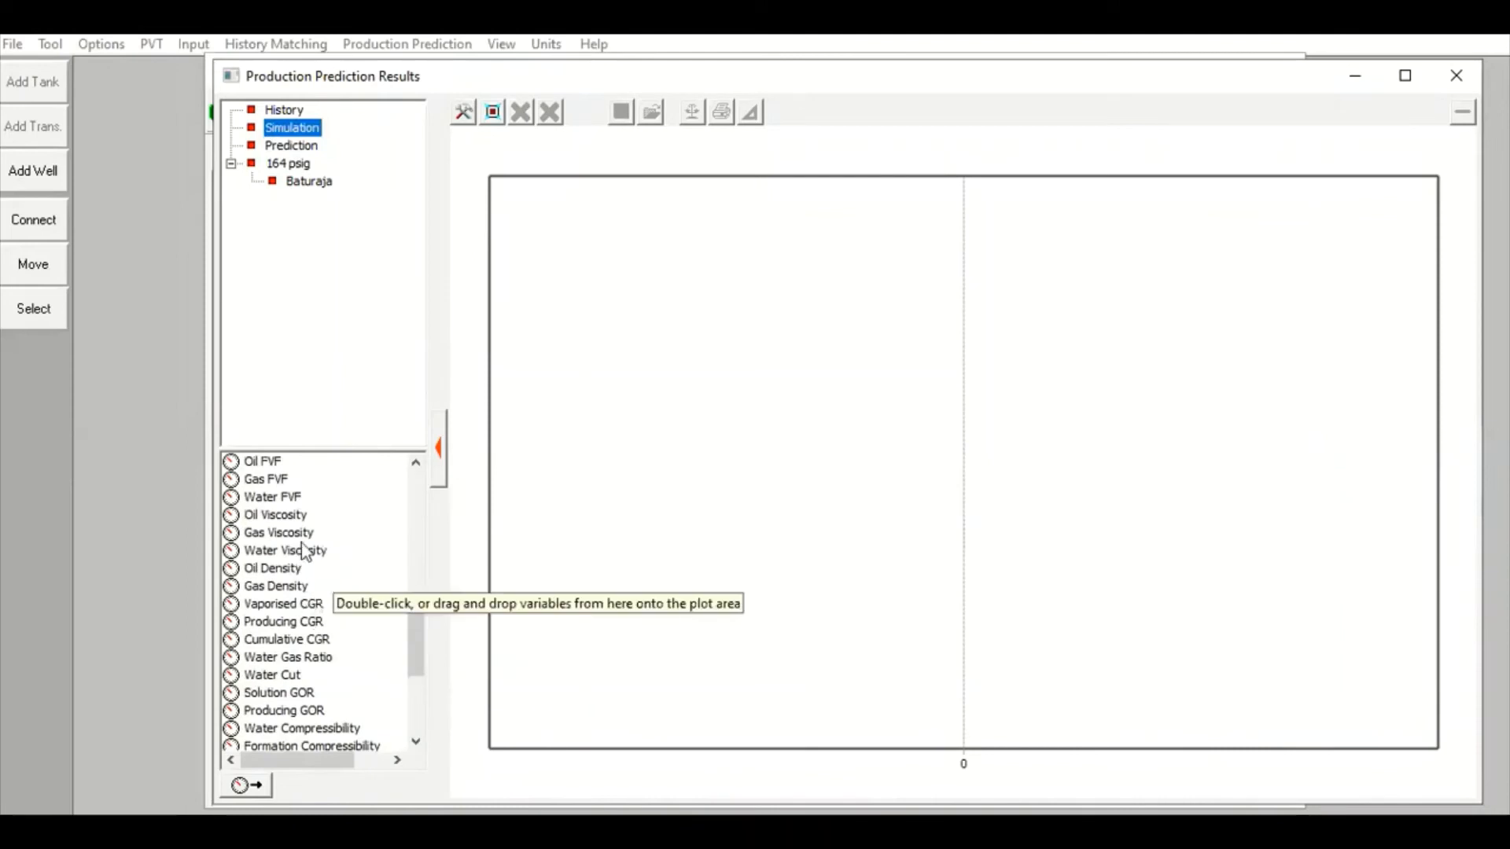
pyautogui.scroll(10, 306, 552)
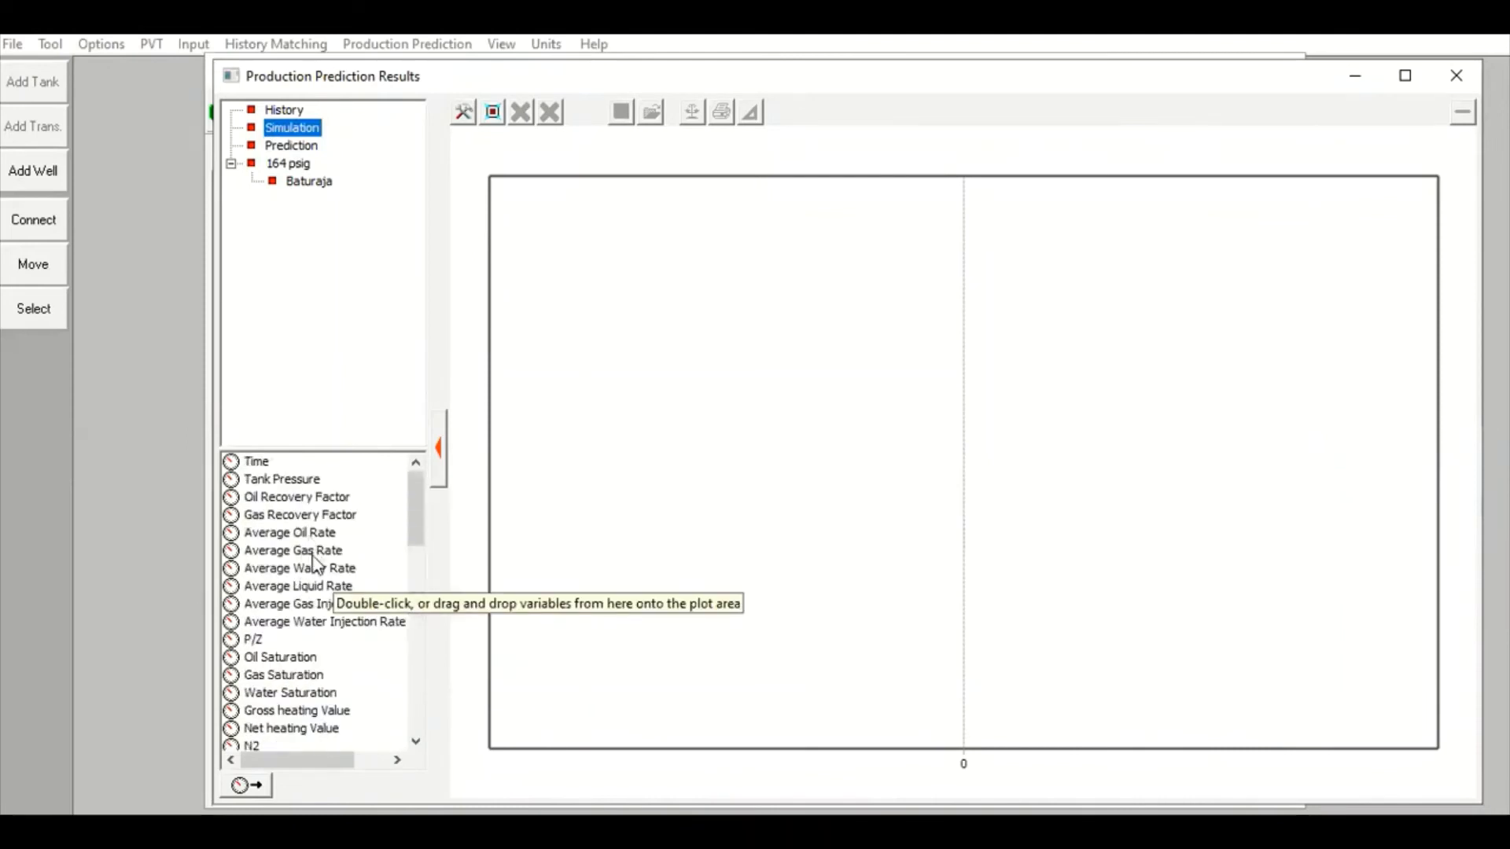
pyautogui.doubleClick(314, 554)
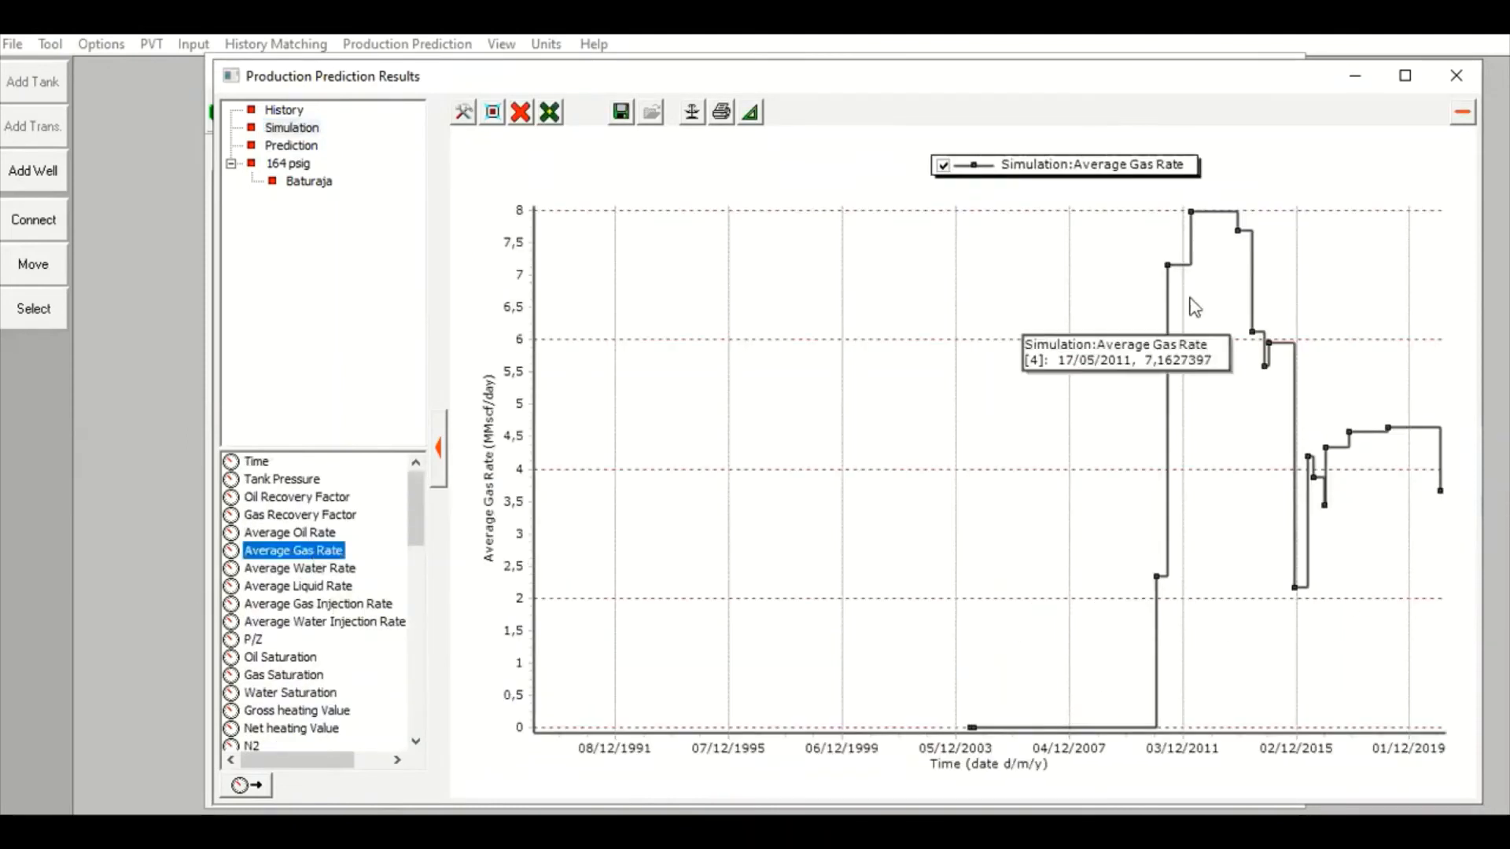
# - Add the Prediction stream's Gas Rate - Total to the plot, inspect the outlying low-rate point and close the plot
pyautogui.click(304, 149)
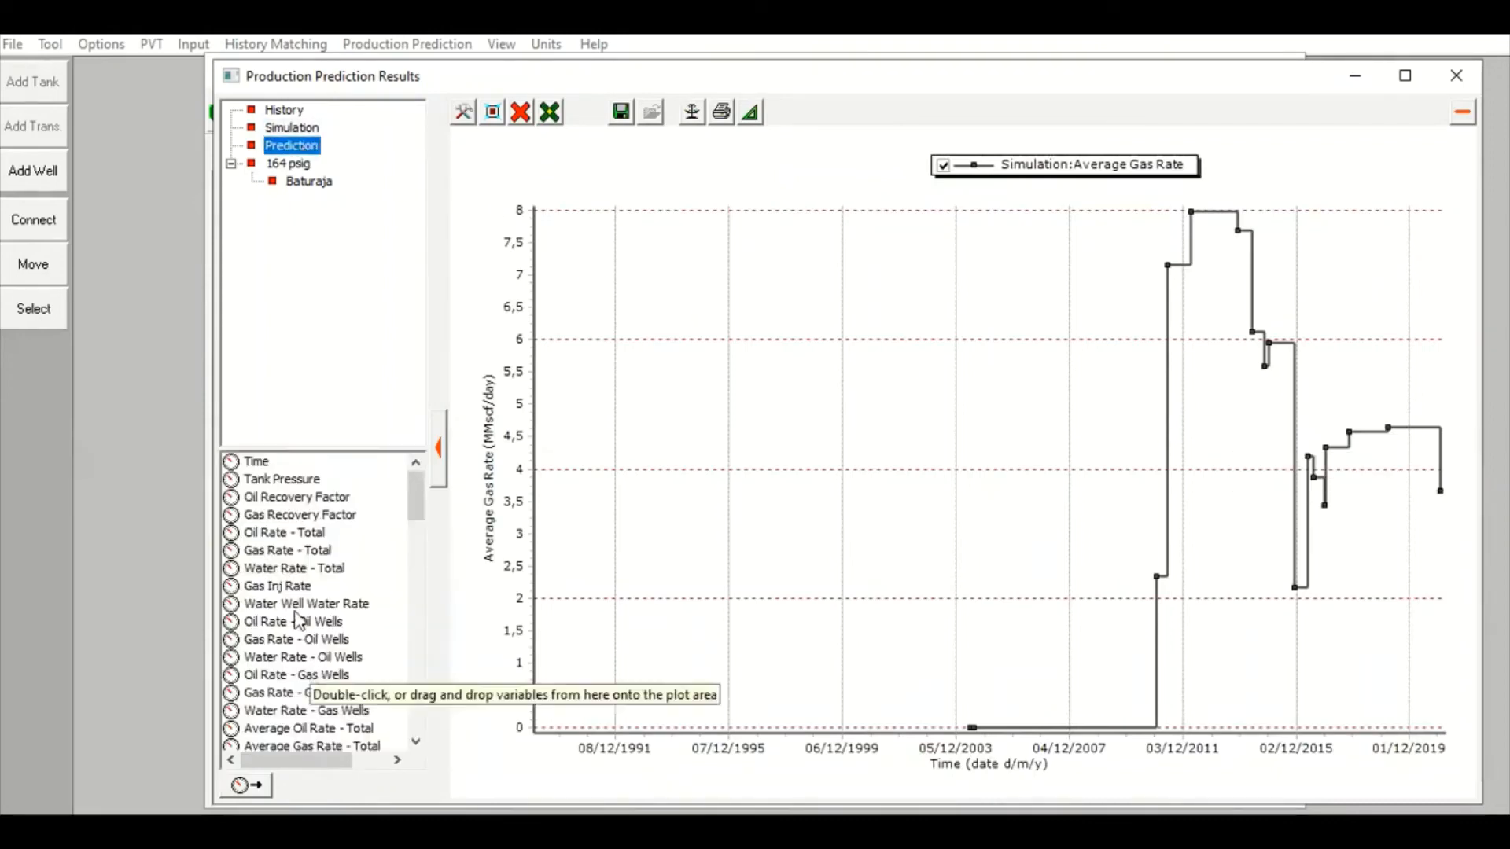
pyautogui.doubleClick(283, 551)
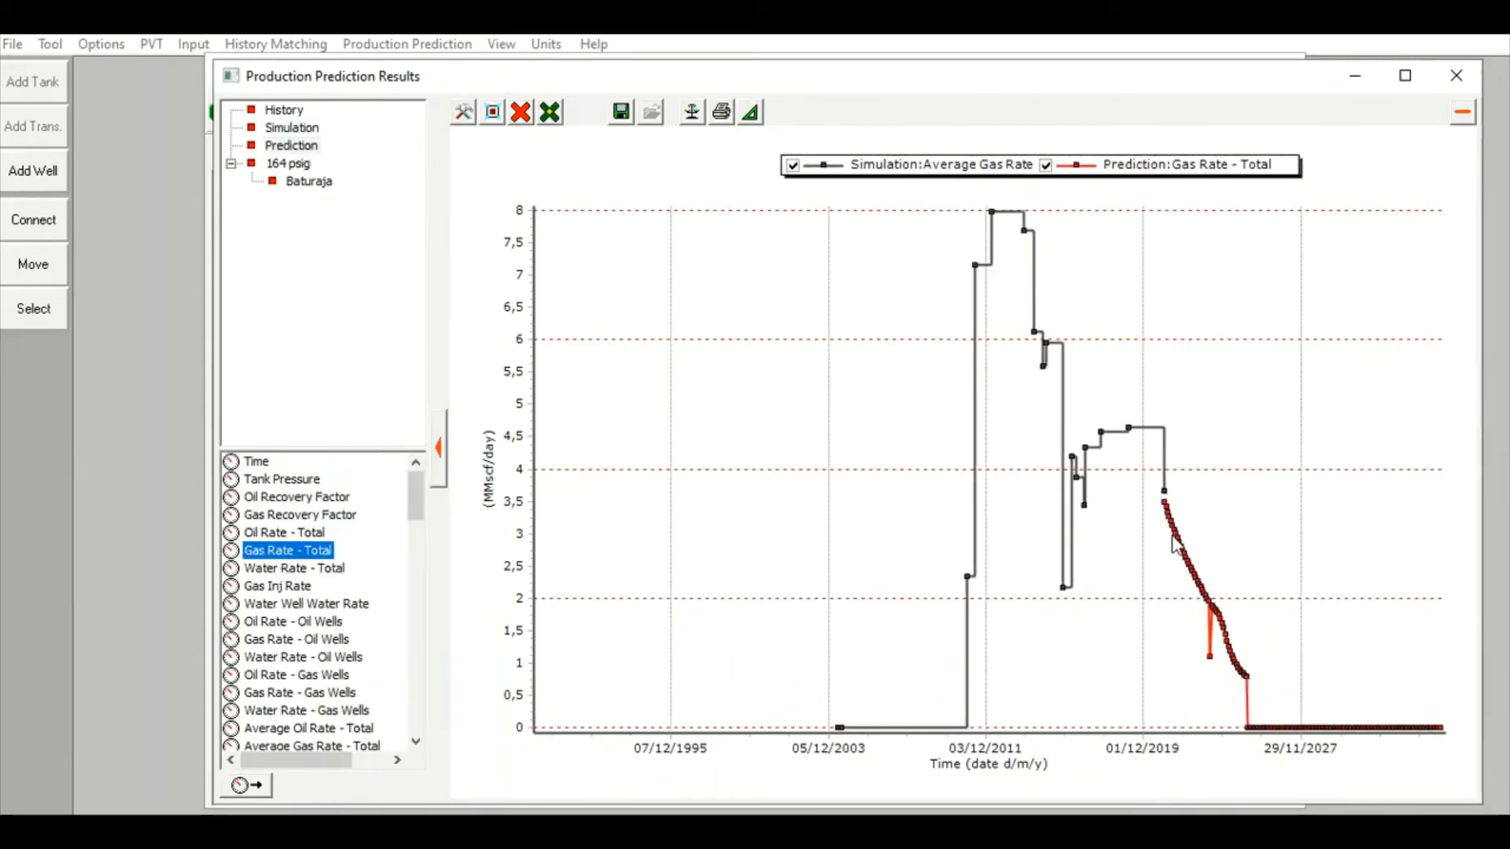
pyautogui.moveTo(1210, 658)
pyautogui.click(1457, 76)
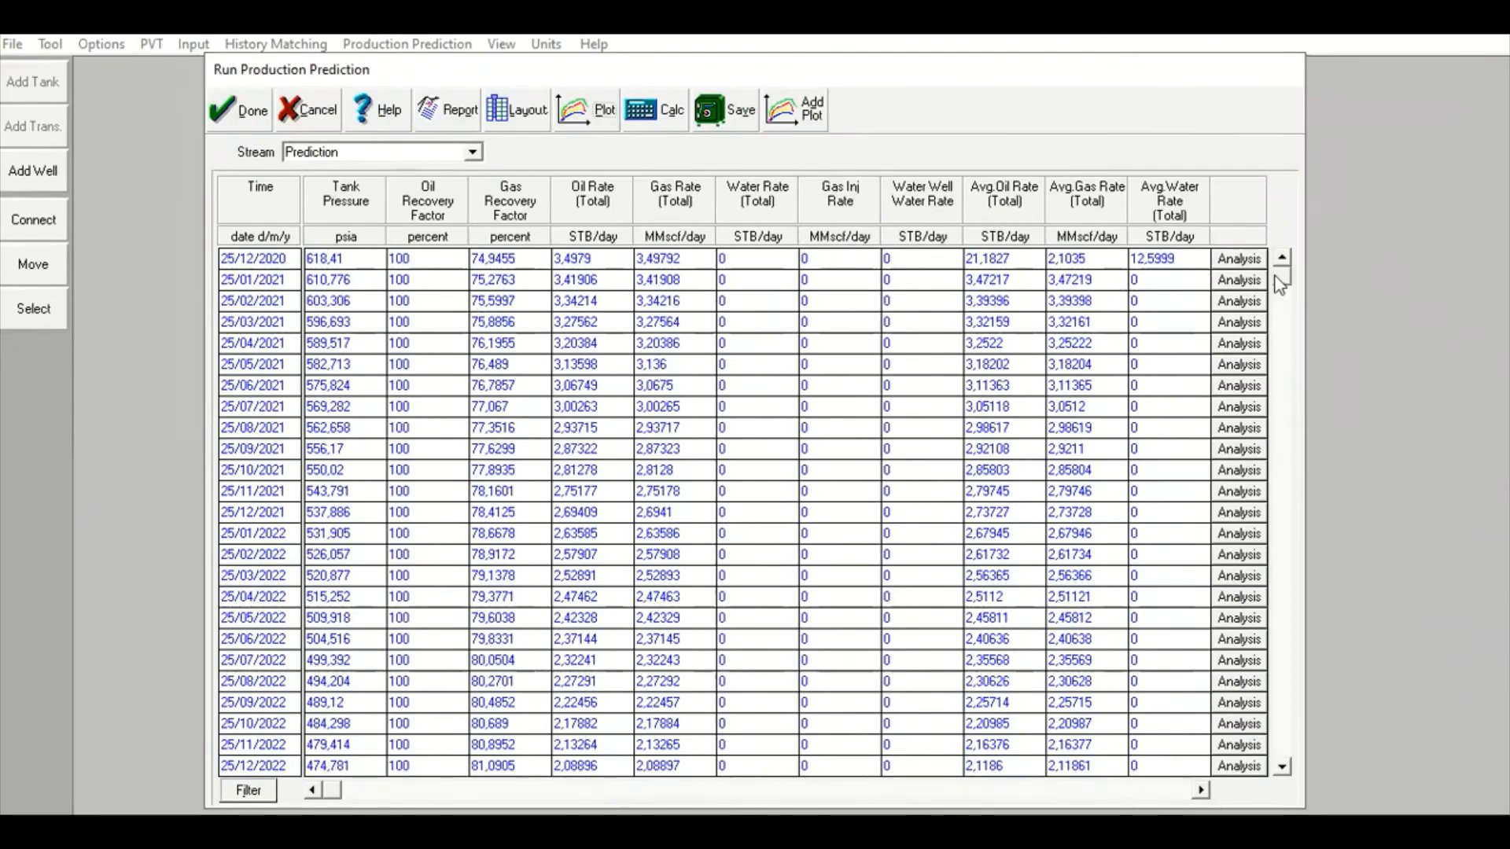
# - Review the prediction results table for gas rates, gas injection rates and tank pressures over time, and close it
pyautogui.moveTo(1275, 276); pyautogui.dragTo(1286, 619)
pyautogui.click(1286, 499)
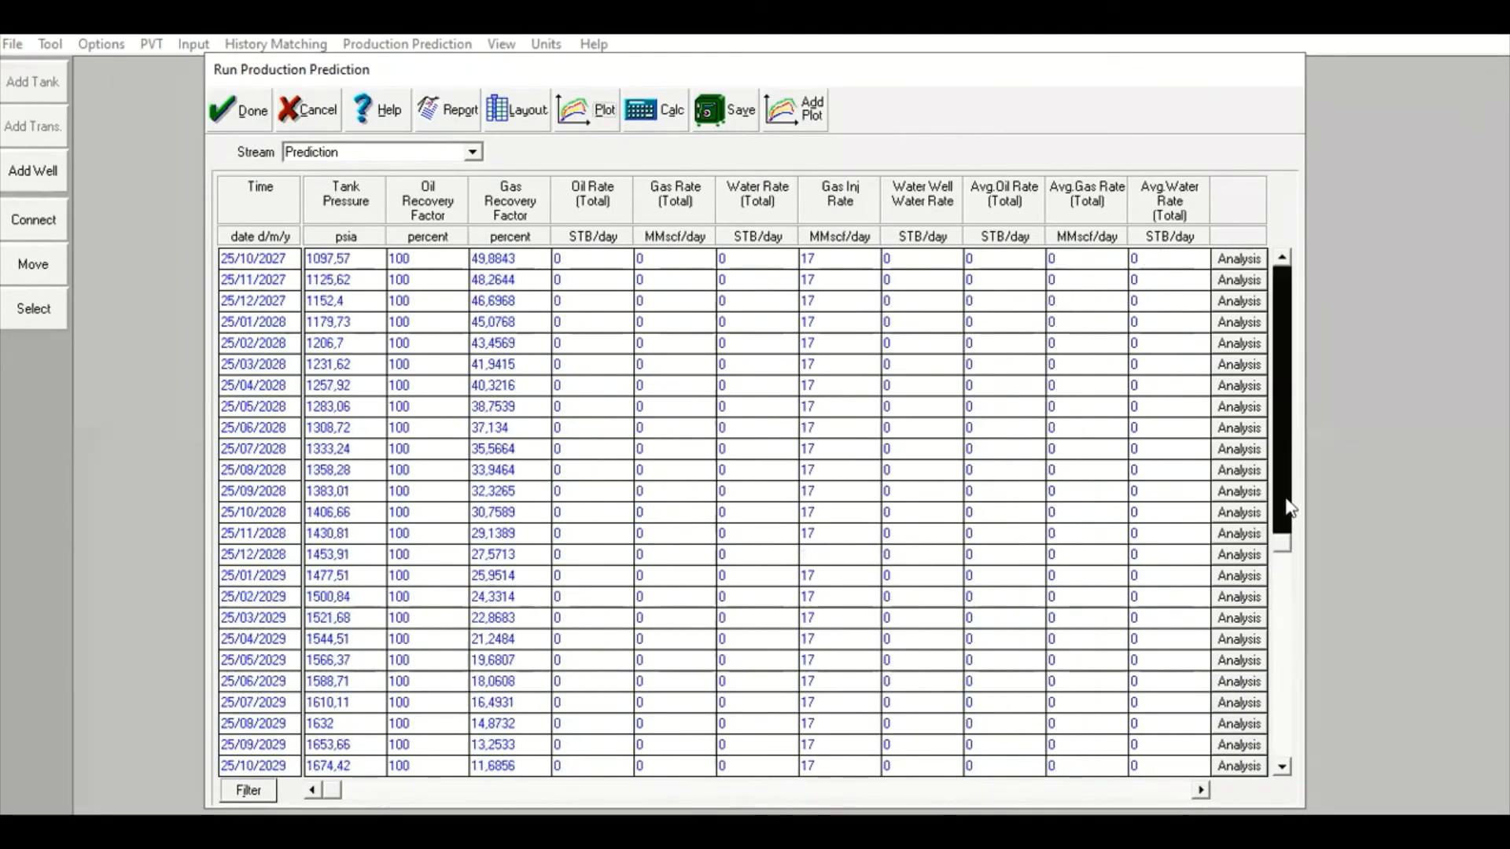
pyautogui.click(1286, 499)
pyautogui.click(1286, 498)
pyautogui.click(1280, 413)
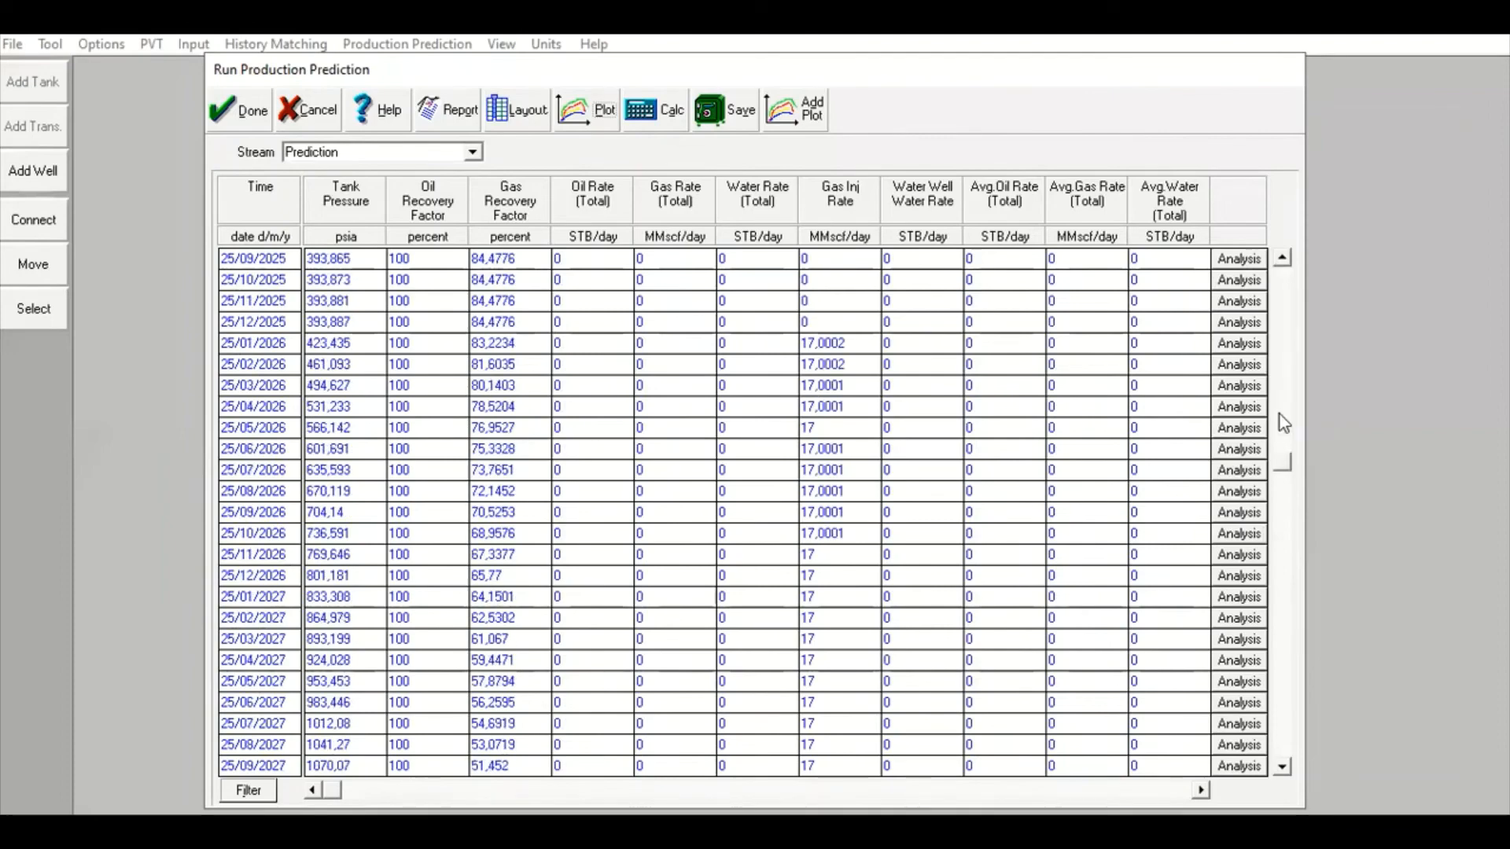
pyautogui.click(1280, 414)
pyautogui.click(1285, 337)
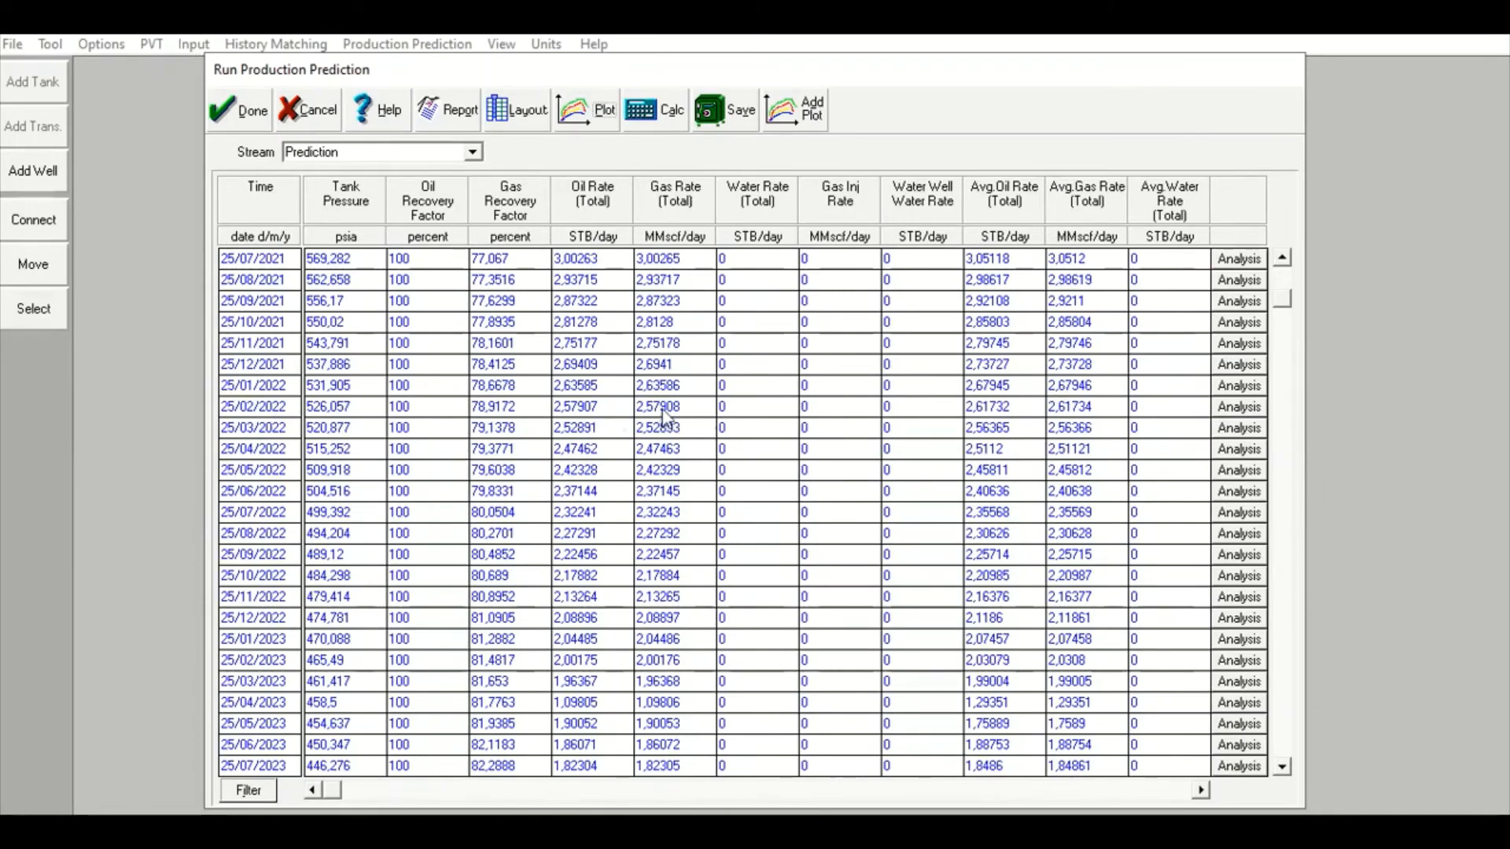
pyautogui.click(241, 110)
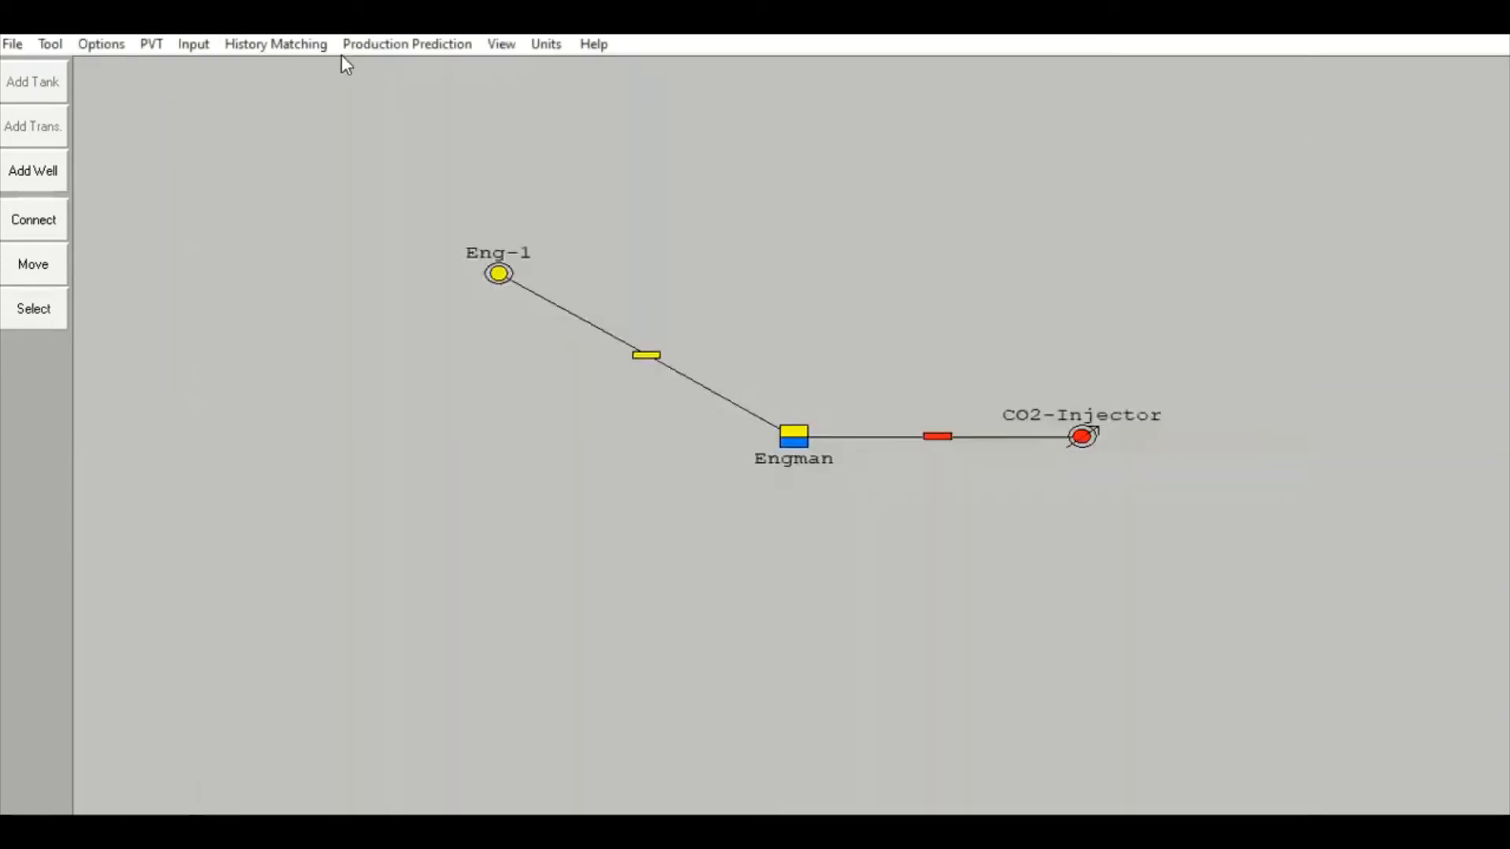
# - Review the Eng-1 well prediction results down to the end date, covering pressures and gas rates, and close the table
pyautogui.click(365, 44)
pyautogui.click(413, 309)
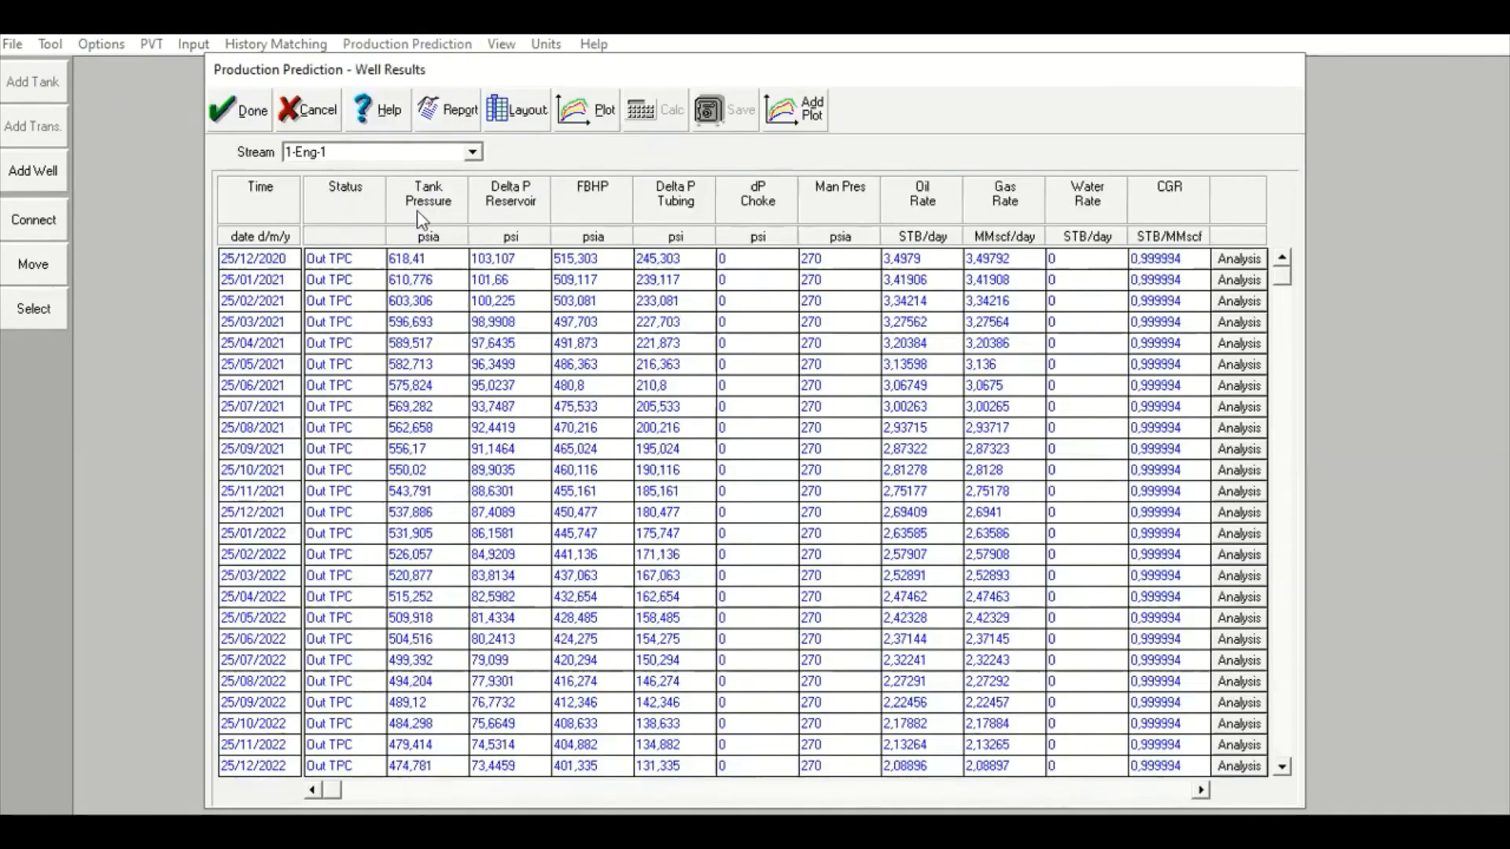
pyautogui.click(360, 151)
pyautogui.click(1320, 481)
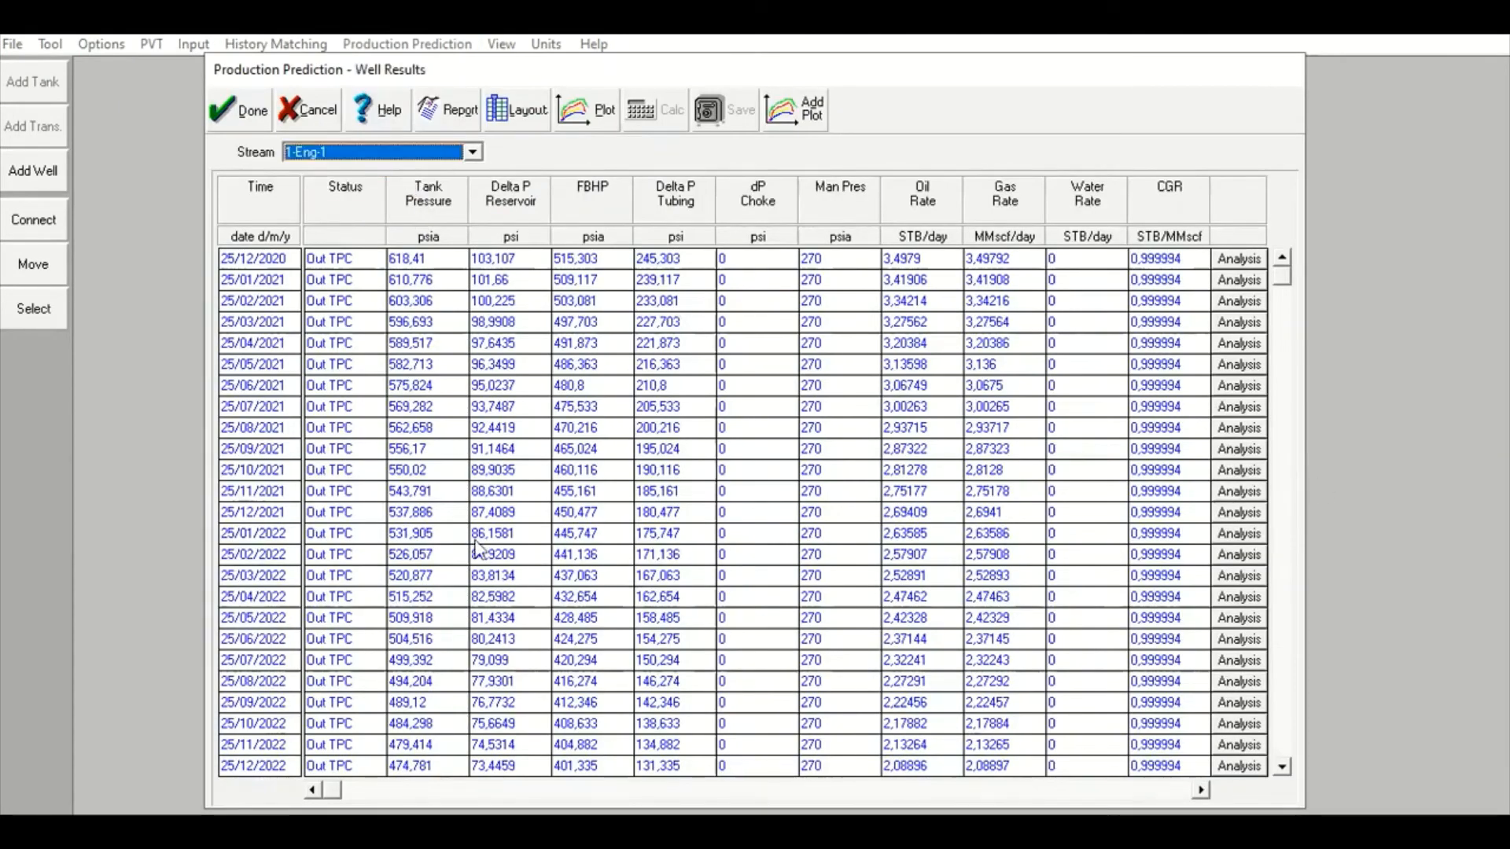
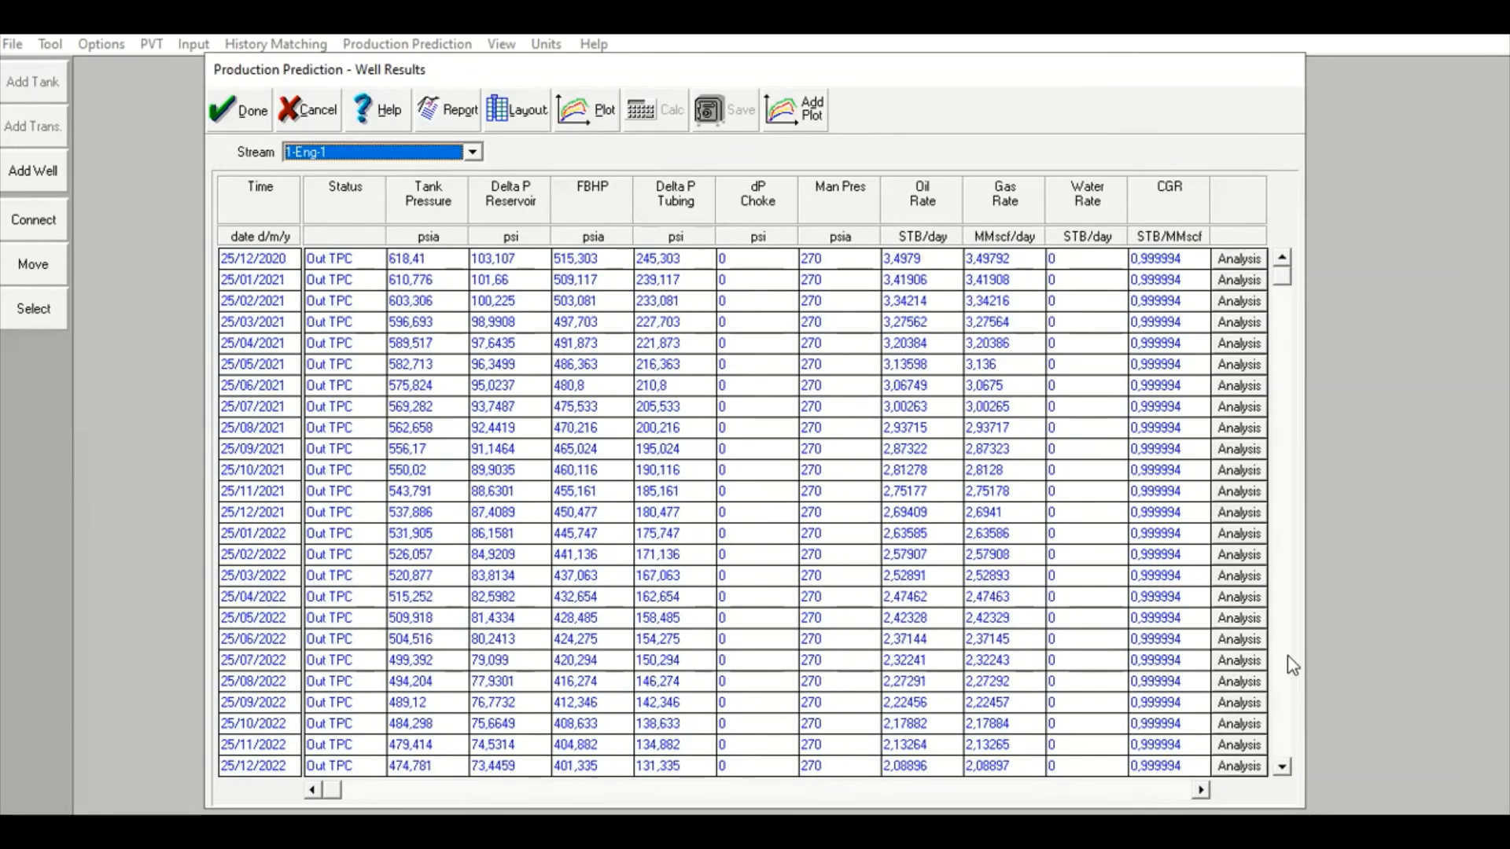
pyautogui.click(1283, 747)
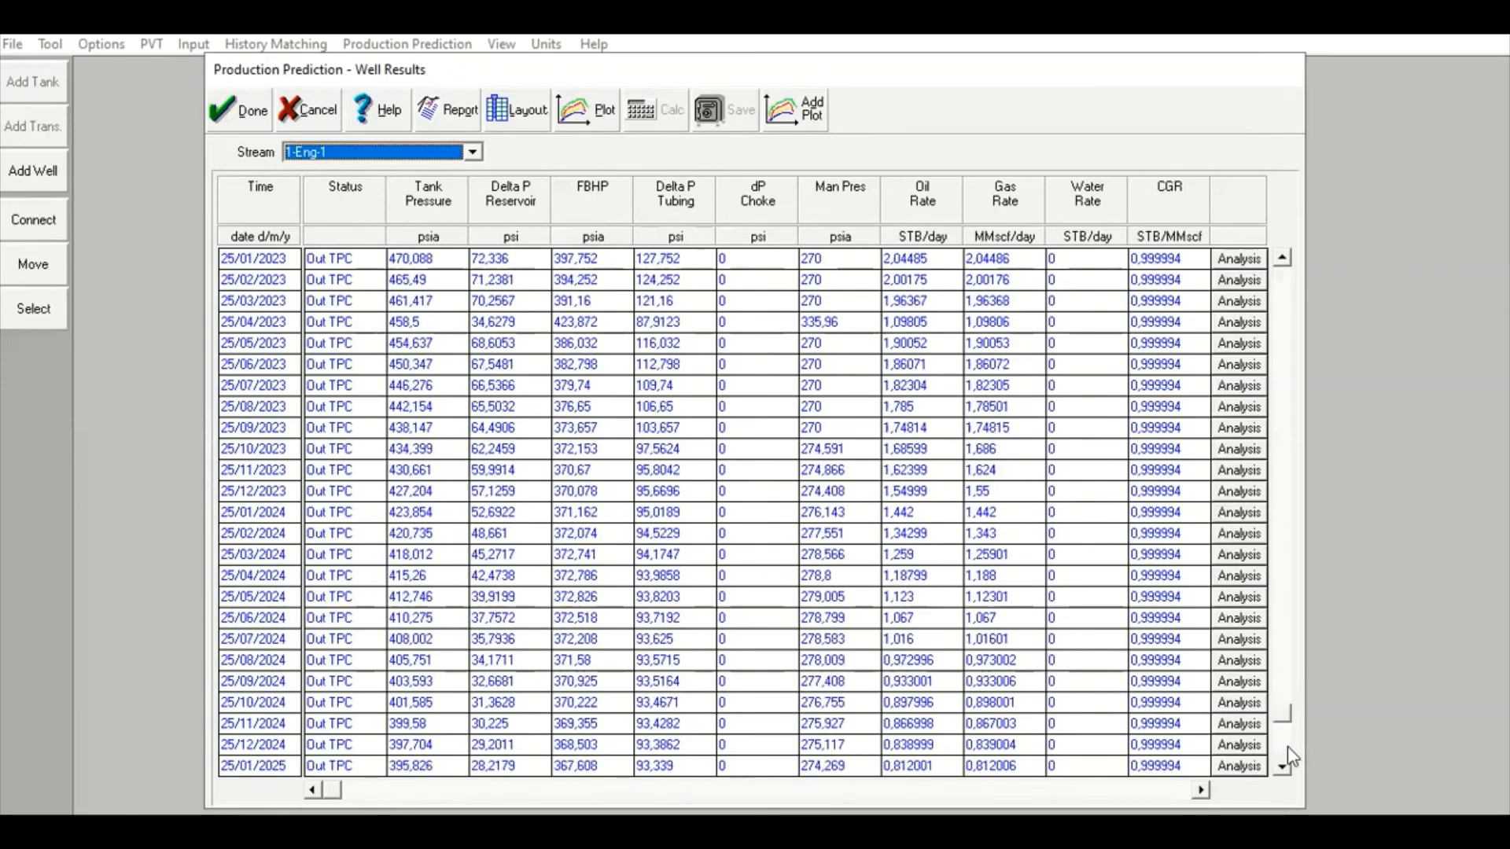
pyautogui.click(1282, 746)
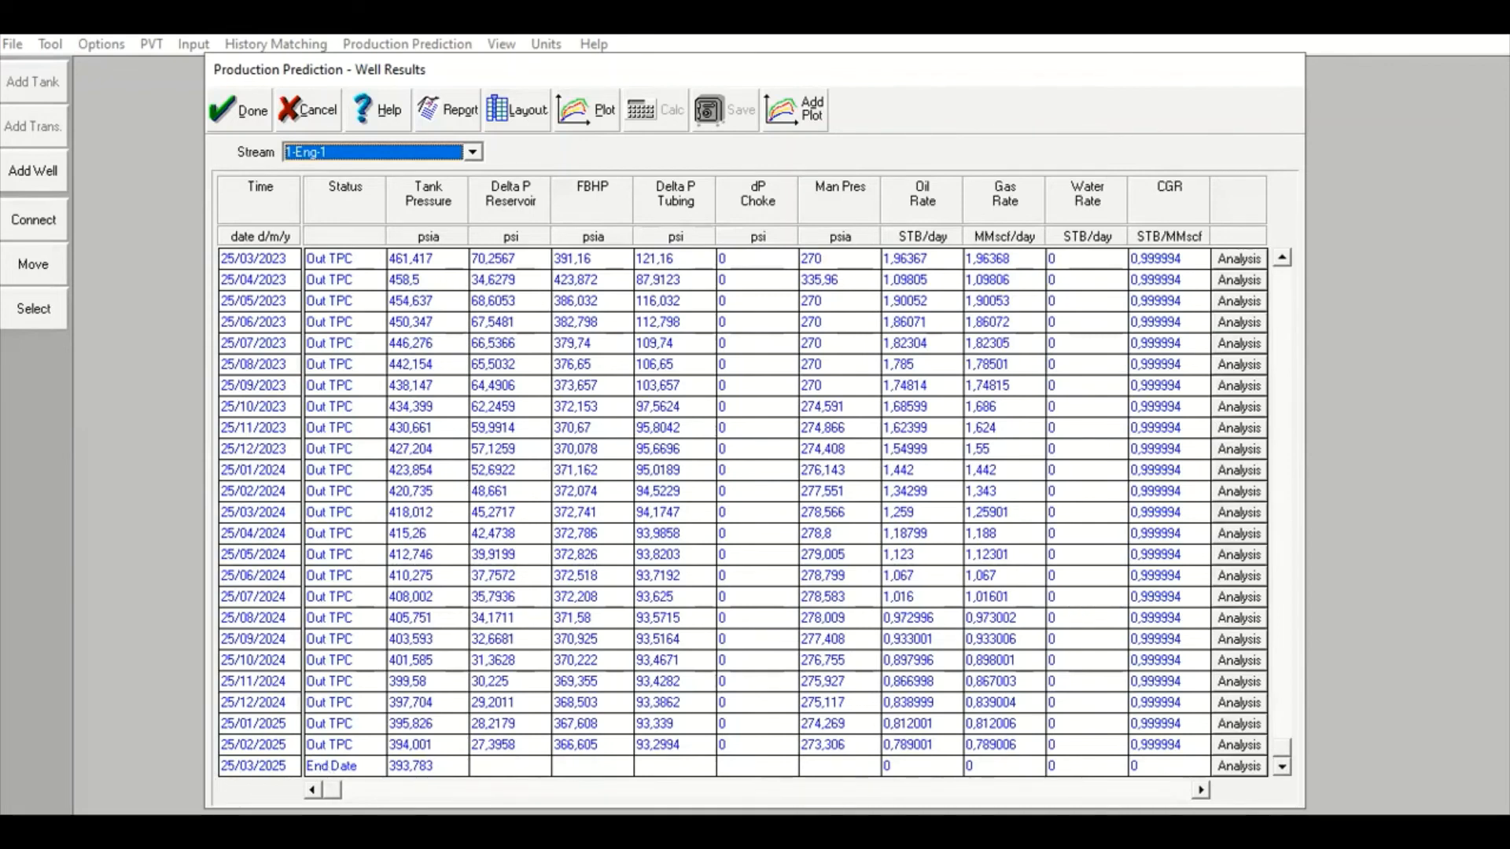
pyautogui.click(238, 111)
# - Set the end time of well Eng-1 in the well schedule to 01/04/2025
pyautogui.click(431, 49)
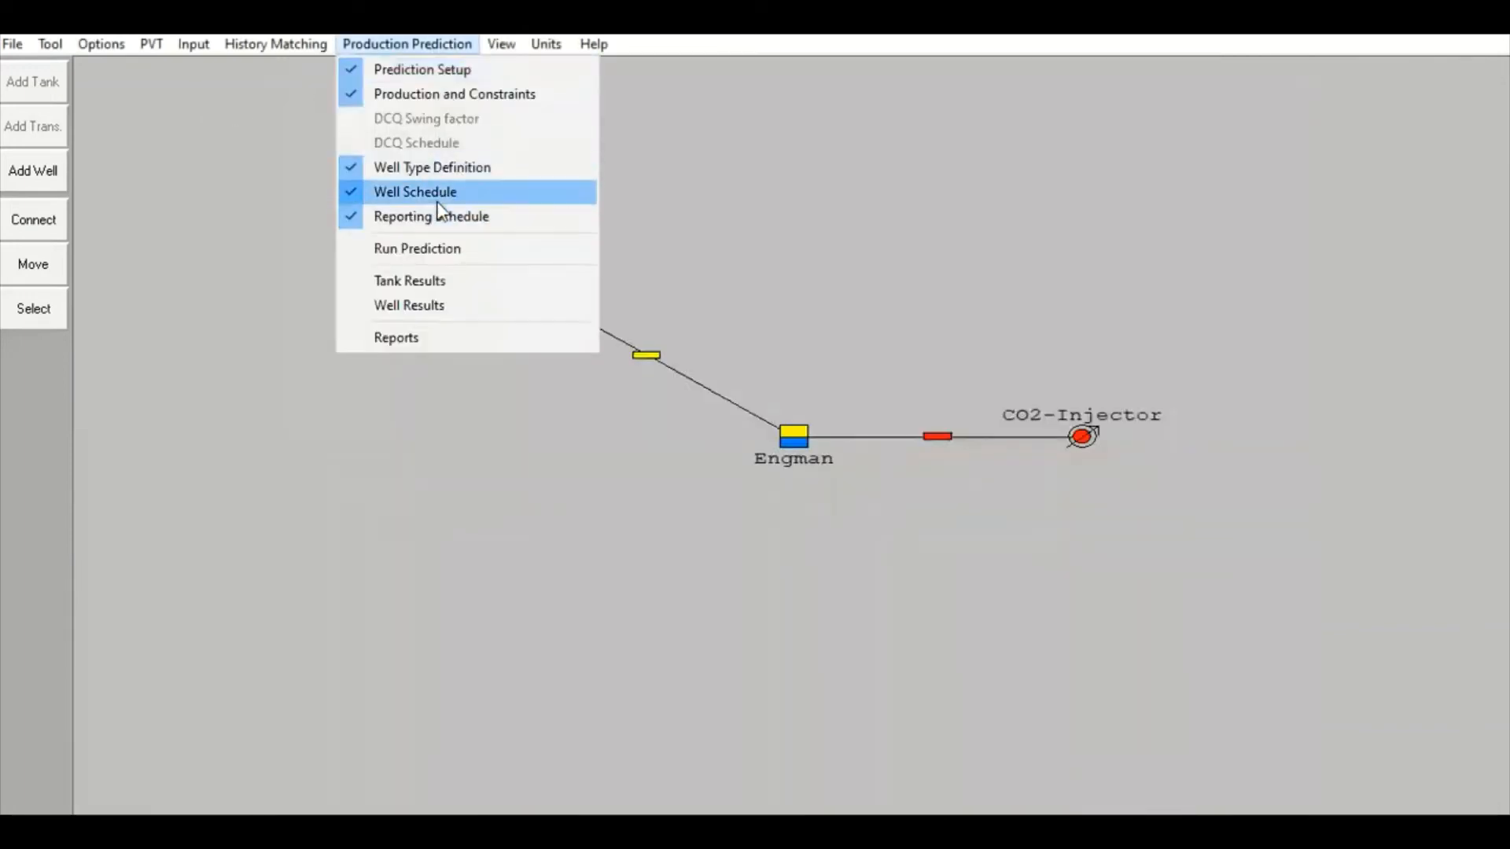
pyautogui.click(438, 193)
pyautogui.moveTo(651, 363); pyautogui.dragTo(667, 363)
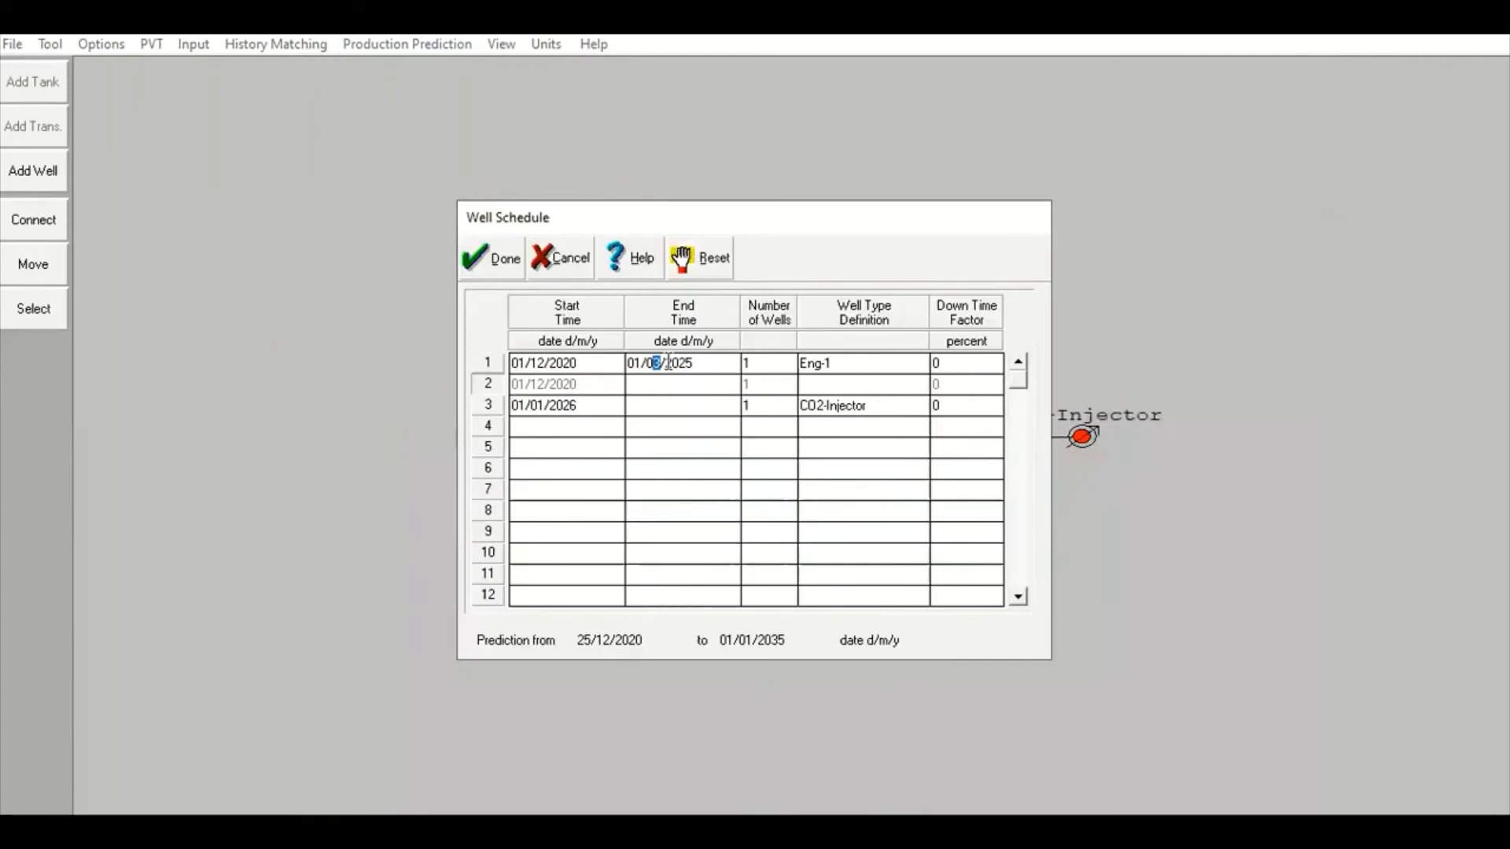
pyautogui.write('4')
pyautogui.click(499, 257)
# - Run the prediction, inspect the outlying low gas-rate point on the results plot, and close the plot and results
pyautogui.click(456, 47)
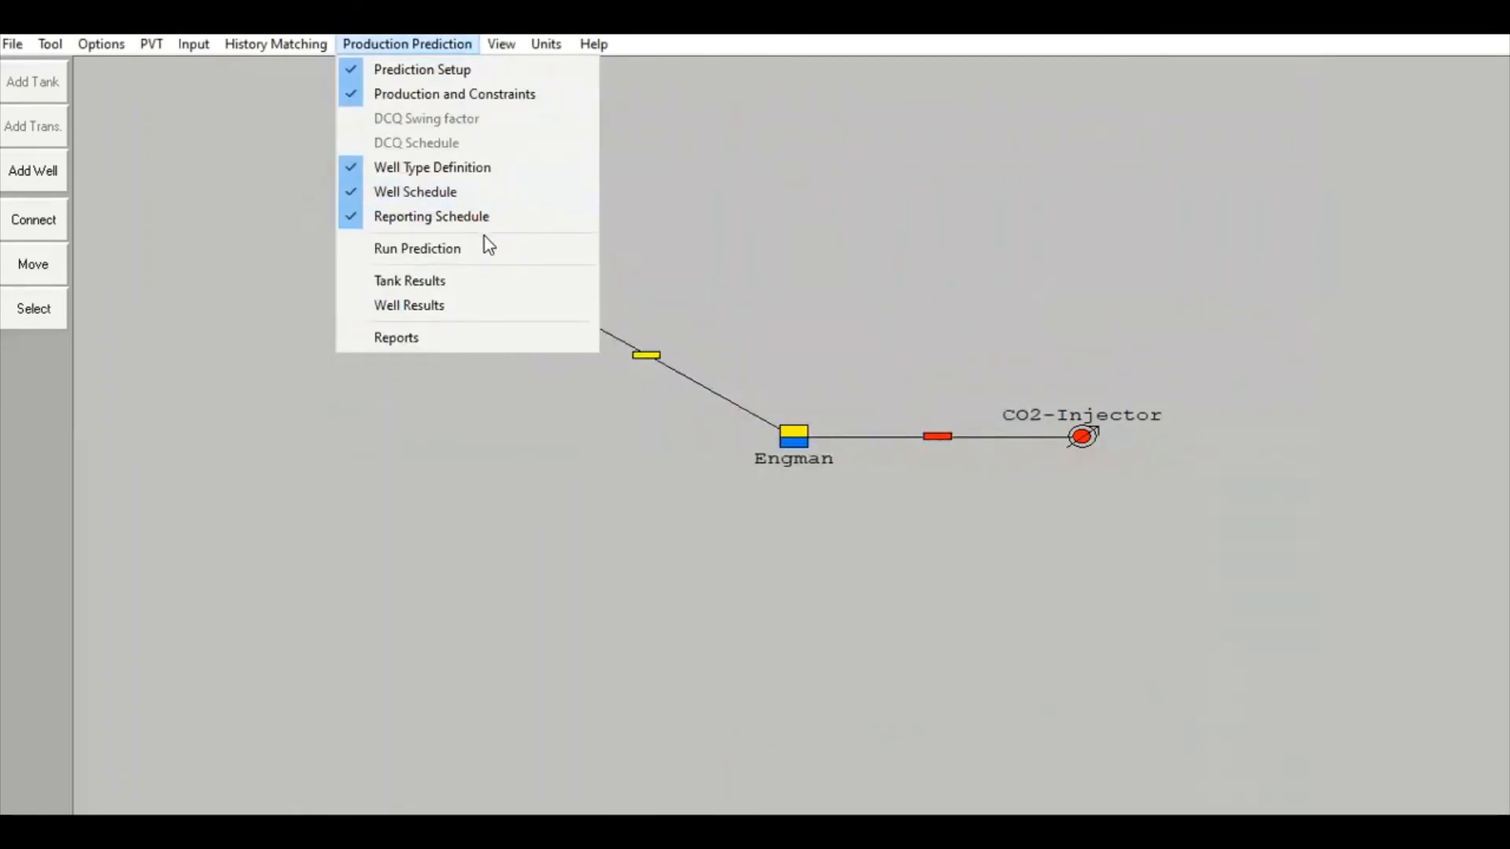
pyautogui.click(485, 243)
pyautogui.click(411, 48)
pyautogui.click(435, 250)
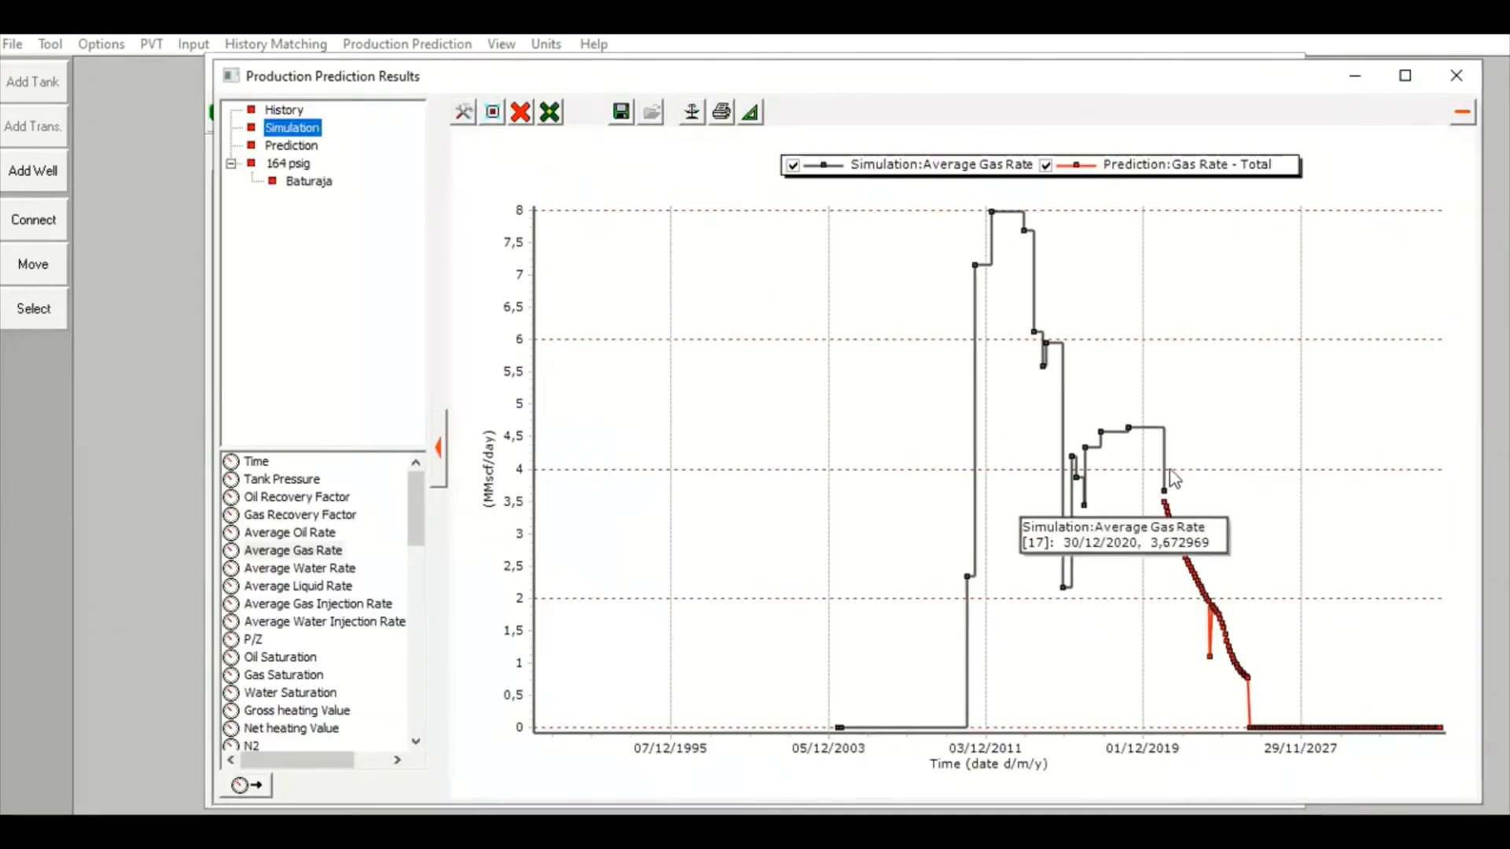
pyautogui.moveTo(1209, 657)
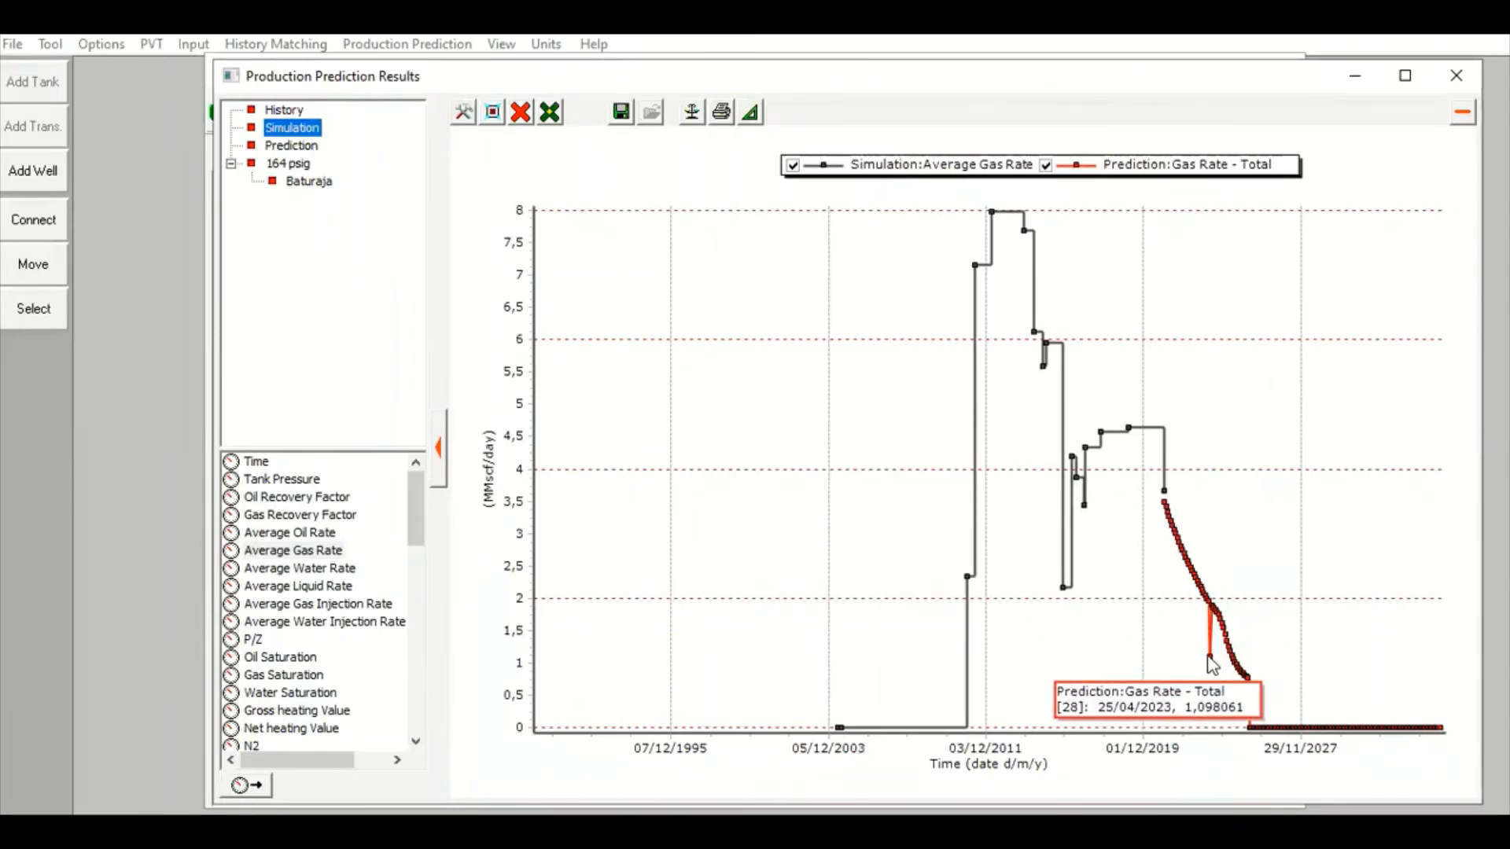
pyautogui.click(1456, 77)
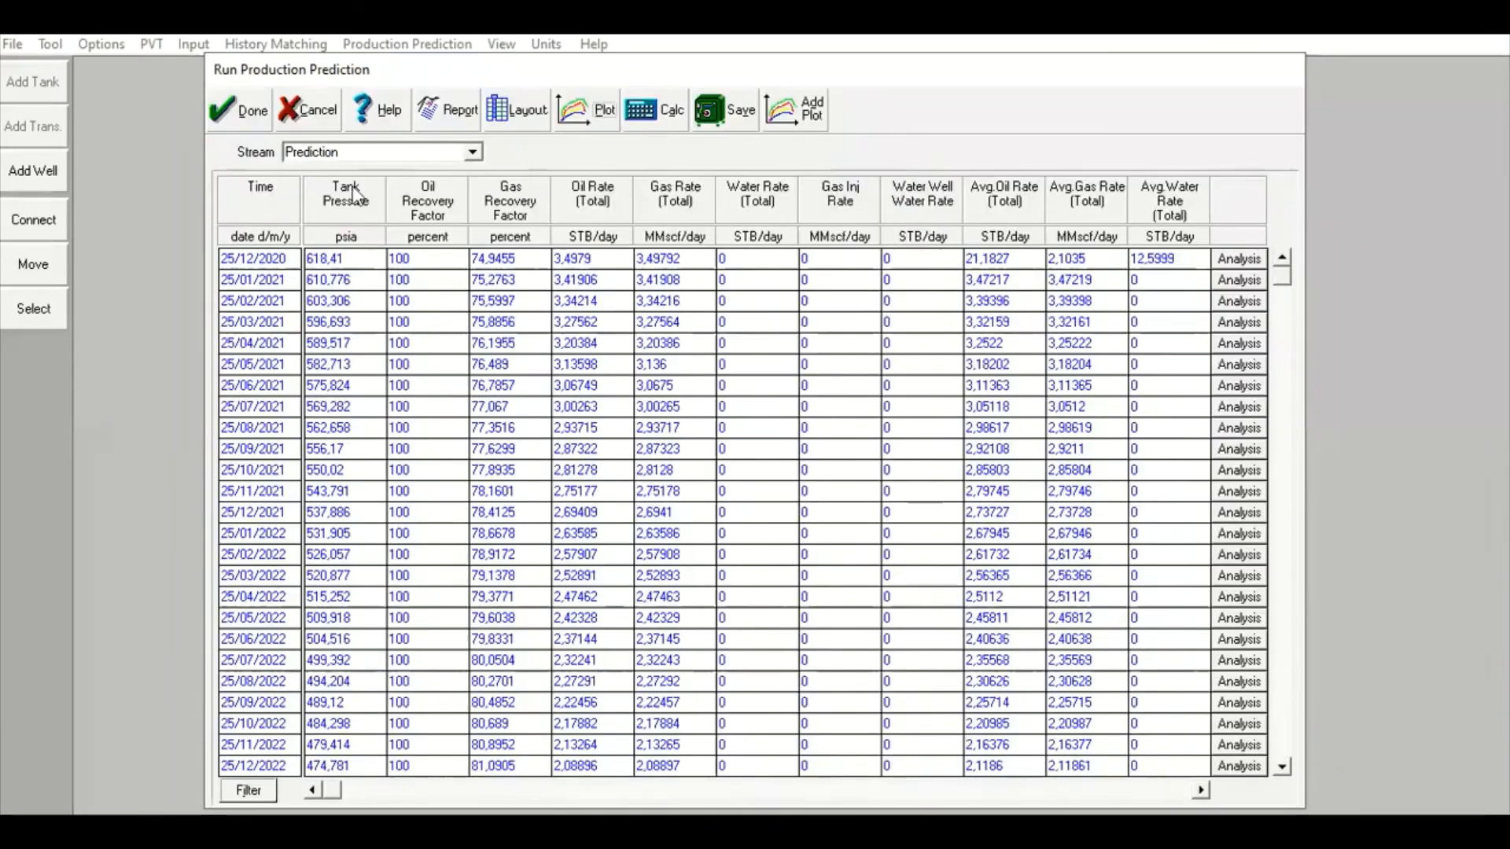
pyautogui.click(231, 109)
# - Raise the outlying Max Gas Rate constraint dated 01/04/2023 to about 2 MMscf/day in the prediction constraints
pyautogui.click(407, 44)
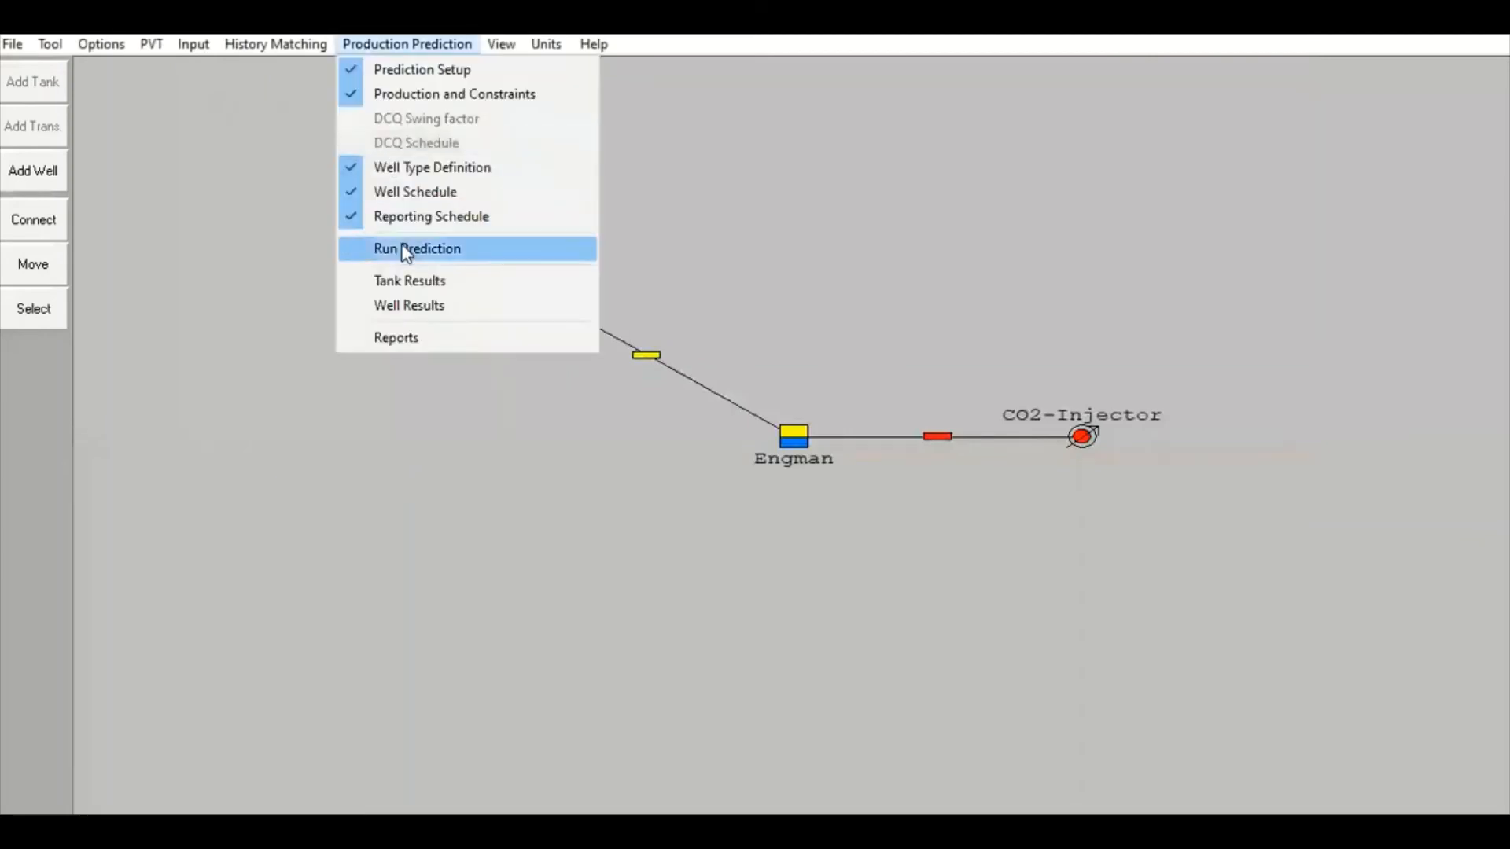
pyautogui.click(428, 96)
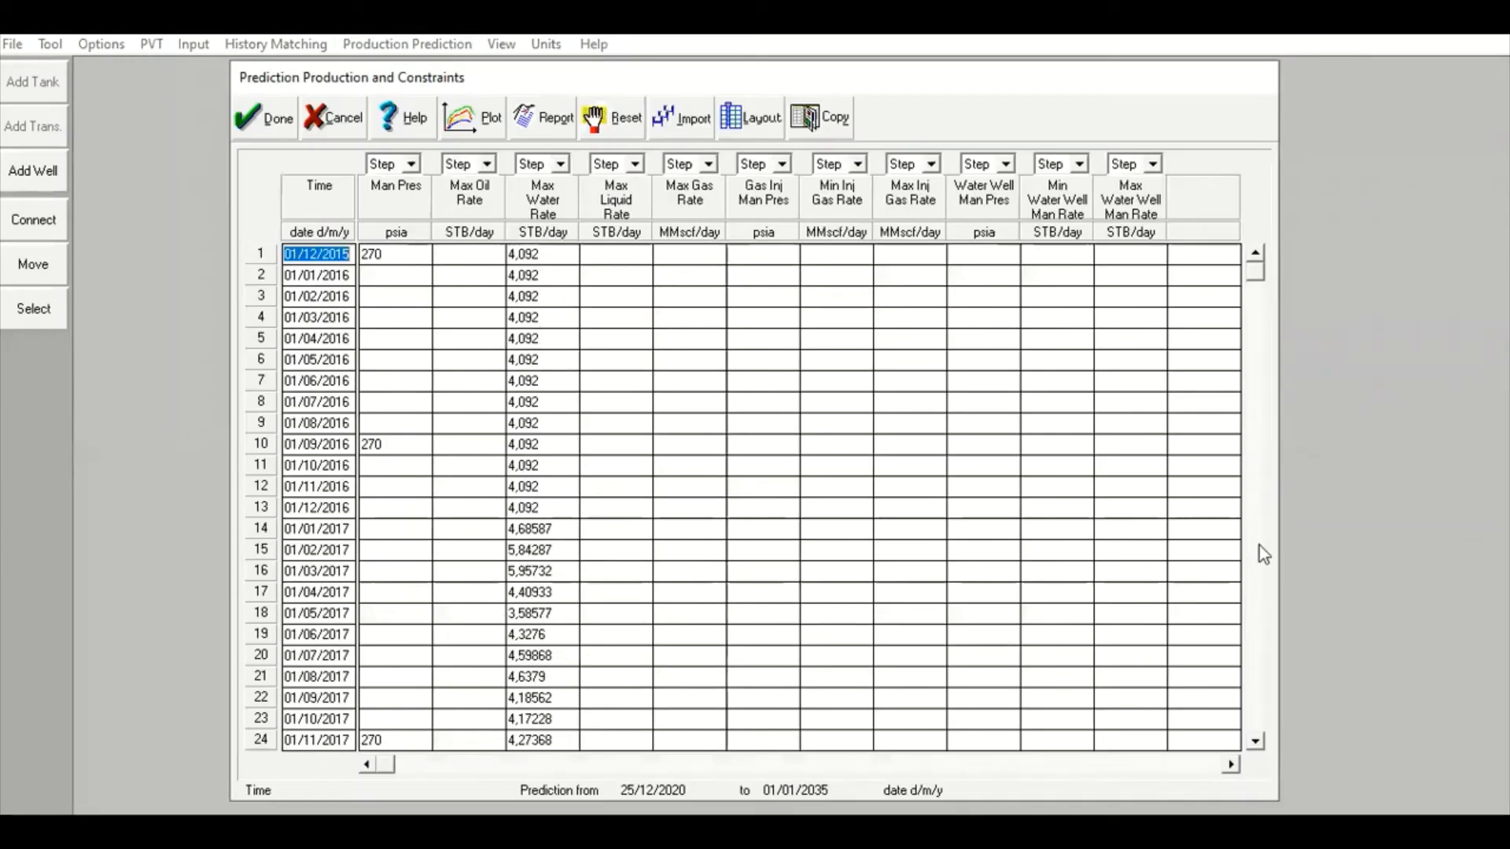
pyautogui.click(1257, 557)
pyautogui.click(1256, 557)
pyautogui.click(1257, 556)
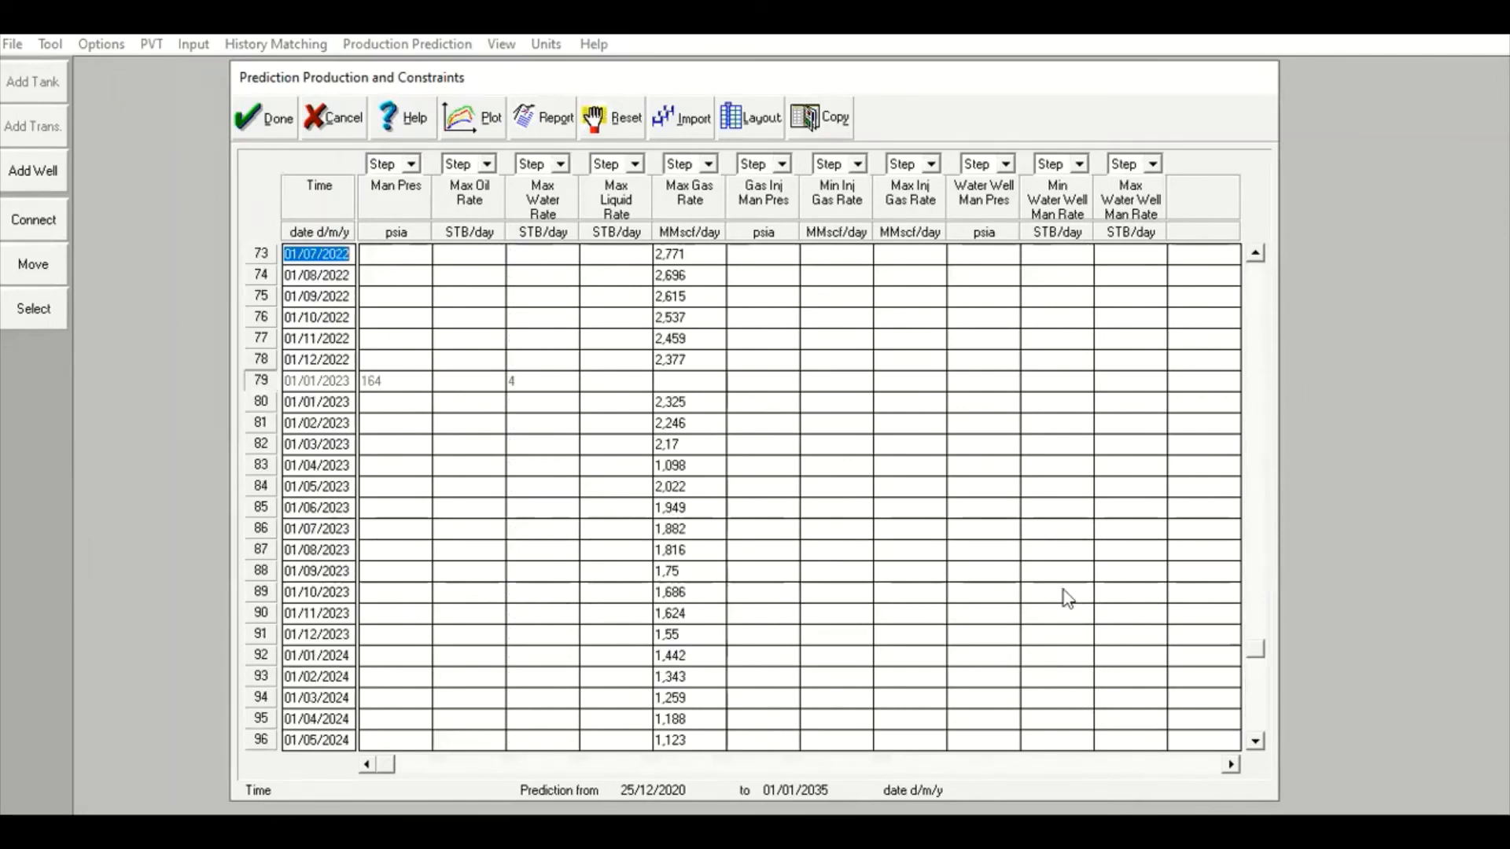
pyautogui.click(691, 465)
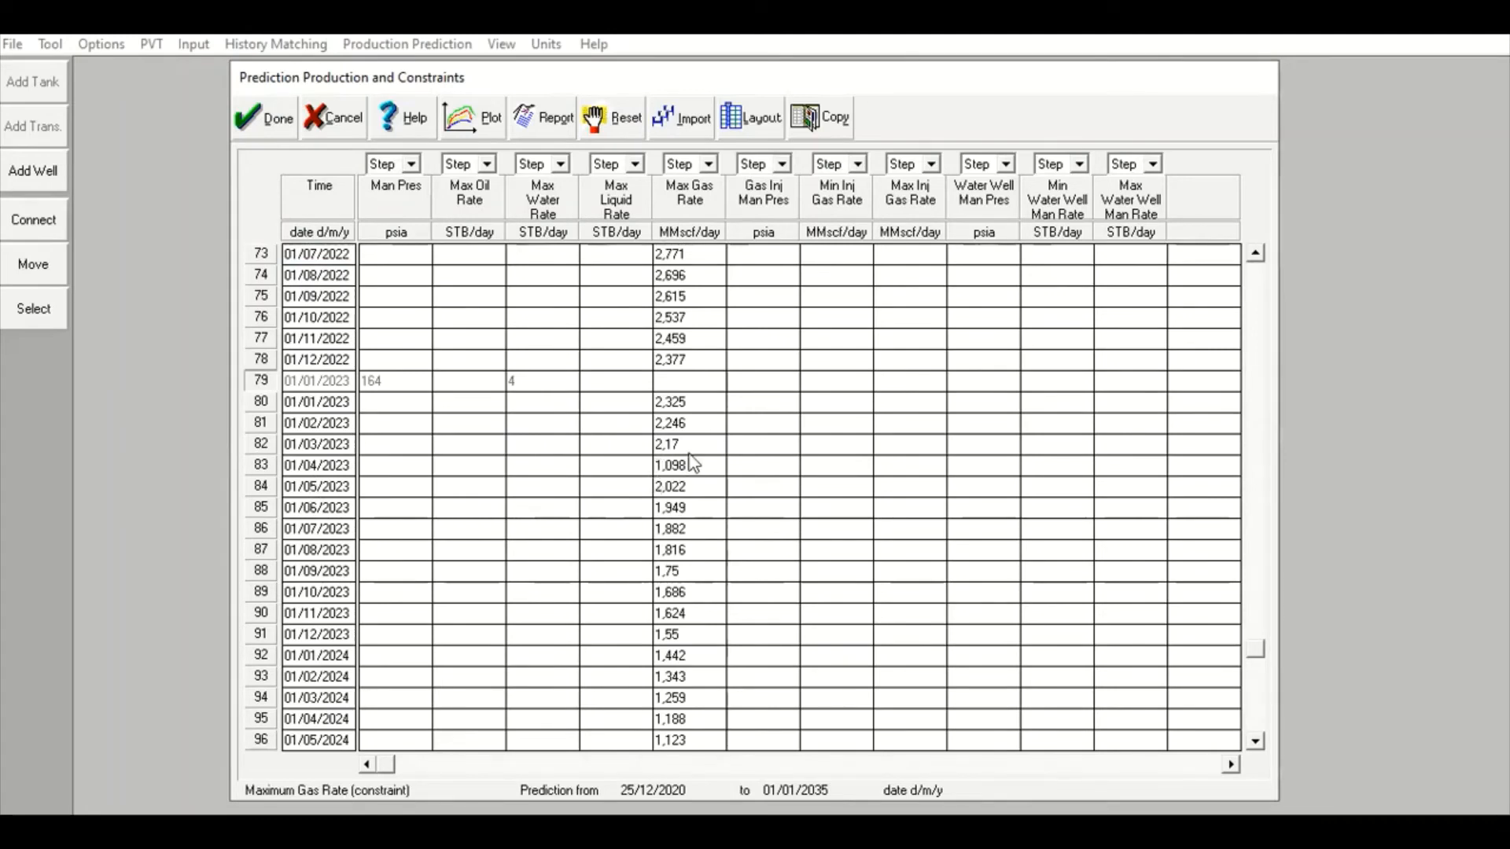
pyautogui.write('2')
pyautogui.click(263, 117)
# - Rerun the prediction with the corrected constraint, check the gas rate curve on the results plot and close the plot
pyautogui.click(407, 44)
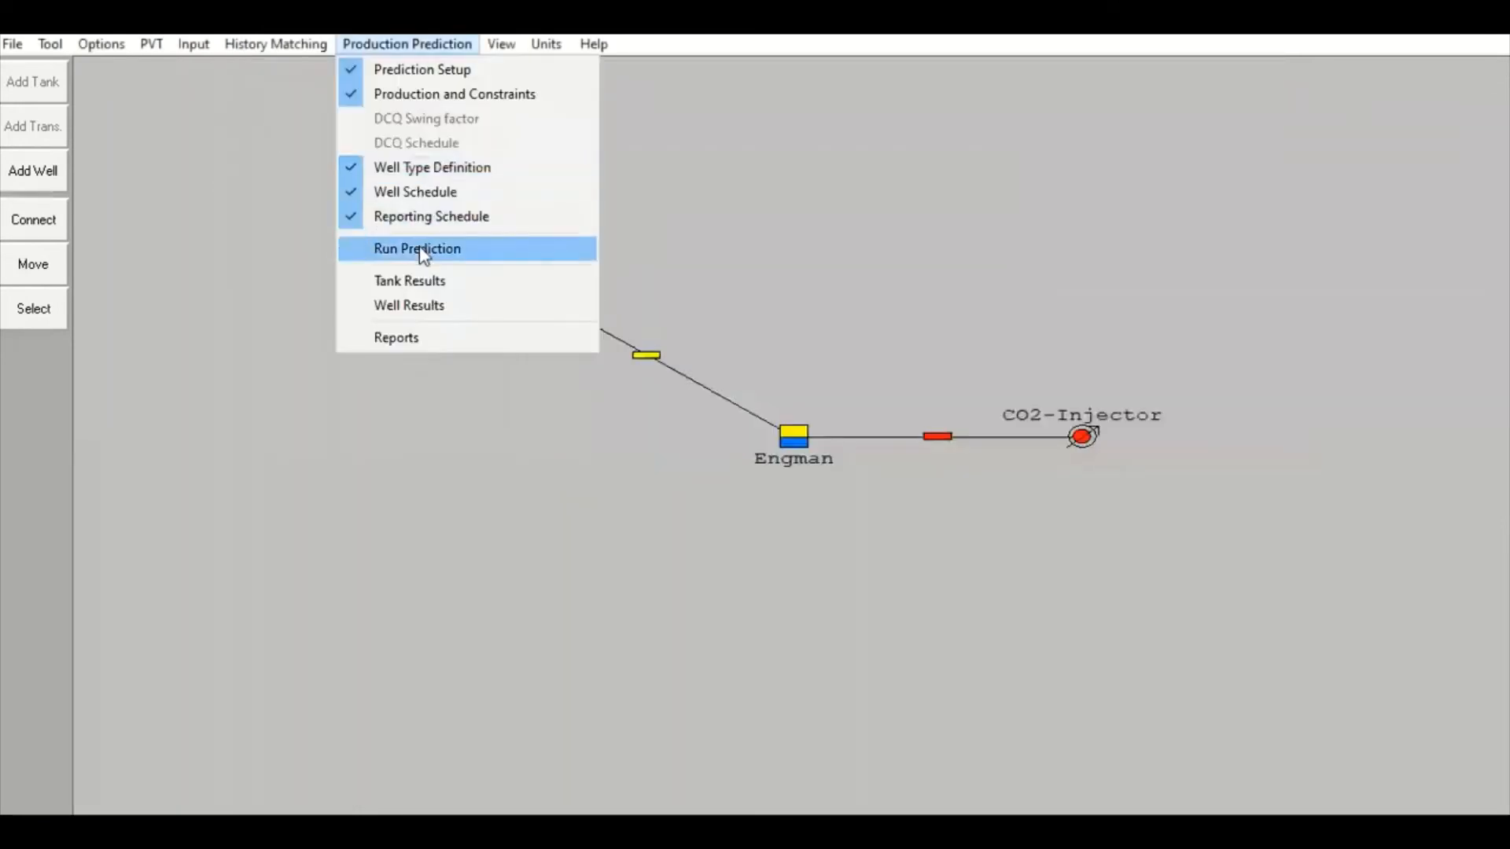
pyautogui.click(423, 249)
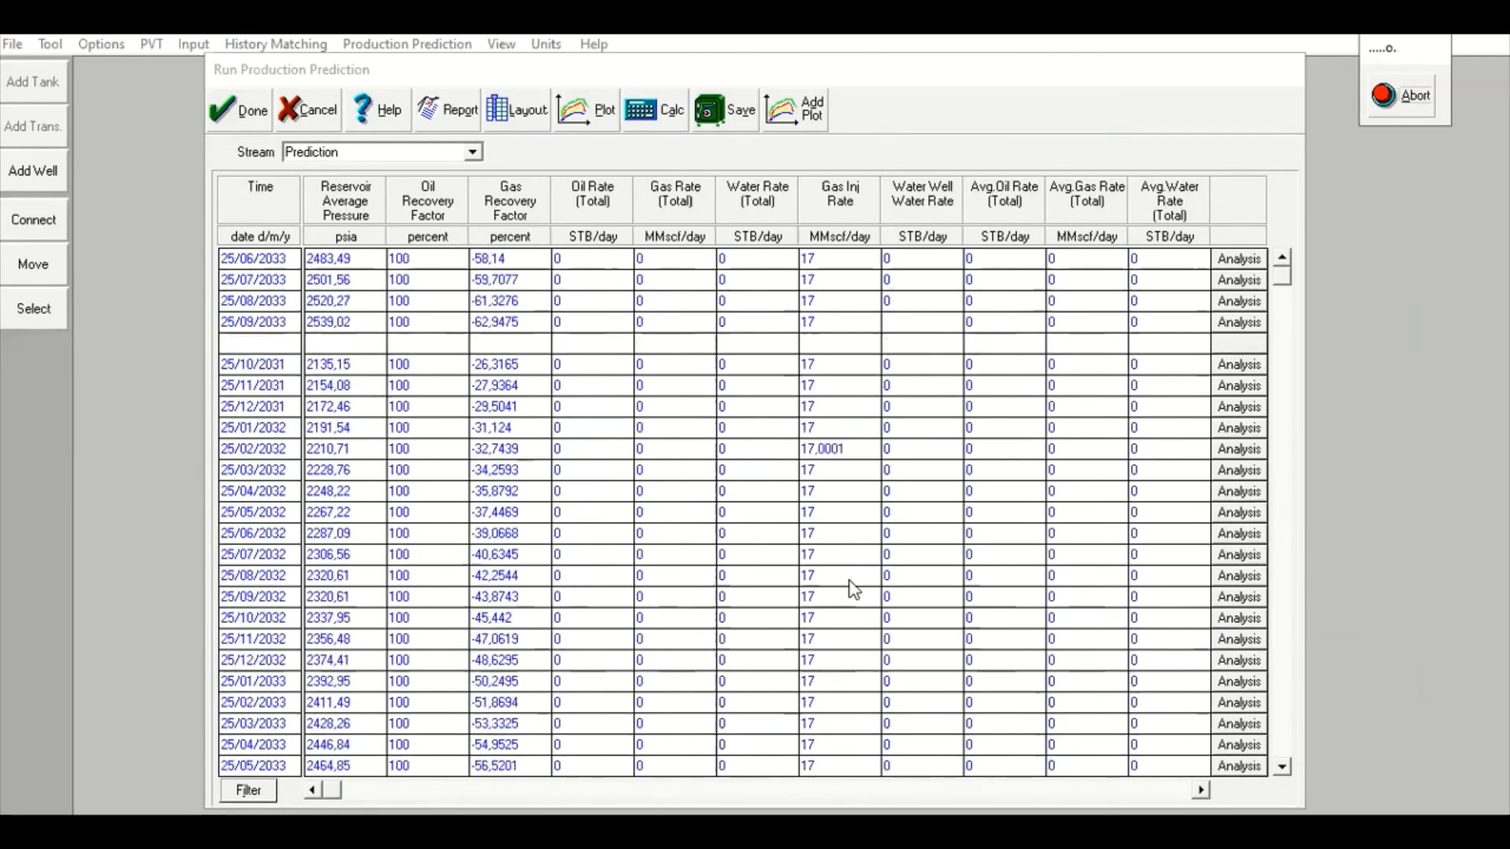
pyautogui.click(836, 506)
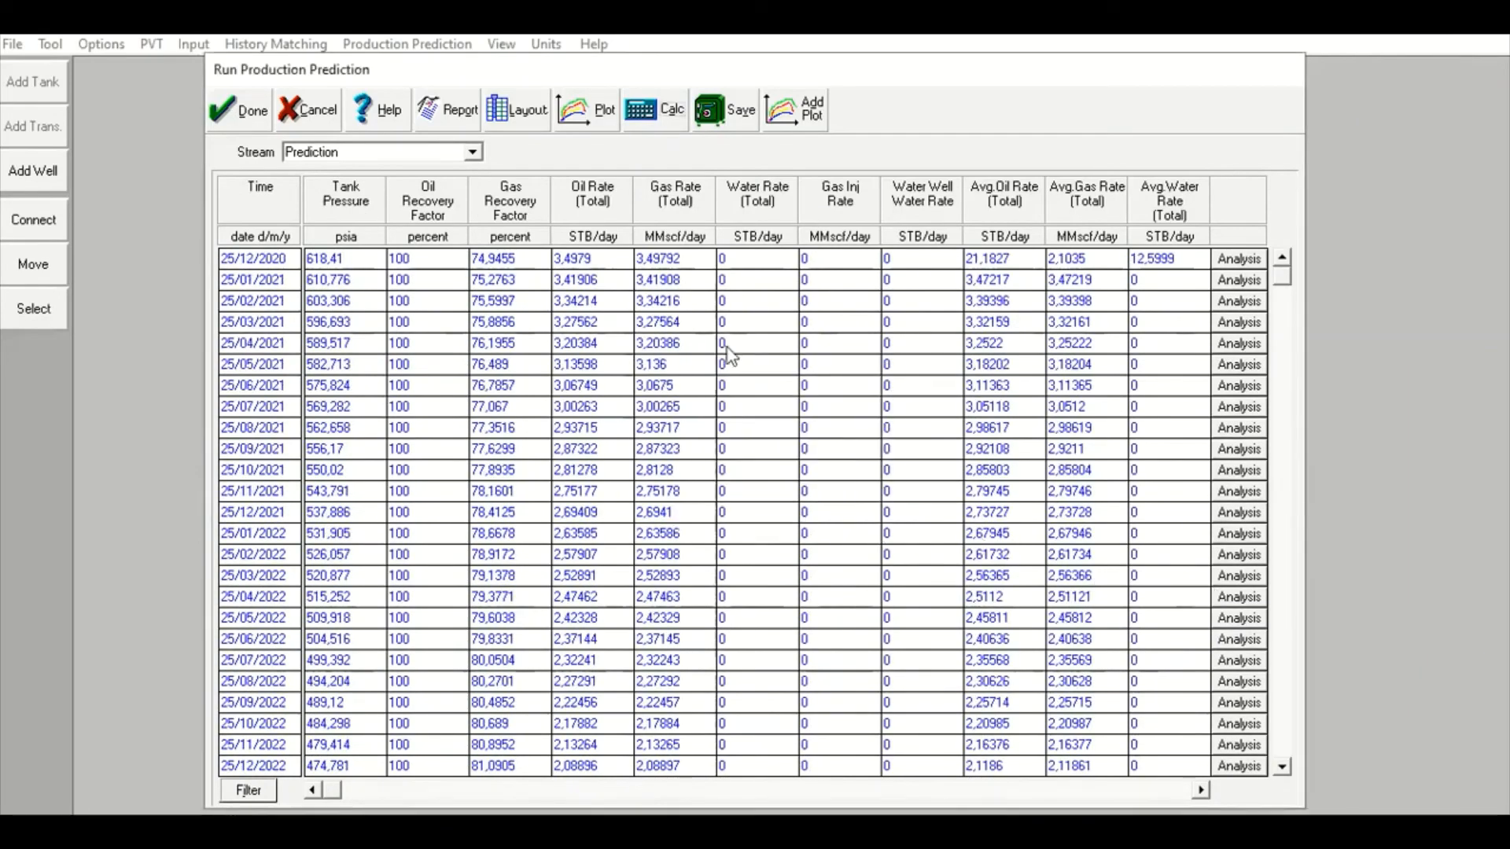
pyautogui.click(596, 113)
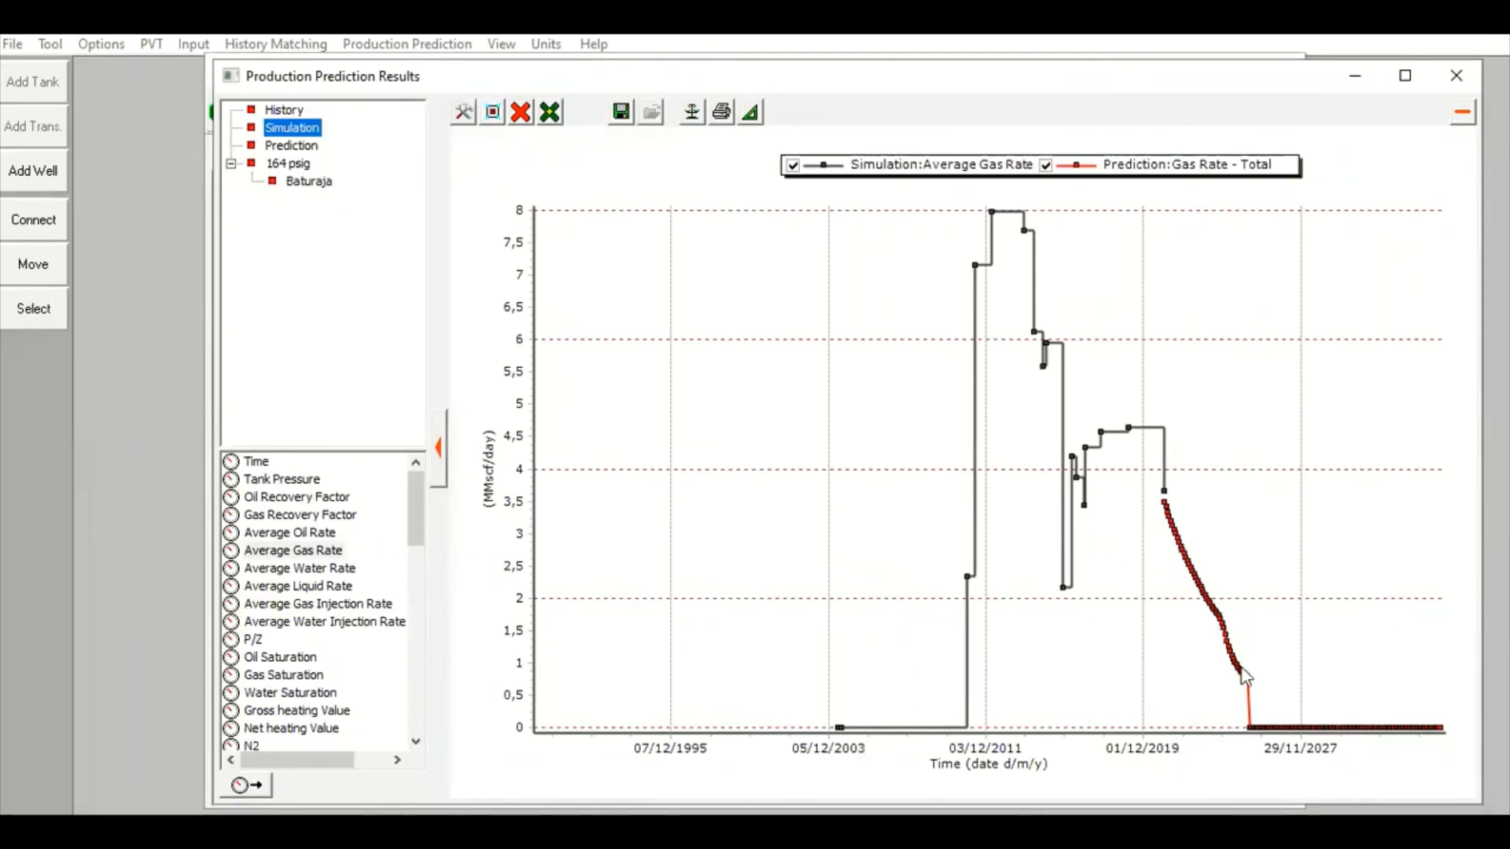
pyautogui.click(1455, 77)
# - Review the prediction table's gas rates, injection rates and tank pressures around the end of production and start of injection, and close it
pyautogui.moveTo(1281, 271); pyautogui.dragTo(1284, 442)
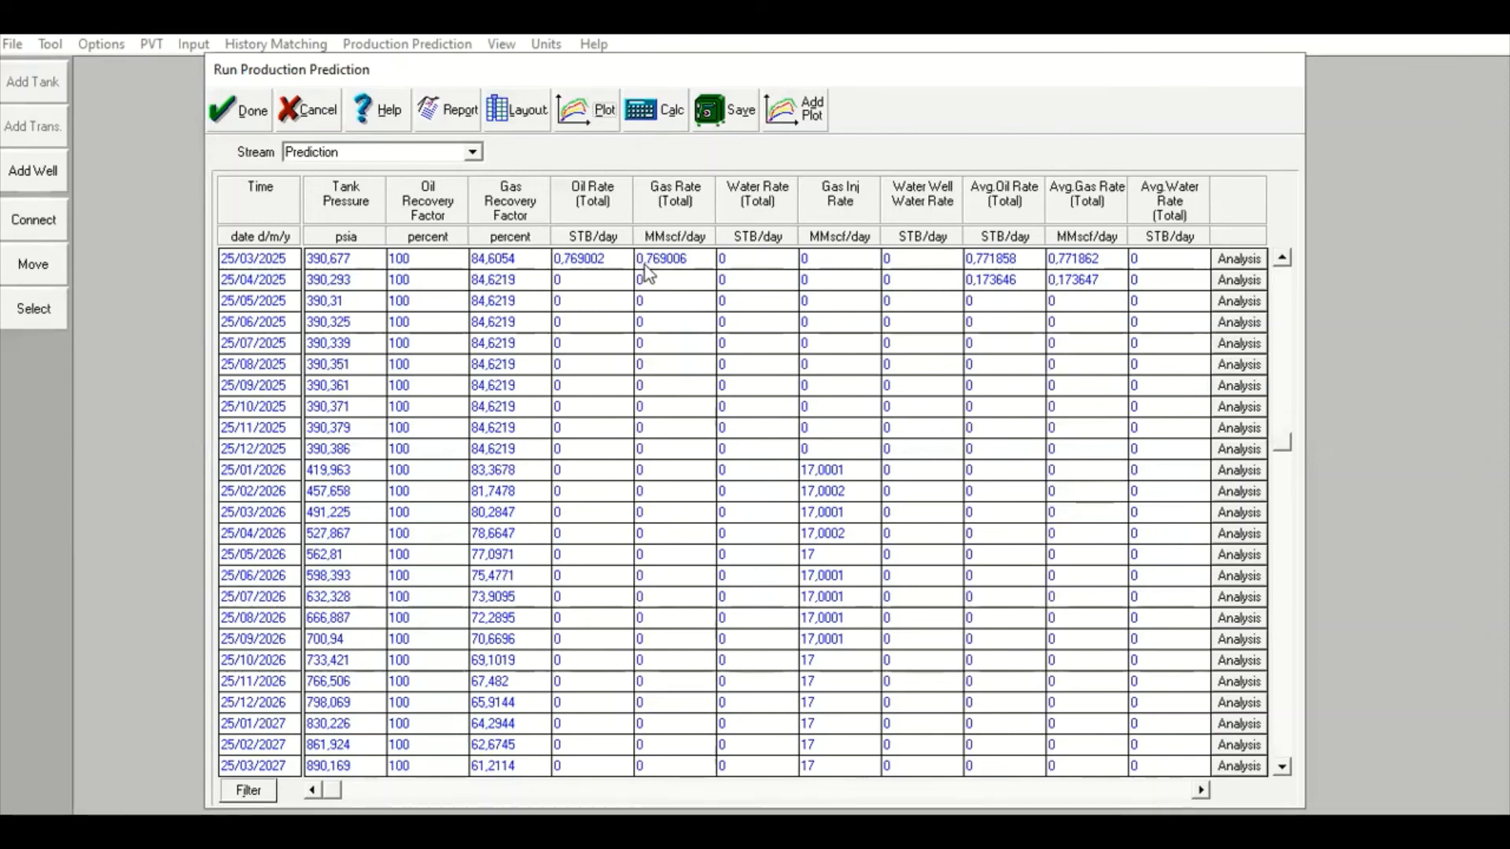
pyautogui.click(1281, 259)
pyautogui.click(1280, 258)
pyautogui.click(1281, 259)
pyautogui.click(1281, 258)
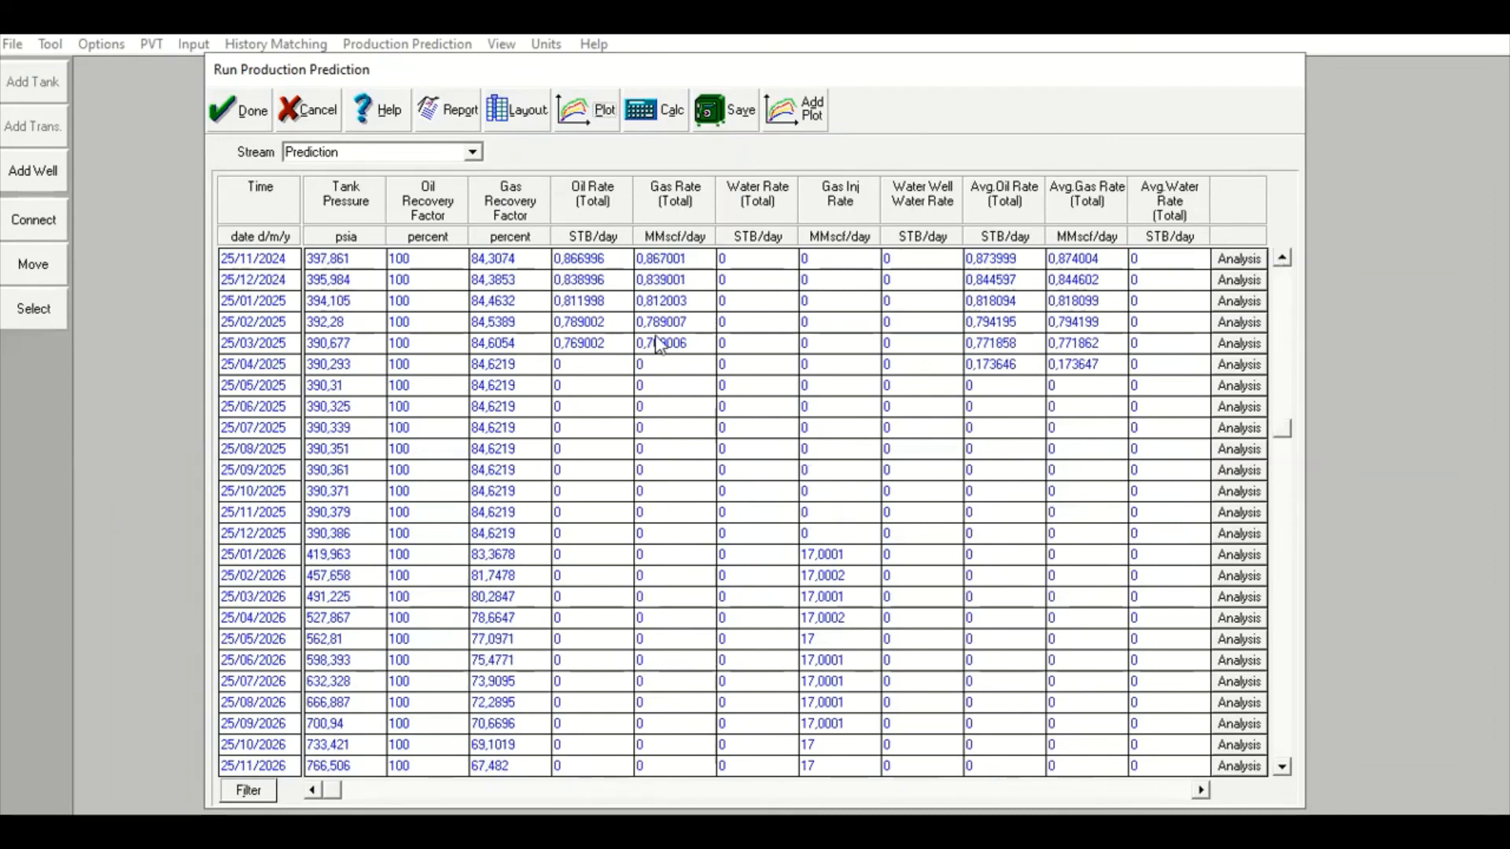
pyautogui.click(1283, 261)
pyautogui.click(1284, 261)
pyautogui.click(1284, 261)
pyautogui.doubleClick(1284, 261)
pyautogui.click(1283, 261)
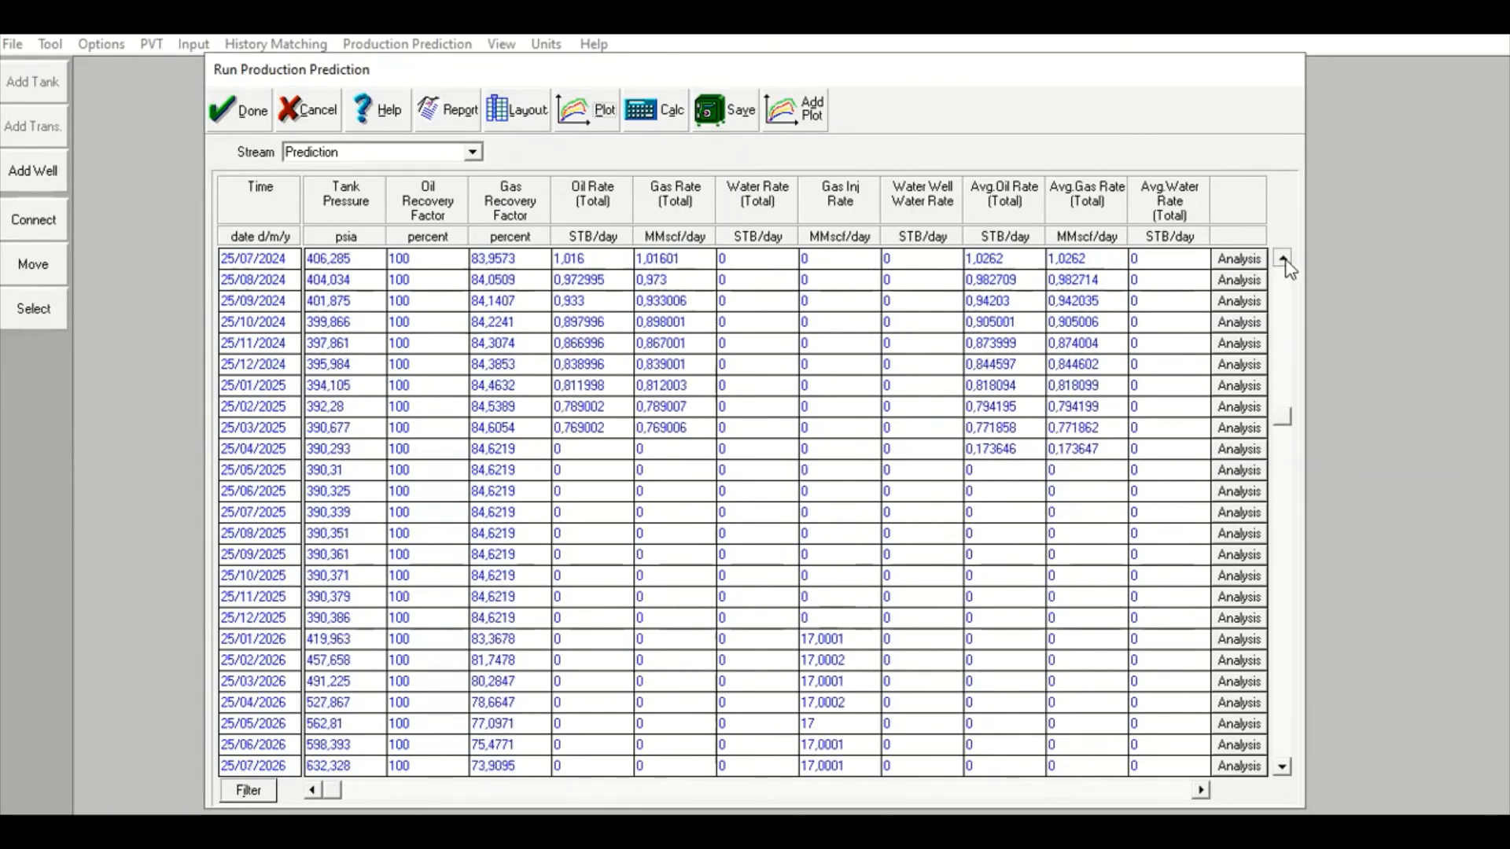
pyautogui.click(1283, 261)
pyautogui.click(1283, 261)
pyautogui.click(1283, 261)
pyautogui.click(1284, 261)
pyautogui.click(1283, 261)
pyautogui.click(1283, 261)
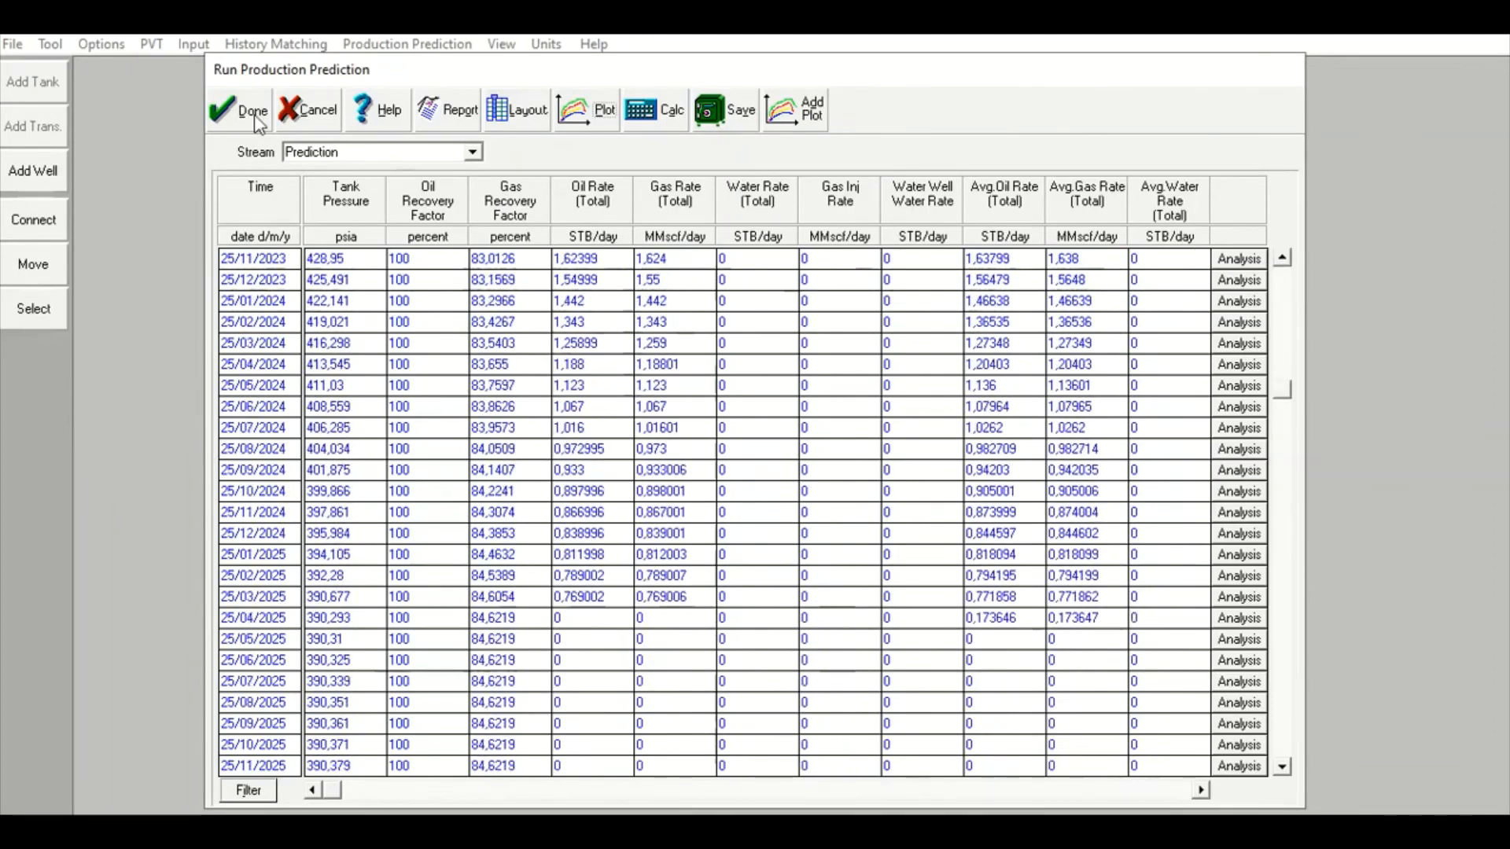
pyautogui.click(243, 114)
# - Check the reporting schedule's frequency and the prediction setup's start and end dates, closing each dialog
pyautogui.click(385, 49)
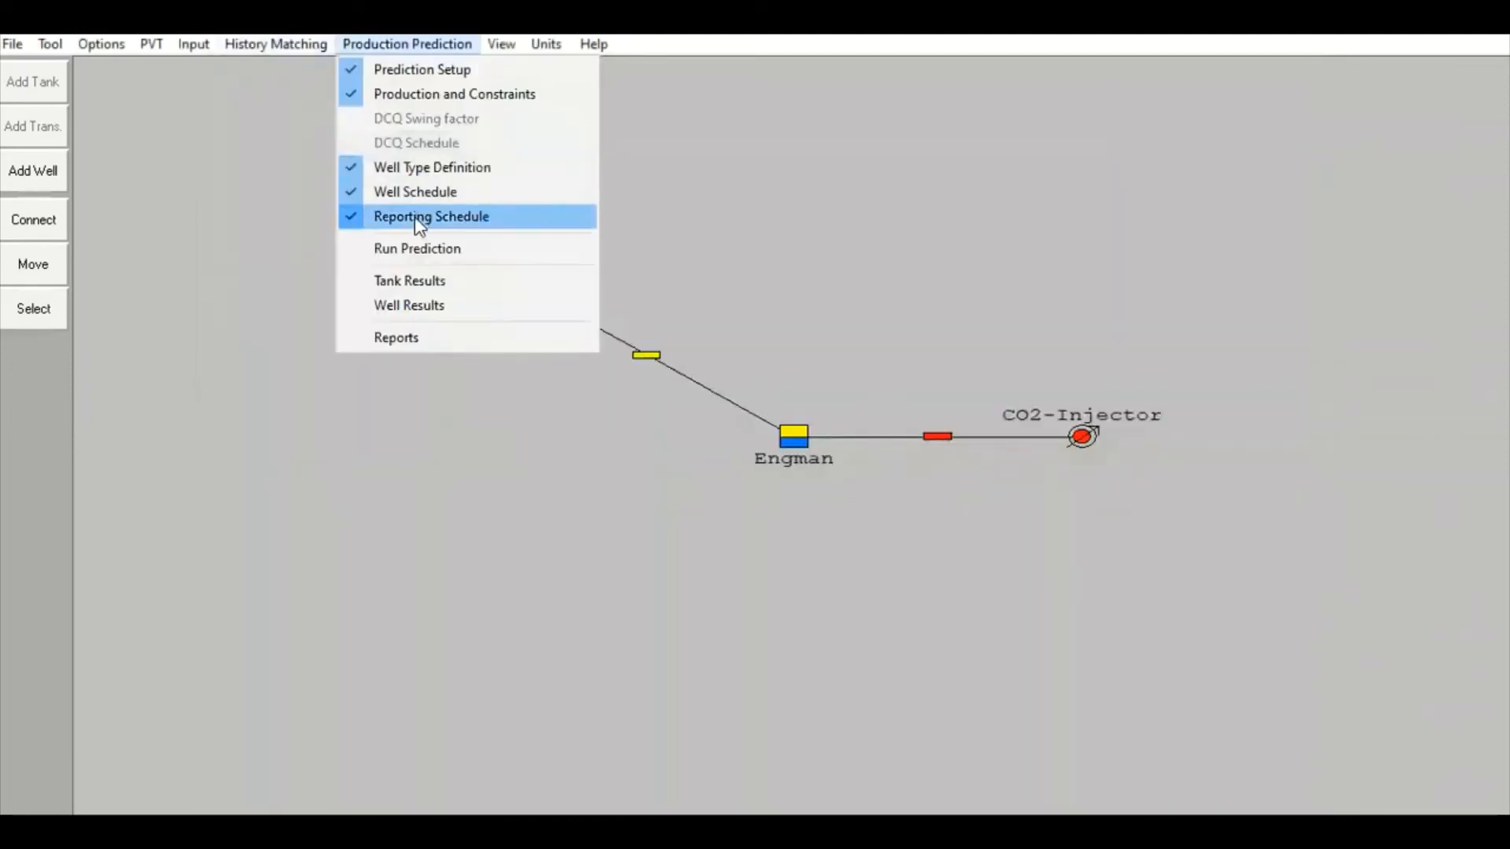
pyautogui.click(414, 215)
pyautogui.click(483, 240)
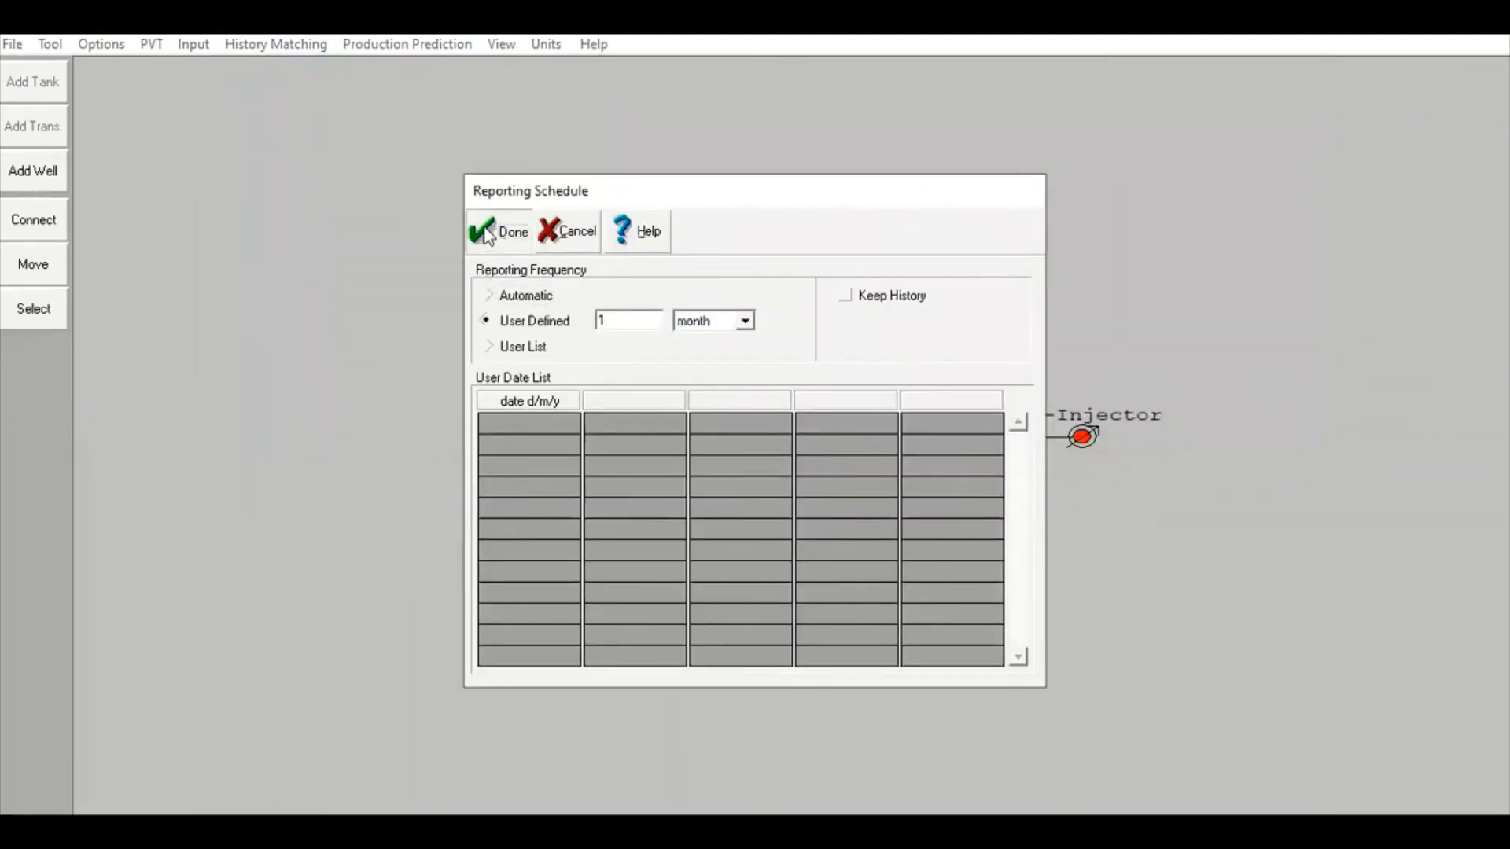
pyautogui.click(398, 46)
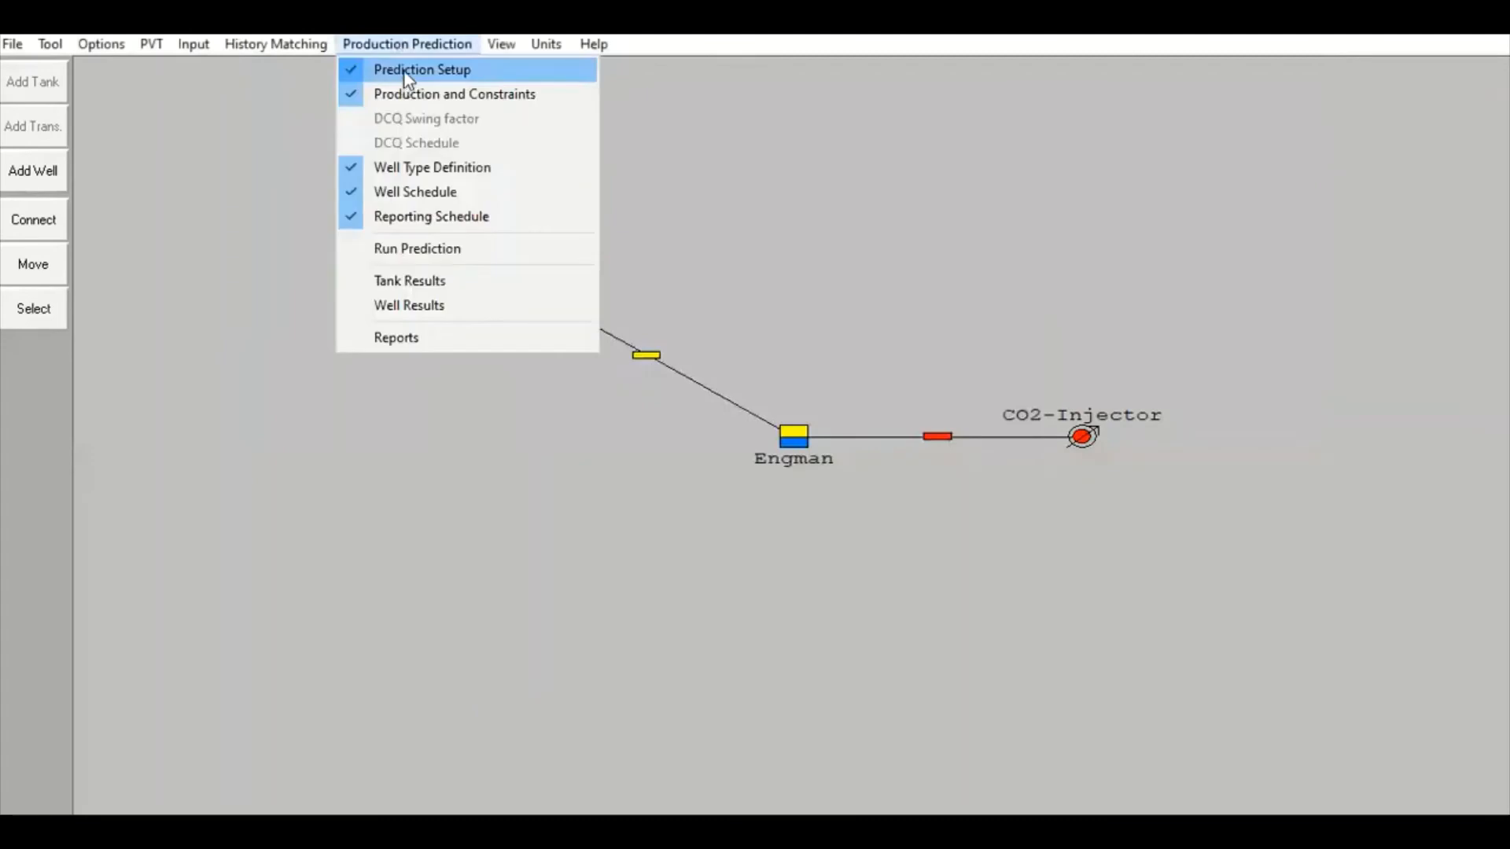
pyautogui.click(404, 69)
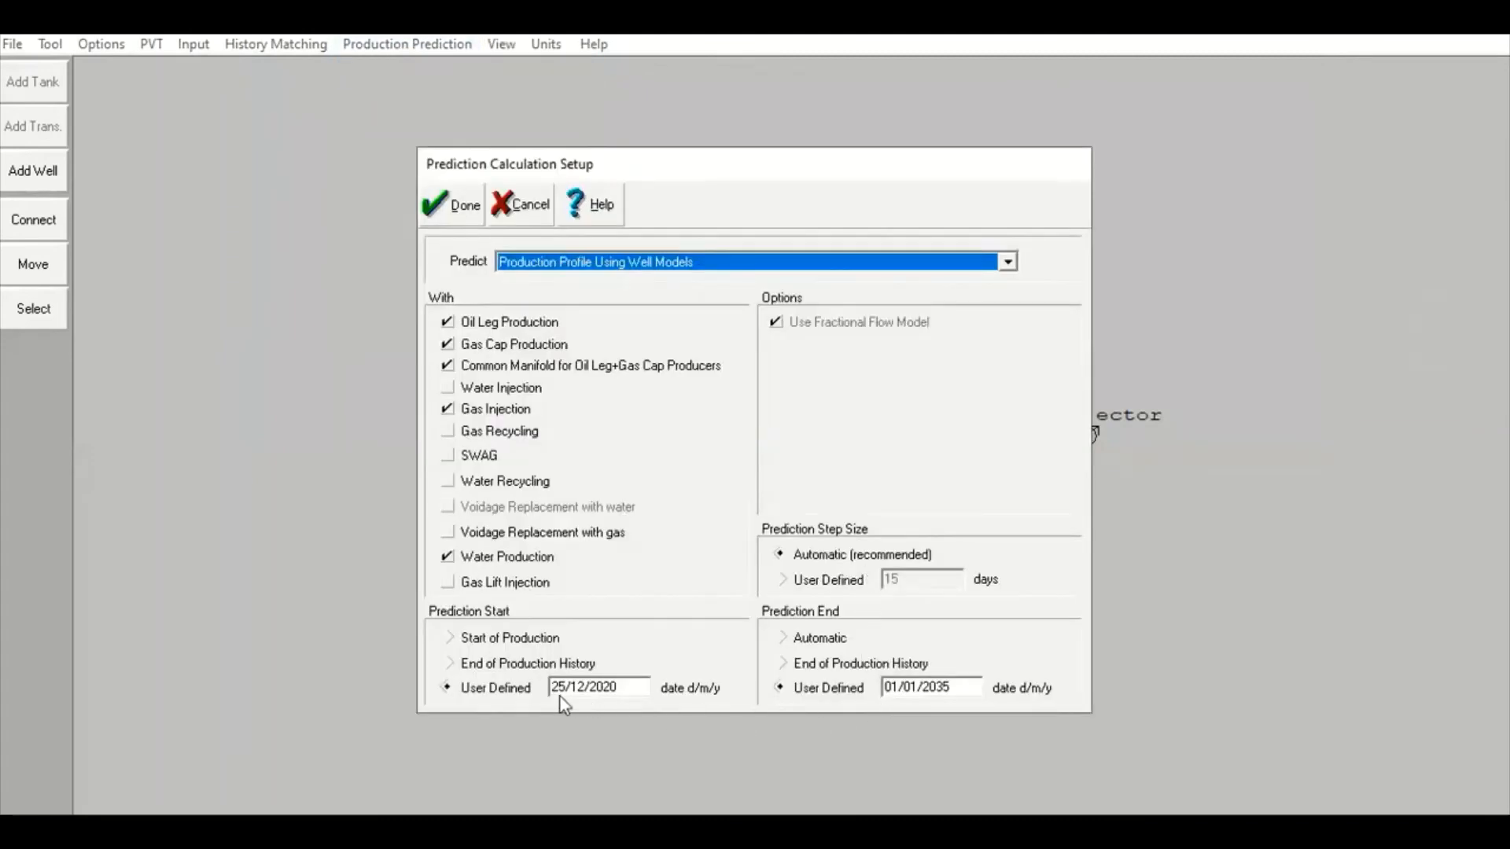
pyautogui.click(460, 206)
# - Check the last dated entry in the Engman tank's production history and close the tank data
pyautogui.doubleClick(790, 441)
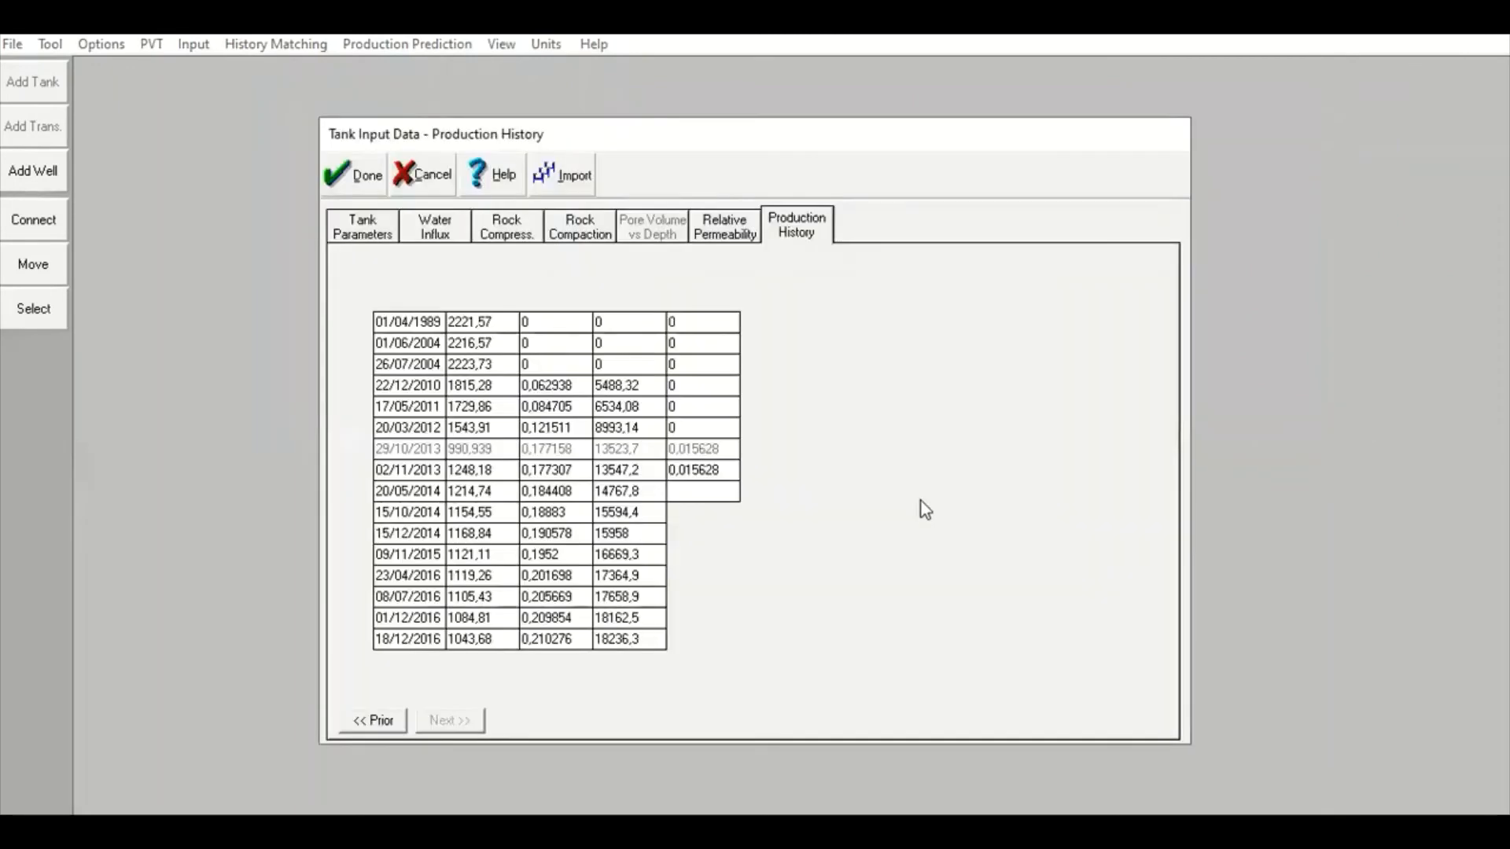
pyautogui.click(1109, 617)
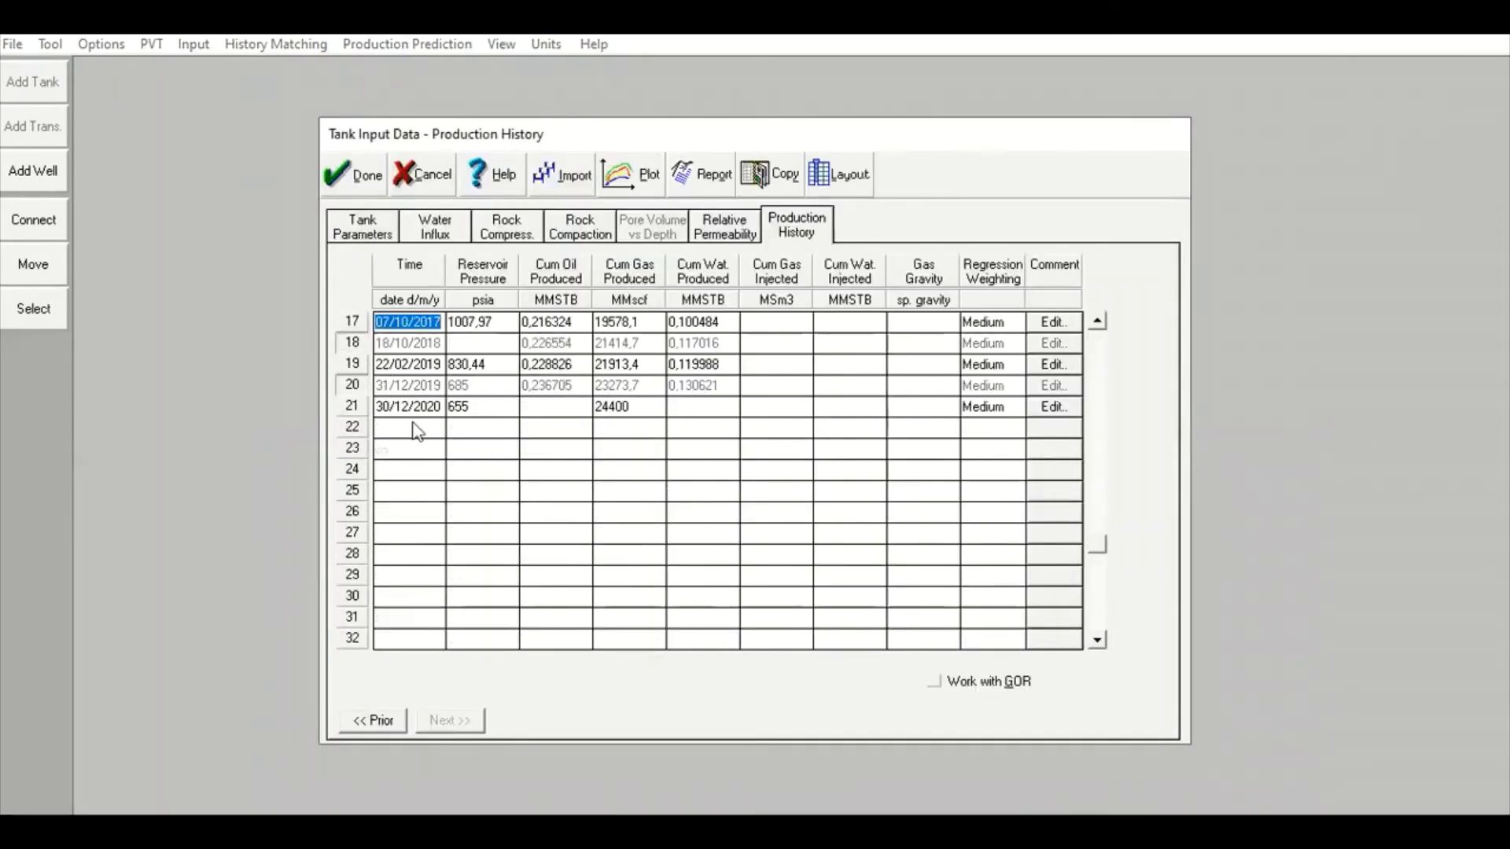
pyautogui.click(436, 407)
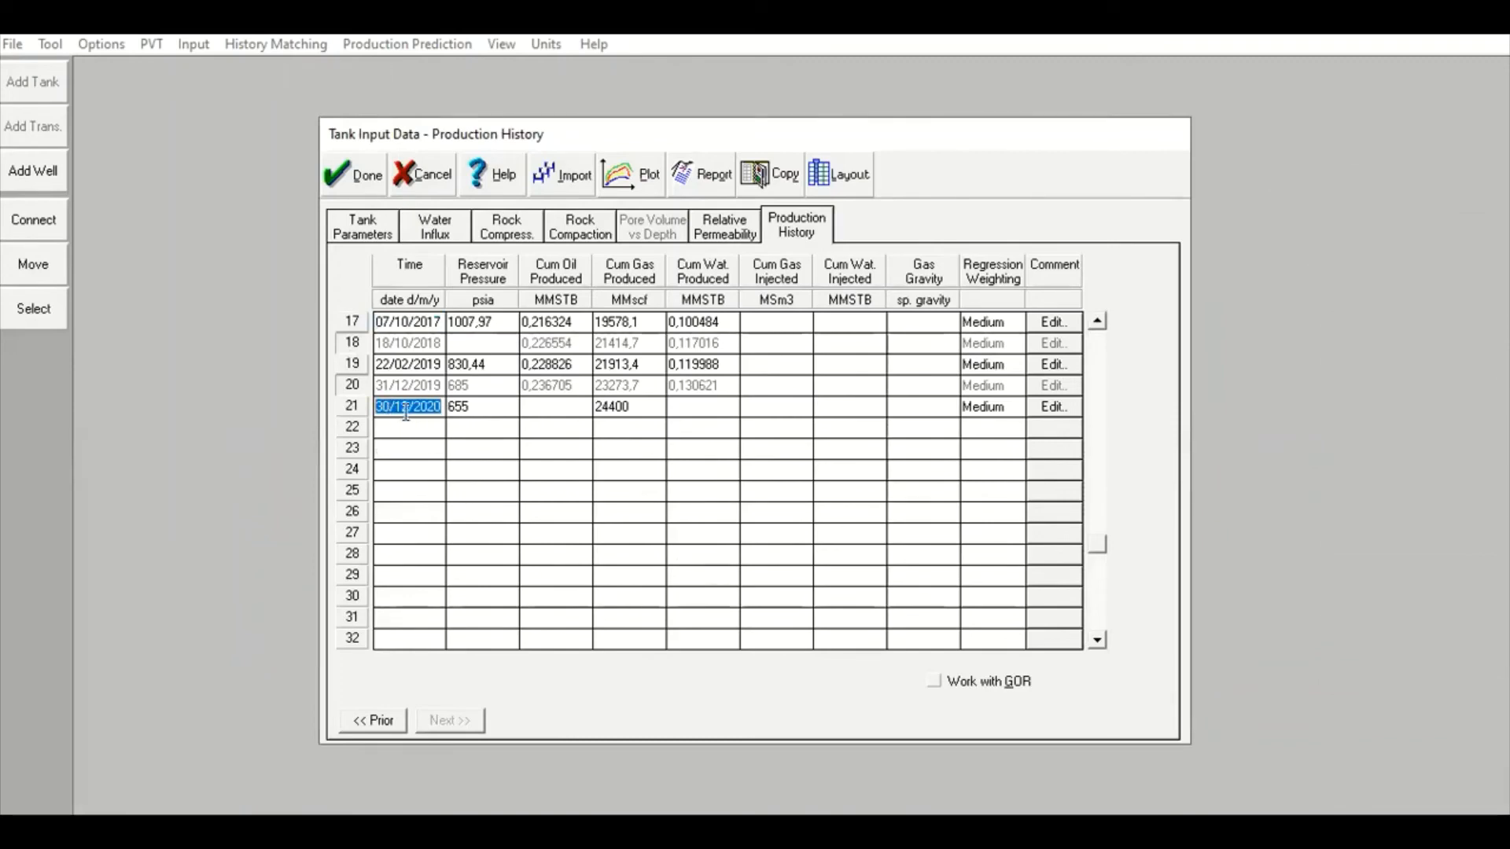
pyautogui.click(344, 175)
# - Compare the prediction start date in the setup with the last production history date of the Engman tank
pyautogui.click(406, 46)
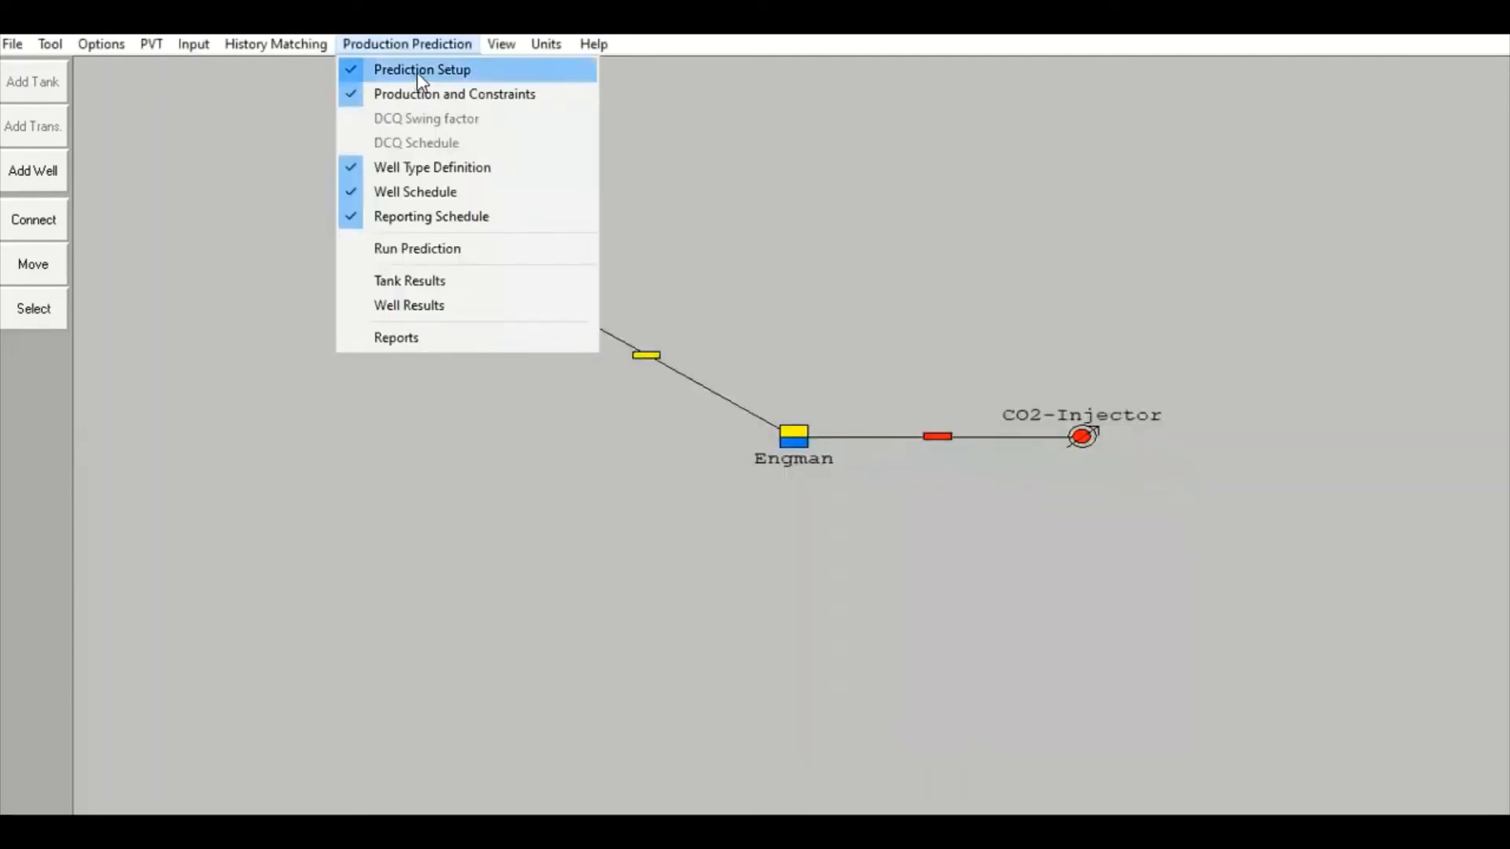
pyautogui.click(420, 72)
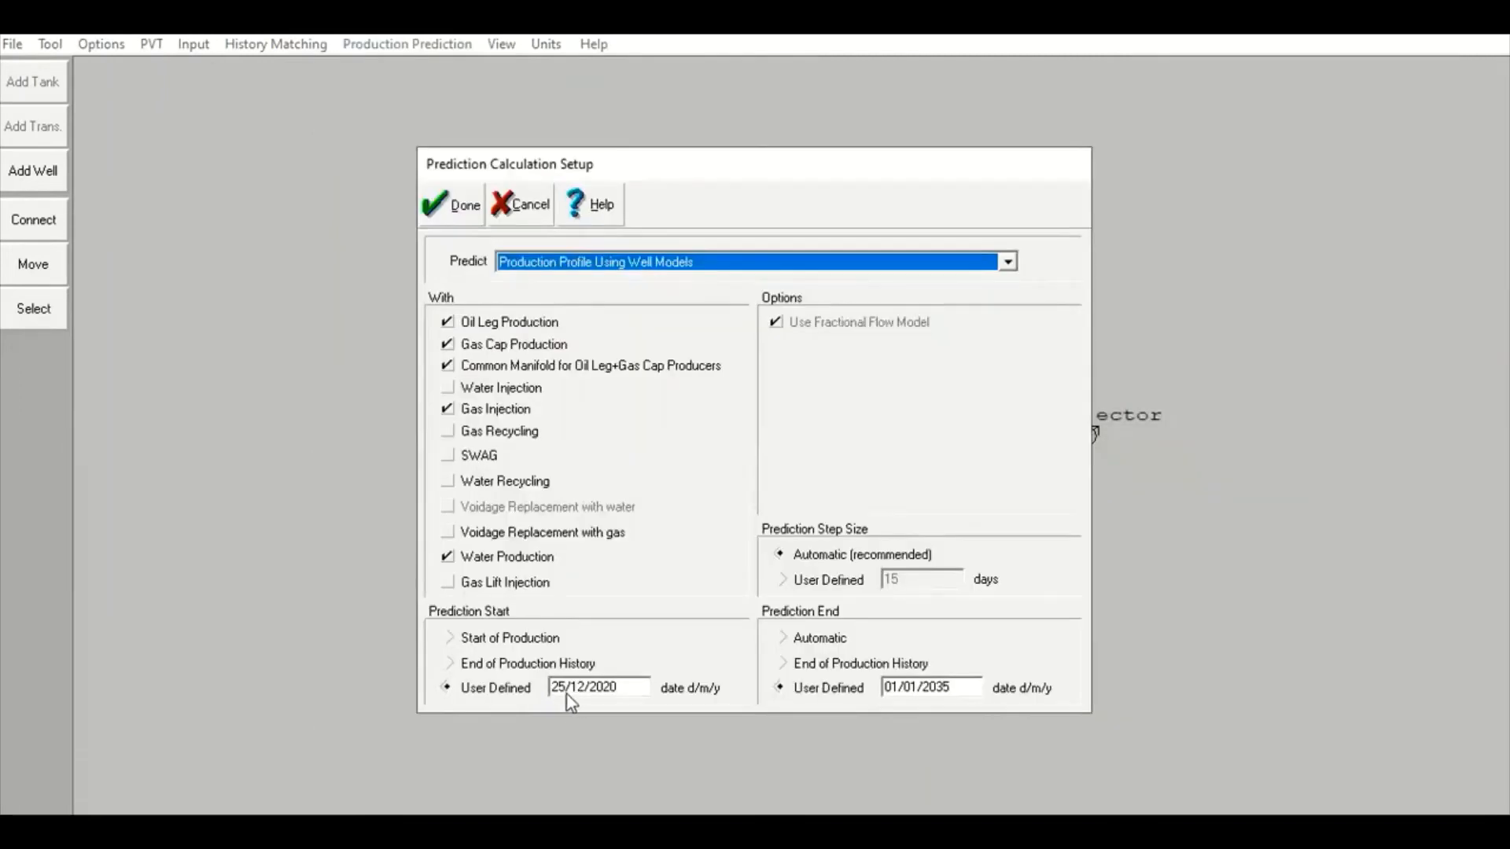
pyautogui.click(444, 206)
pyautogui.doubleClick(793, 440)
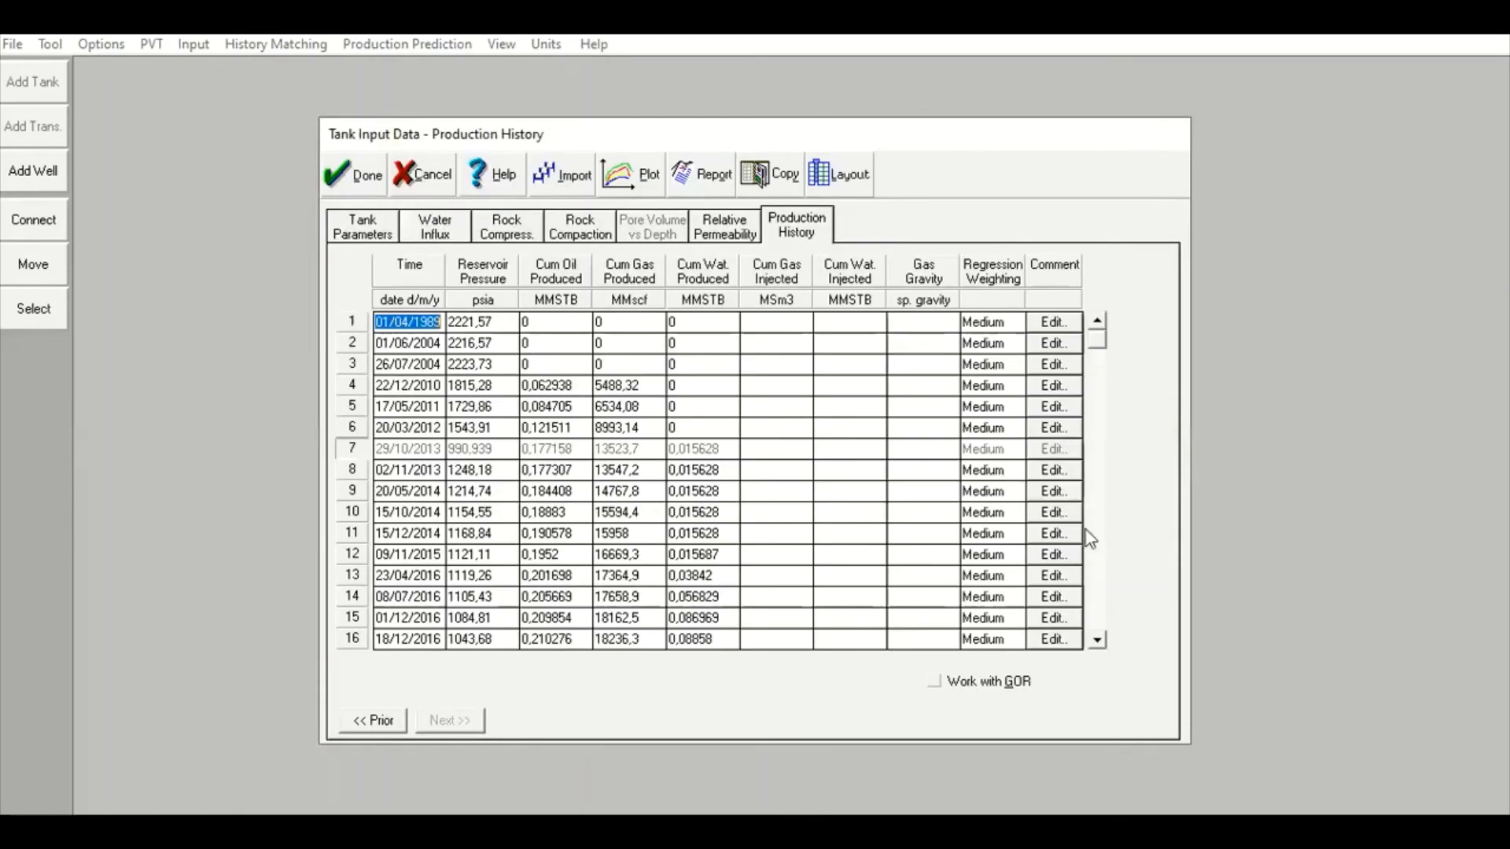
pyautogui.click(1097, 551)
pyautogui.click(401, 406)
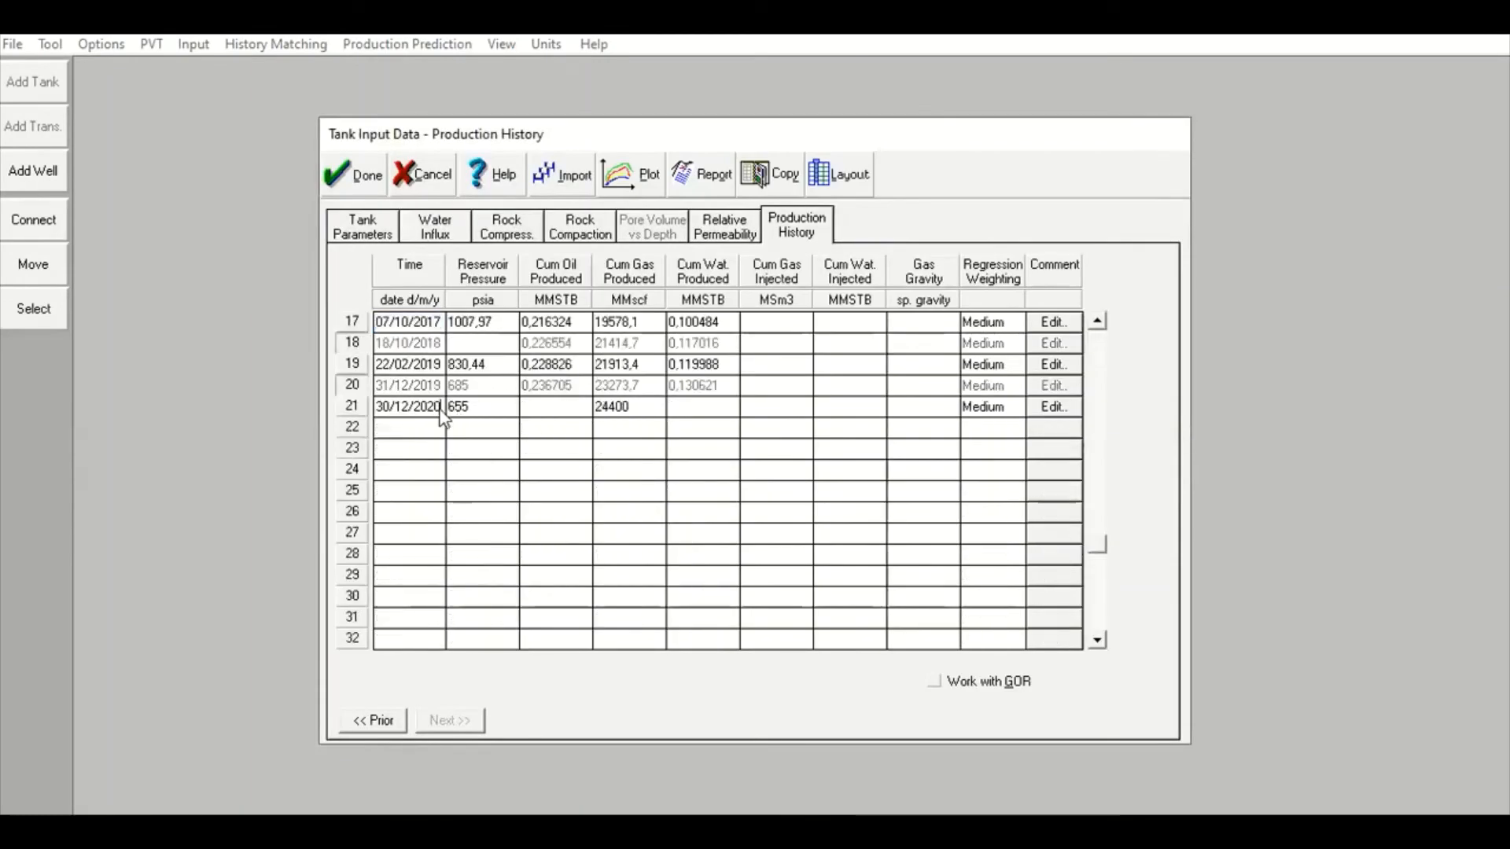
pyautogui.click(358, 175)
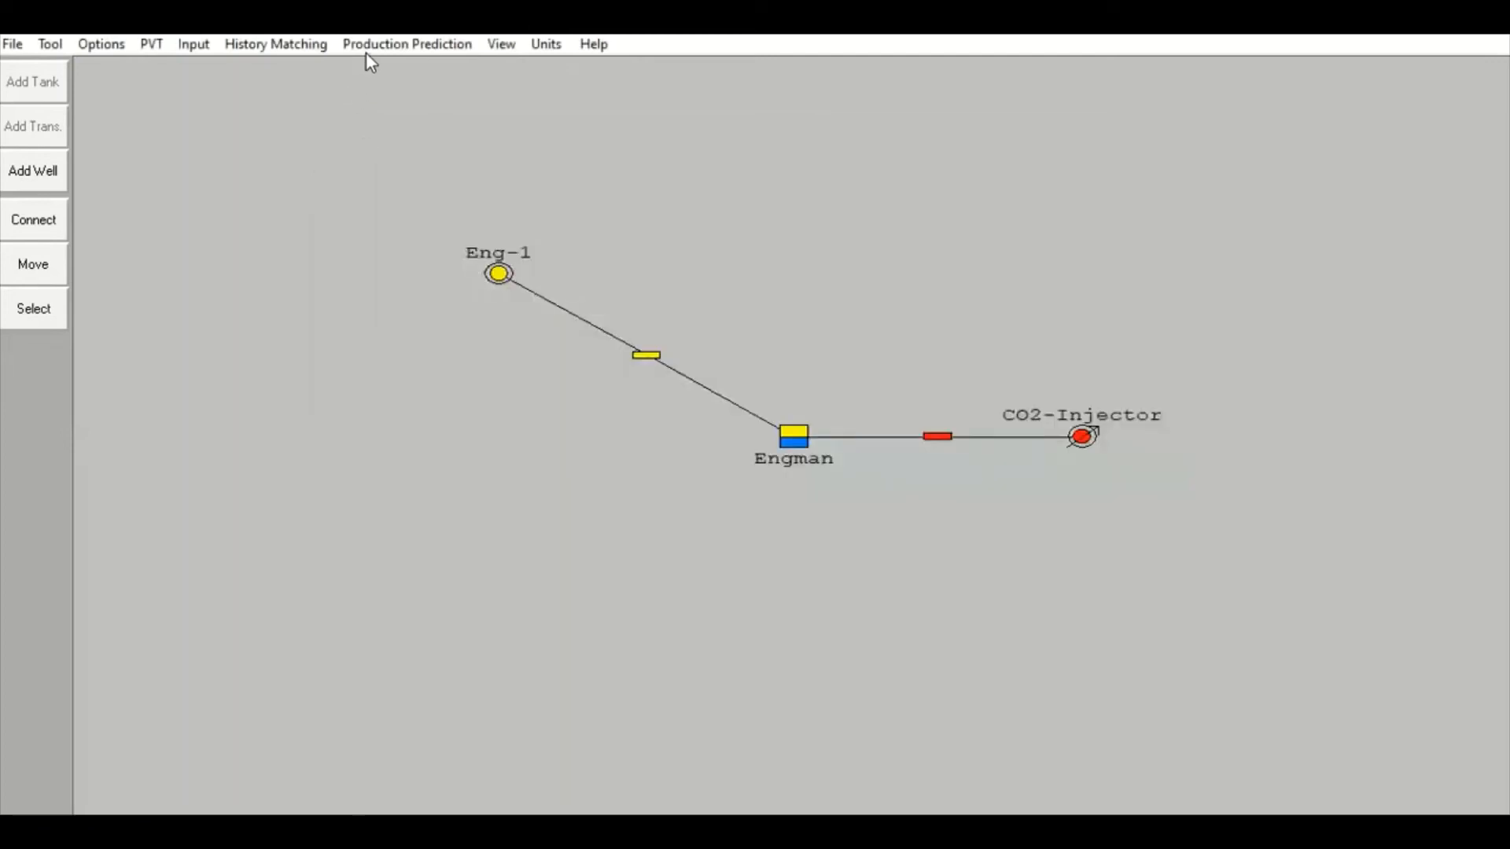
# - Set the user-defined prediction start date to 01/12/2020 in the prediction setup and accept it
pyautogui.click(366, 45)
pyautogui.click(418, 68)
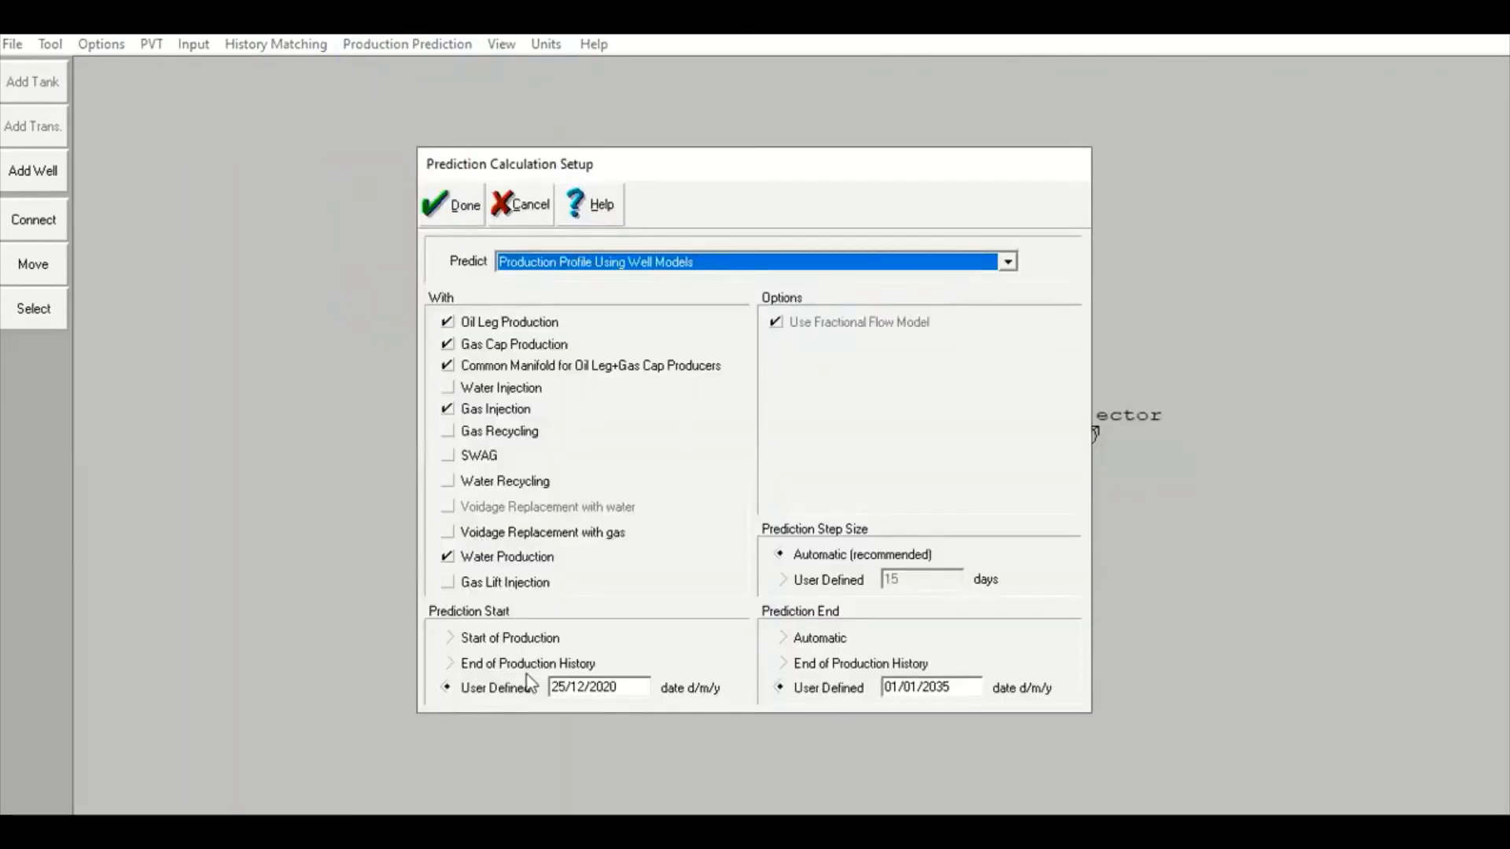
pyautogui.click(560, 689)
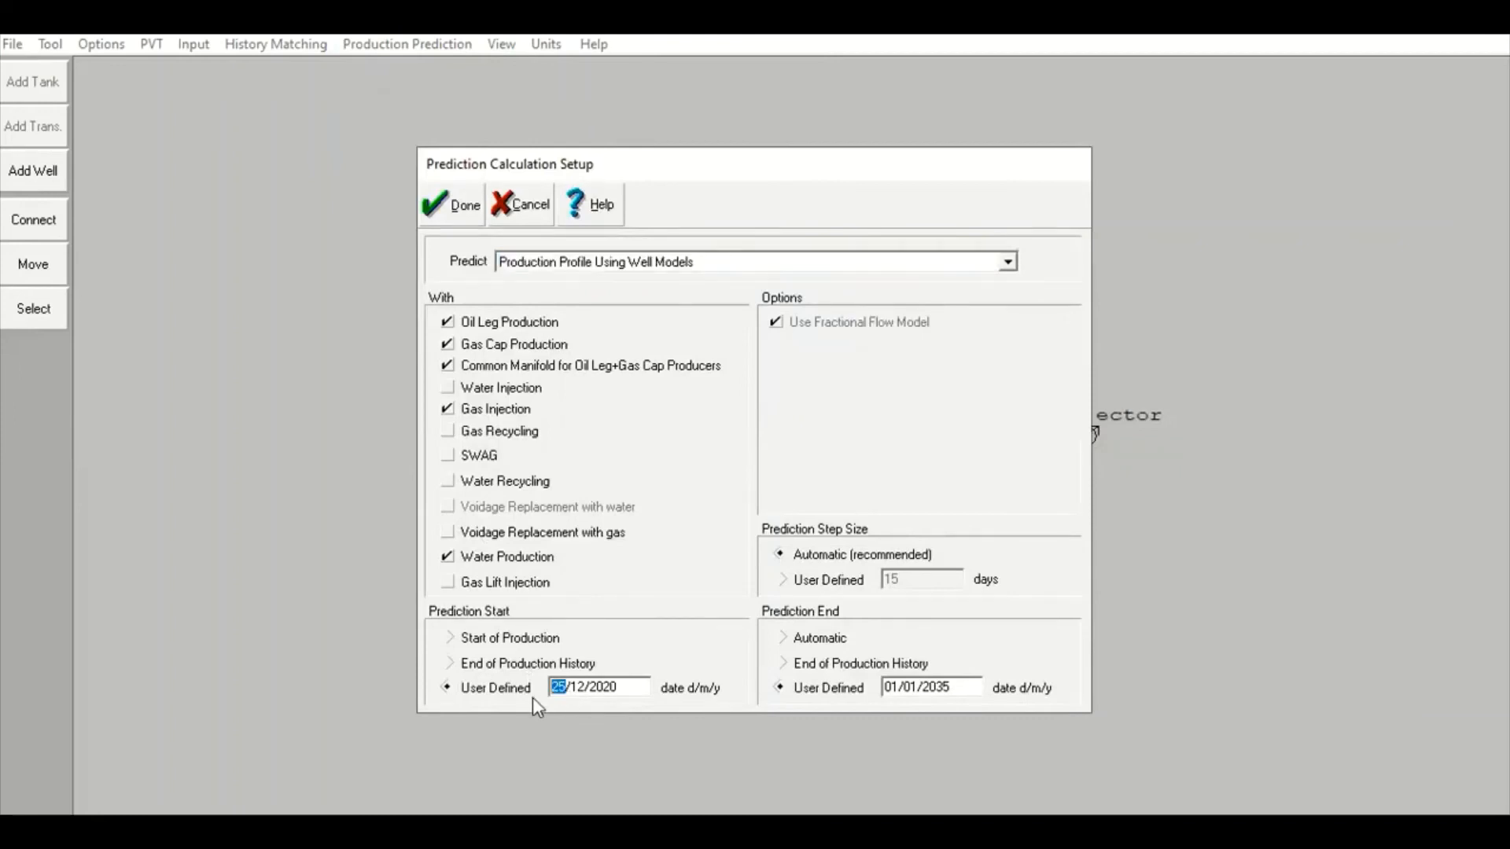
pyautogui.write('1')
pyautogui.click(447, 207)
# - Rerun the production prediction calculation with the revised start date
pyautogui.click(426, 47)
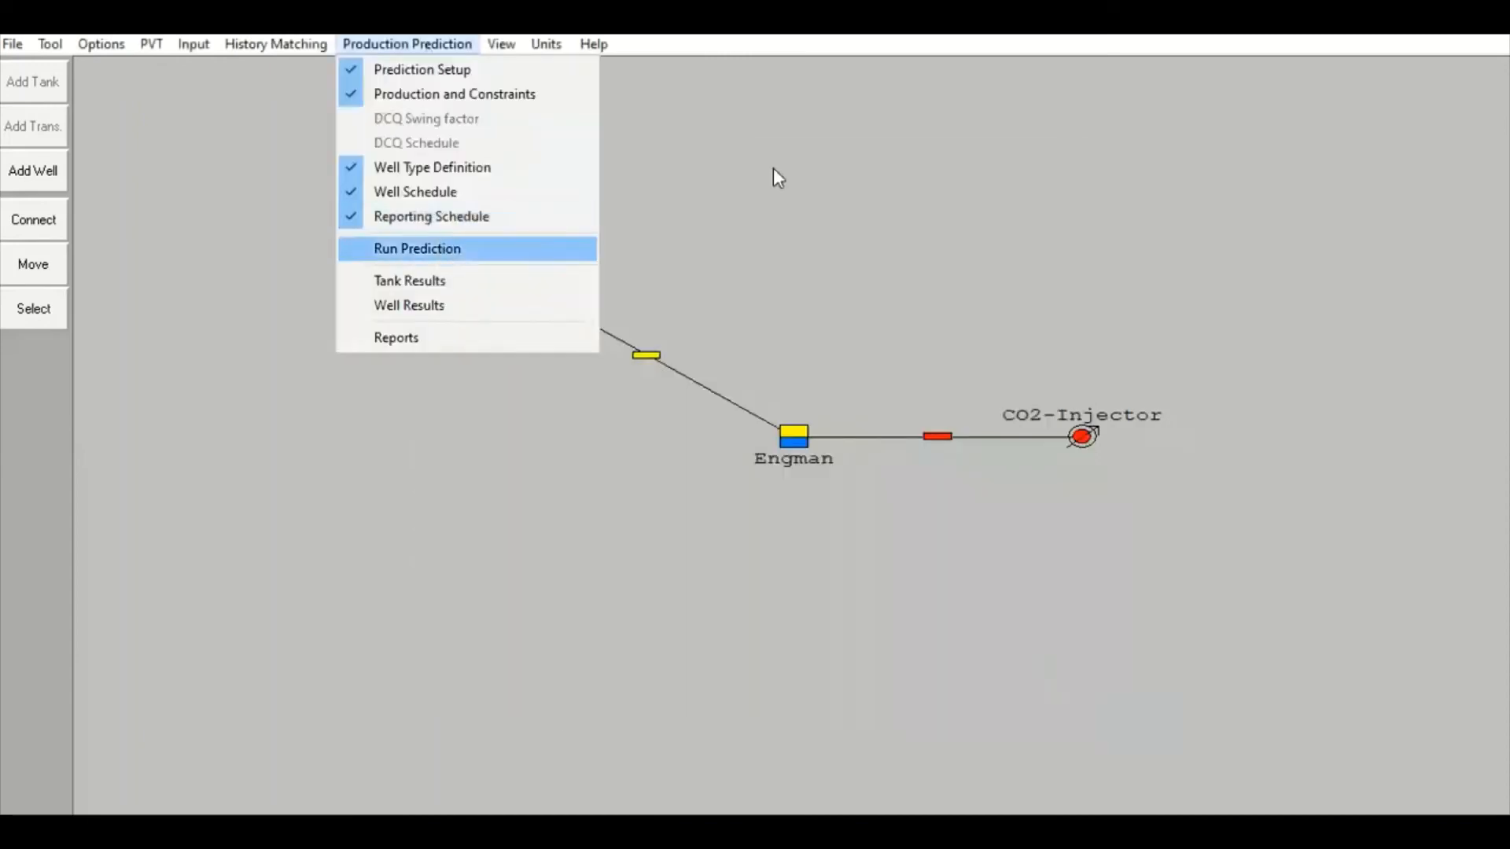
pyautogui.press('Return')
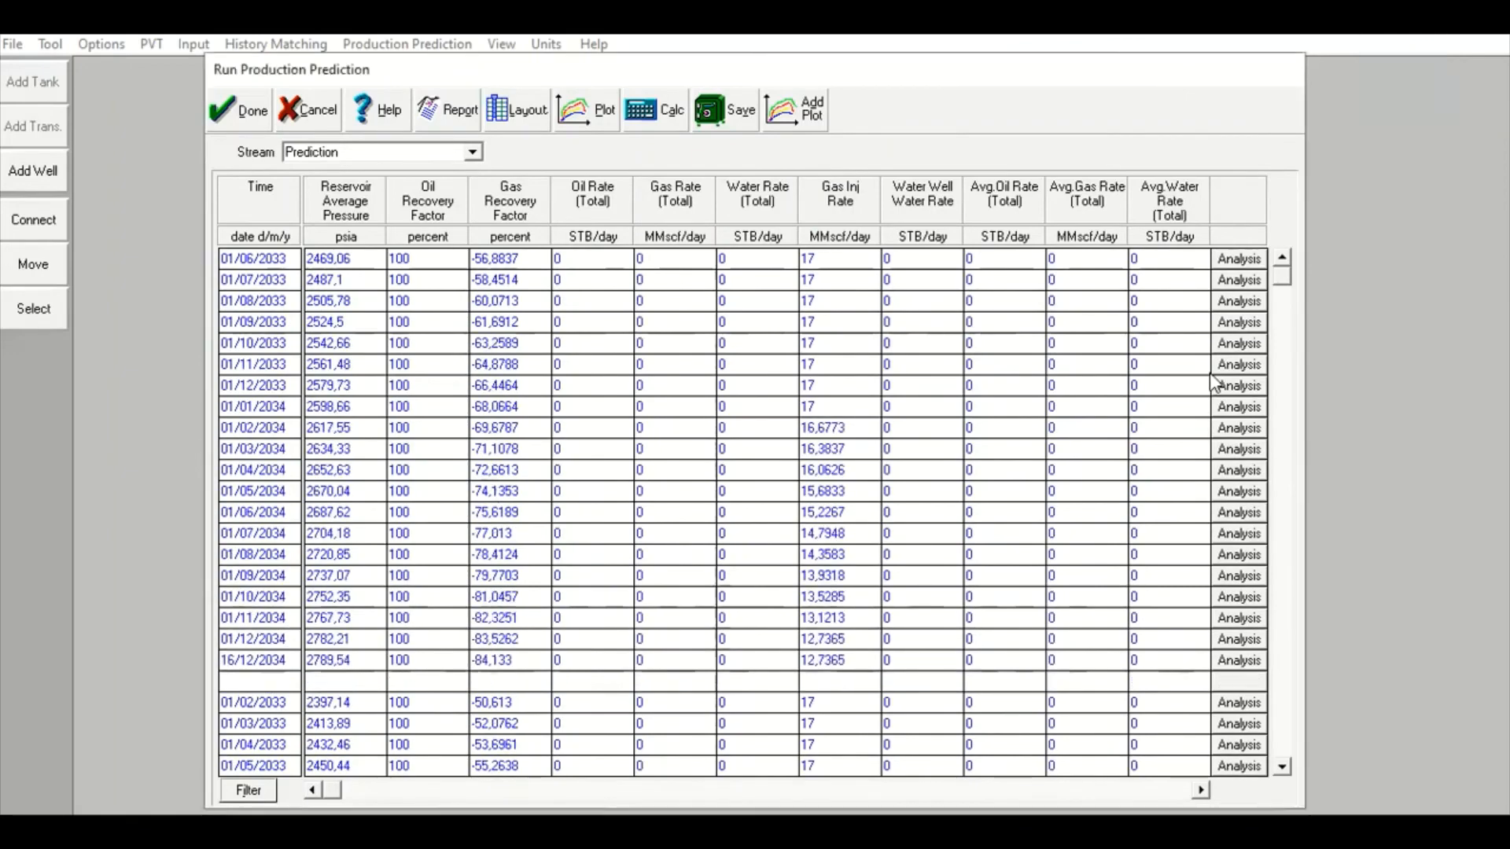
pyautogui.click(840, 505)
# - View the prediction plot, close it, and scan the monthly results in the prediction table
pyautogui.click(583, 112)
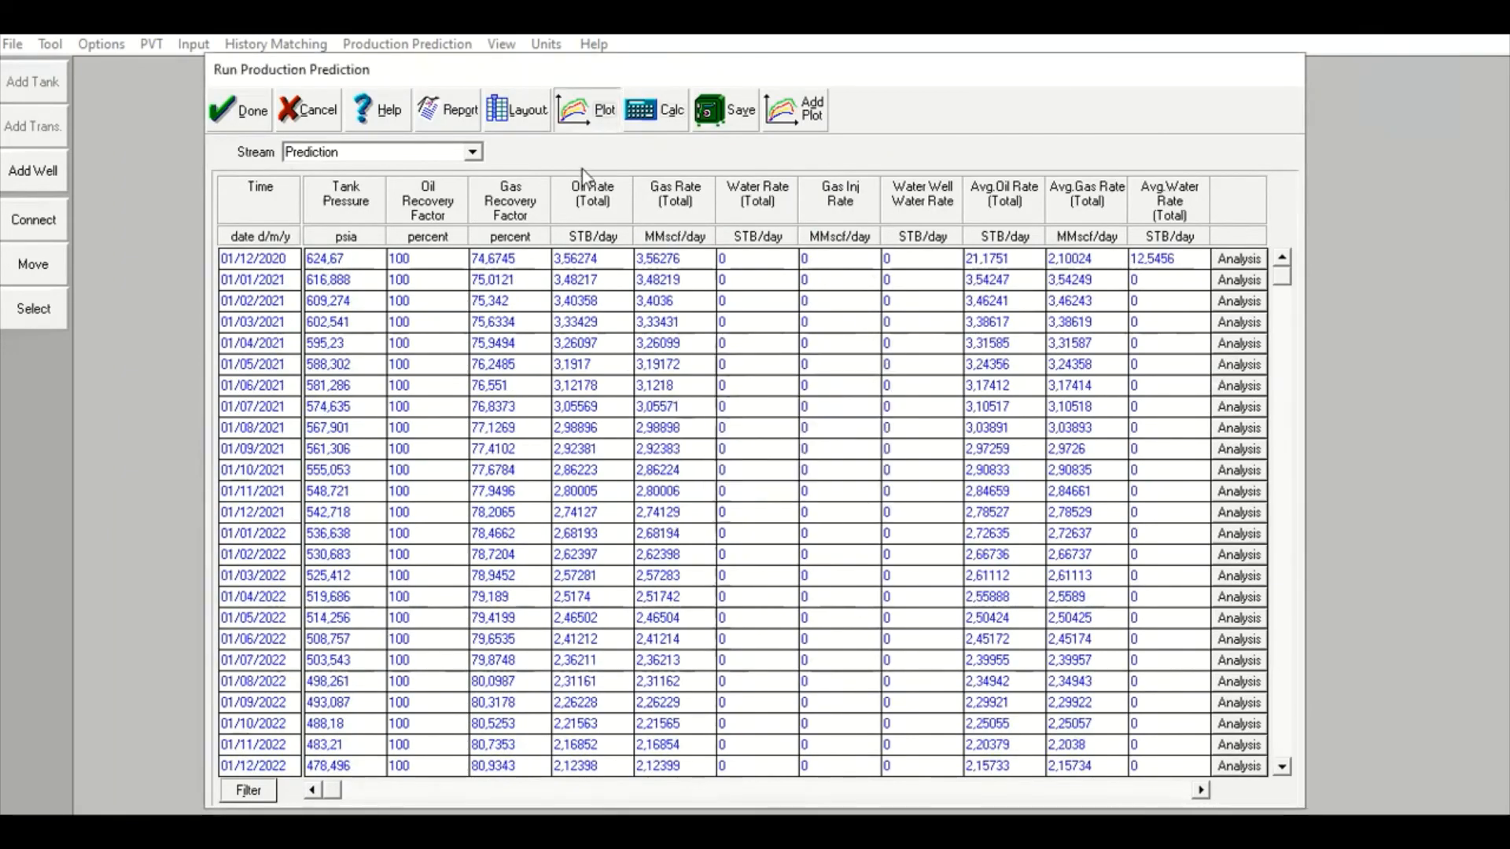
pyautogui.click(1456, 75)
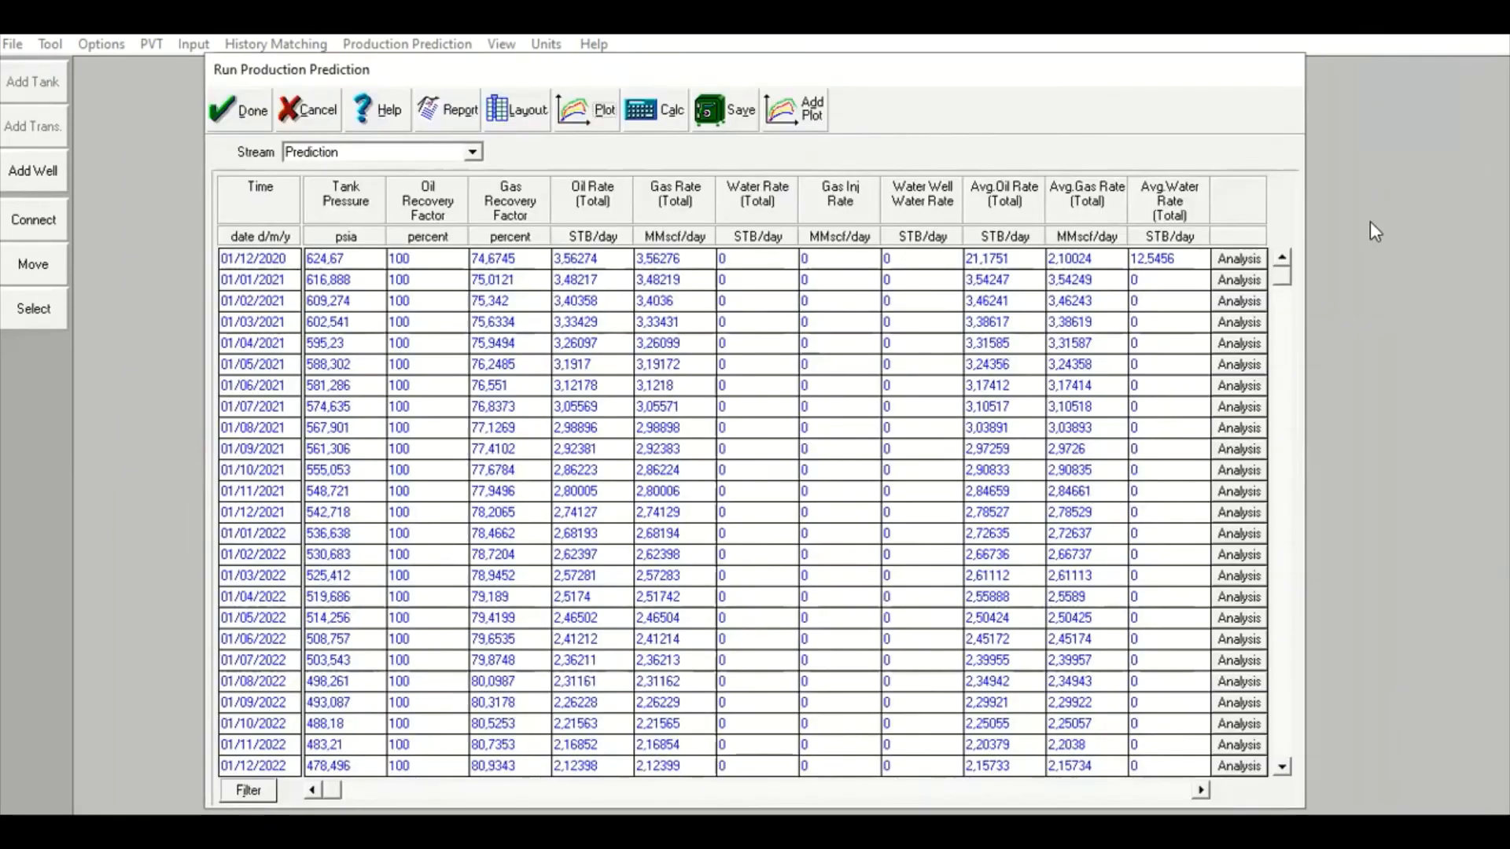
pyautogui.scroll(-10, 1285, 346)
pyautogui.scroll(10, 1290, 330)
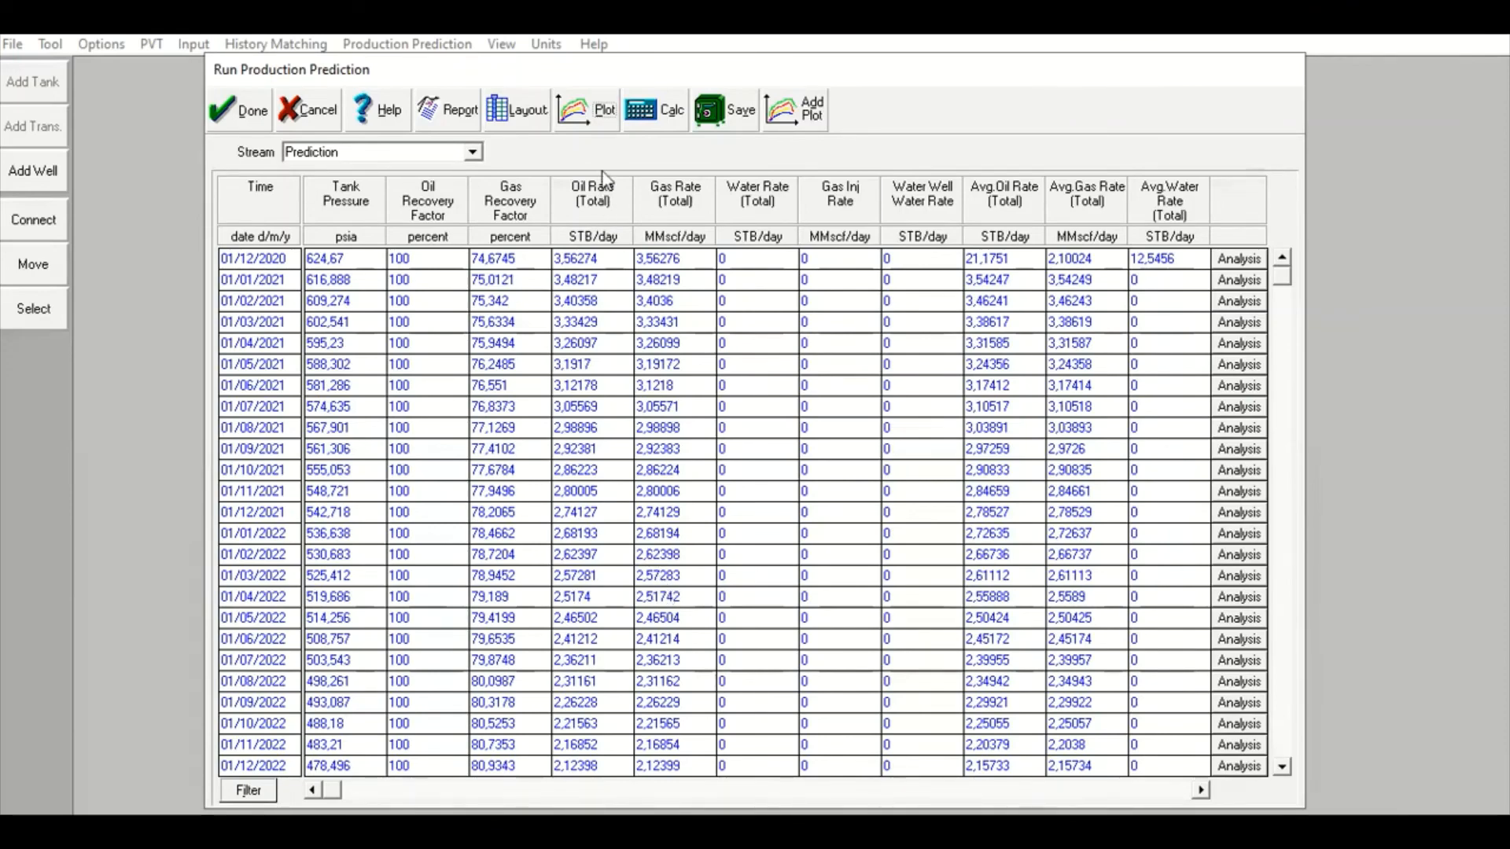
# - Reopen the prediction plot, add the Simulation stream's Average Gas Injection Rate, and clear all plotted curves
pyautogui.click(592, 111)
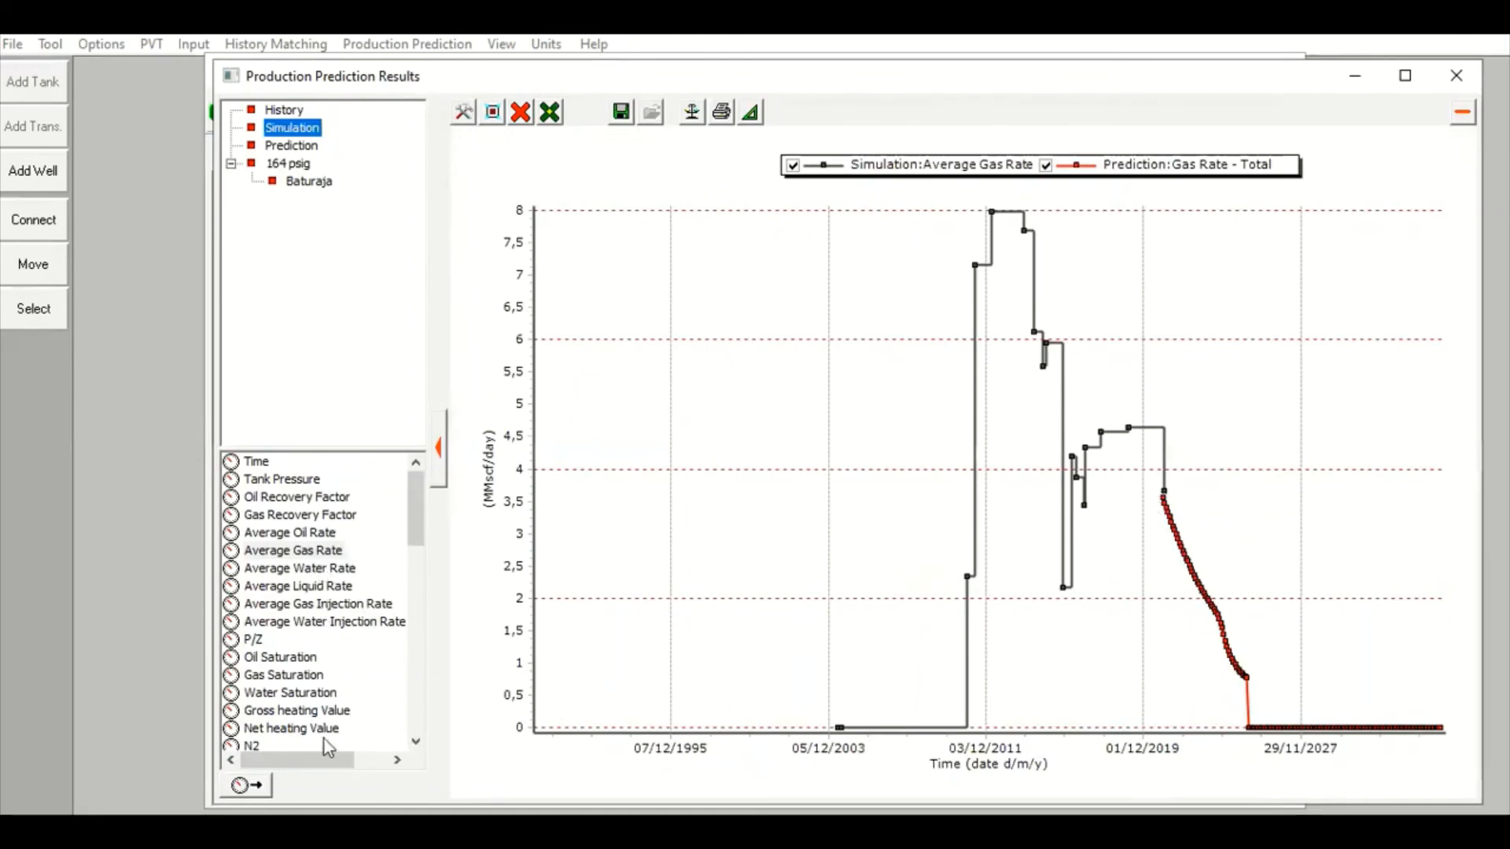
pyautogui.click(315, 604)
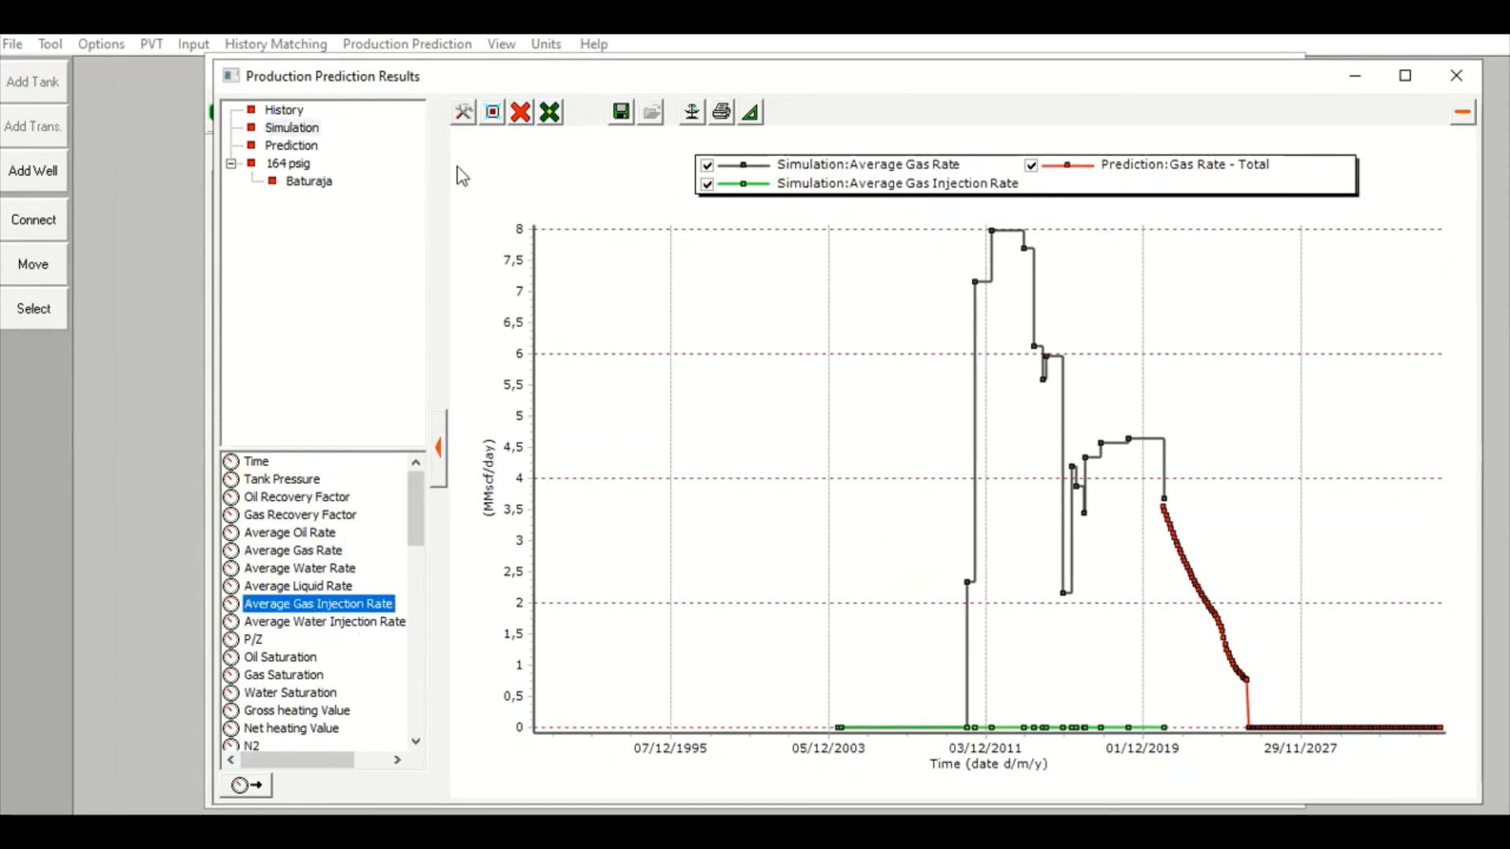
pyautogui.click(521, 111)
pyautogui.click(566, 205)
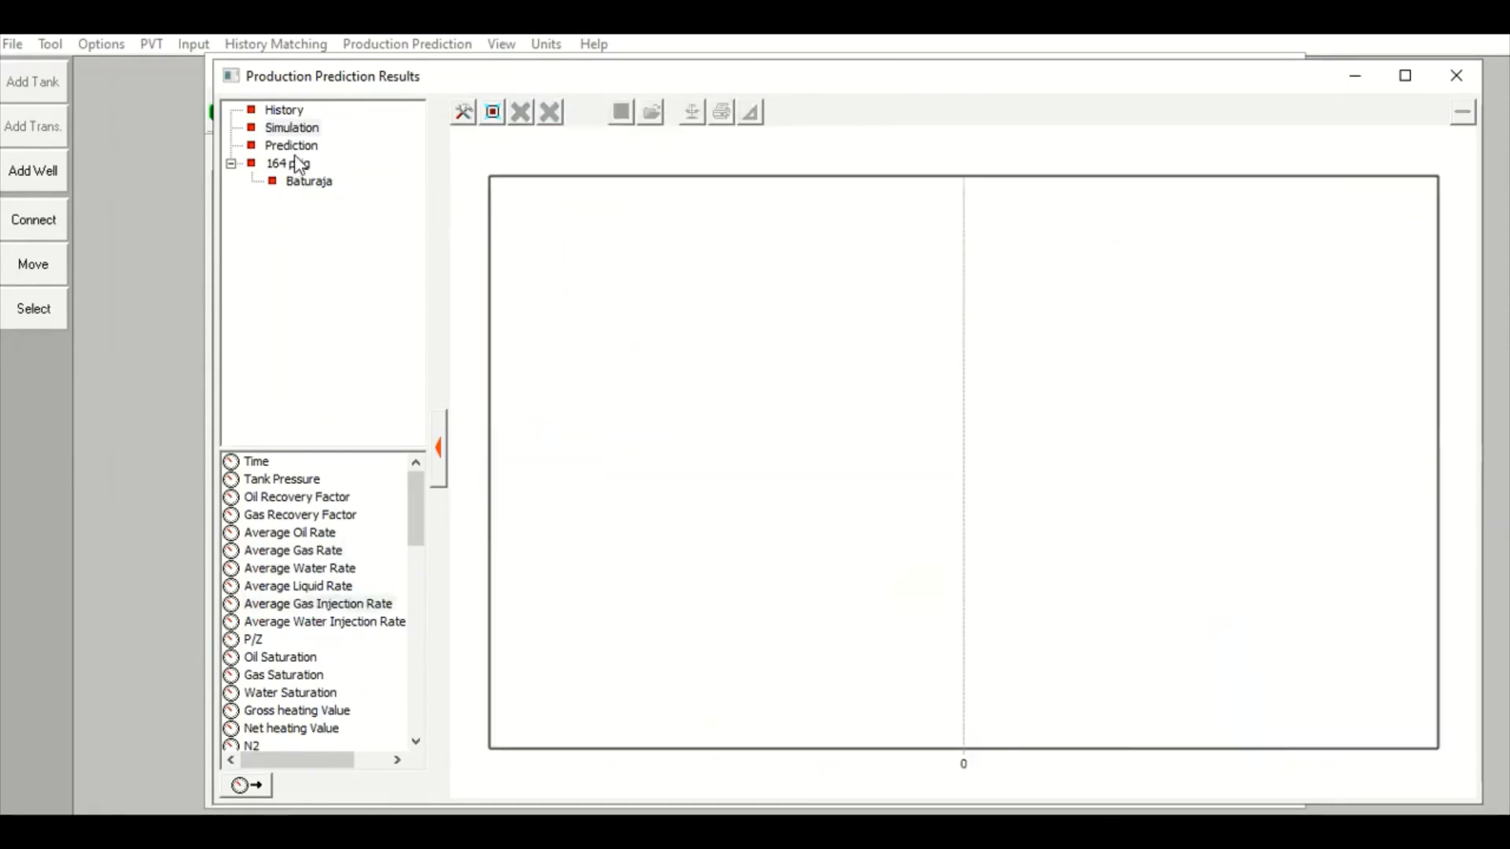
# - Plot the Simulation stream's Average Gas Rate together with the Prediction stream's Gas Rate - Total
pyautogui.click(301, 130)
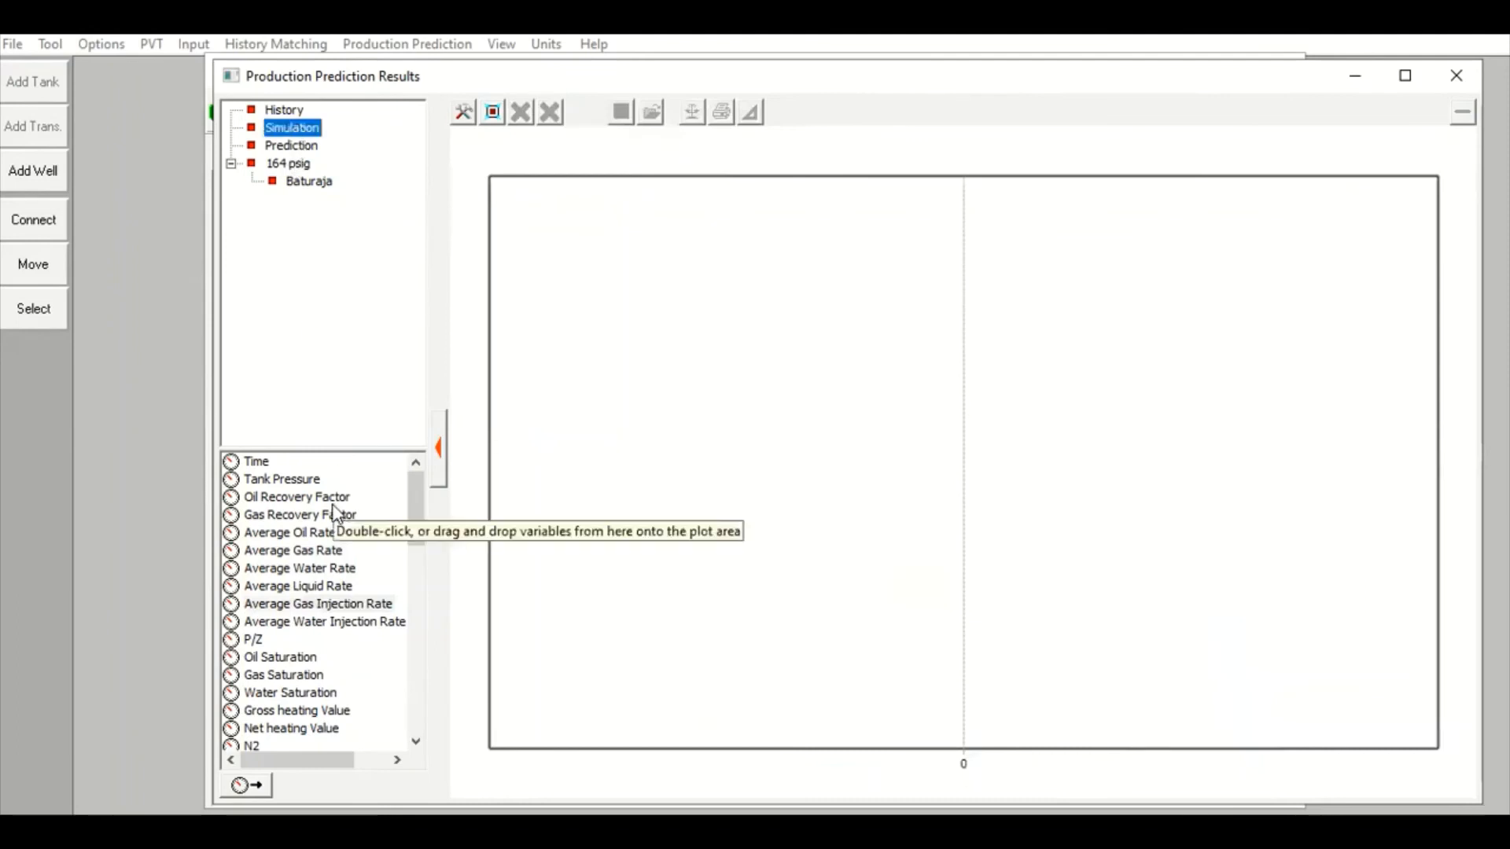
pyautogui.click(319, 552)
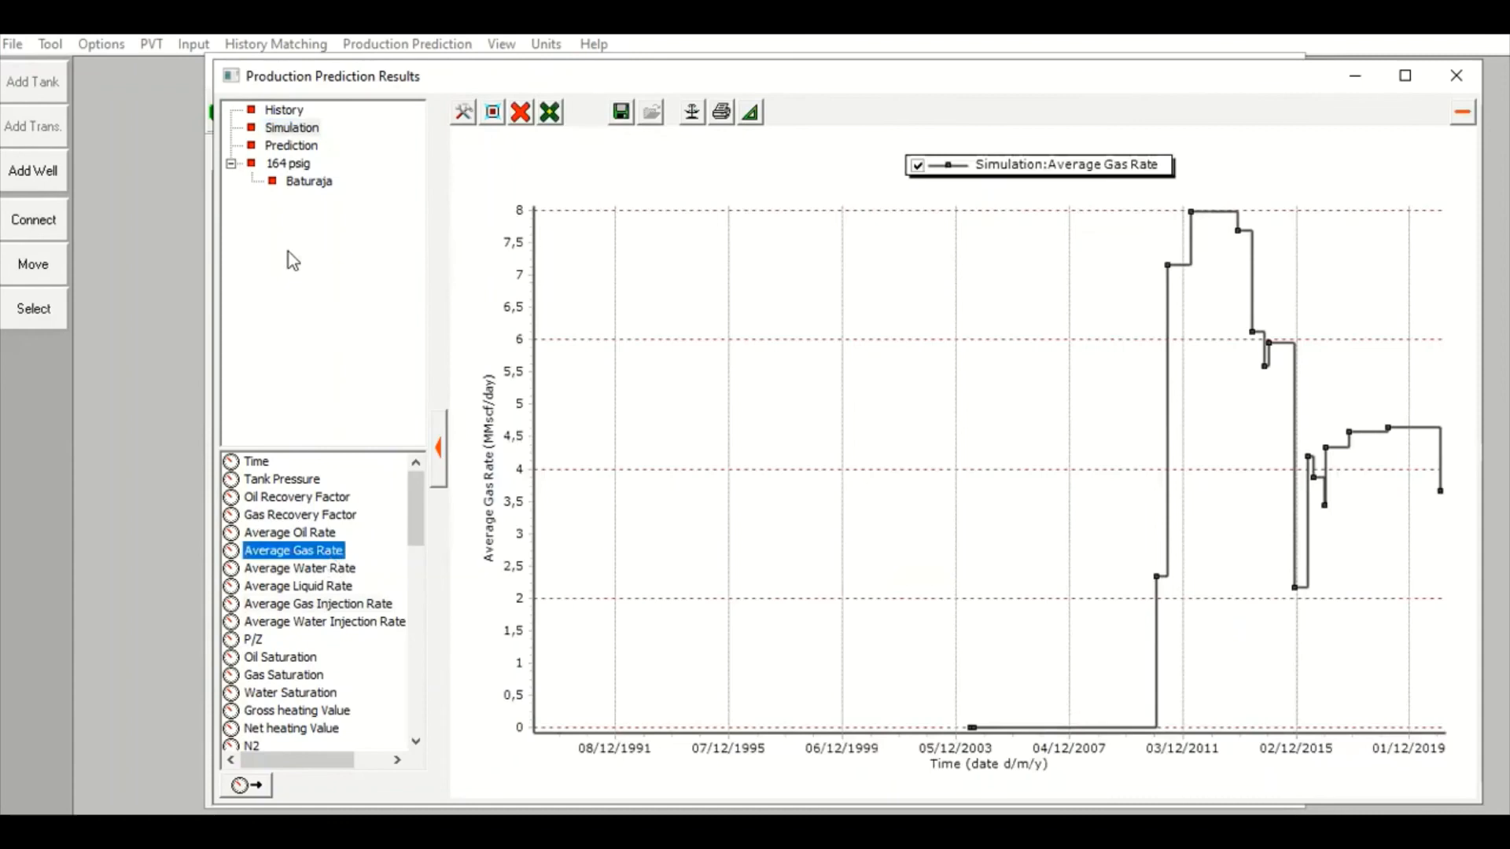
pyautogui.click(293, 145)
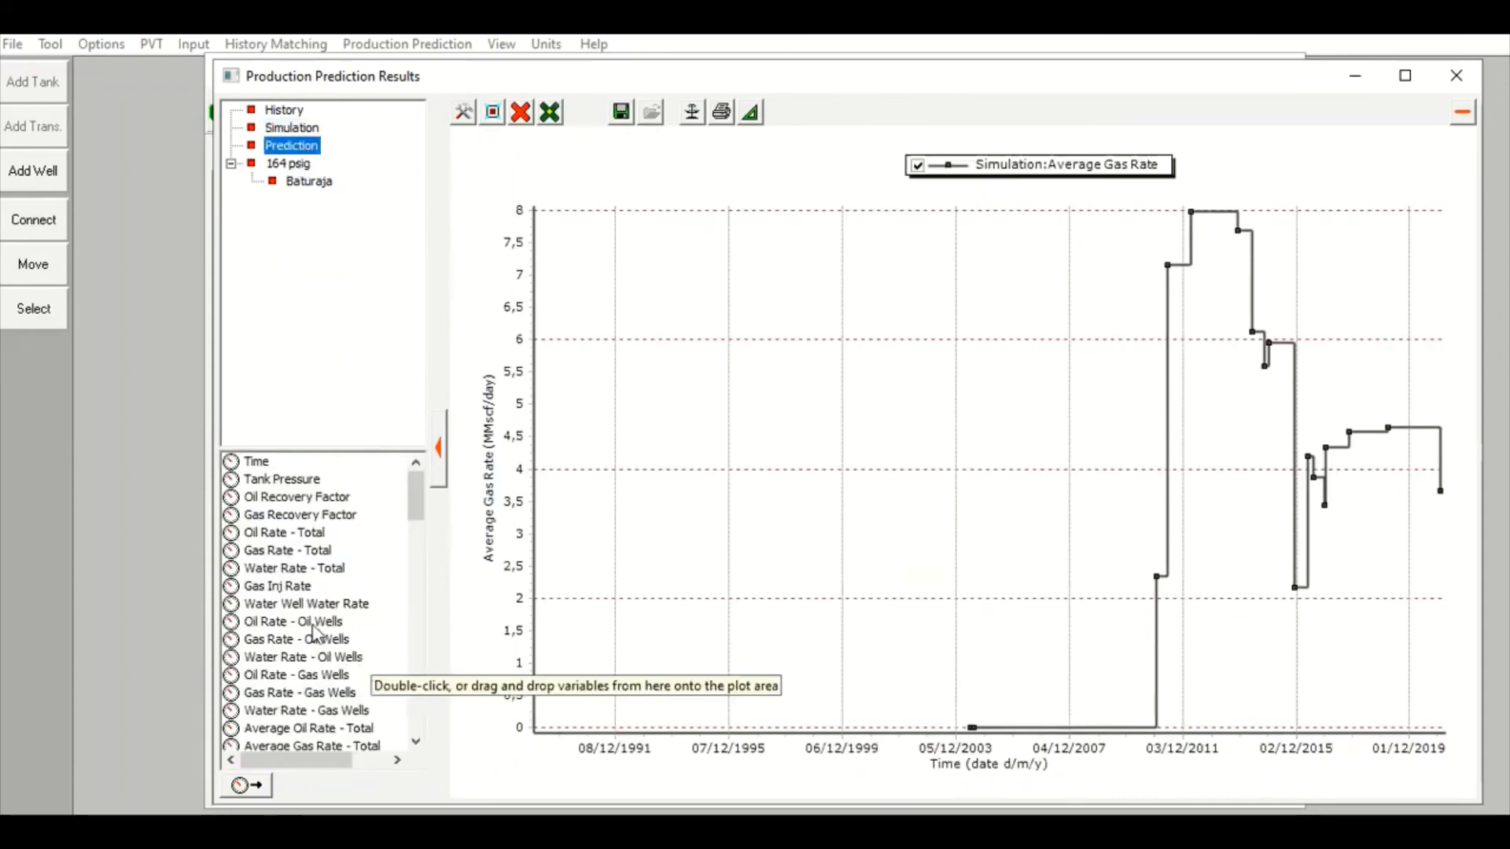
pyautogui.doubleClick(309, 551)
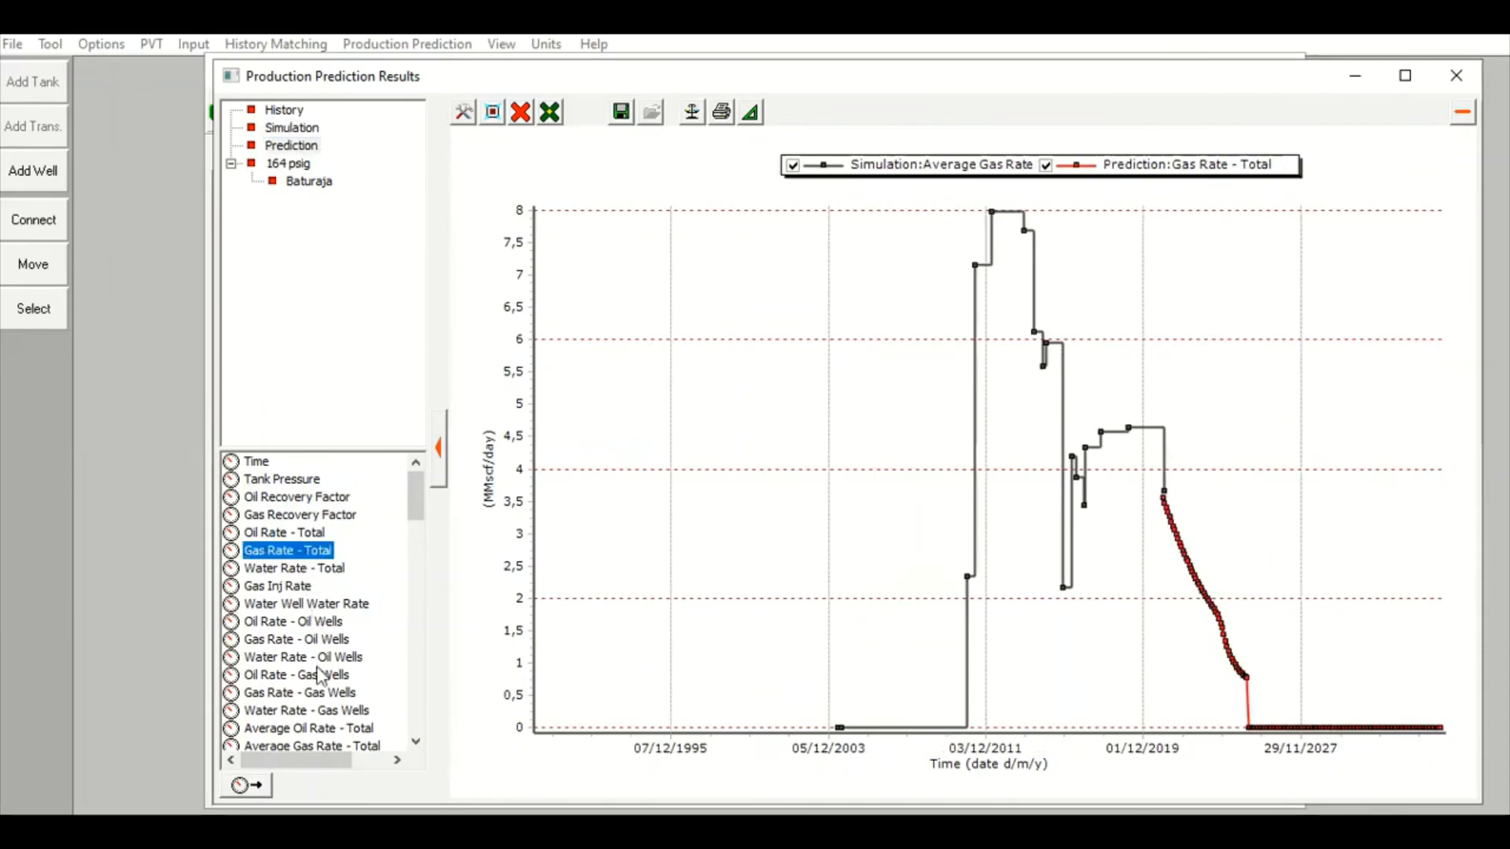
# - Add the Prediction stream's Gas Inj Rate to the plot, examine the curves, and close the plot and results table
pyautogui.scroll(-2, 320, 676)
pyautogui.scroll(-2, 318, 676)
pyautogui.scroll(4, 318, 676)
pyautogui.doubleClick(299, 588)
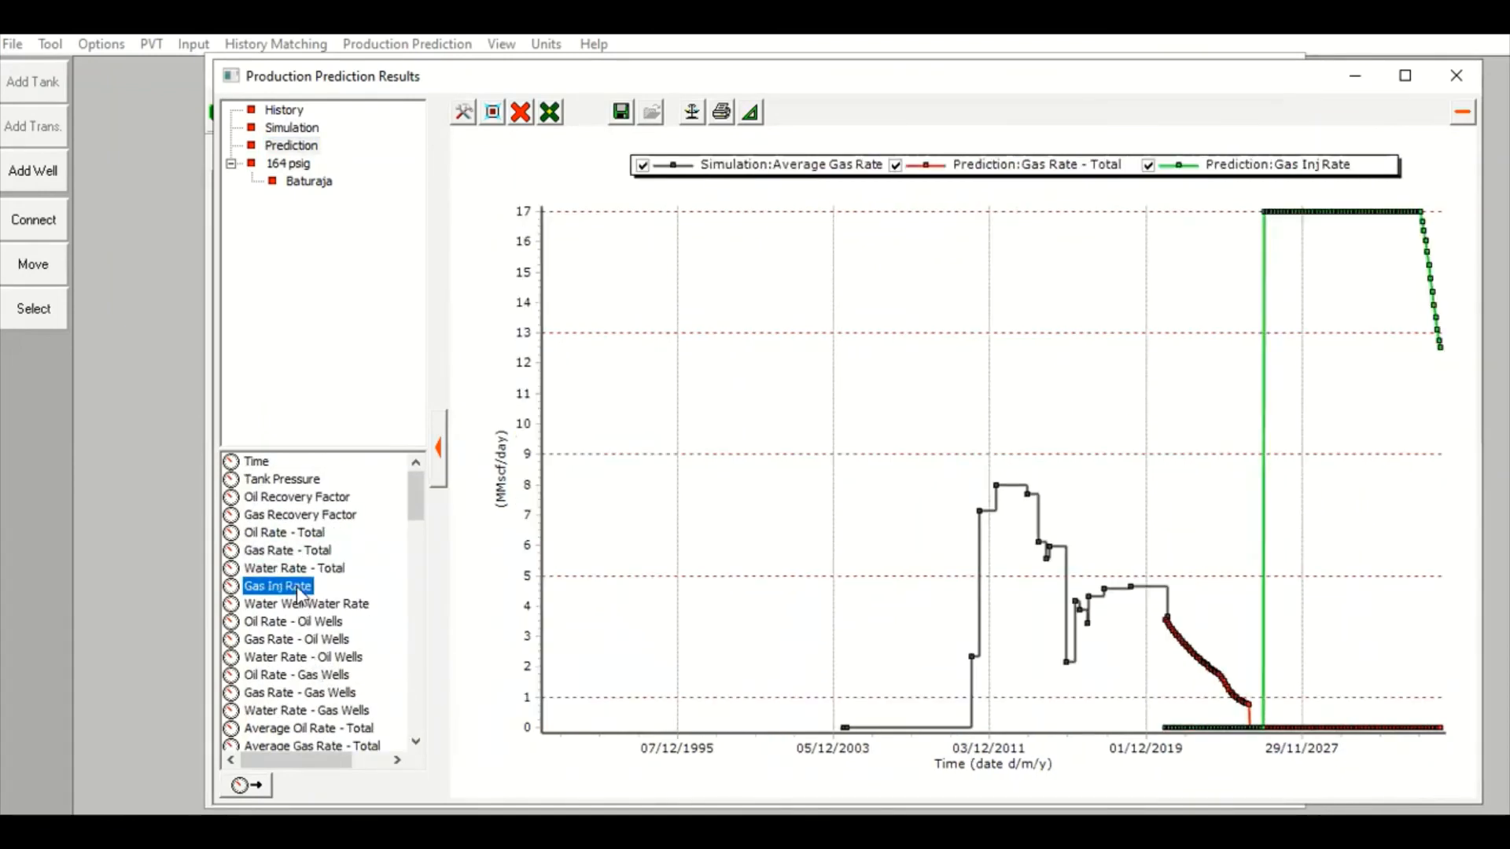
pyautogui.moveTo(1250, 727)
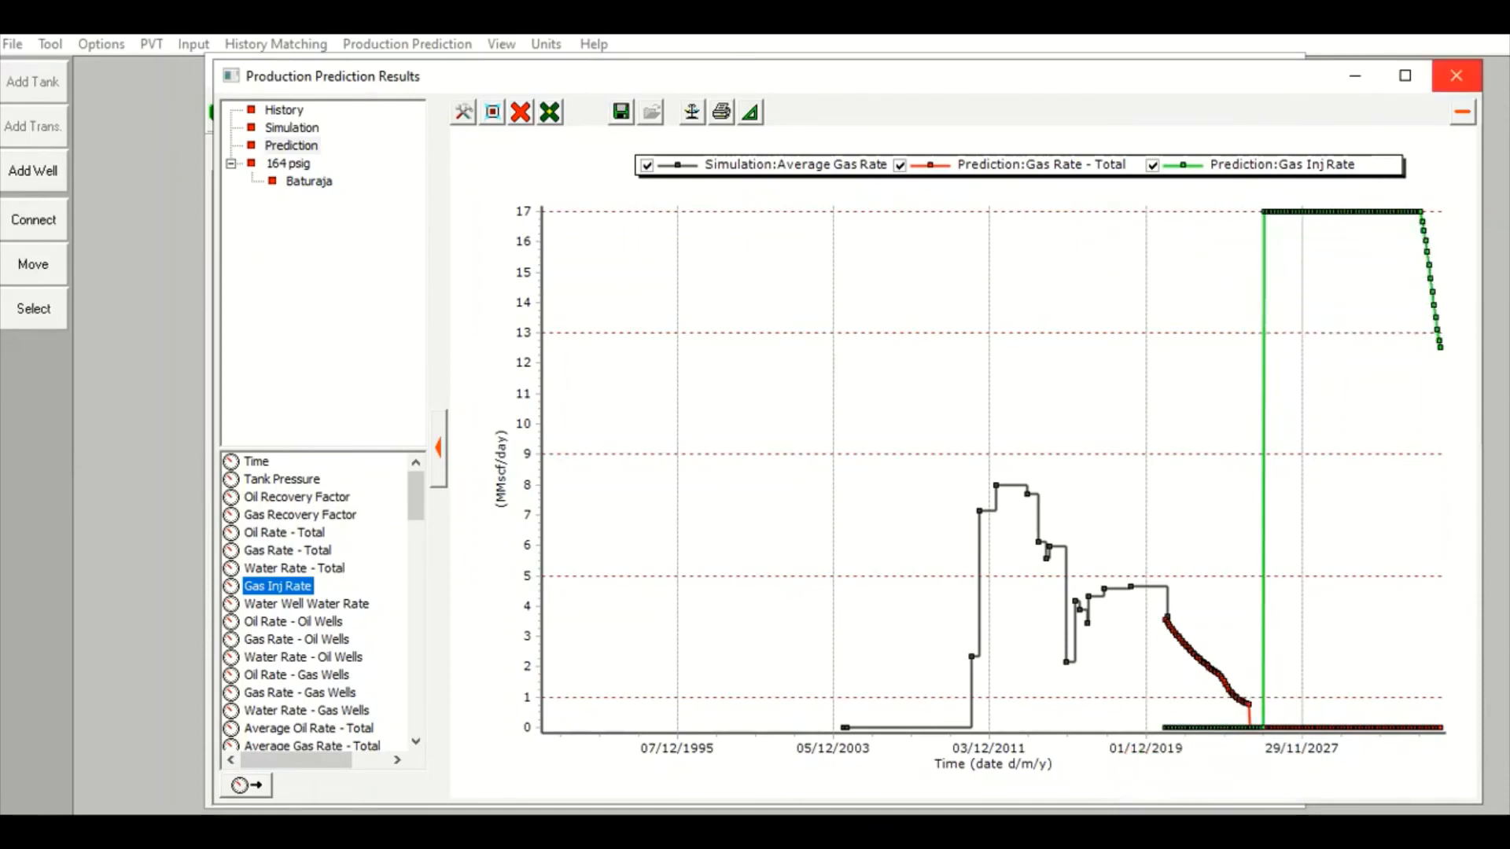
pyautogui.click(1456, 75)
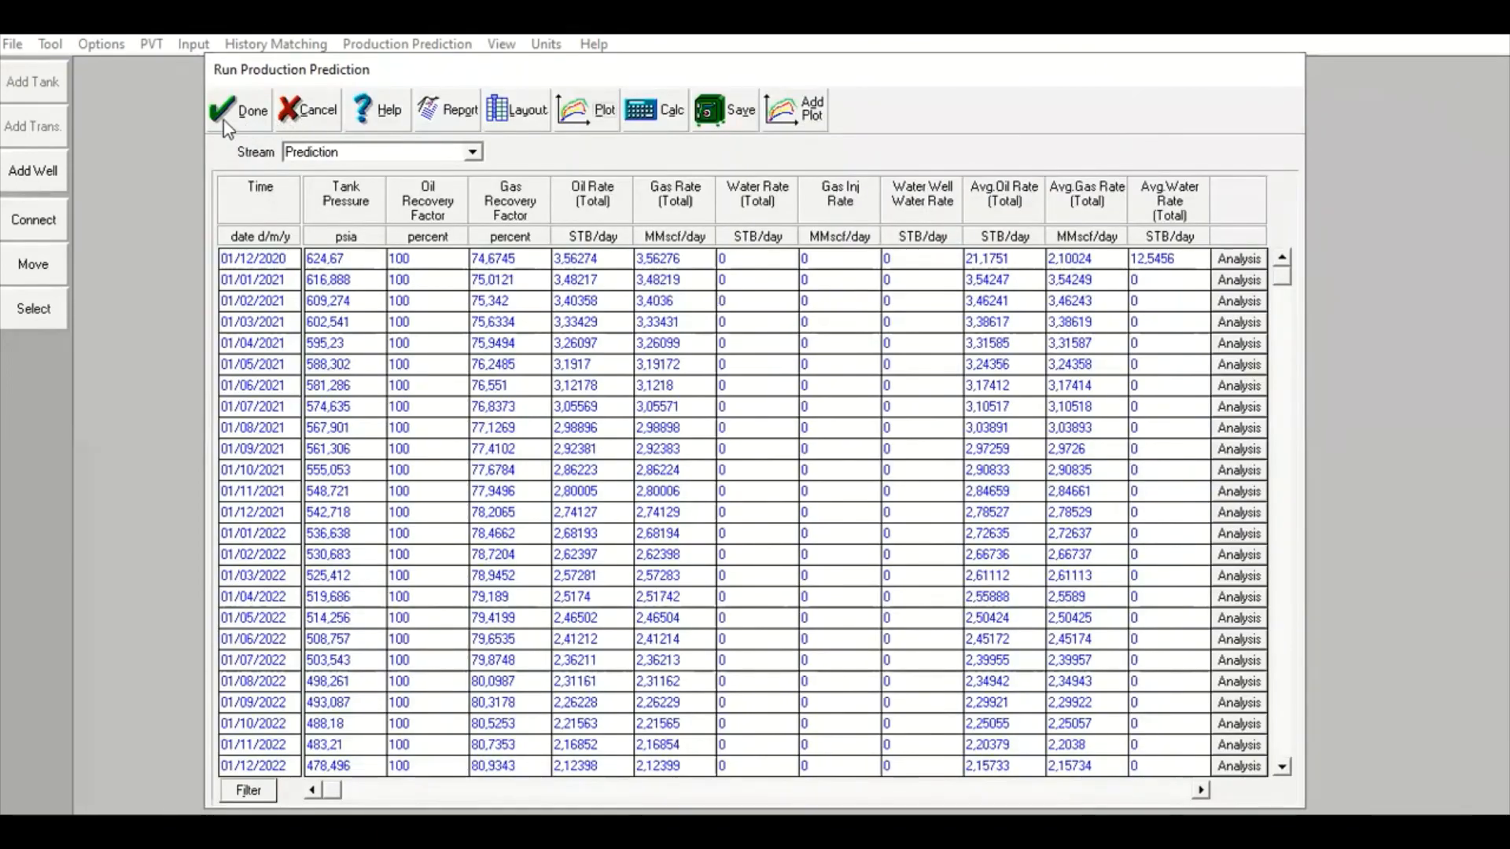
pyautogui.click(227, 115)
# - Open the well results for the 3-CO2-Injector stream and plot its Gas Inj Rate
pyautogui.click(376, 46)
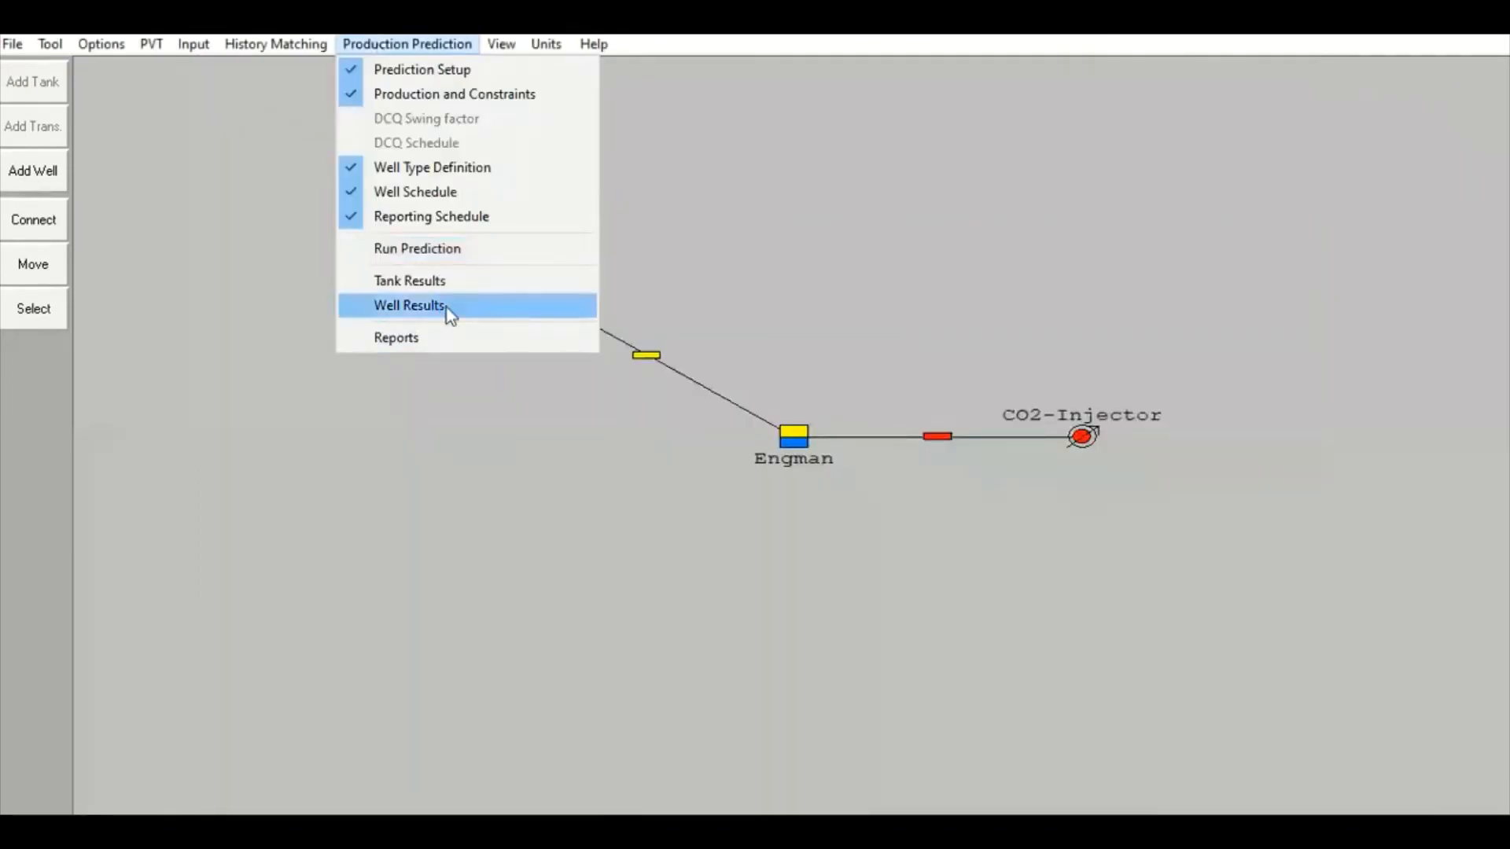
pyautogui.click(447, 305)
pyautogui.click(407, 153)
pyautogui.click(397, 198)
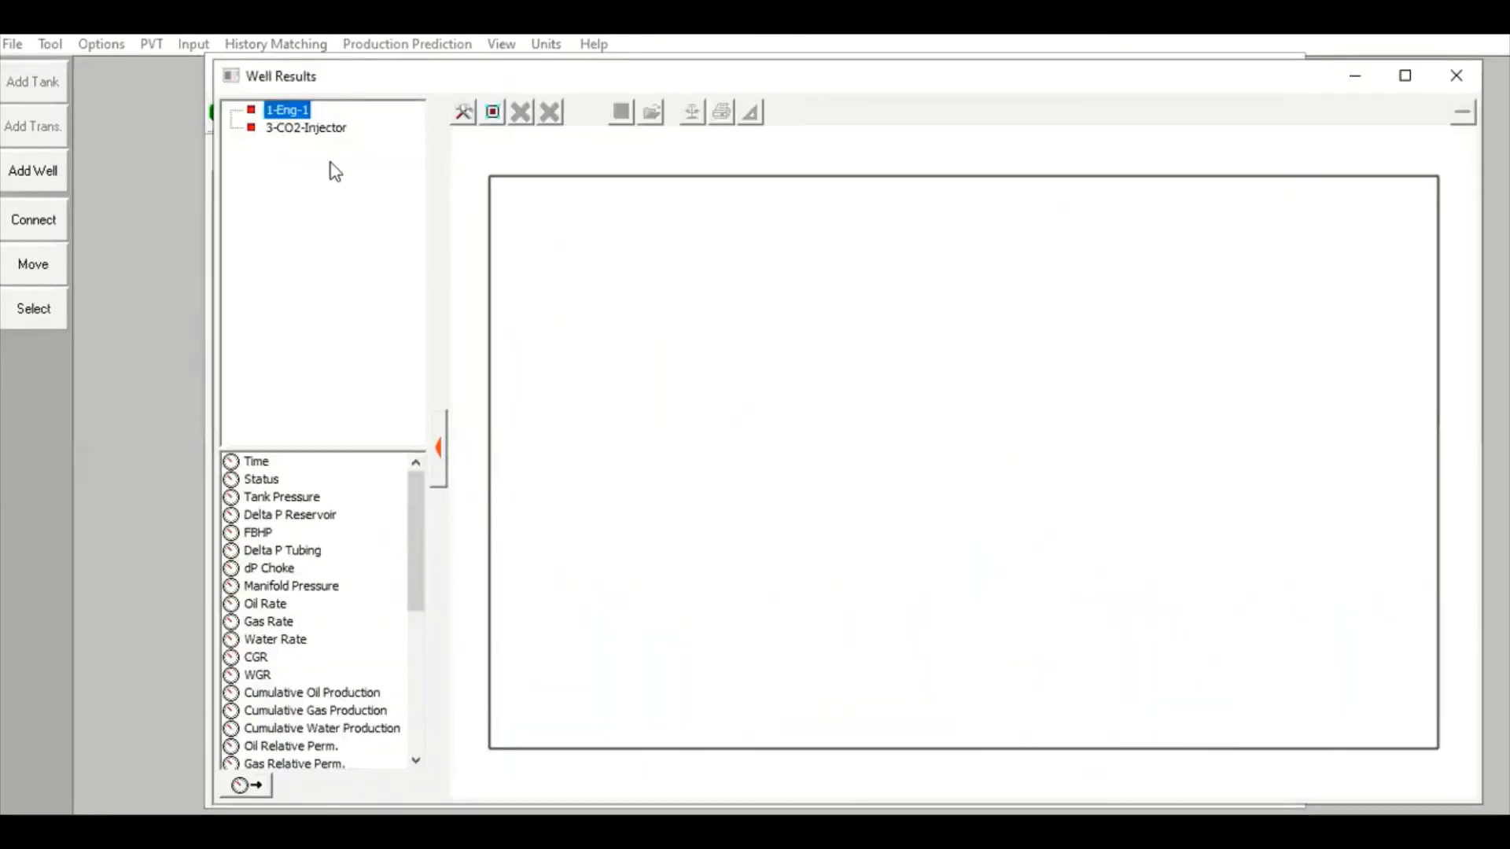
pyautogui.click(326, 127)
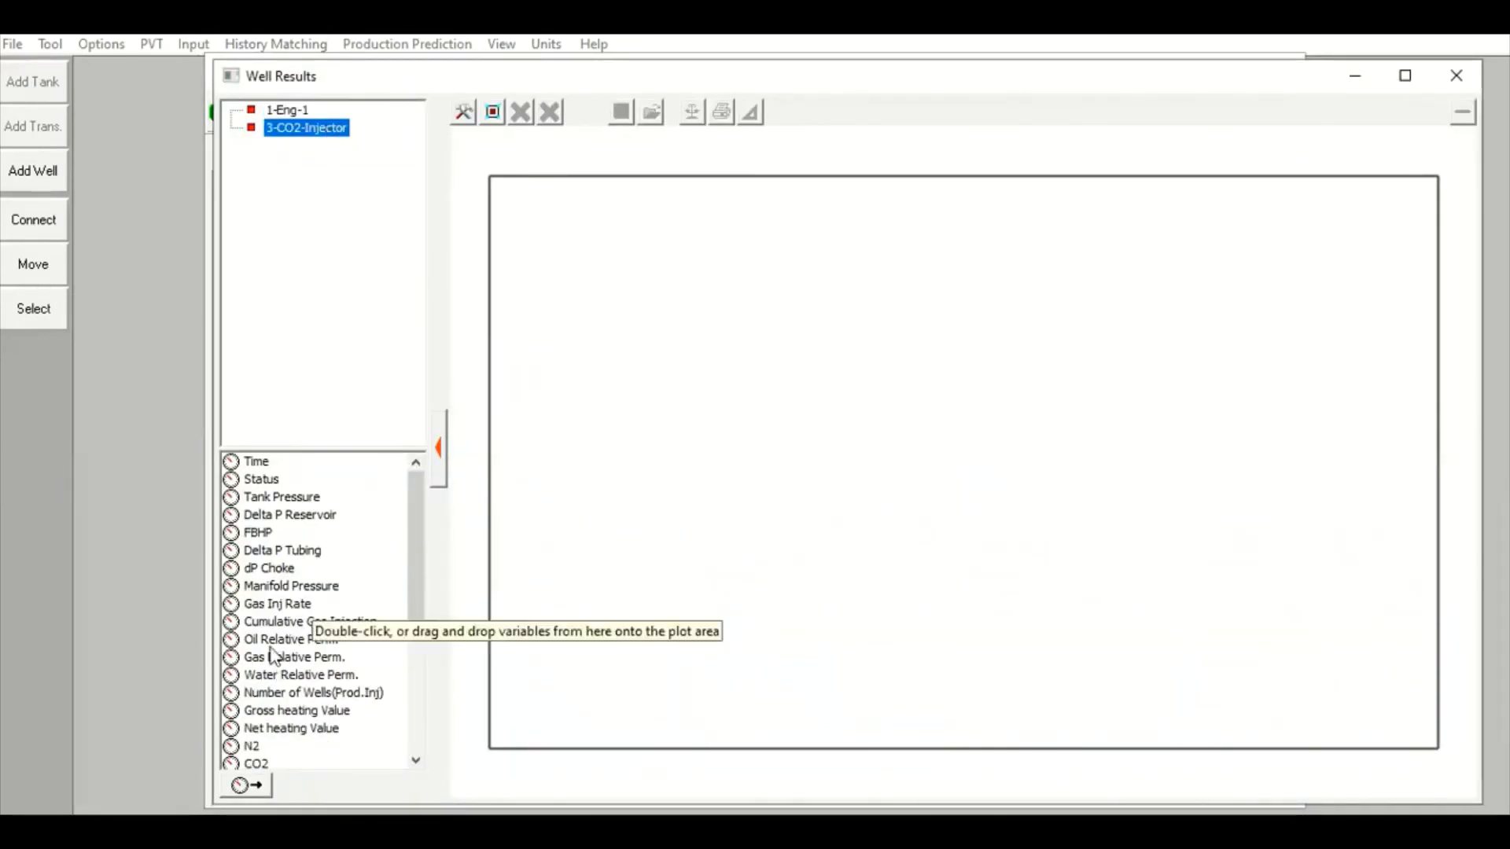
pyautogui.click(284, 609)
pyautogui.doubleClick(285, 610)
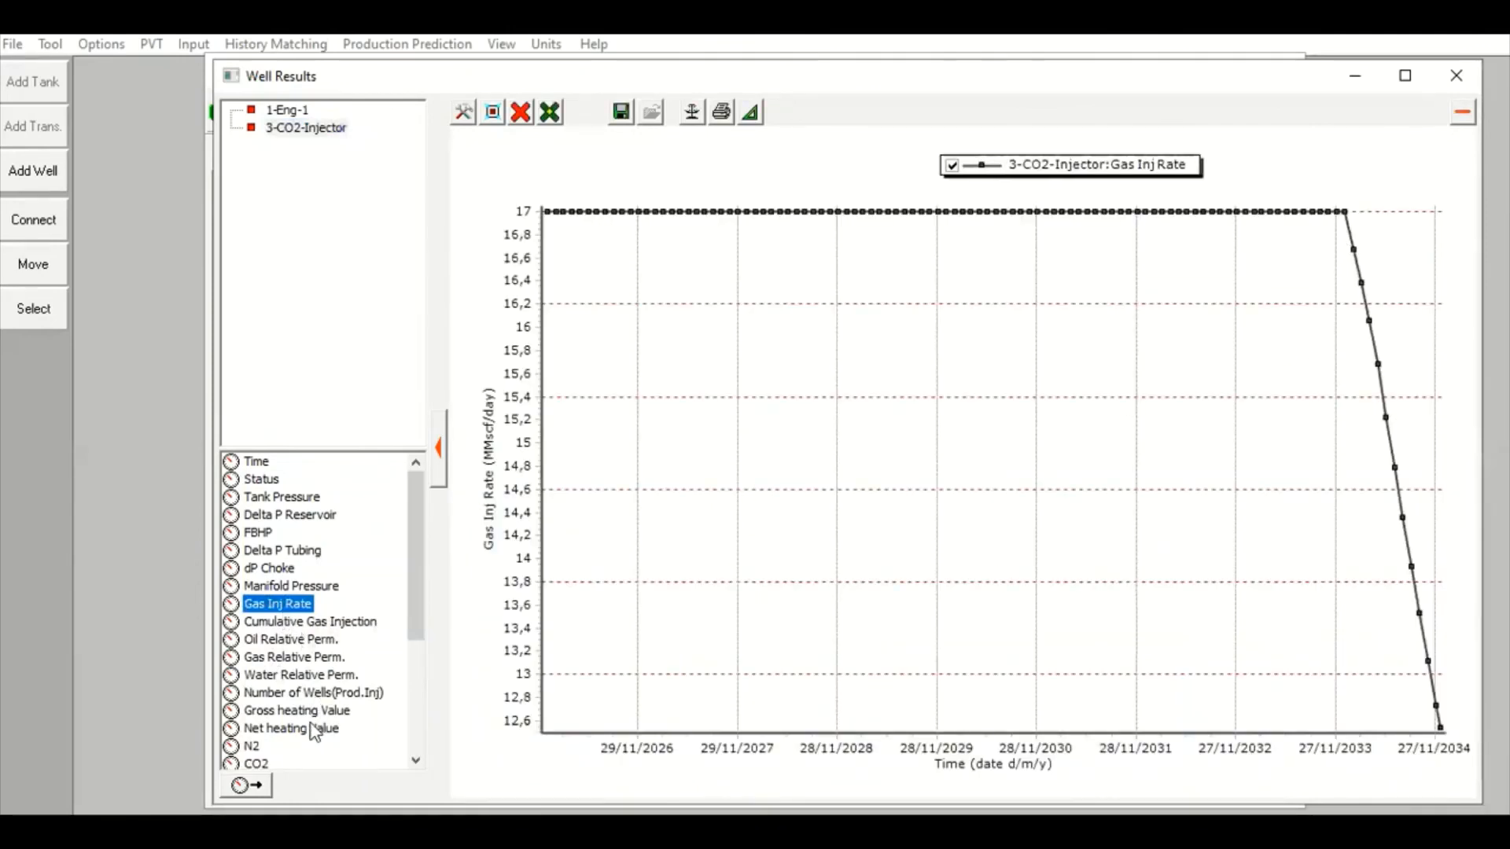
# - Add the injector's Tank Pressure, FBHP and Manifold Pressure to the plot, compare the curves, and close the well results
pyautogui.scroll(-4, 311, 725)
pyautogui.scroll(3, 260, 582)
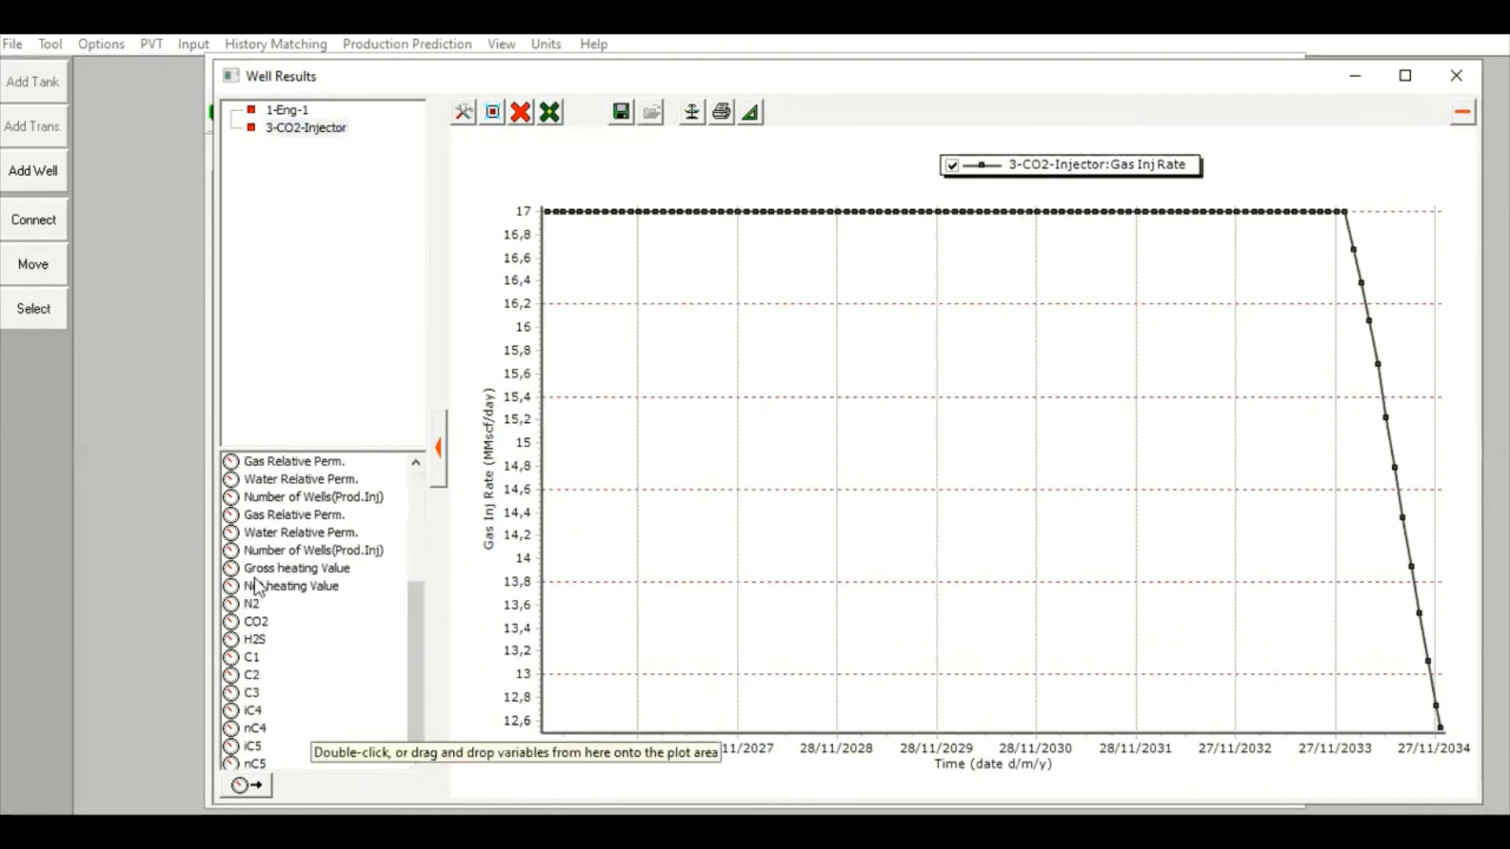
pyautogui.scroll(1, 287, 551)
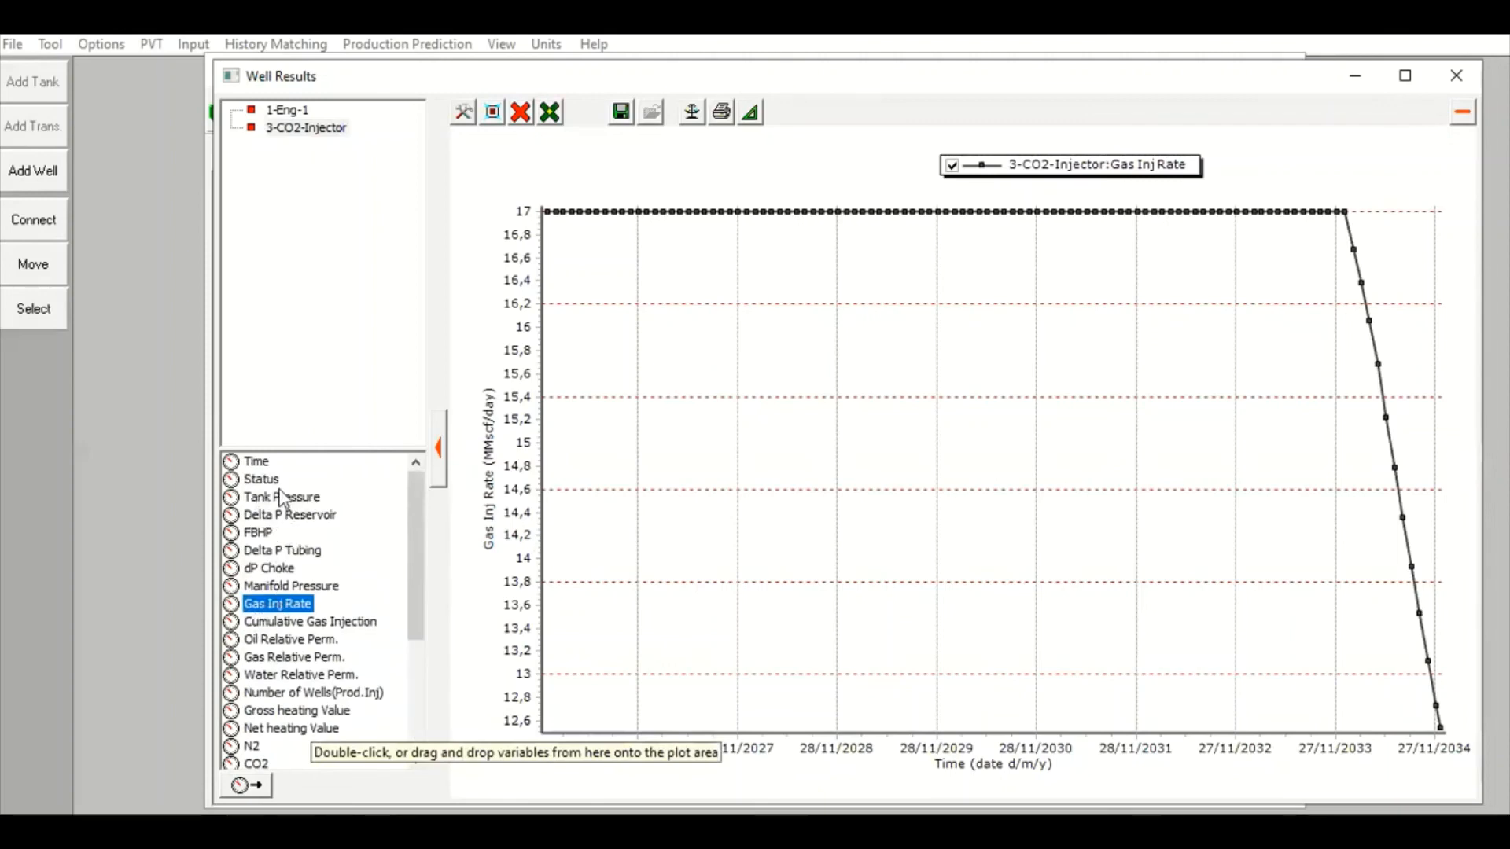
pyautogui.doubleClick(281, 497)
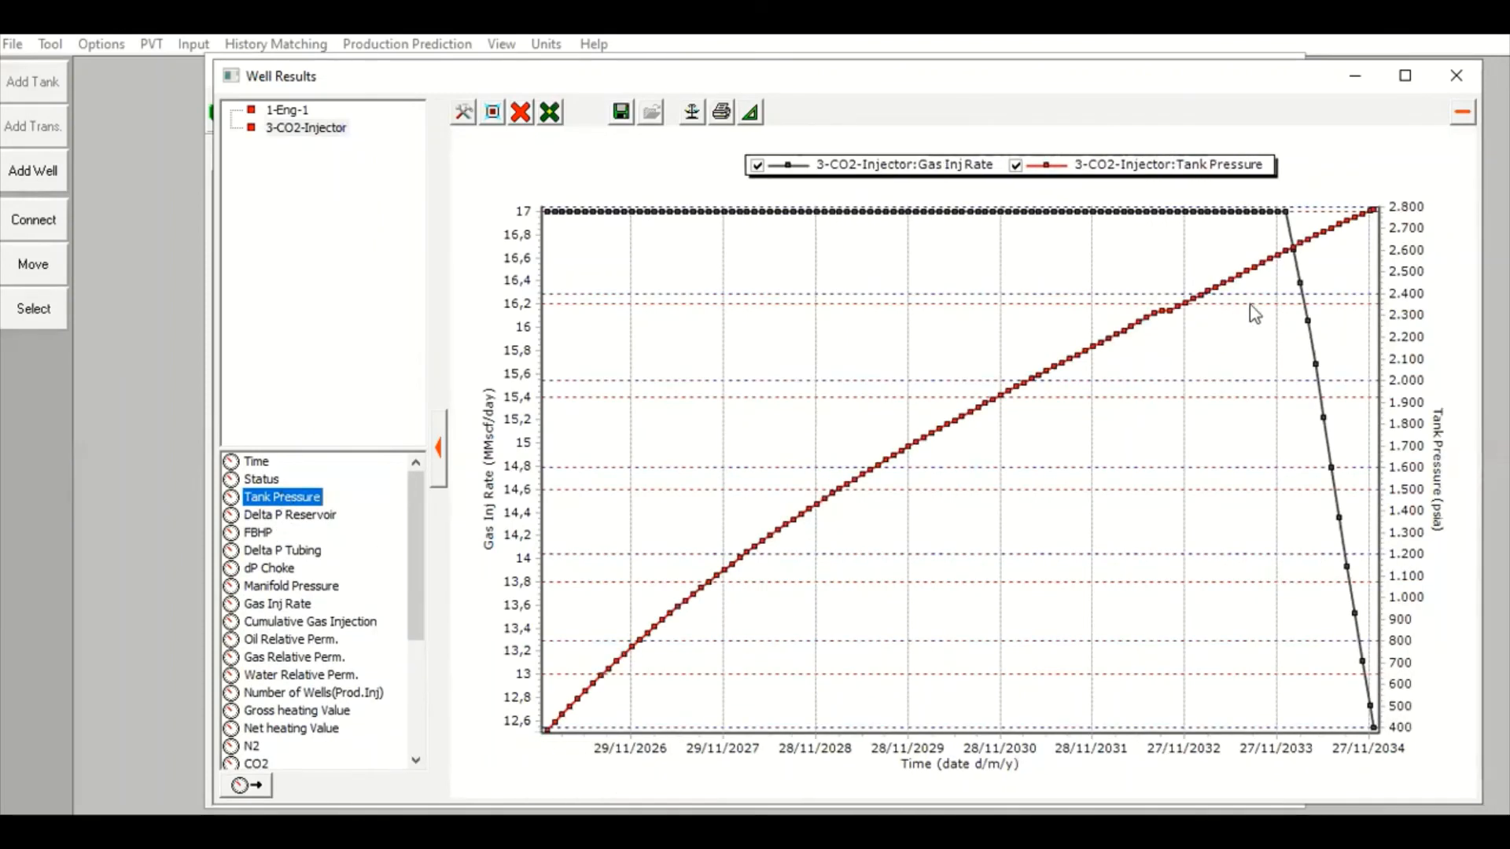
pyautogui.doubleClick(260, 534)
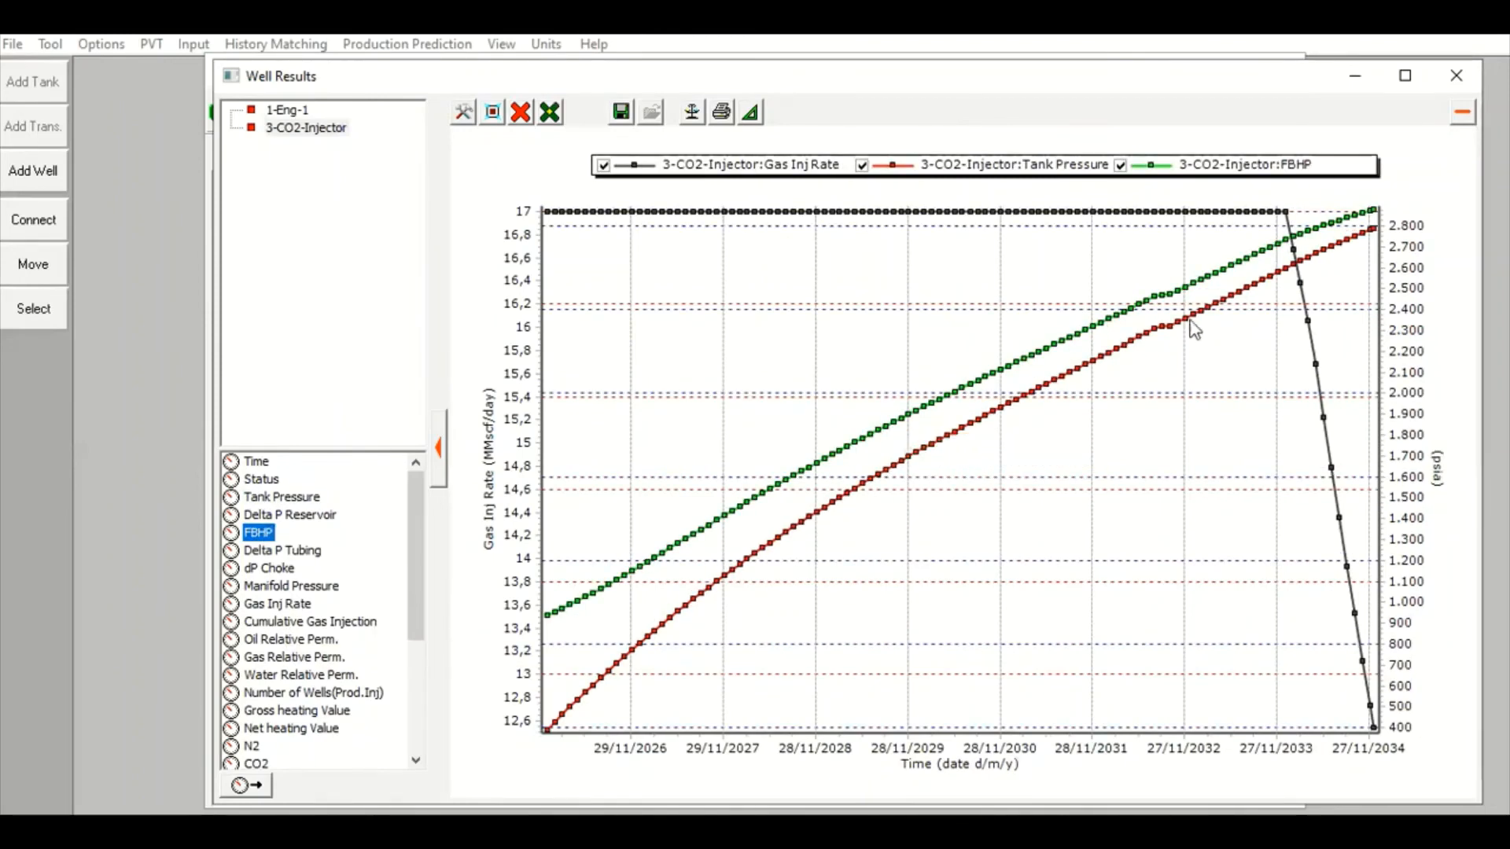
pyautogui.moveTo(1337, 230)
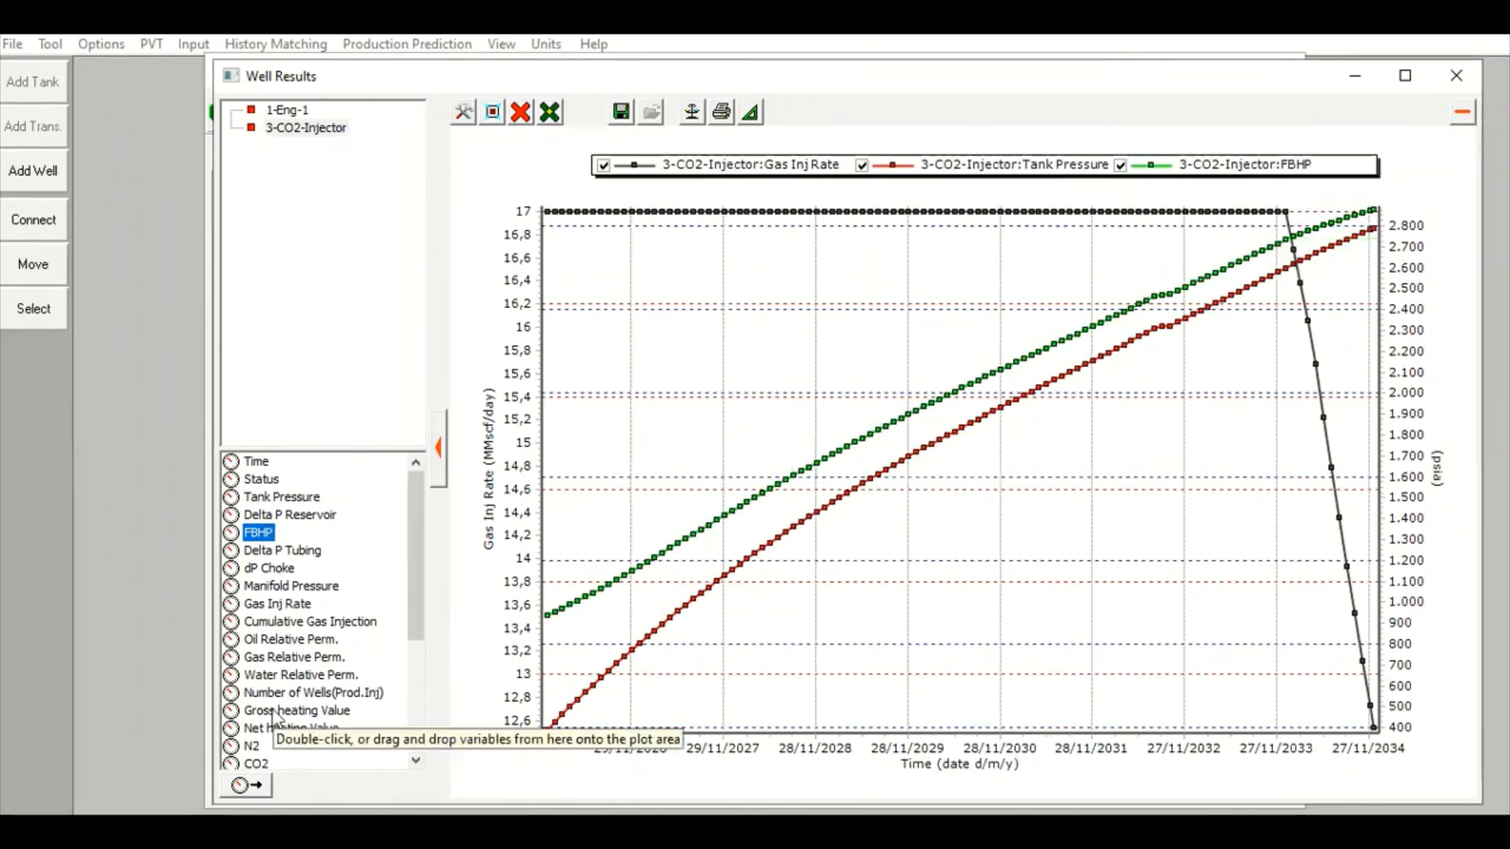
pyautogui.doubleClick(284, 586)
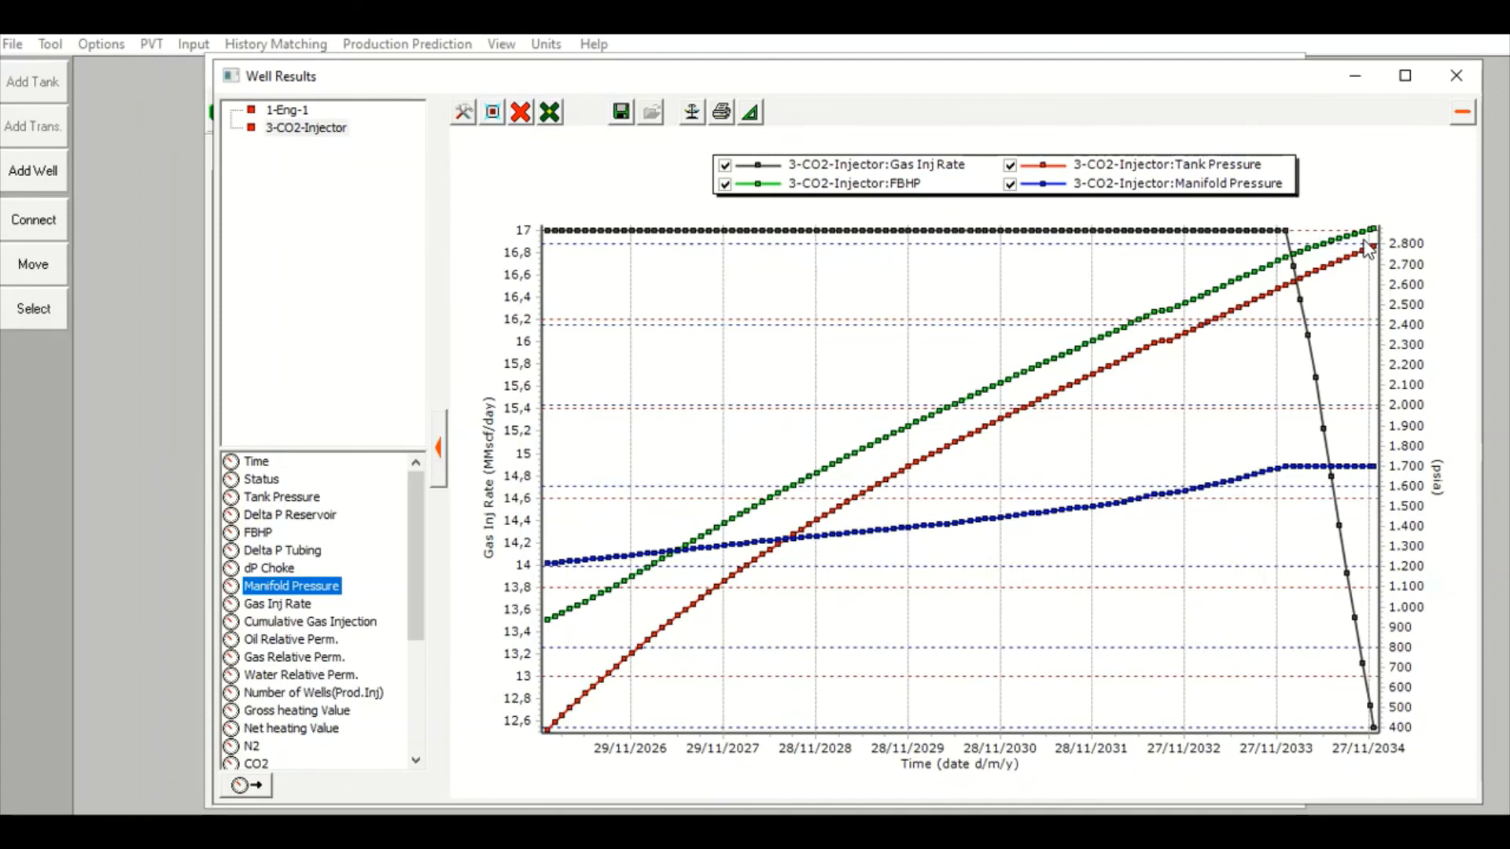
pyautogui.click(1456, 75)
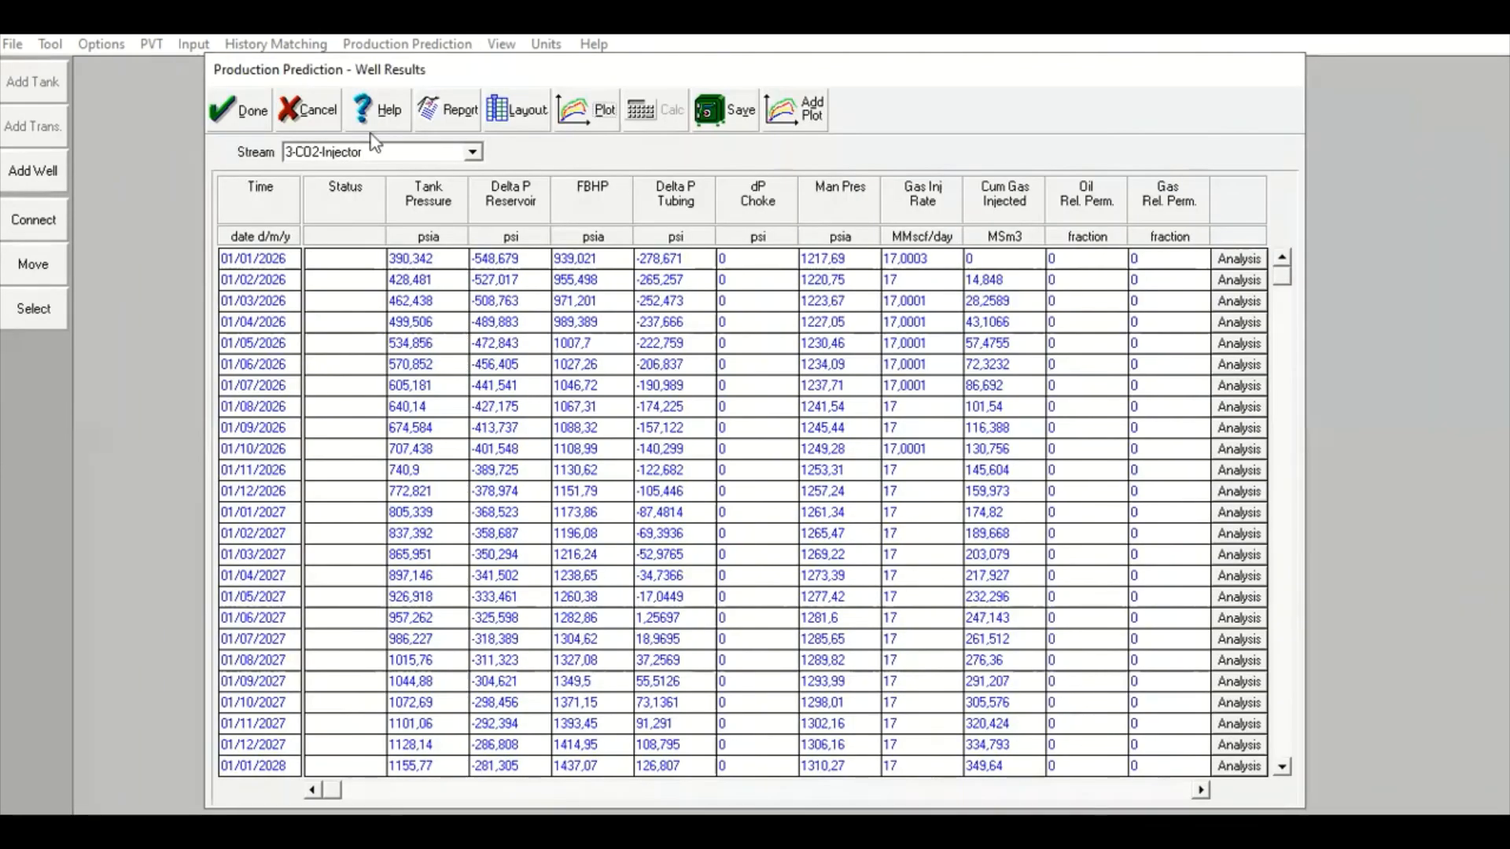
pyautogui.click(262, 112)
# - Check the initial pressure in the Engman tank's parameters and close the tank data
pyautogui.doubleClick(797, 437)
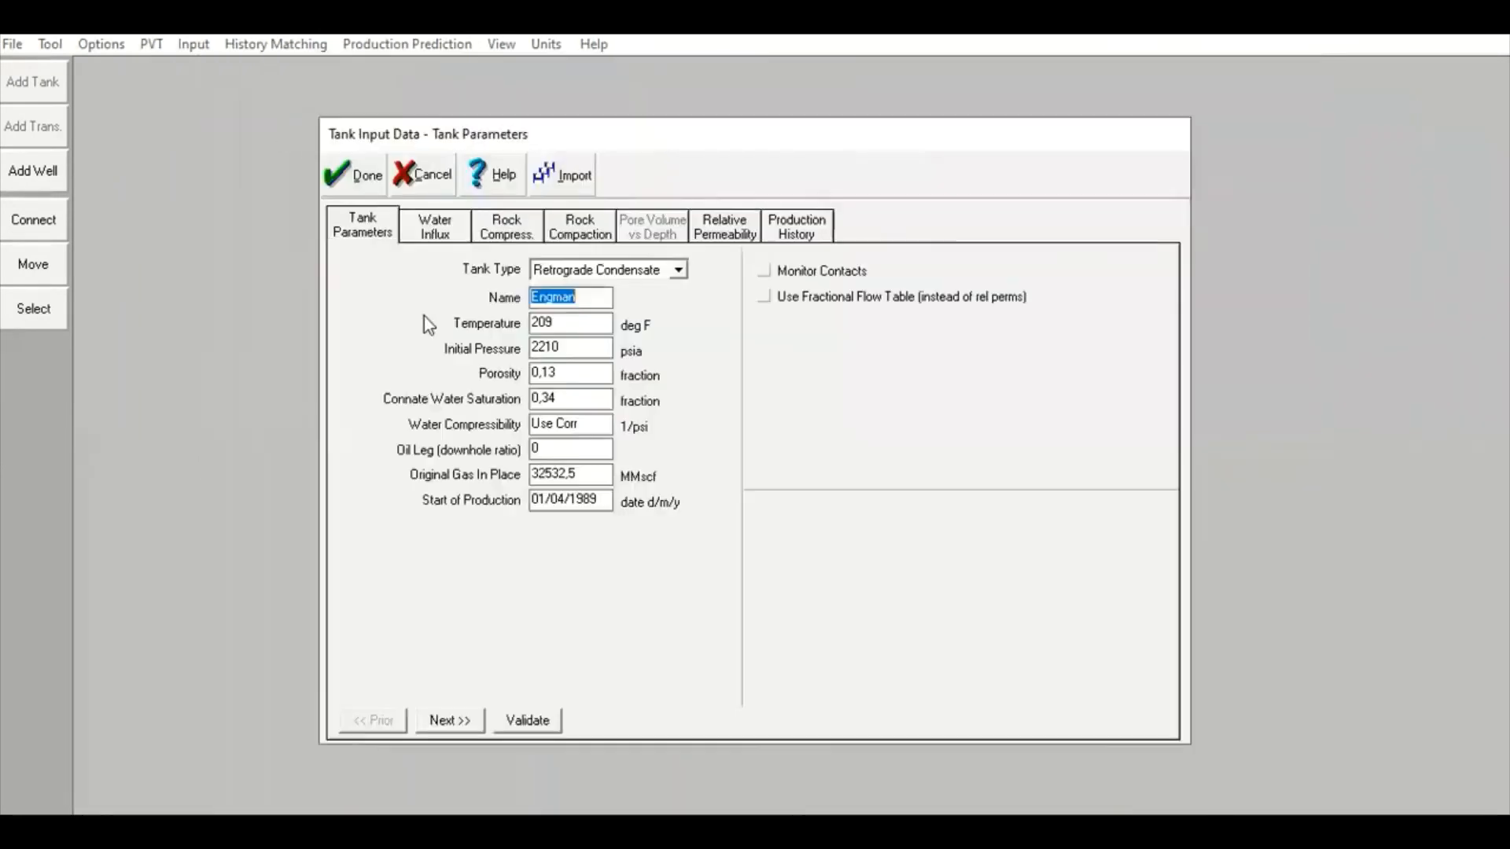
pyautogui.click(542, 349)
pyautogui.doubleClick(542, 348)
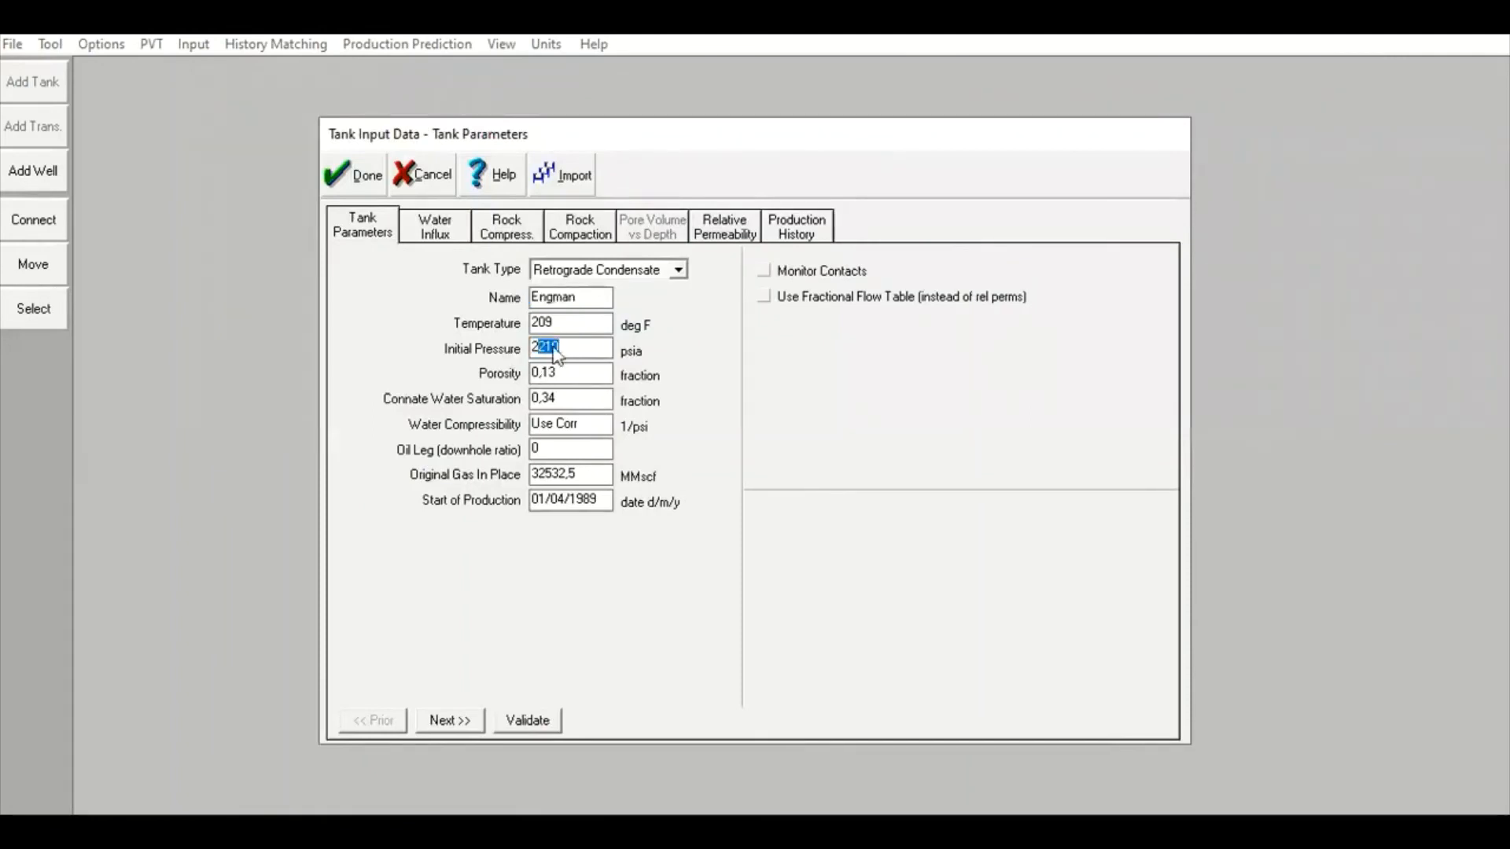
pyautogui.click(365, 174)
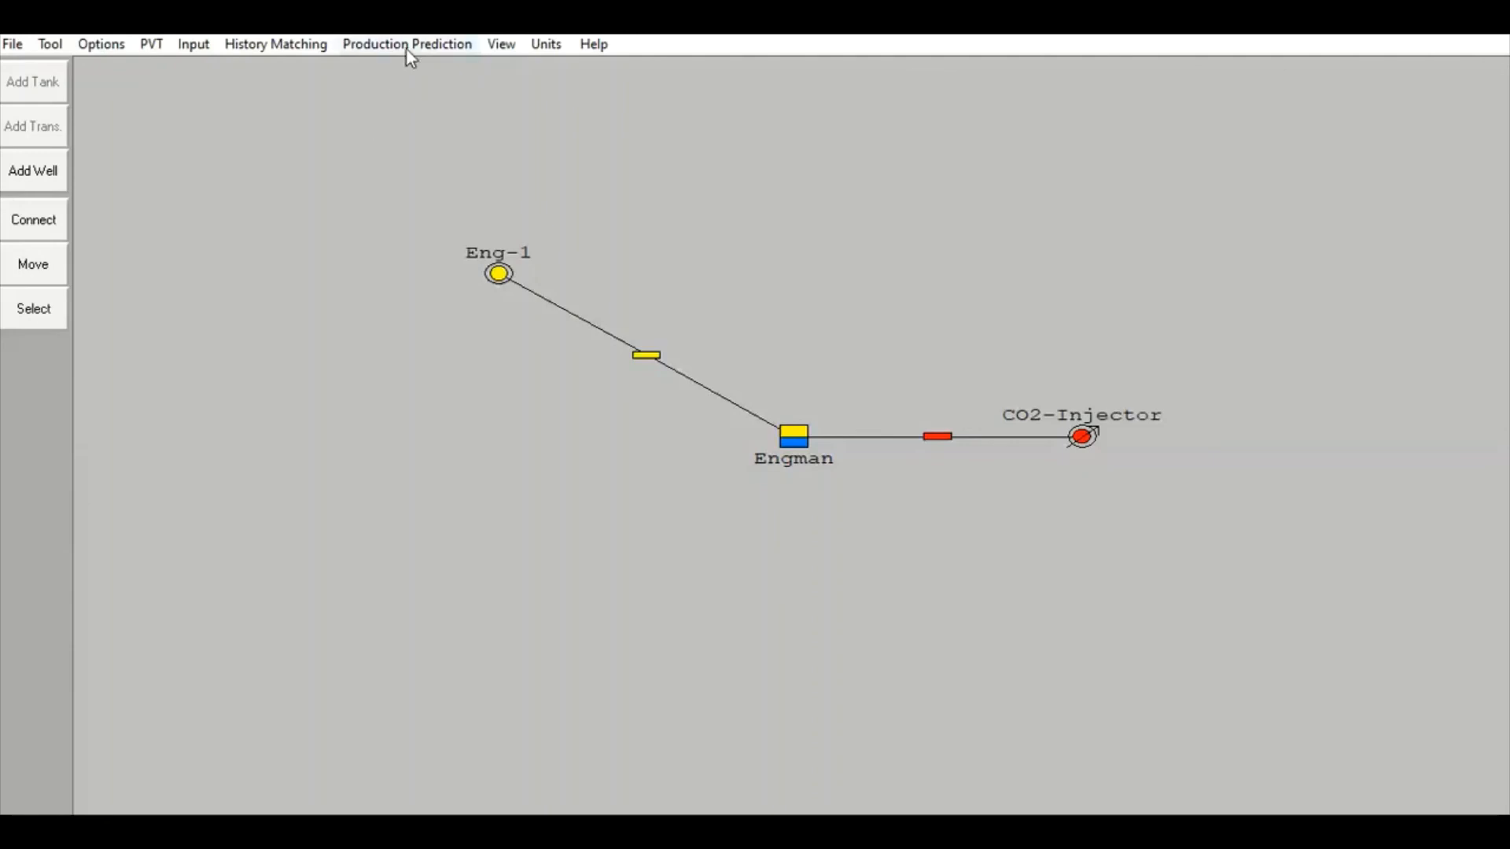
# - Open the production prediction results plot, clear its existing curves, and plot the Simulation stream's Tank Pressure
pyautogui.click(444, 52)
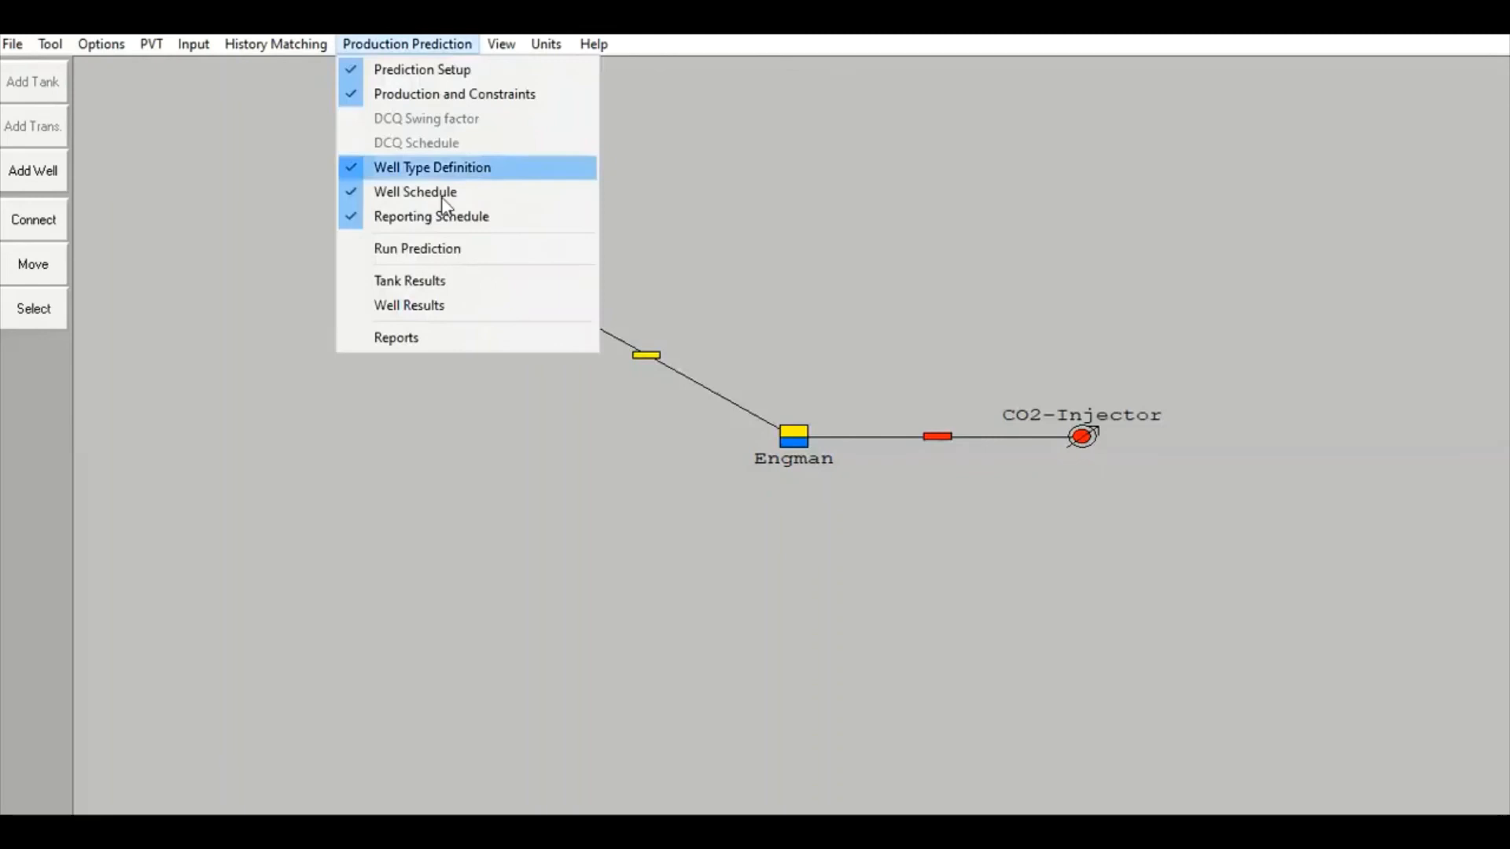
pyautogui.click(423, 249)
pyautogui.click(250, 112)
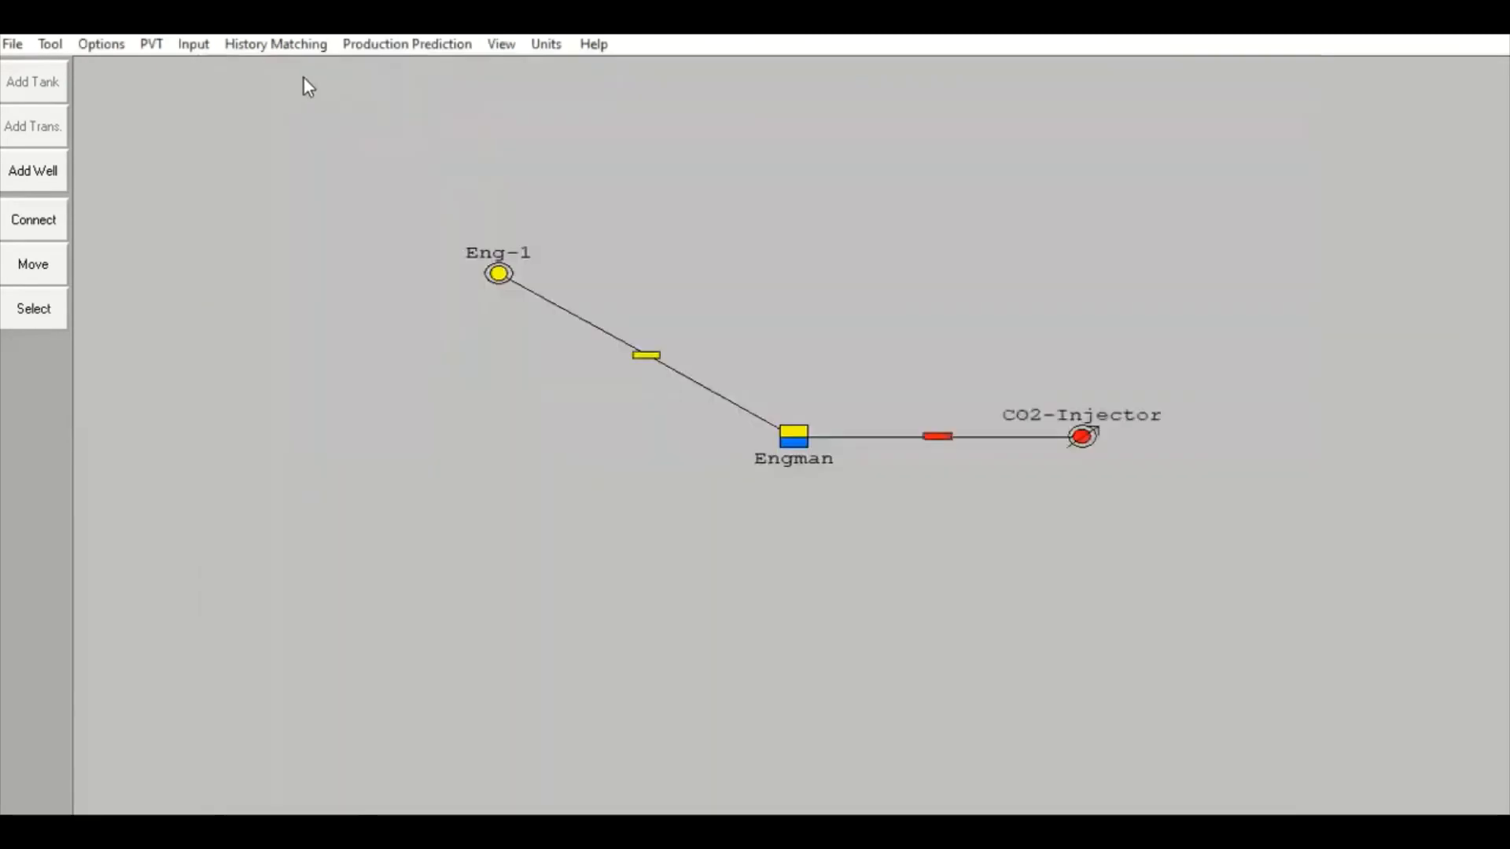
pyautogui.click(363, 51)
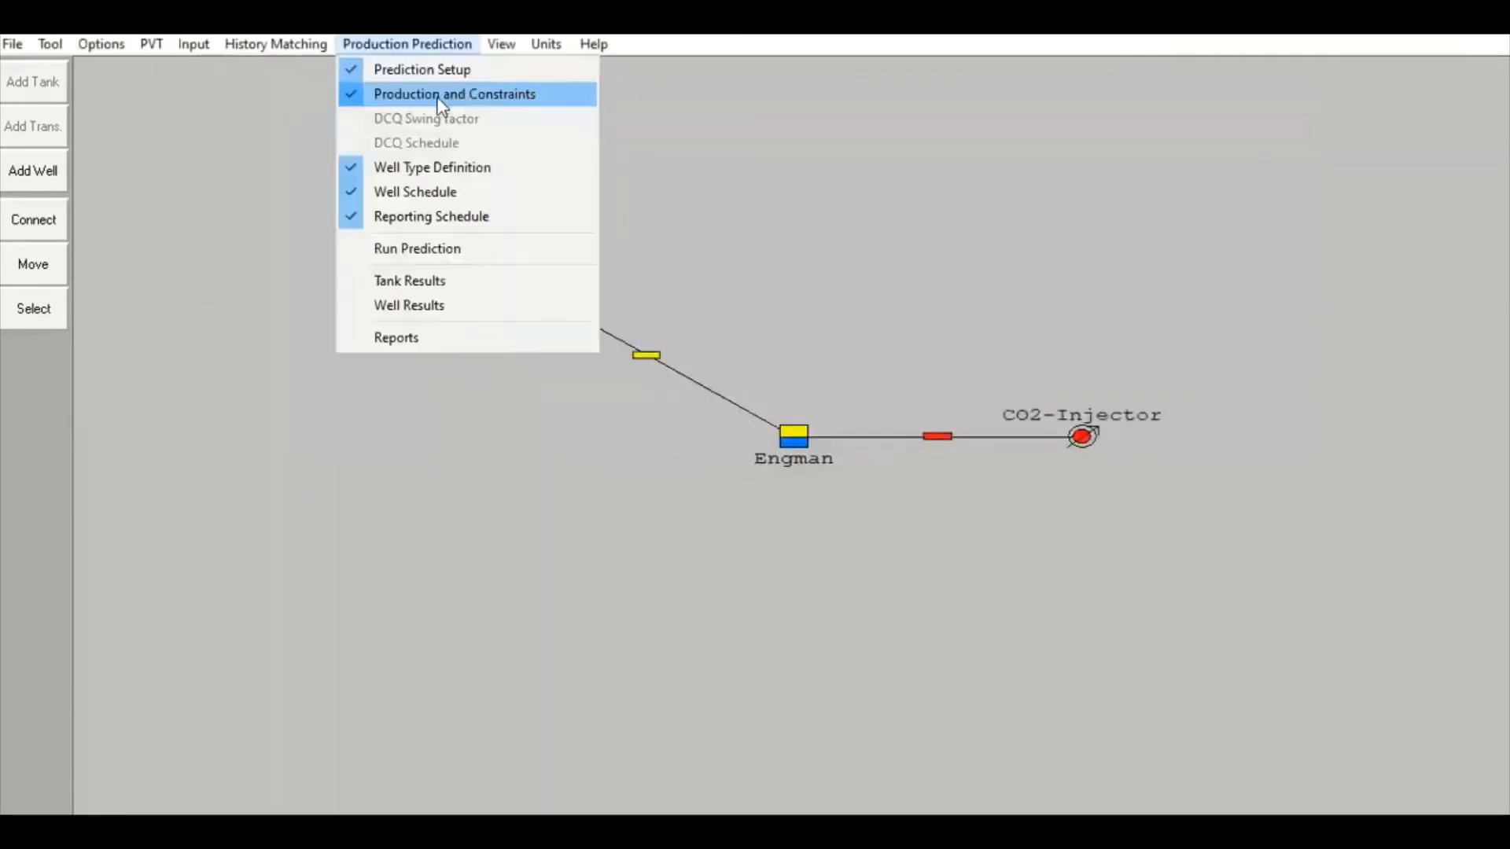
pyautogui.click(479, 249)
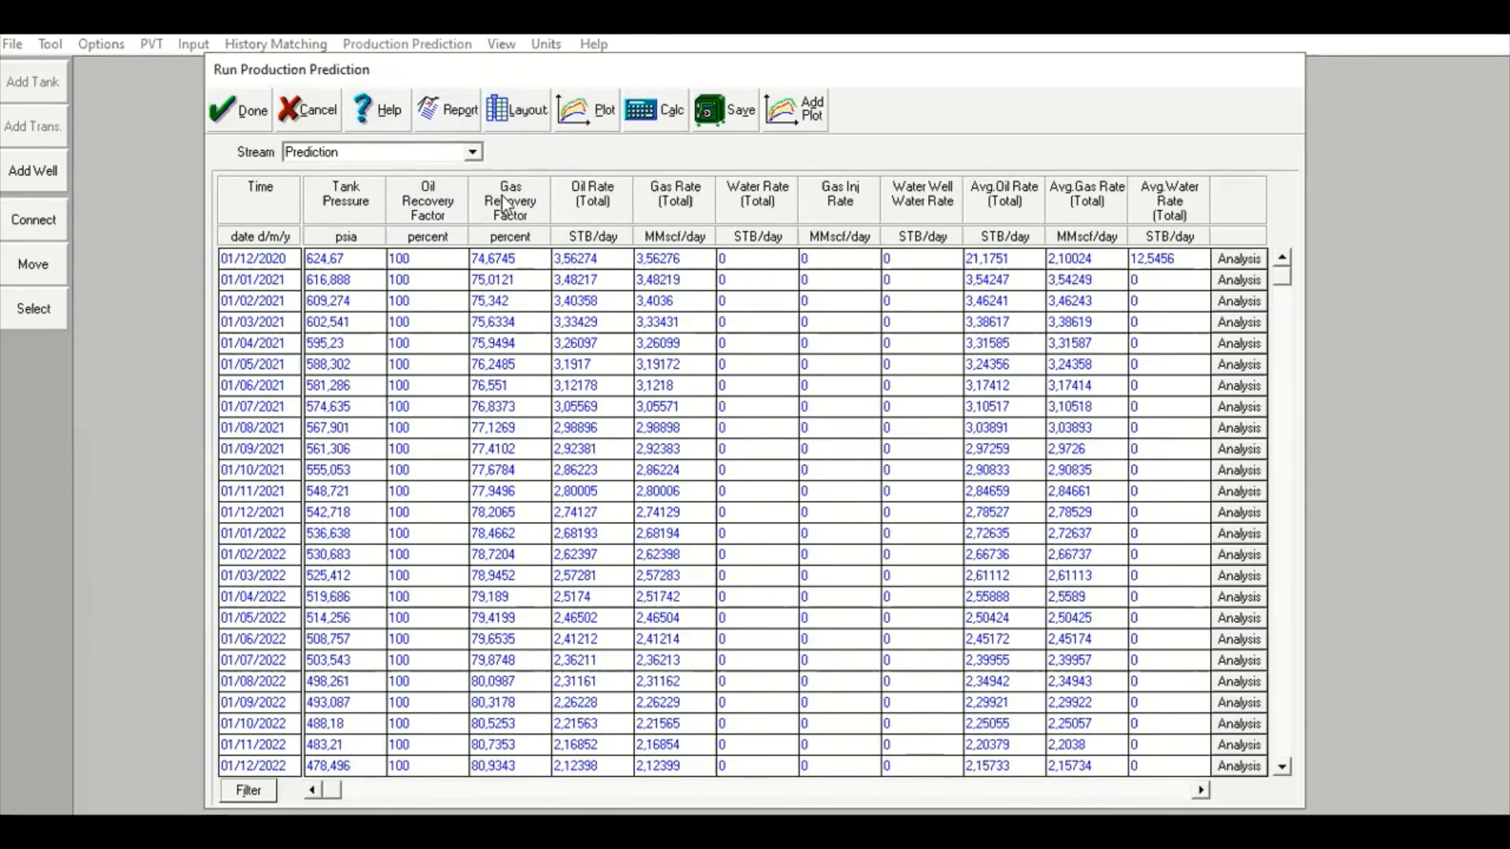
pyautogui.click(586, 110)
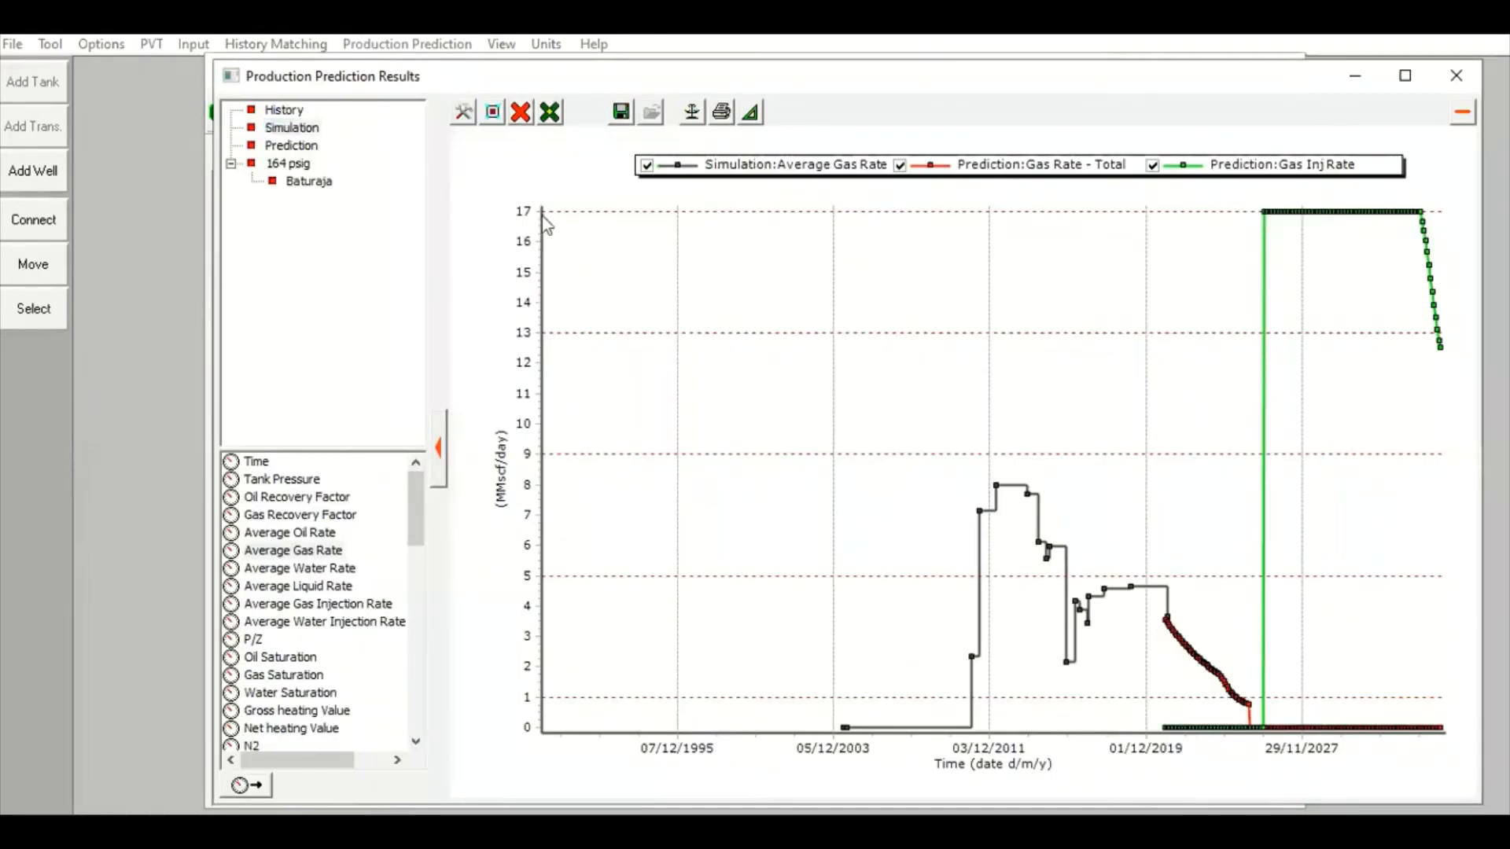
pyautogui.click(520, 112)
pyautogui.click(590, 206)
pyautogui.moveTo(281, 479); pyautogui.dragTo(598, 464)
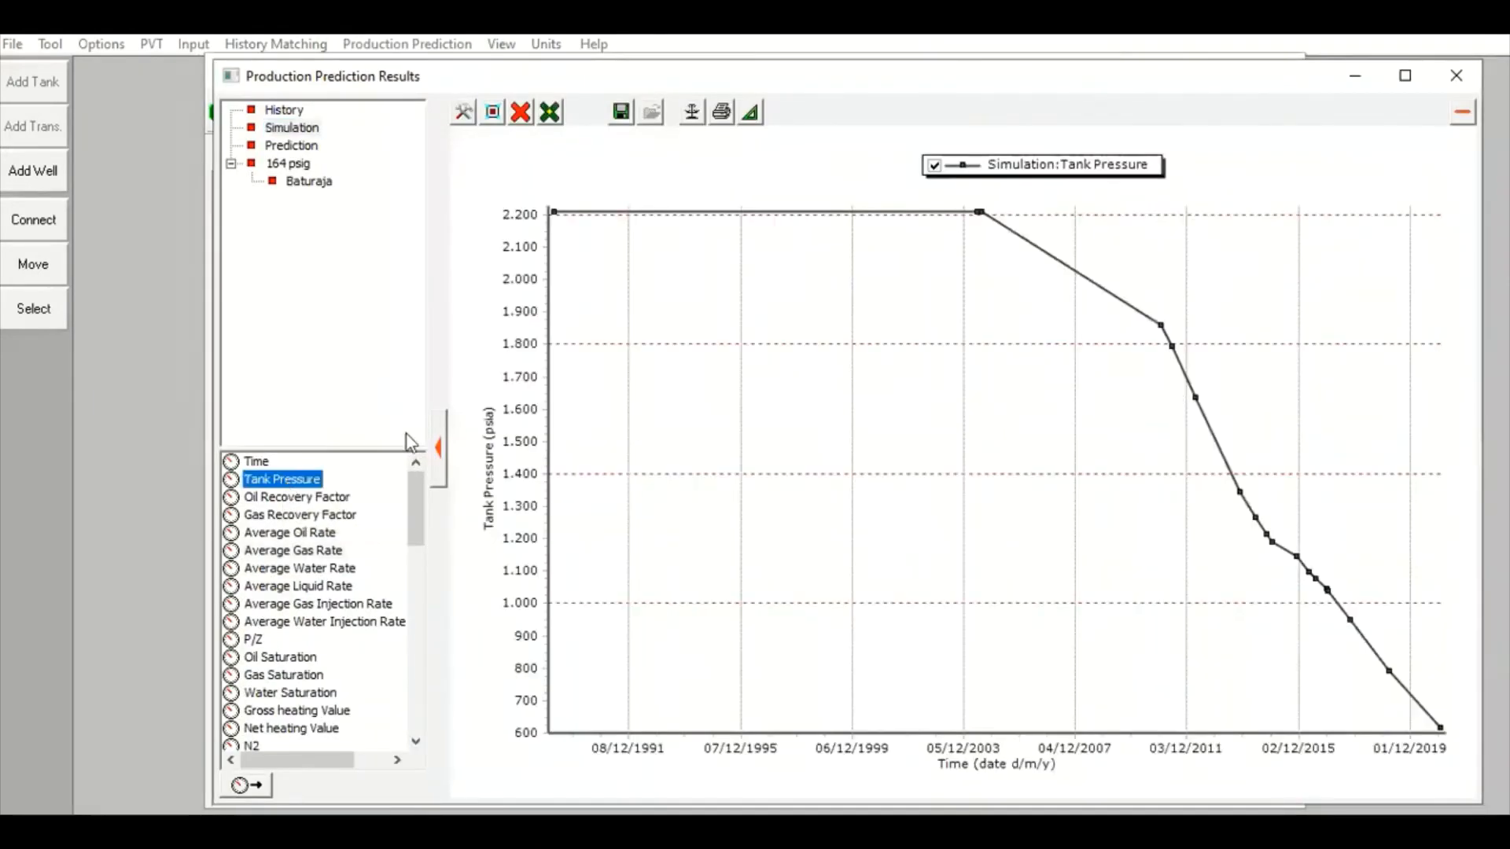
# - Add the Prediction stream's Tank Pressure, examine the end of the curve, and close the plot and results table
pyautogui.click(293, 147)
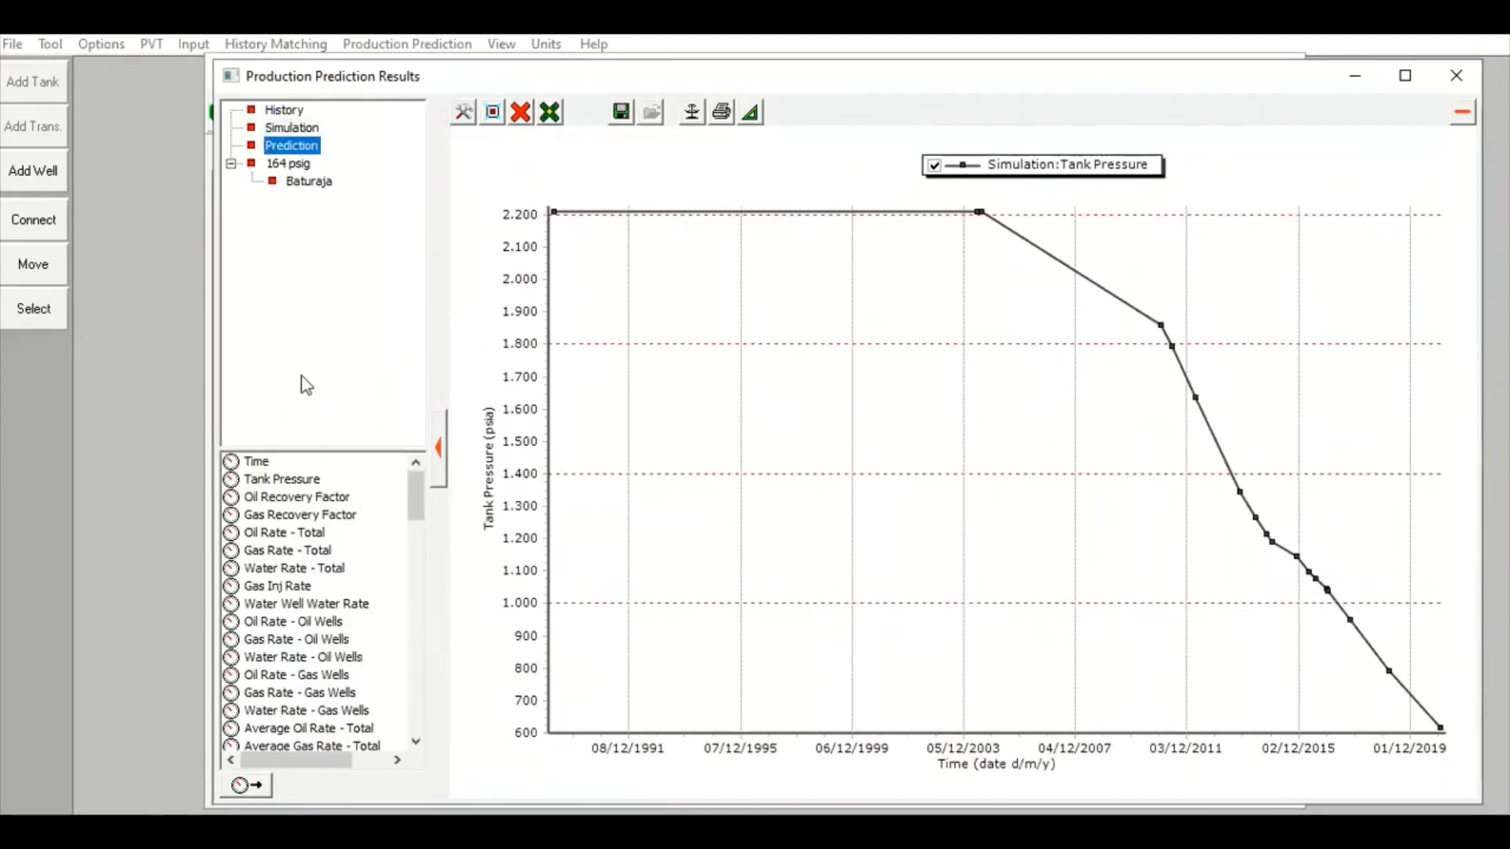
pyautogui.moveTo(282, 481); pyautogui.dragTo(1396, 574)
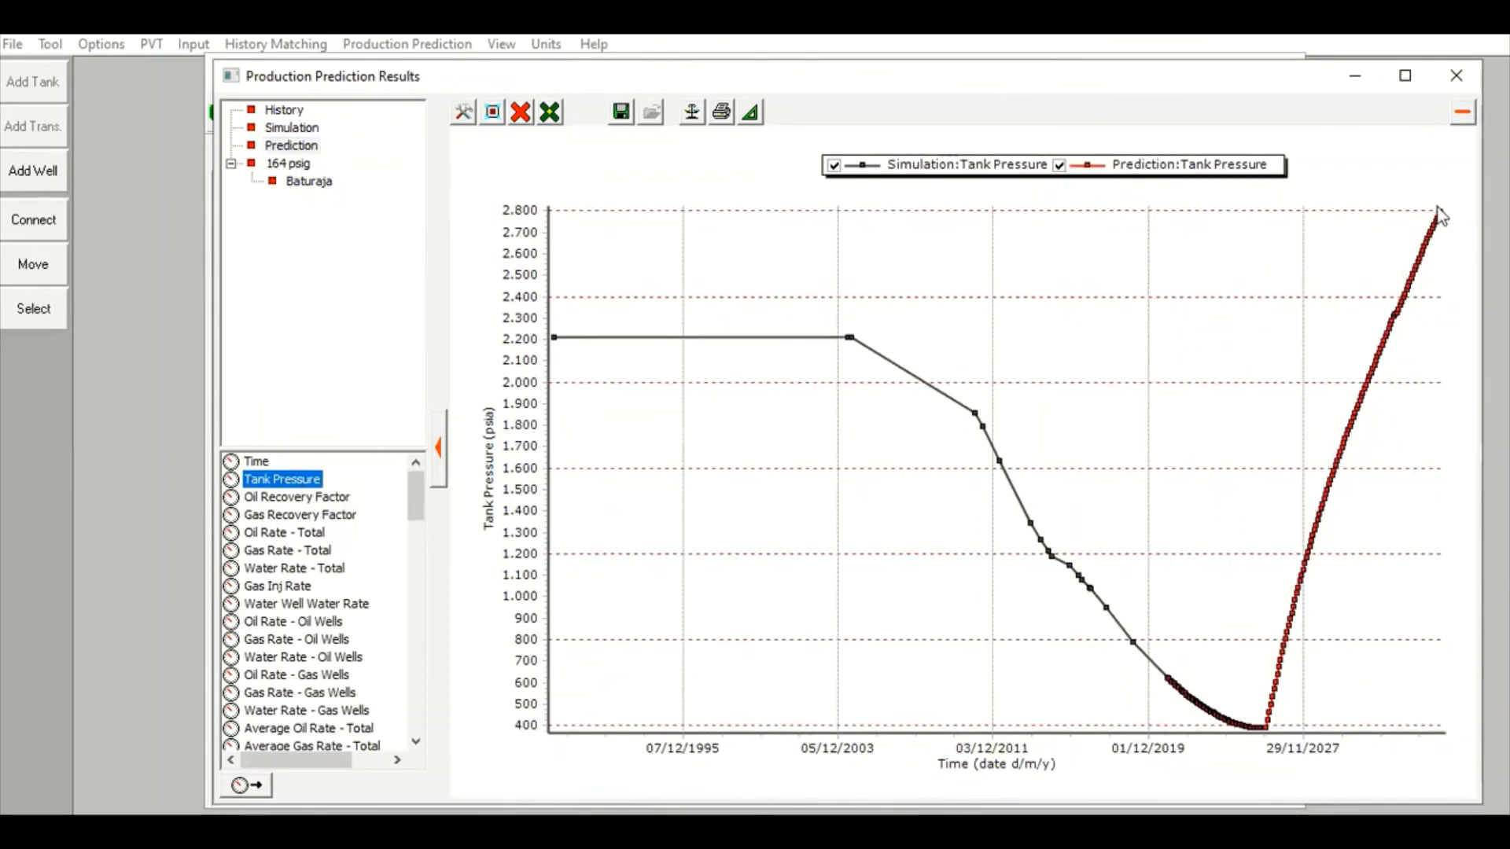
pyautogui.moveTo(1440, 225)
pyautogui.click(1456, 76)
pyautogui.click(231, 108)
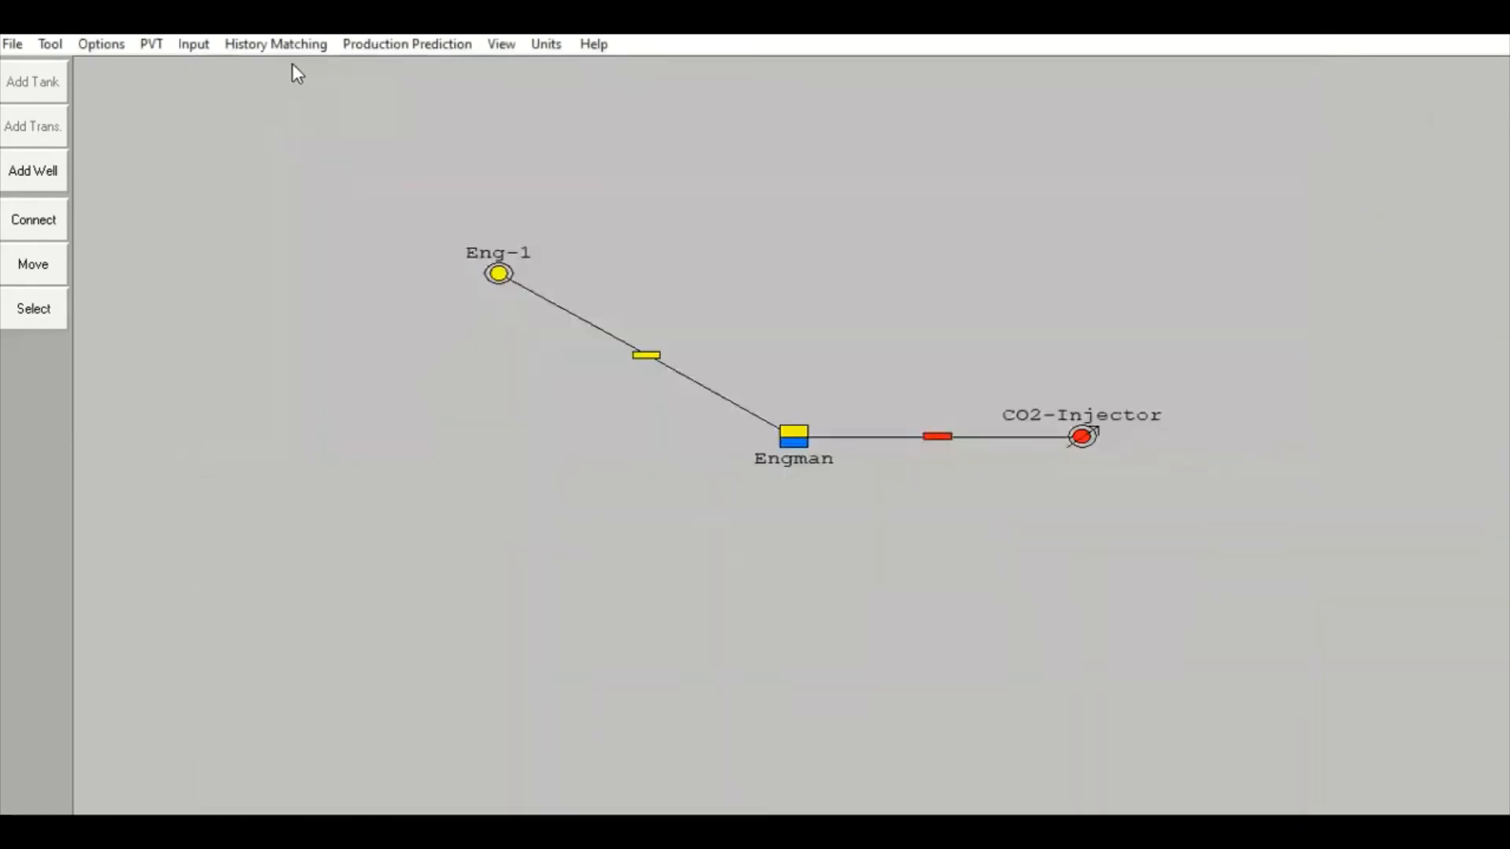
# - In the prediction production constraints, set the Gas Inj Man Pres for 01/01/2026 to 1650 psia
pyautogui.click(313, 46)
pyautogui.click(390, 95)
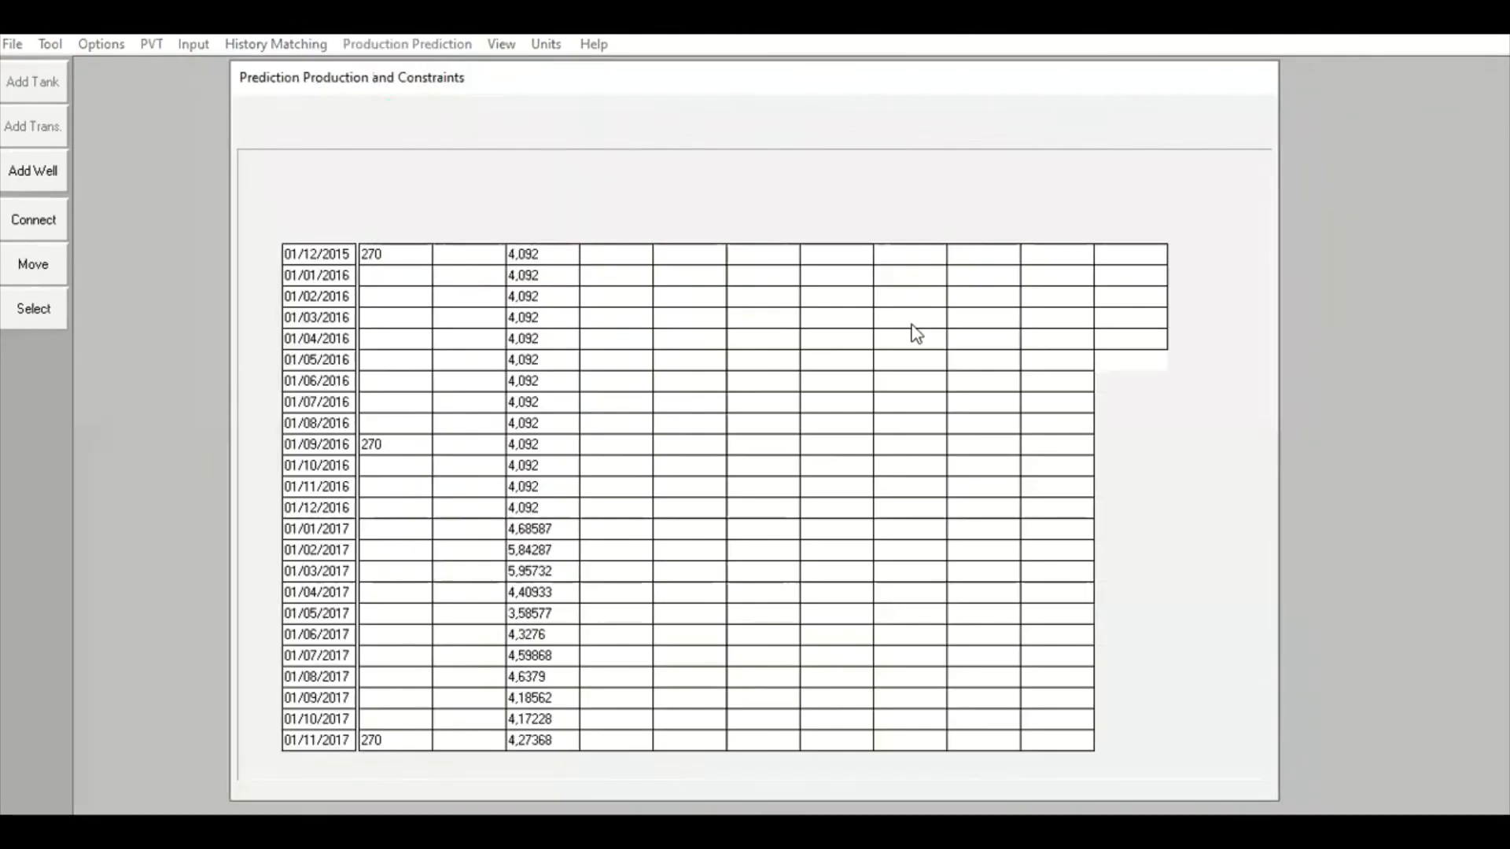
pyautogui.click(1261, 678)
pyautogui.click(1261, 678)
pyautogui.click(1261, 678)
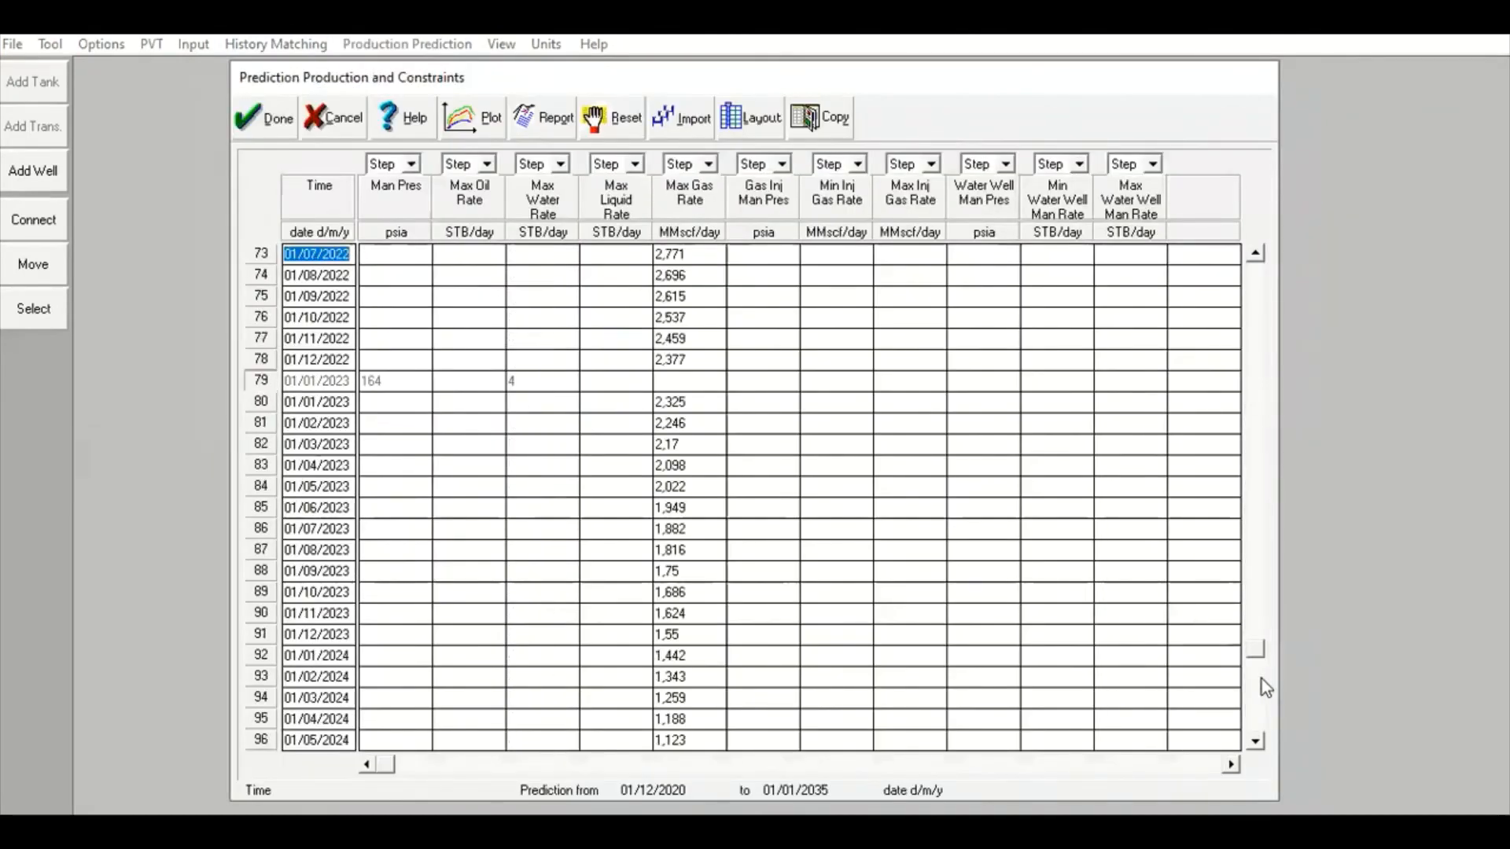
pyautogui.click(1259, 700)
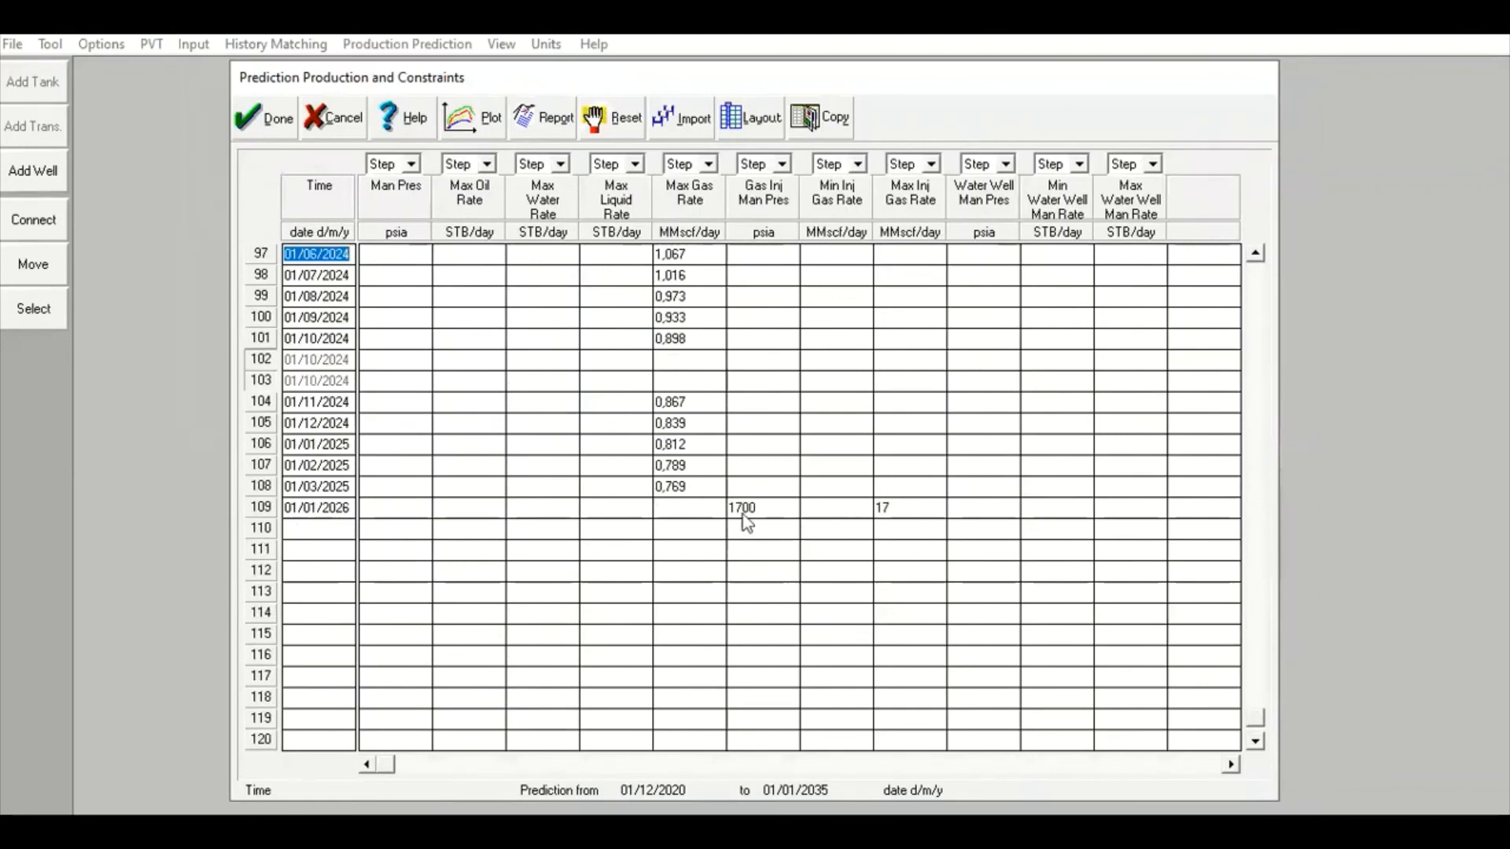
pyautogui.click(745, 509)
pyautogui.doubleClick(746, 504)
pyautogui.press('Left')
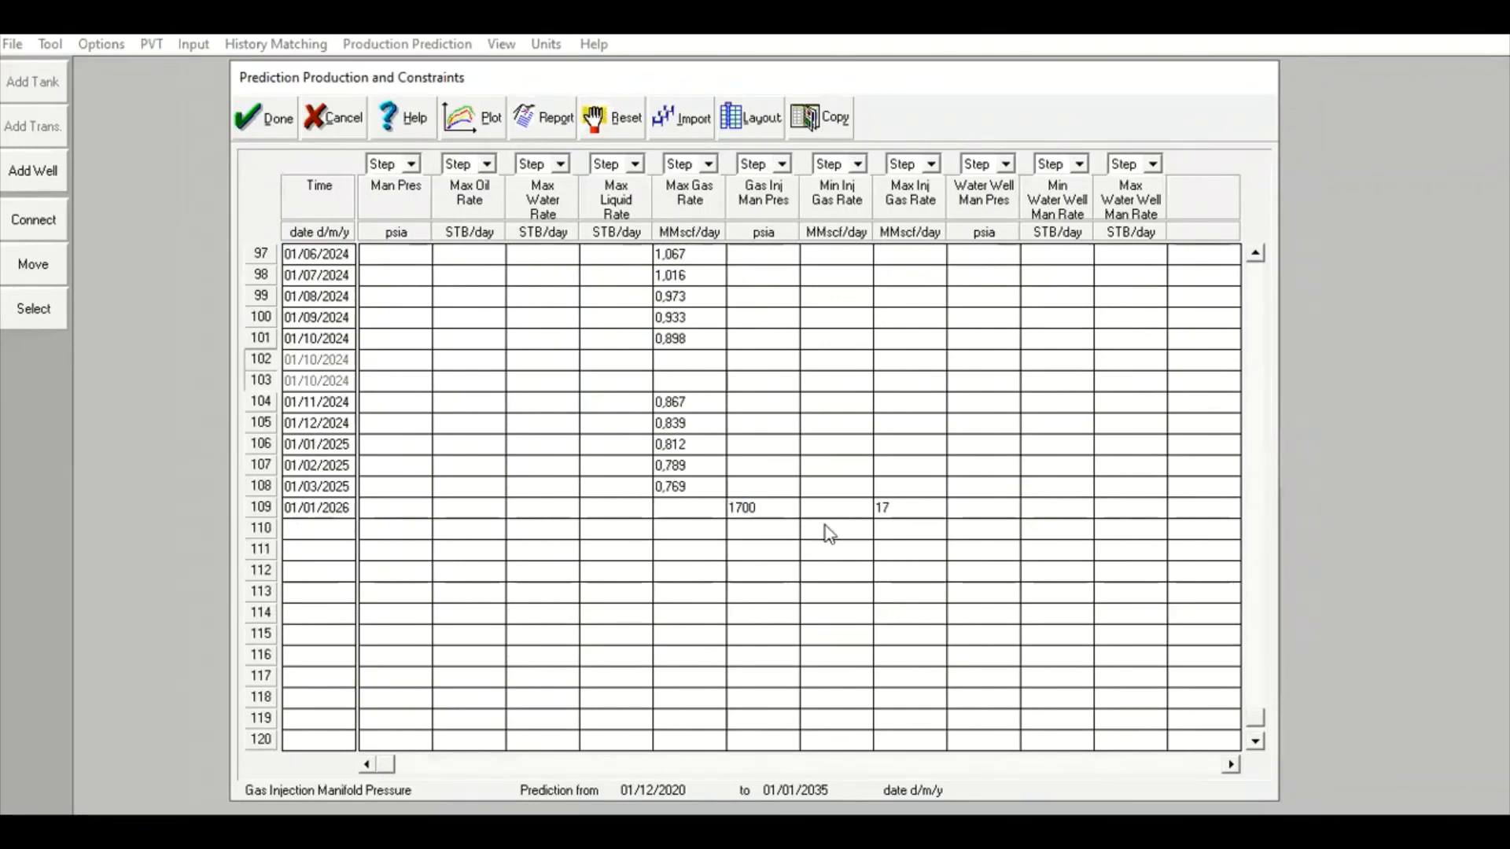
pyautogui.press('Delete')
pyautogui.write('6')
pyautogui.press('Delete')
pyautogui.write('5')
pyautogui.click(276, 126)
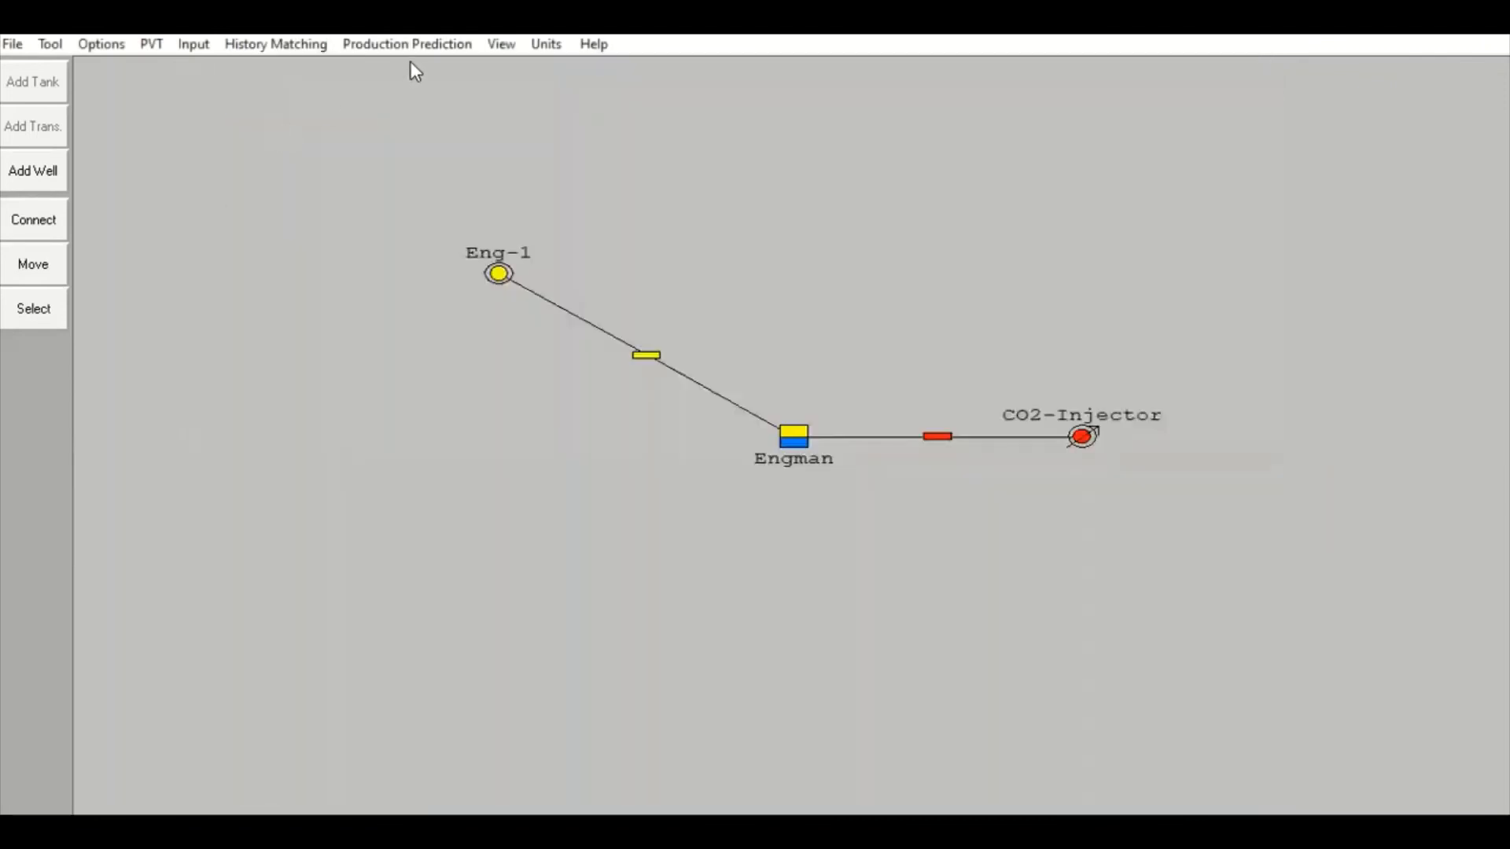
# - Rerun the production prediction, check the final rows of the results table, and close it
pyautogui.click(422, 45)
pyautogui.click(578, 250)
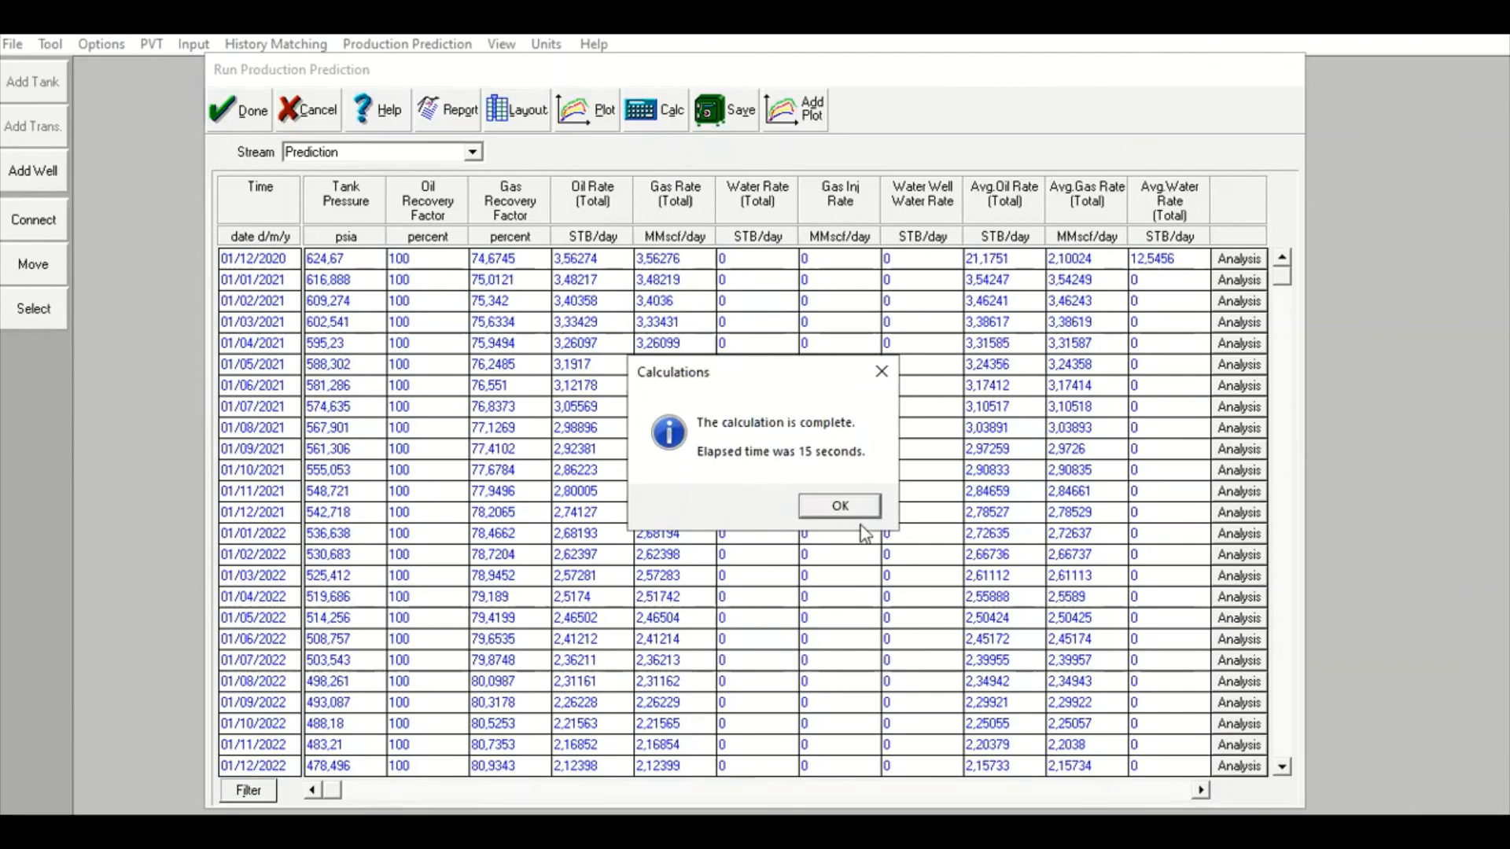
pyautogui.click(840, 507)
pyautogui.moveTo(1282, 276); pyautogui.dragTo(1283, 751)
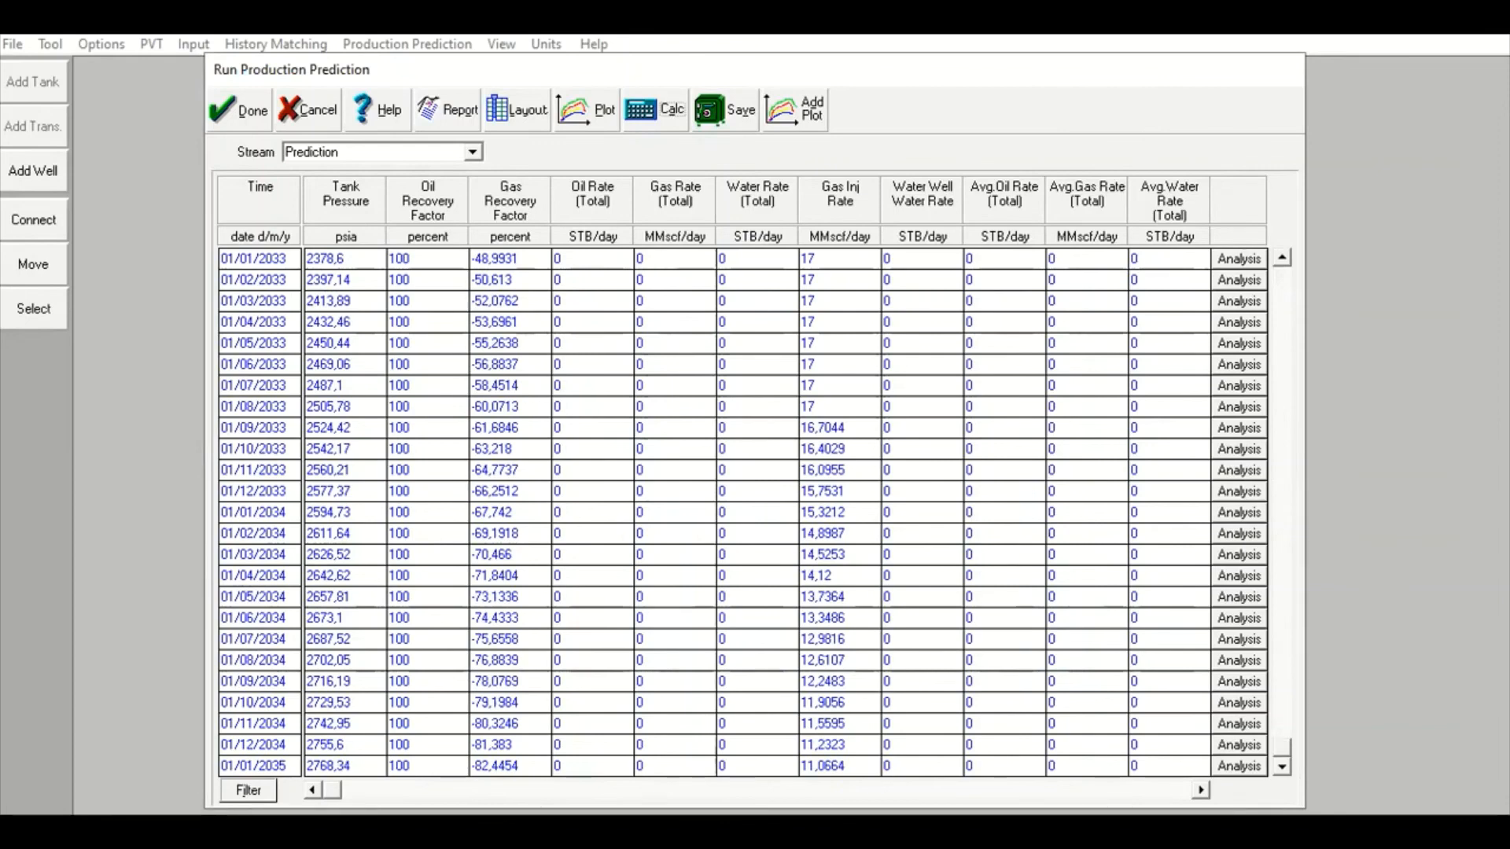
pyautogui.click(254, 131)
# - Set the Gas Inj Man Pres constraint for 01/01/2026 to 1600 psia and accept the table
pyautogui.click(409, 46)
pyautogui.click(415, 92)
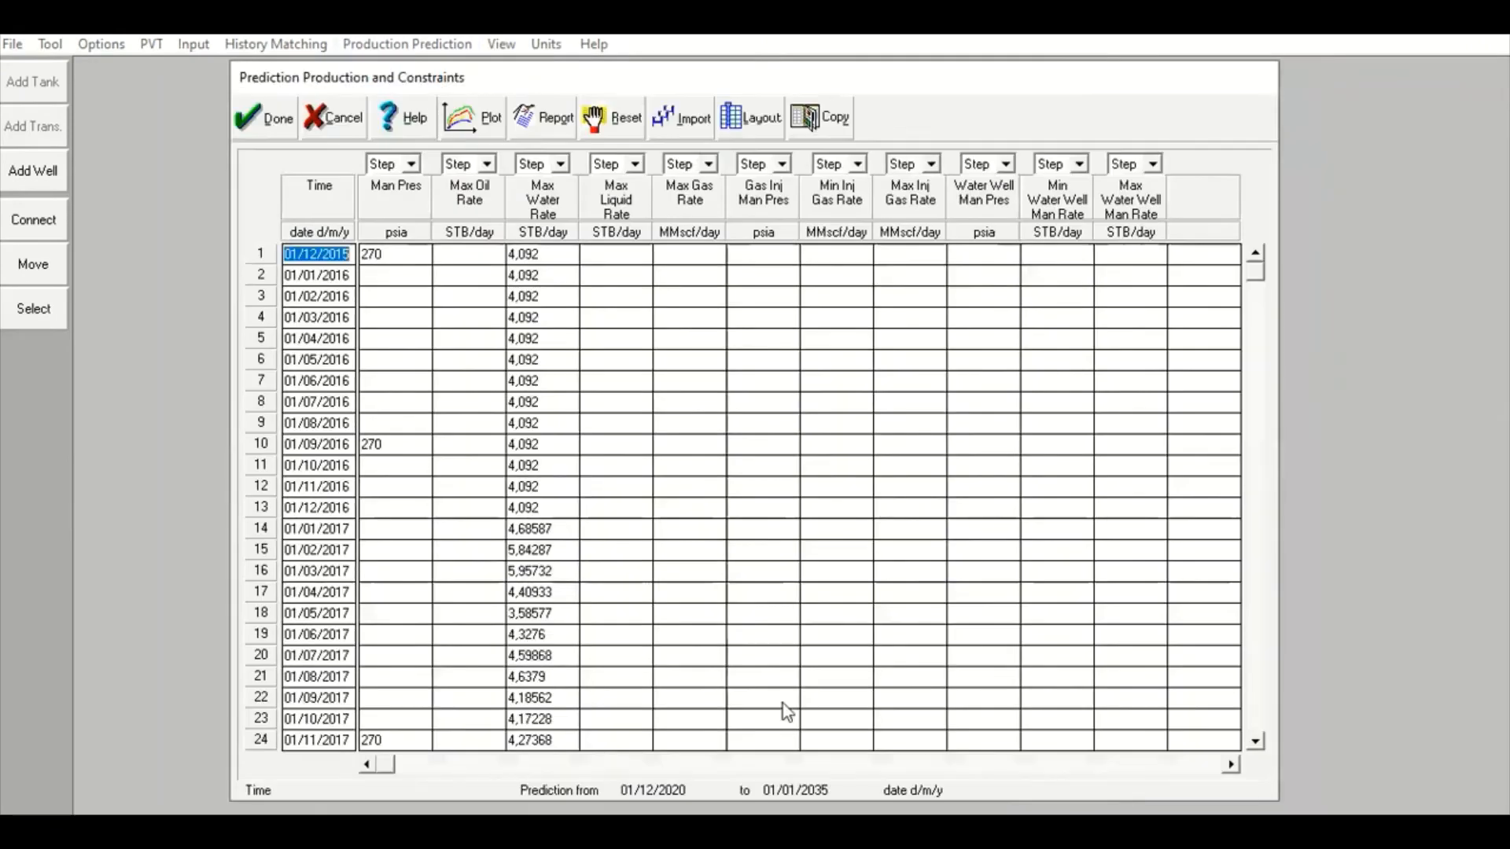
pyautogui.click(1254, 693)
pyautogui.click(1254, 694)
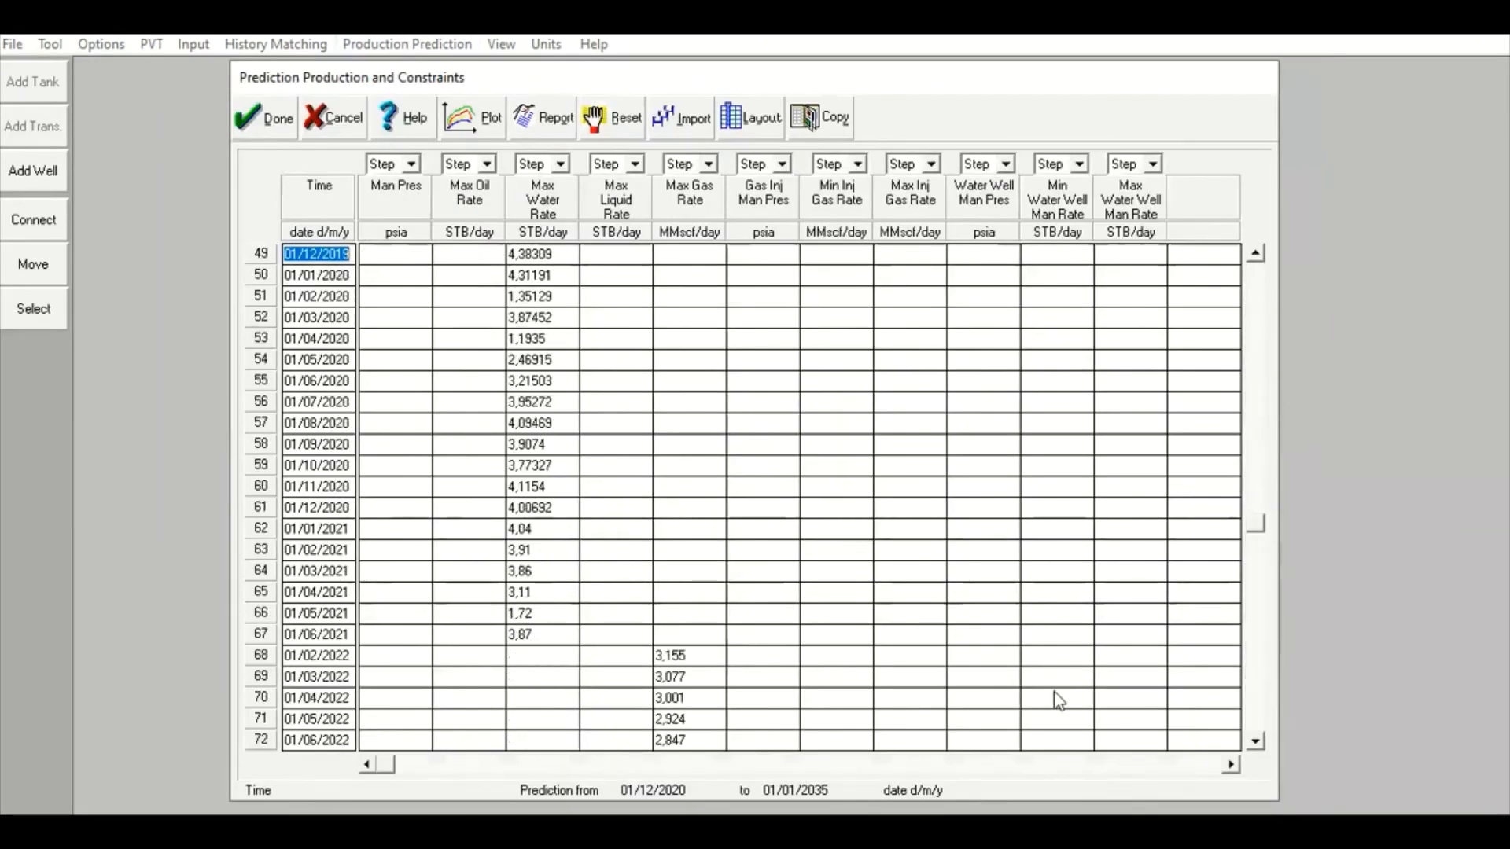
pyautogui.click(1258, 712)
pyautogui.click(1258, 712)
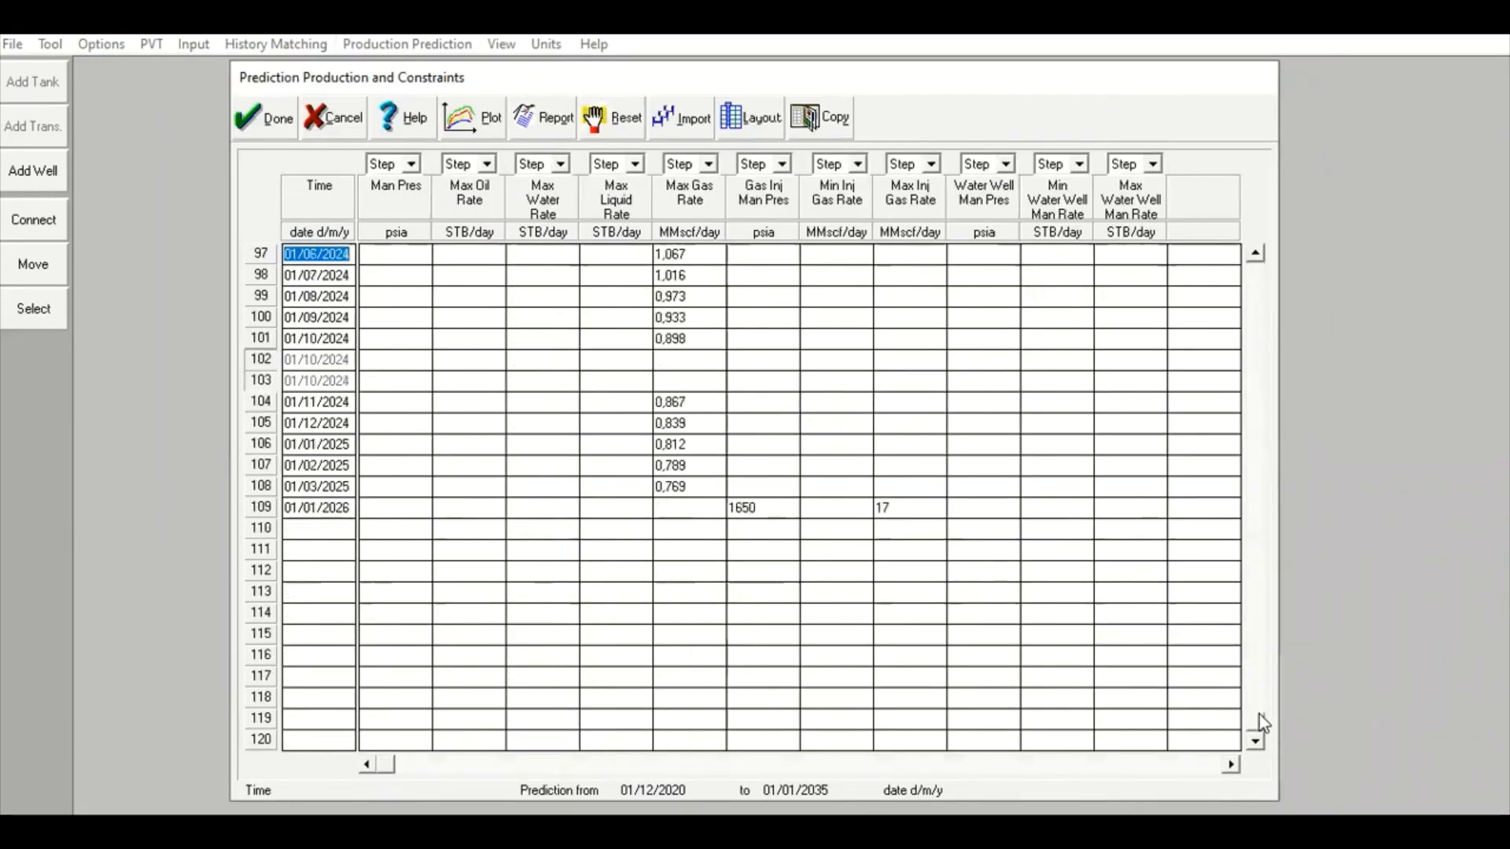
pyautogui.click(752, 508)
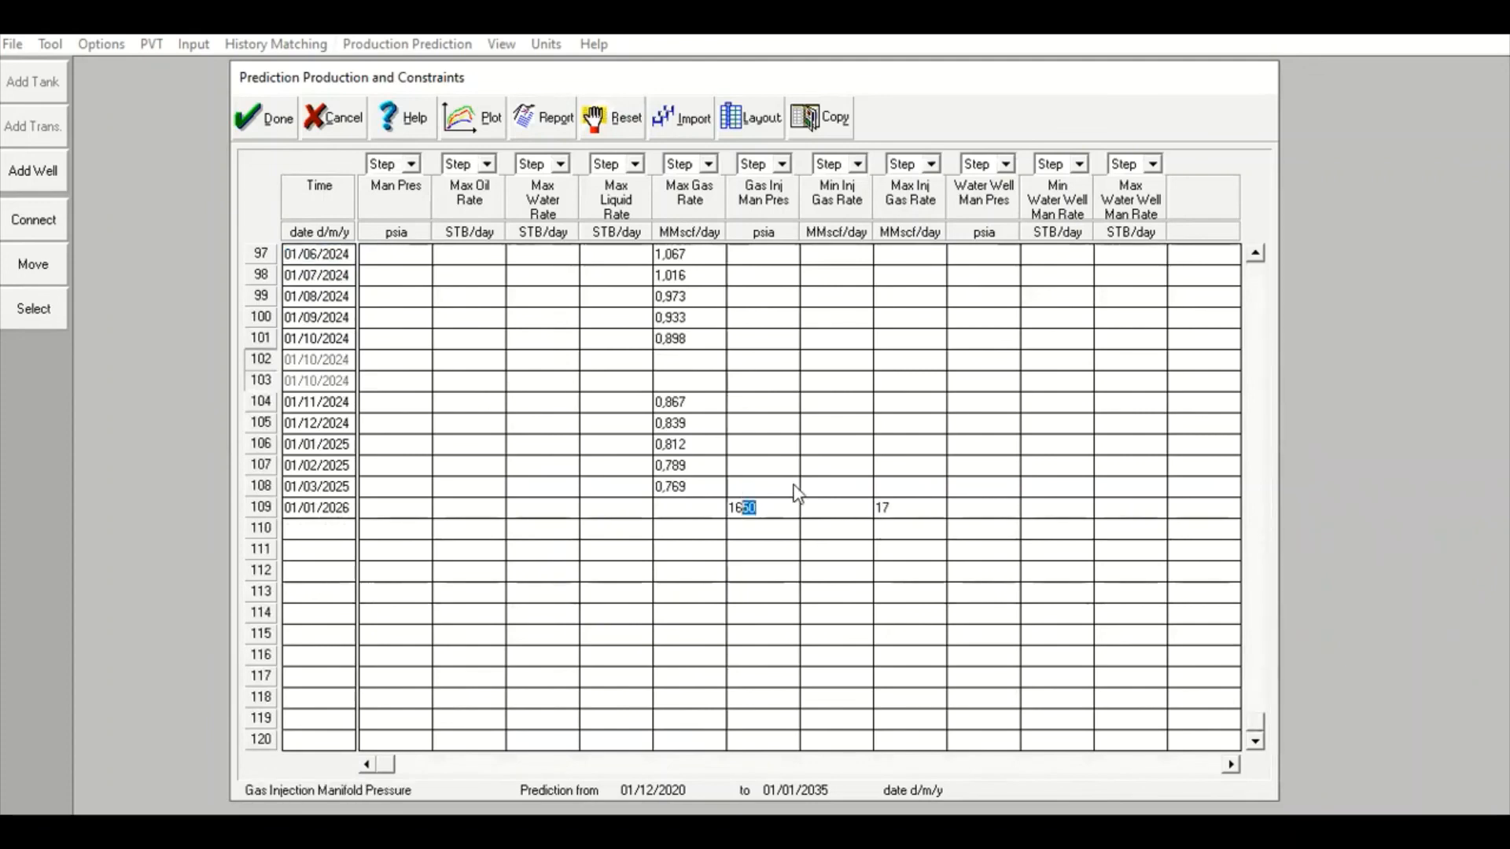
pyautogui.write('00')
pyautogui.click(264, 129)
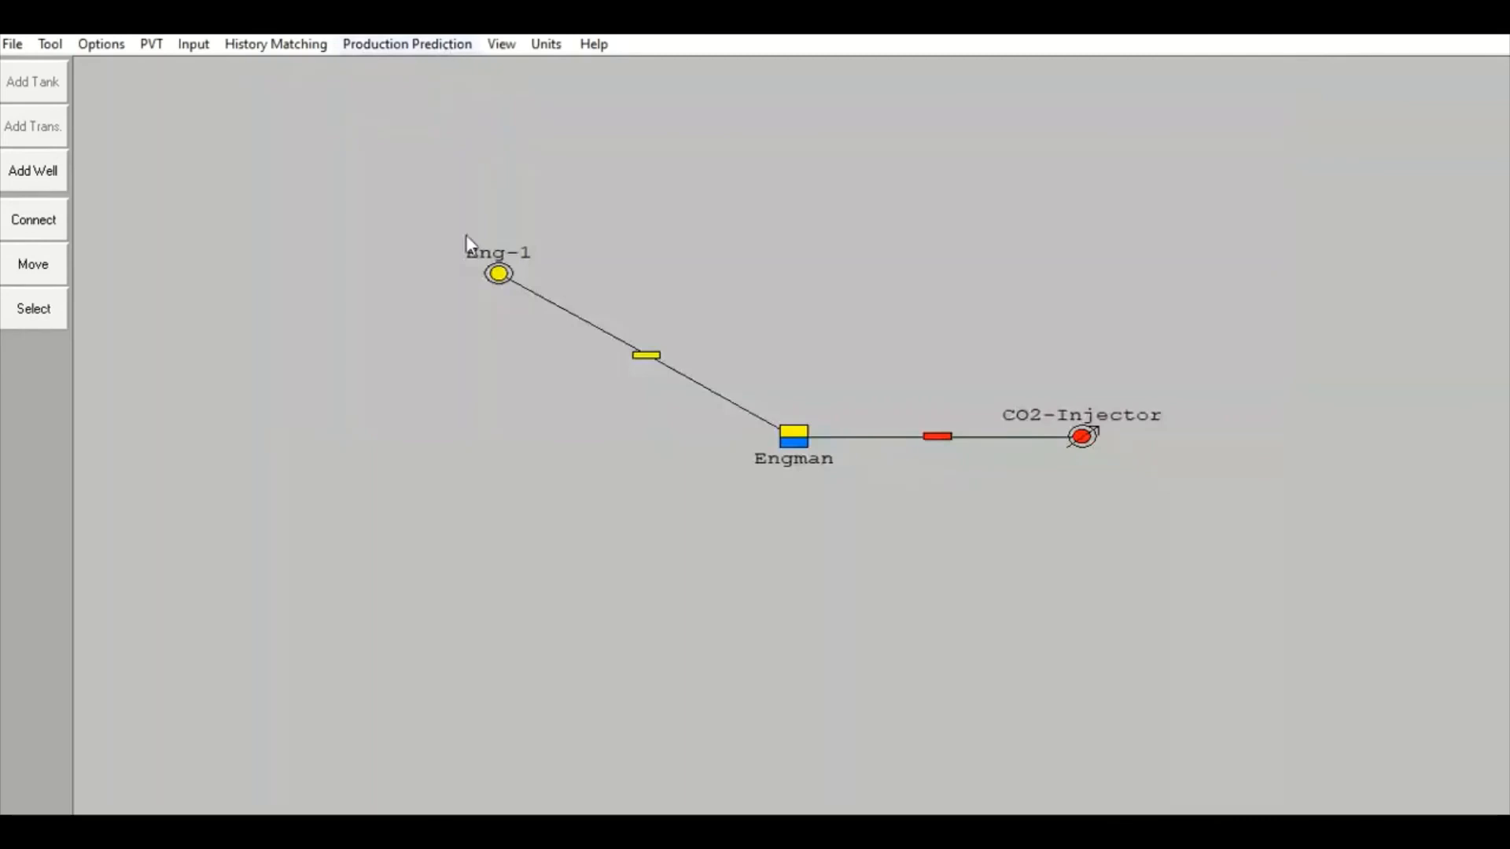
# - Run the production prediction with the revised constraint and review the tank pressure plot and final result rows
pyautogui.click(409, 44)
pyautogui.click(546, 252)
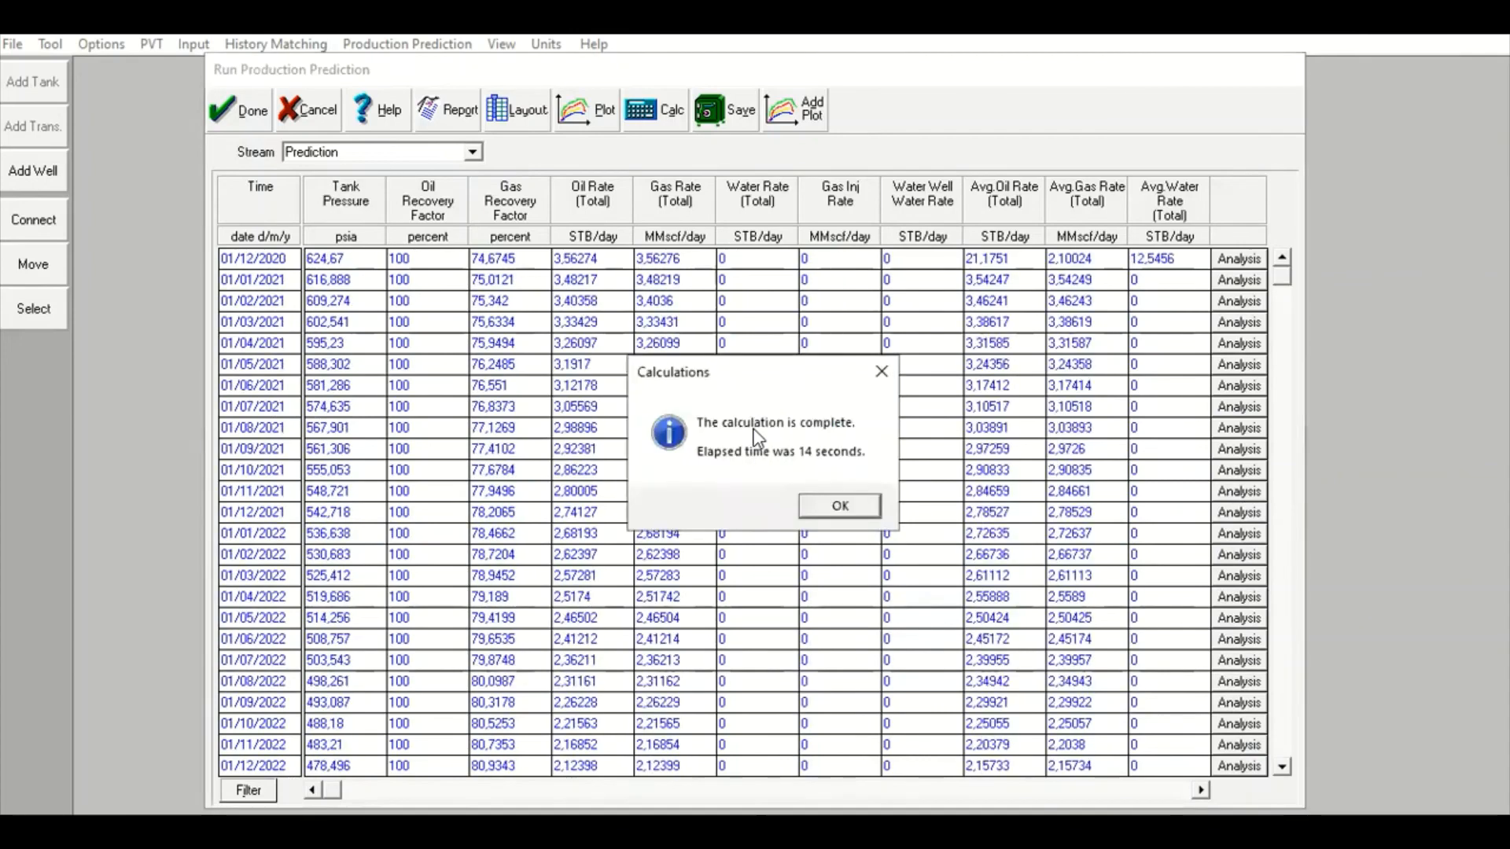
pyautogui.click(839, 505)
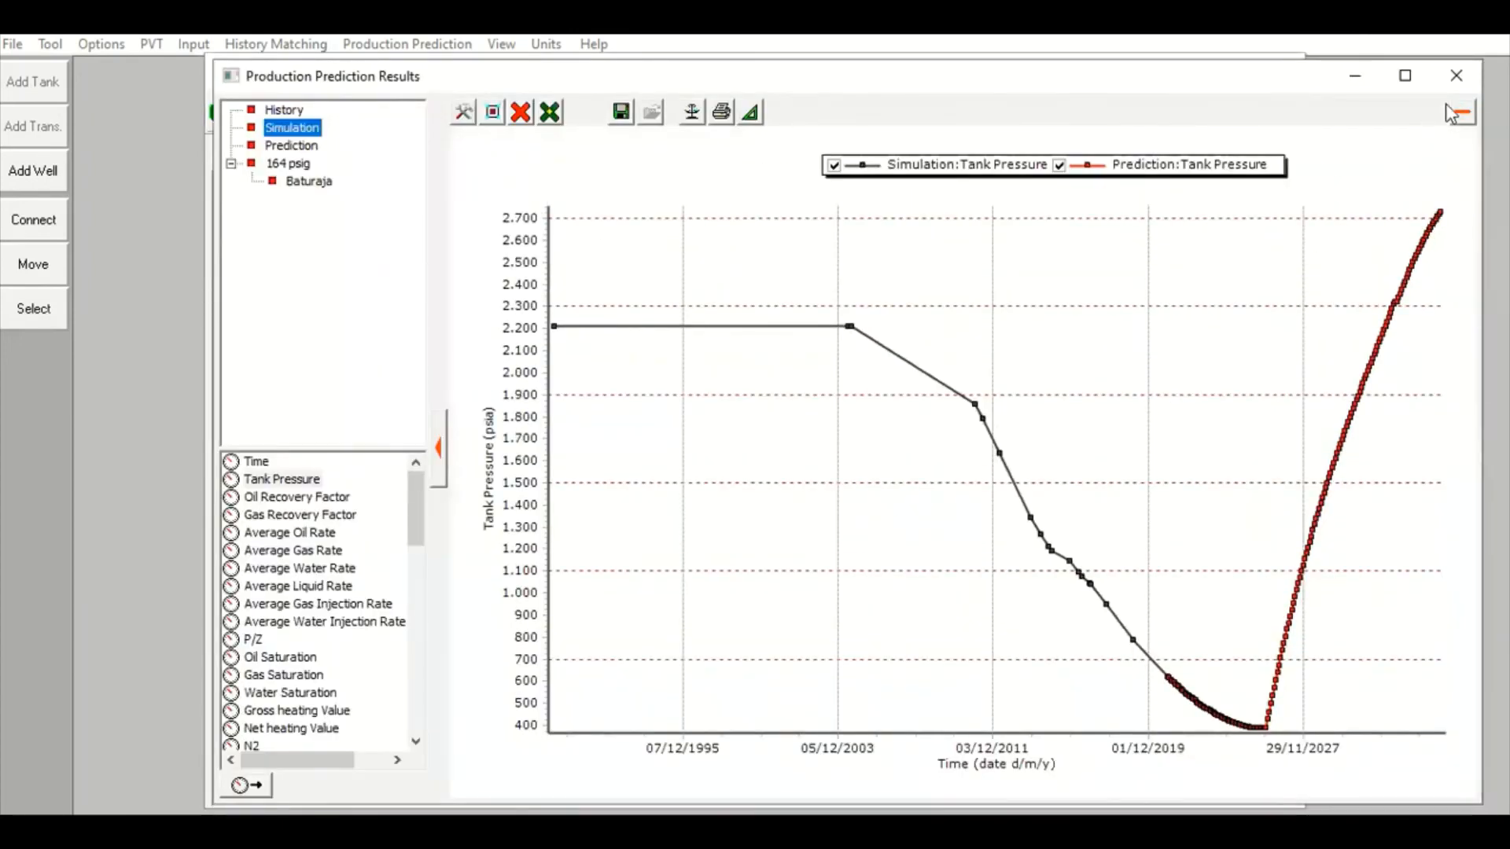
pyautogui.click(1456, 76)
pyautogui.moveTo(1286, 275); pyautogui.dragTo(1312, 760)
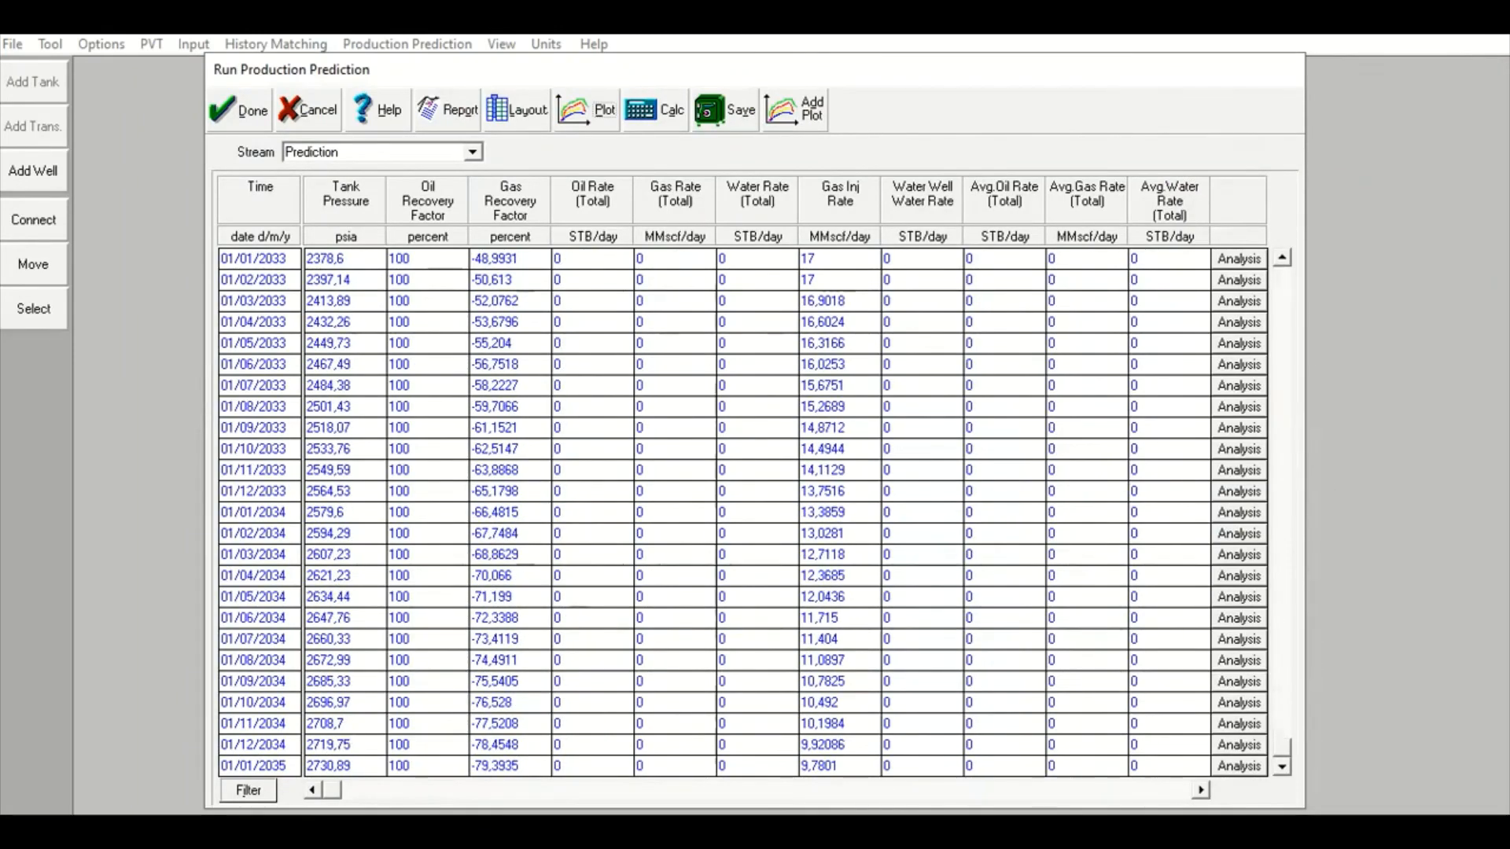
# - Reopen the results plot and add the Simulation stream's Average Gas Rate and Average Gas Injection Rate
pyautogui.click(586, 110)
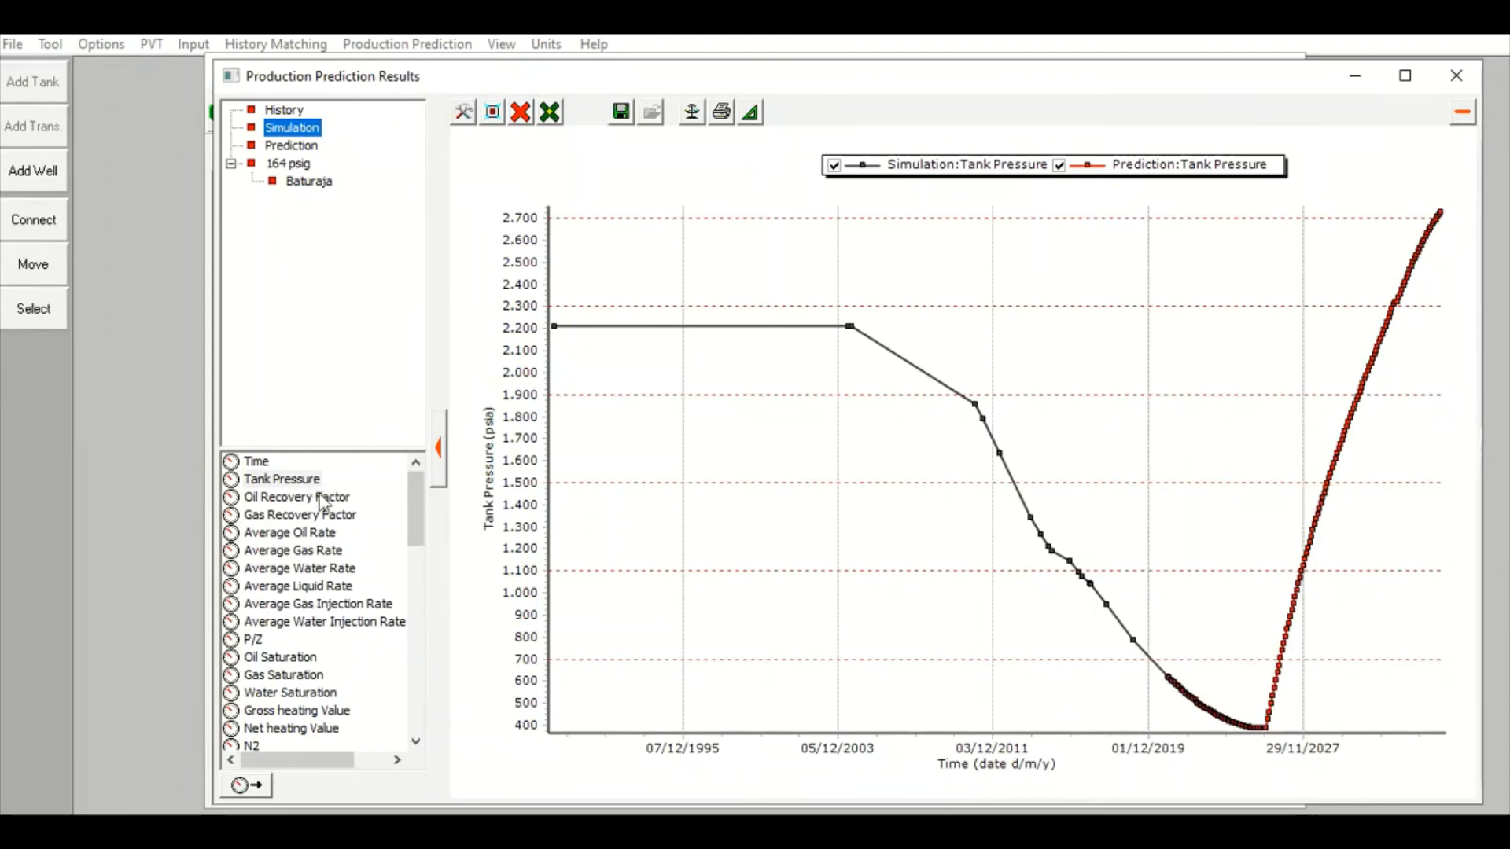
pyautogui.click(313, 555)
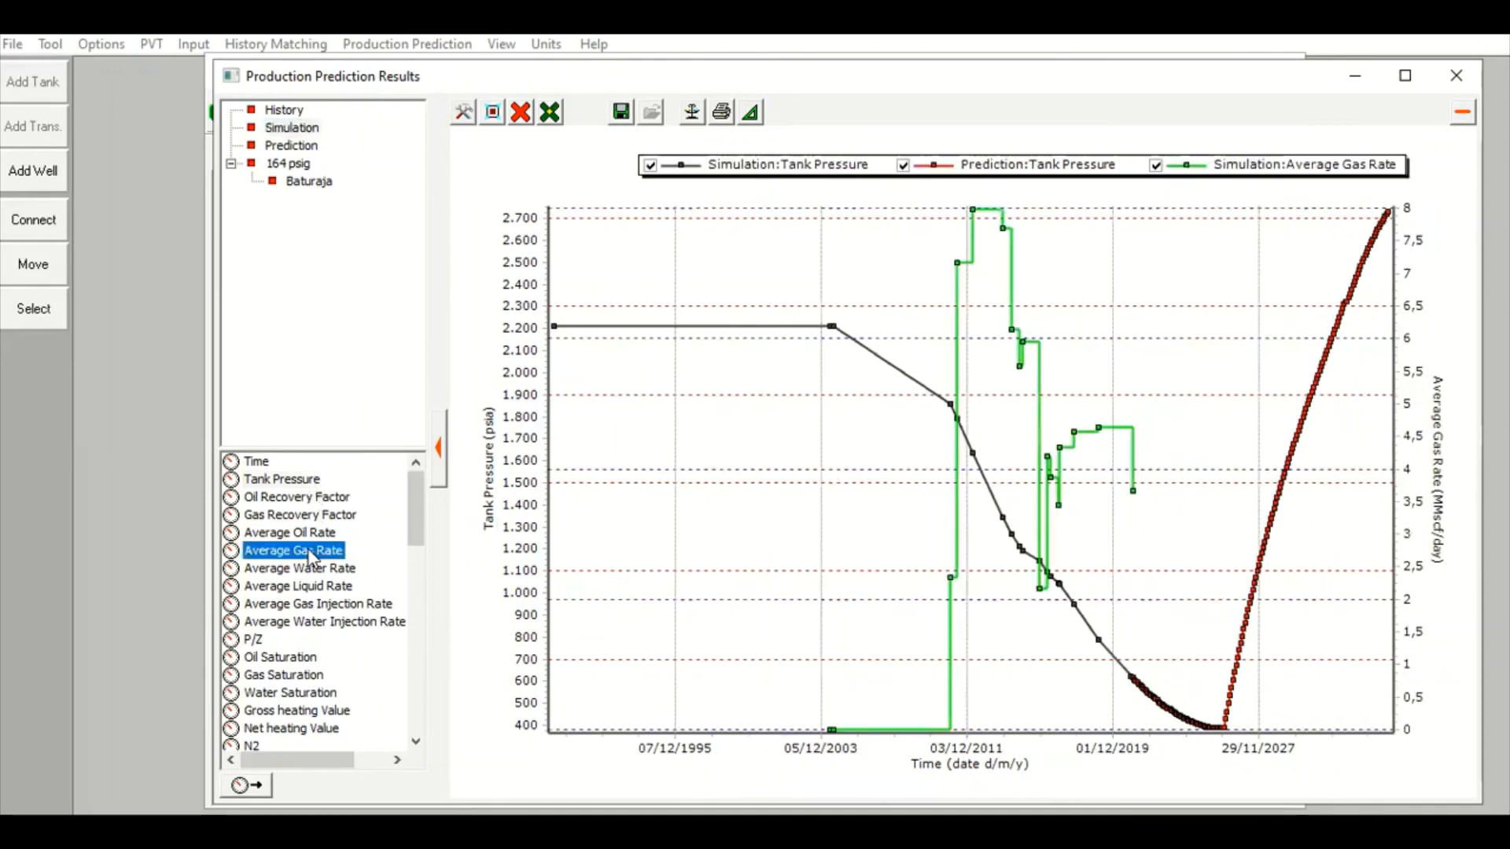
pyautogui.click(340, 604)
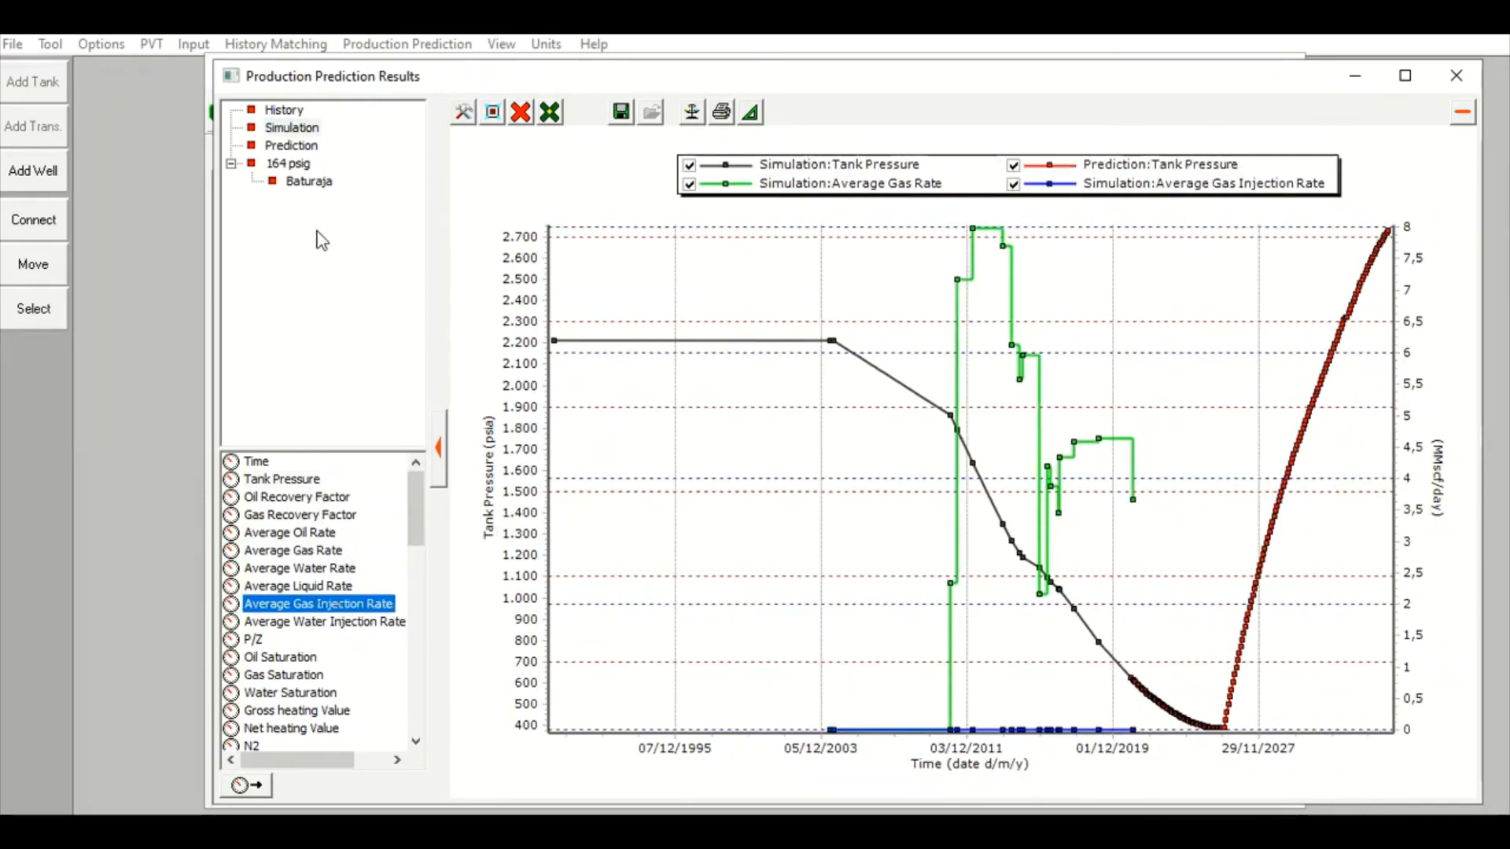
# - Hide the Simulation stream's Average Gas Injection Rate curve and add the Prediction stream's Average Gas Injection Rate
pyautogui.click(295, 147)
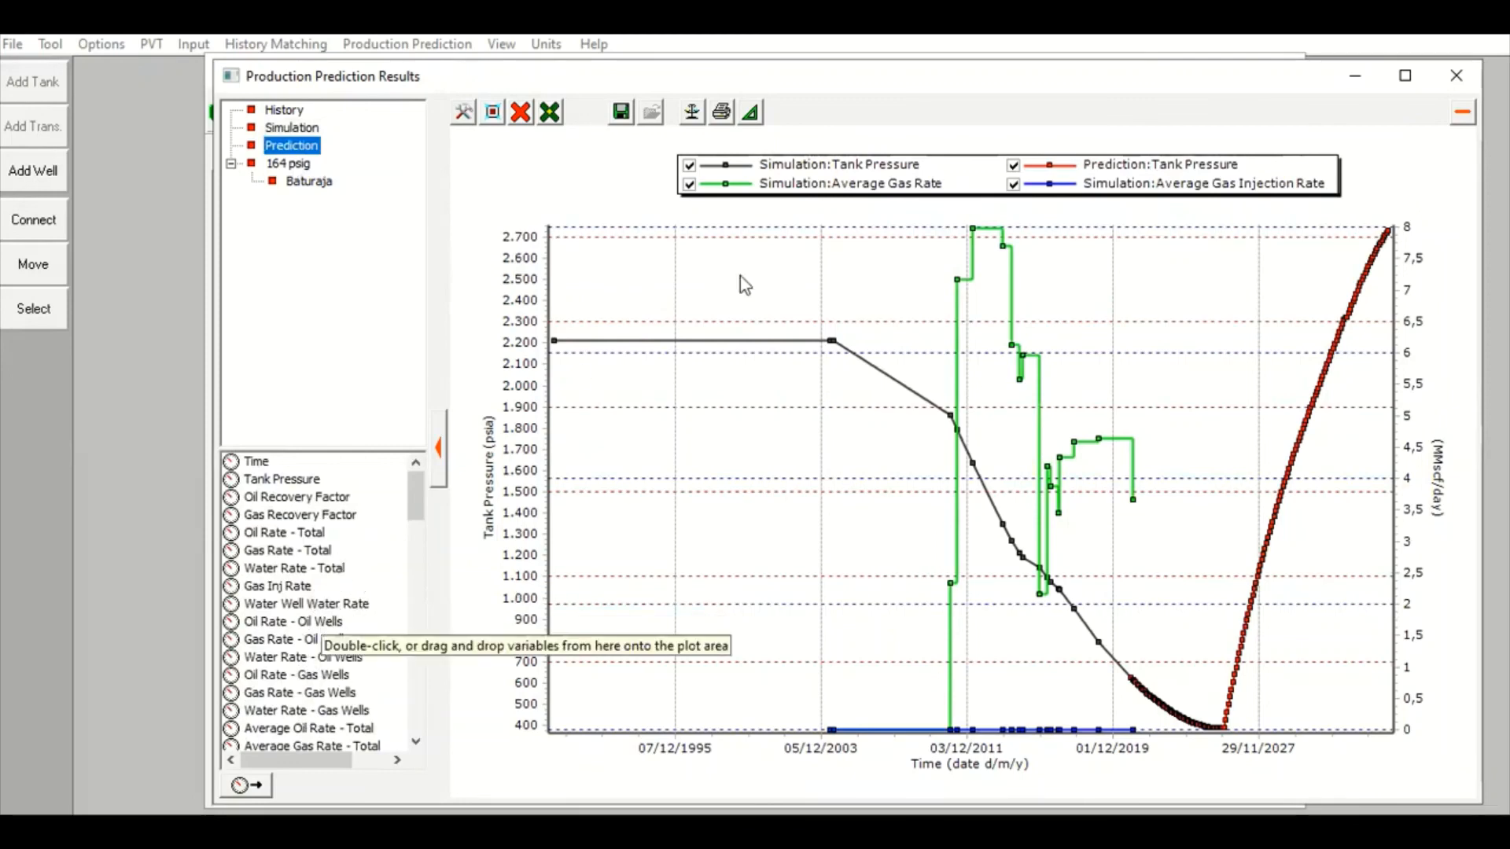
pyautogui.click(1014, 185)
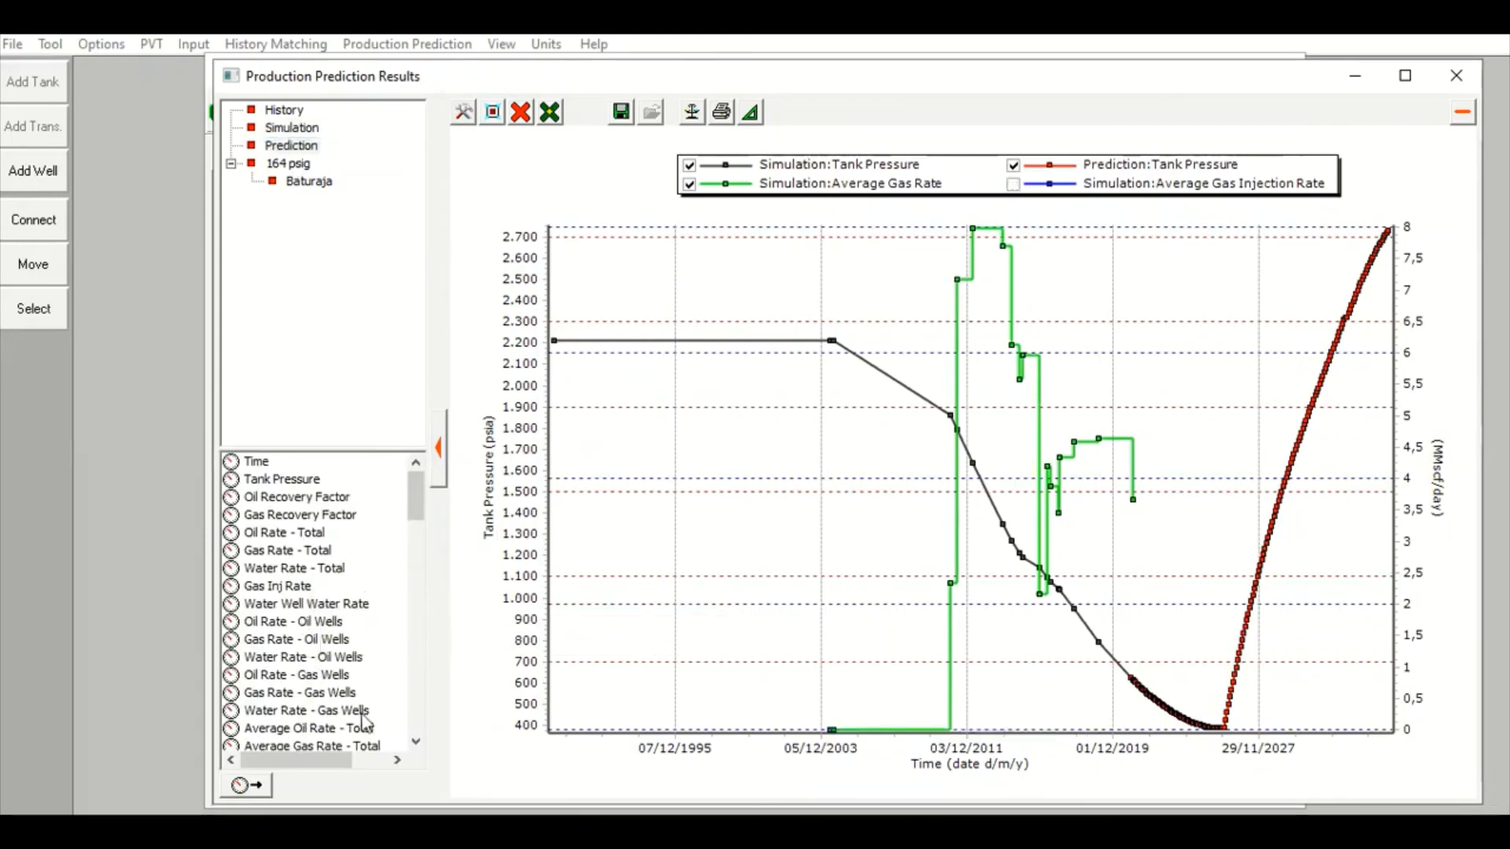
pyautogui.scroll(-1, 331, 695)
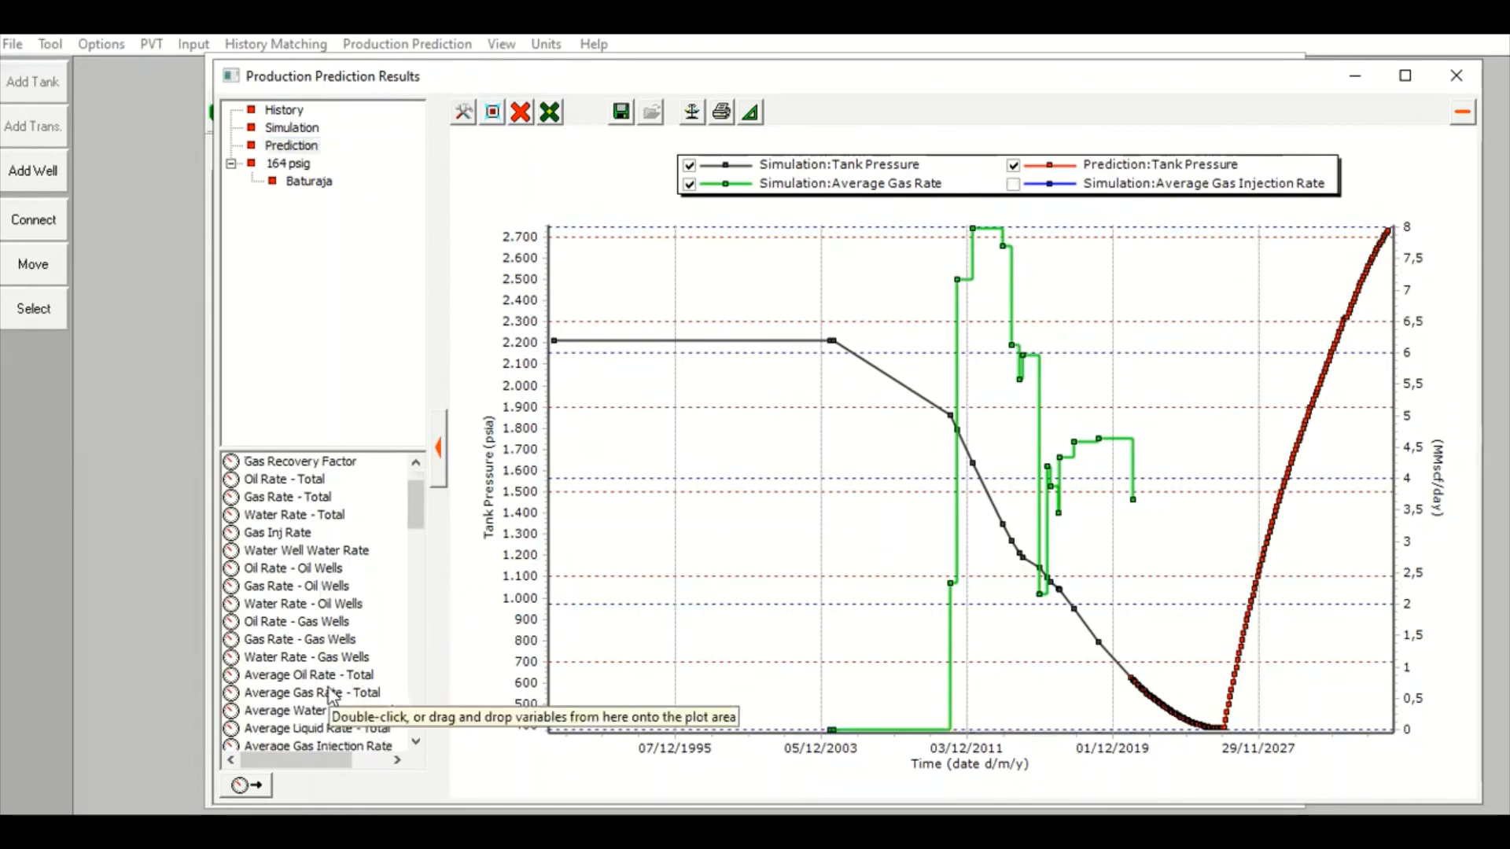
pyautogui.doubleClick(327, 747)
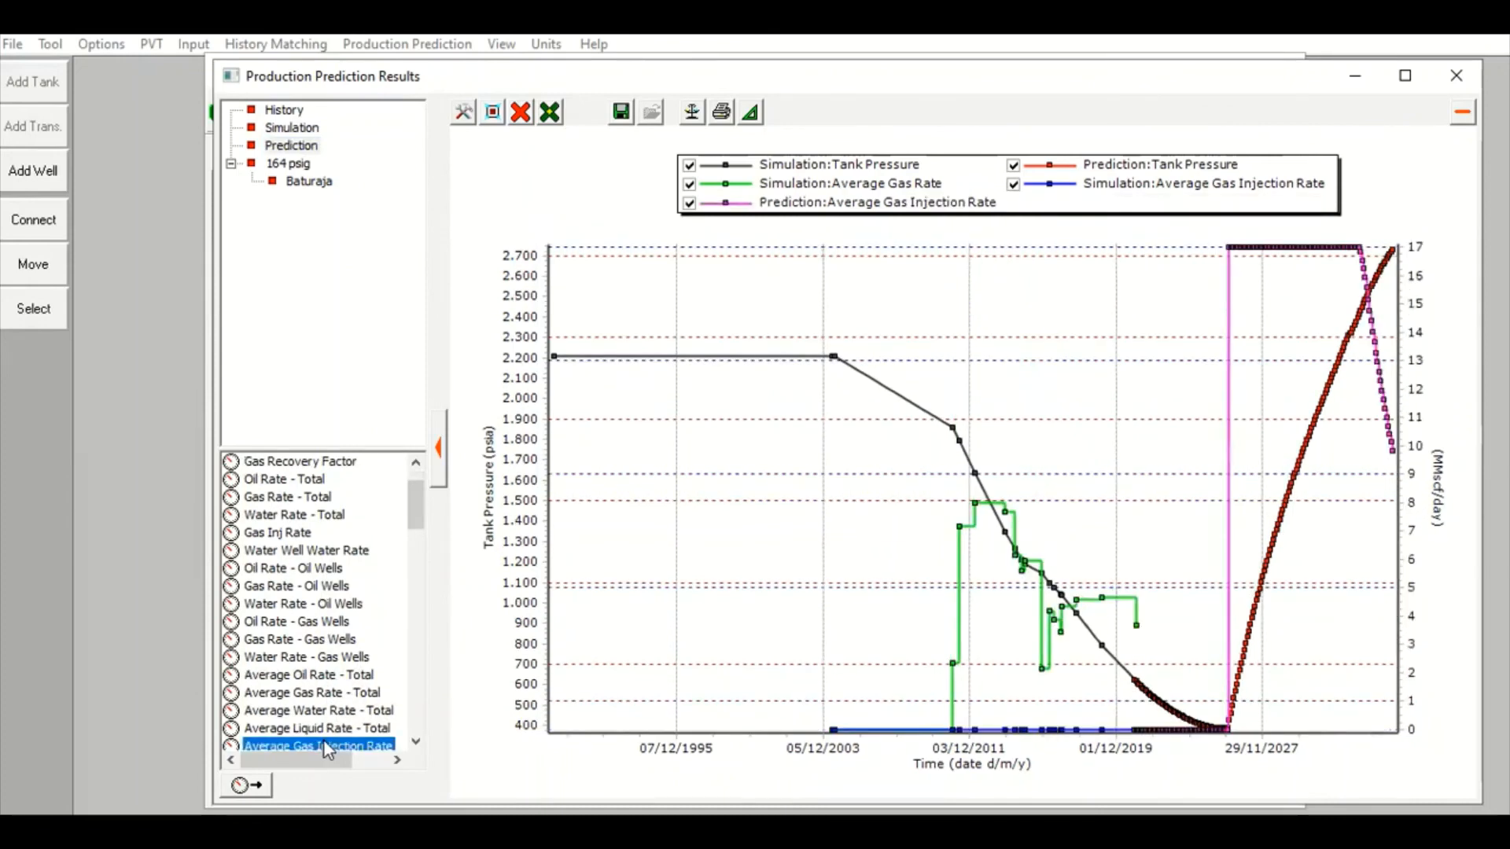
# - Maximize the plot, add the Prediction stream's Gas Rate - Total, and examine the tank pressure, production and injection curves
pyautogui.click(1405, 76)
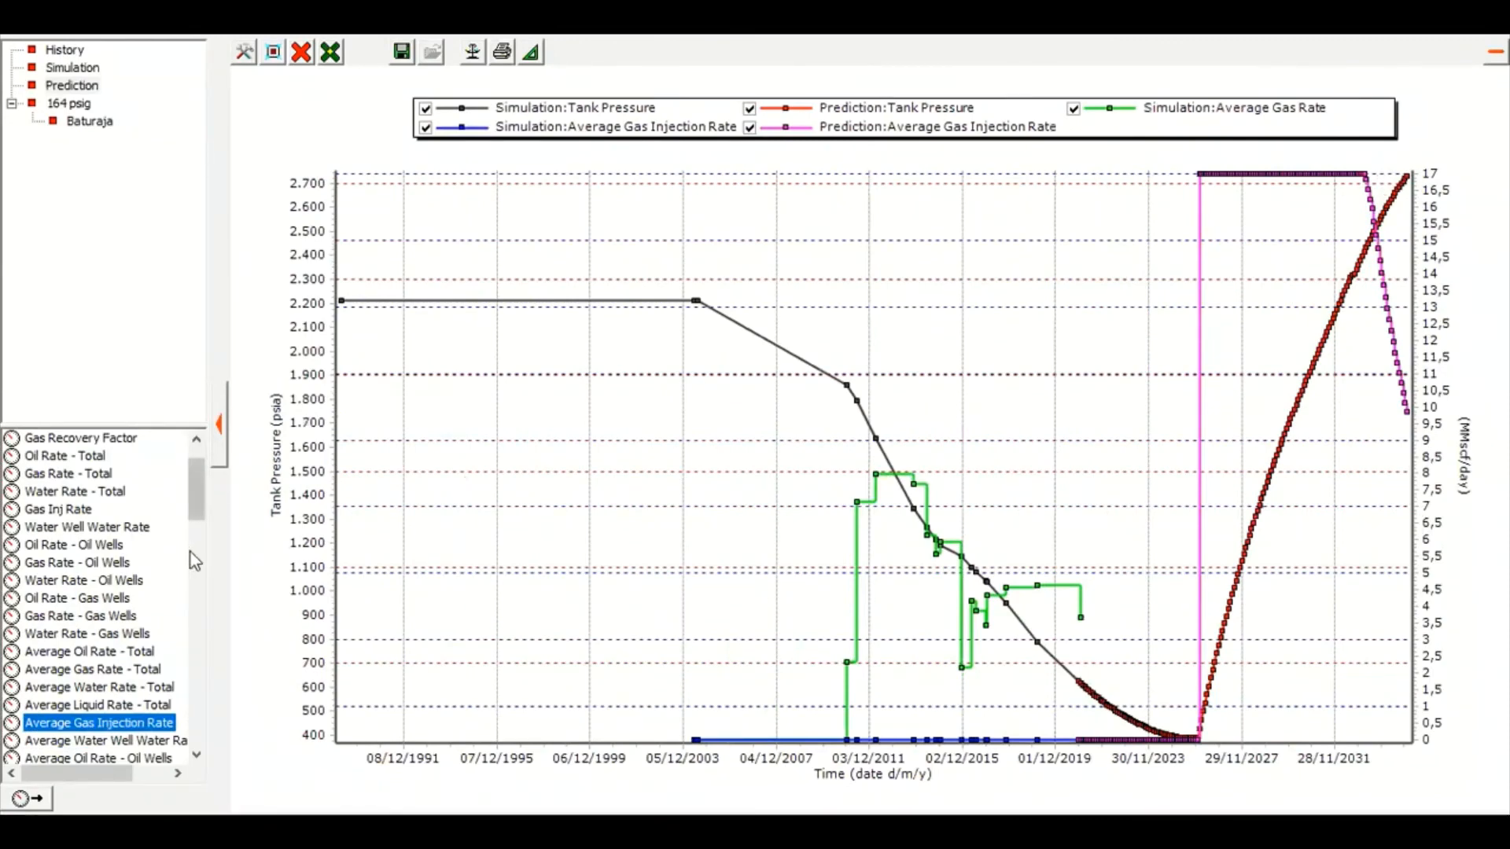
pyautogui.doubleClick(90, 477)
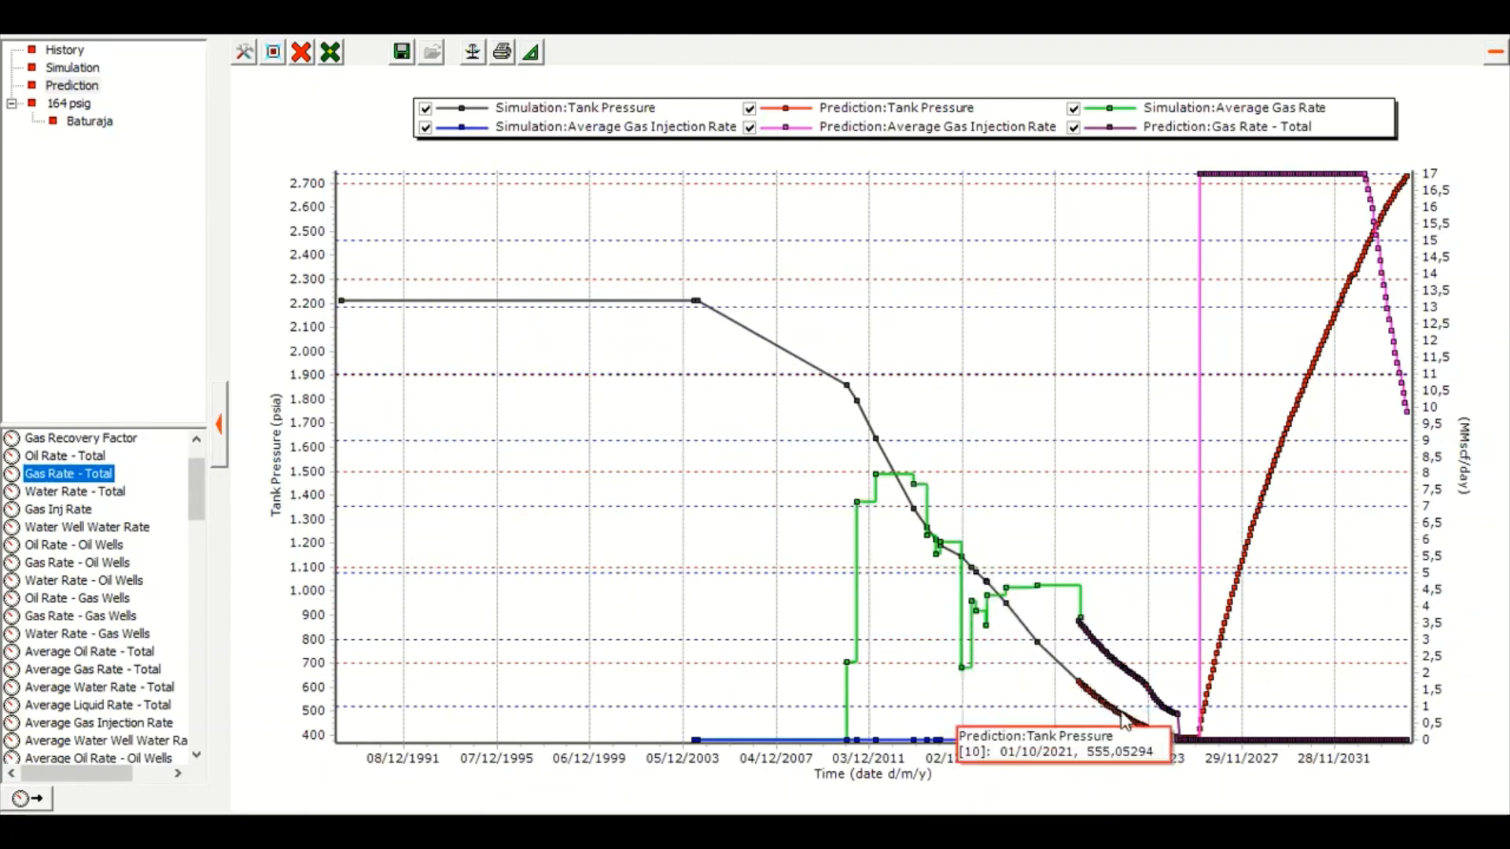
pyautogui.moveTo(1164, 738)
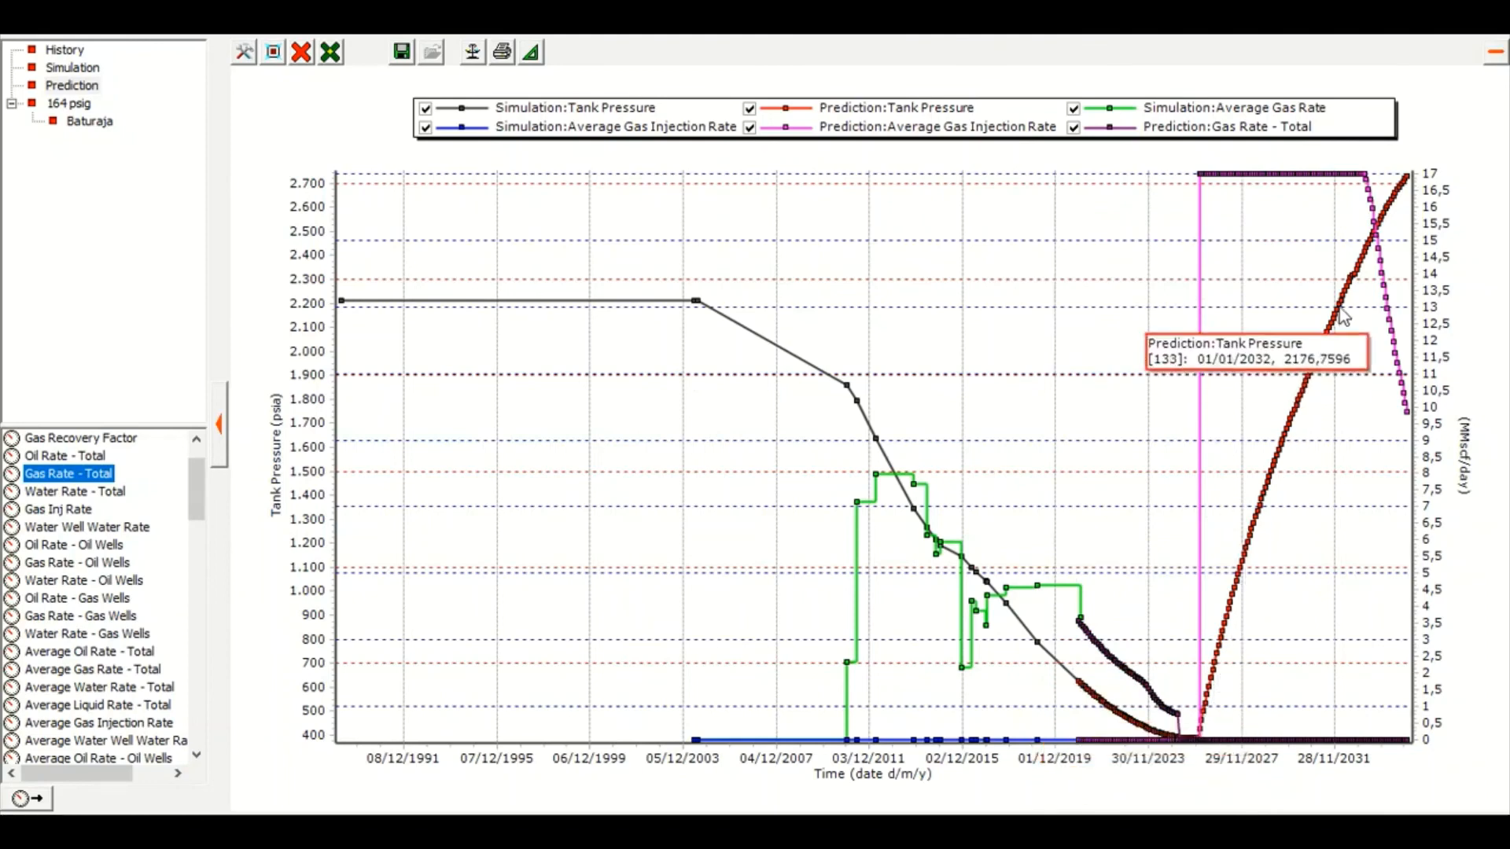
pyautogui.scroll(-15, 135, 629)
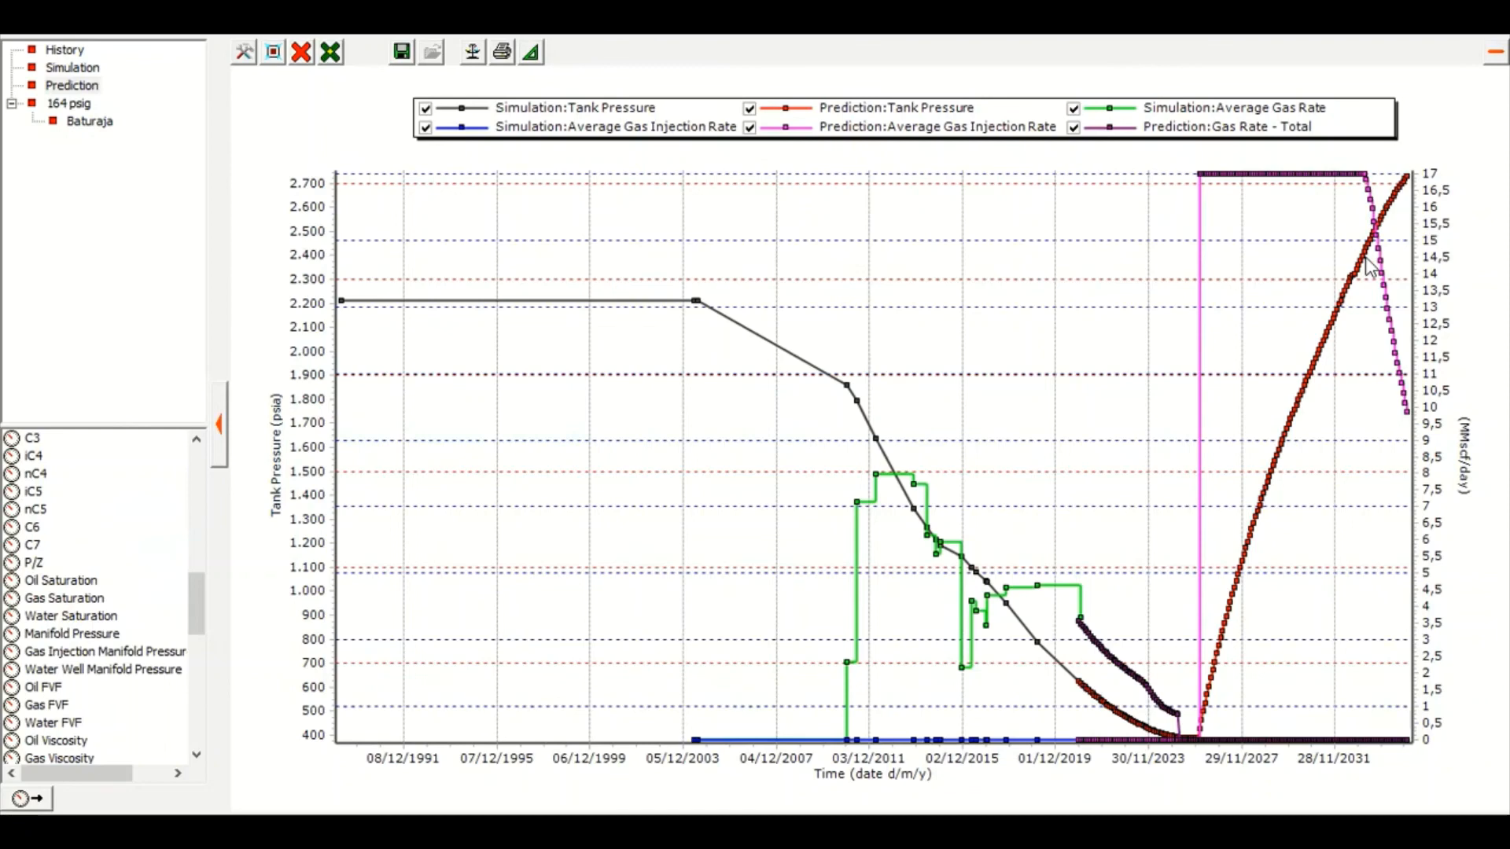
pyautogui.moveTo(1373, 189)
pyautogui.moveTo(1406, 374)
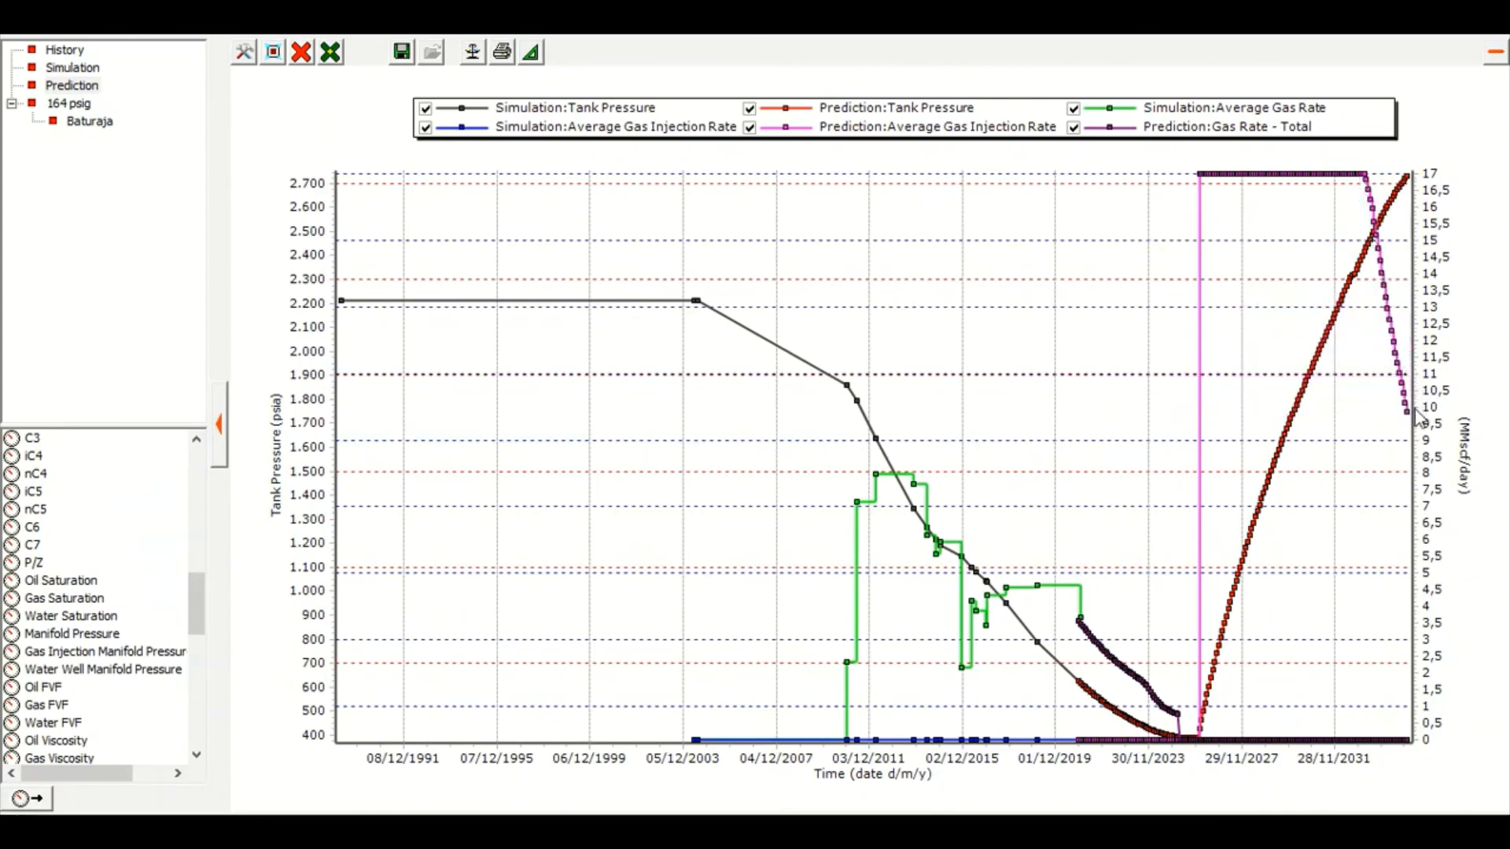